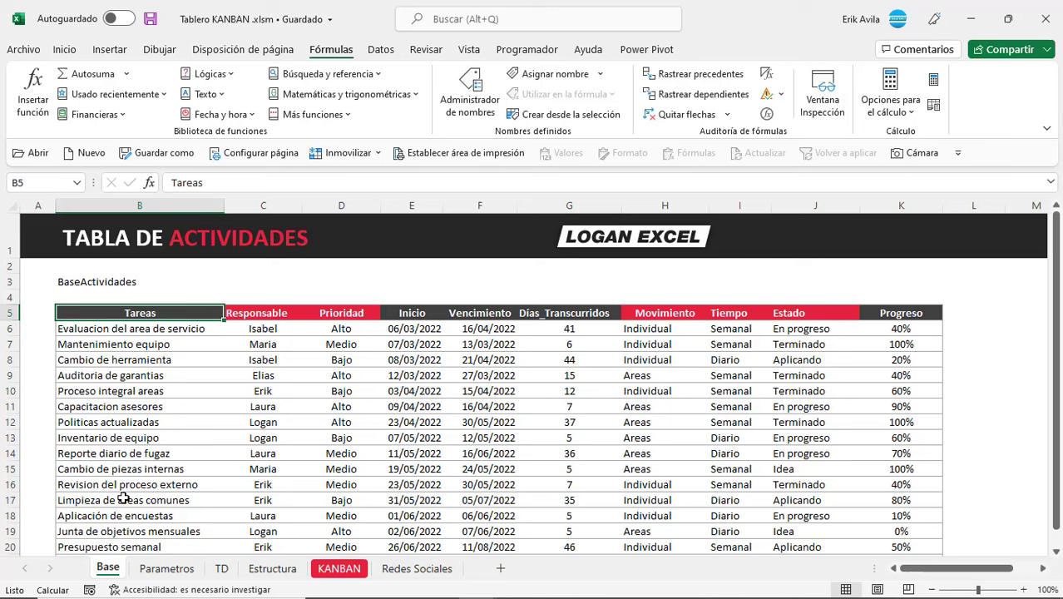
# Step: Examine the Tareas, Responsable and Prioridad columns of the activities table on the Base sheet
pyautogui.click(144, 453)
pyautogui.moveTo(173, 313); pyautogui.dragTo(183, 391)
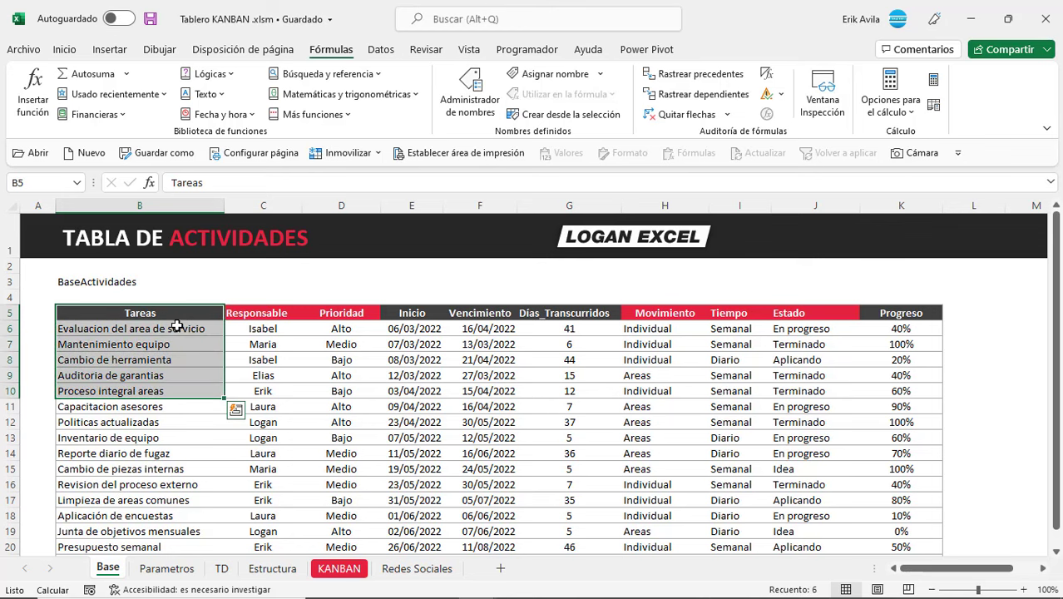
pyautogui.moveTo(172, 329); pyautogui.dragTo(199, 542)
pyautogui.click(287, 359)
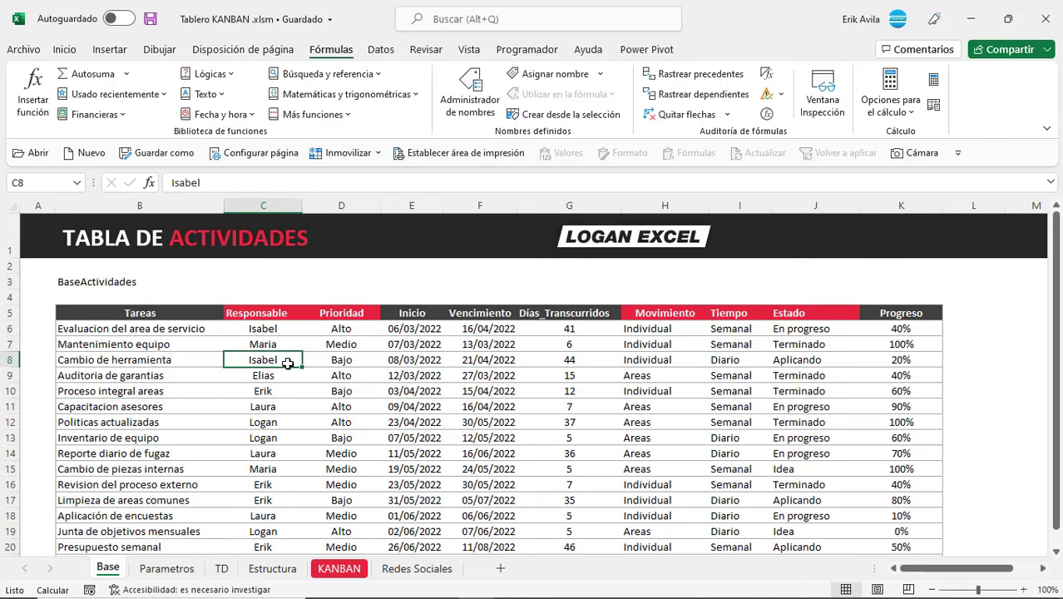
pyautogui.moveTo(278, 329); pyautogui.dragTo(264, 471)
pyautogui.moveTo(342, 344); pyautogui.dragTo(348, 490)
# Step: Examine the Inicio and Vencimiento dates and the Días_Transcurridos formula of the activities table
pyautogui.click(420, 355)
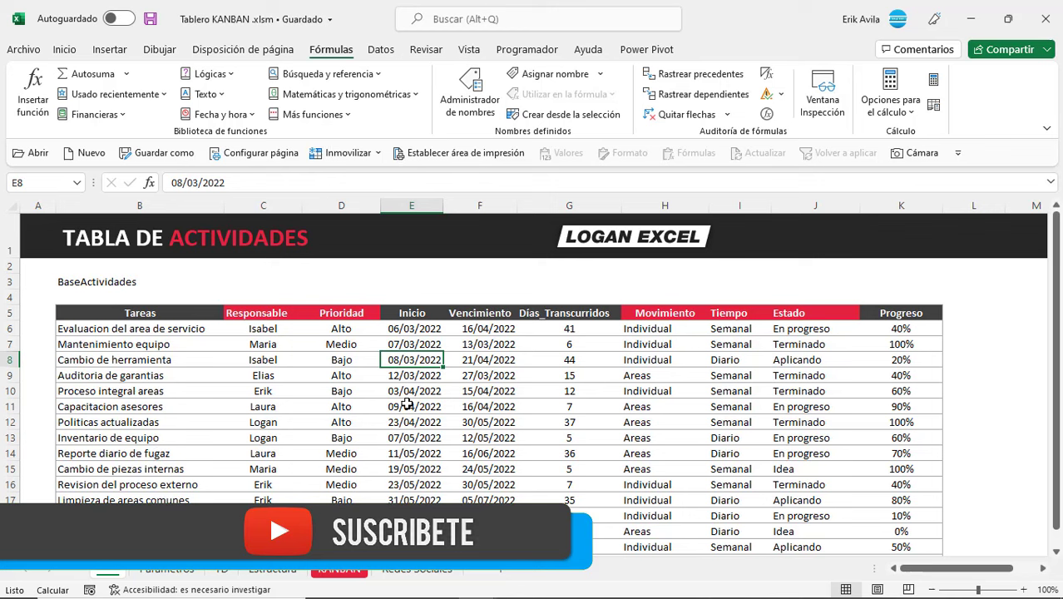
pyautogui.click(447, 405)
pyautogui.moveTo(420, 317); pyautogui.dragTo(422, 456)
pyautogui.click(417, 389)
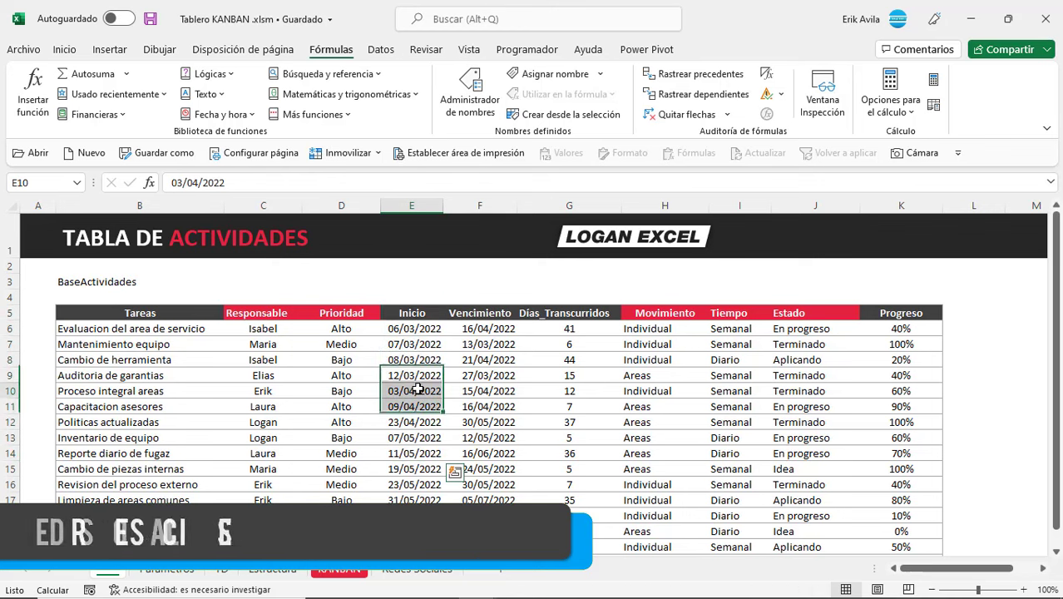
pyautogui.click(476, 329)
pyautogui.moveTo(475, 328); pyautogui.dragTo(487, 406)
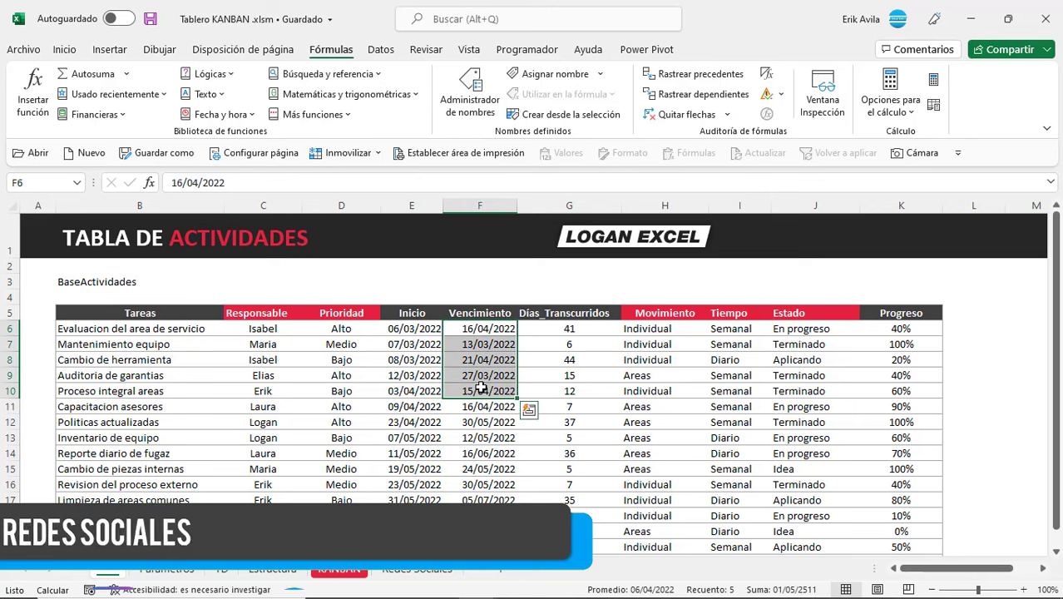
pyautogui.click(566, 329)
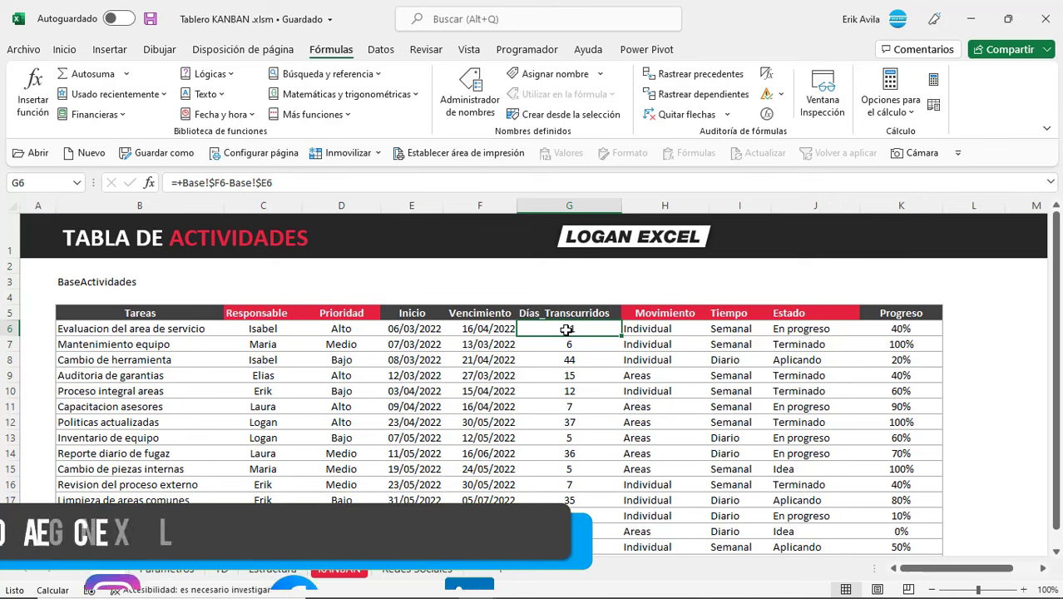
# Step: Examine the Movimiento, Tiempo and Estado columns of the activities table
pyautogui.click(631, 357)
pyautogui.moveTo(670, 343); pyautogui.dragTo(694, 434)
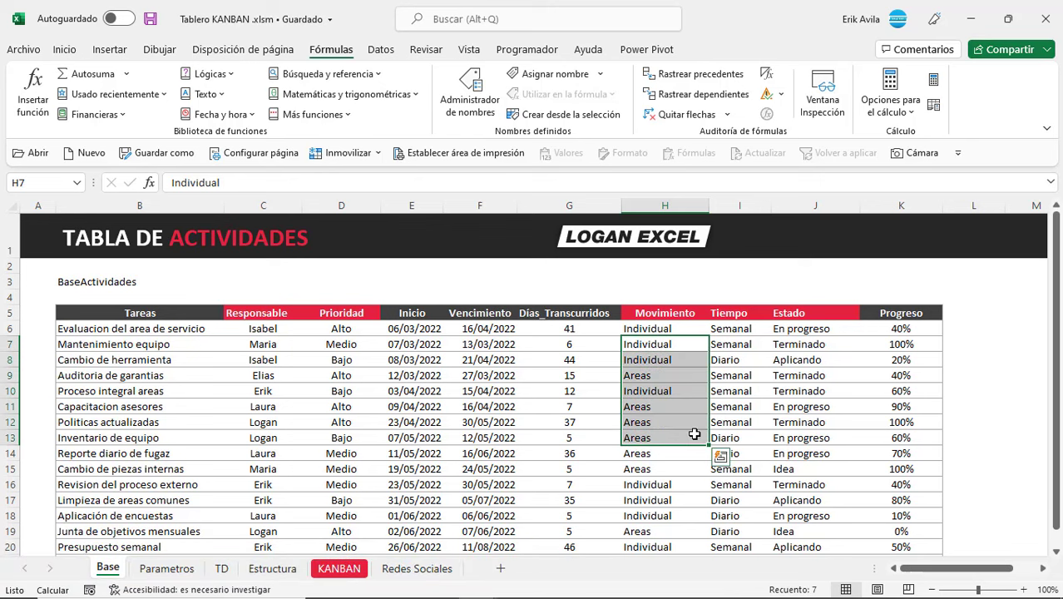
pyautogui.click(719, 377)
pyautogui.click(797, 363)
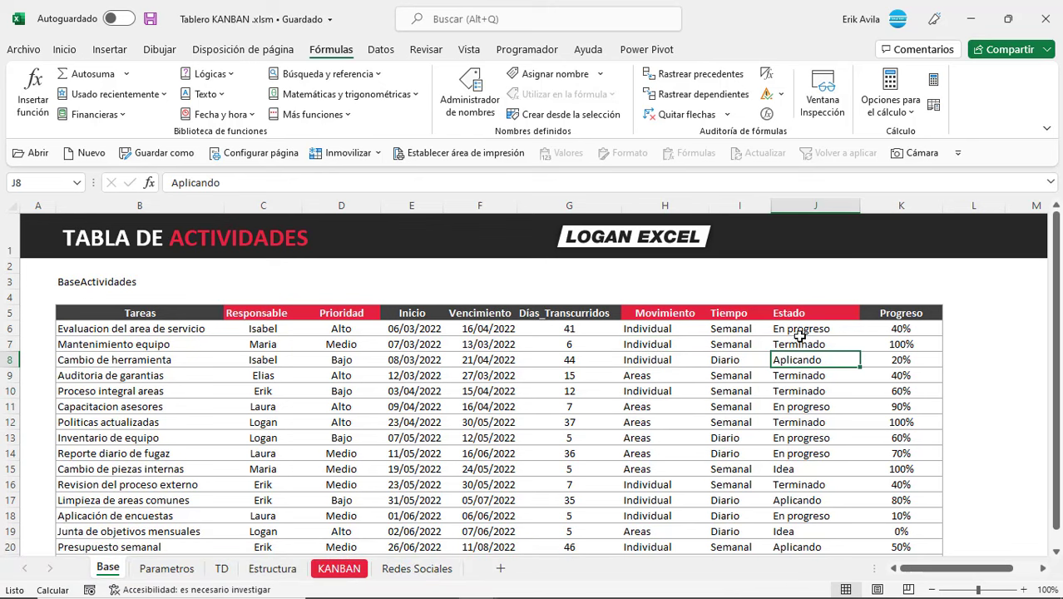
pyautogui.moveTo(799, 332); pyautogui.dragTo(786, 422)
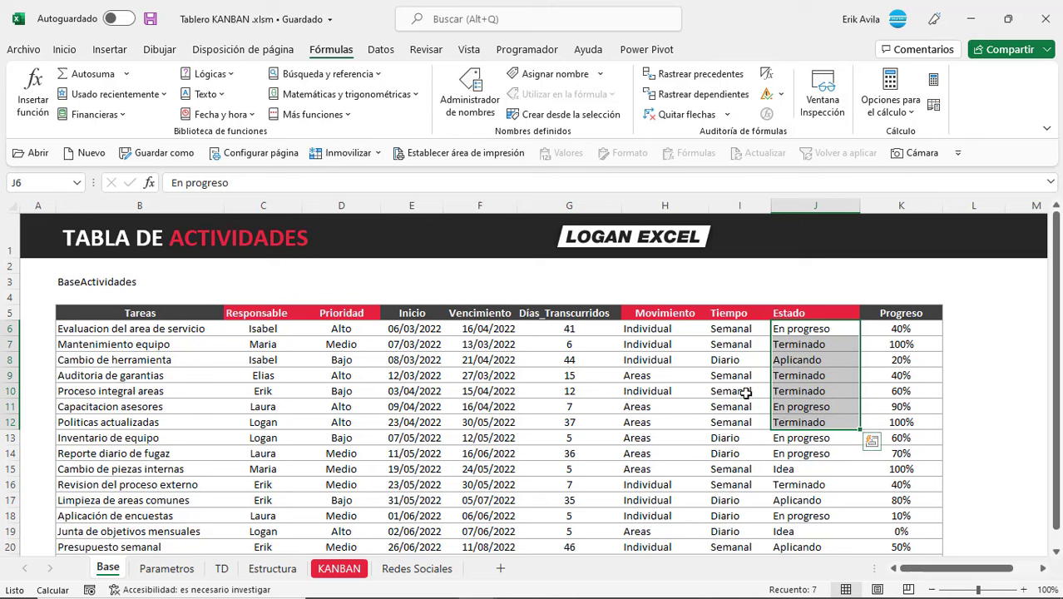
pyautogui.click(720, 404)
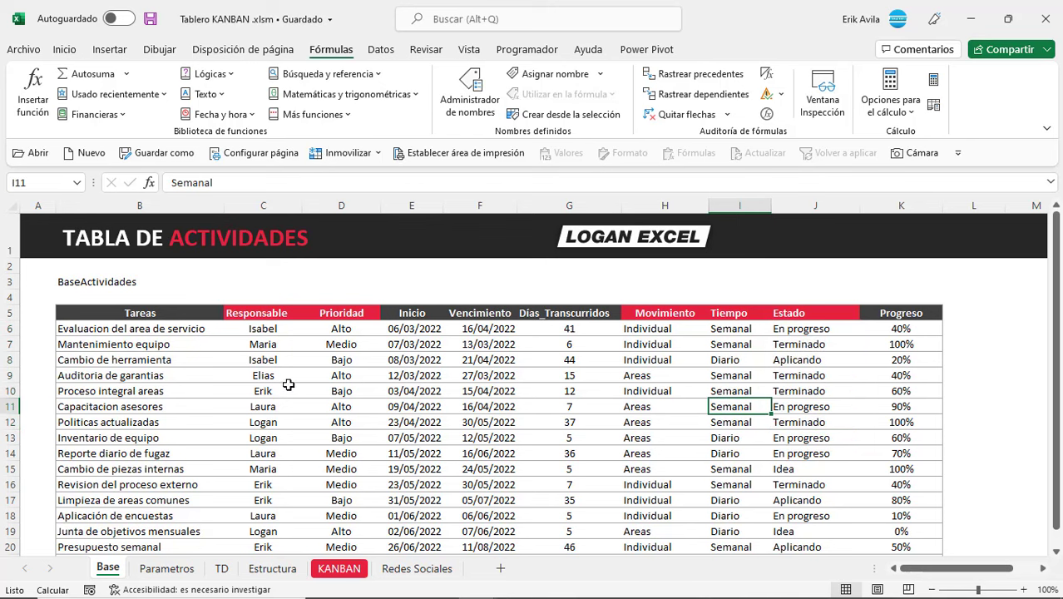
pyautogui.click(629, 375)
pyautogui.click(721, 432)
pyautogui.scroll(-1, 721, 429)
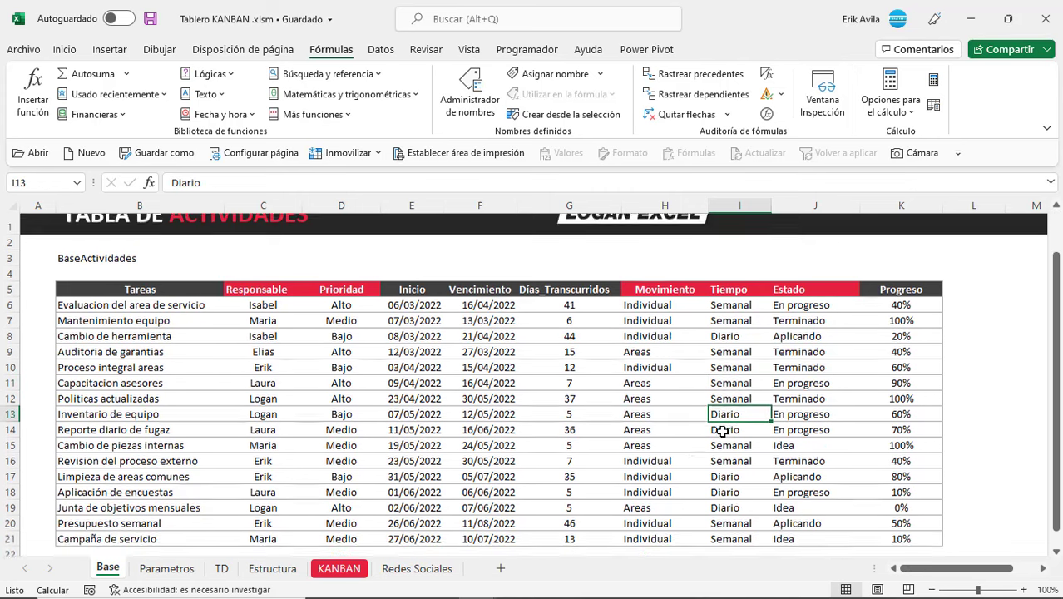
pyautogui.scroll(1, 692, 427)
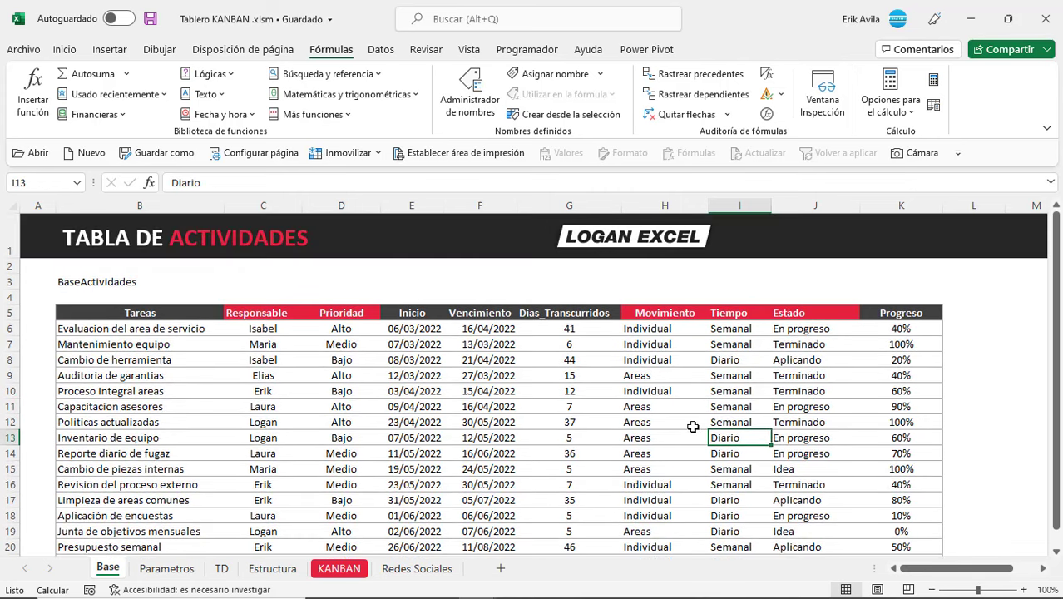
# Step: Examine the percentages in the Progreso column of the activities table
pyautogui.click(822, 357)
pyautogui.moveTo(895, 331); pyautogui.dragTo(901, 434)
pyautogui.click(888, 359)
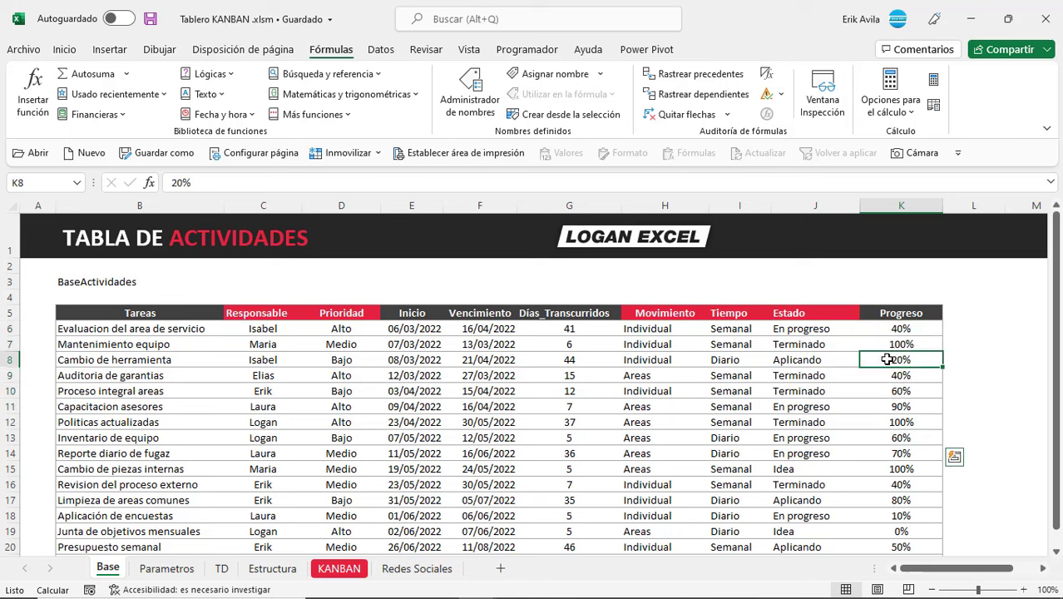
pyautogui.moveTo(888, 360); pyautogui.dragTo(888, 470)
pyautogui.click(886, 403)
pyautogui.click(886, 326)
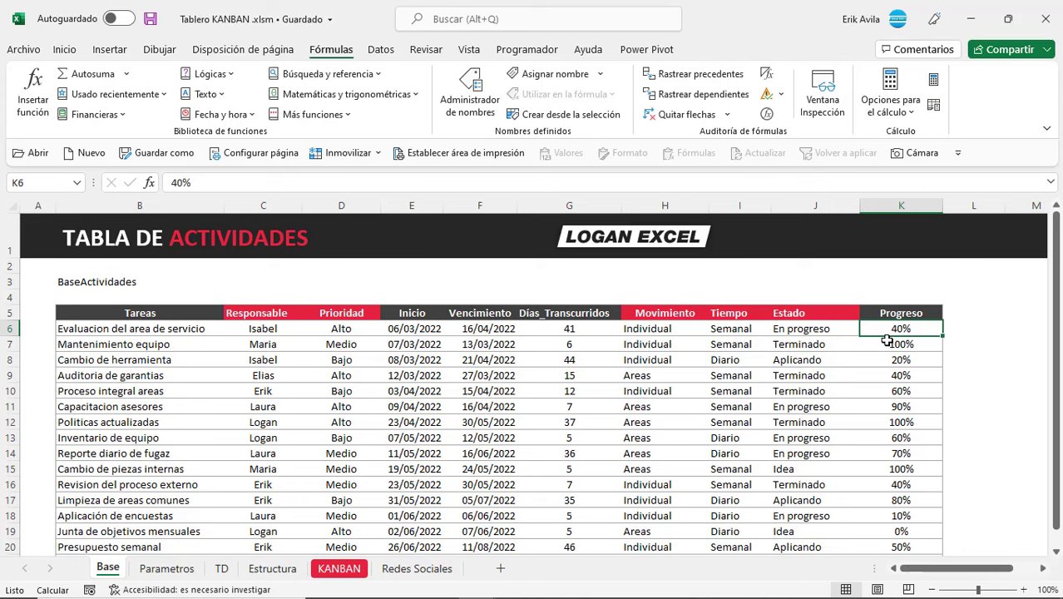
# Step: Look over all the records of the activities table, from the task names to the dates
pyautogui.click(482, 389)
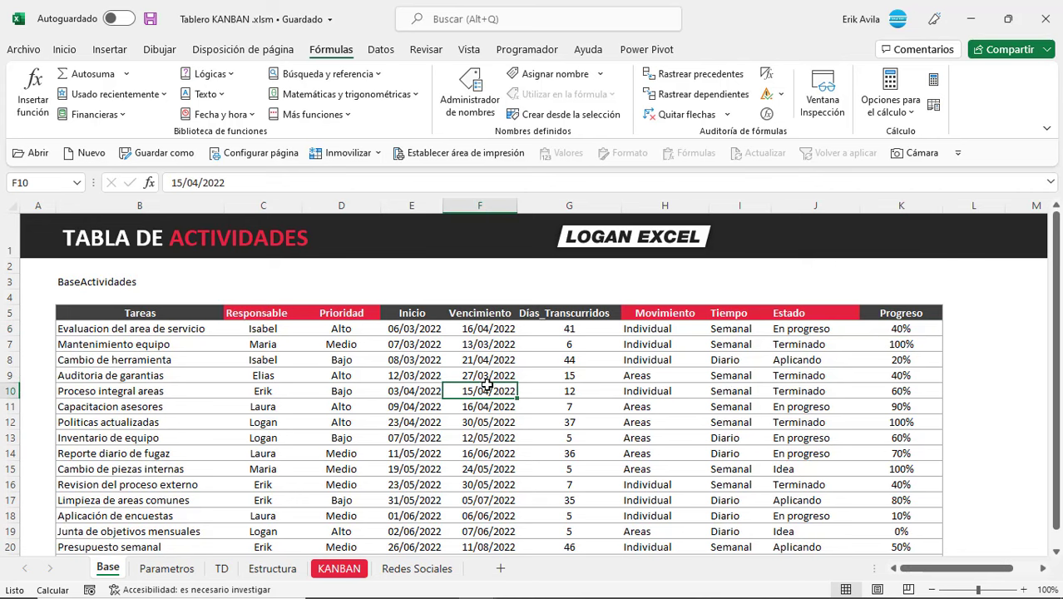
pyautogui.scroll(-1, 386, 398)
pyautogui.scroll(1, 256, 389)
pyautogui.moveTo(163, 333); pyautogui.dragTo(693, 449)
pyautogui.click(510, 407)
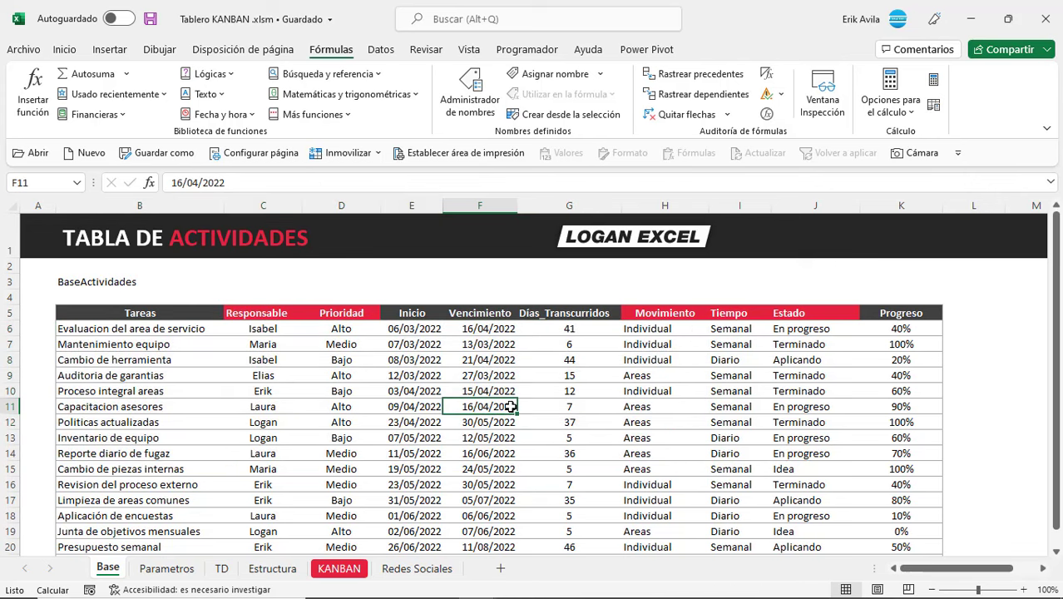
pyautogui.click(489, 375)
pyautogui.click(411, 329)
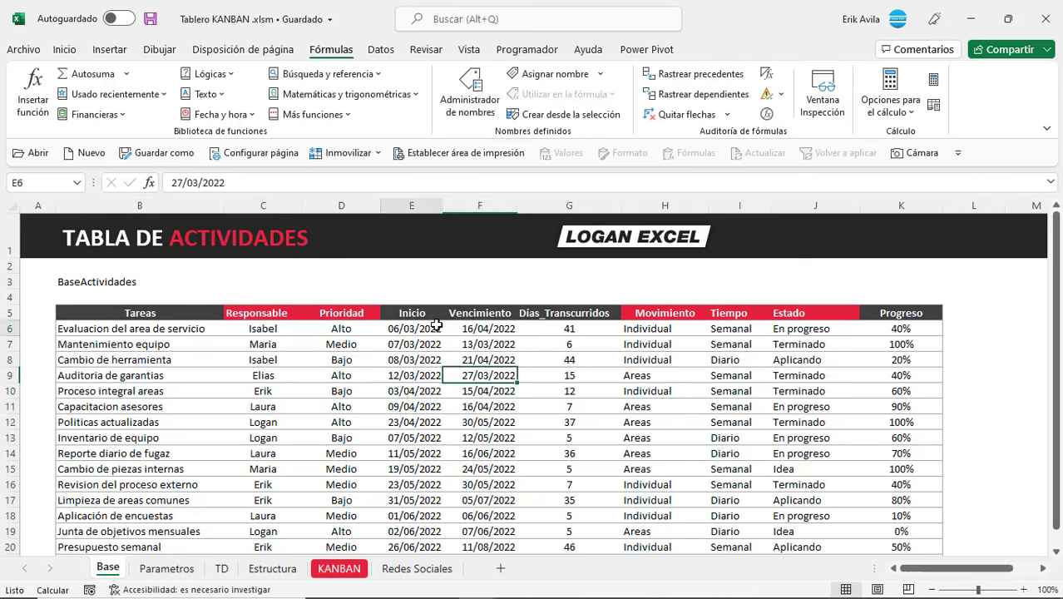
pyautogui.click(125, 374)
pyautogui.moveTo(125, 328); pyautogui.dragTo(124, 343)
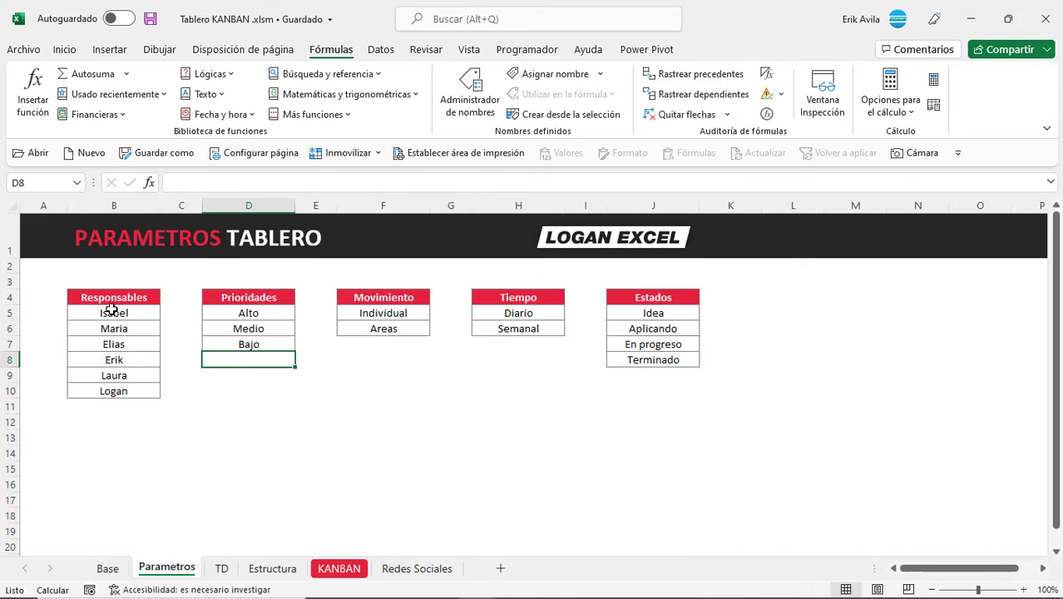
# Step: Review the parameter lists on the Parametros sheet and return to the activities data on the Base sheet
pyautogui.moveTo(138, 314); pyautogui.dragTo(662, 385)
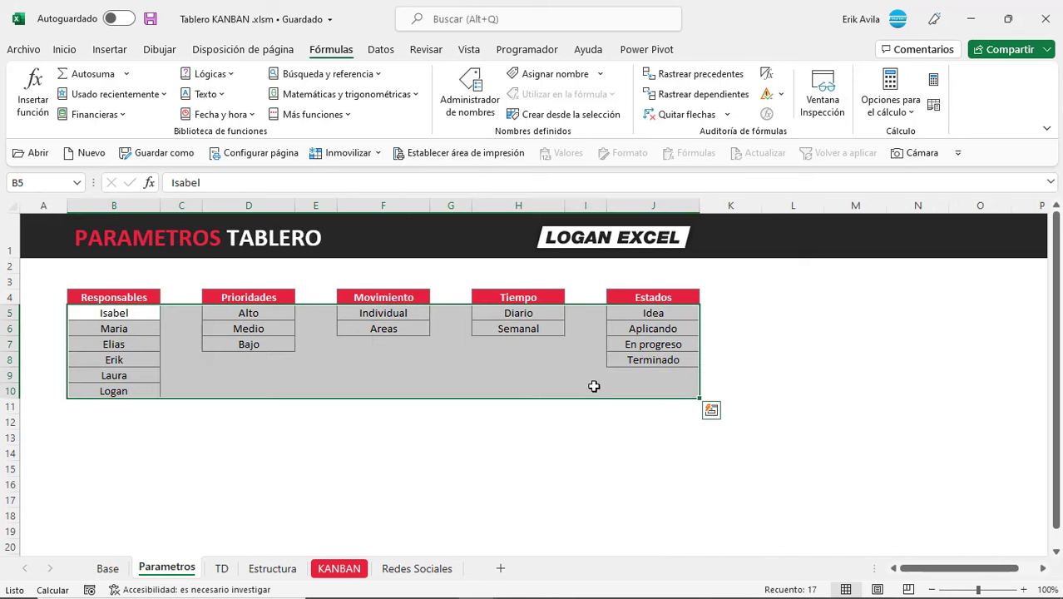
pyautogui.click(450, 375)
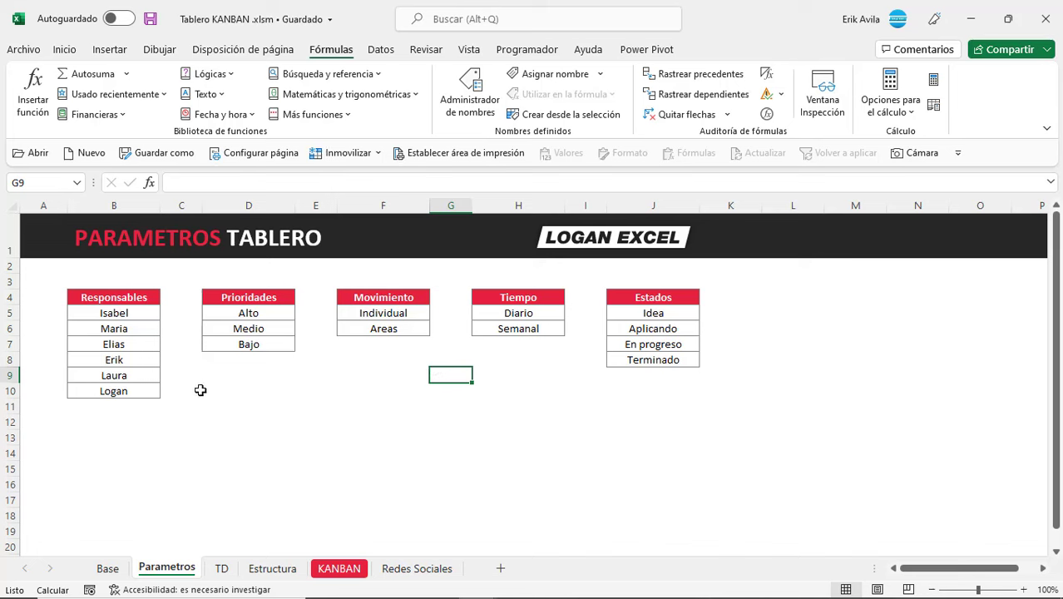
pyautogui.click(107, 568)
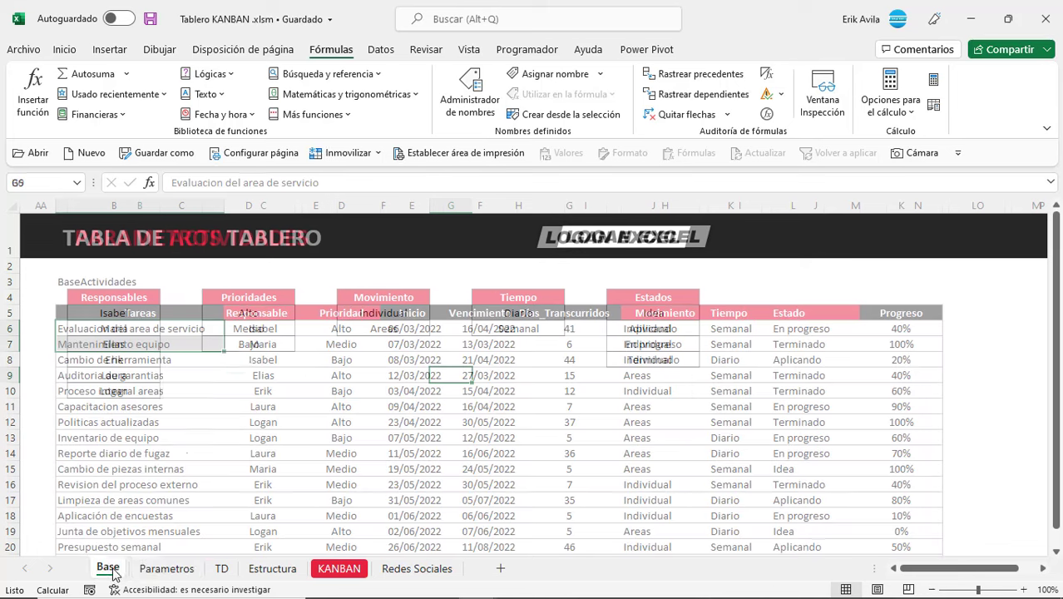
pyautogui.click(194, 438)
pyautogui.click(276, 359)
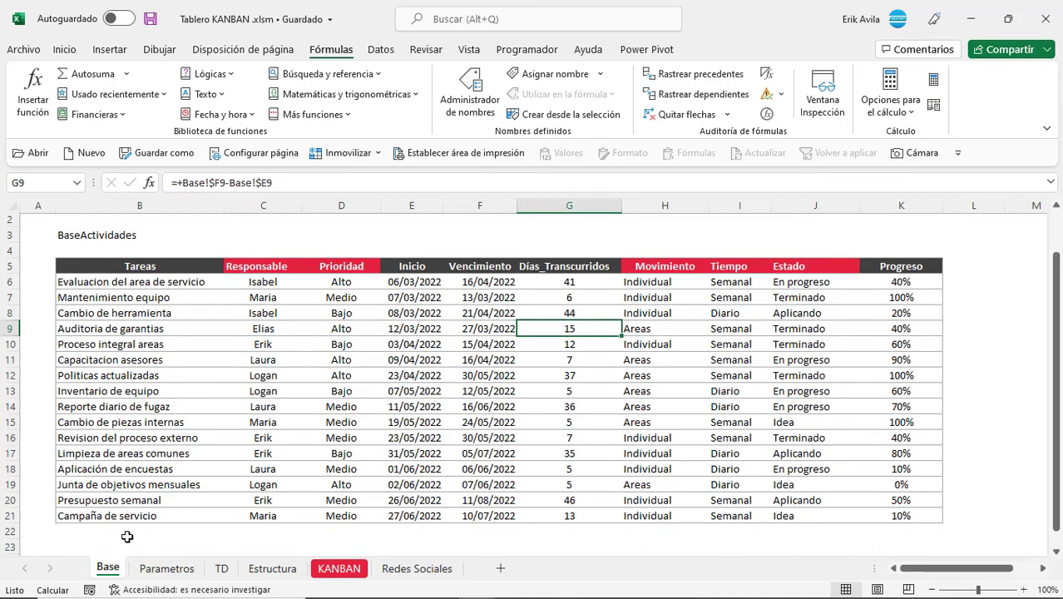
pyautogui.click(127, 537)
pyautogui.scroll(1, 317, 390)
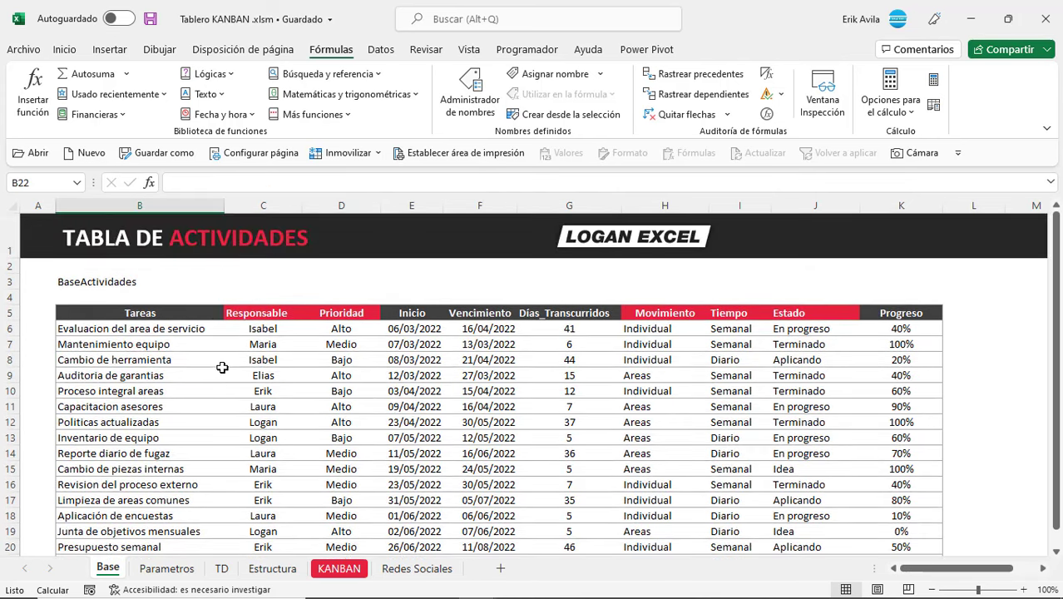
# Step: Convert the activities range B5:K20 on the Base sheet into a table with headers
pyautogui.click(218, 374)
pyautogui.moveTo(210, 315); pyautogui.dragTo(897, 547)
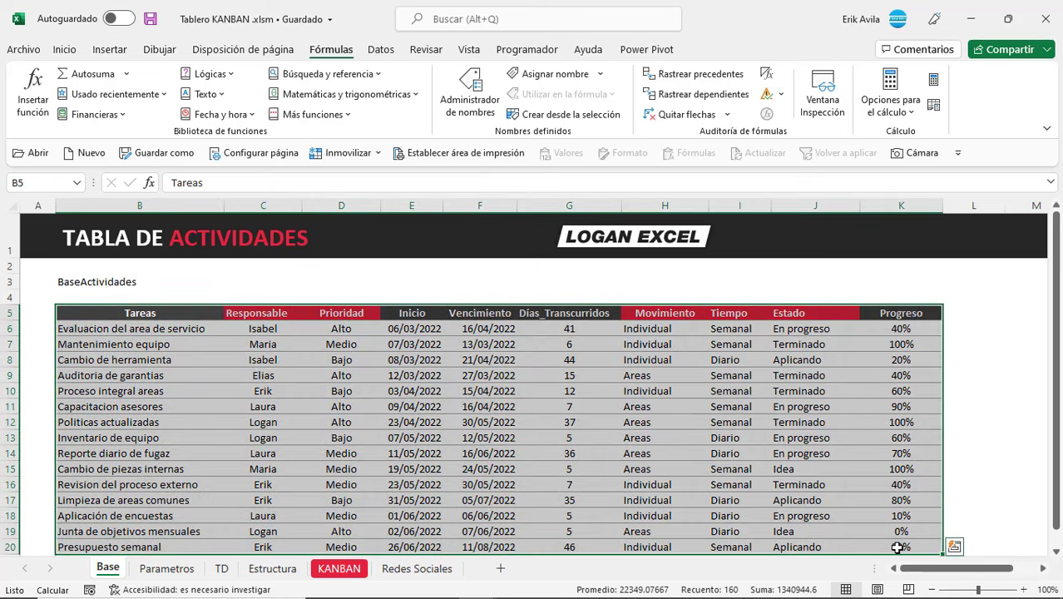
pyautogui.hotkey('ctrl', 't')
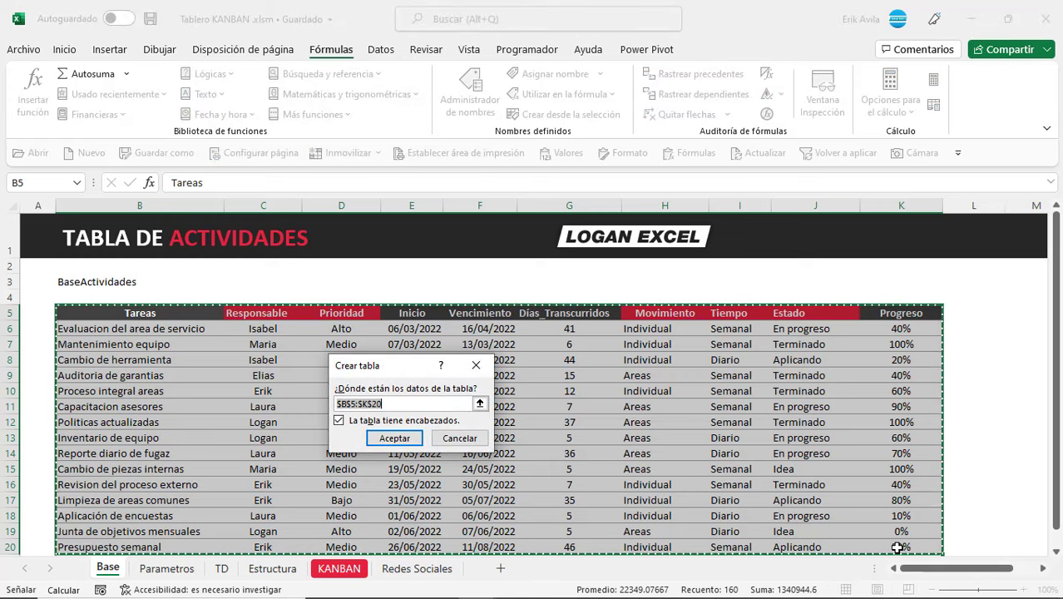
pyautogui.click(394, 437)
pyautogui.click(341, 359)
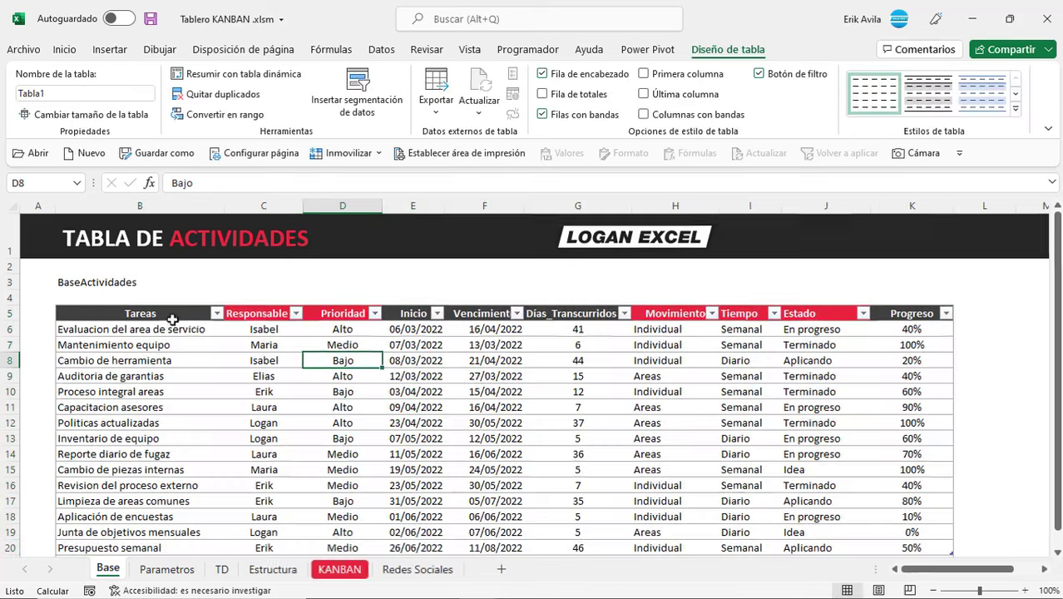
# Step: Name the new table BaseActividades, reusing the text from cell B3
pyautogui.click(97, 281)
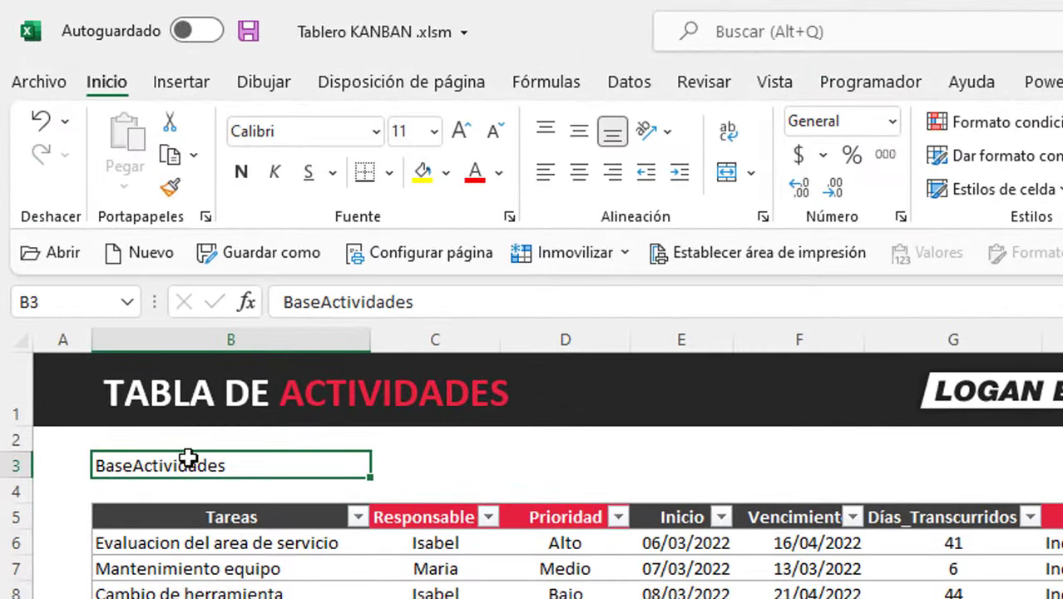
pyautogui.moveTo(414, 301); pyautogui.dragTo(281, 301)
pyautogui.hotkey('ctrl', 'c')
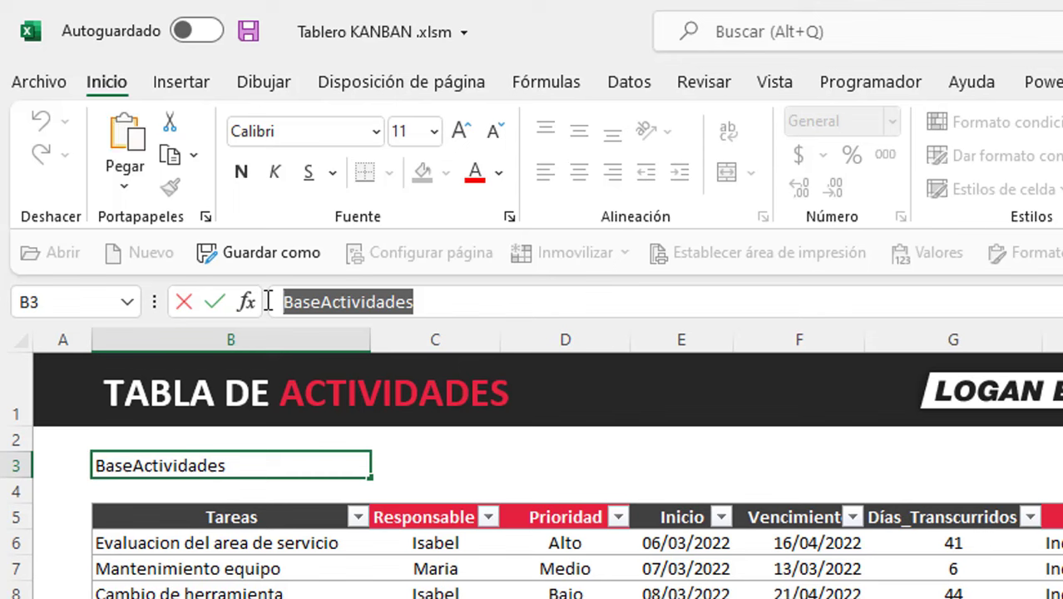
pyautogui.click(316, 597)
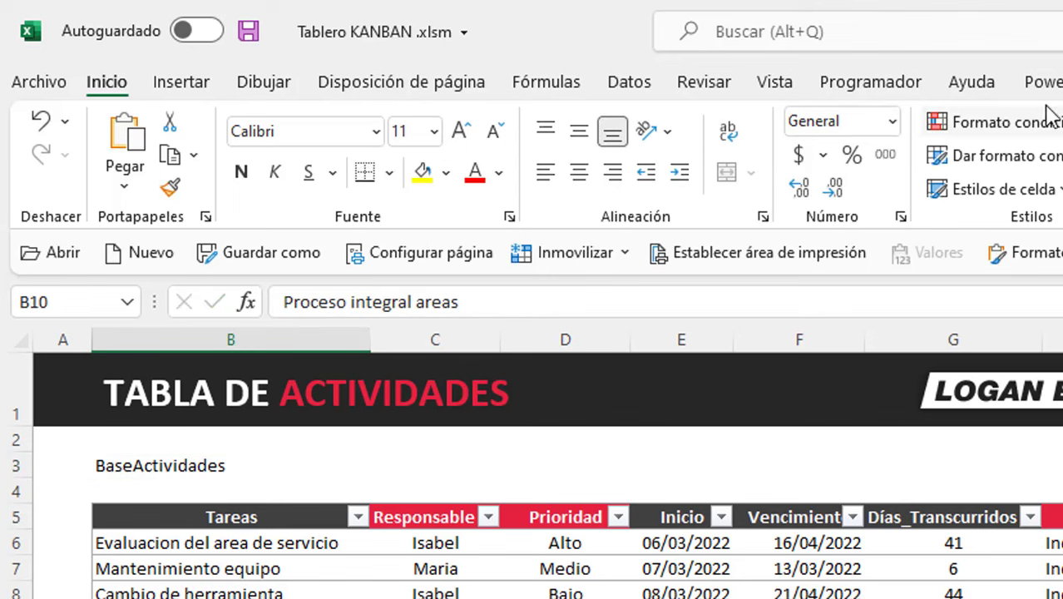
pyautogui.click(1062, 82)
pyautogui.click(170, 156)
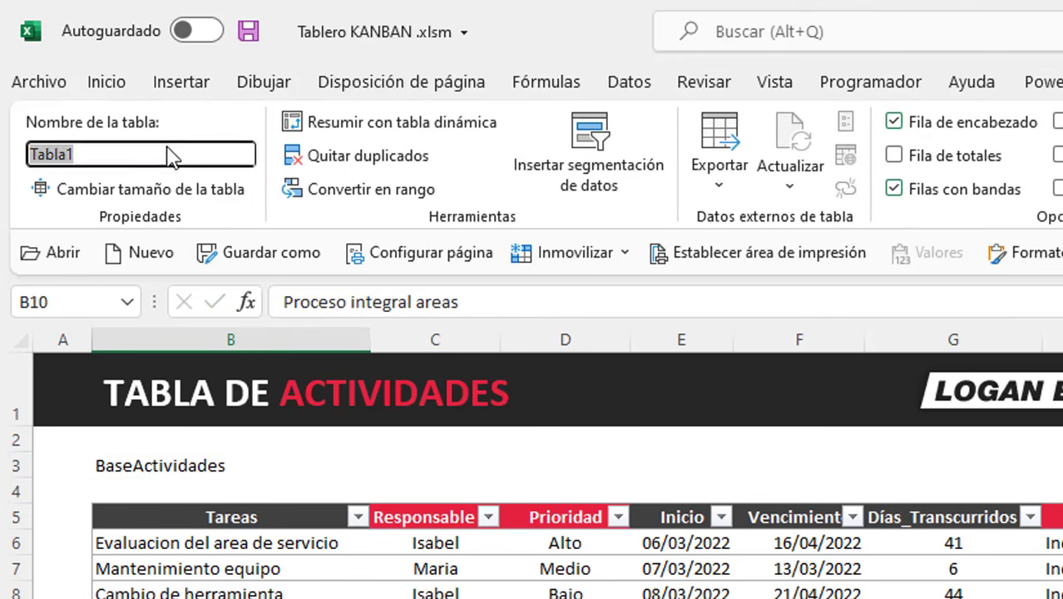
pyautogui.hotkey('ctrl', 'v')
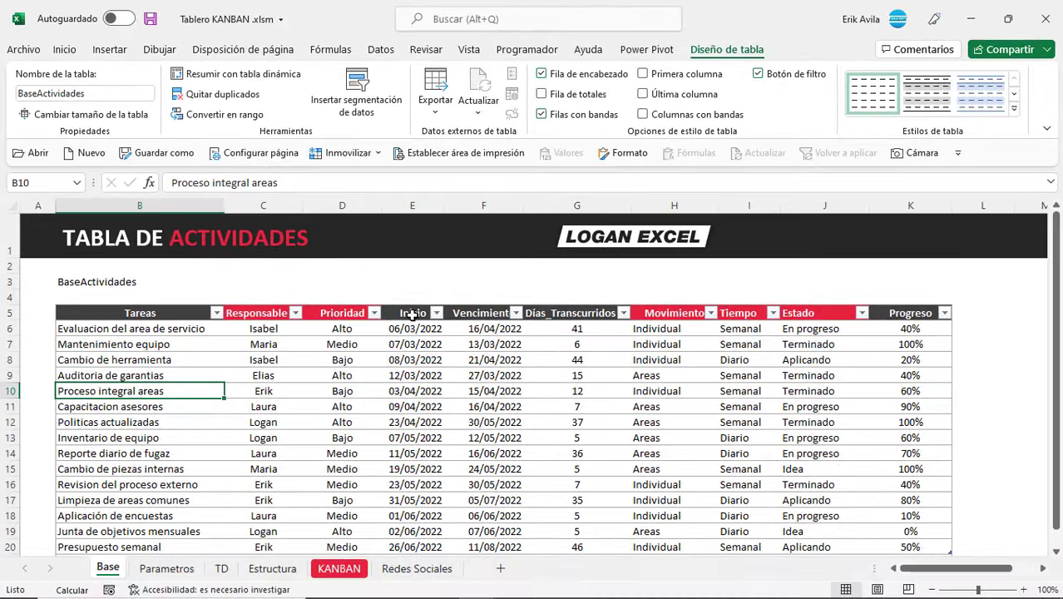
# Step: Review the rows of the BaseActividades table, especially the Responsable and Prioridad columns
pyautogui.click(652, 573)
pyautogui.scroll(-1, 392, 355)
pyautogui.scroll(1, 391, 355)
pyautogui.click(329, 375)
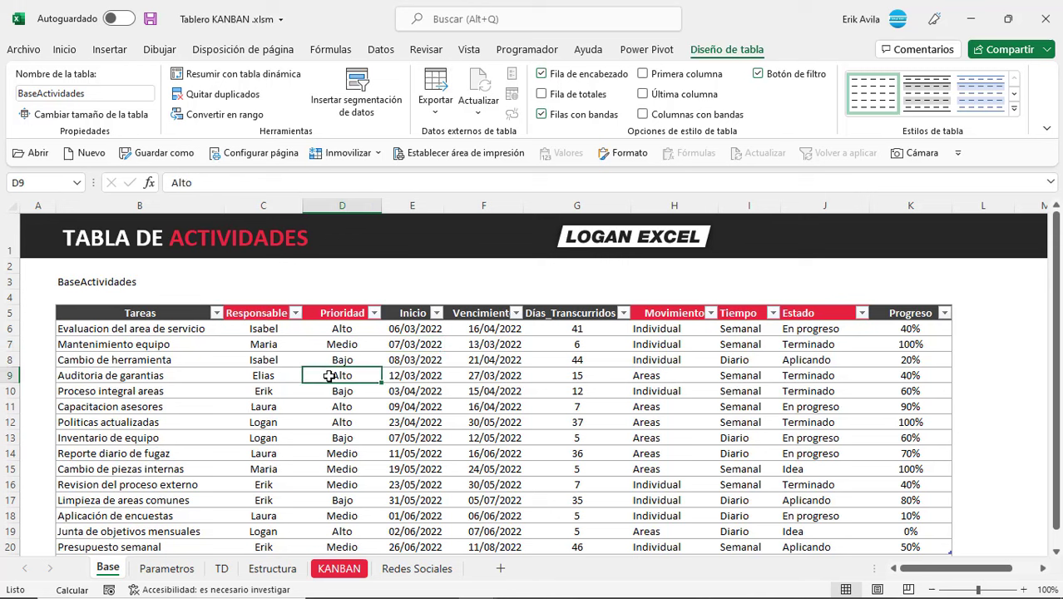
pyautogui.click(279, 389)
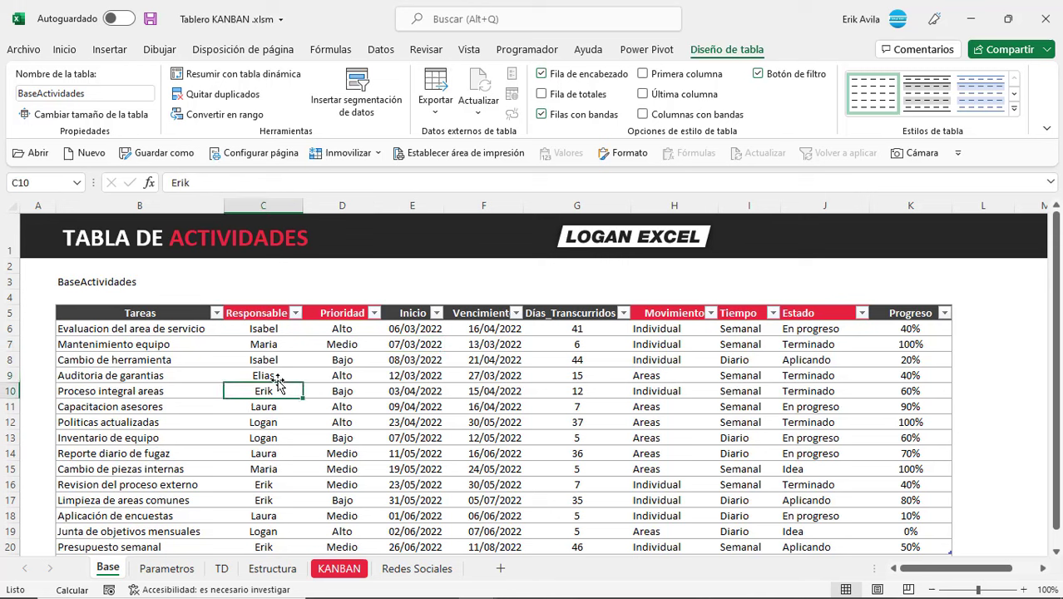
pyautogui.scroll(-1, 312, 381)
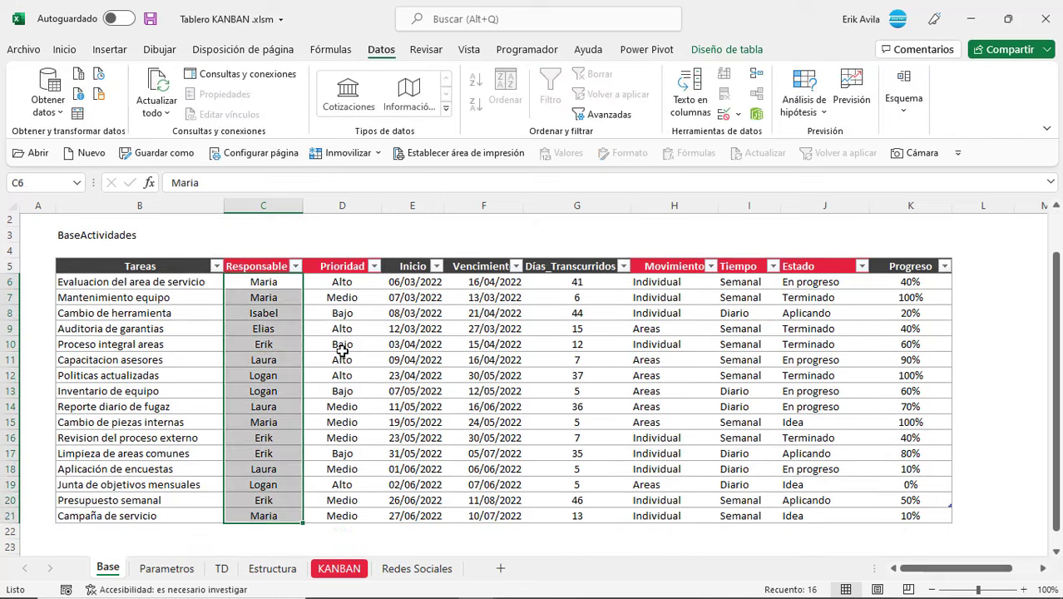
pyautogui.click(343, 236)
pyautogui.scroll(1, 381, 297)
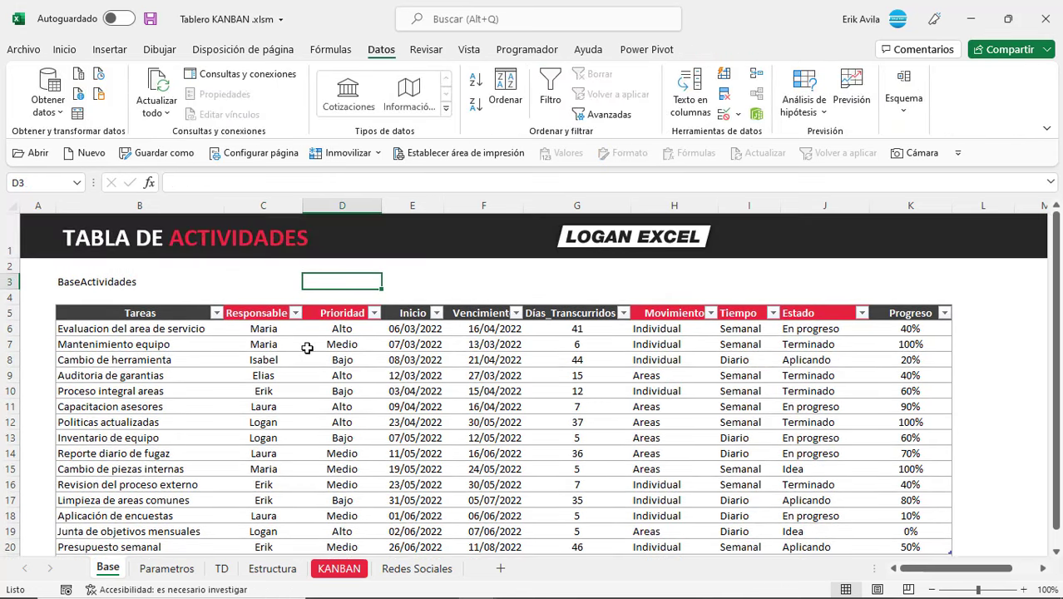
pyautogui.scroll(-1, 306, 348)
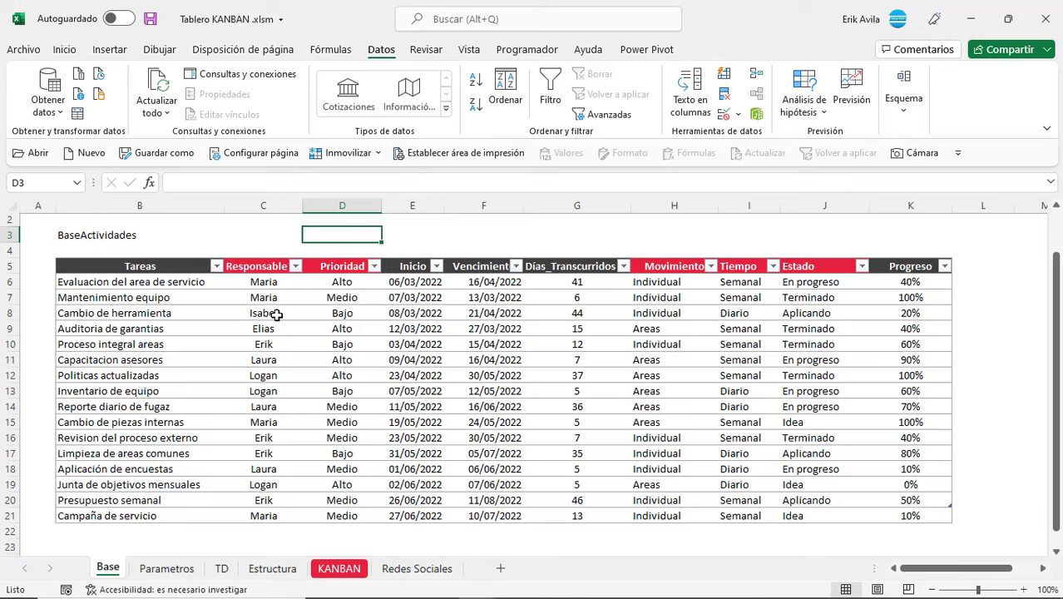
pyautogui.scroll(1, 277, 315)
pyautogui.moveTo(264, 331); pyautogui.dragTo(263, 375)
pyautogui.scroll(-1, 263, 375)
pyautogui.click(263, 375)
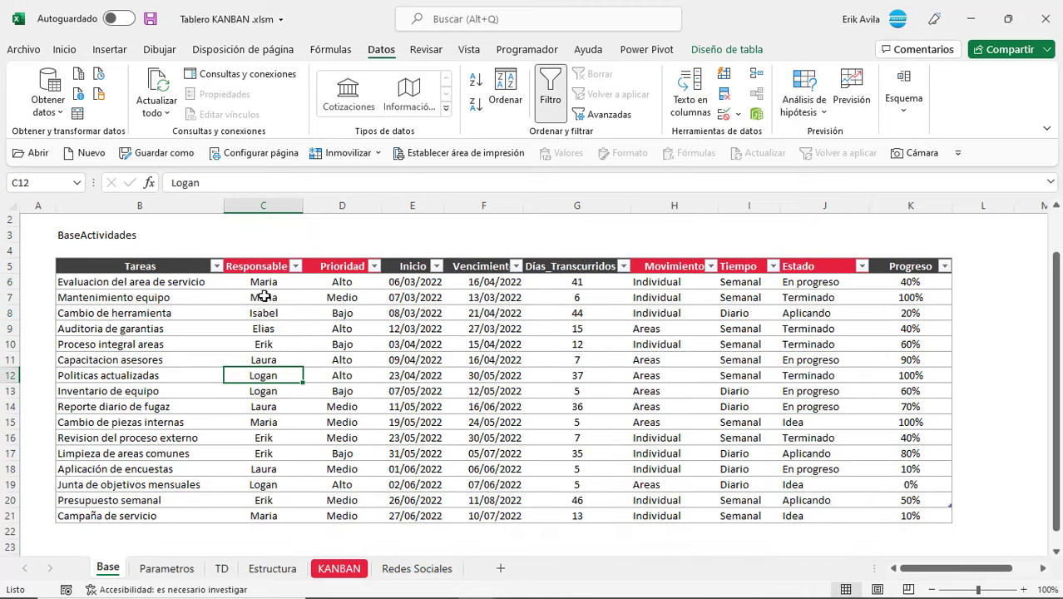
pyautogui.moveTo(263, 281); pyautogui.dragTo(254, 406)
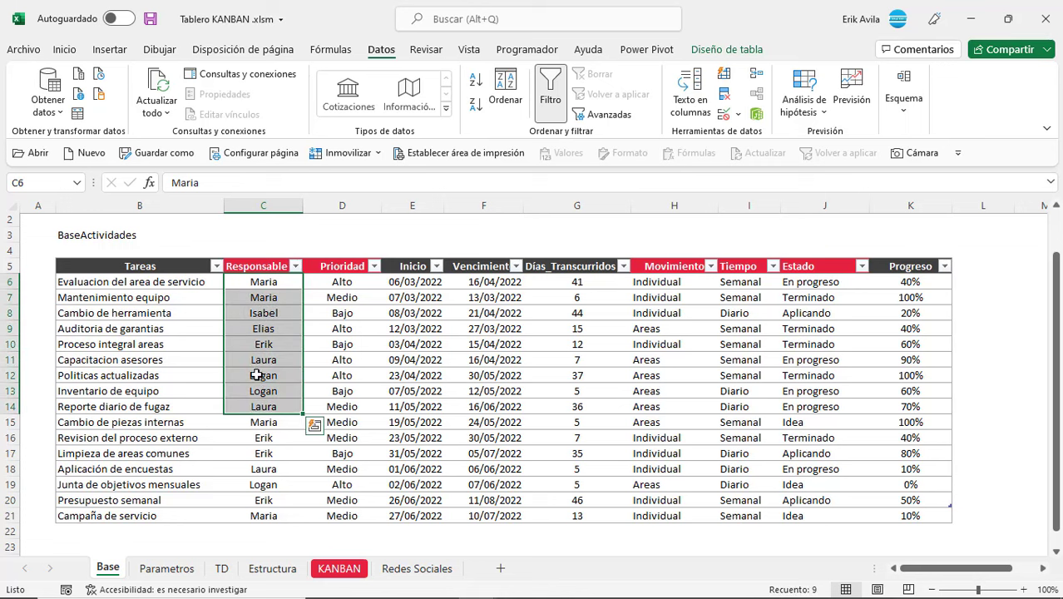
pyautogui.click(262, 344)
# Step: Apply list data validation to the Responsable cells C6:C21, using Parametros!$B$5:$B$10 as the source
pyautogui.moveTo(262, 282); pyautogui.dragTo(254, 511)
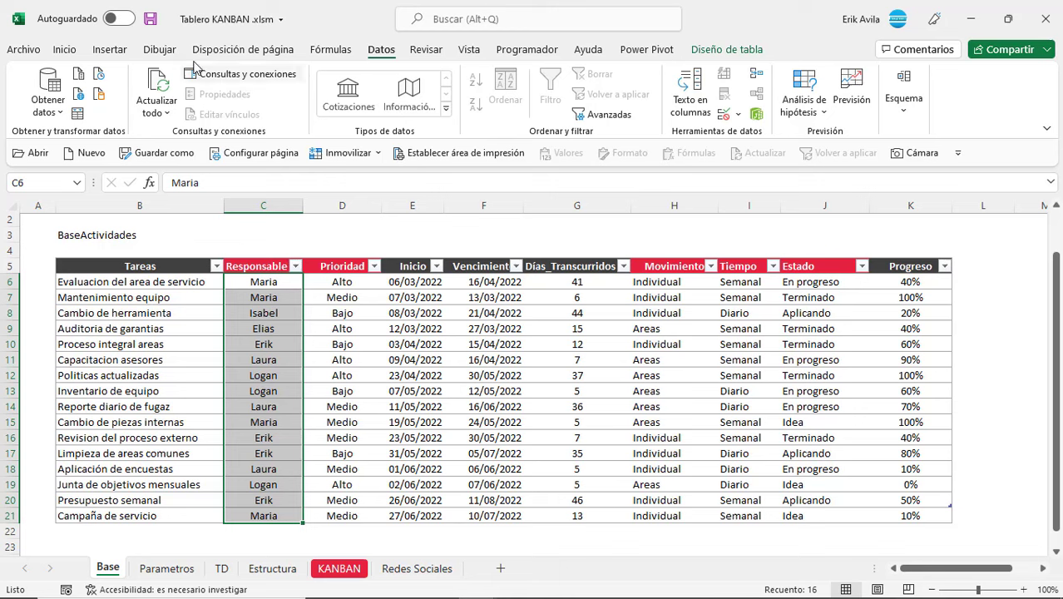
pyautogui.click(723, 113)
pyautogui.click(442, 382)
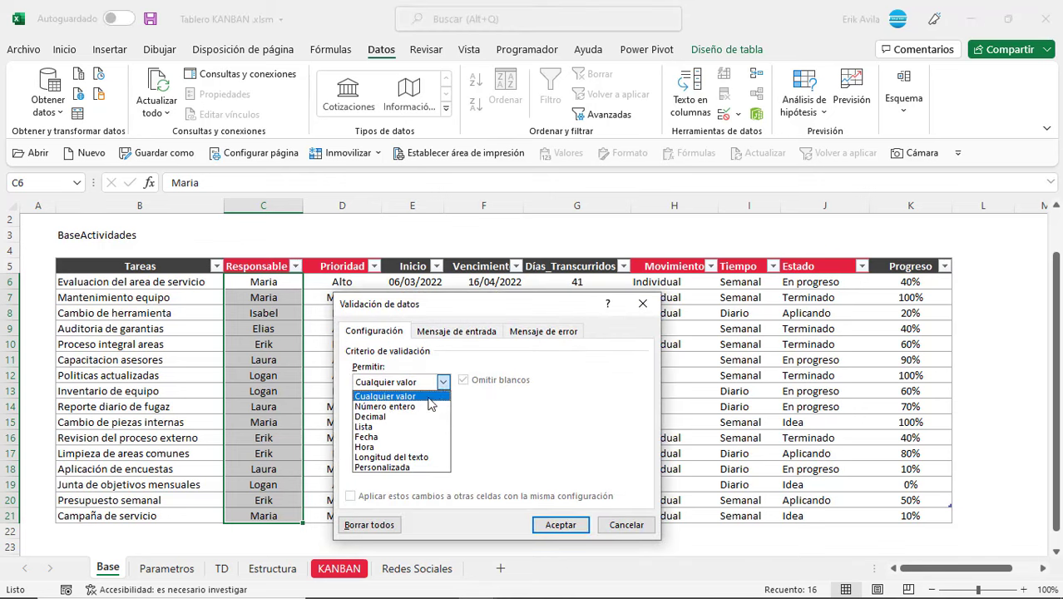
pyautogui.click(397, 425)
pyautogui.click(411, 446)
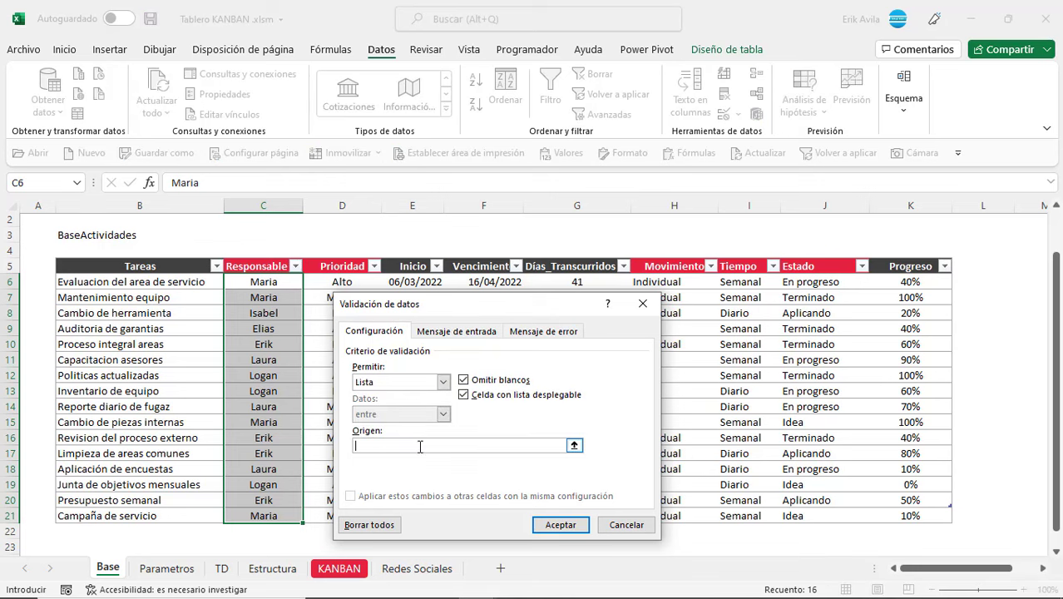
pyautogui.click(171, 569)
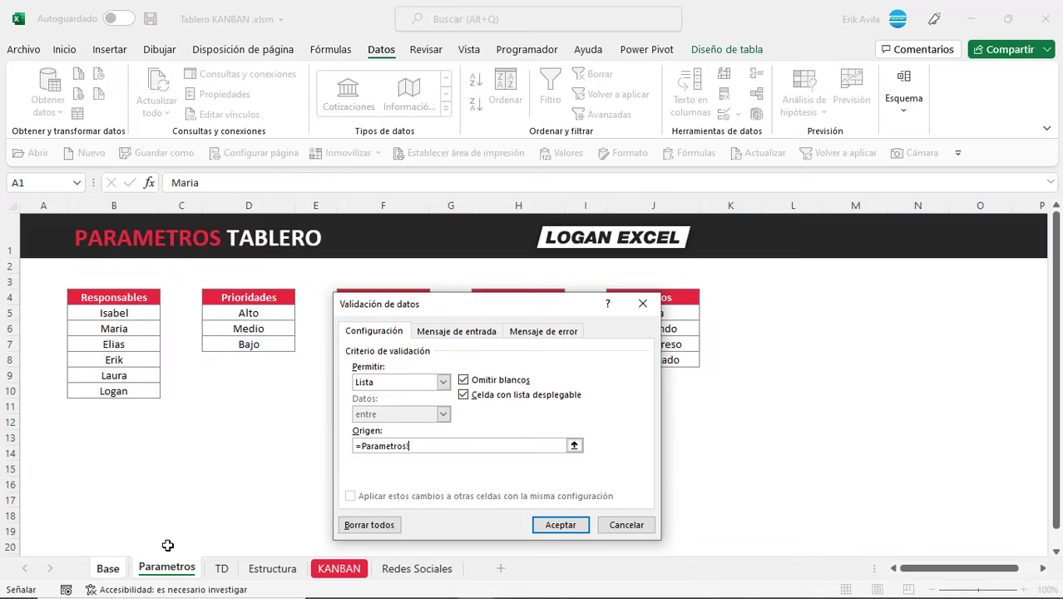
pyautogui.moveTo(133, 317); pyautogui.dragTo(131, 391)
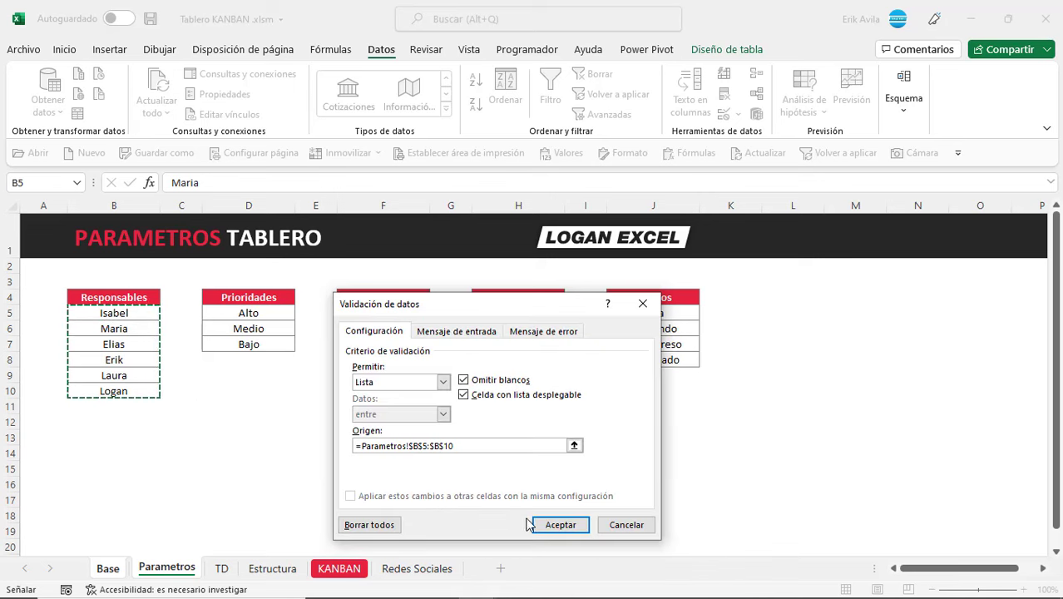
pyautogui.click(553, 522)
# Step: Assign the second person in the validation list as Responsable for Politicas actualizadas and Presupuesto semanal
pyautogui.click(285, 379)
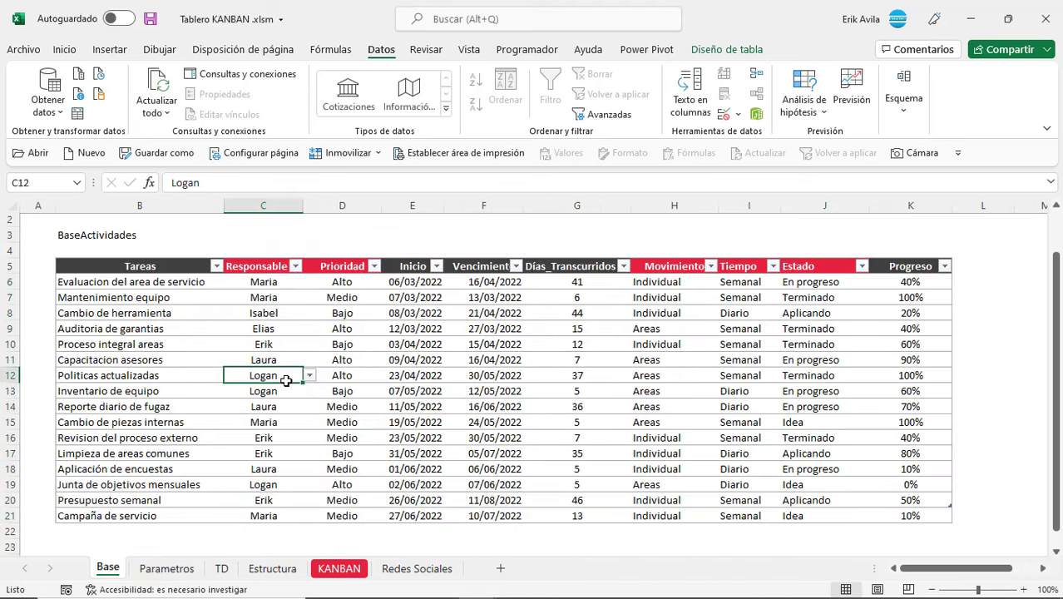
pyautogui.click(310, 379)
pyautogui.click(240, 406)
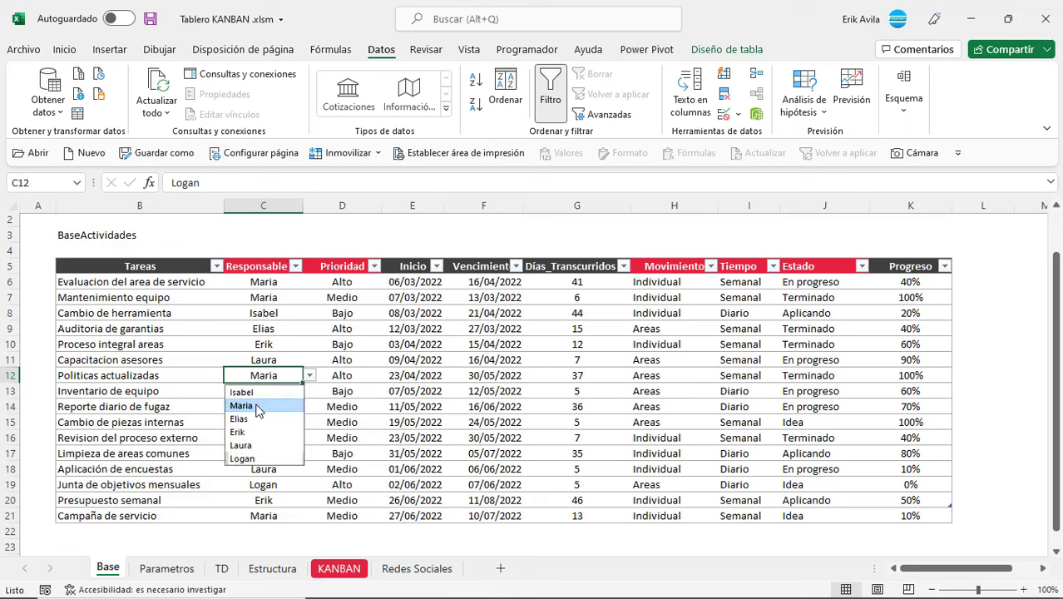
pyautogui.click(281, 496)
pyautogui.click(309, 499)
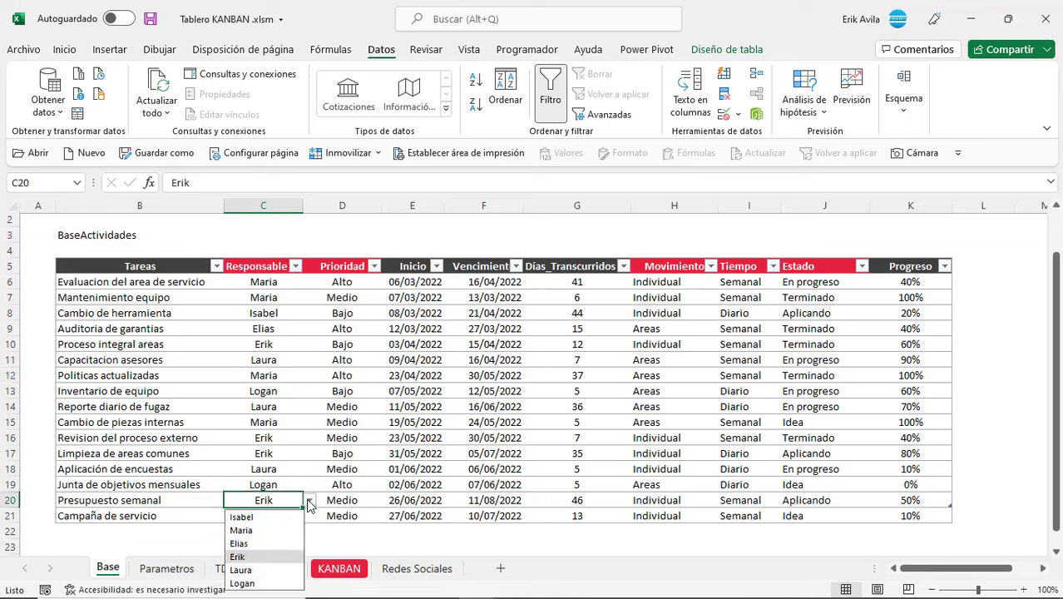
pyautogui.click(263, 532)
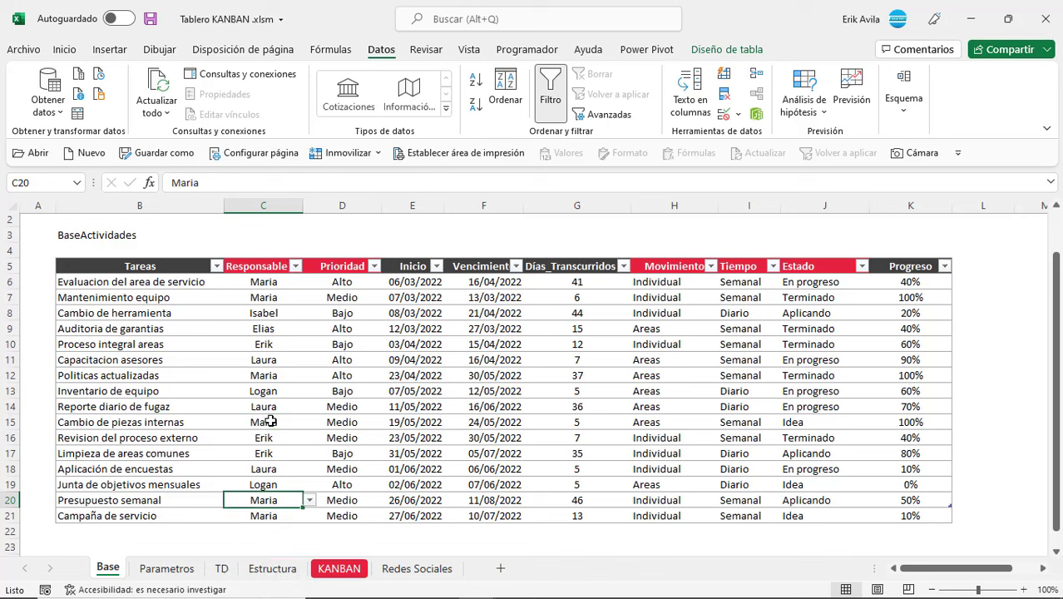
pyautogui.click(271, 421)
pyautogui.click(272, 329)
pyautogui.click(274, 312)
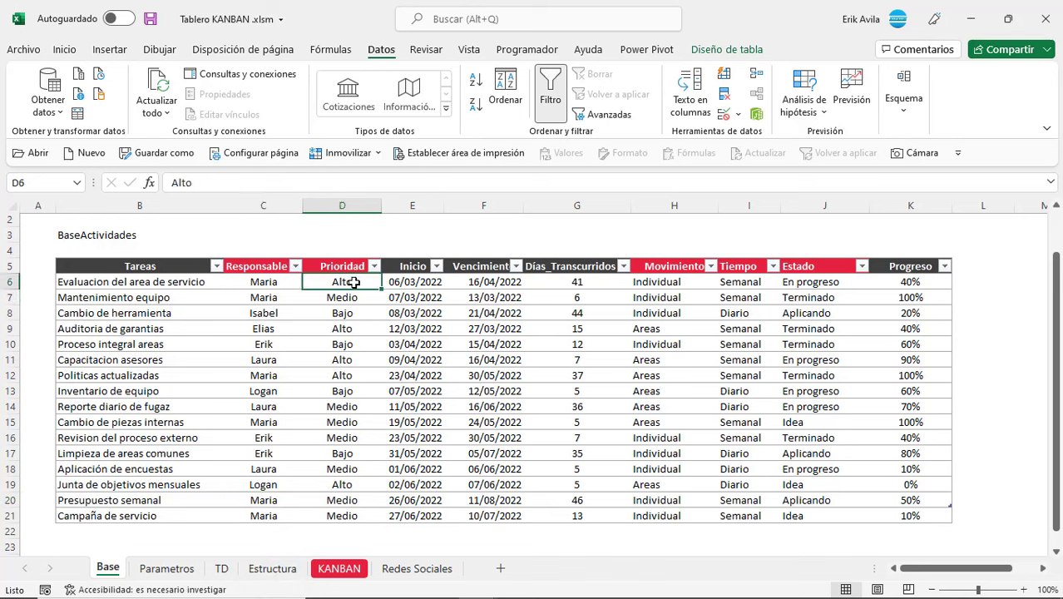
# Step: Apply list data validation to the Prioridad cells D6:D21, using the Prioridades values D5:D7 on the Parametros sheet as the source
pyautogui.moveTo(344, 281); pyautogui.dragTo(342, 515)
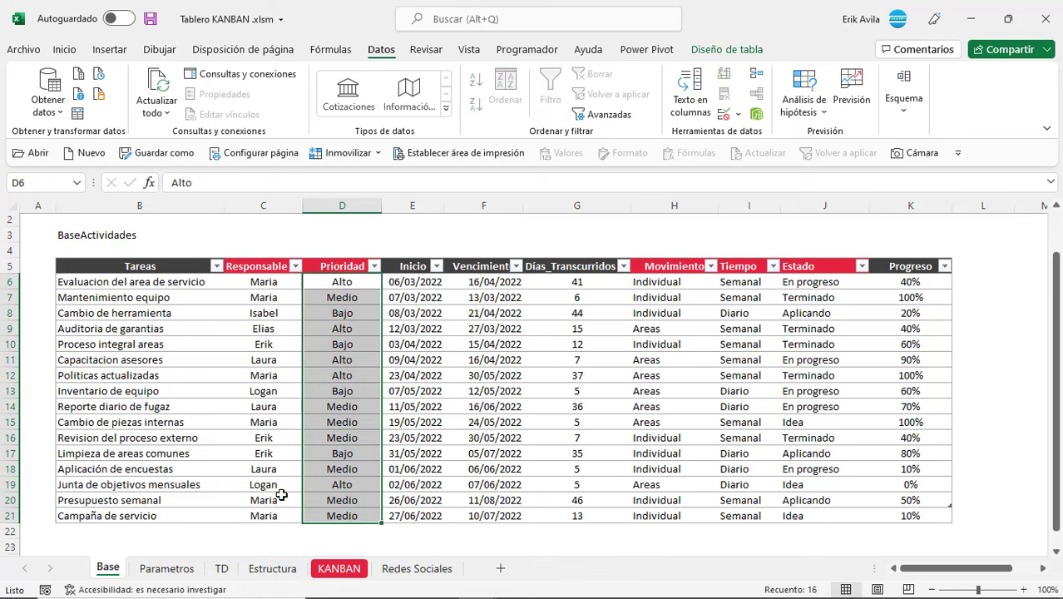
pyautogui.click(723, 114)
pyautogui.click(444, 381)
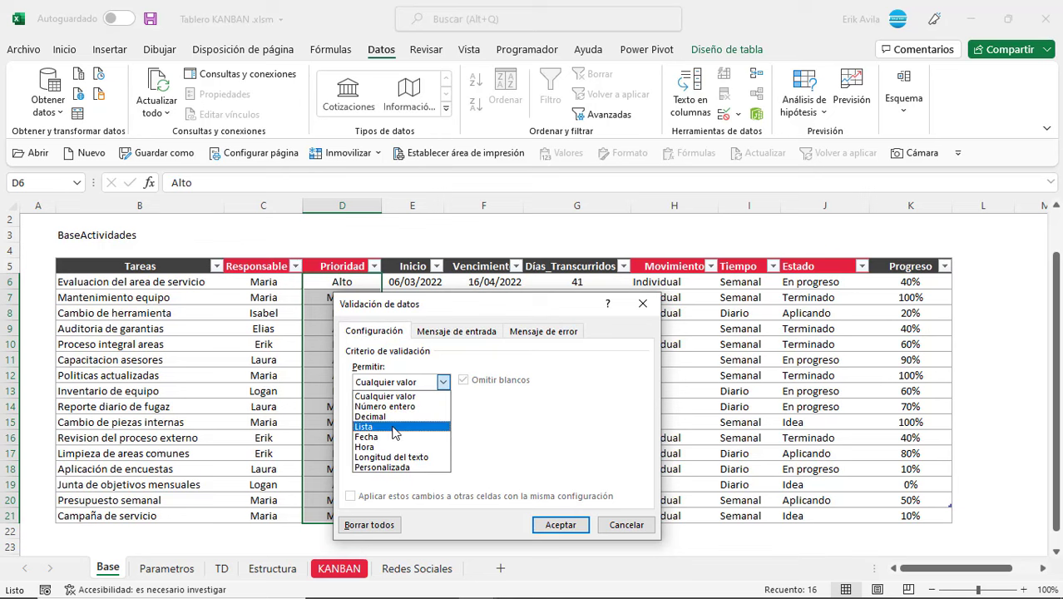
pyautogui.click(380, 427)
pyautogui.click(167, 569)
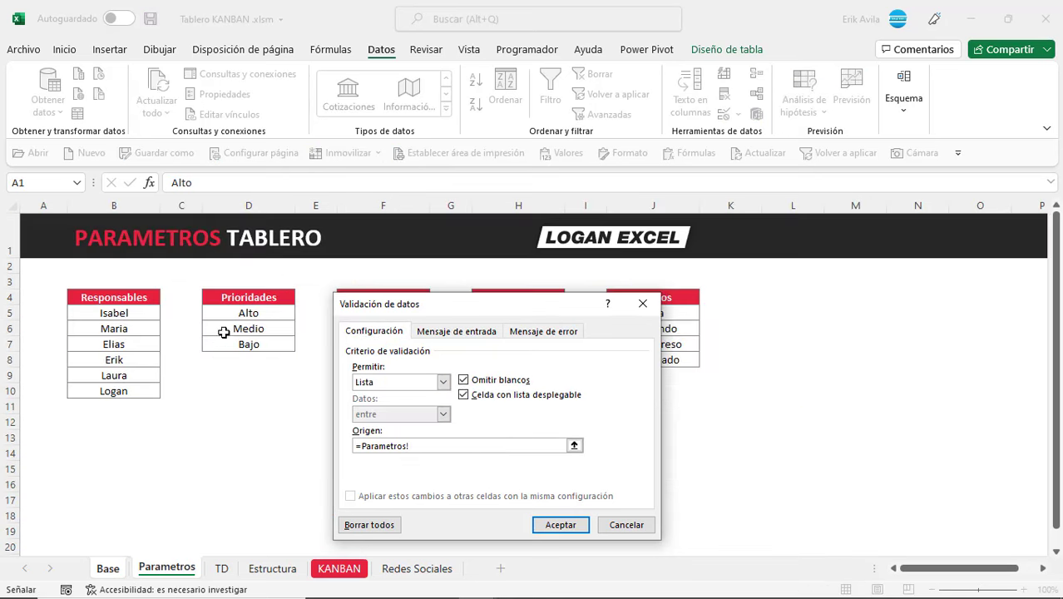
pyautogui.moveTo(230, 311); pyautogui.dragTo(230, 346)
pyautogui.click(555, 529)
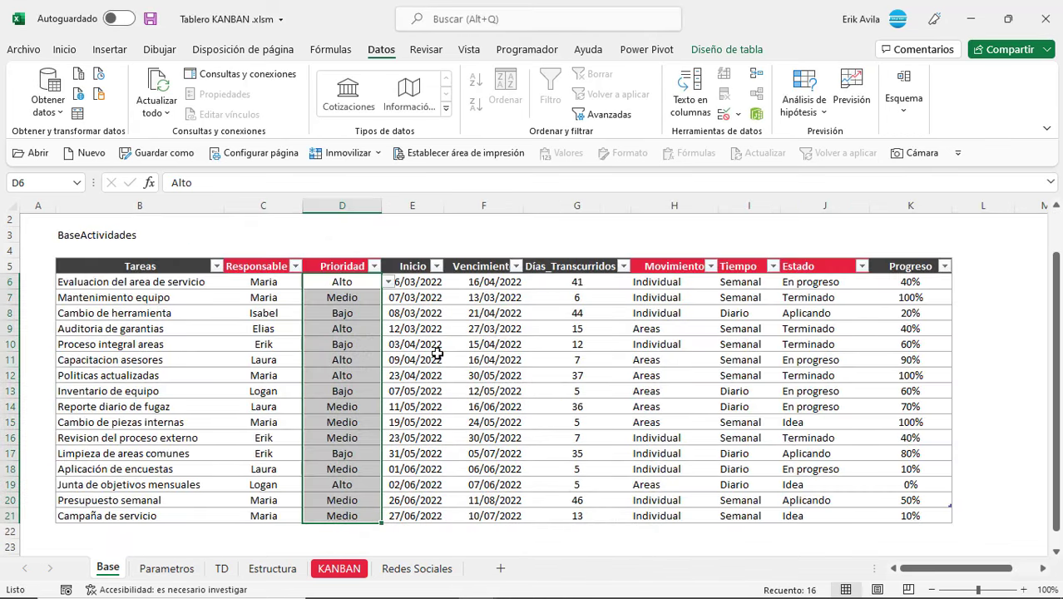
# Step: Apply list data validation to the Movimiento cells H6:H21, using the Movimiento values F5:F6 on the Parametros sheet as the source
pyautogui.moveTo(666, 271); pyautogui.dragTo(665, 325)
pyautogui.click(657, 281)
pyautogui.moveTo(658, 281); pyautogui.dragTo(661, 515)
pyautogui.click(724, 114)
pyautogui.click(443, 381)
pyautogui.click(387, 427)
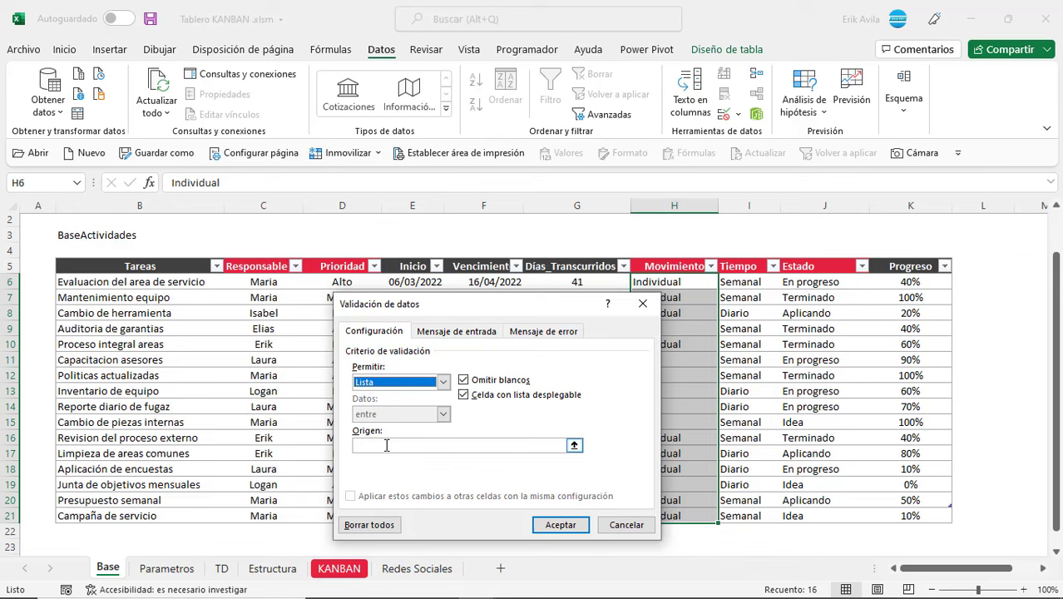
pyautogui.click(386, 445)
pyautogui.click(167, 568)
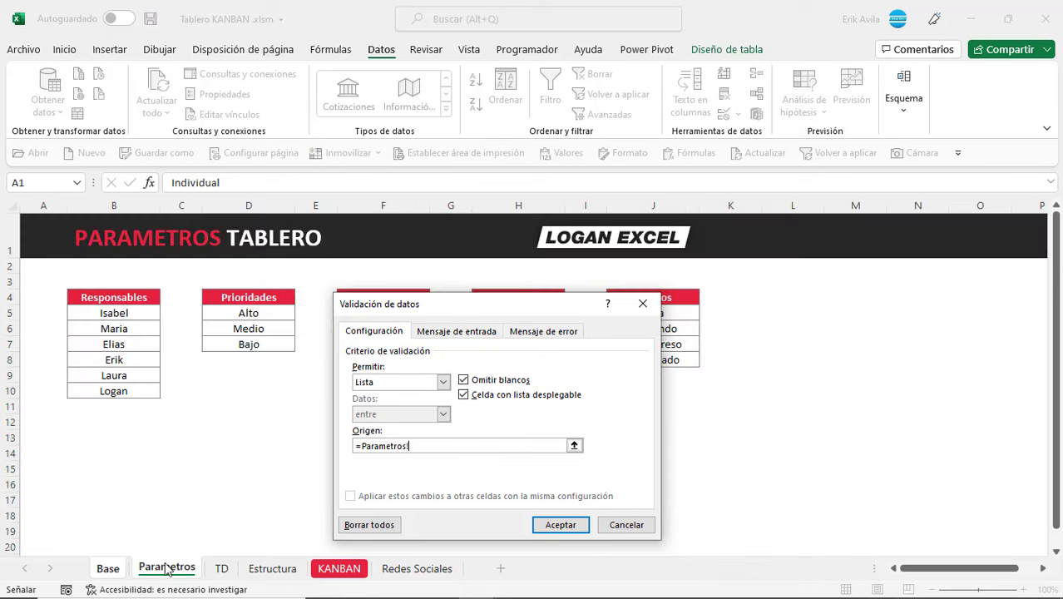
pyautogui.moveTo(394, 312); pyautogui.dragTo(693, 279)
pyautogui.click(405, 317)
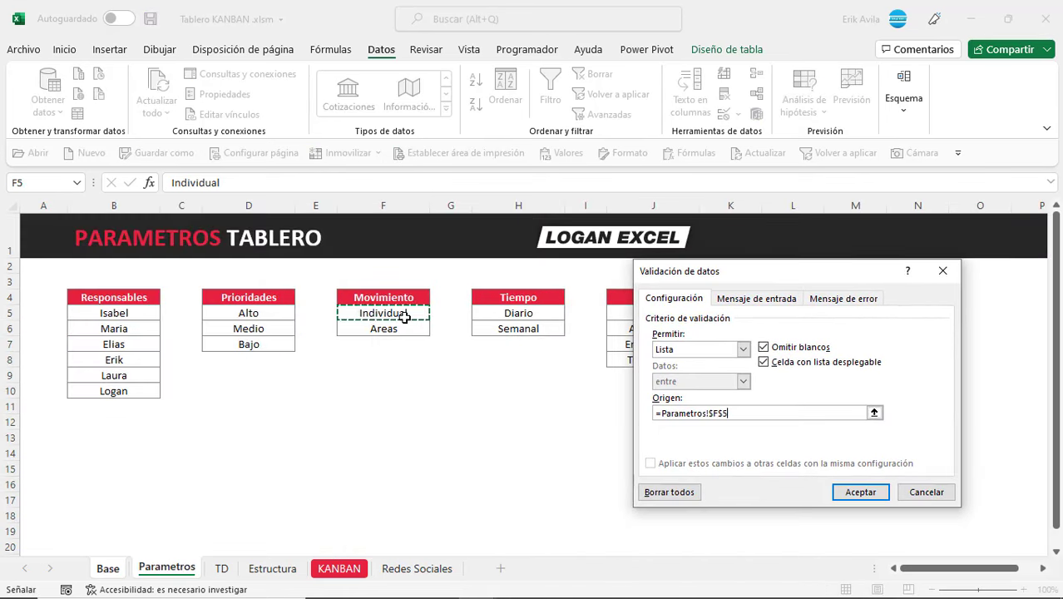
pyautogui.moveTo(404, 317); pyautogui.dragTo(406, 327)
pyautogui.click(860, 491)
# Step: Apply list data validation to the Tiempo cells I6:I21, using Parametros!$H$5:$H$6 as the source
pyautogui.moveTo(748, 281); pyautogui.dragTo(738, 505)
pyautogui.click(724, 114)
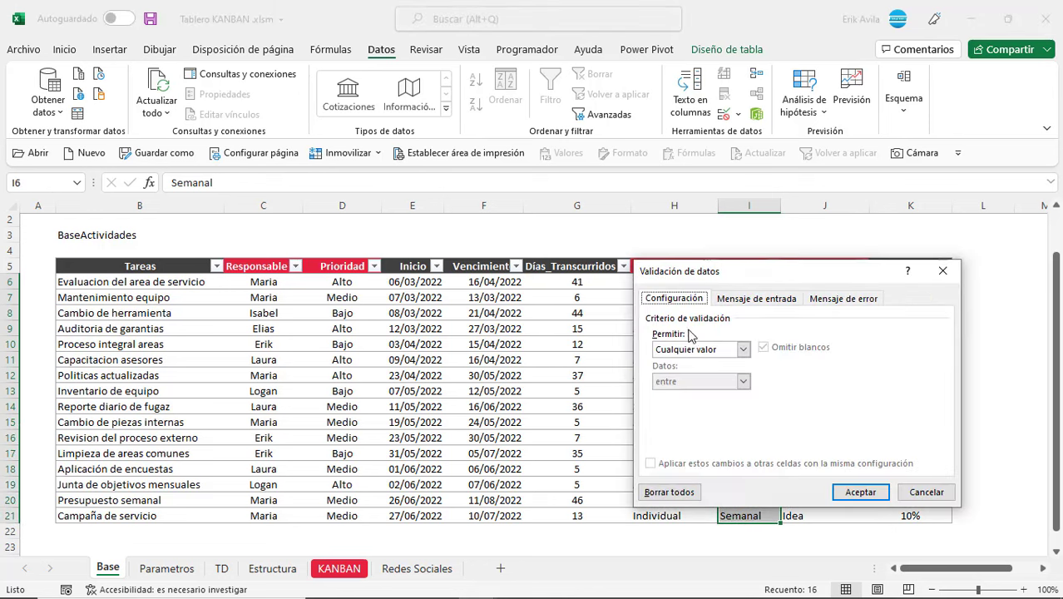
pyautogui.click(742, 349)
pyautogui.click(694, 394)
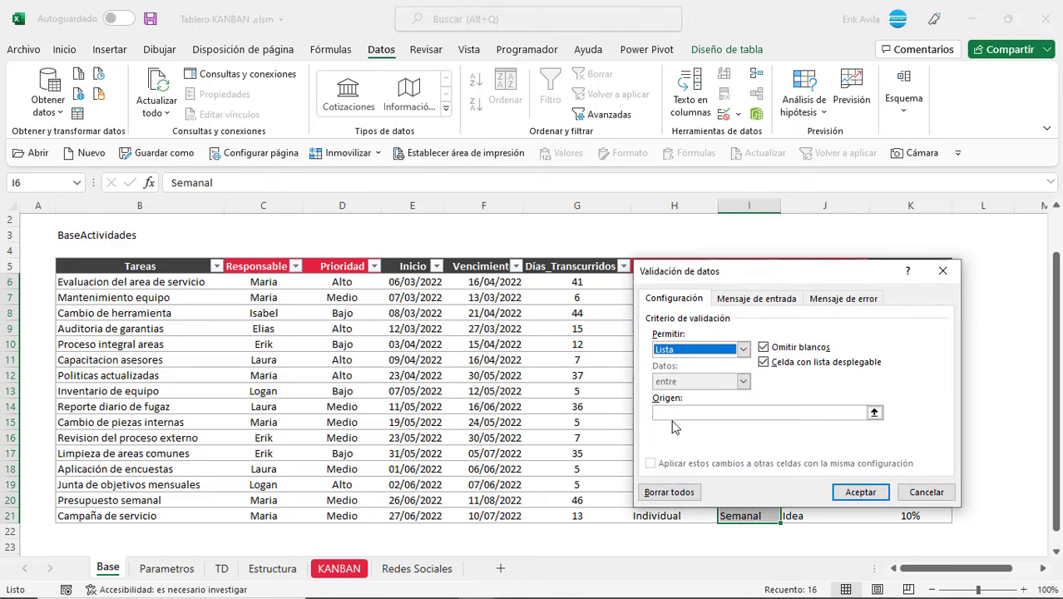
pyautogui.click(675, 414)
pyautogui.click(179, 569)
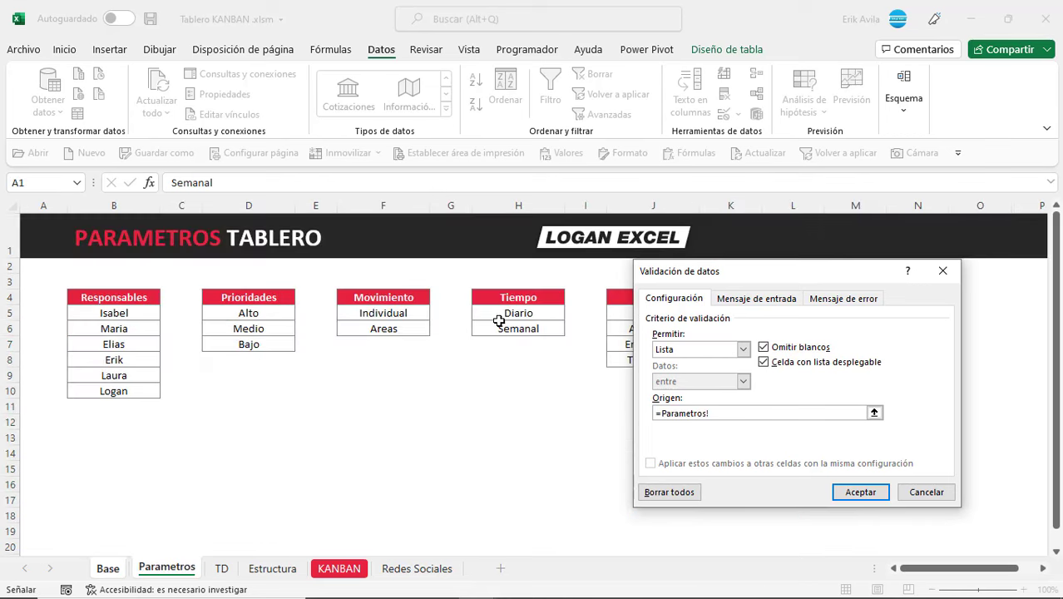
pyautogui.moveTo(498, 320); pyautogui.dragTo(506, 329)
pyautogui.click(850, 492)
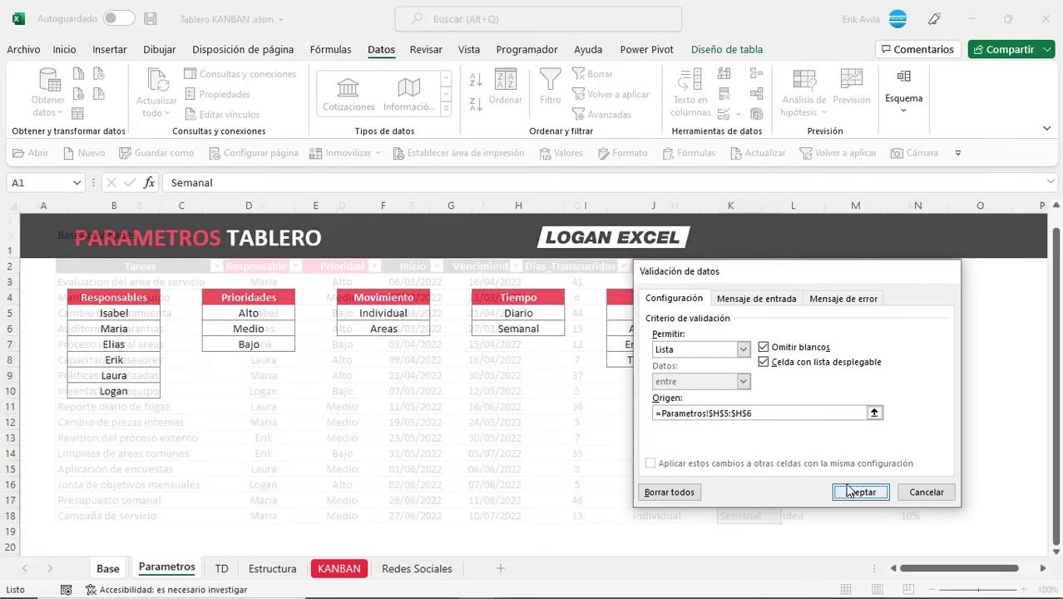
# Step: Apply list data validation to the Estado cells J6:J21, using Parametros!$J$5:$J$8 as the source
pyautogui.moveTo(810, 281); pyautogui.dragTo(815, 517)
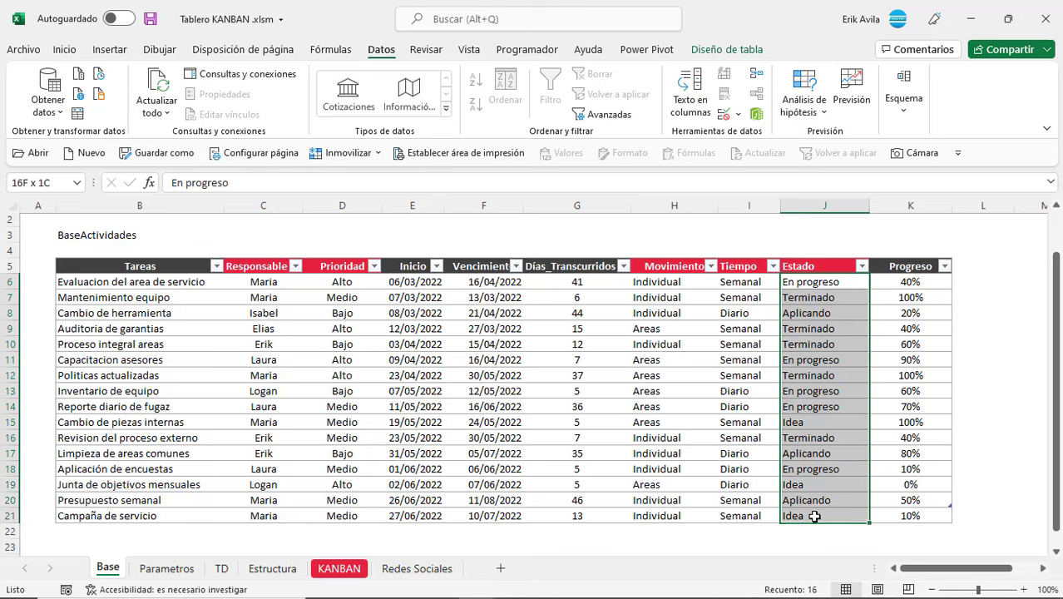
pyautogui.click(723, 116)
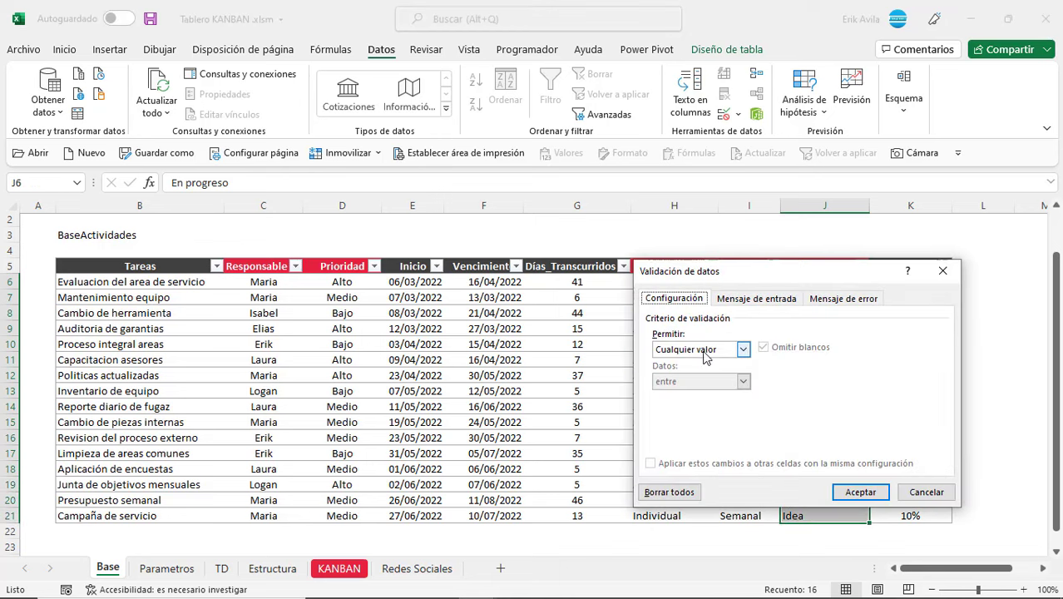
pyautogui.click(742, 350)
pyautogui.click(690, 391)
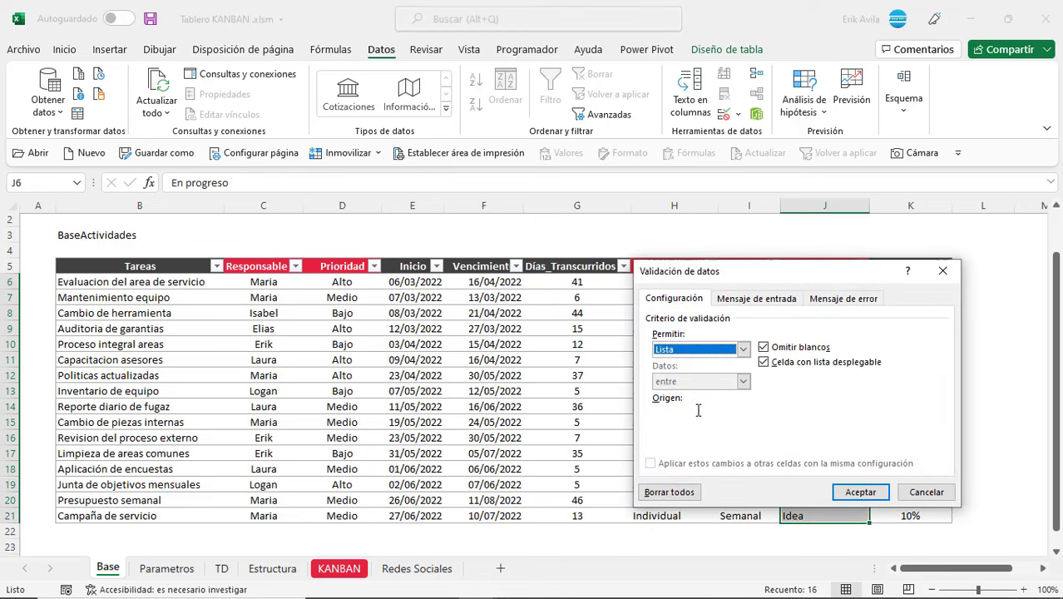
pyautogui.click(687, 413)
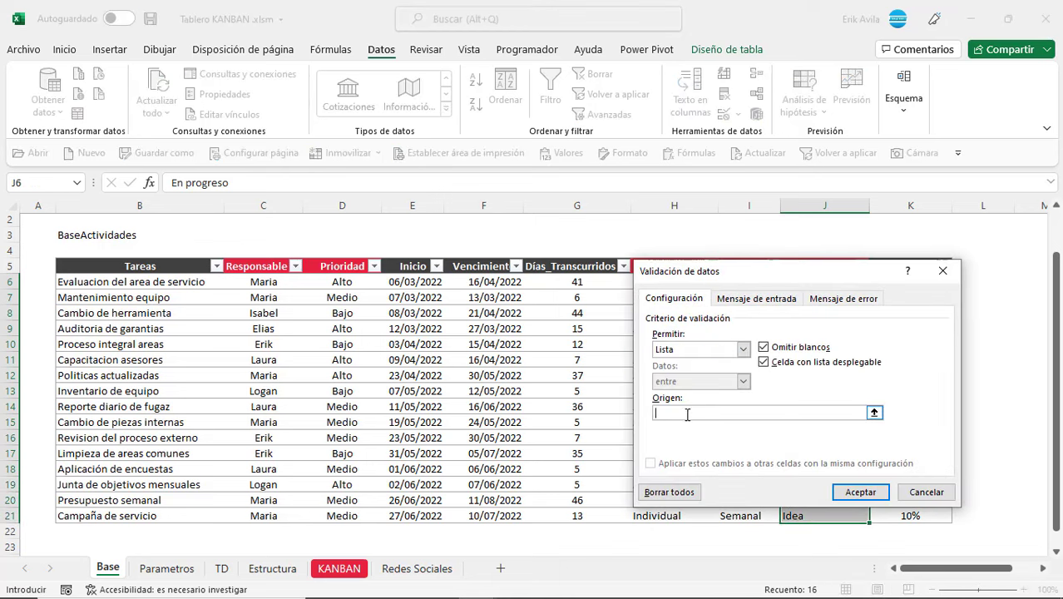
pyautogui.click(177, 572)
pyautogui.moveTo(714, 279); pyautogui.dragTo(280, 278)
pyautogui.moveTo(642, 312); pyautogui.dragTo(636, 360)
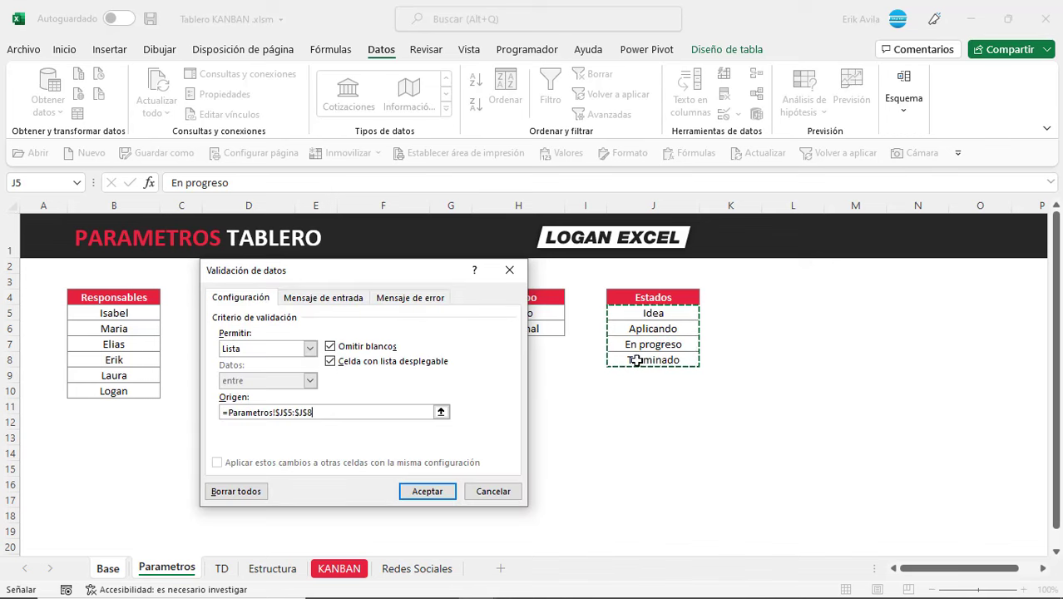
pyautogui.click(426, 491)
# Step: Choose Bajo as the Prioridad of Cambio de herramienta and Medio for Politicas actualizadas from their validation lists
pyautogui.click(582, 327)
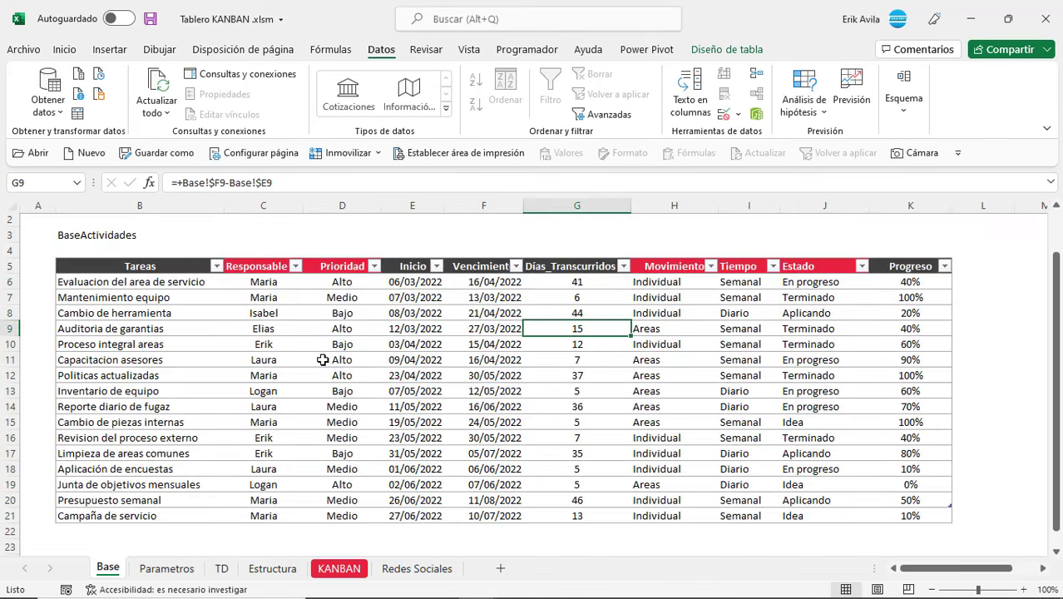
pyautogui.click(342, 343)
pyautogui.click(369, 319)
pyautogui.click(387, 312)
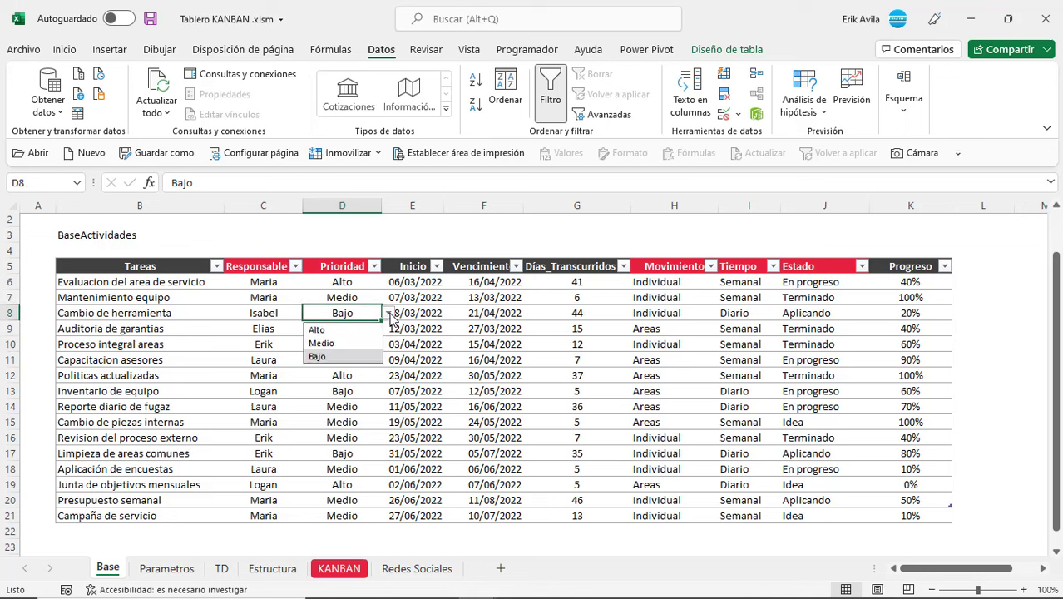
pyautogui.click(371, 355)
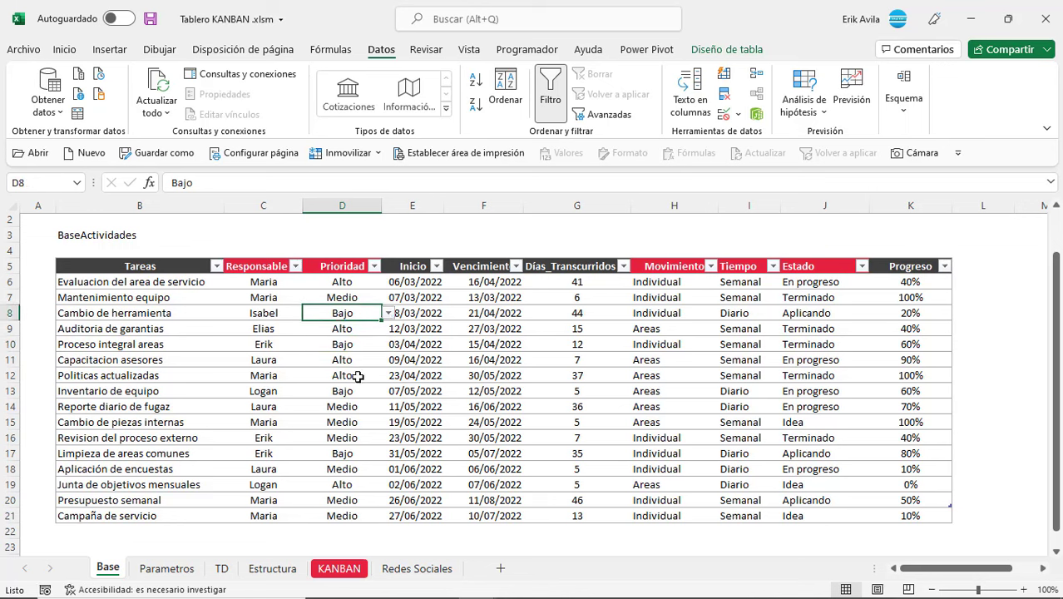
pyautogui.click(358, 376)
pyautogui.click(388, 375)
pyautogui.click(356, 407)
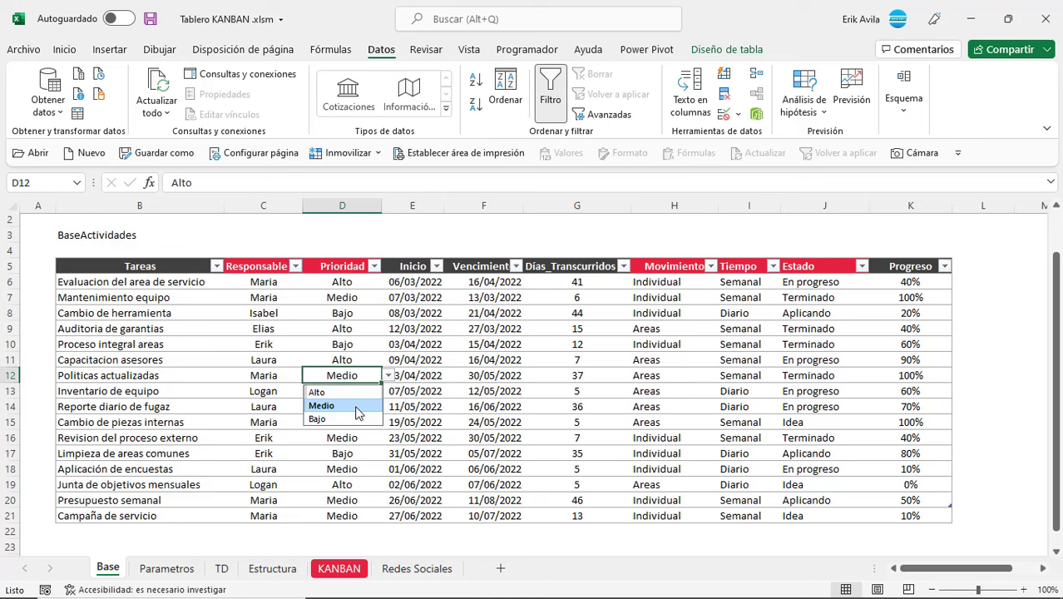
pyautogui.click(358, 407)
# Step: Set the Movimiento of Politicas actualizadas to Individual from its validation list
pyautogui.click(670, 374)
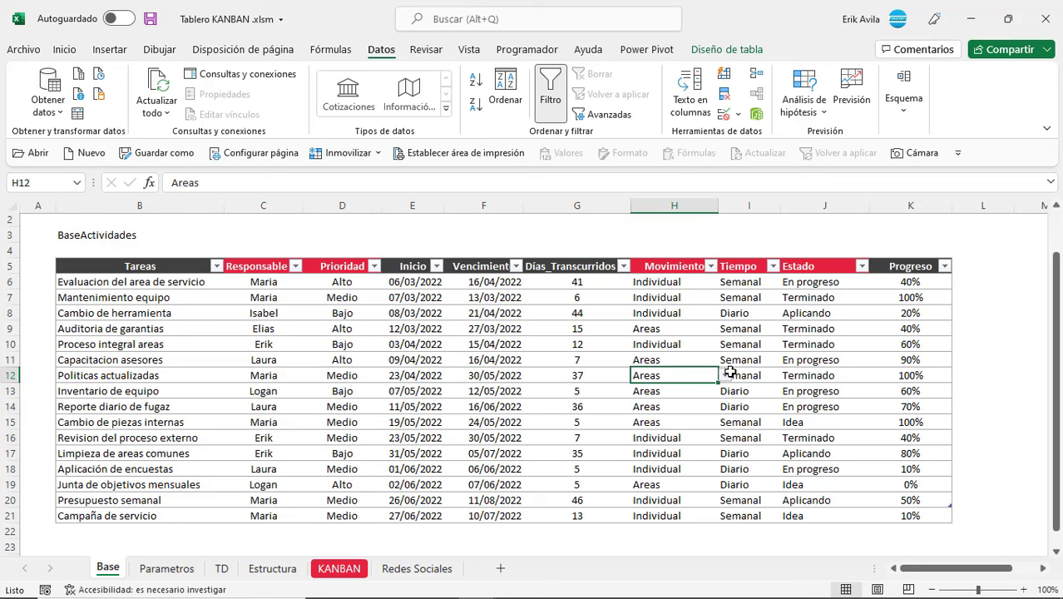
pyautogui.click(727, 374)
pyautogui.click(680, 393)
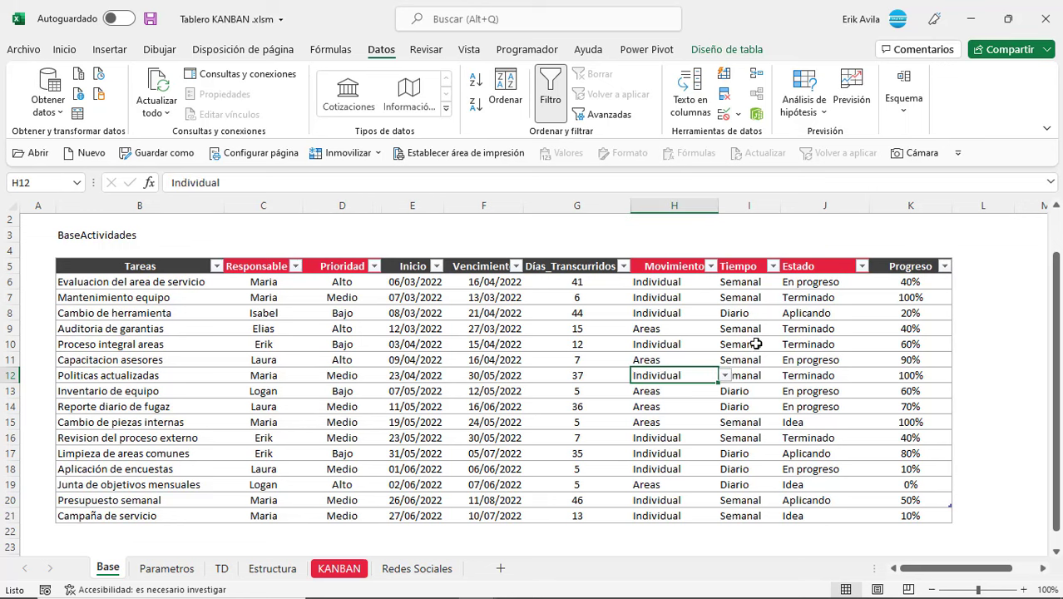
# Step: Set the Tiempo of Proceso integral areas to Diario and the Estado of Aplicación de encuestas to Aplicando from their validation lists
pyautogui.click(756, 344)
pyautogui.click(785, 344)
pyautogui.click(736, 360)
pyautogui.click(806, 469)
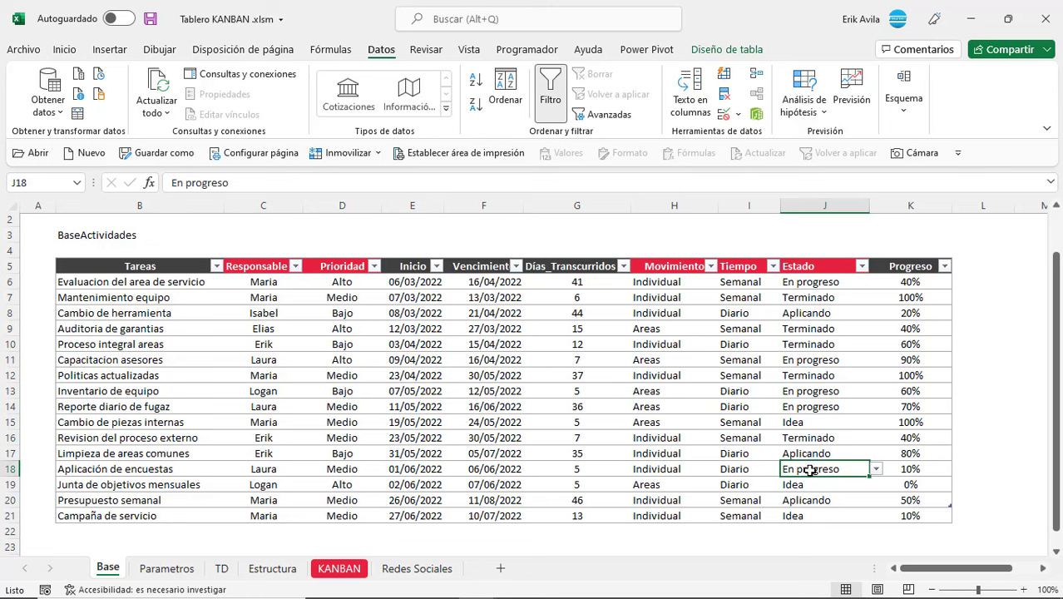
pyautogui.click(876, 469)
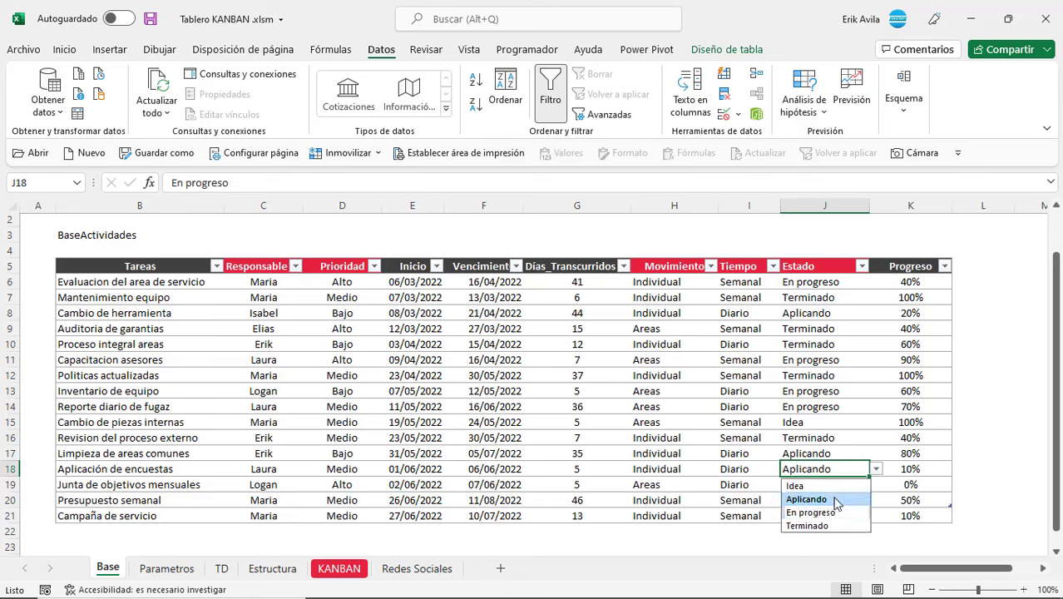
pyautogui.click(834, 499)
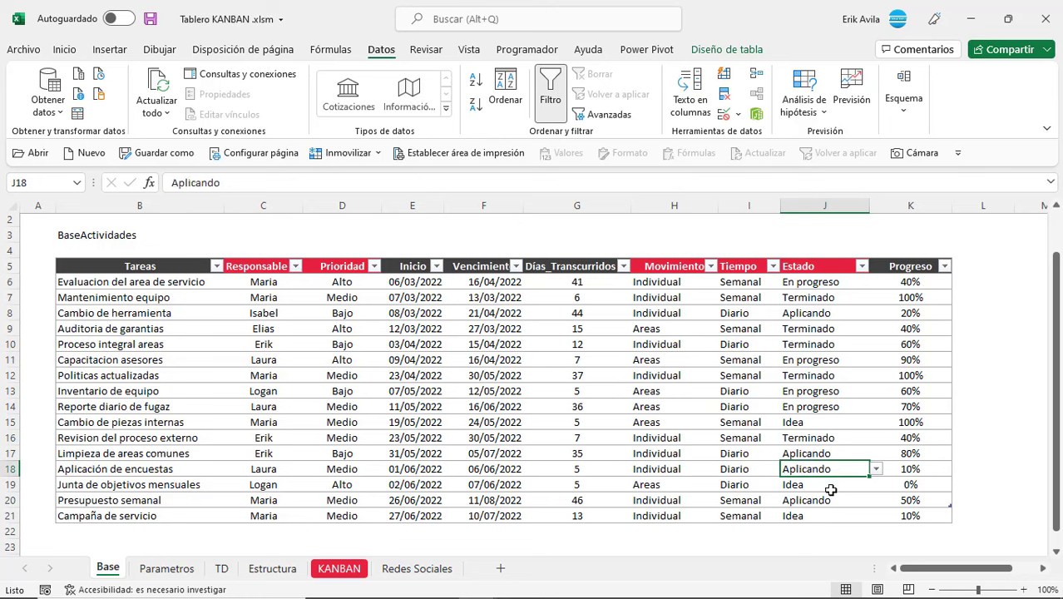
pyautogui.click(829, 370)
pyautogui.scroll(1, 790, 366)
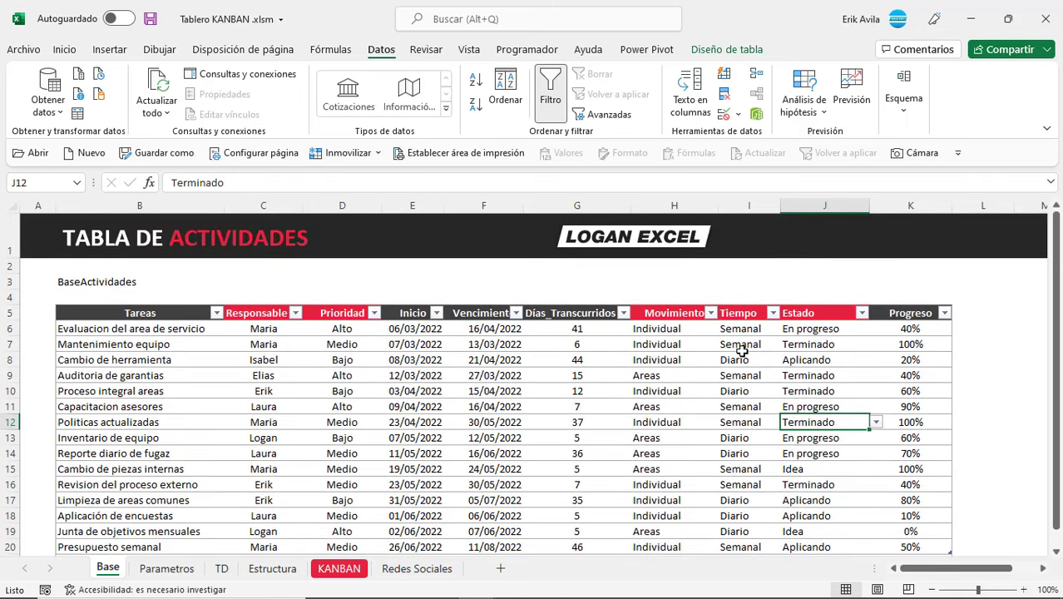
pyautogui.click(166, 568)
pyautogui.click(186, 333)
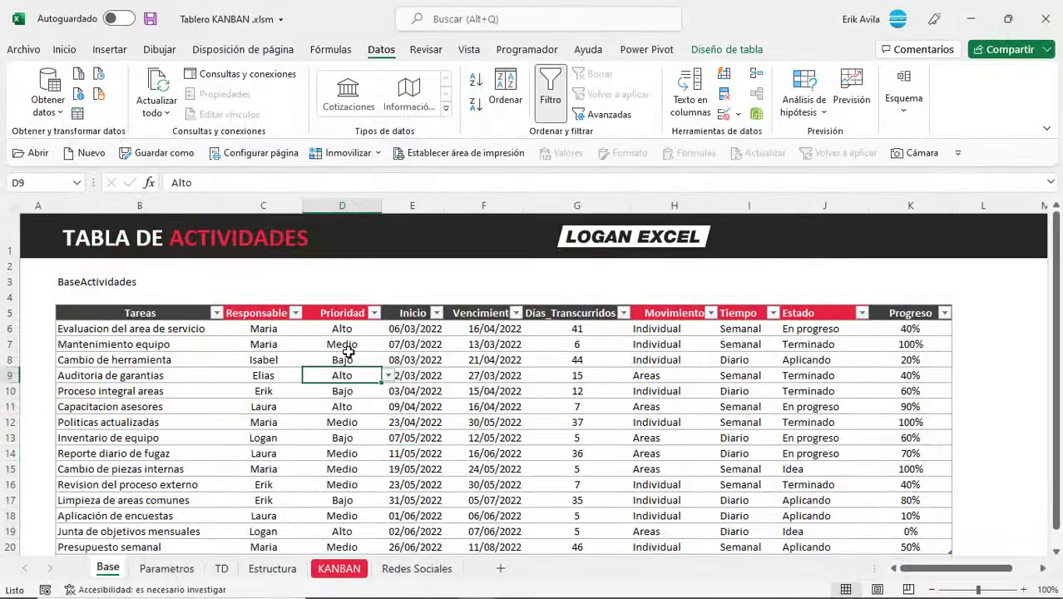
# Step: Insert a pivot table from BaseActividades on the existing TD sheet at cell C10
pyautogui.click(348, 348)
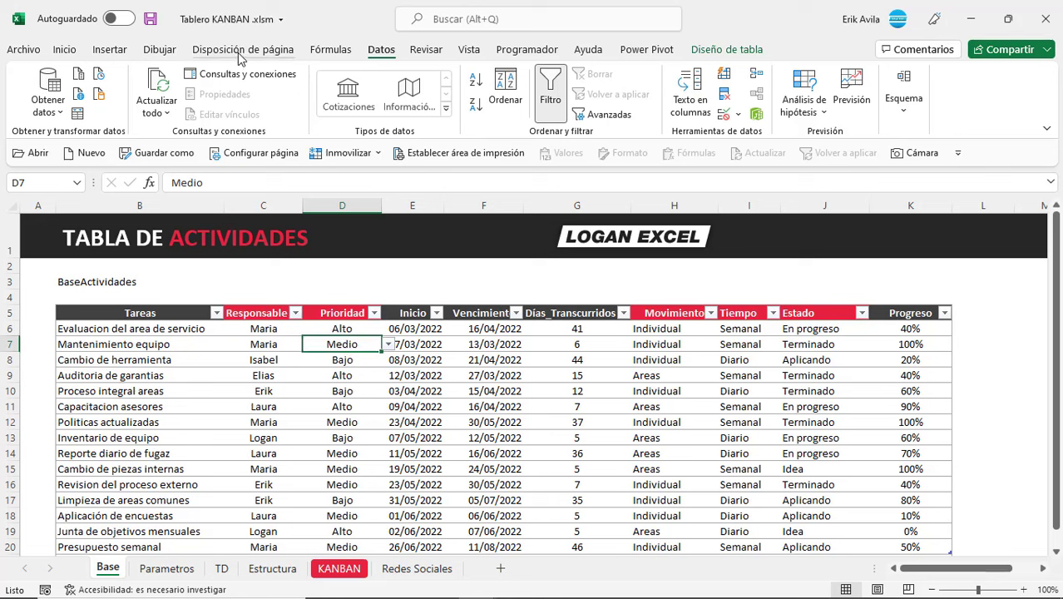
pyautogui.click(101, 50)
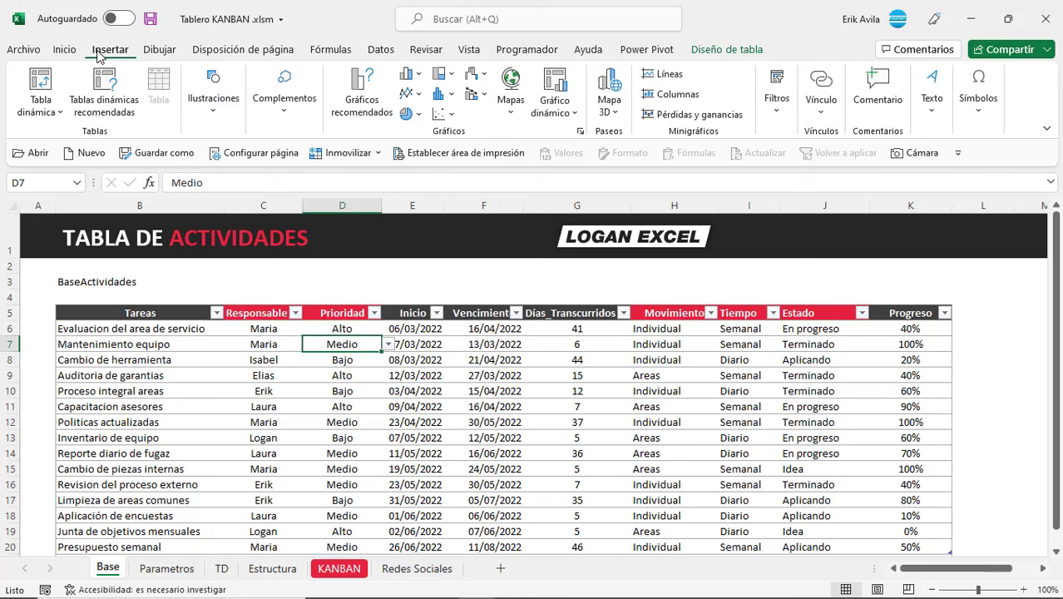
pyautogui.click(46, 87)
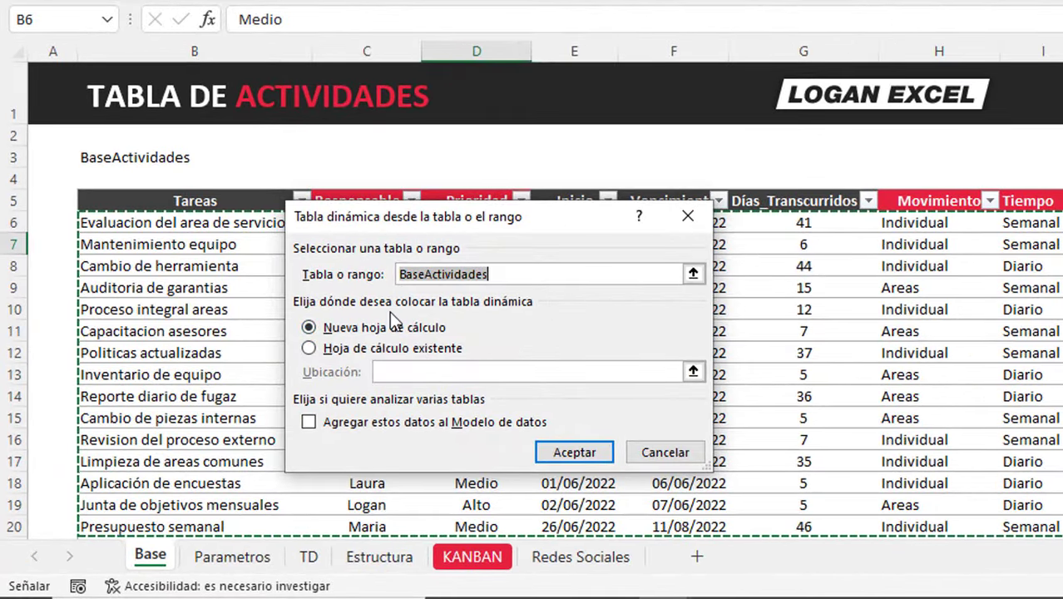
pyautogui.click(340, 352)
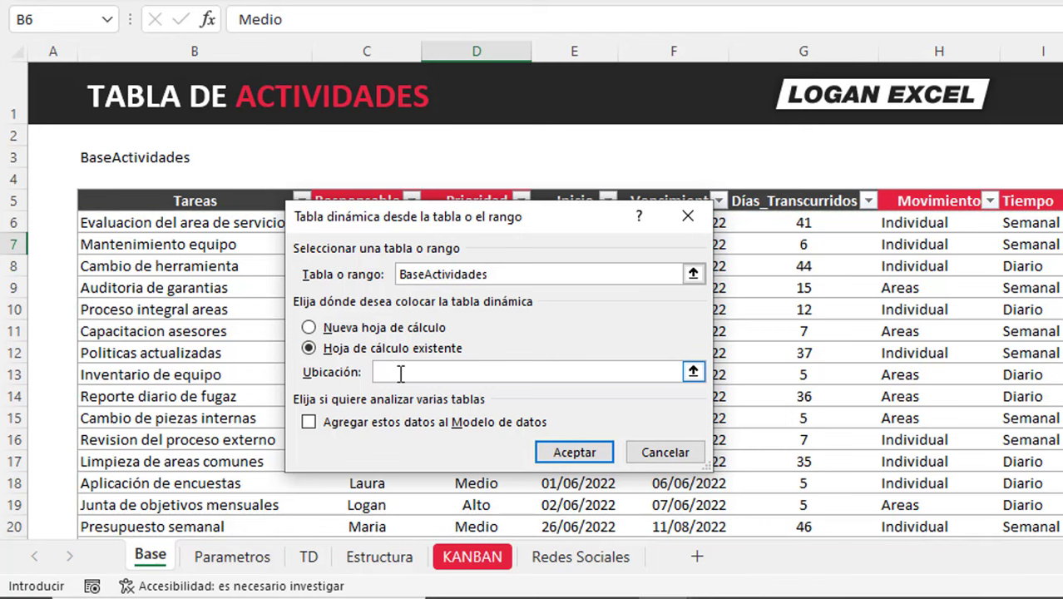
pyautogui.click(308, 562)
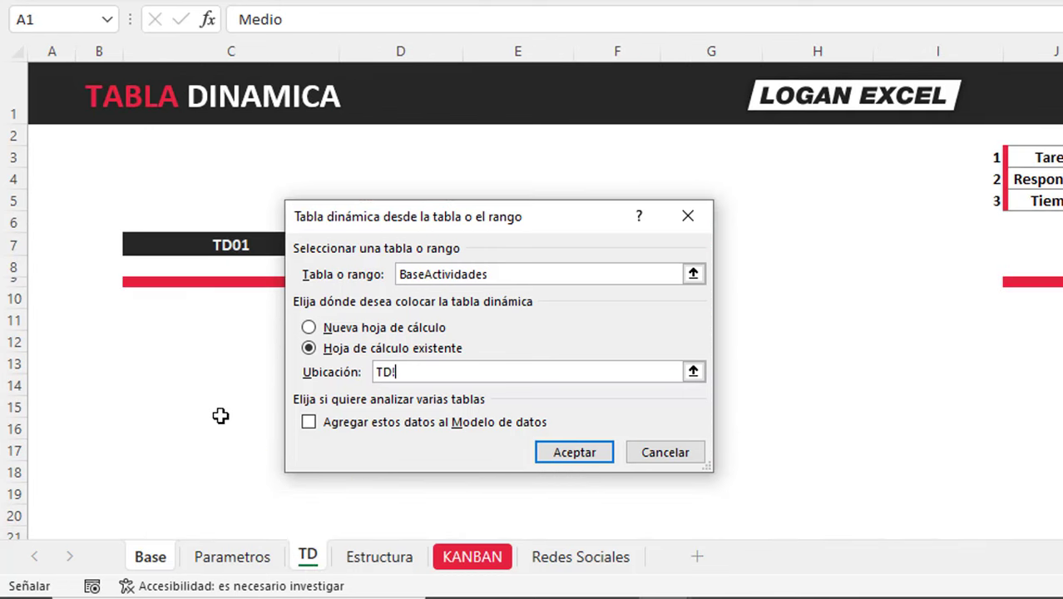
pyautogui.click(165, 304)
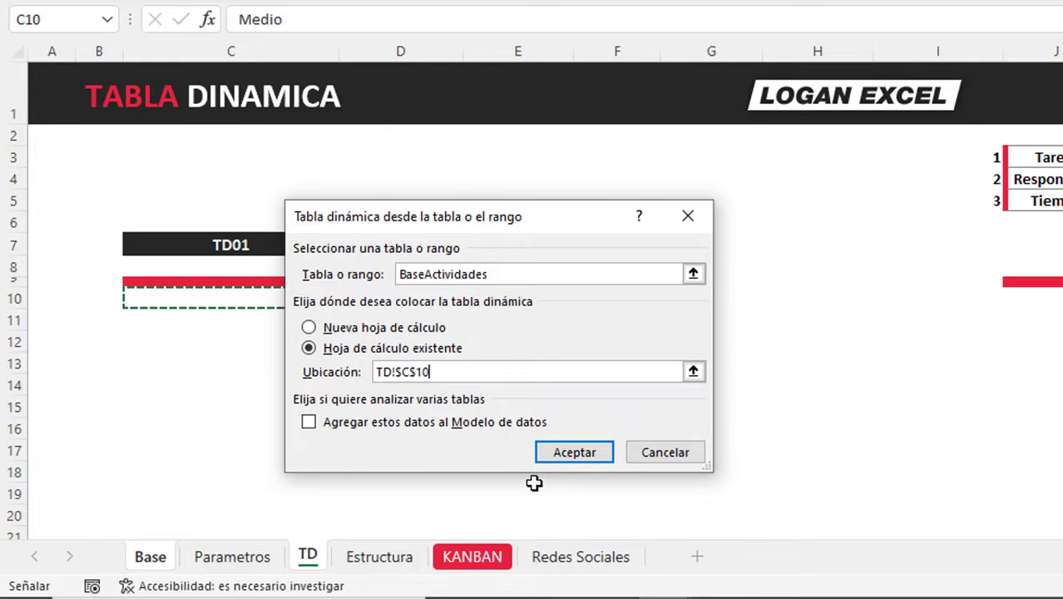
pyautogui.click(570, 453)
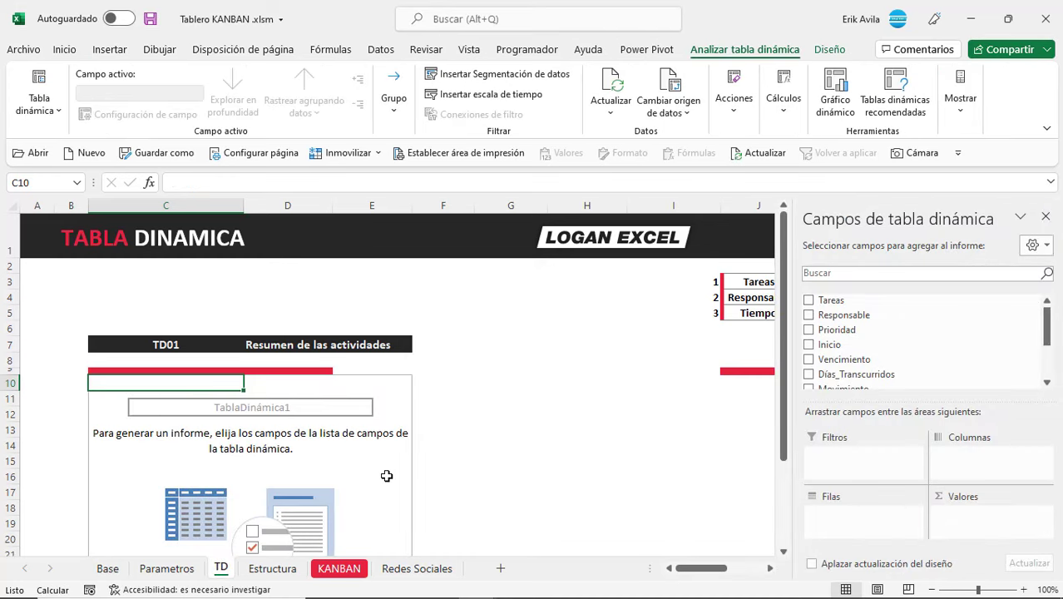
# Step: Add the Tareas, Responsable, Prioridad and Inicio fields to the rows of the pivot table on the TD sheet
pyautogui.click(108, 569)
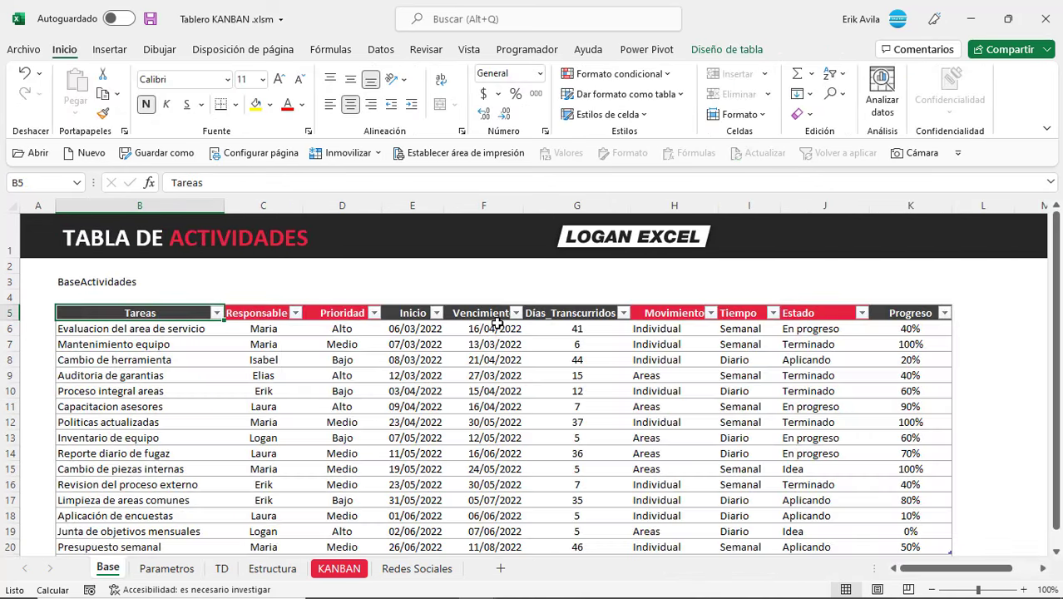
pyautogui.click(223, 567)
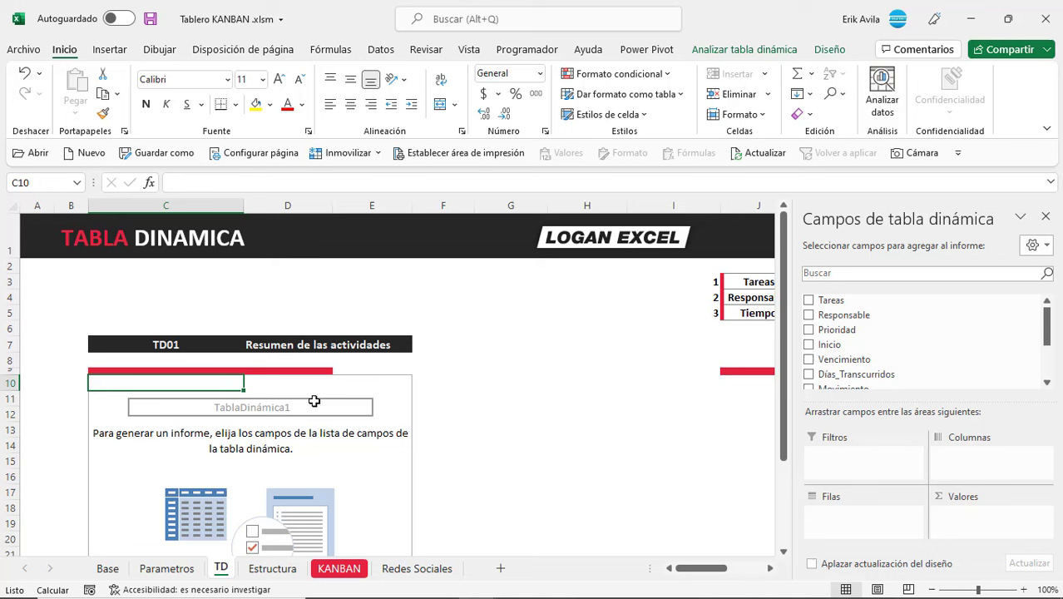
pyautogui.click(808, 299)
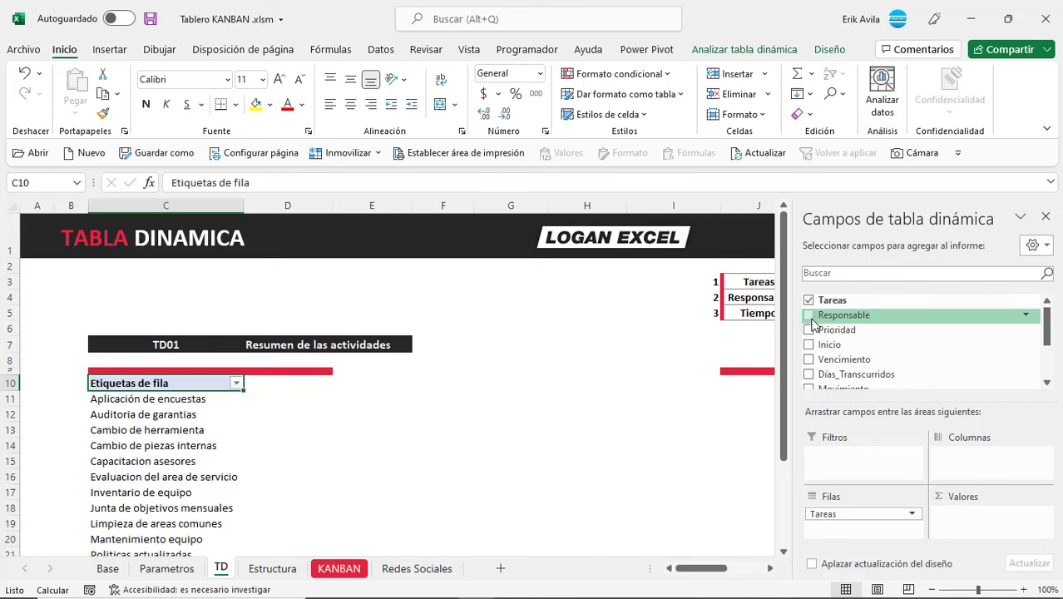
pyautogui.click(810, 316)
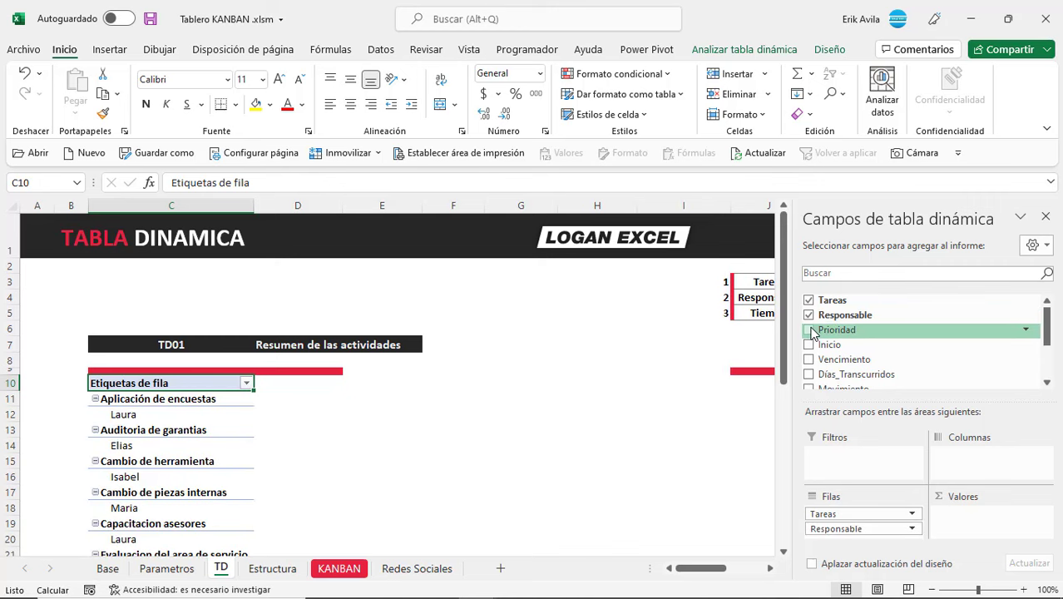
pyautogui.click(808, 330)
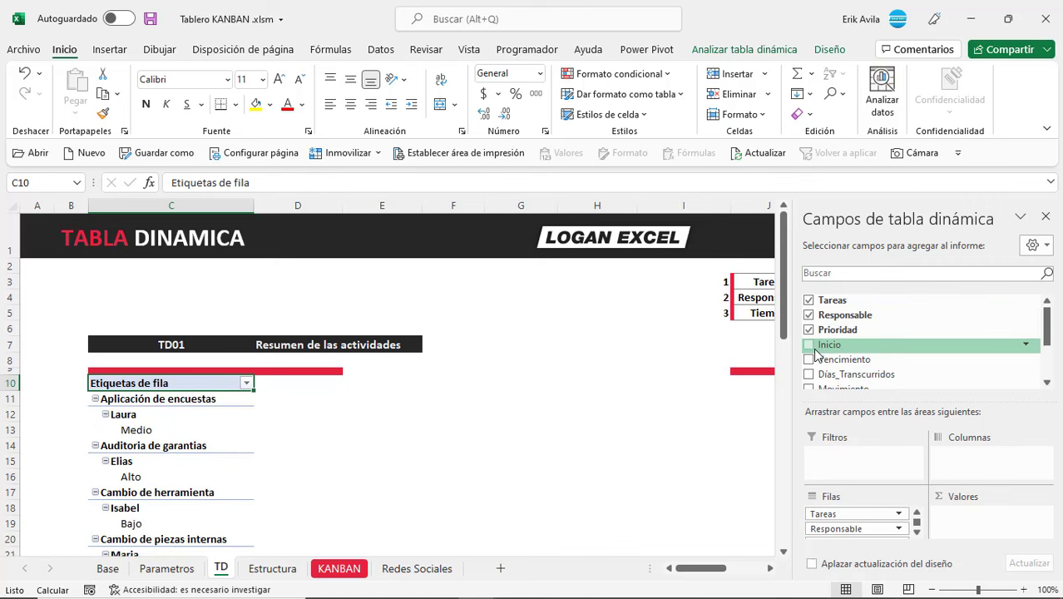
pyautogui.scroll(-2, 812, 360)
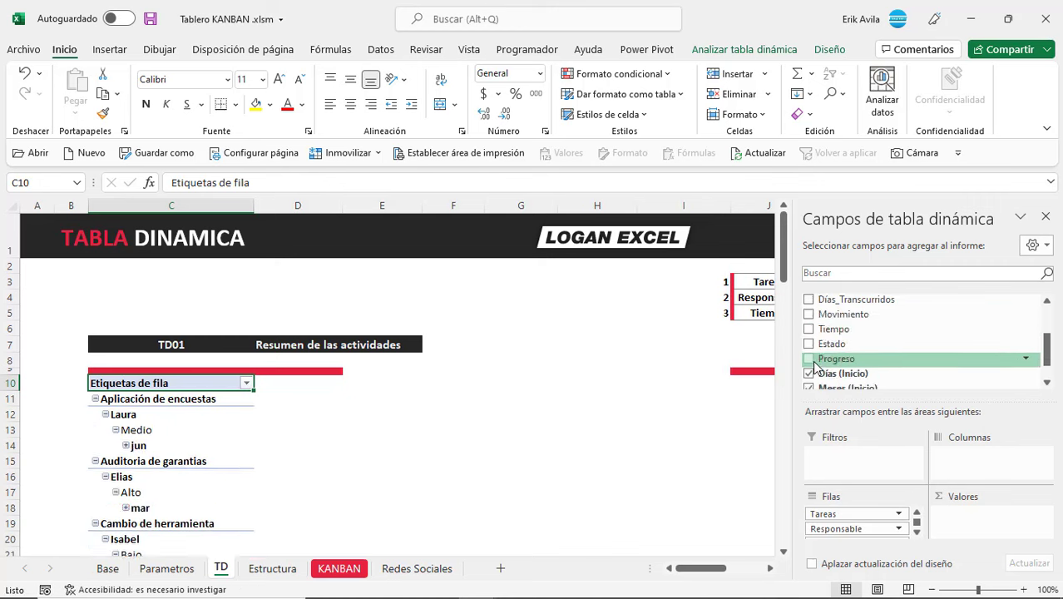
pyautogui.scroll(-1, 816, 344)
pyautogui.scroll(3, 817, 364)
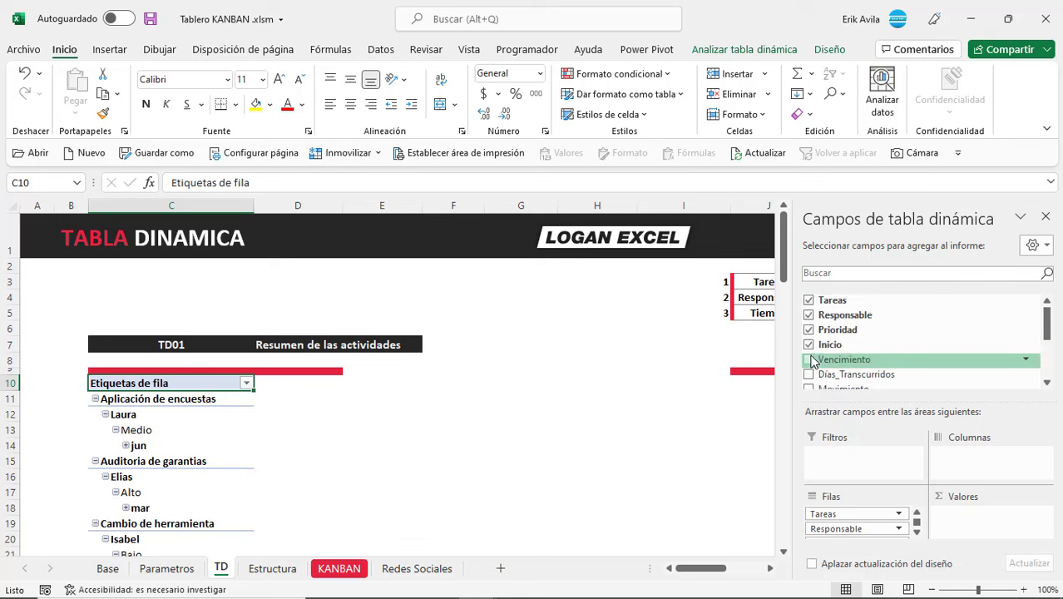
# Step: Add the Vencimiento, Días_Transcurridos, Movimiento, Tiempo, Estado and Progreso fields to the pivot table
pyautogui.scroll(-1, 810, 358)
pyautogui.click(808, 324)
pyautogui.click(808, 337)
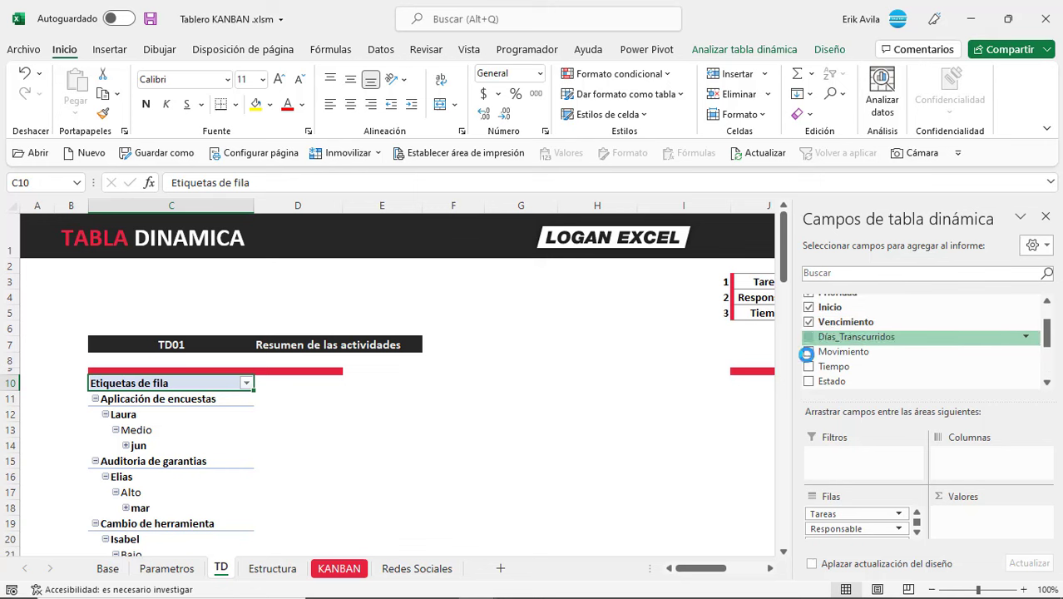
pyautogui.click(808, 352)
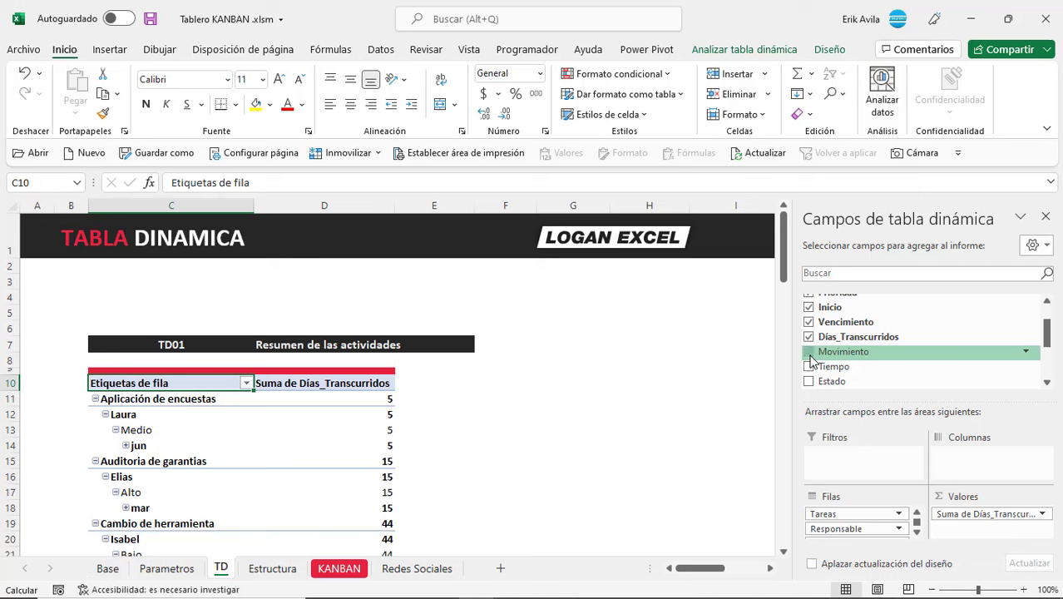
pyautogui.click(808, 367)
pyautogui.click(809, 382)
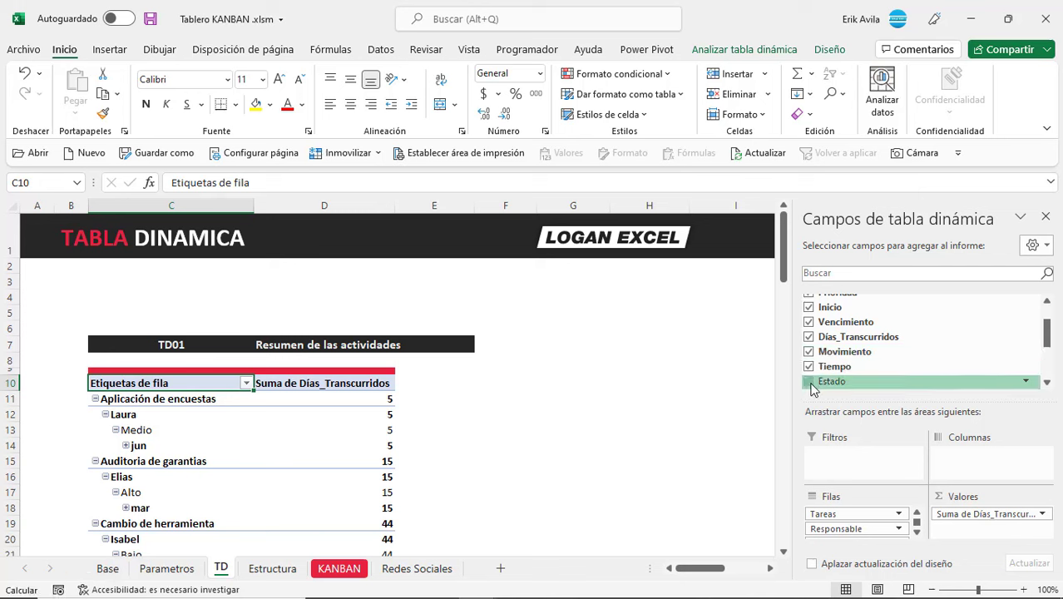
pyautogui.scroll(-1, 812, 384)
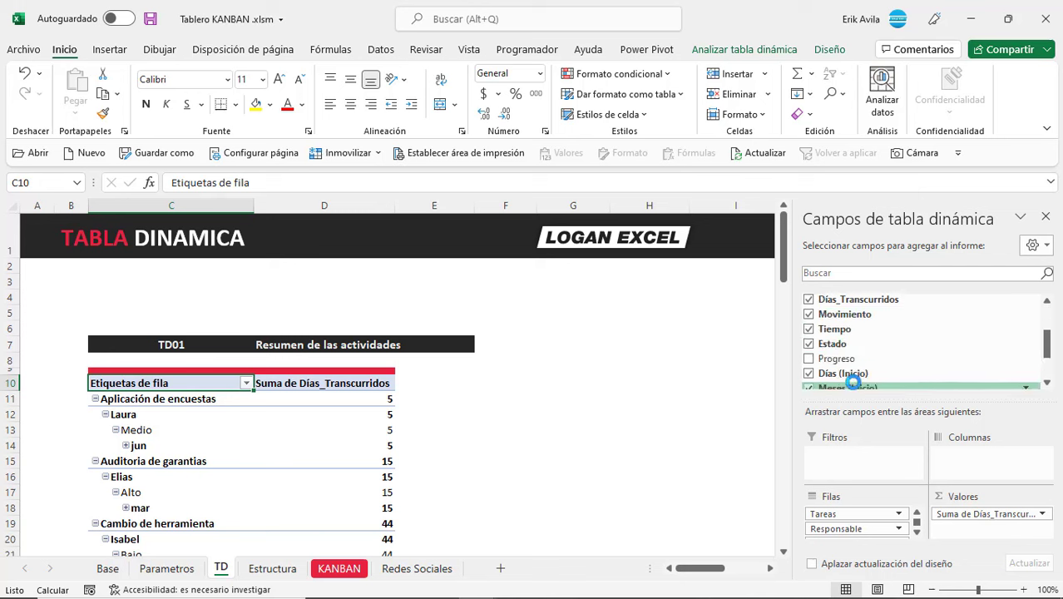
pyautogui.click(809, 361)
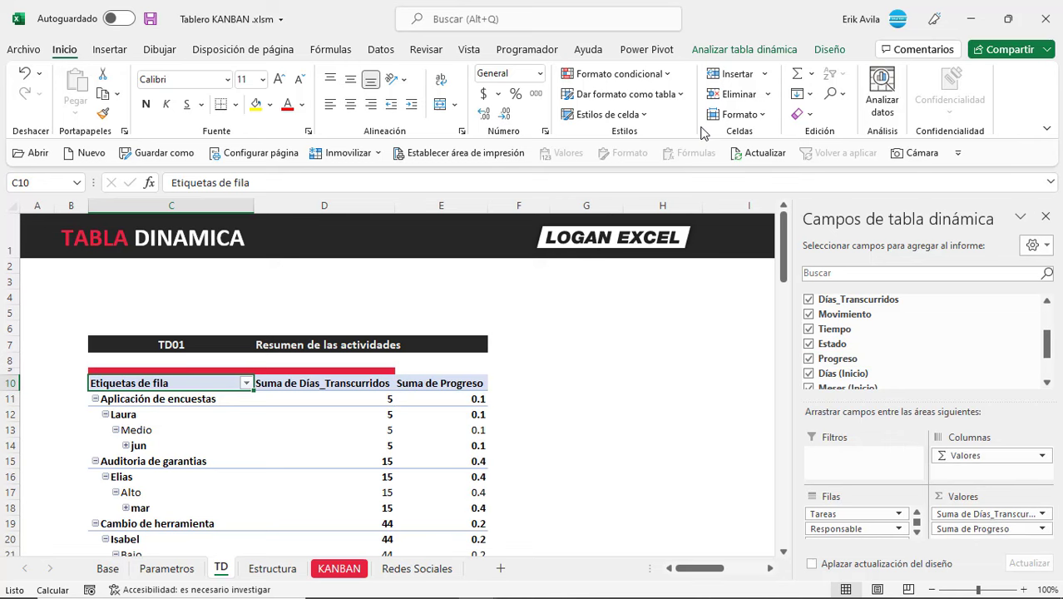
# Step: Change the pivot table's report layout to tabular form
pyautogui.click(829, 49)
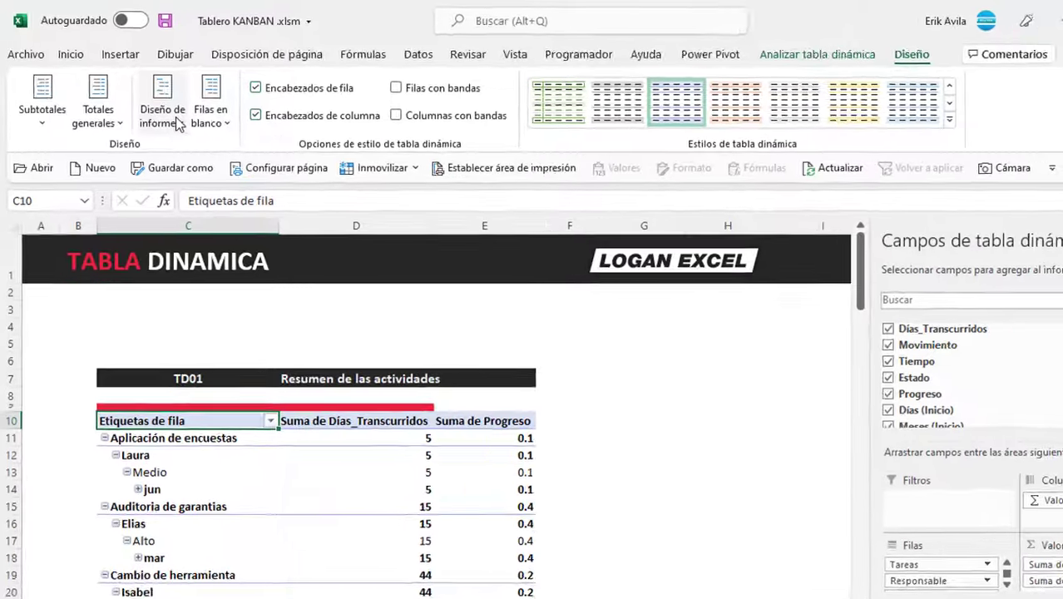
pyautogui.click(147, 101)
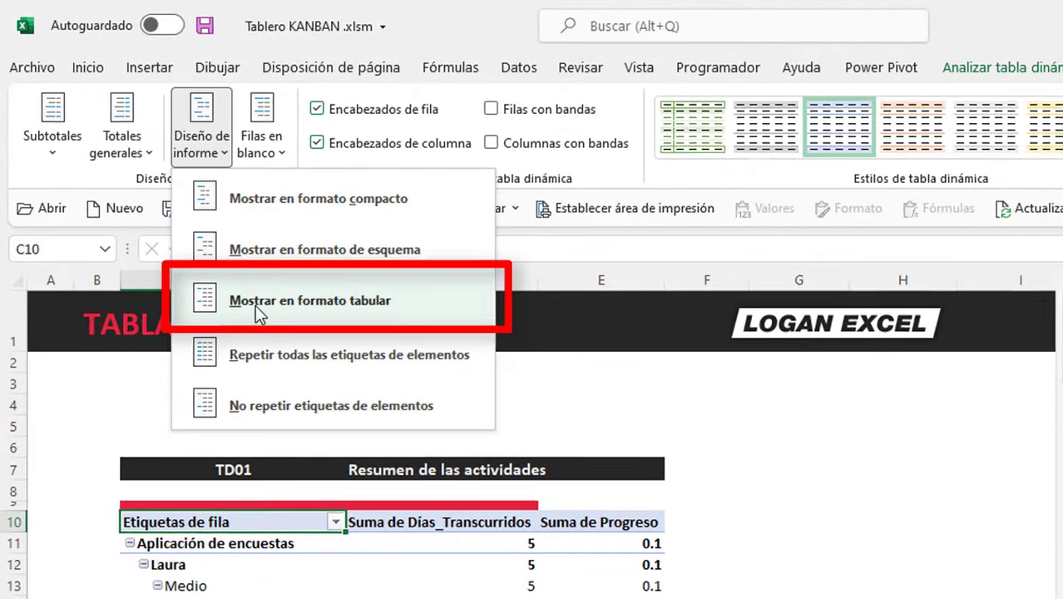
pyautogui.click(256, 304)
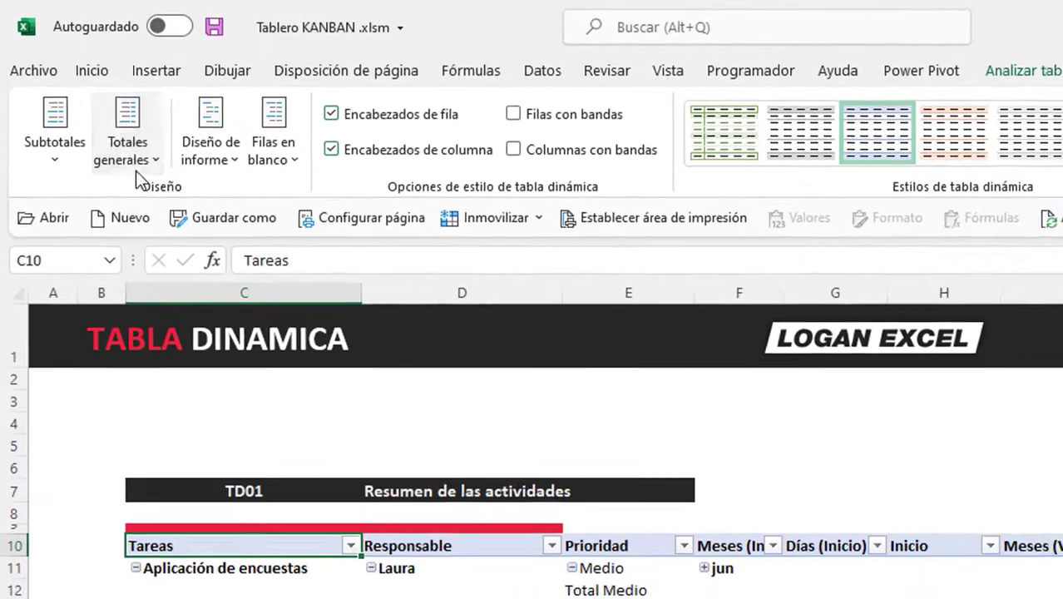
# Step: Turn off the pivot table's grand totals for rows and columns and hide all its subtotals
pyautogui.click(93, 109)
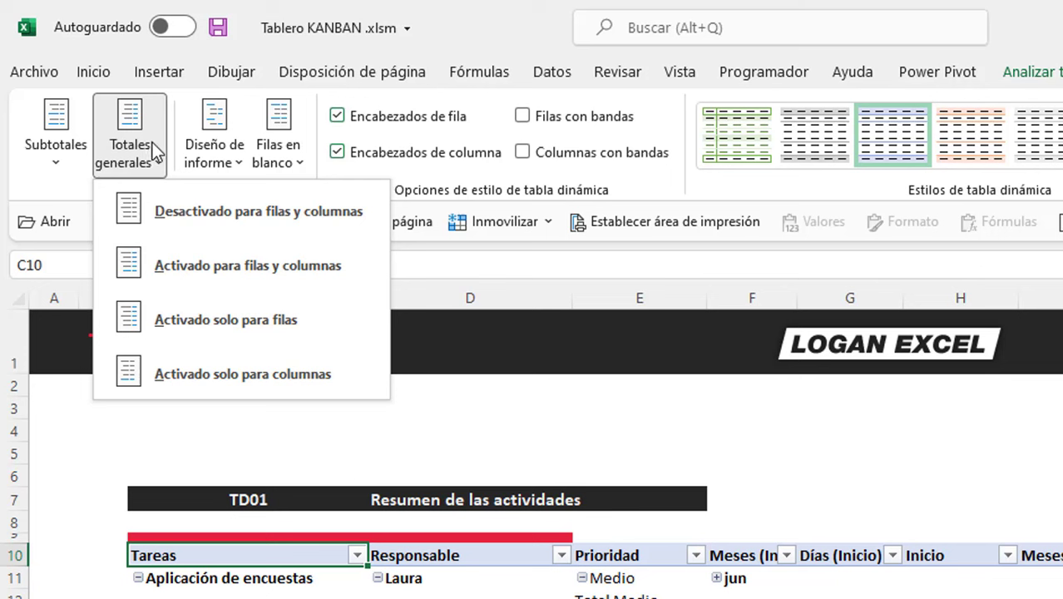
pyautogui.click(178, 214)
pyautogui.click(56, 163)
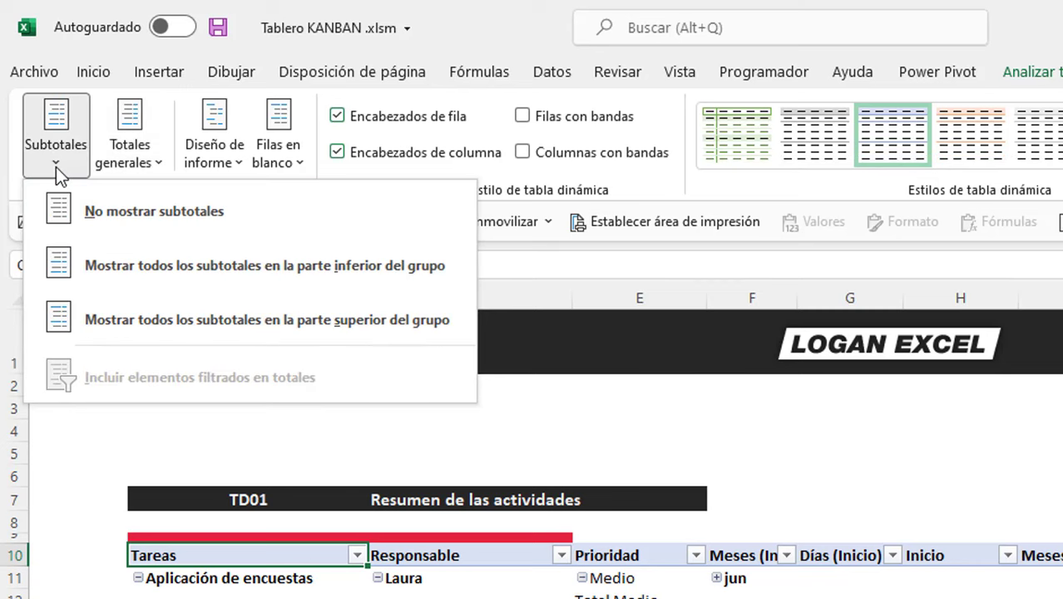
pyautogui.click(122, 227)
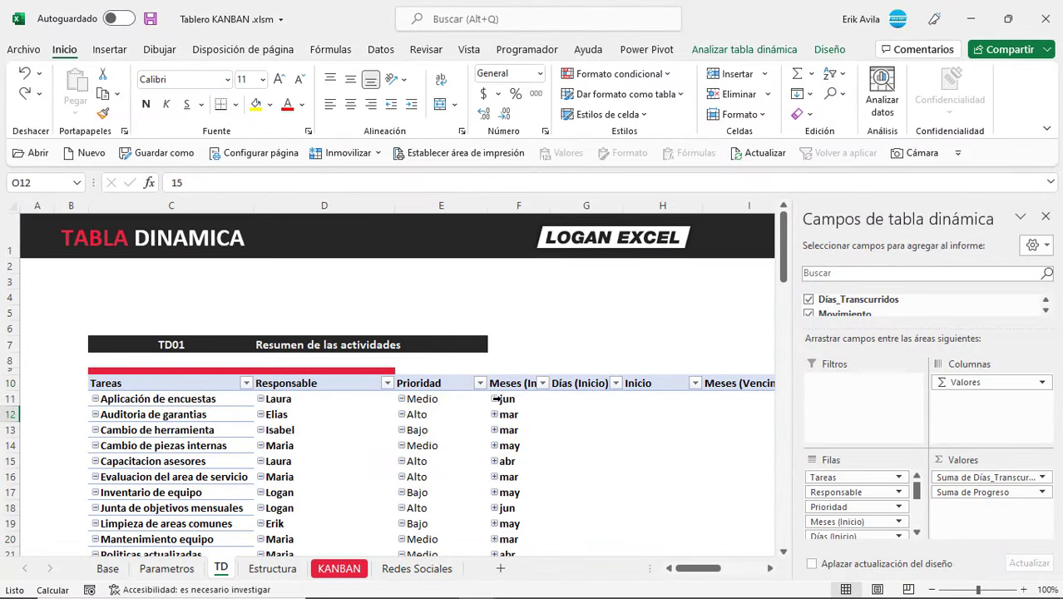
# Step: Remove the Días (Inicio) and Meses (Inicio) fields from the pivot table's rows
pyautogui.click(916, 532)
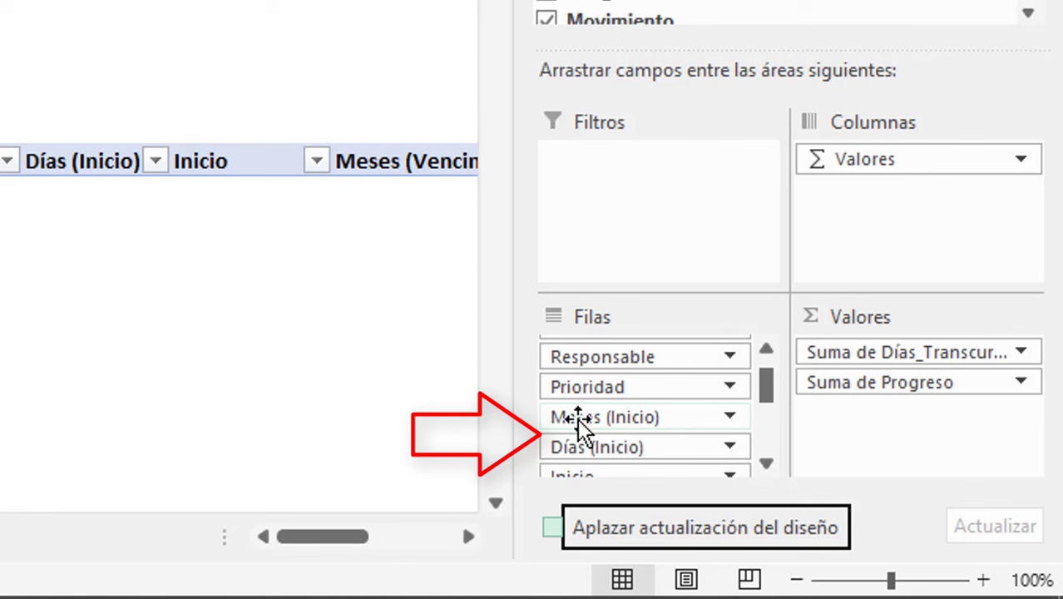
pyautogui.moveTo(605, 443); pyautogui.dragTo(424, 455)
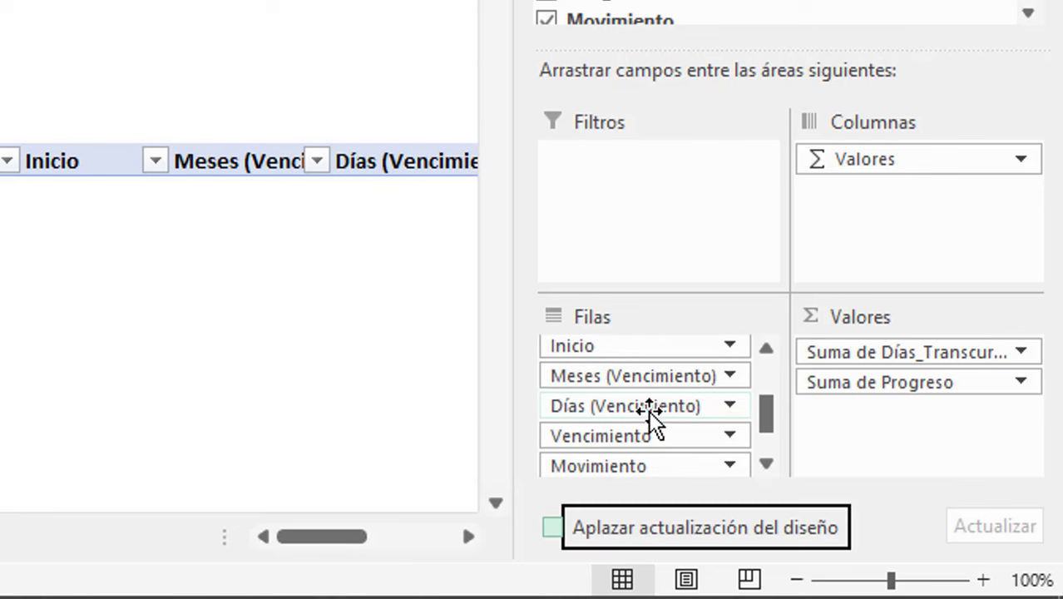
pyautogui.click(648, 407)
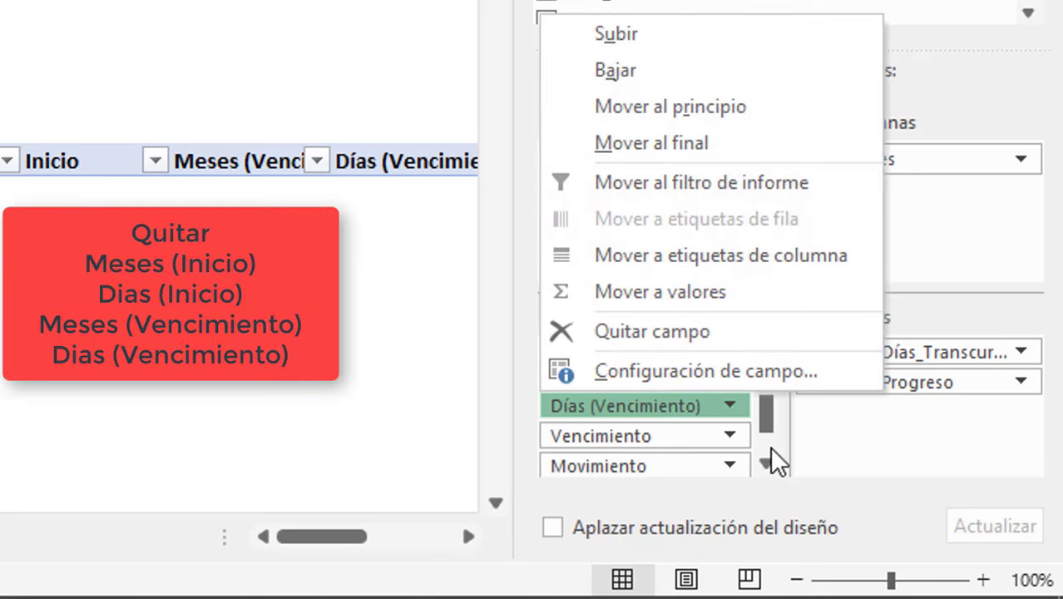
pyautogui.click(765, 347)
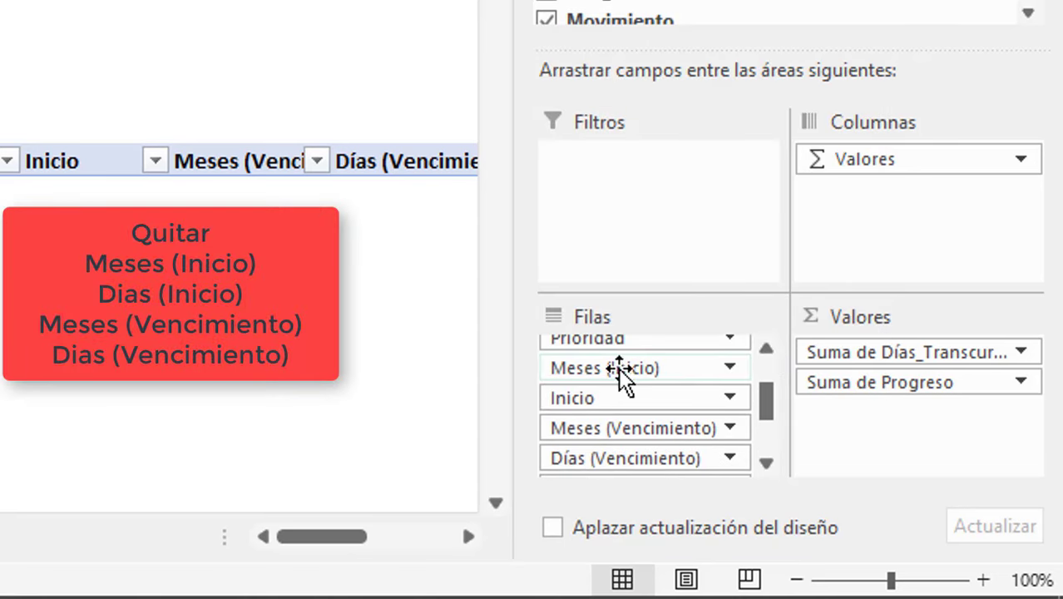
pyautogui.moveTo(617, 367); pyautogui.dragTo(399, 390)
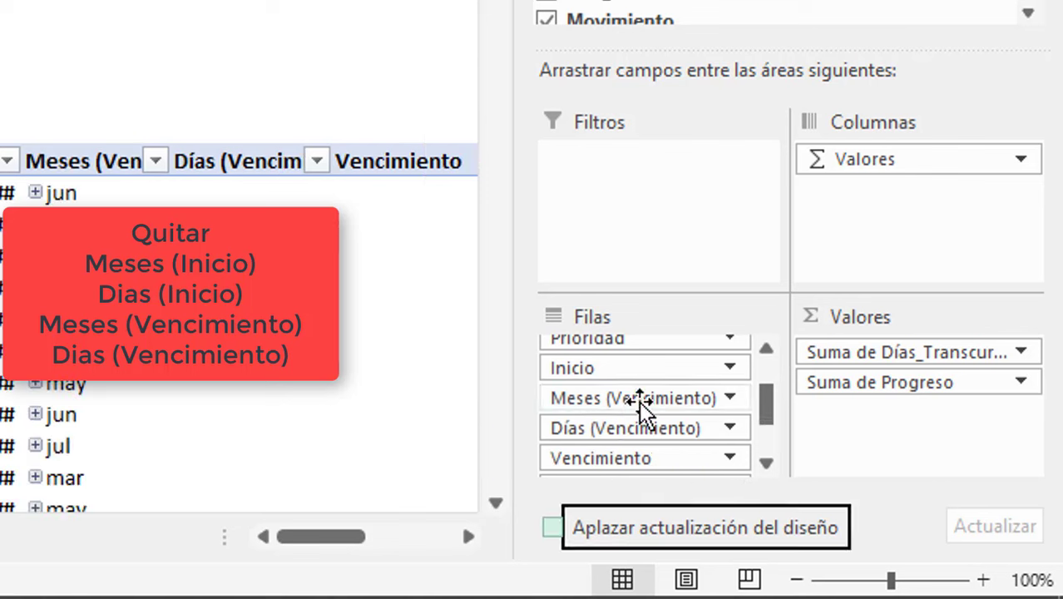
# Step: Remove Meses (Vencimiento) and Días (Vencimiento) from the pivot table's rows and widen the Inicio column enough to display its dates
pyautogui.moveTo(638, 400); pyautogui.dragTo(466, 474)
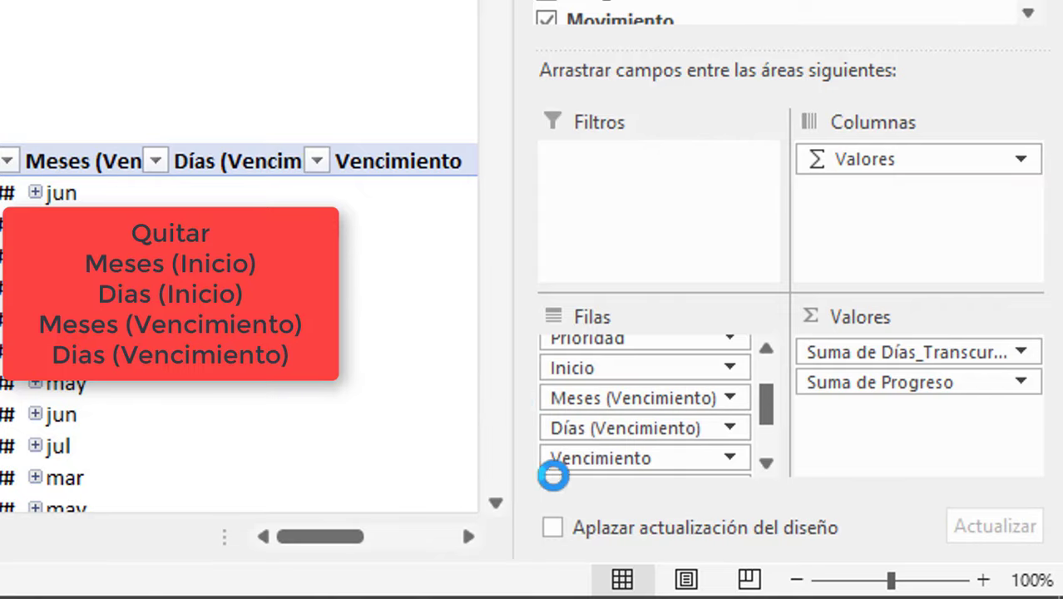
pyautogui.moveTo(665, 396); pyautogui.dragTo(478, 407)
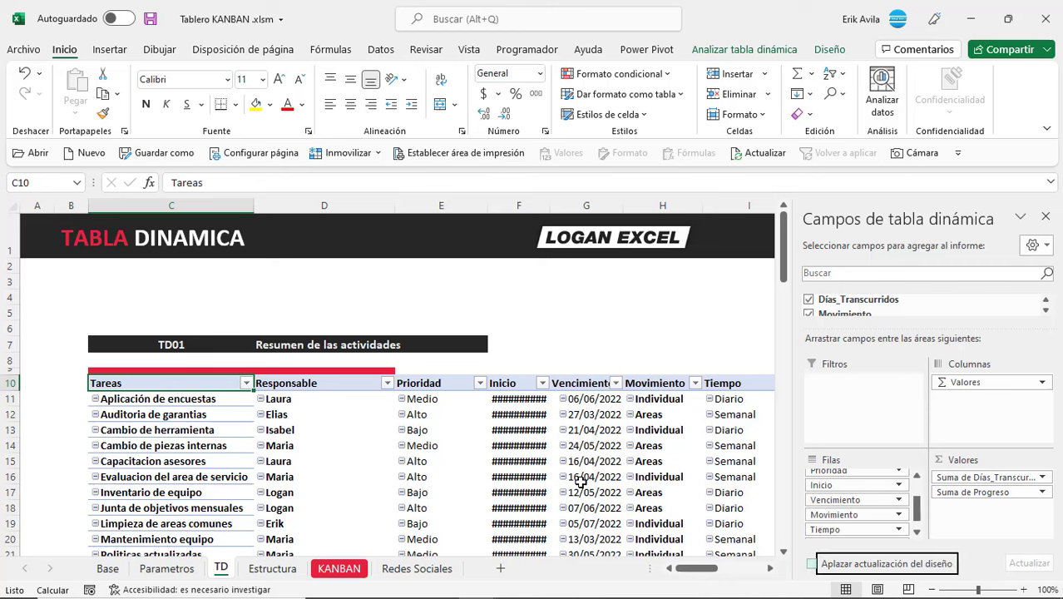
pyautogui.click(518, 345)
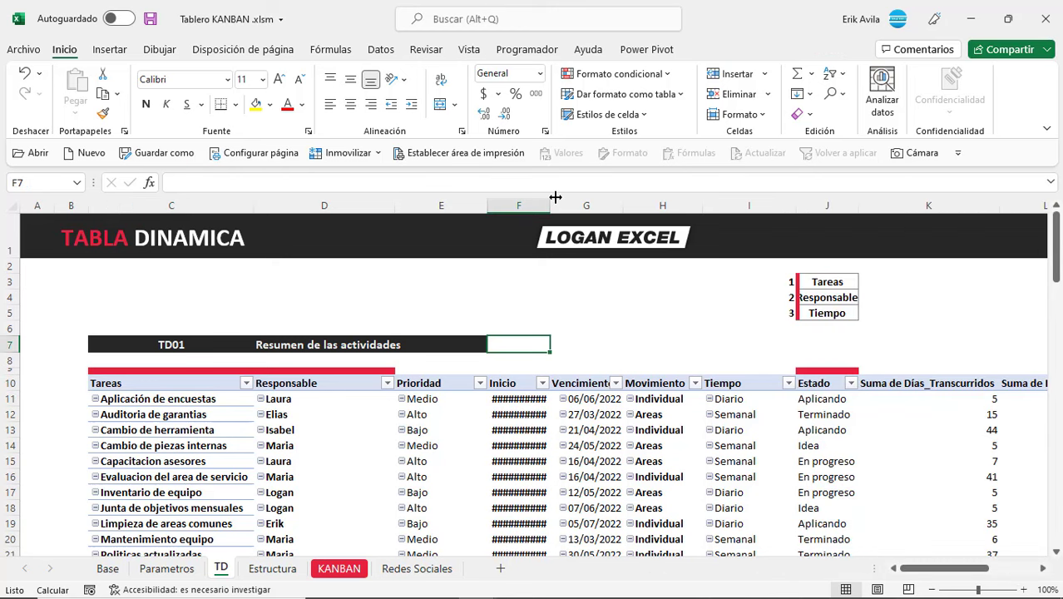
pyautogui.moveTo(551, 204); pyautogui.dragTo(558, 204)
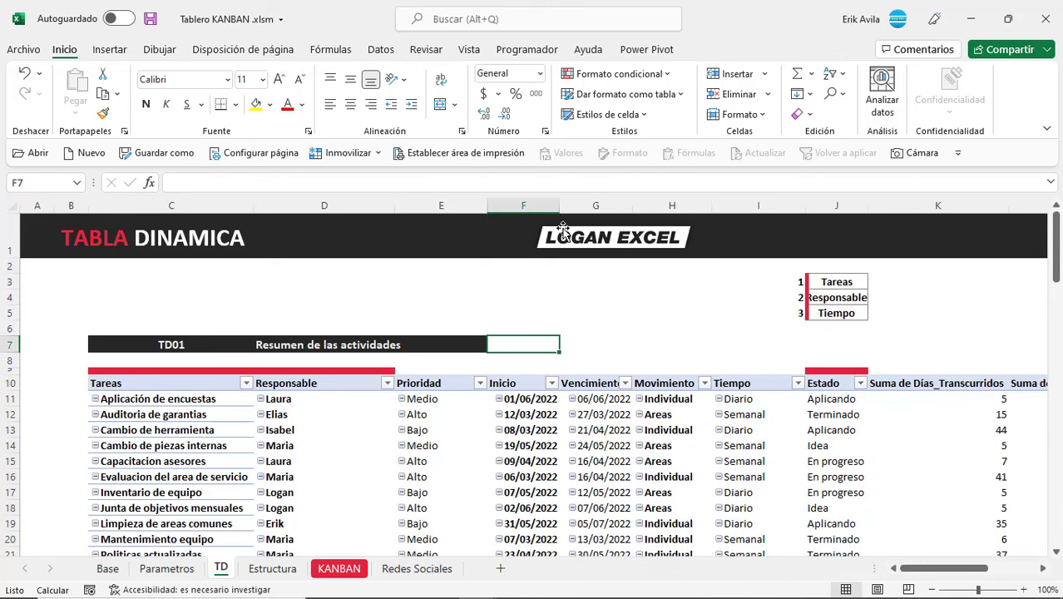
pyautogui.click(652, 359)
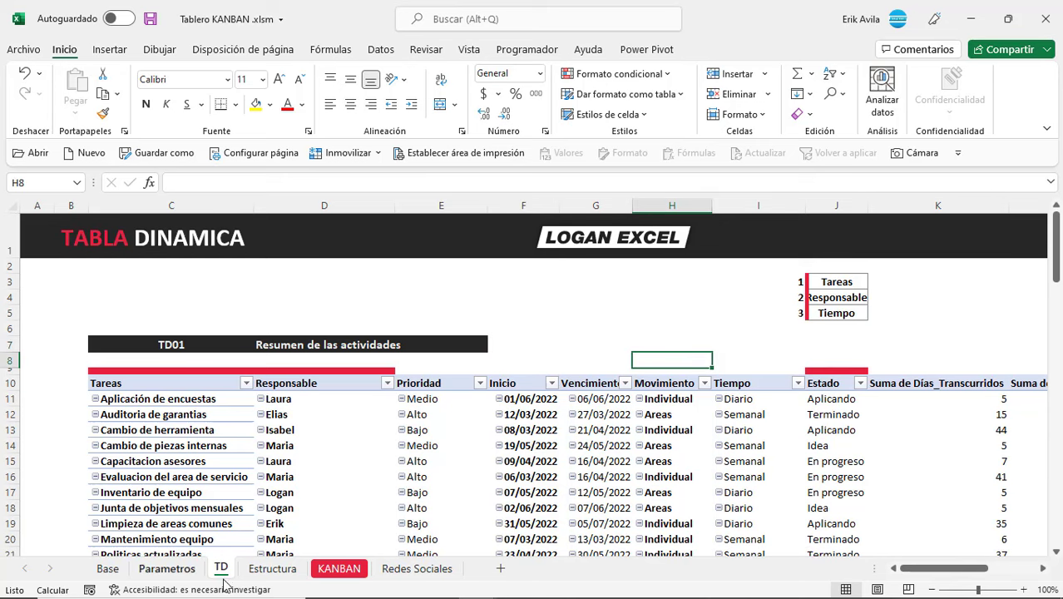
# Step: Copy the BaseActividades table's header row from the Base sheet and paste it as values starting at cell C8 of the TD sheet
pyautogui.click(108, 569)
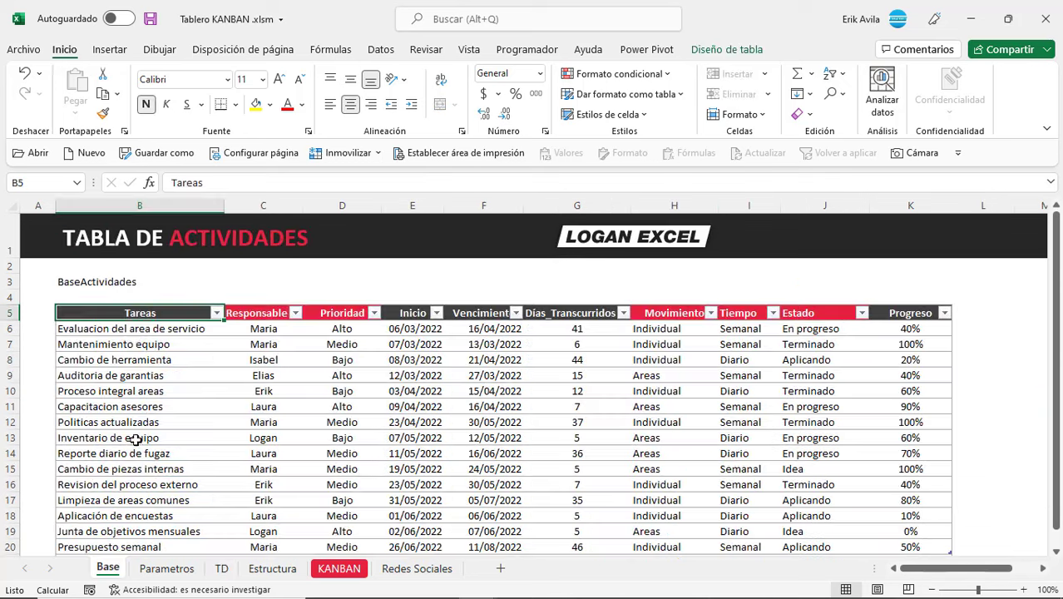
pyautogui.hotkey('ctrl', 'shift', 'Right')
pyautogui.hotkey('ctrl', 'c')
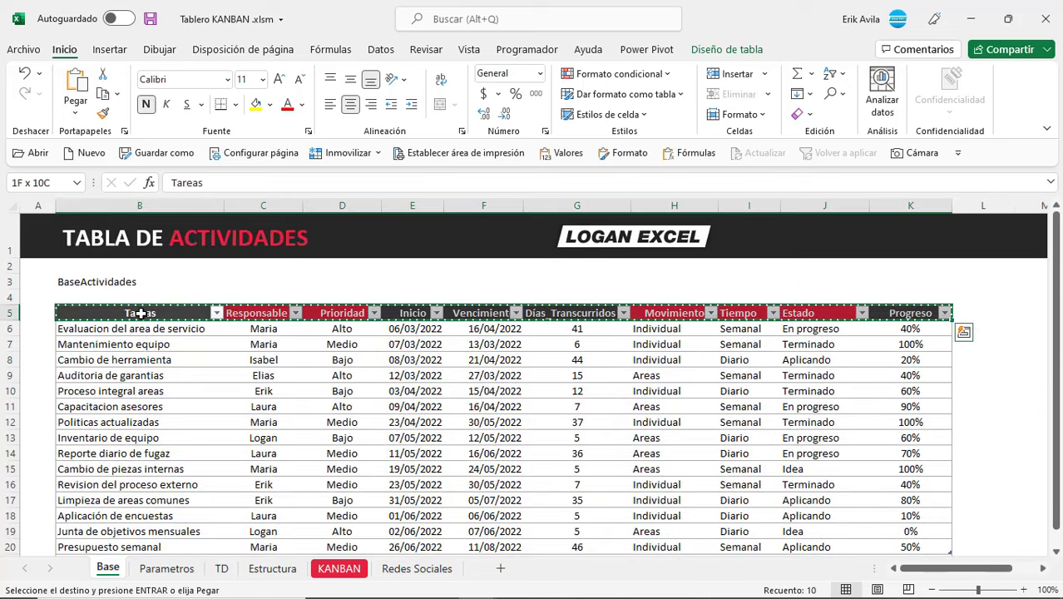
pyautogui.hotkey('ctrl', 'pagedown')
pyautogui.hotkey('ctrl', 'pagedown')
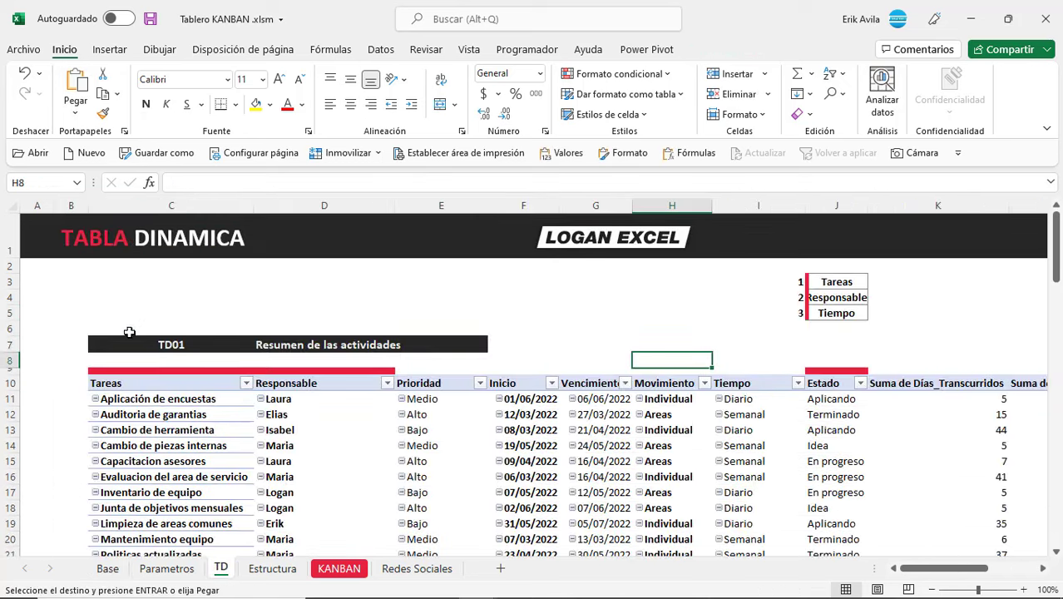
pyautogui.click(122, 357)
pyautogui.rightClick(122, 357)
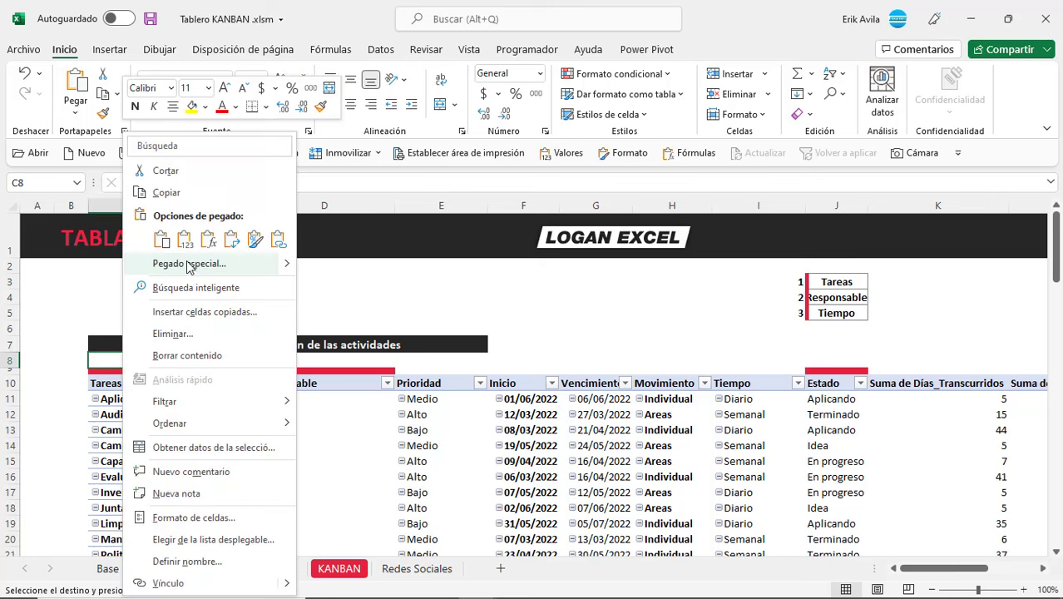
pyautogui.click(186, 242)
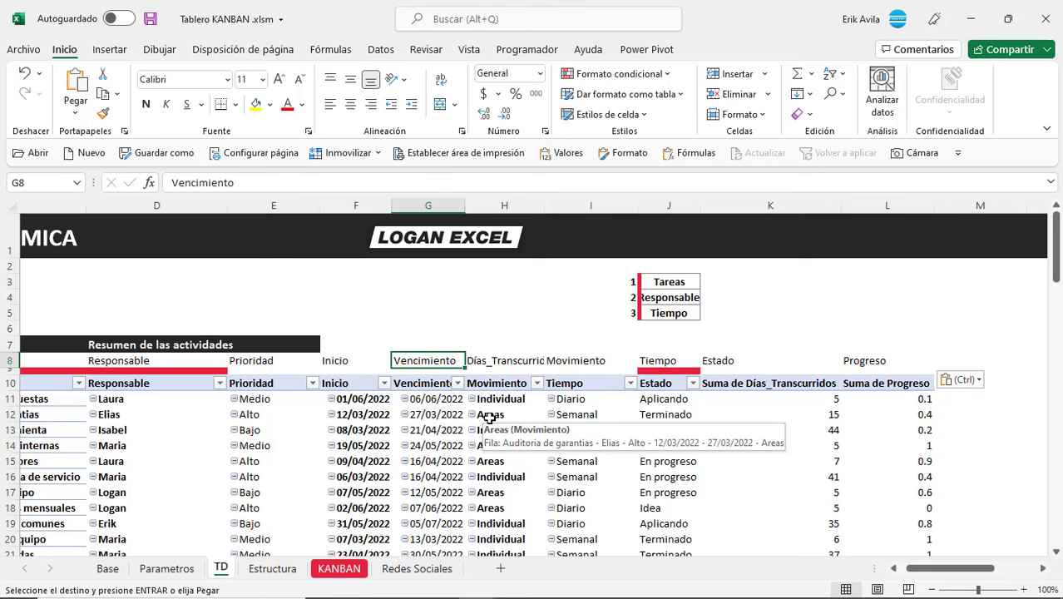
# Step: Remove the Valores field from the pivot table's columns and add Días_Transcurridos to the rows directly after Tareas
pyautogui.scroll(-1, 489, 415)
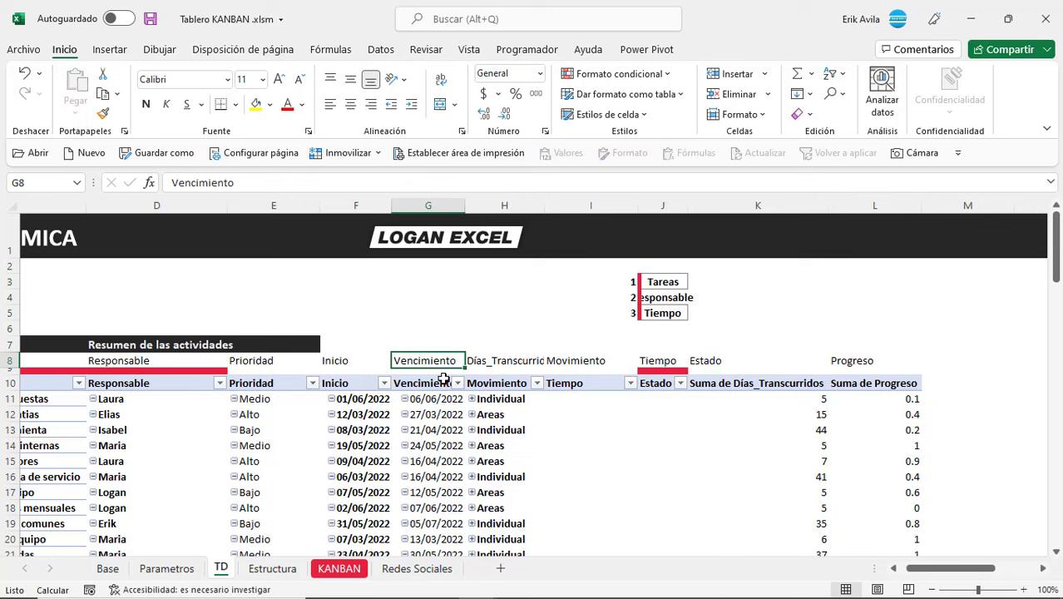
pyautogui.click(492, 387)
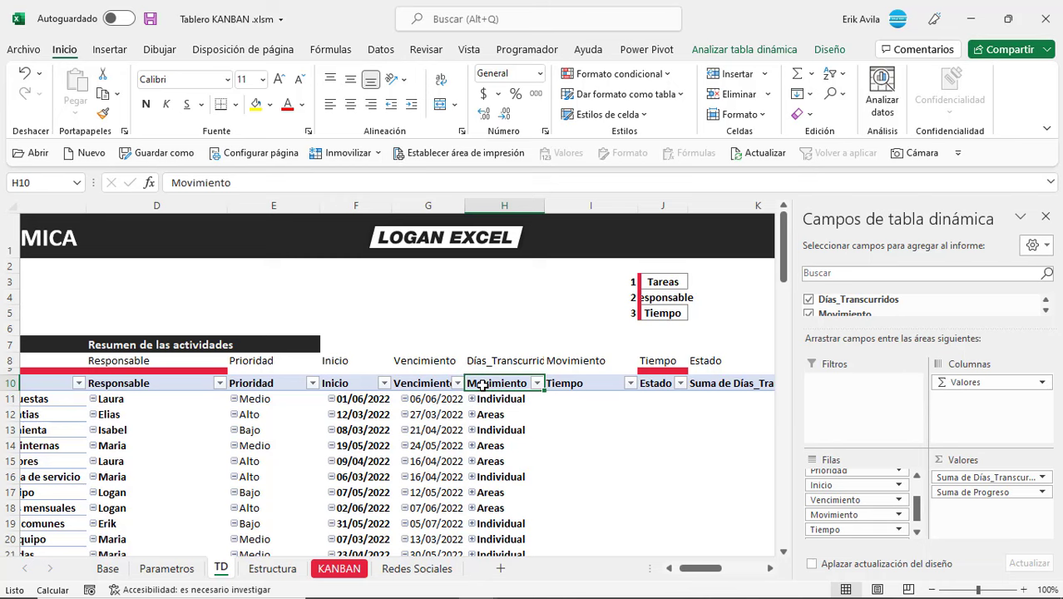
pyautogui.scroll(1, 472, 399)
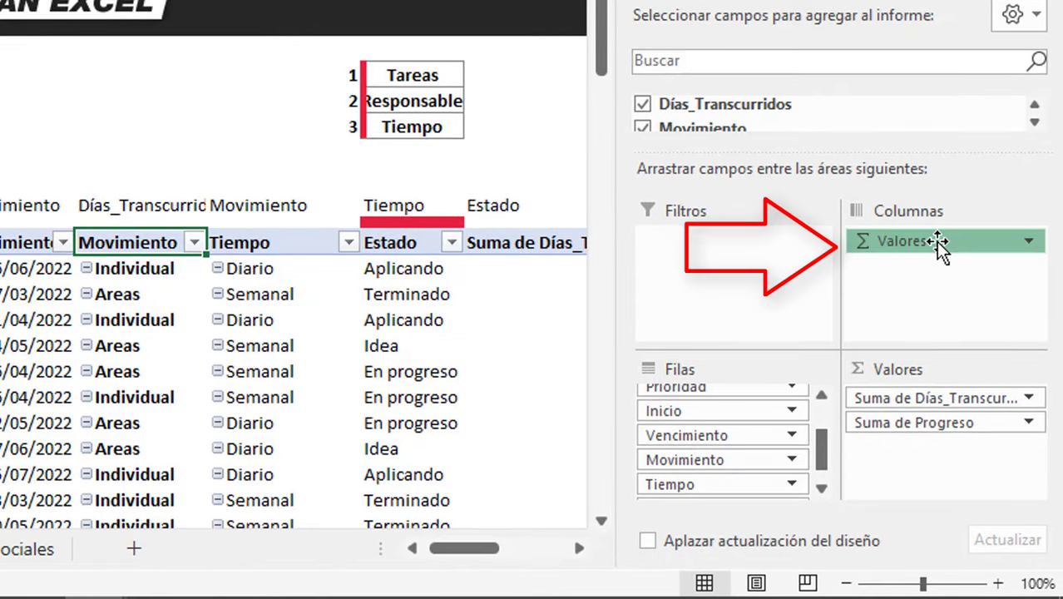
pyautogui.moveTo(938, 243); pyautogui.dragTo(525, 329)
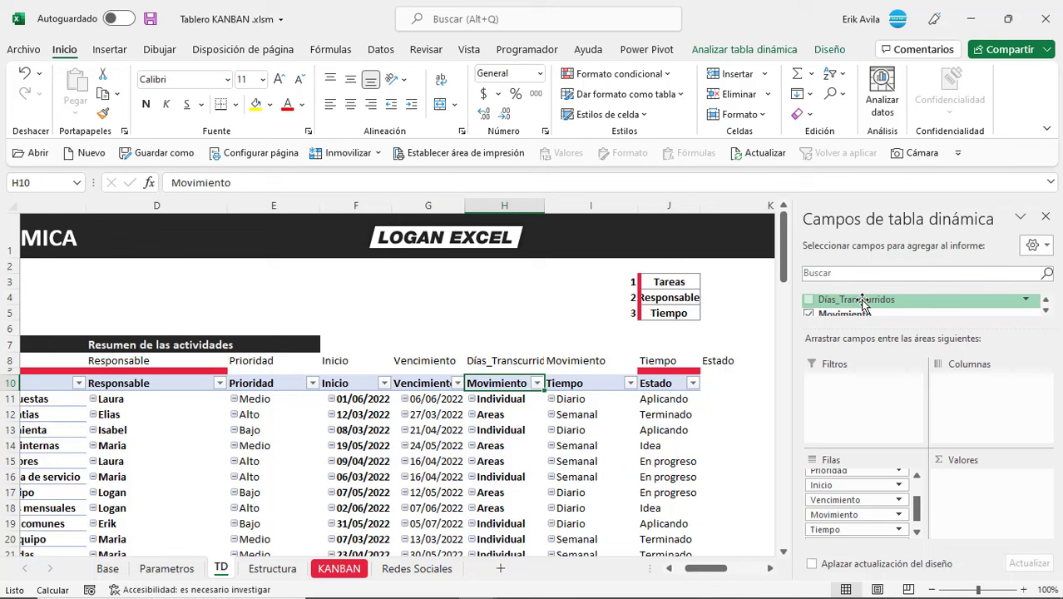
pyautogui.moveTo(912, 329); pyautogui.dragTo(914, 382)
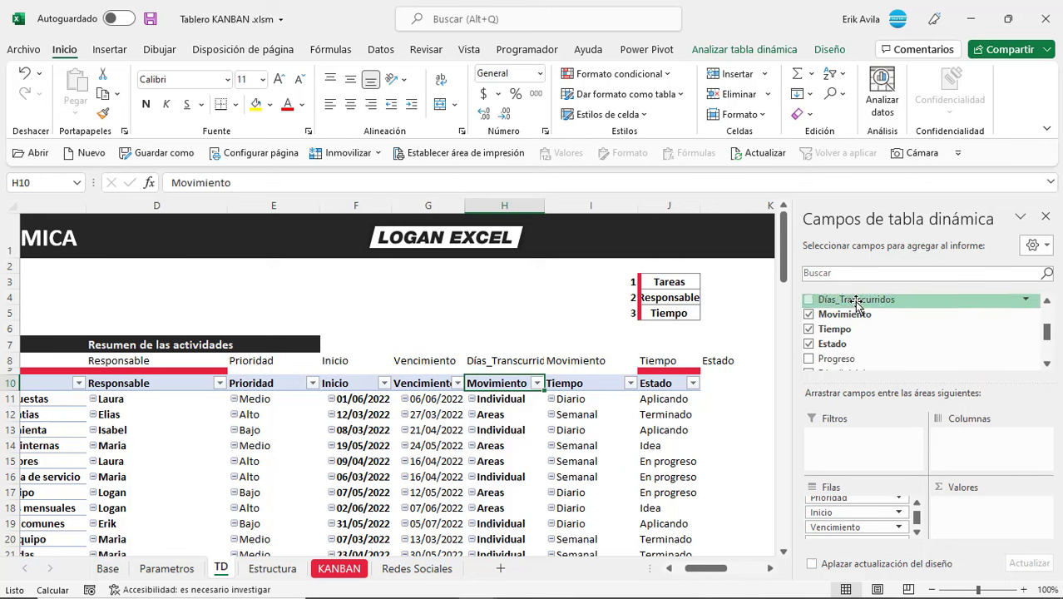
pyautogui.moveTo(873, 463); pyautogui.dragTo(860, 519)
# Step: Move the Días_Transcurridos field rightward through the pivot table until it sits between Vencimiento and Movimiento
pyautogui.click(197, 384)
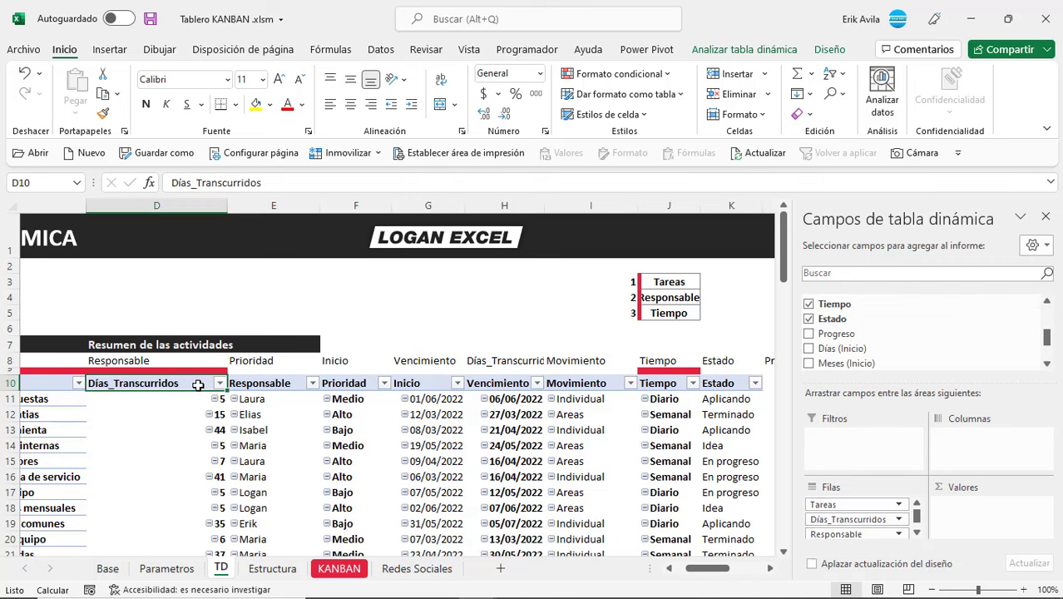
pyautogui.rightClick(197, 384)
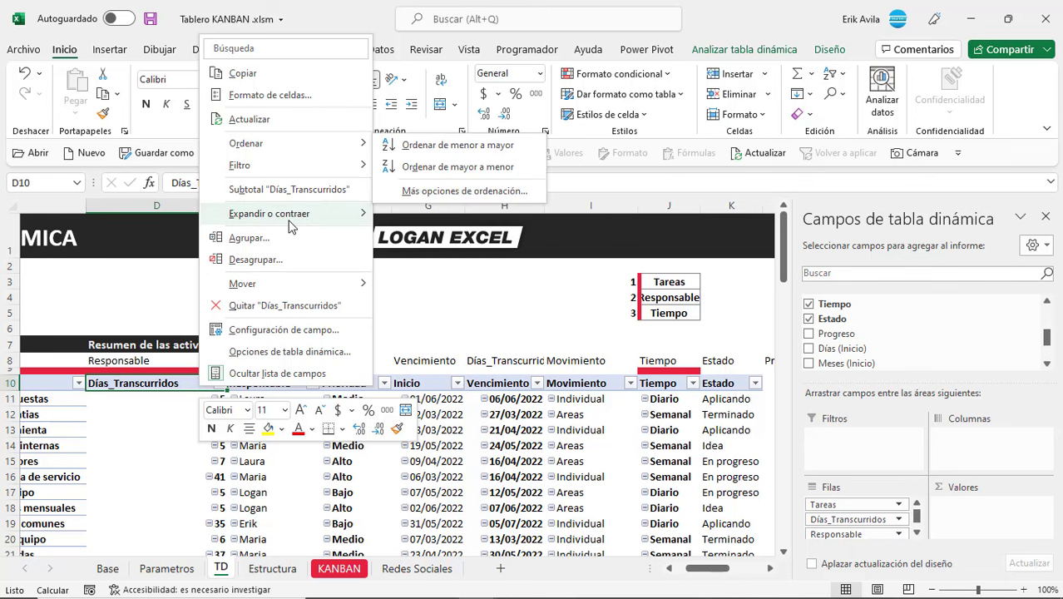
pyautogui.moveTo(306, 283)
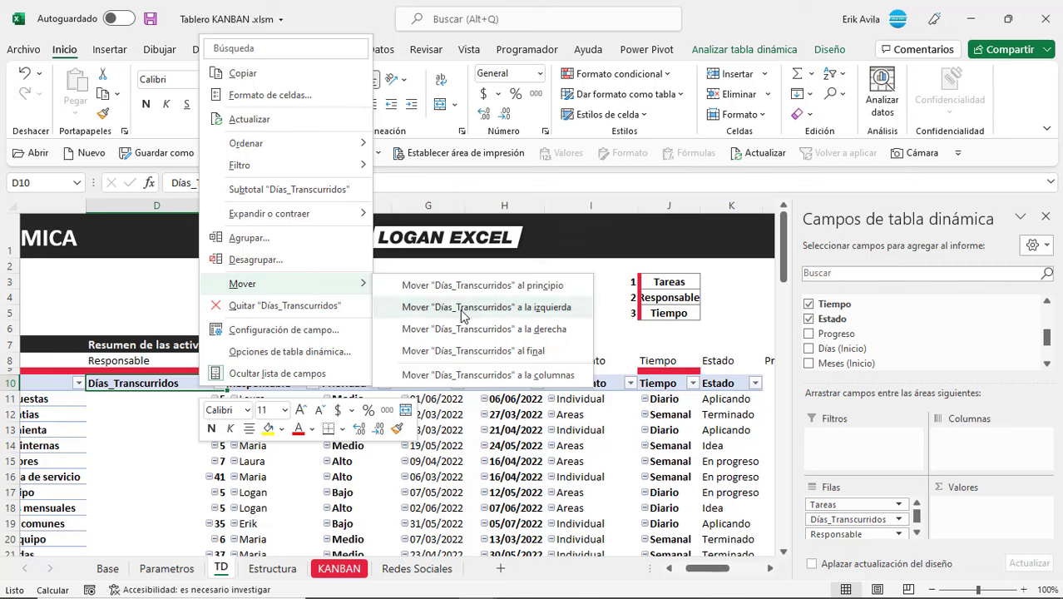
pyautogui.click(477, 329)
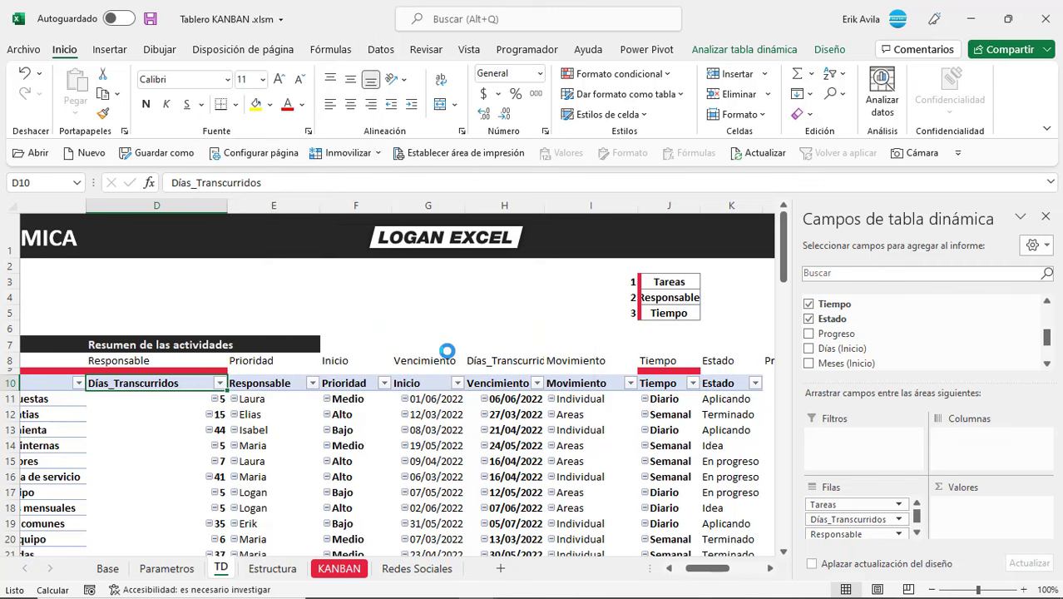
pyautogui.rightClick(298, 389)
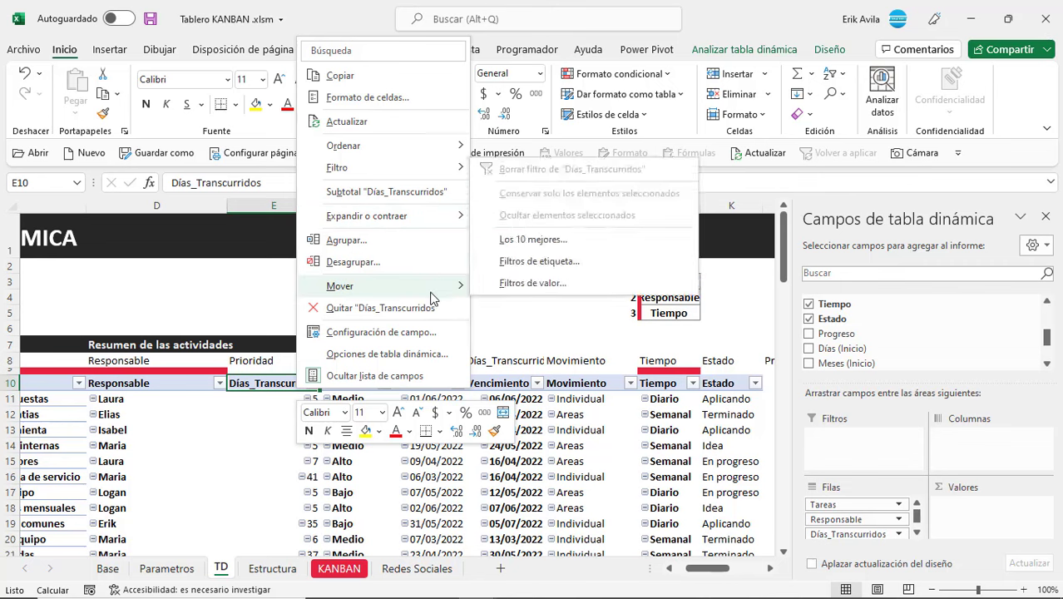
pyautogui.click(540, 330)
pyautogui.click(358, 388)
pyautogui.rightClick(360, 390)
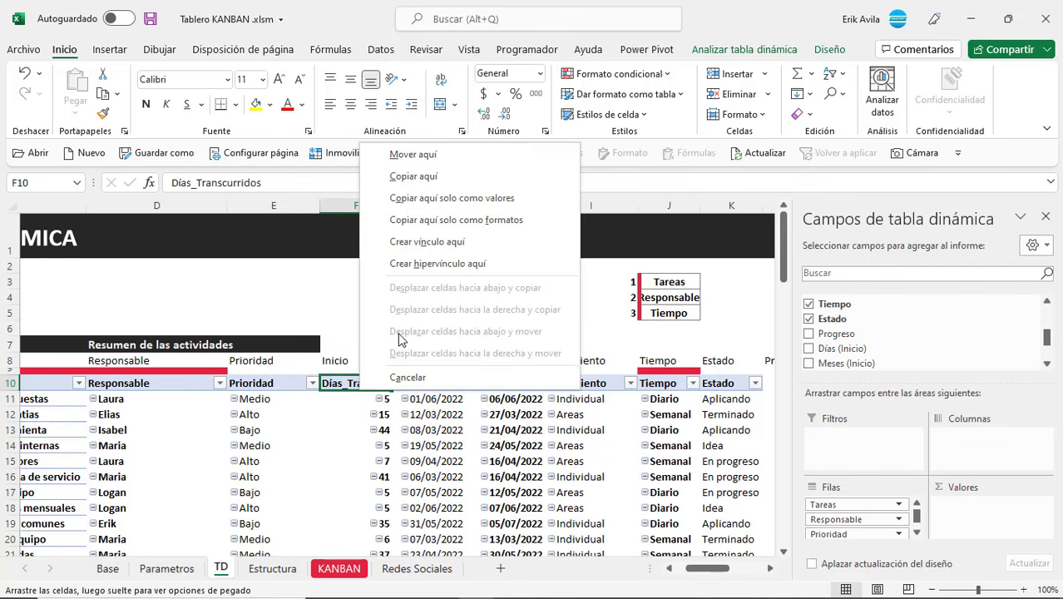
pyautogui.click(342, 383)
pyautogui.rightClick(342, 383)
pyautogui.moveTo(468, 142)
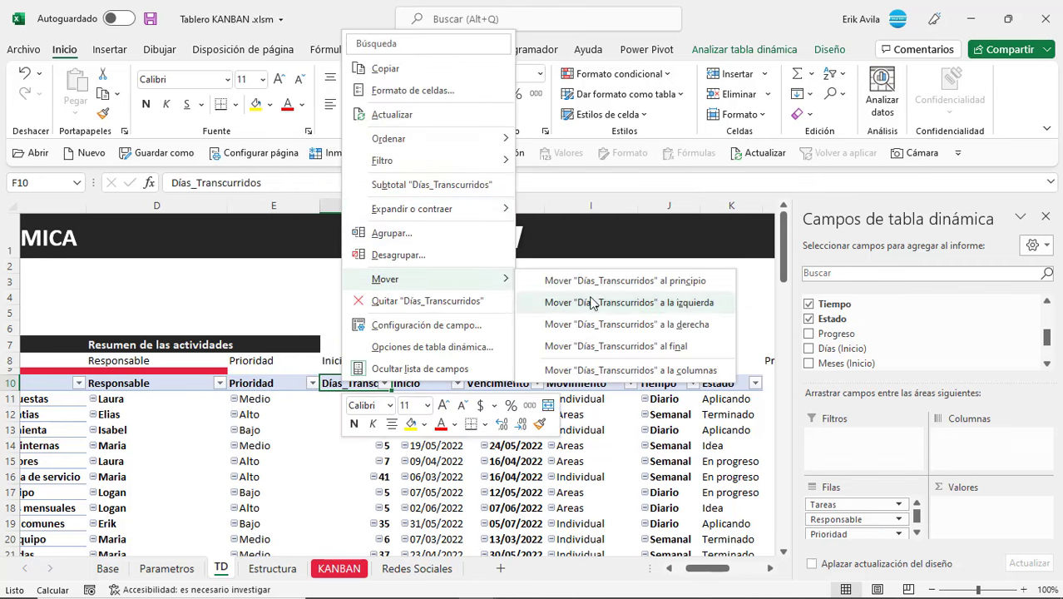
pyautogui.click(593, 323)
pyautogui.click(426, 385)
pyautogui.rightClick(427, 385)
pyautogui.moveTo(466, 280)
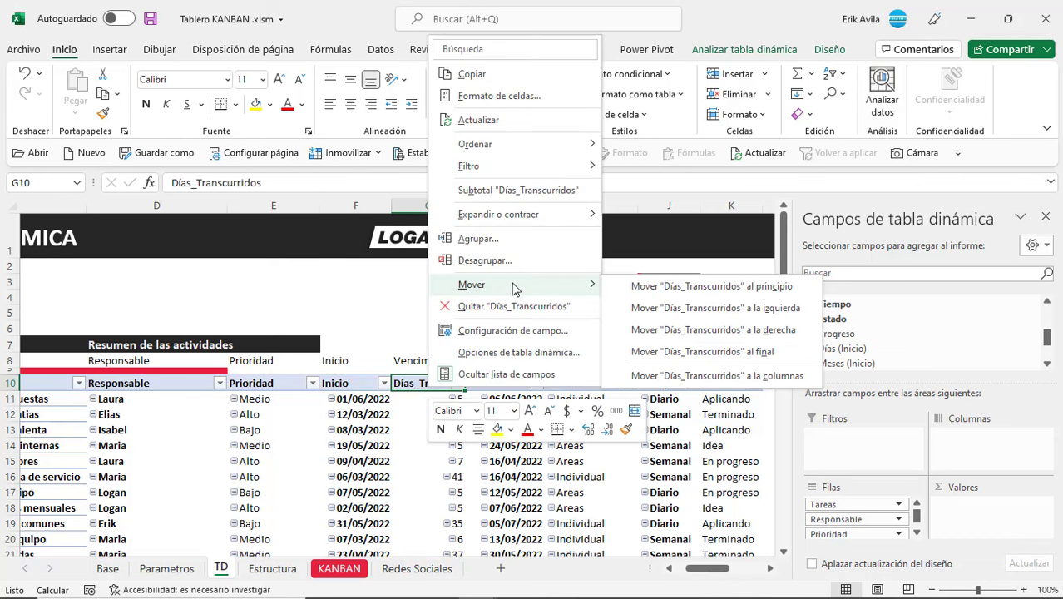
pyautogui.click(665, 329)
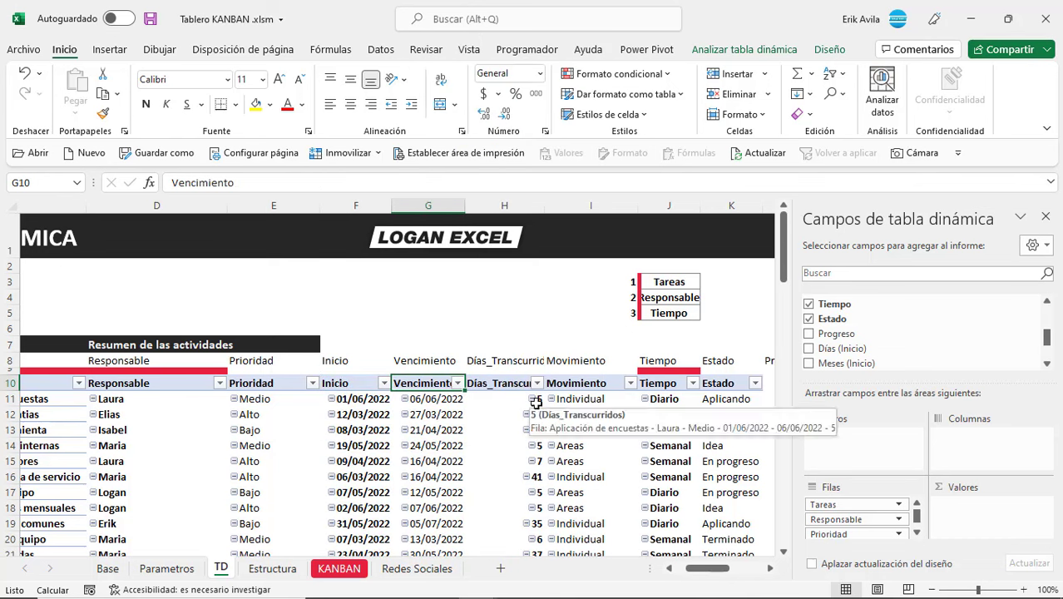
# Step: Add the Progreso field to the pivot table's rows as the last column, after Estado
pyautogui.click(640, 342)
pyautogui.click(598, 382)
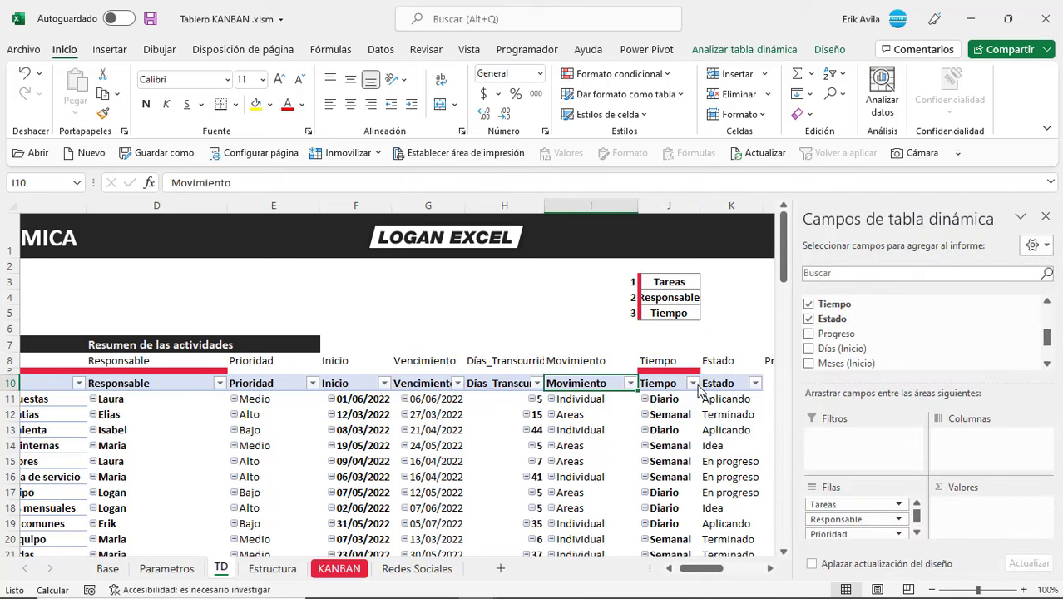
pyautogui.click(715, 382)
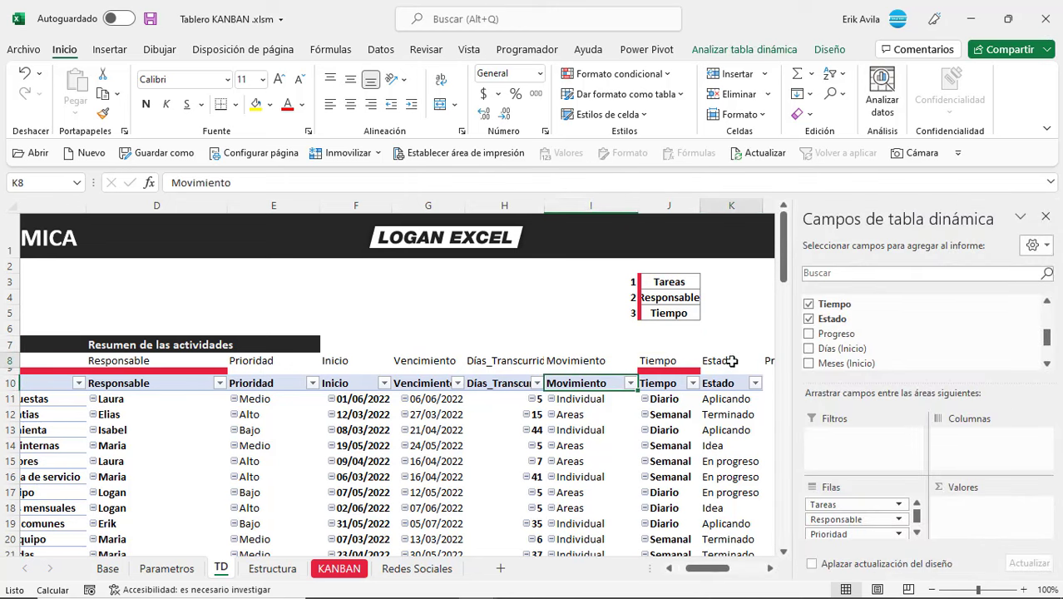
pyautogui.moveTo(835, 334); pyautogui.dragTo(867, 539)
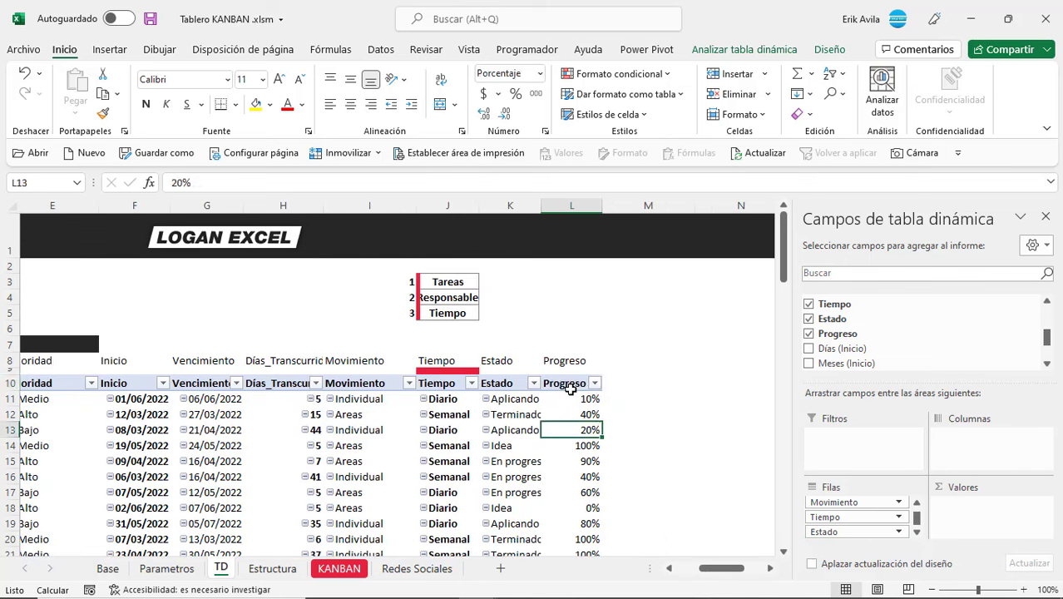
# Step: Format all Progreso values in the pivot table as percentages and centre them horizontally
pyautogui.click(565, 385)
pyautogui.click(573, 400)
pyautogui.hotkey('ctrl', 'shift', 'Down')
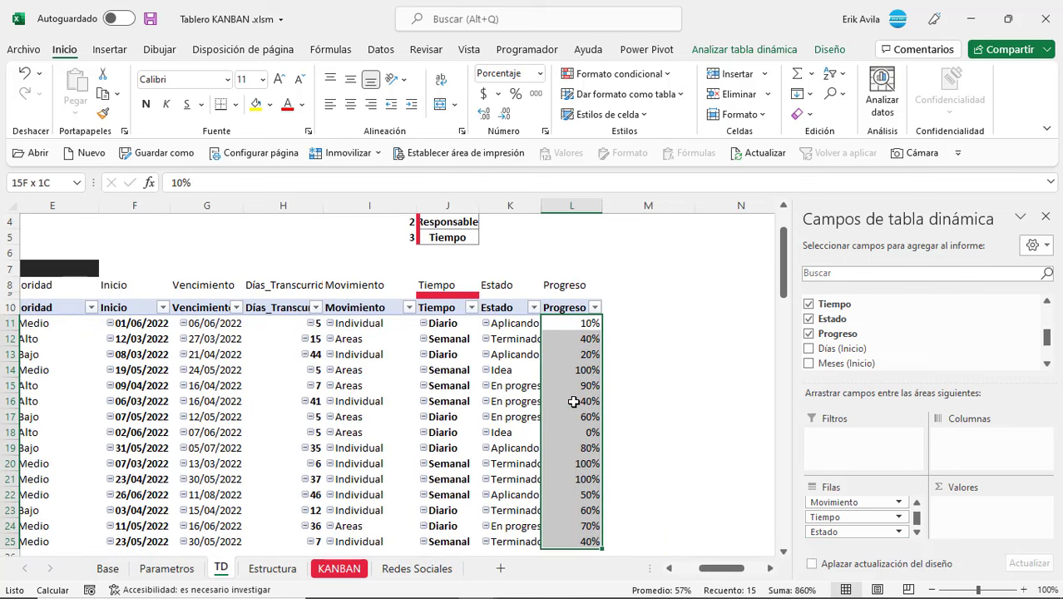
pyautogui.click(515, 98)
pyautogui.click(350, 104)
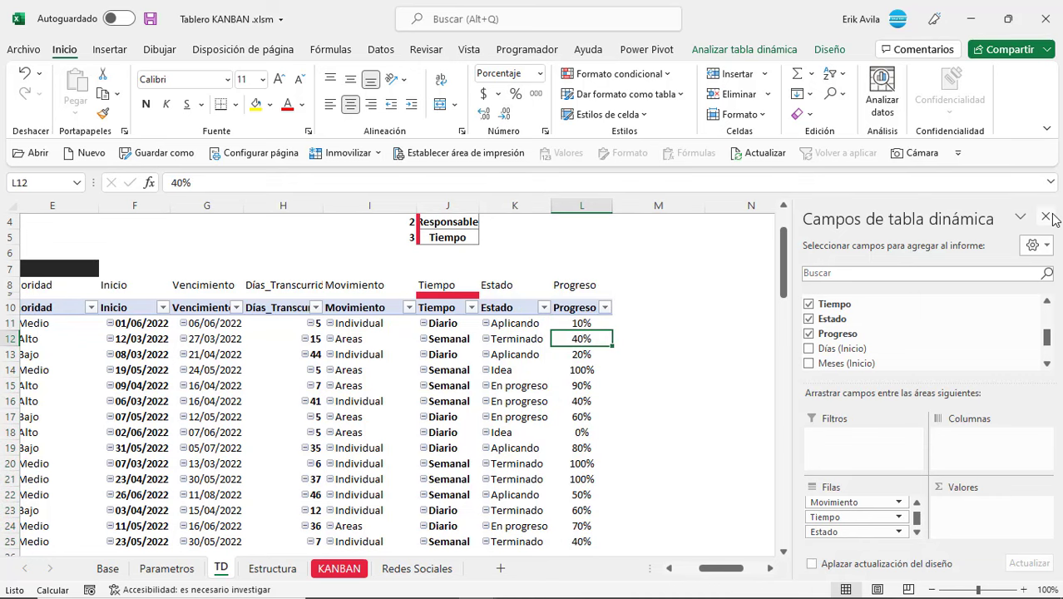
# Step: Close the pivot table field list
pyautogui.click(1046, 217)
pyautogui.scroll(1, 877, 437)
pyautogui.moveTo(953, 566); pyautogui.dragTo(862, 562)
pyautogui.click(260, 401)
# Step: Clear the pasted reference headings, Tareas through Progreso, from row 8 above the pivot table
pyautogui.click(179, 335)
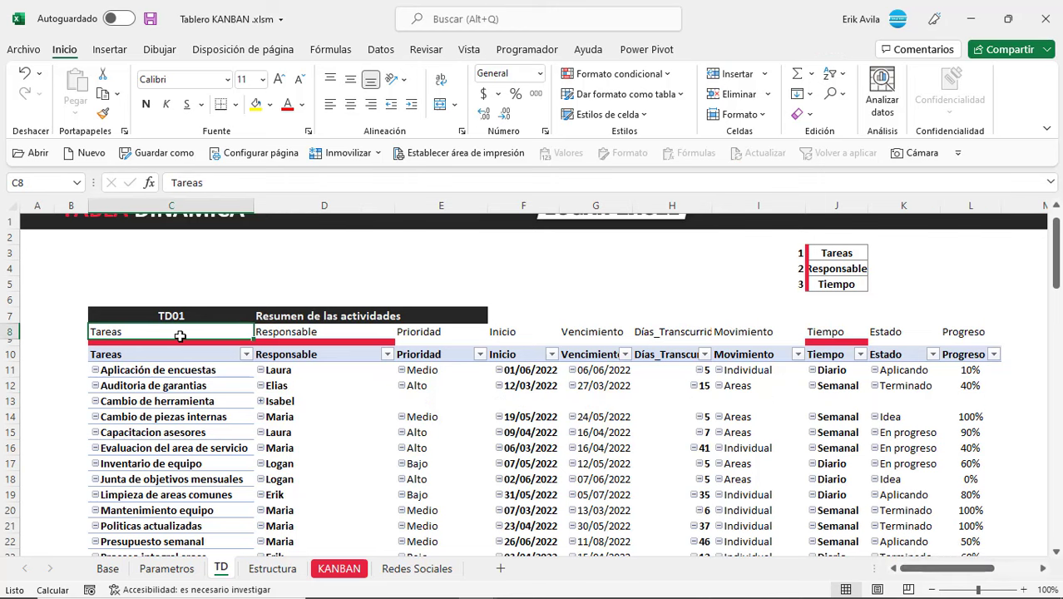
pyautogui.hotkey('shift', 'Right')
pyautogui.hotkey('shift', 'Right')
pyautogui.hotkey('shift', 'Right')
pyautogui.hotkey('shift', 'Right')
pyautogui.hotkey('shift', 'Right')
pyautogui.hotkey('shift', 'Right')
pyautogui.hotkey('shift', 'Right')
pyautogui.hotkey('shift', 'Right')
pyautogui.hotkey('shift', 'Right')
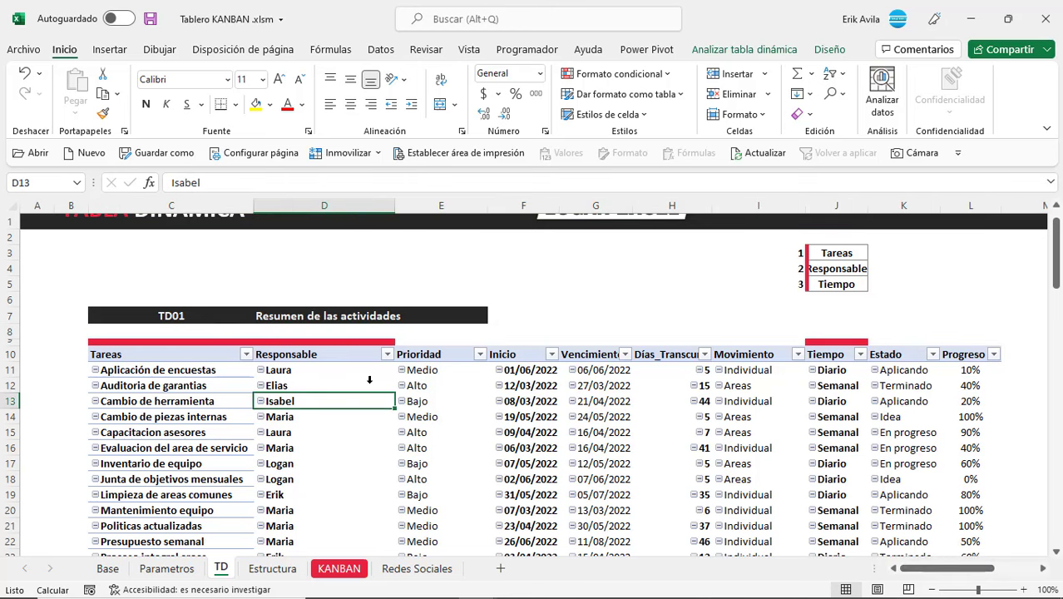
pyautogui.click(370, 381)
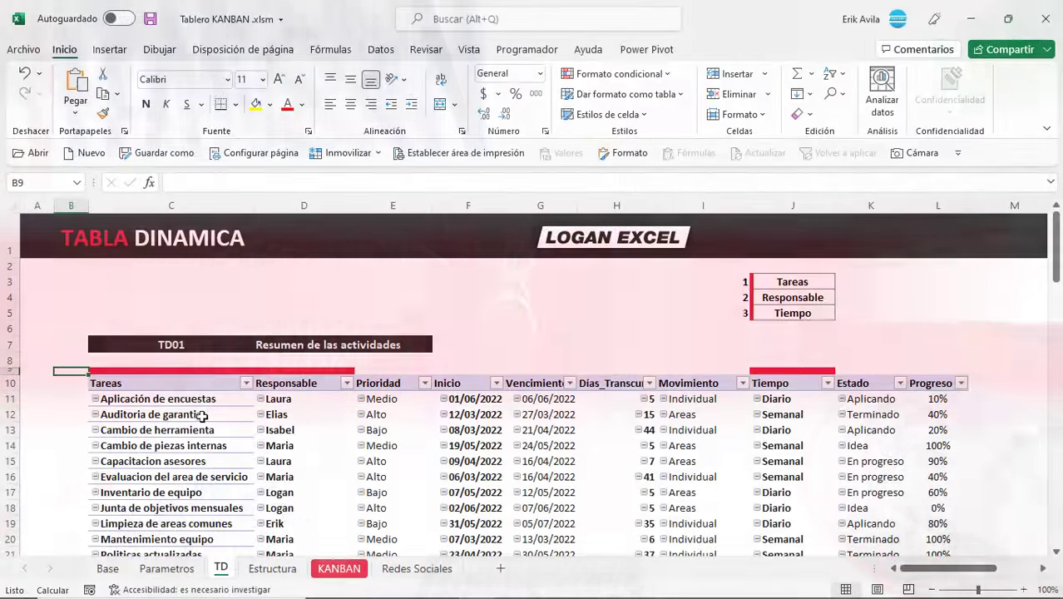
# Step: Look over the completed pivot table down to its last row and select all its Tareas items
pyautogui.scroll(-4, 715, 420)
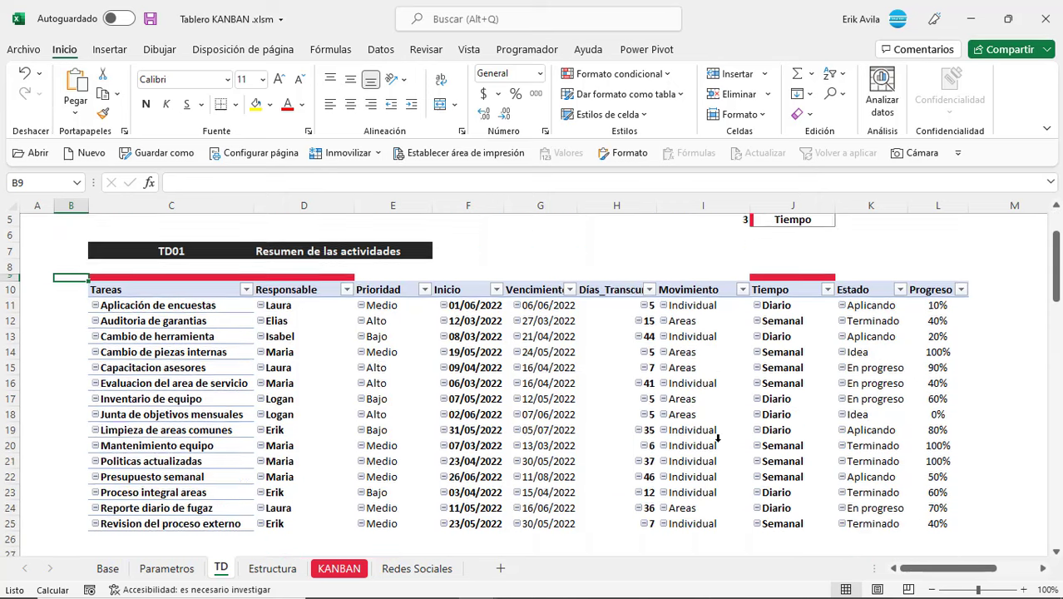
pyautogui.scroll(2, 619, 416)
pyautogui.scroll(2, 619, 416)
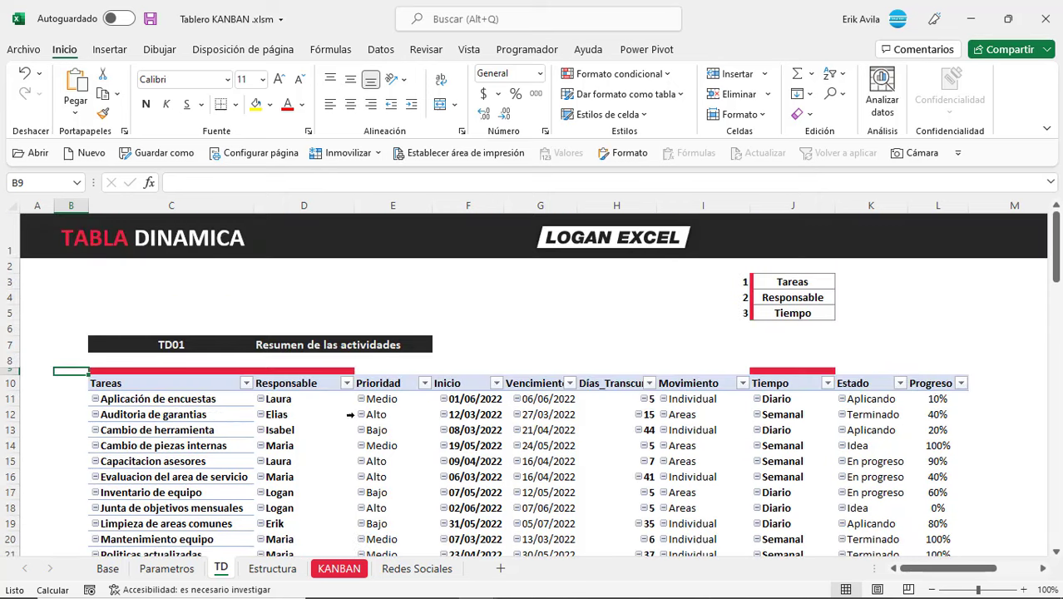
pyautogui.click(234, 422)
pyautogui.click(163, 379)
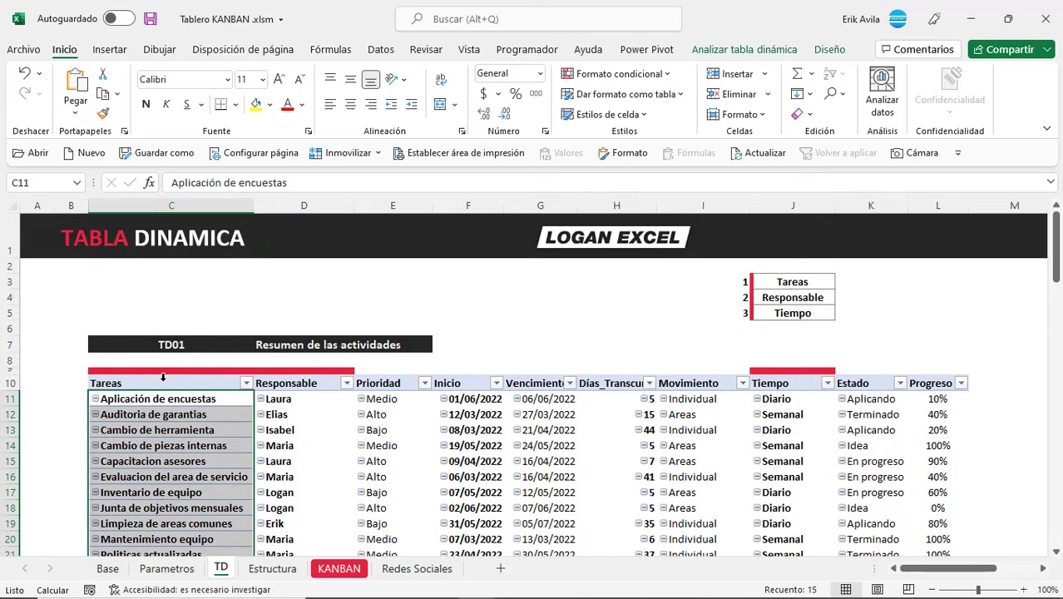
# Step: Select the pivot table columns from the Tareas heading through Progreso, extending well past the last data row to include empty rows
pyautogui.click(165, 383)
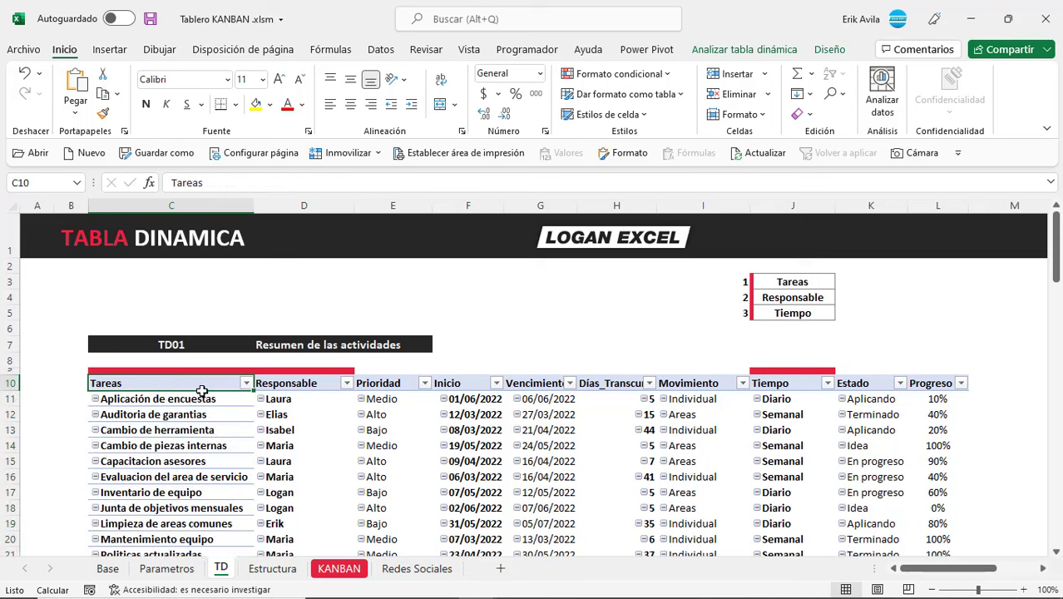
pyautogui.moveTo(202, 391); pyautogui.dragTo(937, 483)
pyautogui.scroll(12, 849, 442)
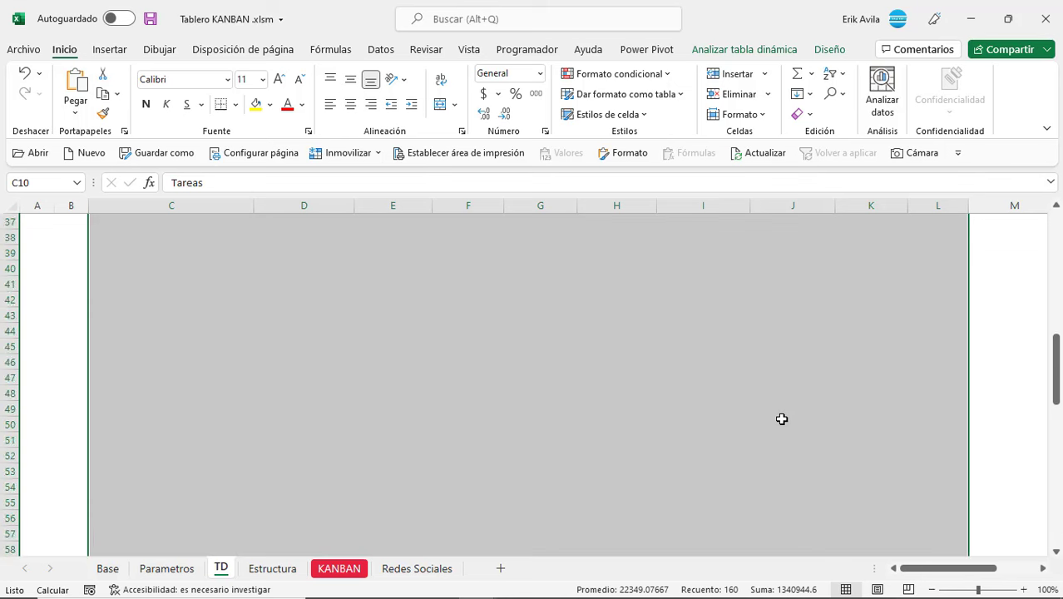
pyautogui.scroll(12, 781, 418)
pyautogui.scroll(-1, 533, 430)
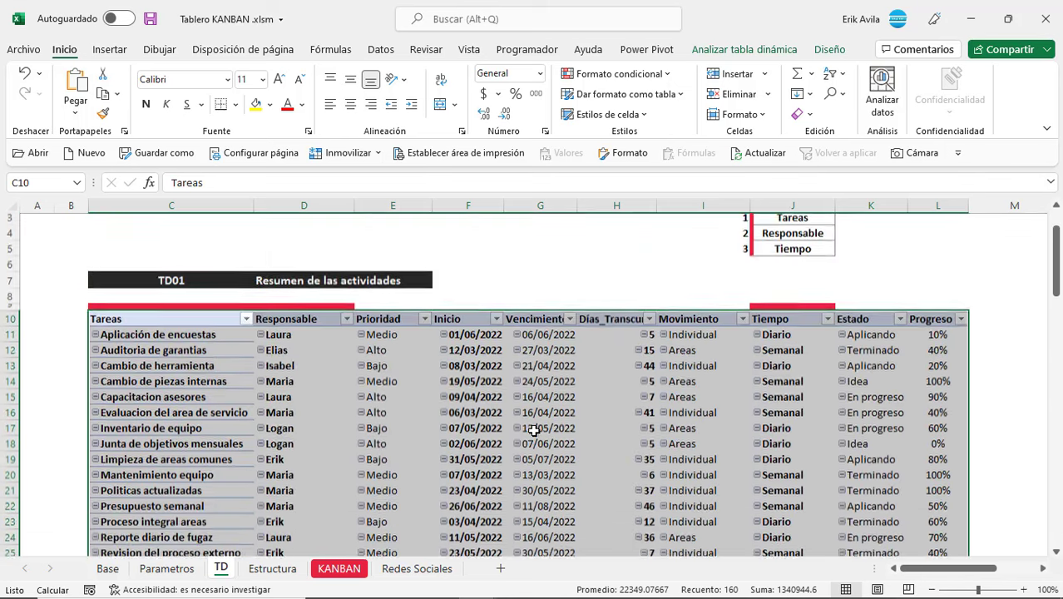
pyautogui.scroll(-1, 532, 430)
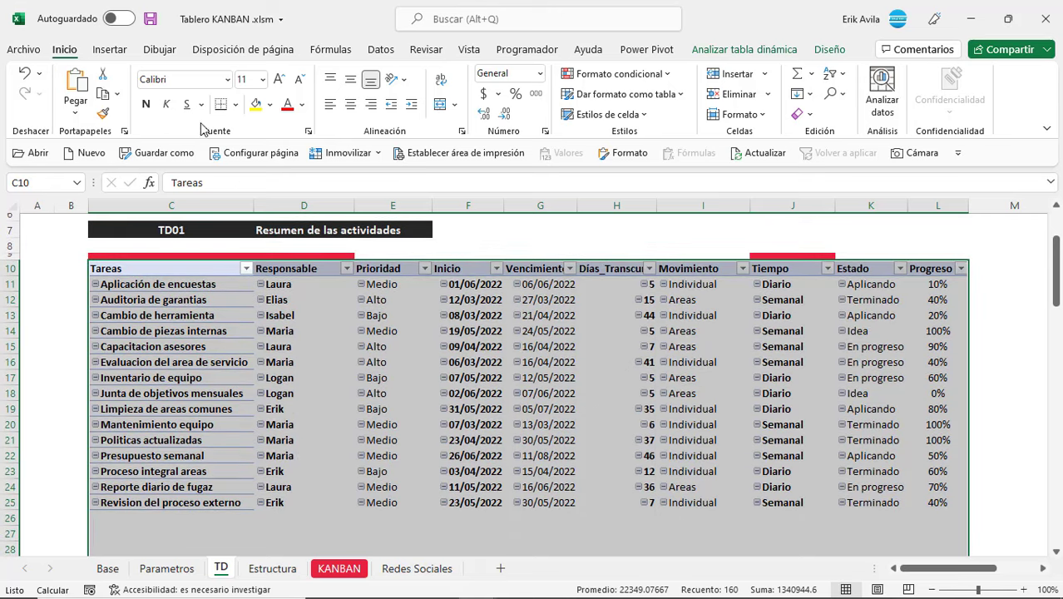
# Step: Create named ranges from the selection using only the top row as names, with the left column option turned off
pyautogui.click(385, 50)
pyautogui.click(328, 50)
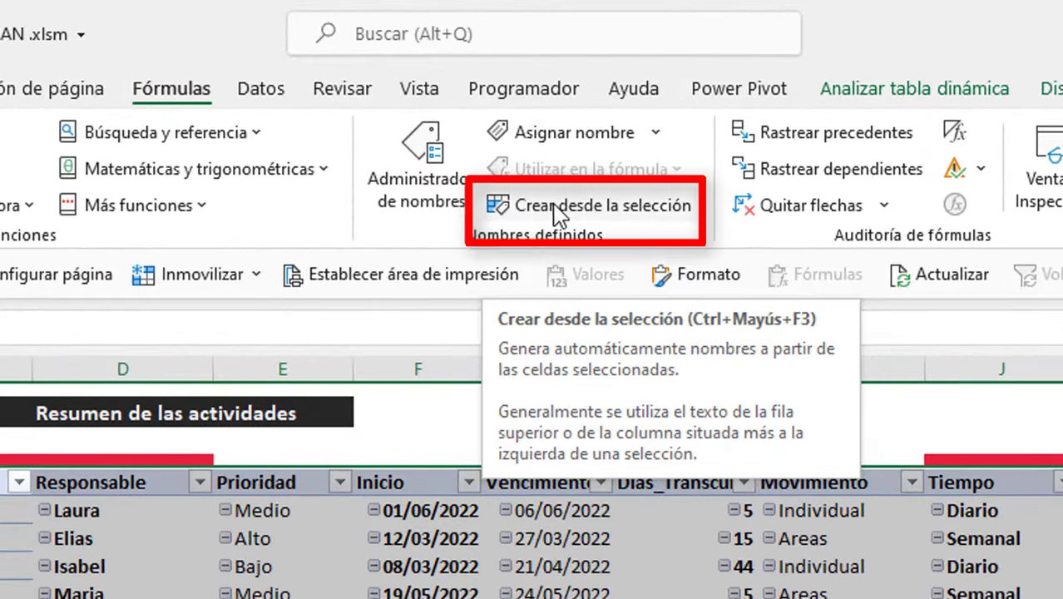
pyautogui.click(557, 212)
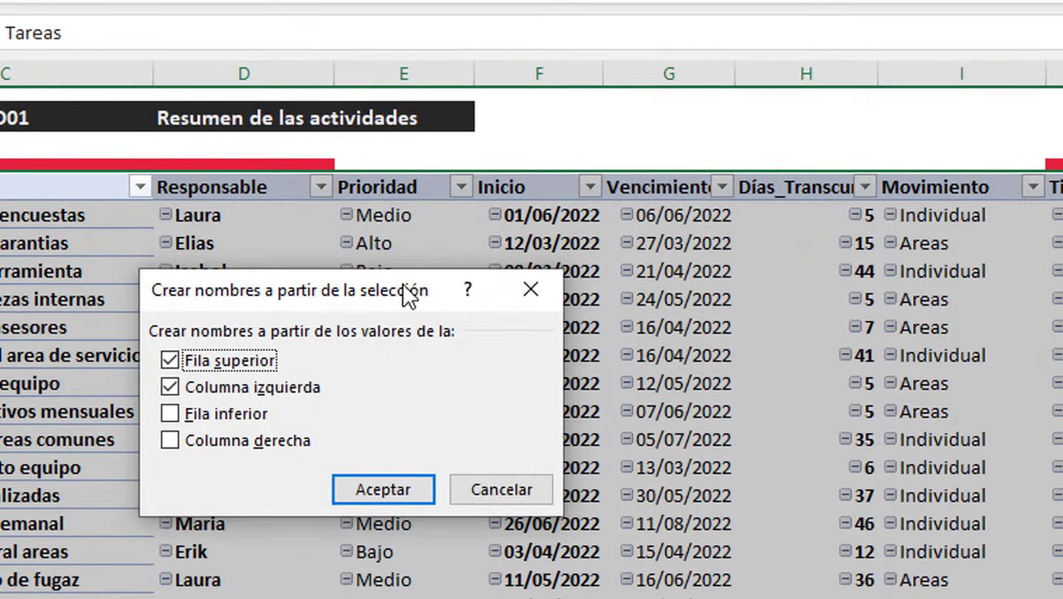
pyautogui.moveTo(408, 286); pyautogui.dragTo(678, 223)
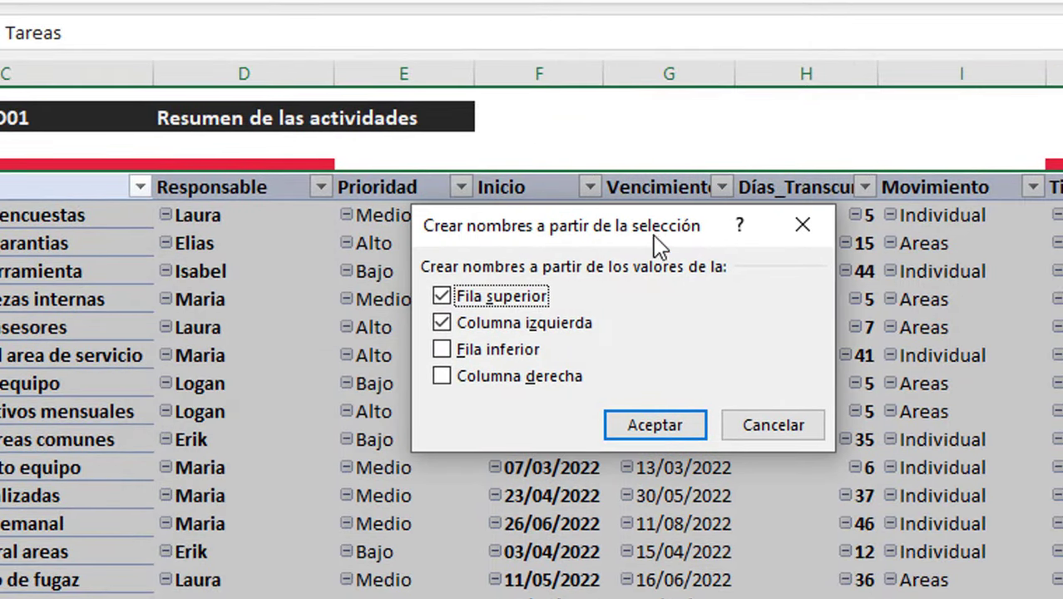
pyautogui.click(443, 322)
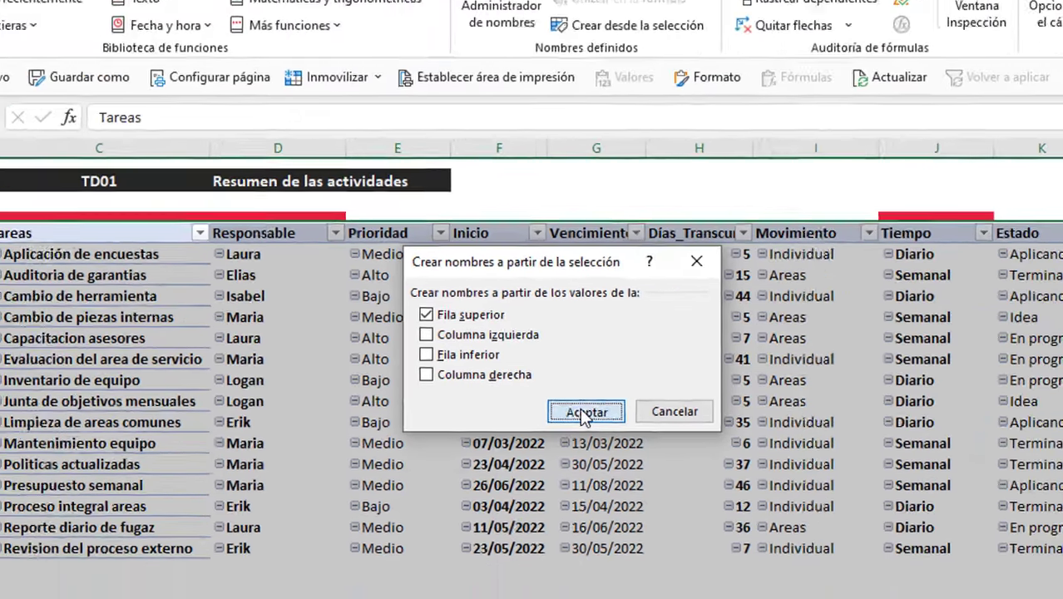
pyautogui.click(584, 413)
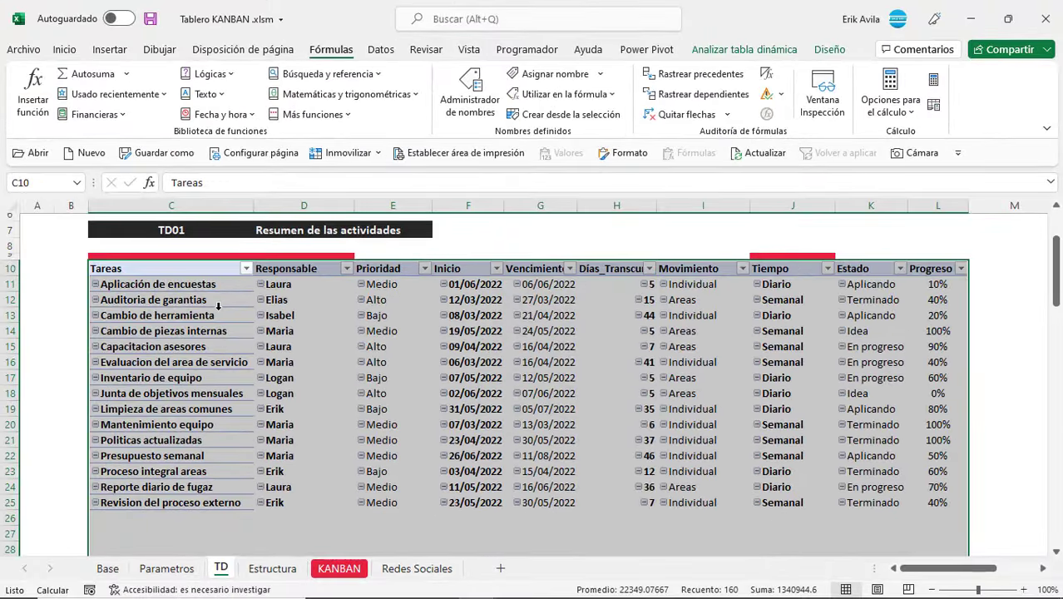
pyautogui.click(217, 311)
pyautogui.click(242, 342)
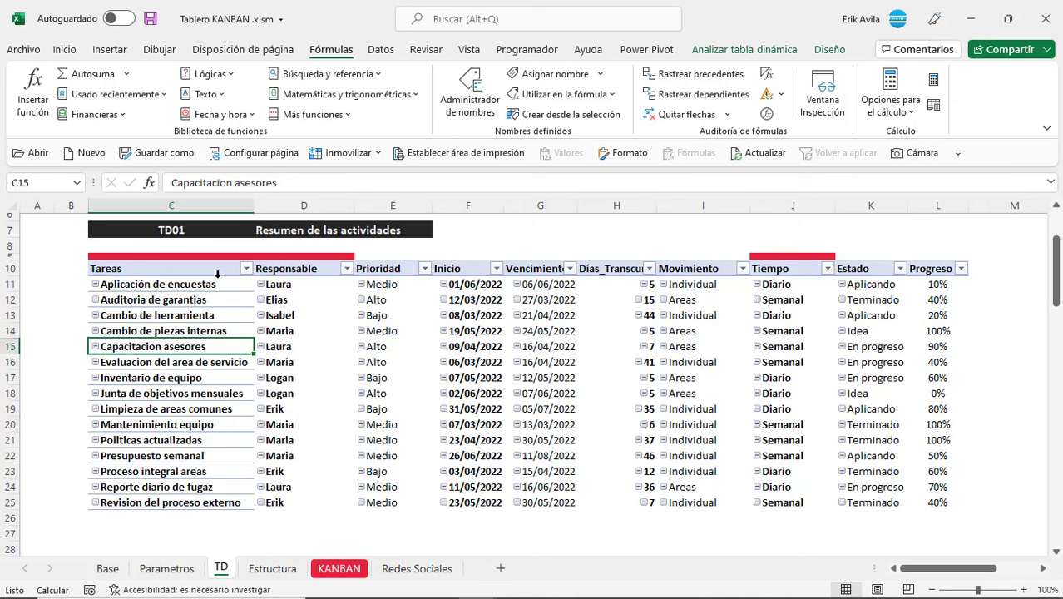
pyautogui.moveTo(217, 269); pyautogui.dragTo(218, 442)
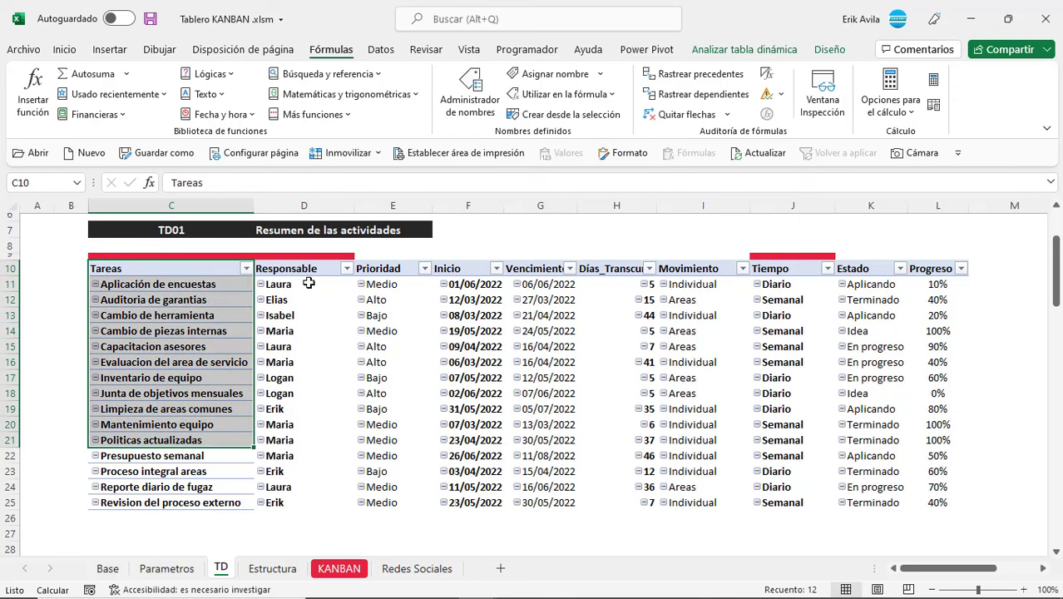
pyautogui.click(400, 271)
pyautogui.click(466, 297)
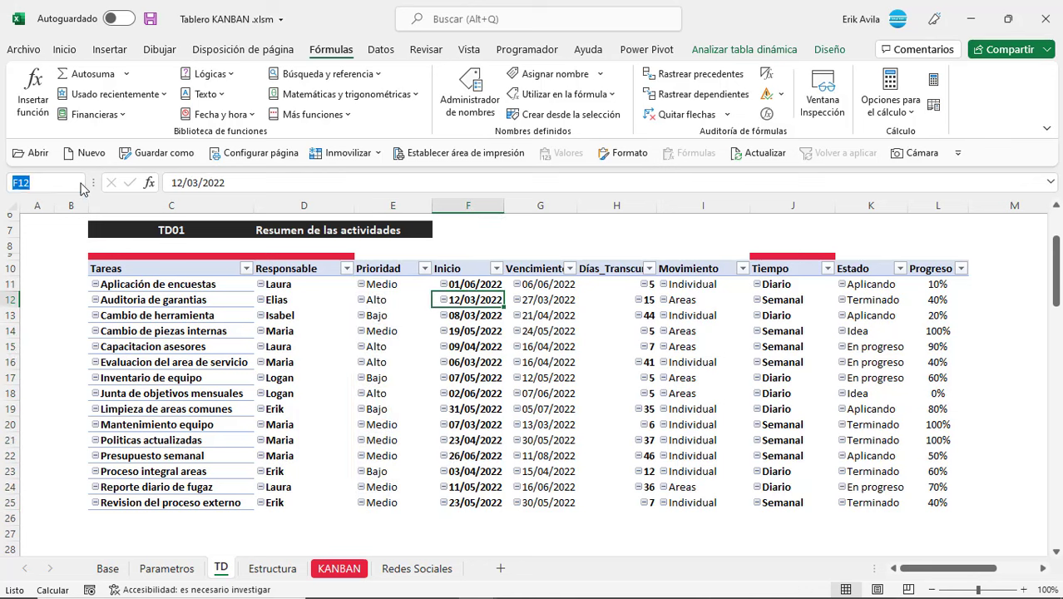
# Step: Look through the workbook's defined names and go to the Estado range to check the cells it covers
pyautogui.click(78, 182)
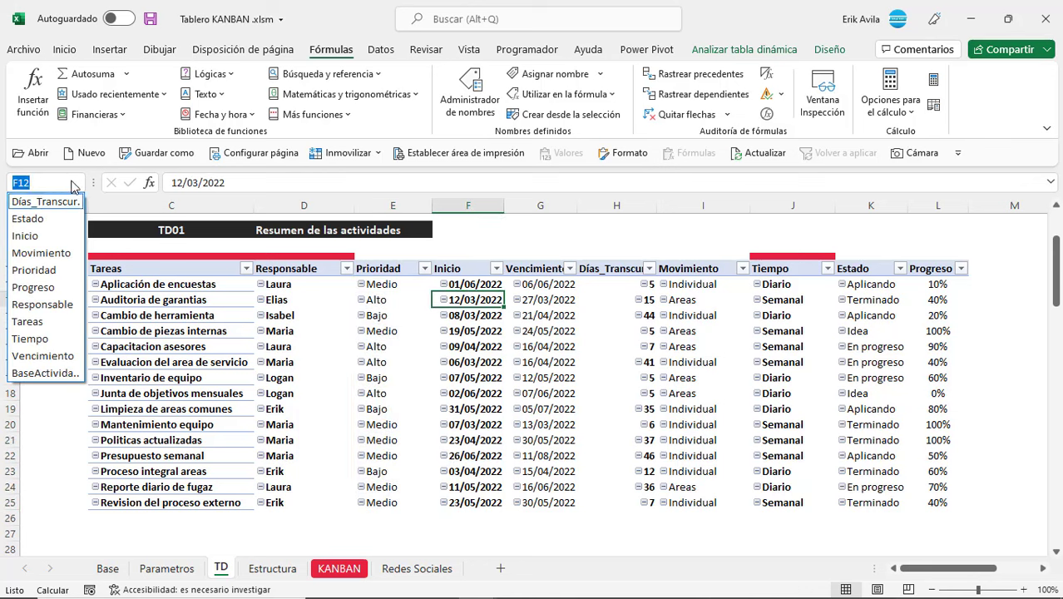
pyautogui.click(70, 183)
pyautogui.click(23, 331)
pyautogui.click(80, 185)
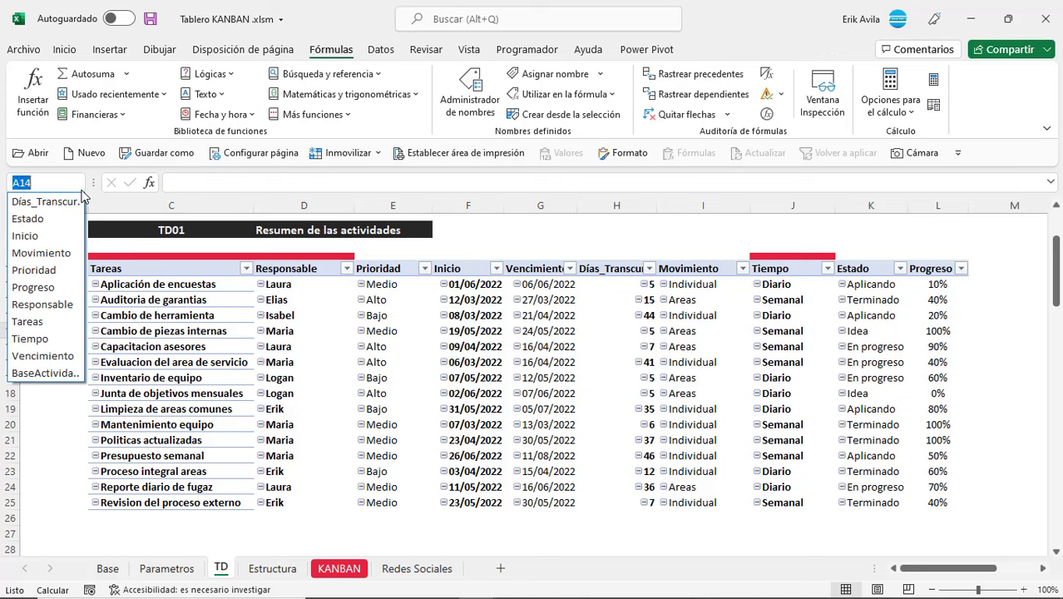
pyautogui.click(28, 219)
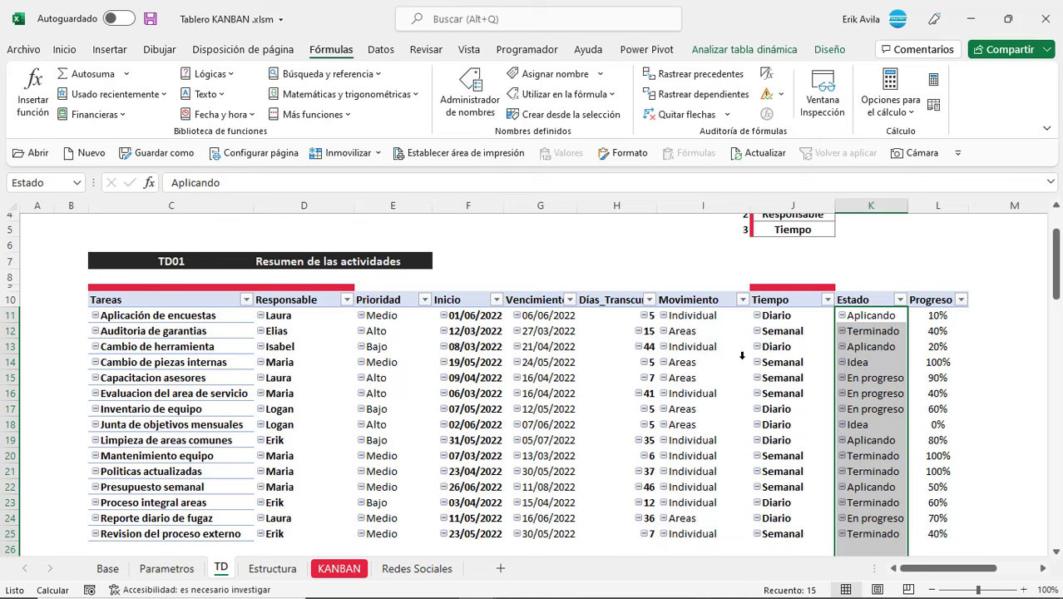
pyautogui.scroll(-7, 817, 463)
pyautogui.scroll(6, 807, 357)
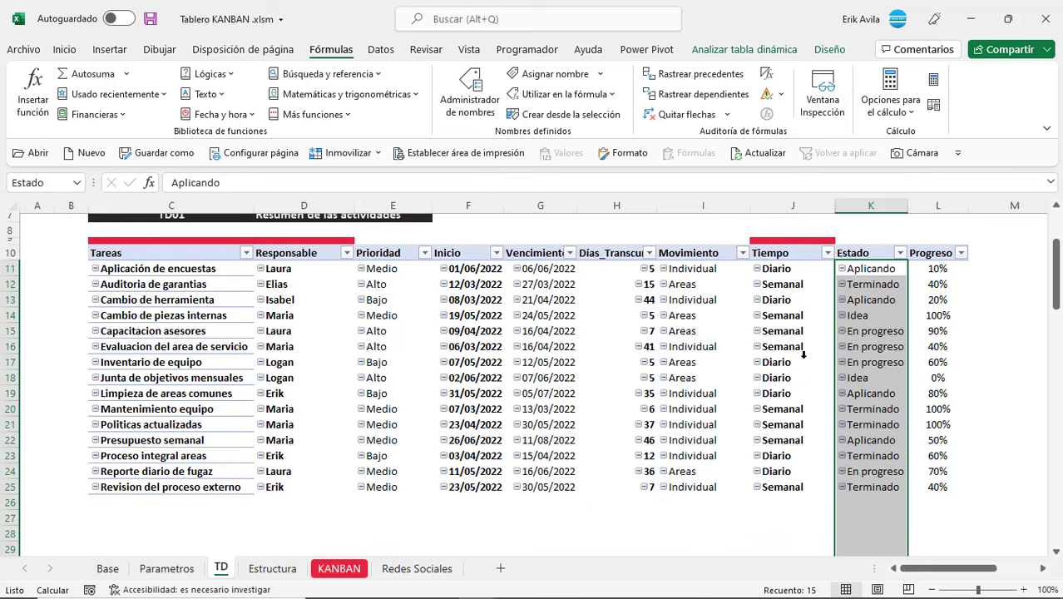
# Step: Check the cells covered by the Progreso, Responsable, Tiempo and Tareas named ranges on the TD sheet
pyautogui.click(77, 182)
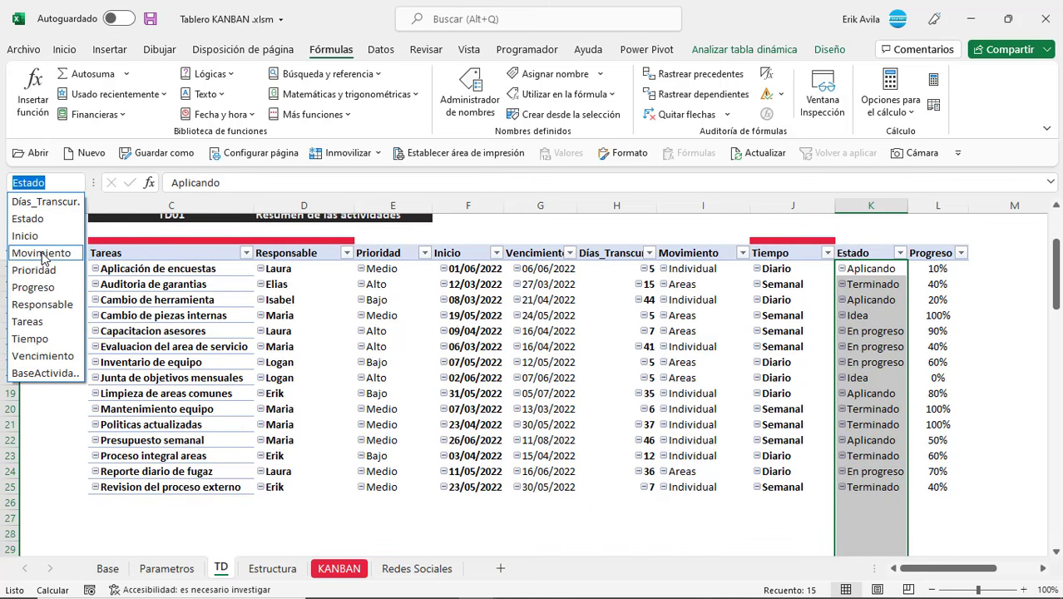
pyautogui.click(33, 287)
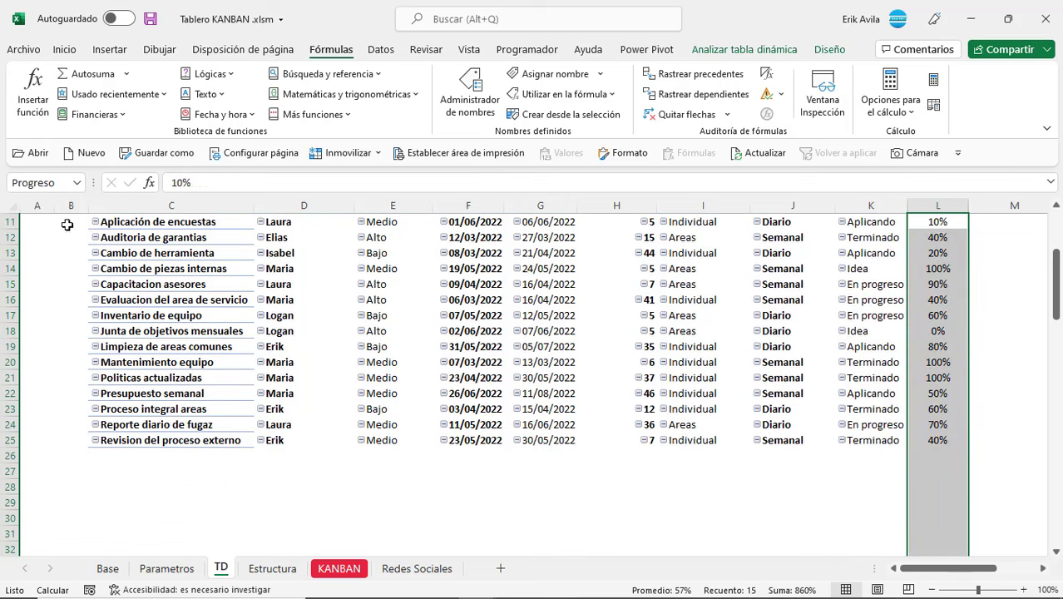
pyautogui.click(77, 182)
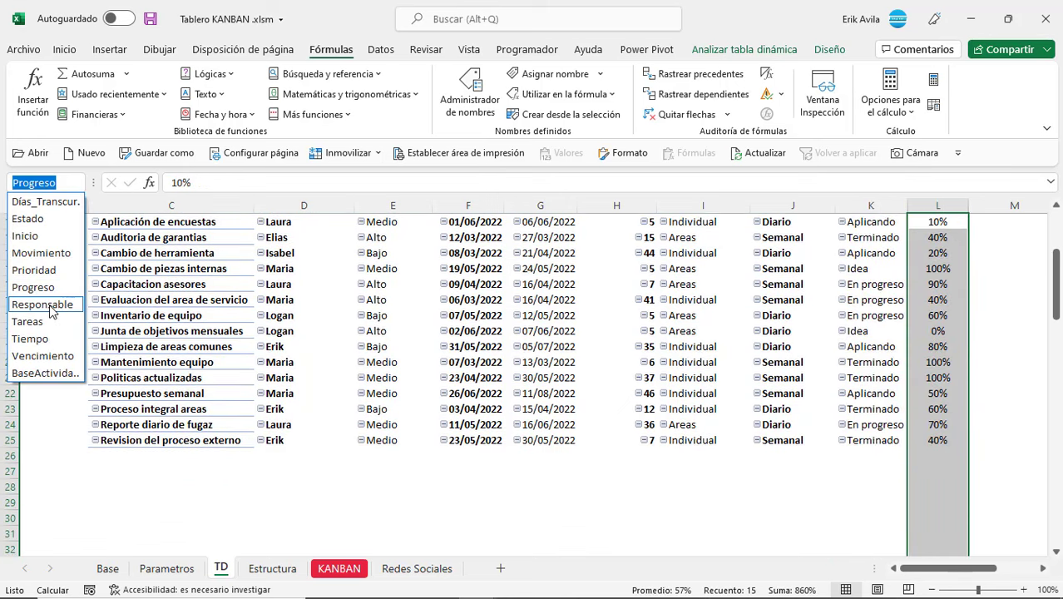
pyautogui.click(83, 298)
pyautogui.scroll(2, 105, 297)
pyautogui.click(76, 182)
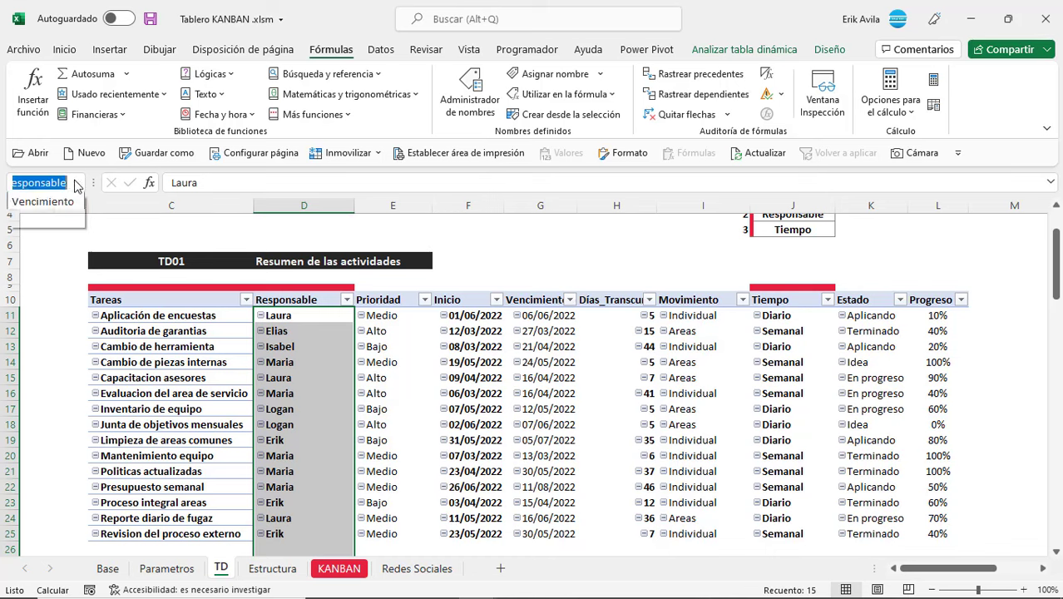
pyautogui.click(47, 339)
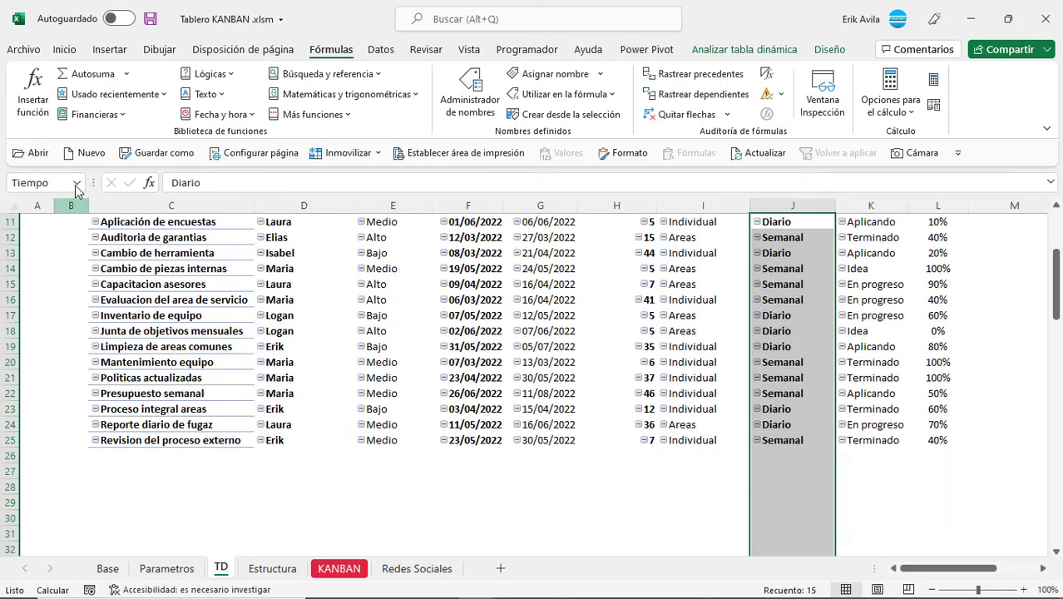
pyautogui.click(76, 182)
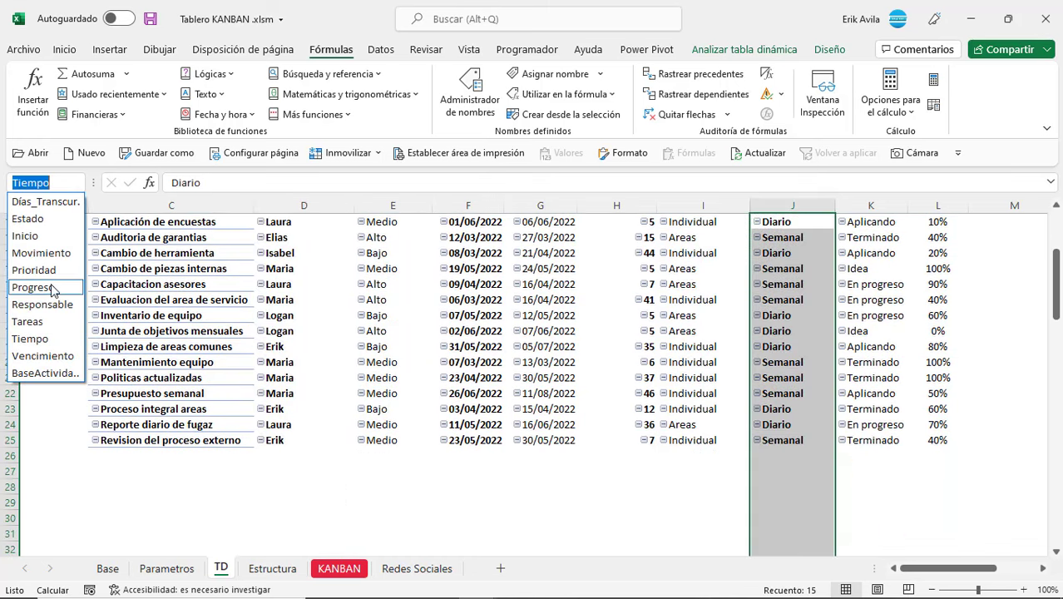
pyautogui.click(37, 321)
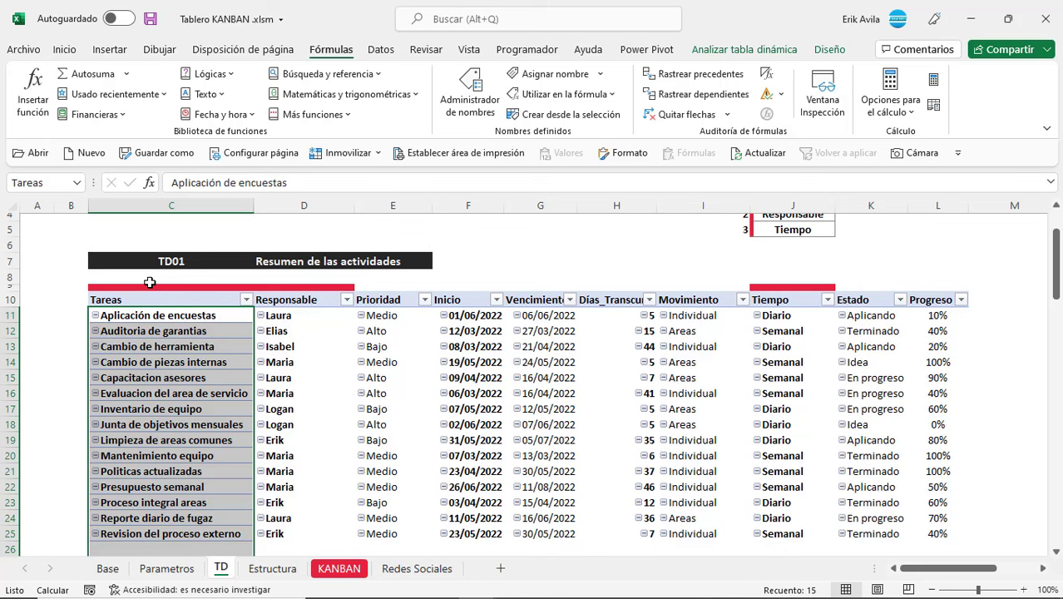
pyautogui.scroll(2, 150, 283)
pyautogui.click(192, 383)
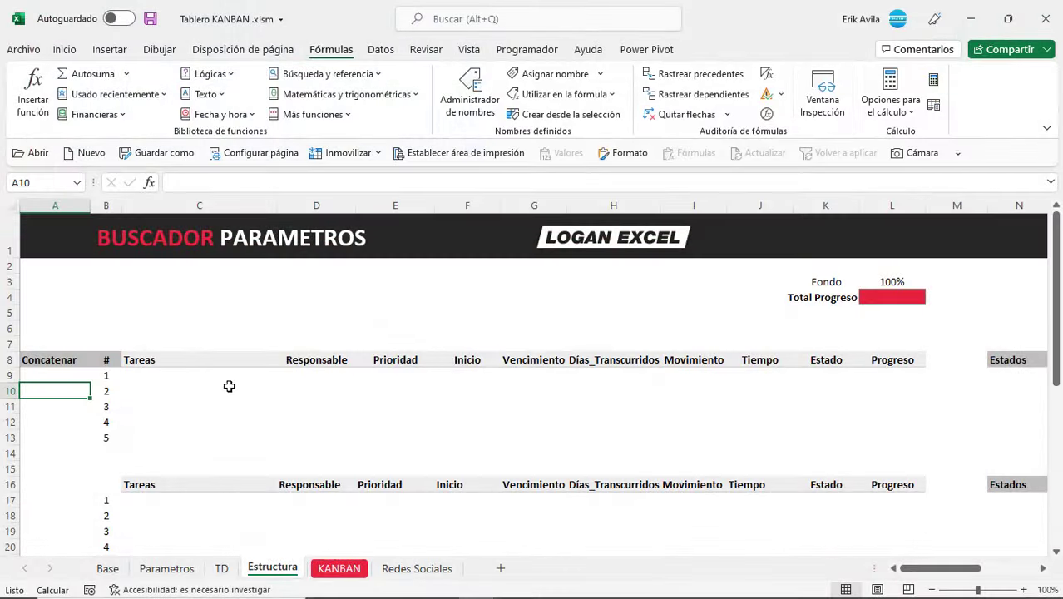
# Step: Examine the empty numbered tables on the Estructura sheet, including the Concatenar column and the headings from Tareas to Progreso
pyautogui.click(155, 394)
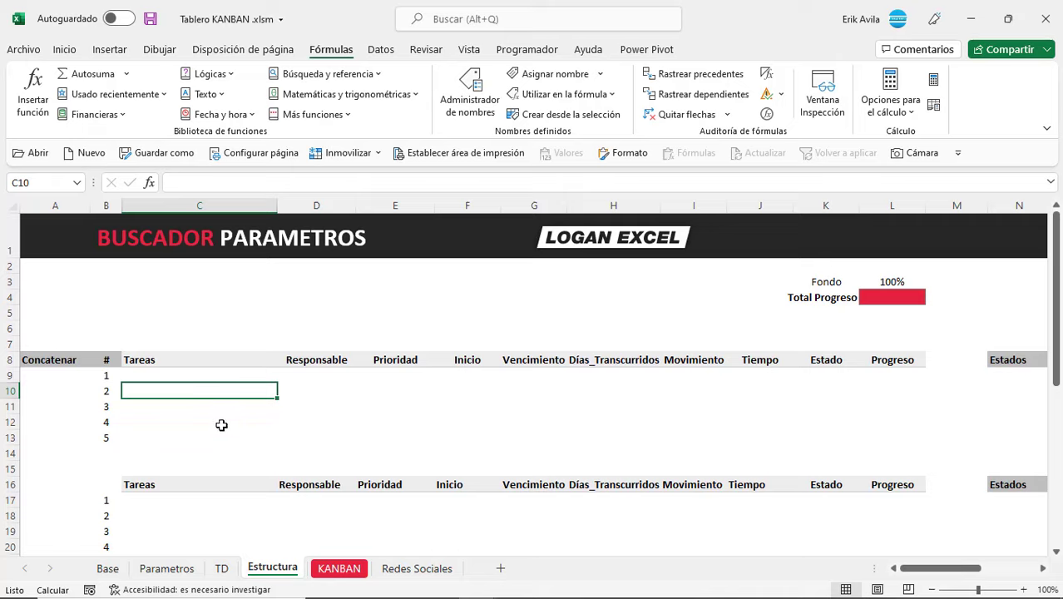
pyautogui.scroll(-7, 230, 429)
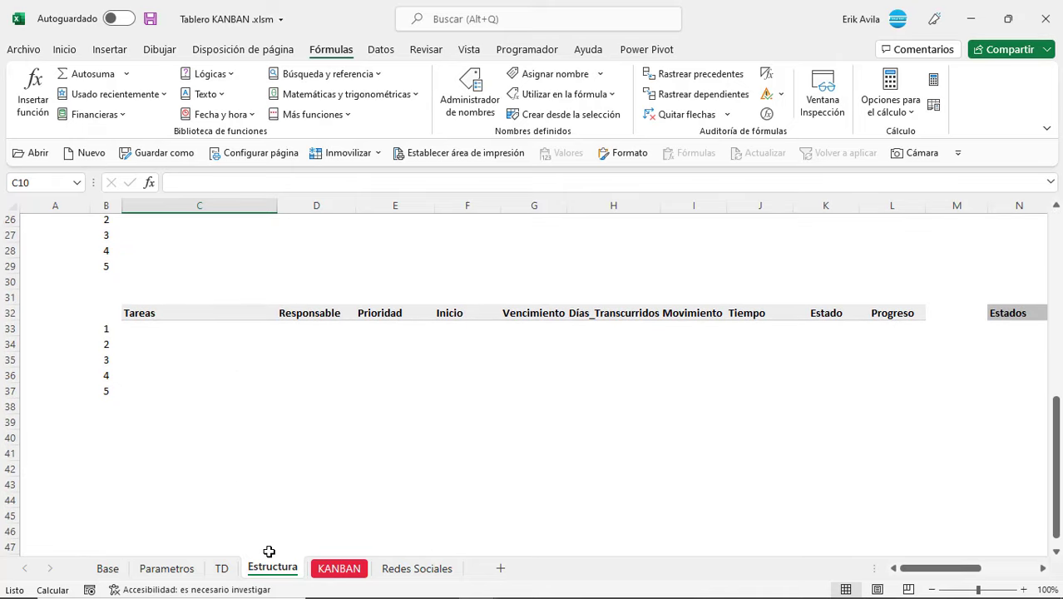
pyautogui.scroll(9, 245, 489)
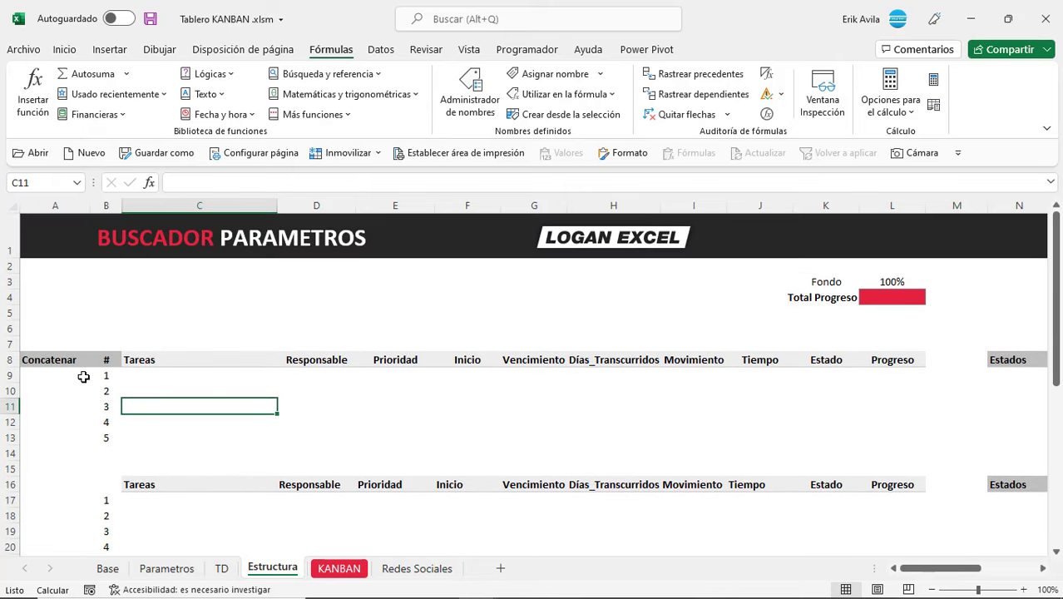
pyautogui.moveTo(83, 375); pyautogui.dragTo(221, 436)
pyautogui.click(353, 426)
pyautogui.scroll(-3, 349, 433)
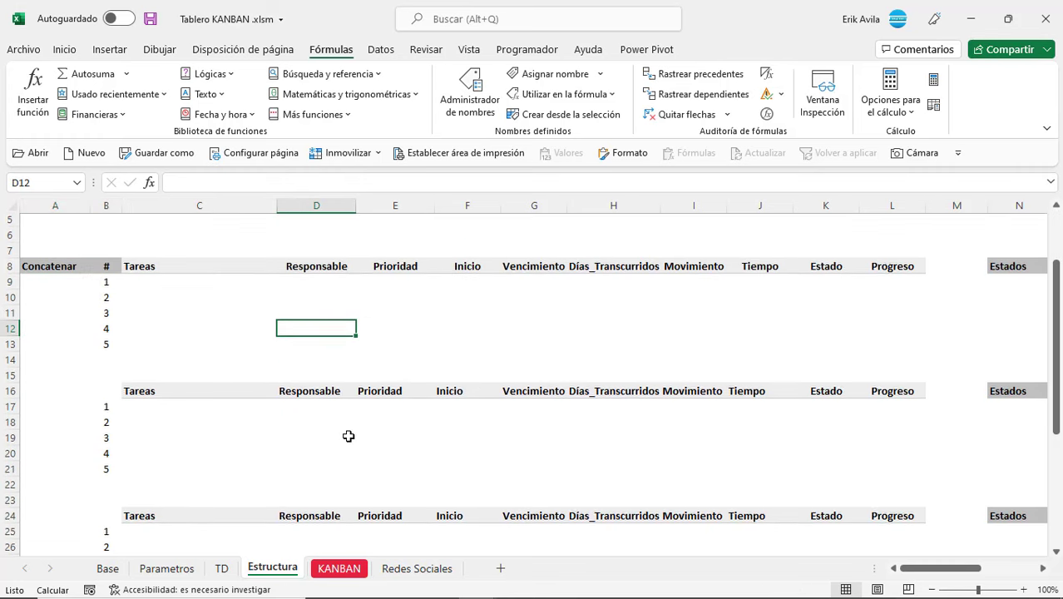
pyautogui.scroll(3, 337, 424)
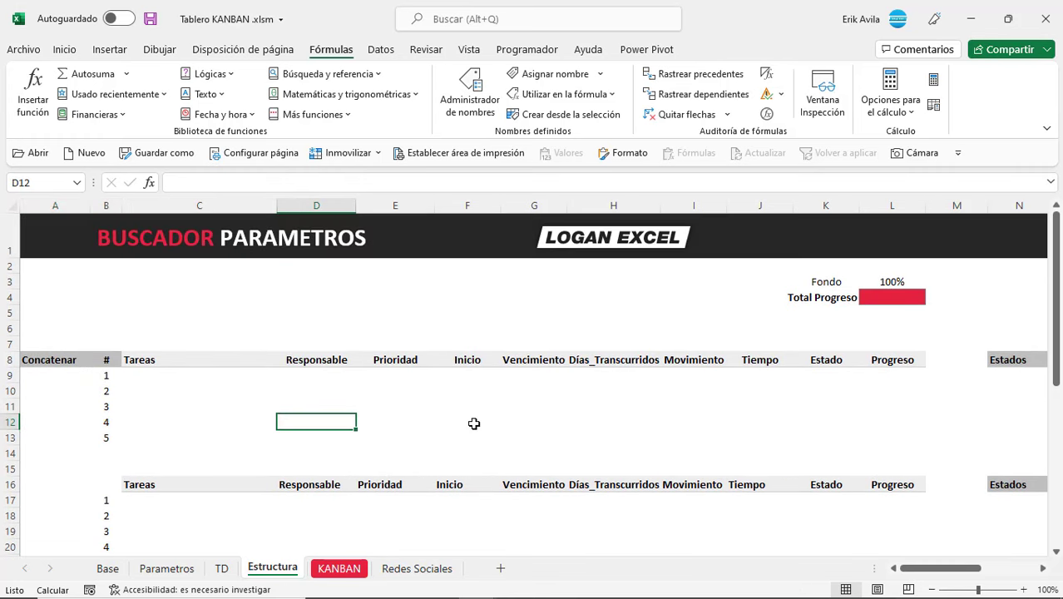
# Step: Review the Estados list on the Parametros sheet, from Idea to Terminado
pyautogui.click(179, 570)
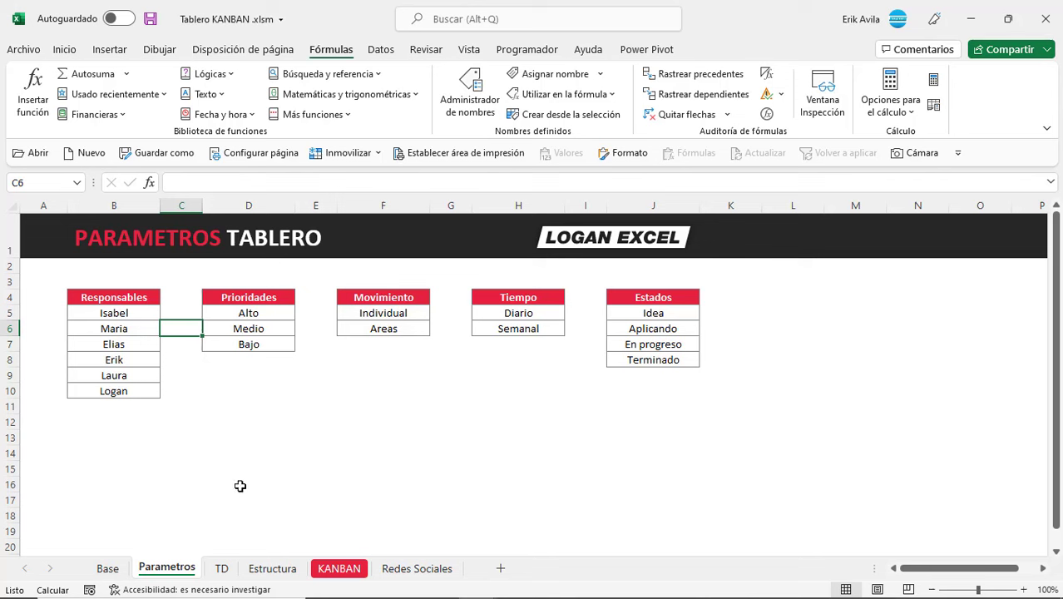
pyautogui.click(333, 407)
pyautogui.moveTo(666, 317); pyautogui.dragTo(672, 359)
pyautogui.click(683, 330)
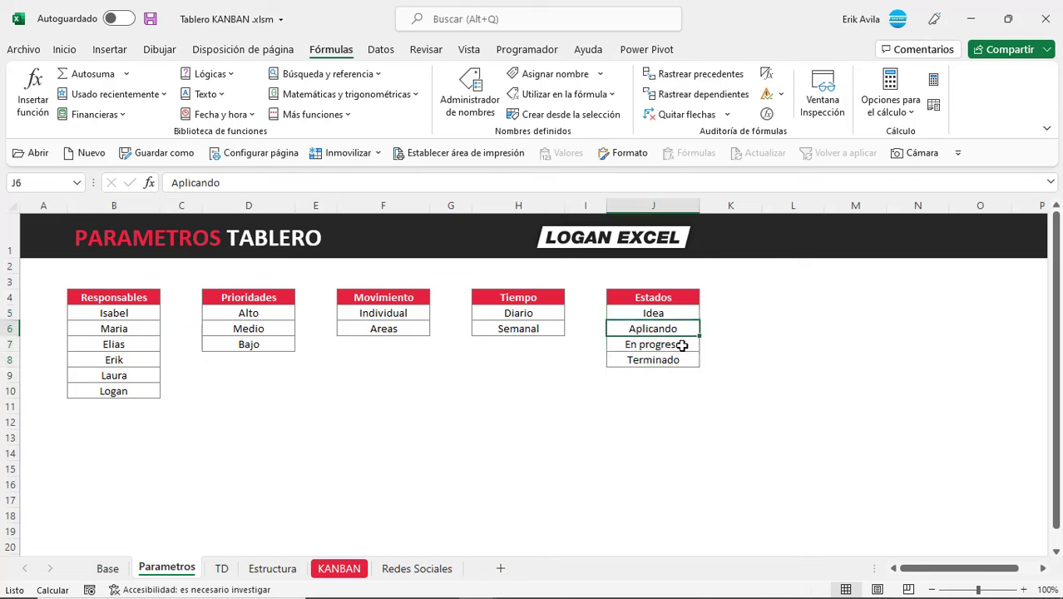
pyautogui.click(686, 345)
pyautogui.click(684, 359)
pyautogui.moveTo(678, 313); pyautogui.dragTo(680, 357)
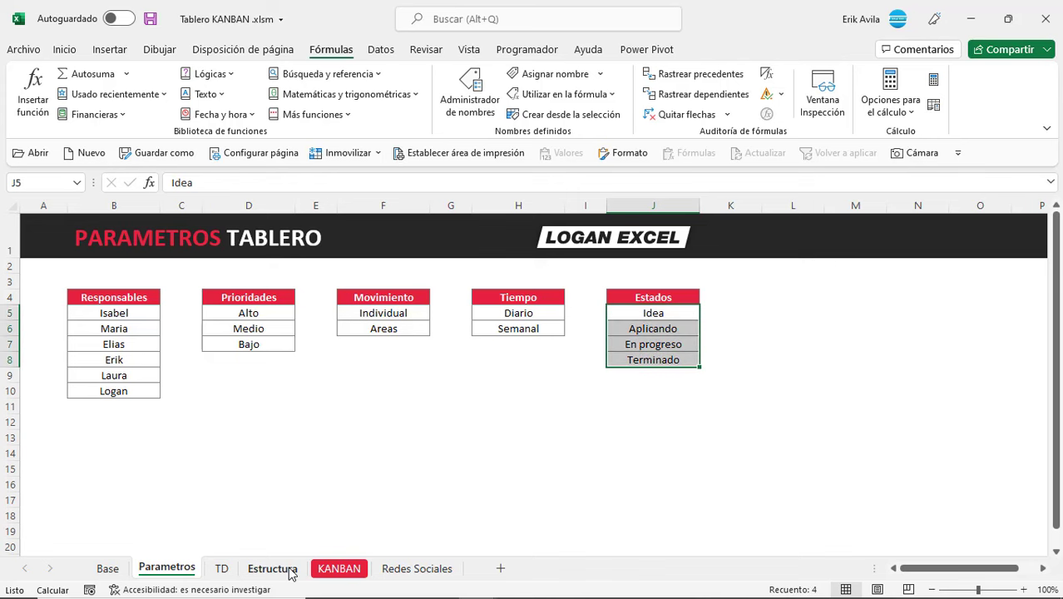
# Step: Examine the empty heading row above the card columns on the KANBAN sheet, starting at E10, and return to the Estructura sheet
pyautogui.click(338, 568)
pyautogui.scroll(-2, 344, 484)
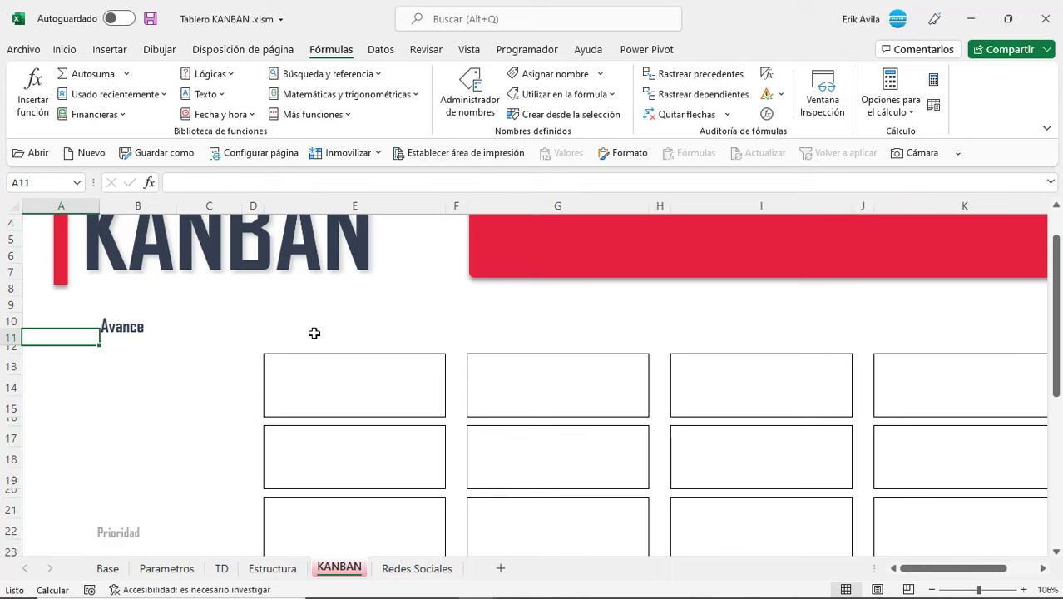
pyautogui.moveTo(349, 325); pyautogui.dragTo(946, 325)
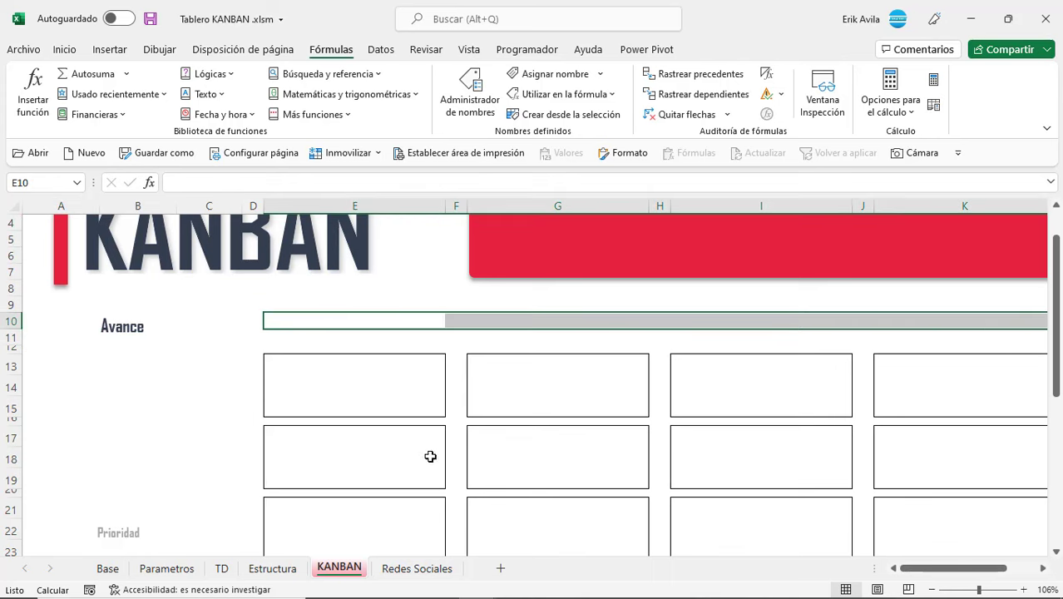
pyautogui.click(242, 569)
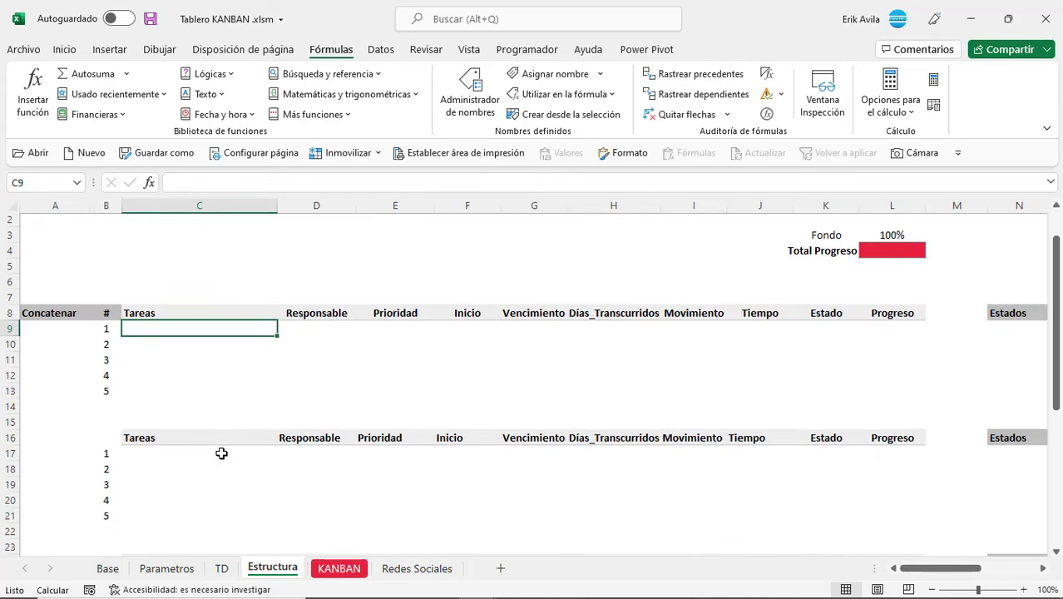
# Step: Examine the four empty numbered tables stacked down the Estructura sheet, from row 8 to row 37
pyautogui.scroll(-3, 220, 394)
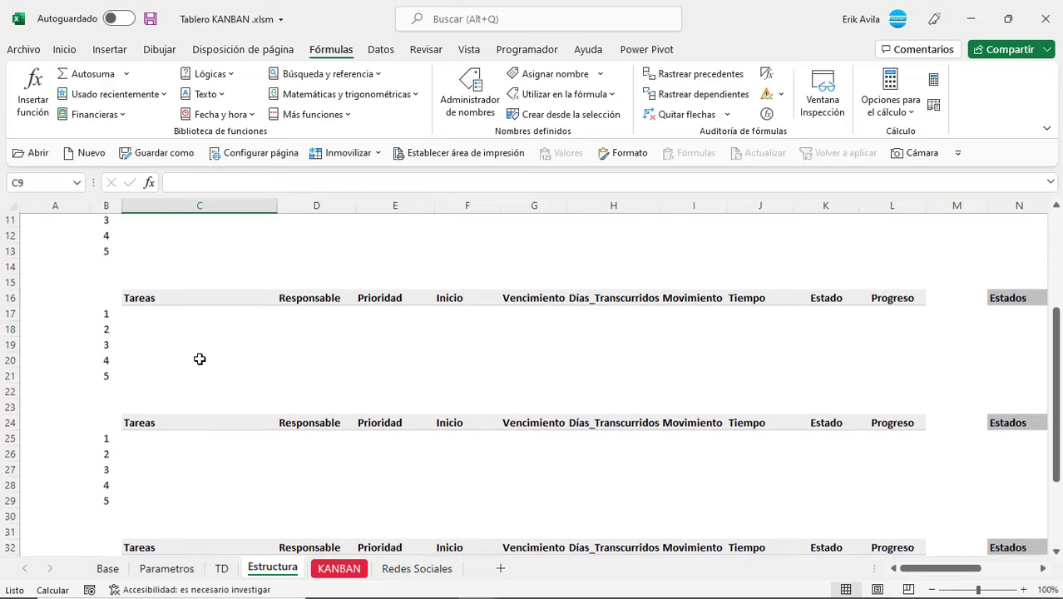
pyautogui.click(208, 330)
pyautogui.scroll(-2, 228, 365)
pyautogui.moveTo(228, 357); pyautogui.dragTo(244, 433)
pyautogui.scroll(-2, 241, 430)
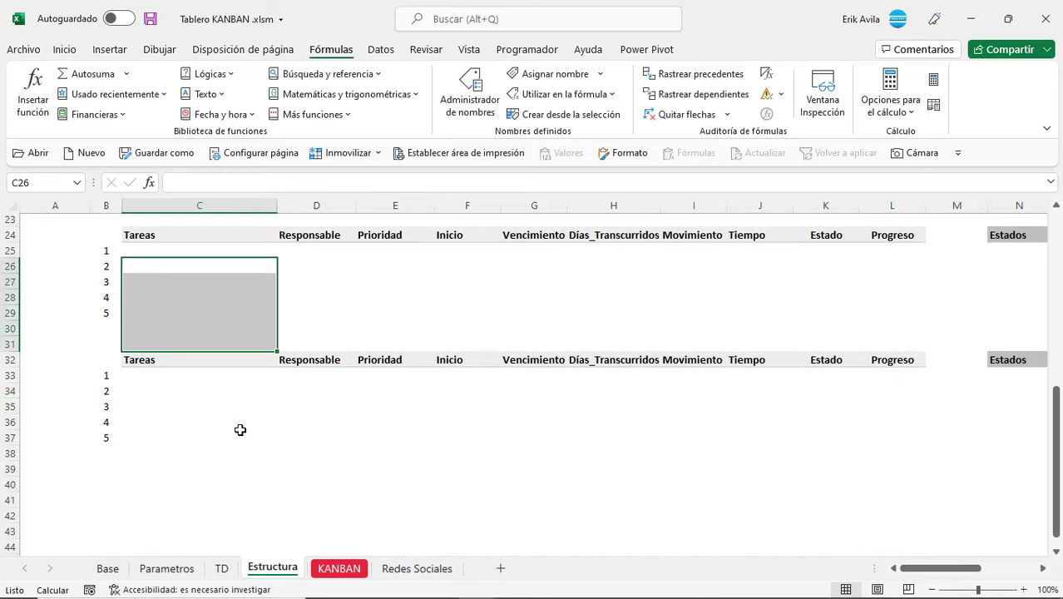
pyautogui.moveTo(218, 388); pyautogui.dragTo(230, 451)
pyautogui.scroll(7, 231, 451)
pyautogui.click(159, 388)
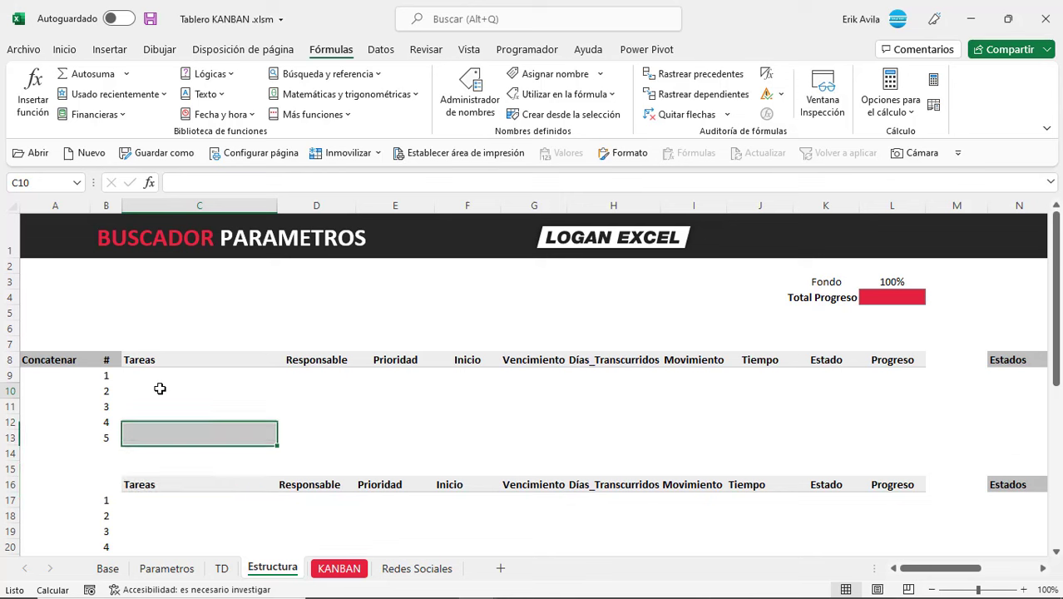
pyautogui.click(347, 448)
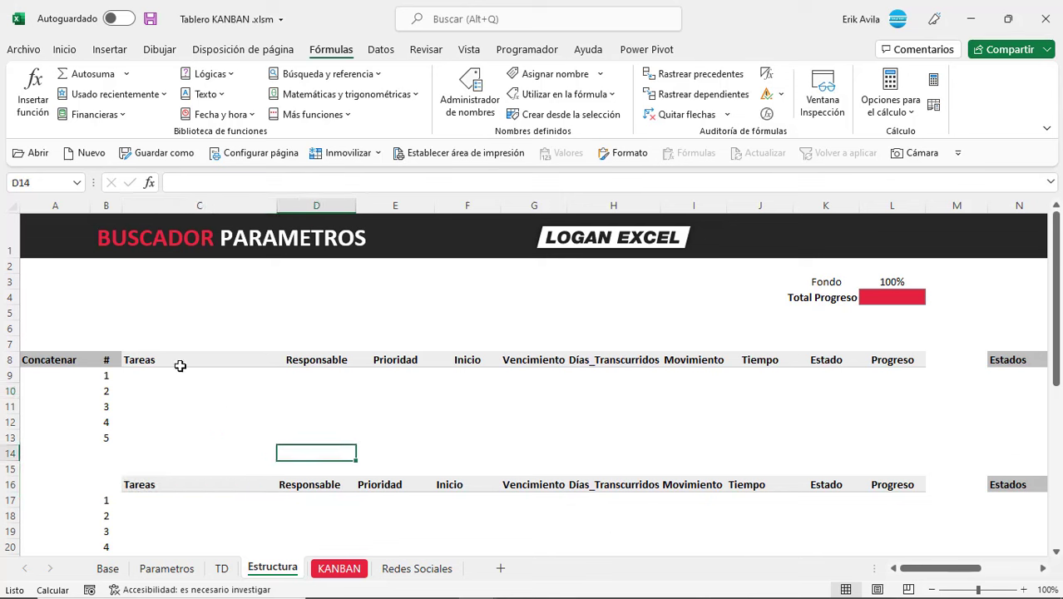
# Step: Review the first table's Concatenar and # columns, its headings from Tareas to Progreso, and its body range C9:L13
pyautogui.moveTo(74, 365); pyautogui.dragTo(110, 448)
pyautogui.click(129, 439)
pyautogui.click(78, 360)
pyautogui.moveTo(137, 359); pyautogui.dragTo(919, 365)
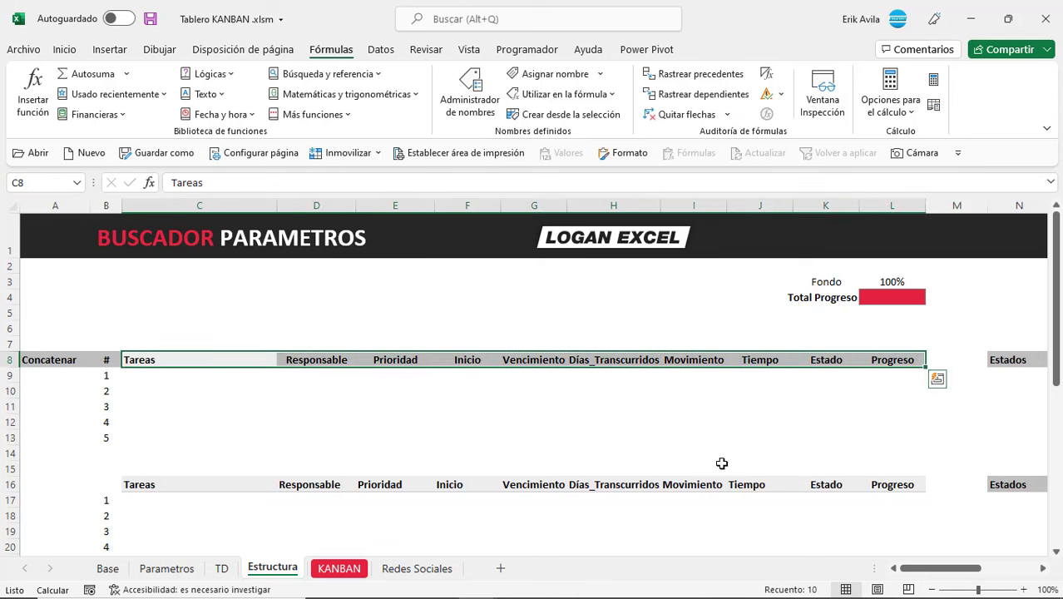
pyautogui.click(220, 408)
pyautogui.moveTo(175, 375); pyautogui.dragTo(907, 431)
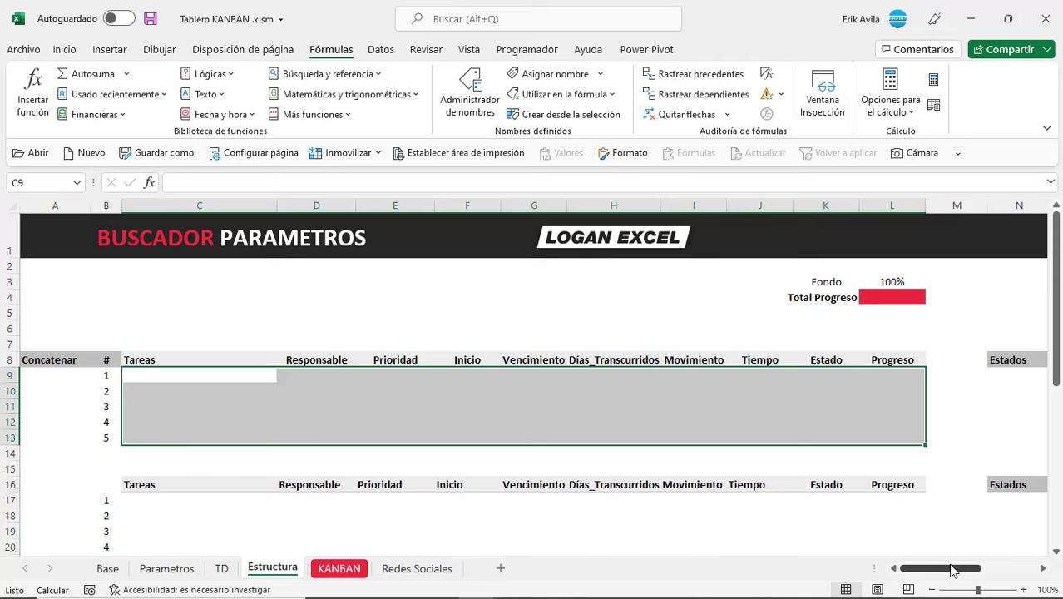
# Step: Inspect the Estados and Conteo cells beside each table on the Estructura sheet, starting at N9
pyautogui.moveTo(952, 568); pyautogui.dragTo(980, 568)
pyautogui.click(686, 376)
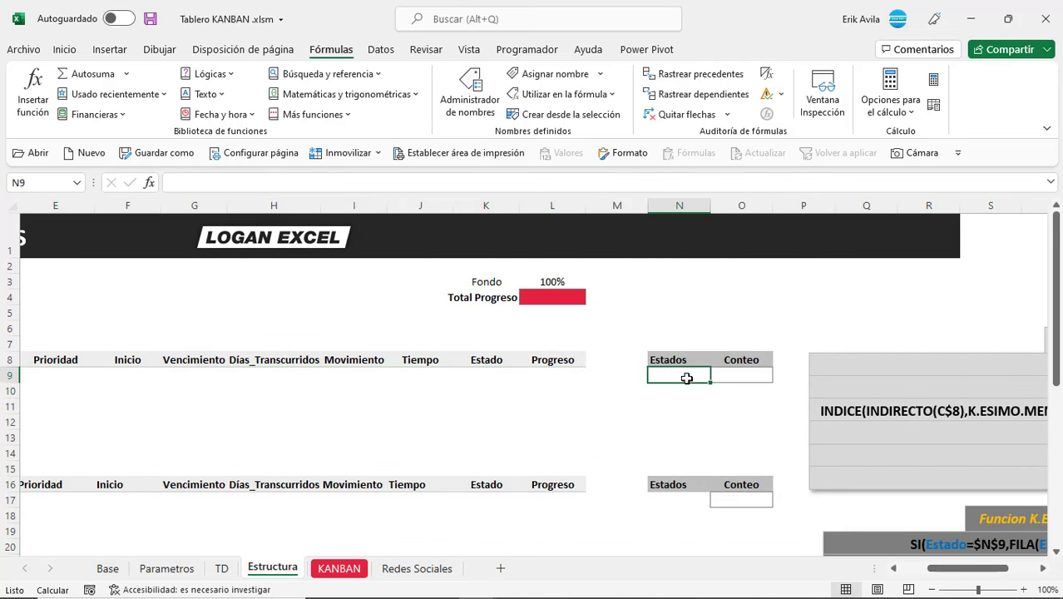
pyautogui.click(656, 407)
pyautogui.scroll(-2, 689, 373)
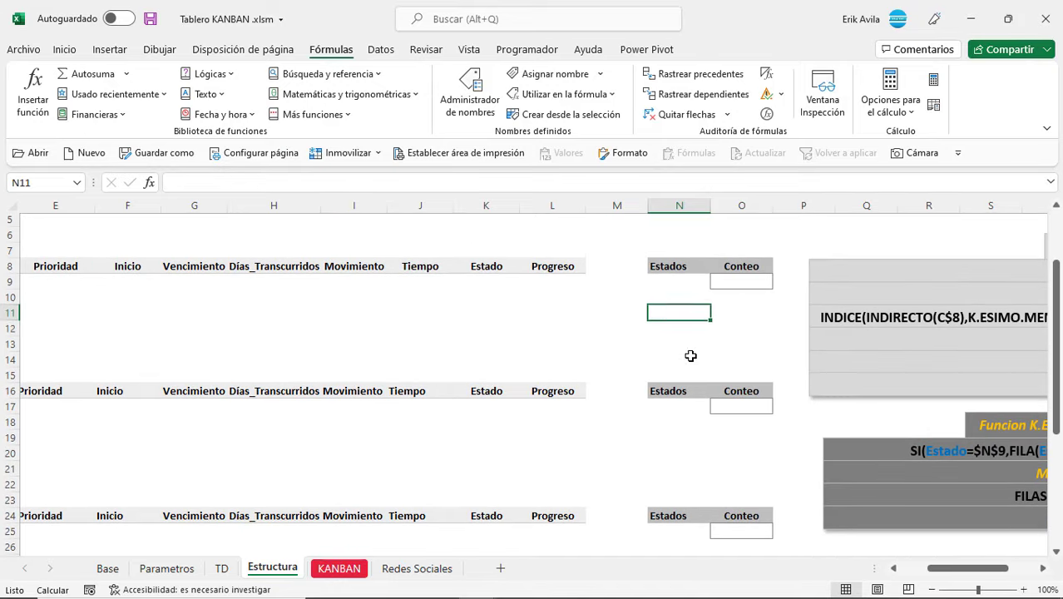
pyautogui.click(690, 331)
pyautogui.click(687, 281)
pyautogui.scroll(2, 684, 336)
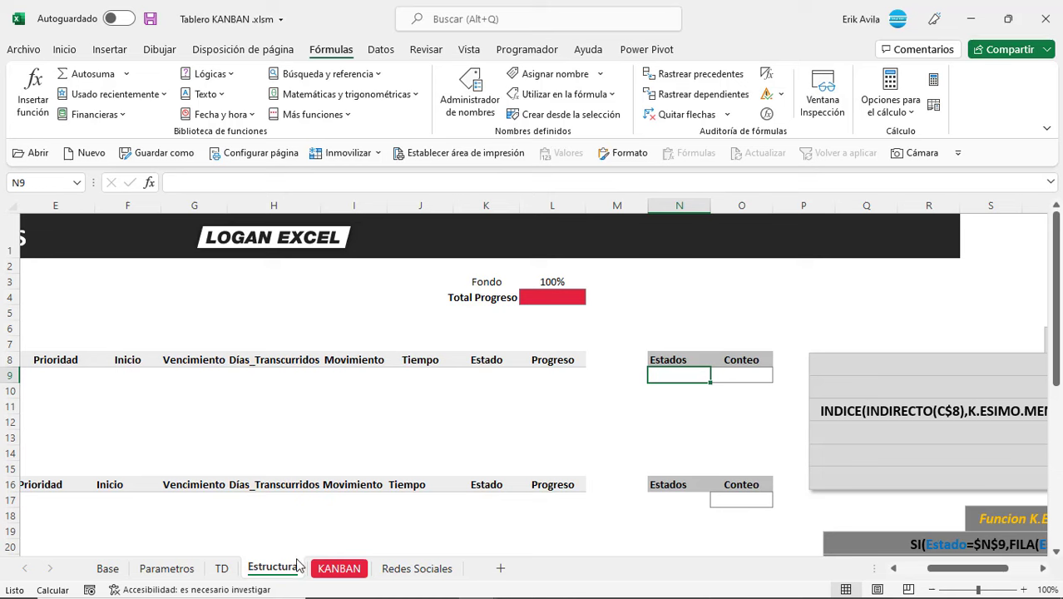
# Step: Copy the status Idea from the Estados list on Parametros into cell N9 of the Estructura sheet
pyautogui.click(169, 568)
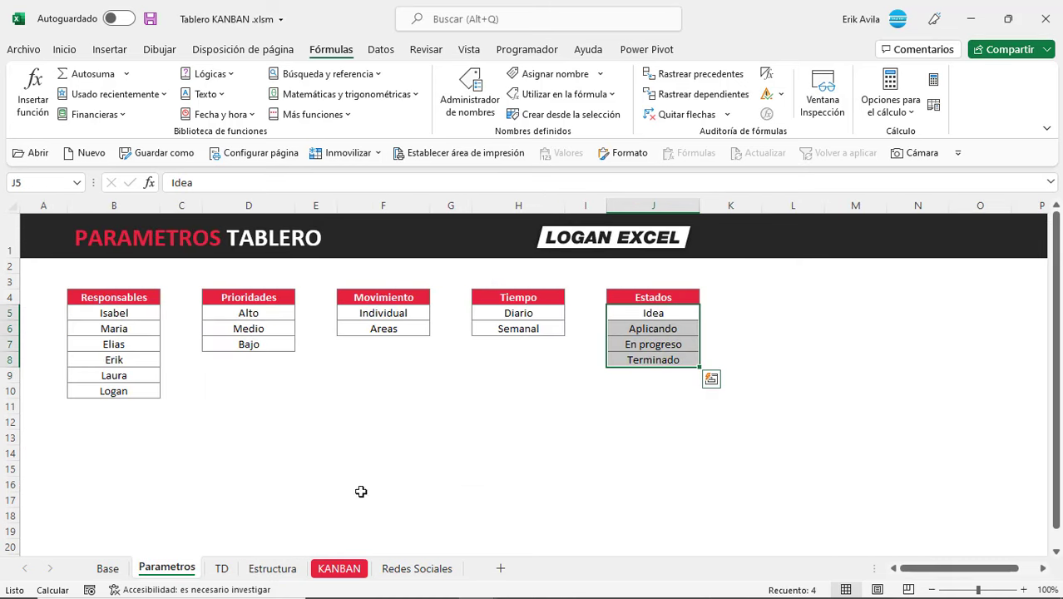
pyautogui.click(644, 316)
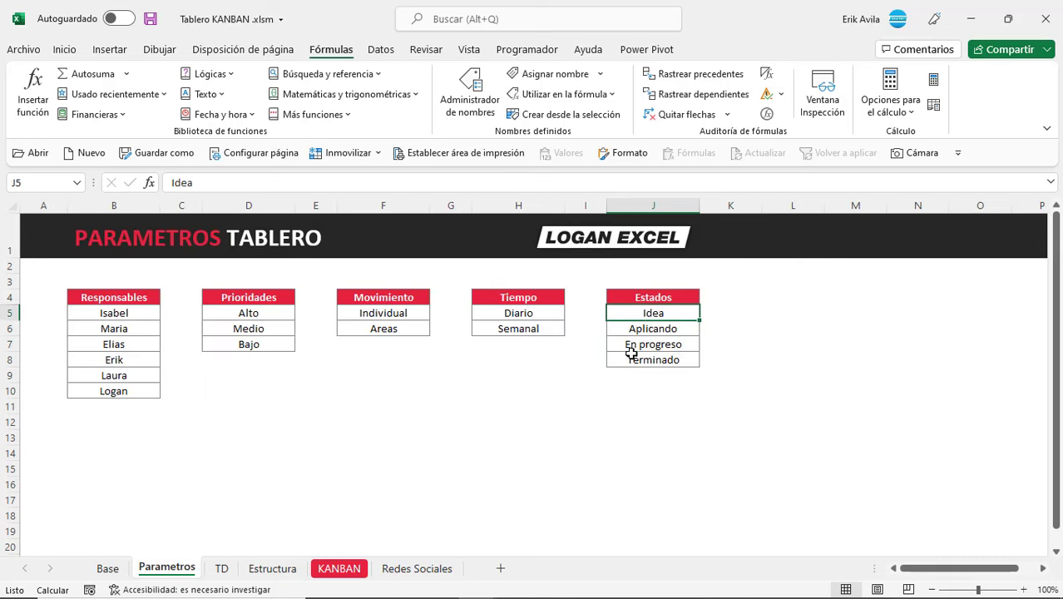
pyautogui.click(272, 568)
pyautogui.click(671, 375)
pyautogui.hotkey('ctrl', 'v')
# Step: Enter =CONTAR.SI(Estado,N9) in Conteo cell O9 to count the tasks with the first table's status
pyautogui.click(731, 375)
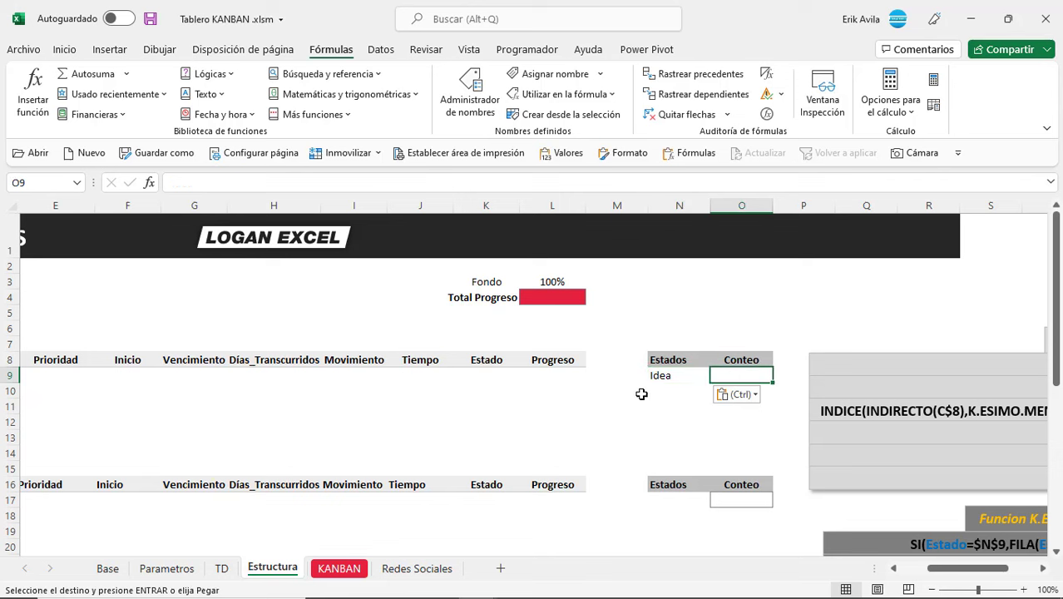
pyautogui.press('Escape')
pyautogui.write('=CONTAR.SI(')
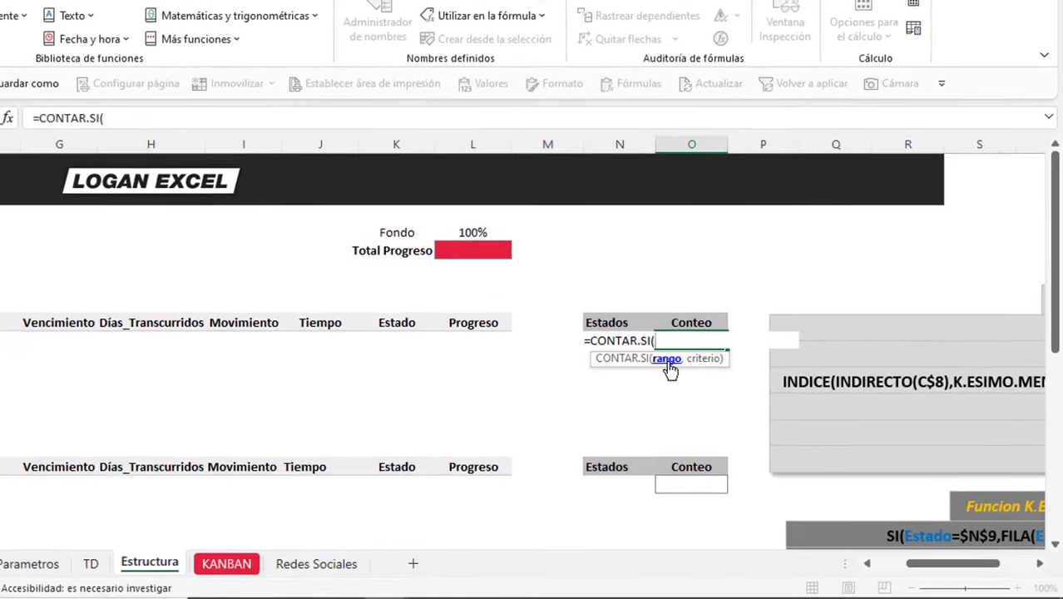
pyautogui.write('Eat')
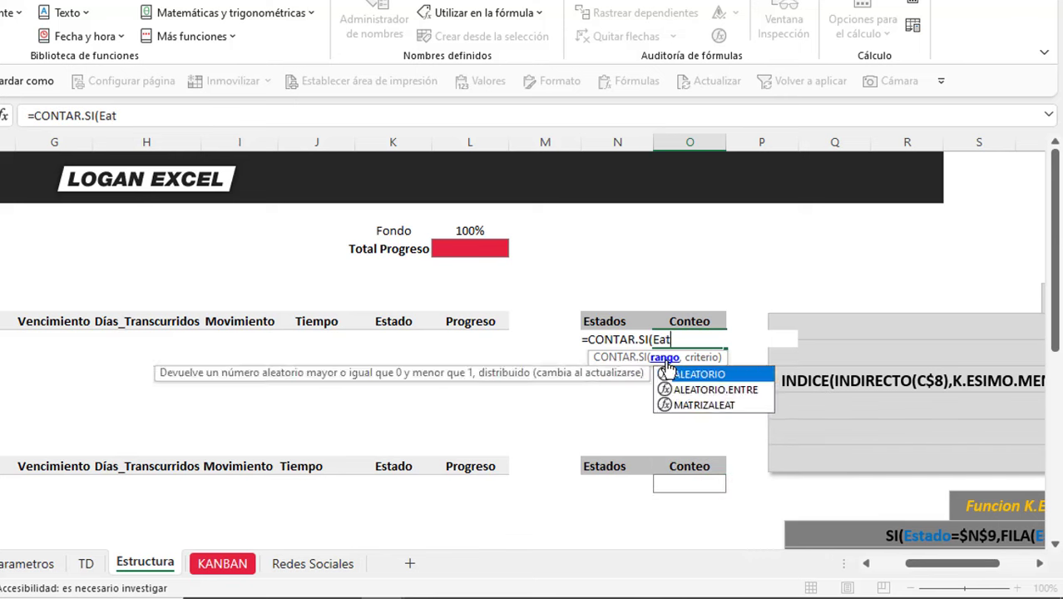
pyautogui.press('BackSpace')
pyautogui.press('BackSpace')
pyautogui.write('stado')
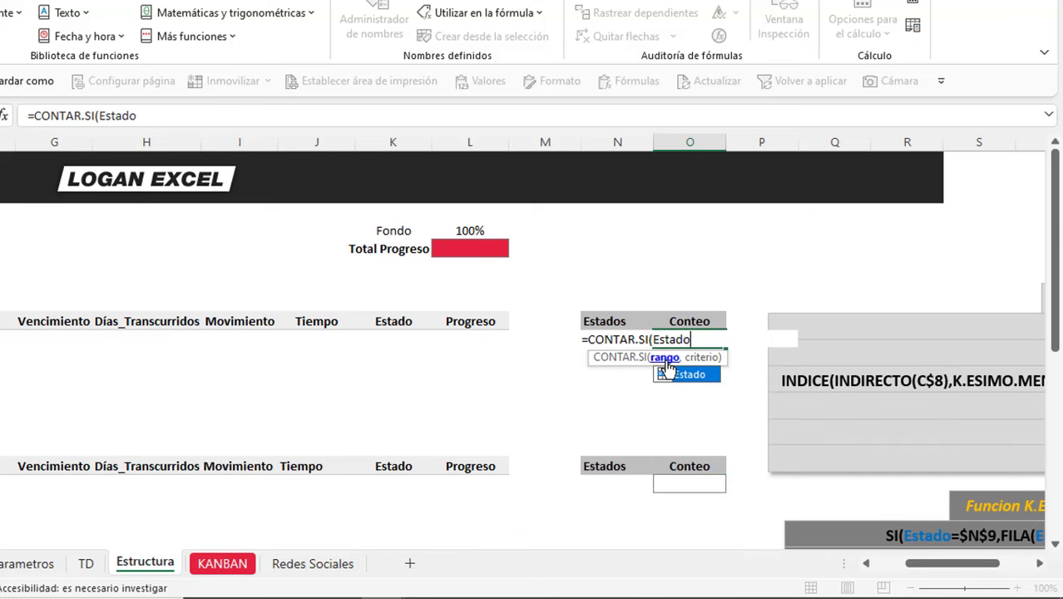
pyautogui.doubleClick(679, 377)
pyautogui.write(',')
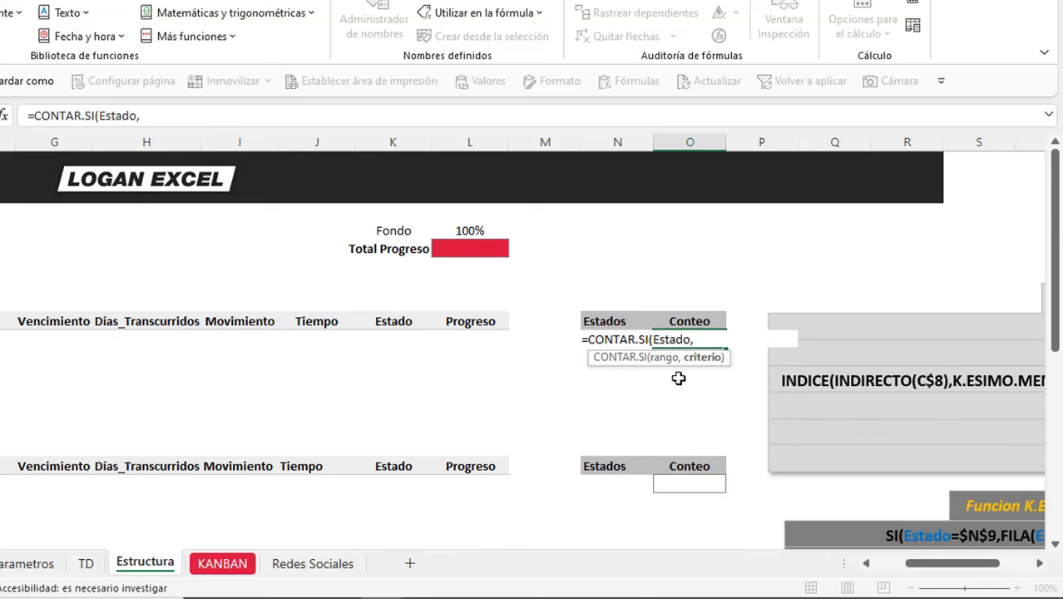
pyautogui.click(591, 375)
pyautogui.press('Up')
pyautogui.press('Up')
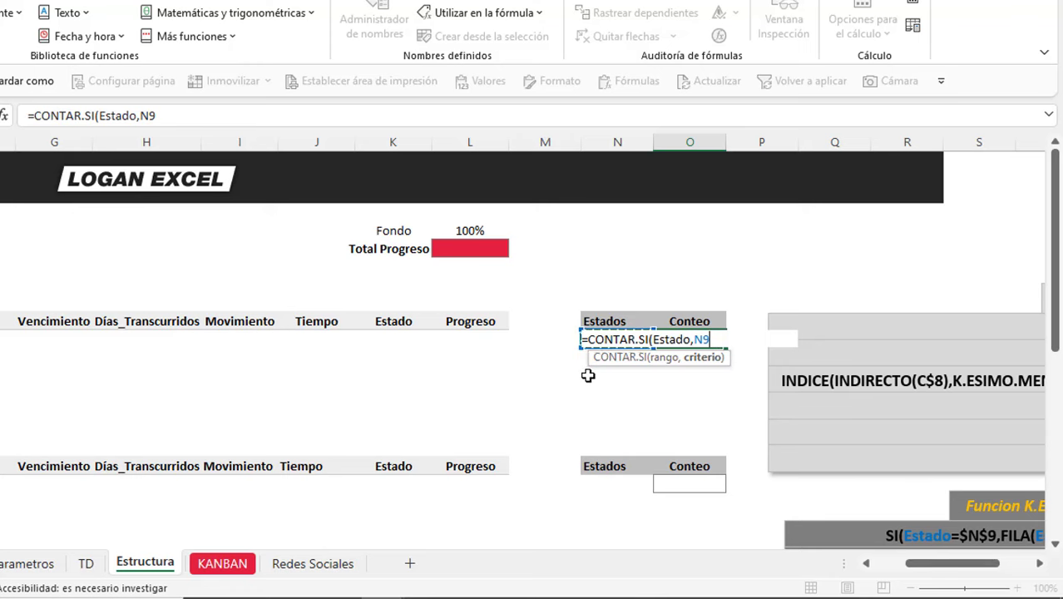
pyautogui.write(')')
pyautogui.hotkey('ctrl', 'Return')
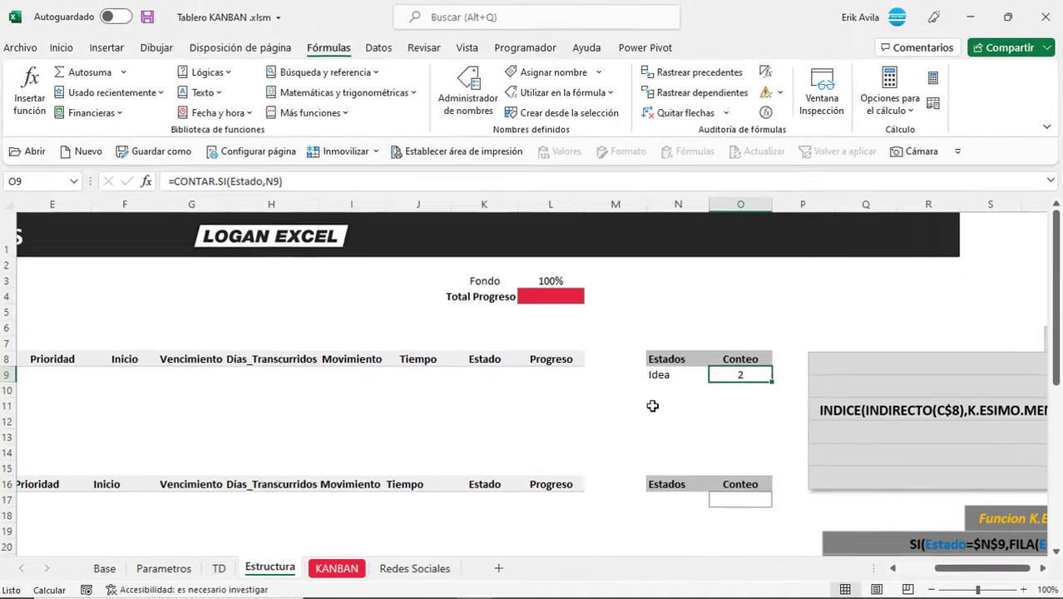
pyautogui.press('F2')
pyautogui.press('Escape')
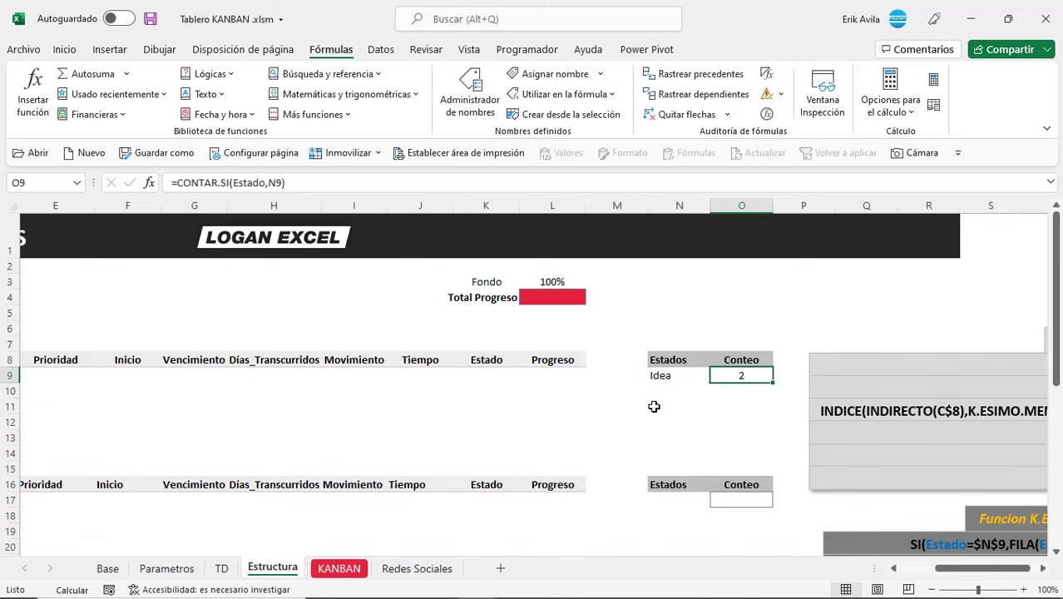
# Step: Copy the status Aplicando from the Parametros list into cell N17, beside the second table on Estructura
pyautogui.press('Left')
pyautogui.press('Right')
pyautogui.hotkey('shift', 'Left')
pyautogui.press('Escape')
pyautogui.press('Left')
pyautogui.scroll(-1, 654, 406)
pyautogui.click(192, 571)
pyautogui.click(657, 329)
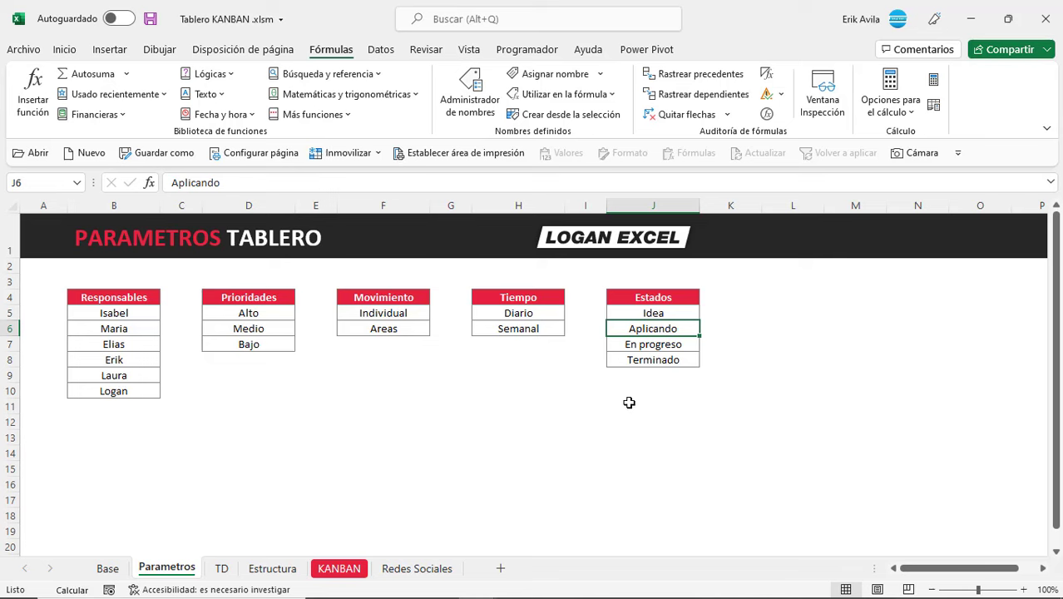
pyautogui.hotkey('ctrl', 'c')
pyautogui.click(272, 568)
pyautogui.hotkey('ctrl', 'v')
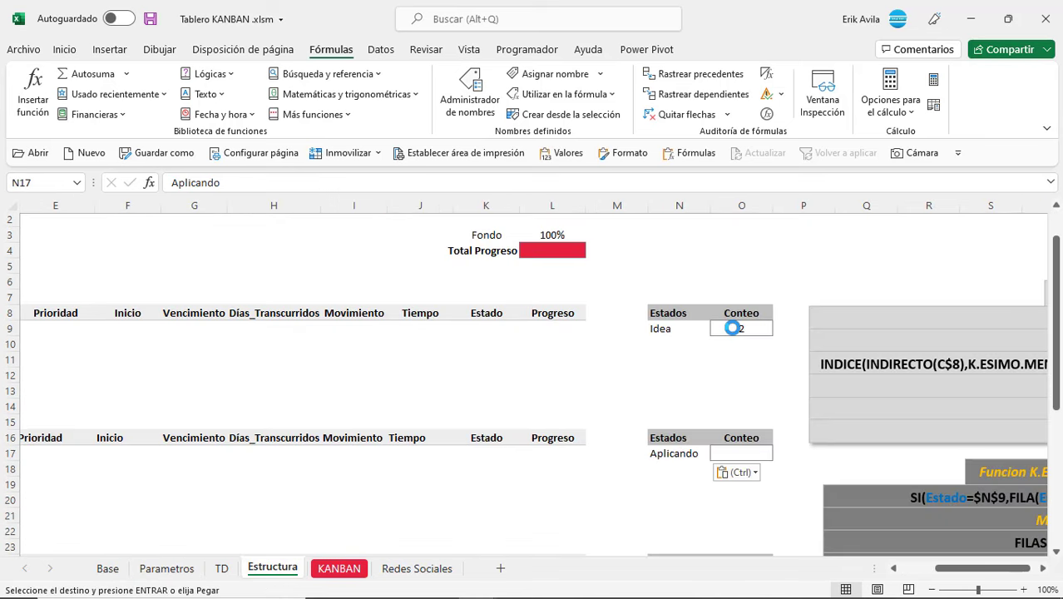
# Step: Copy the count formula from O9 to O17 and check that it refers to N17
pyautogui.click(735, 332)
pyautogui.hotkey('ctrl', 'c')
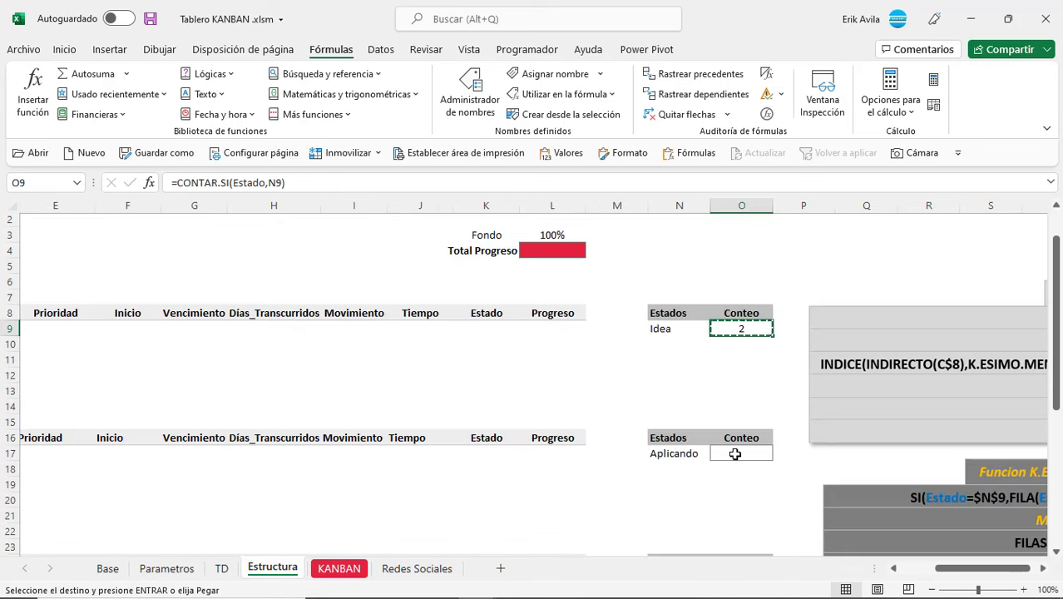
pyautogui.click(735, 453)
pyautogui.scroll(-1, 735, 449)
pyautogui.hotkey('ctrl', 'v')
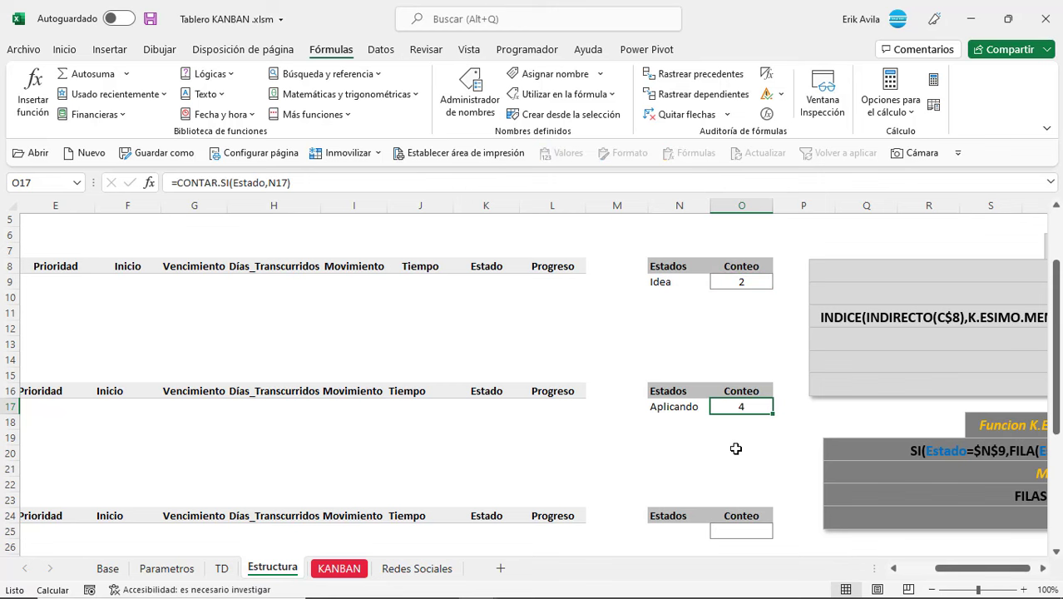
pyautogui.doubleClick(733, 411)
pyautogui.press('Escape')
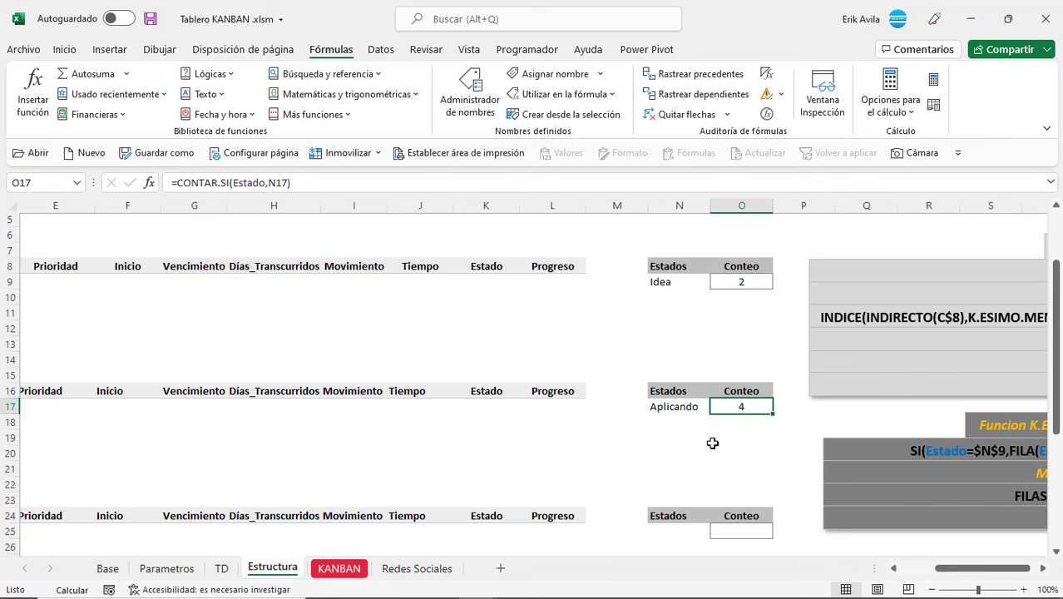
# Step: Copy the status En progreso from the Parametros list into cell N25, beside the third table on Estructura
pyautogui.scroll(-4, 705, 437)
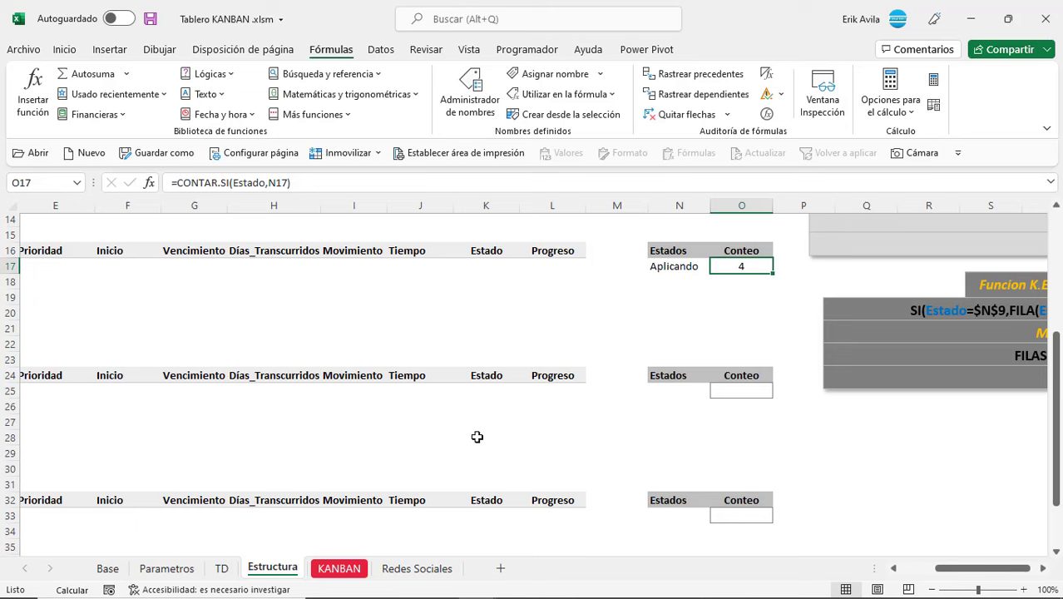
pyautogui.click(179, 571)
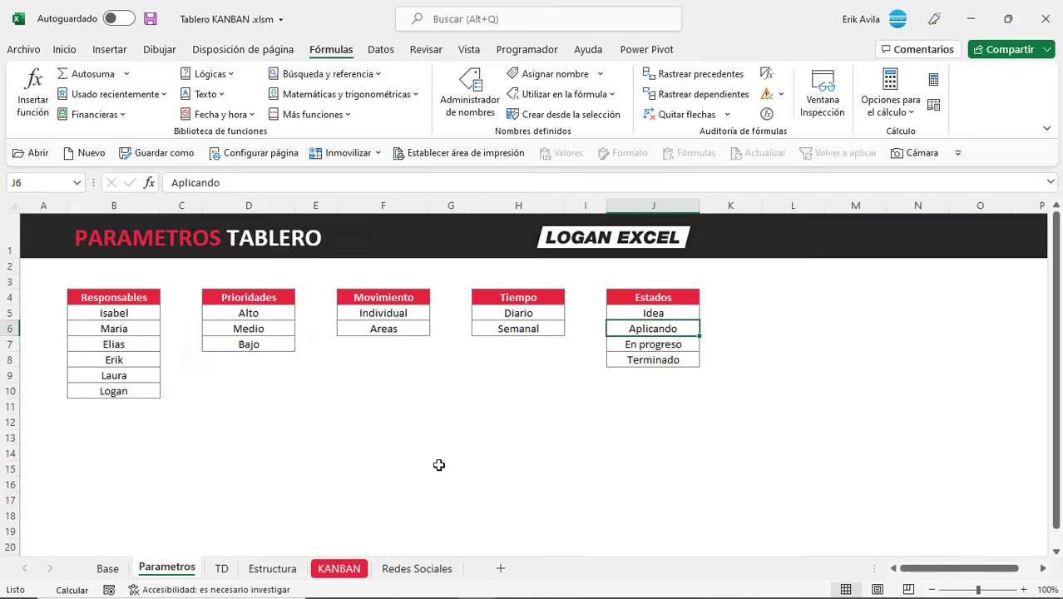
pyautogui.click(652, 350)
pyautogui.hotkey('ctrl', 'c')
pyautogui.click(273, 572)
pyautogui.rightClick(681, 345)
pyautogui.click(742, 238)
# Step: Copy the count formula from O17 to Conteo cell O25 for the third table
pyautogui.click(740, 223)
pyautogui.hotkey('ctrl', 'c')
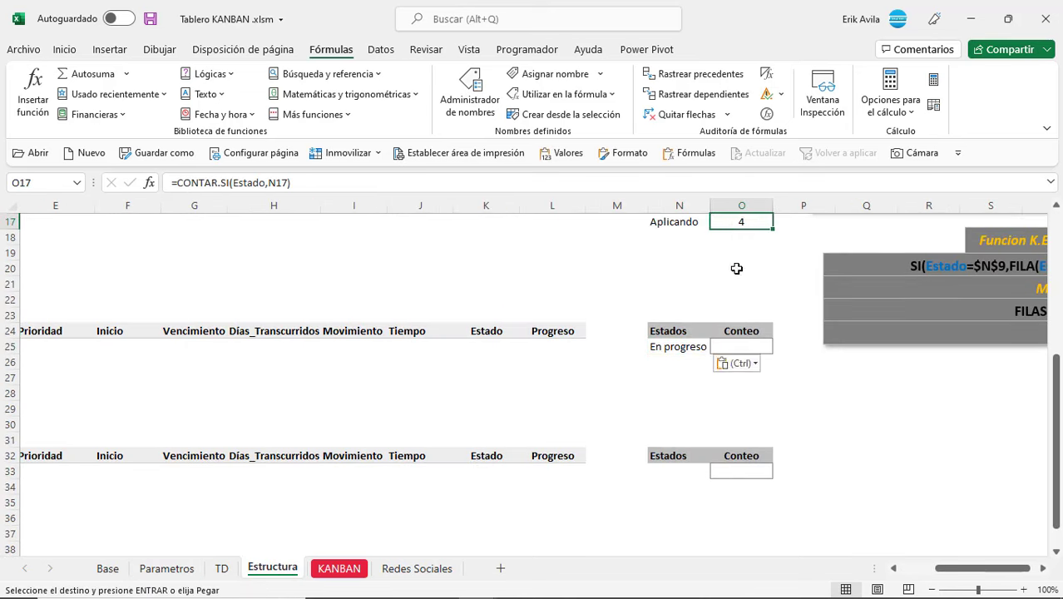
pyautogui.click(736, 343)
pyautogui.hotkey('ctrl', 'v')
# Step: Copy the status Terminado from the Parametros list into cell N33, beside the fourth table on Estructura
pyautogui.click(168, 569)
pyautogui.click(665, 359)
pyautogui.hotkey('ctrl', 'c')
pyautogui.click(275, 570)
pyautogui.rightClick(697, 471)
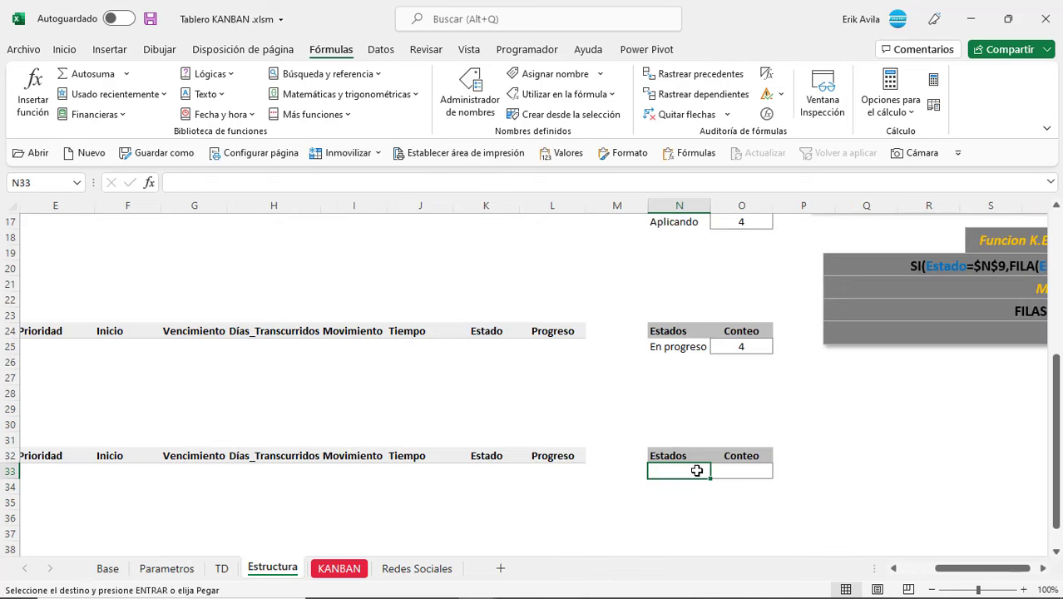
pyautogui.click(759, 116)
# Step: Copy the count formula from O25 to Conteo cell O33 for the fourth table
pyautogui.click(754, 348)
pyautogui.hotkey('ctrl', 'c')
pyautogui.click(745, 460)
pyautogui.click(745, 471)
pyautogui.press('Return')
pyautogui.scroll(5, 732, 445)
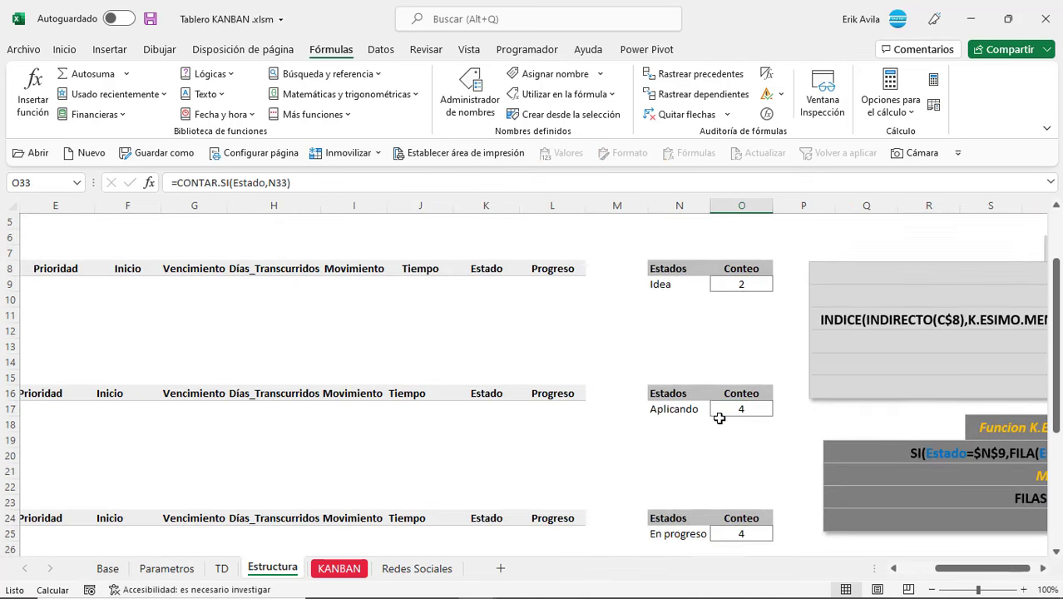
# Step: Return along the first table's heading row on Estructura to the Concatenar heading in A8
pyautogui.click(690, 364)
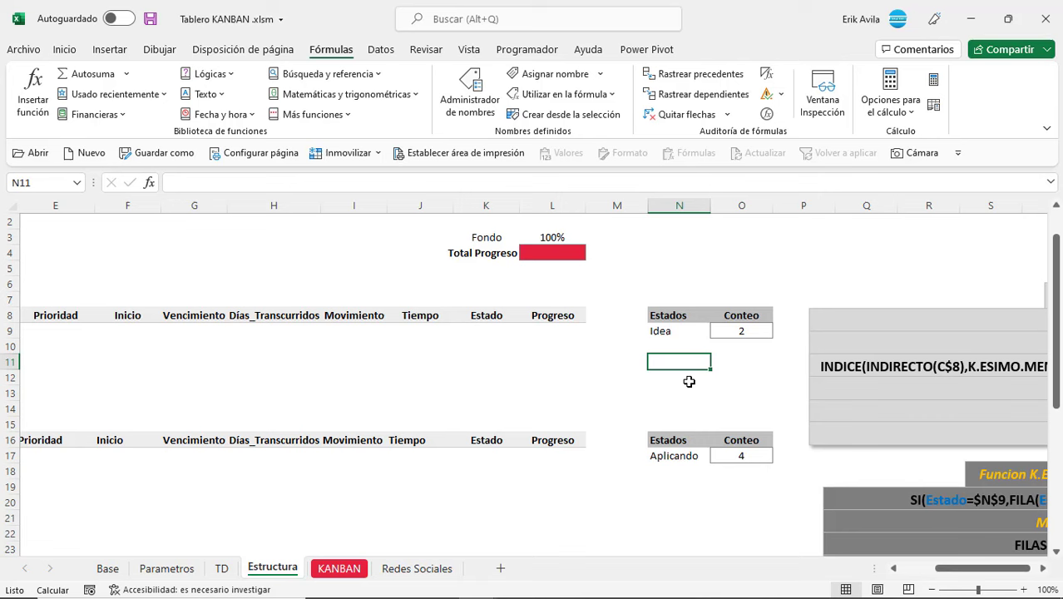
pyautogui.press('Left')
pyautogui.press('Left')
pyautogui.press('Up')
pyautogui.press('Up')
pyautogui.press('Left')
pyautogui.press('Up')
pyautogui.hotkey('ctrl', 'Left')
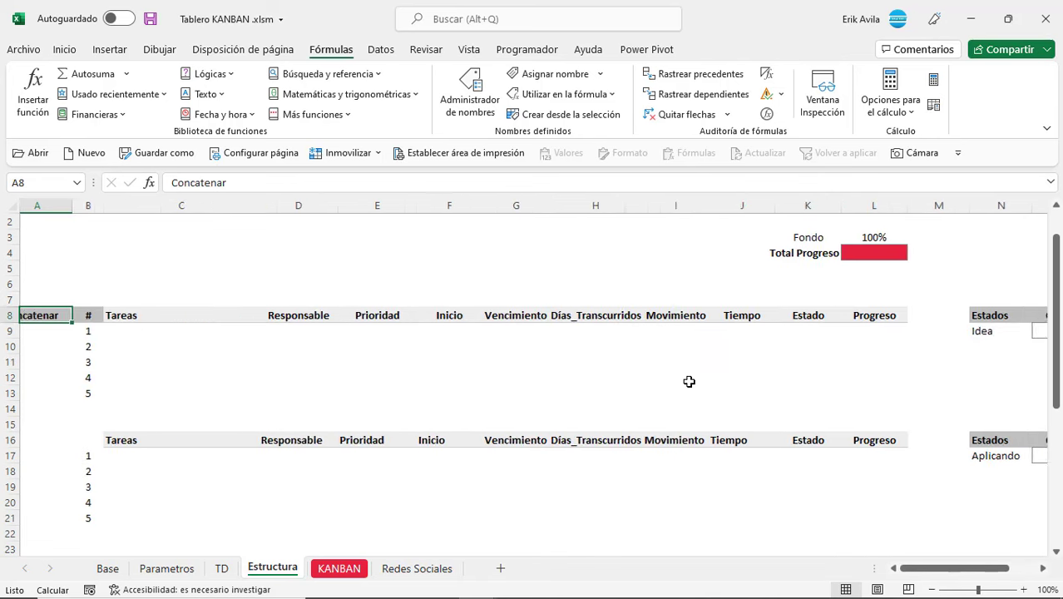
# Step: Compare the card slots in the KANBAN sheet's first column with the row numbers in B9:B13 on Estructura
pyautogui.click(284, 572)
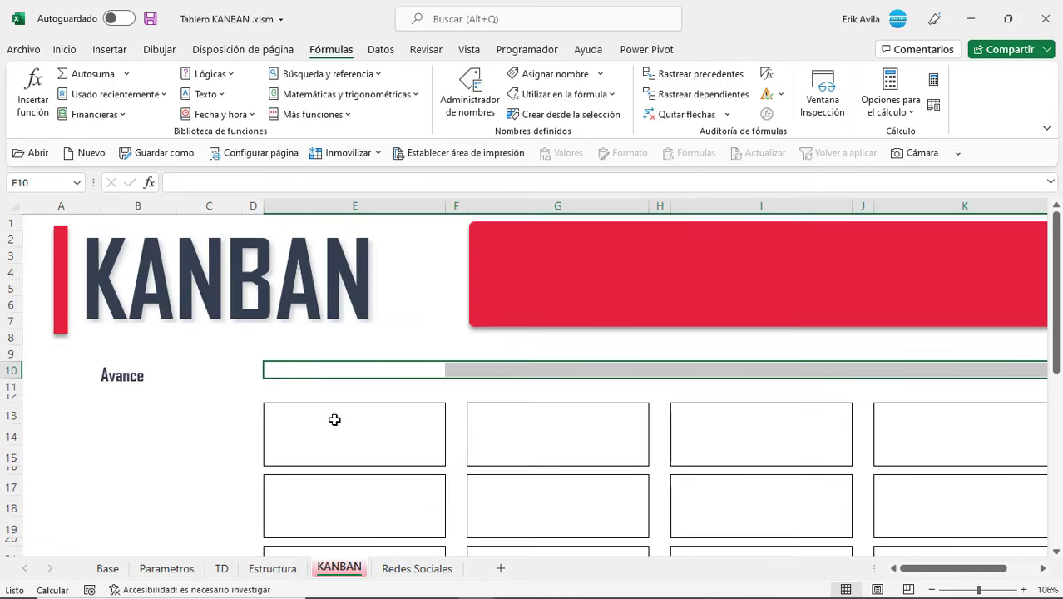
pyautogui.scroll(-4, 336, 419)
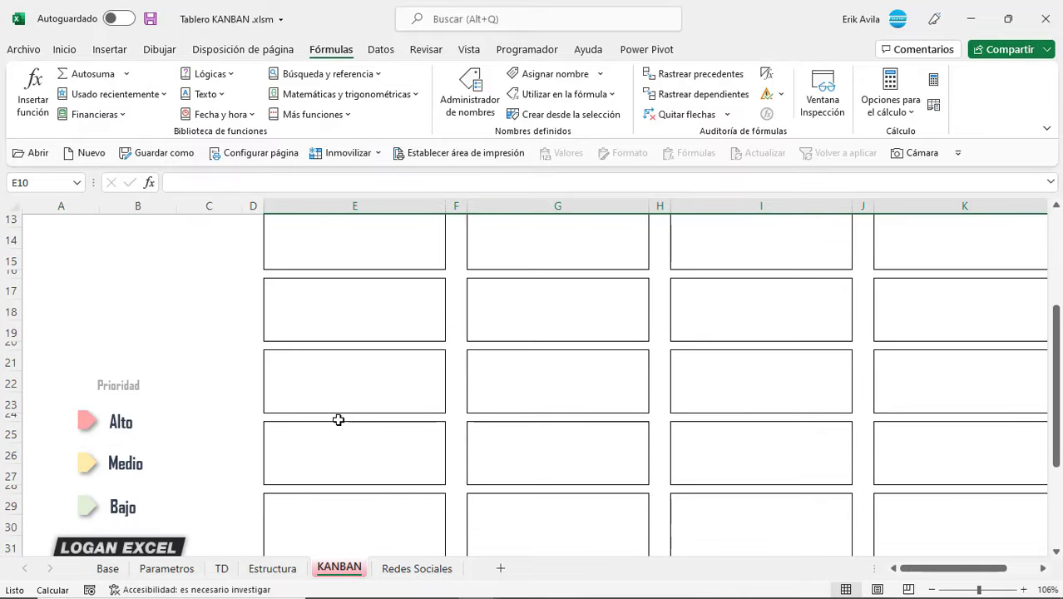
pyautogui.scroll(-1, 337, 419)
pyautogui.scroll(2, 338, 419)
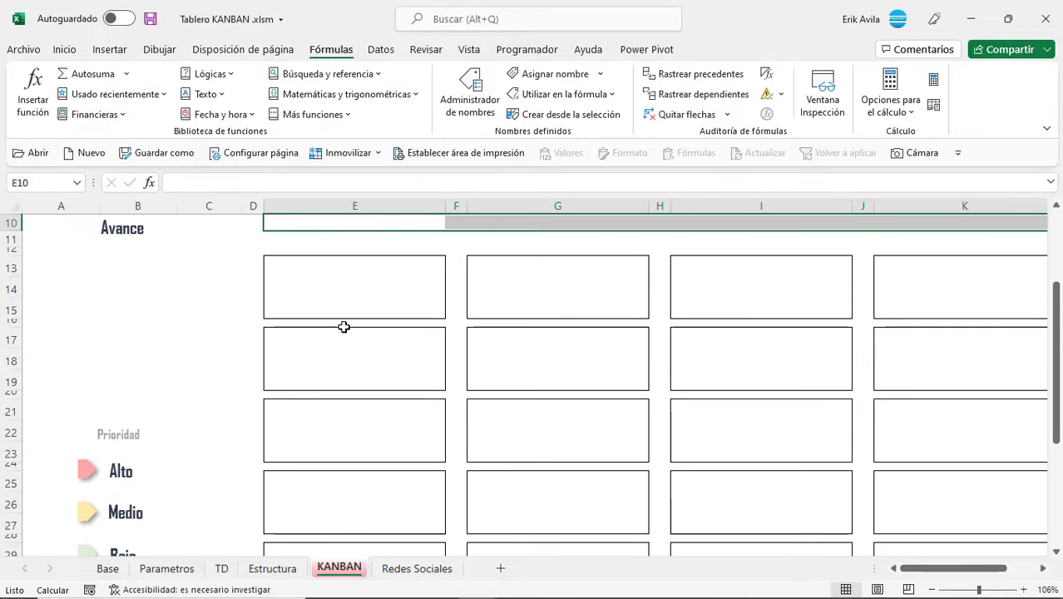
pyautogui.click(343, 296)
pyautogui.scroll(-1, 339, 349)
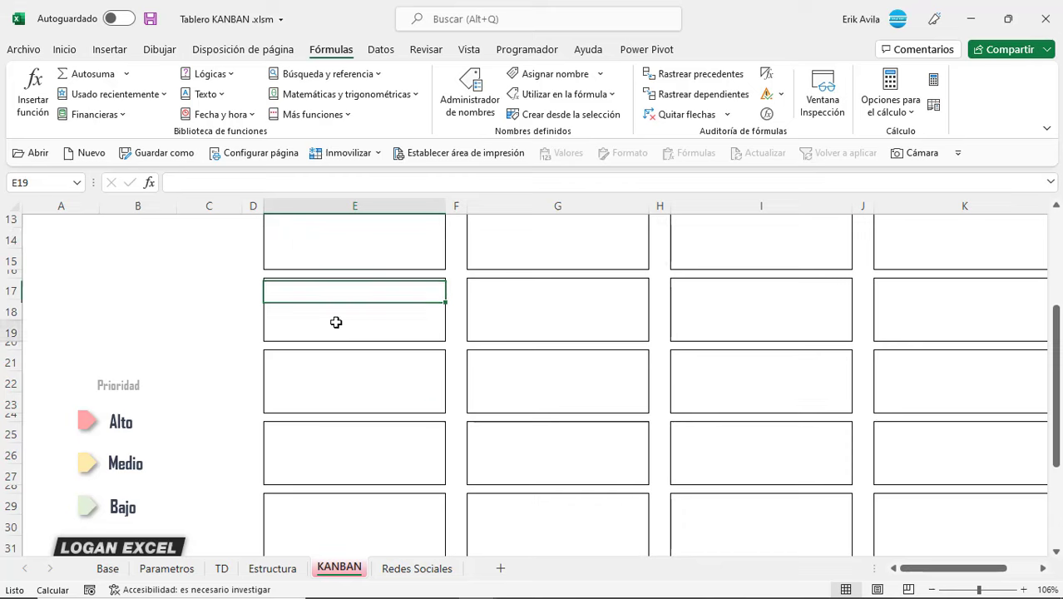
pyautogui.click(350, 396)
pyautogui.scroll(-1, 350, 396)
pyautogui.click(351, 401)
pyautogui.click(362, 461)
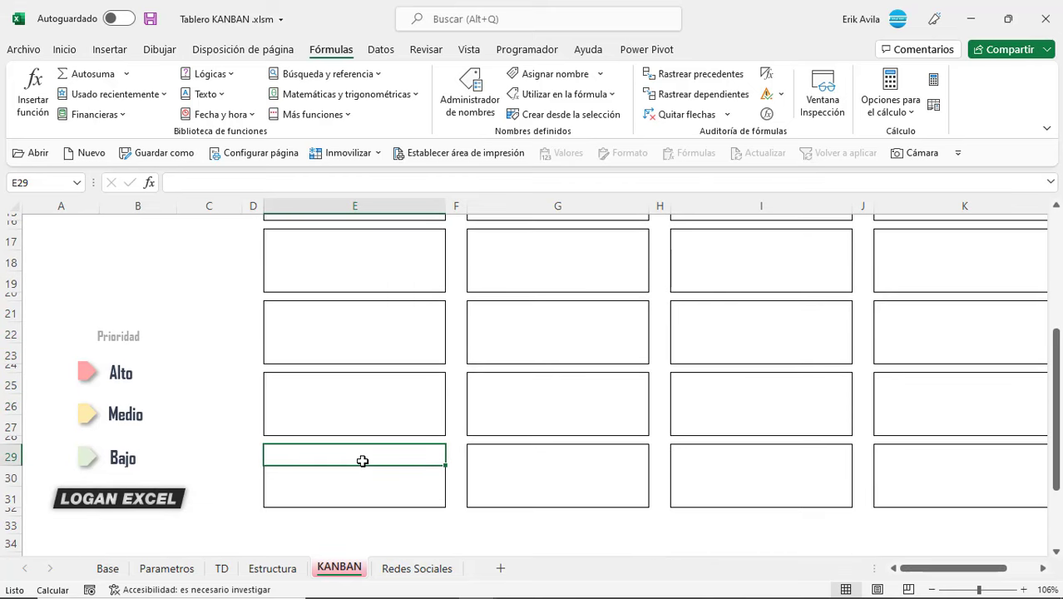
pyautogui.scroll(2, 363, 461)
pyautogui.click(275, 567)
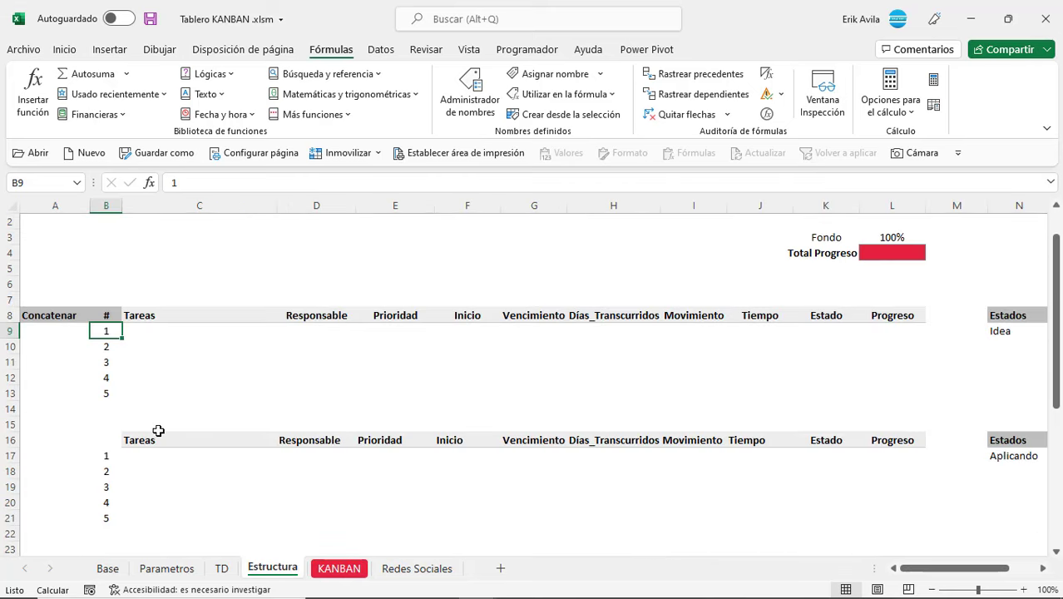
pyautogui.click(142, 392)
pyautogui.moveTo(106, 330); pyautogui.dragTo(106, 388)
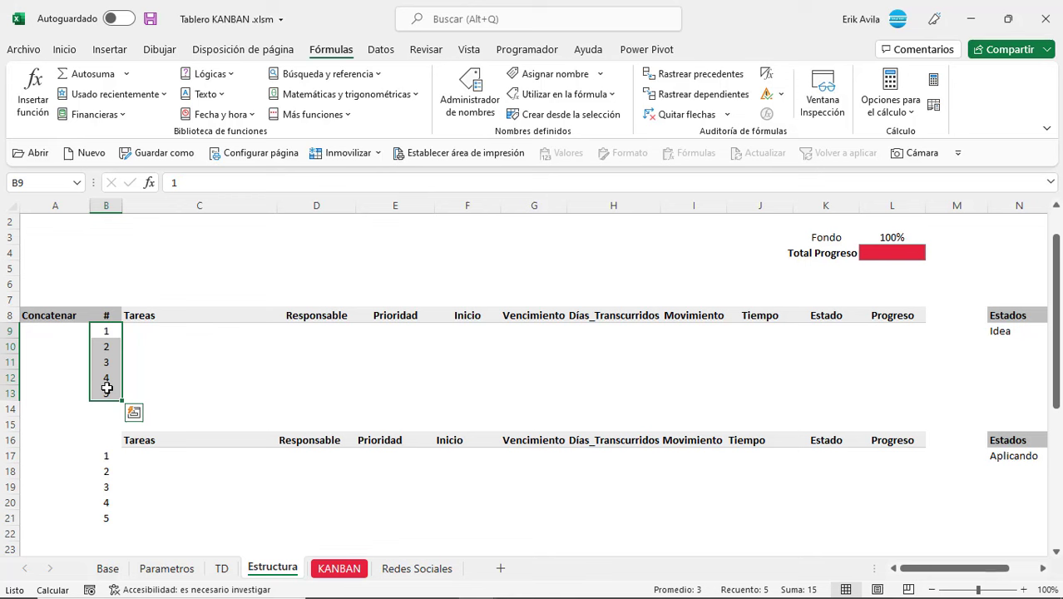
pyautogui.click(176, 344)
# Step: Enter the formula =N9&B9 in Concatenar cell A9 to join the status with the row number
pyautogui.click(63, 331)
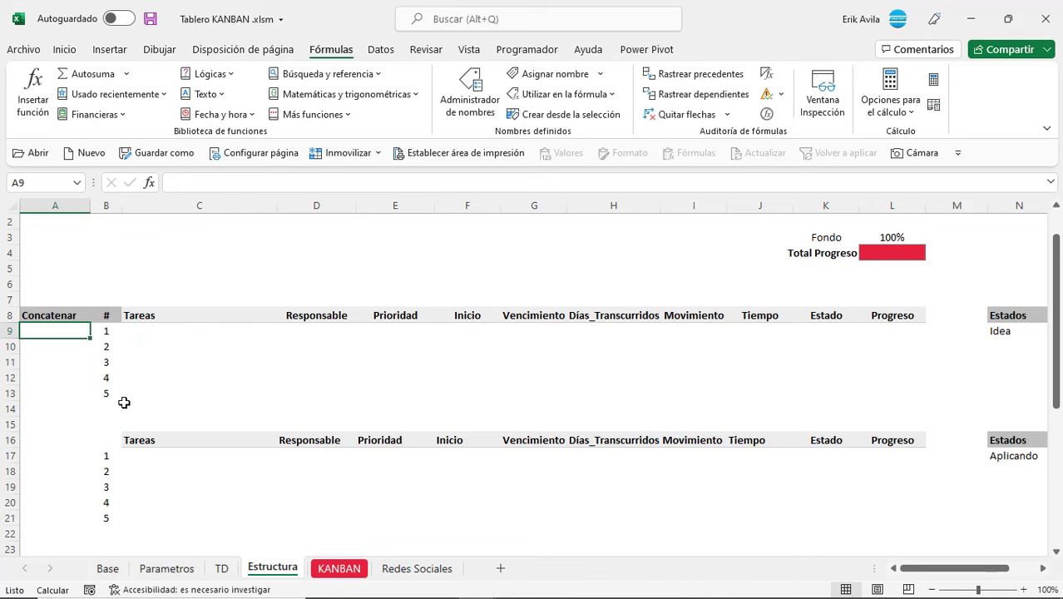
pyautogui.write('=')
pyautogui.click(1000, 330)
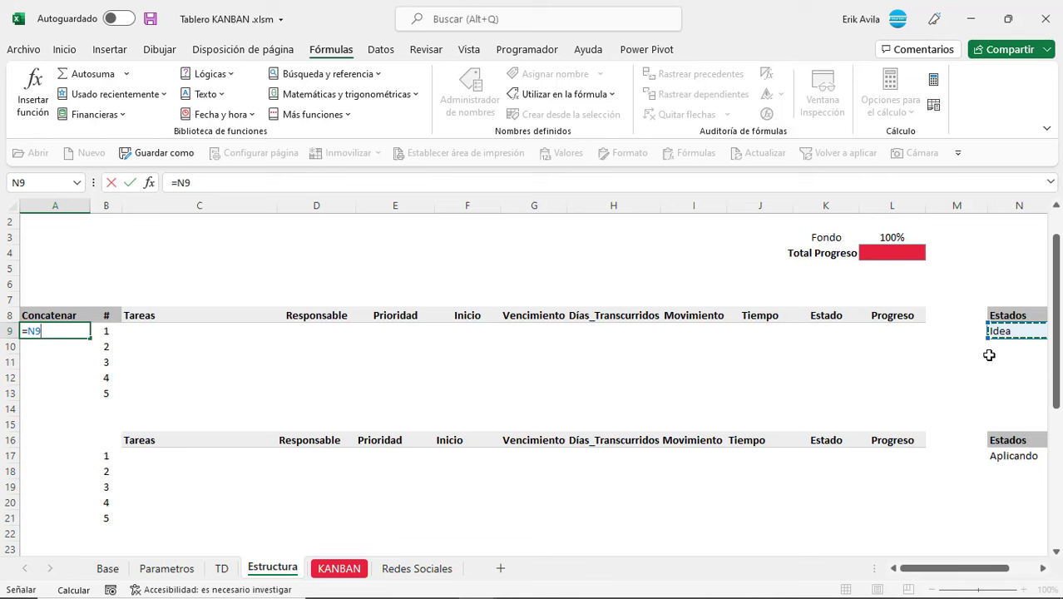
pyautogui.write('&')
pyautogui.click(109, 330)
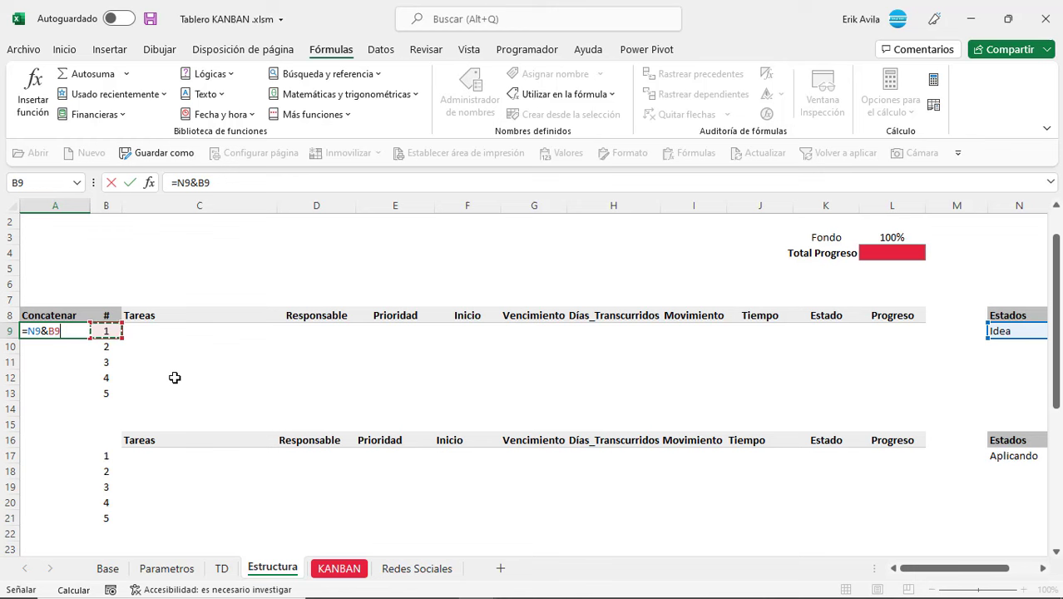
pyautogui.press('Return')
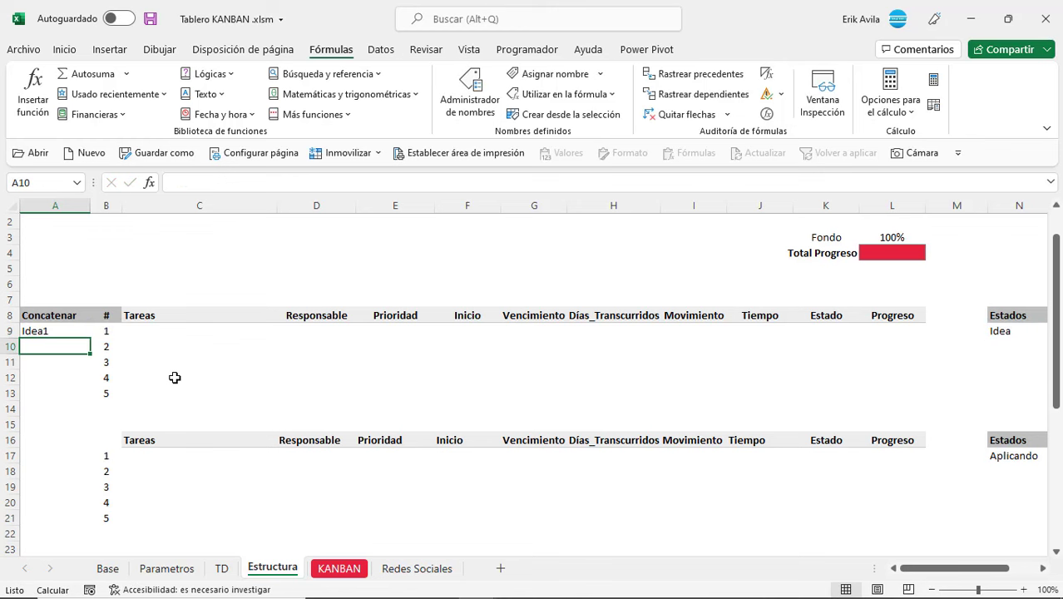
# Step: Copy the concatenation formula from A9 down through A13 in the first table
pyautogui.press('Up')
pyautogui.hotkey('ctrl', 'c')
pyautogui.hotkey('shift', 'Down')
pyautogui.hotkey('shift', 'Down')
pyautogui.hotkey('shift', 'Down')
pyautogui.hotkey('shift', 'Down')
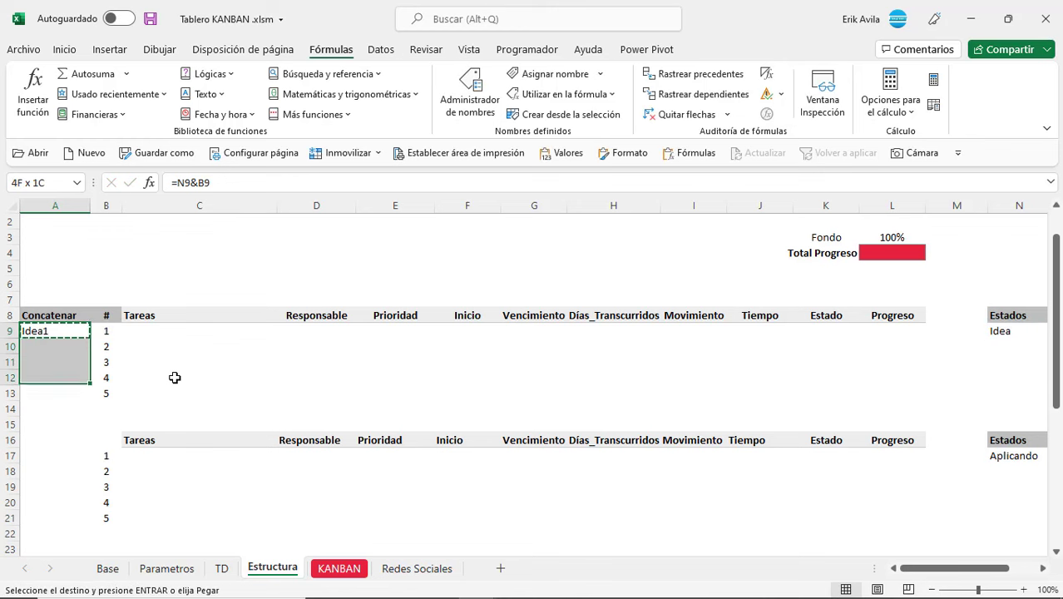
pyautogui.hotkey('ctrl', 'v')
pyautogui.press('Escape')
pyautogui.press('Down')
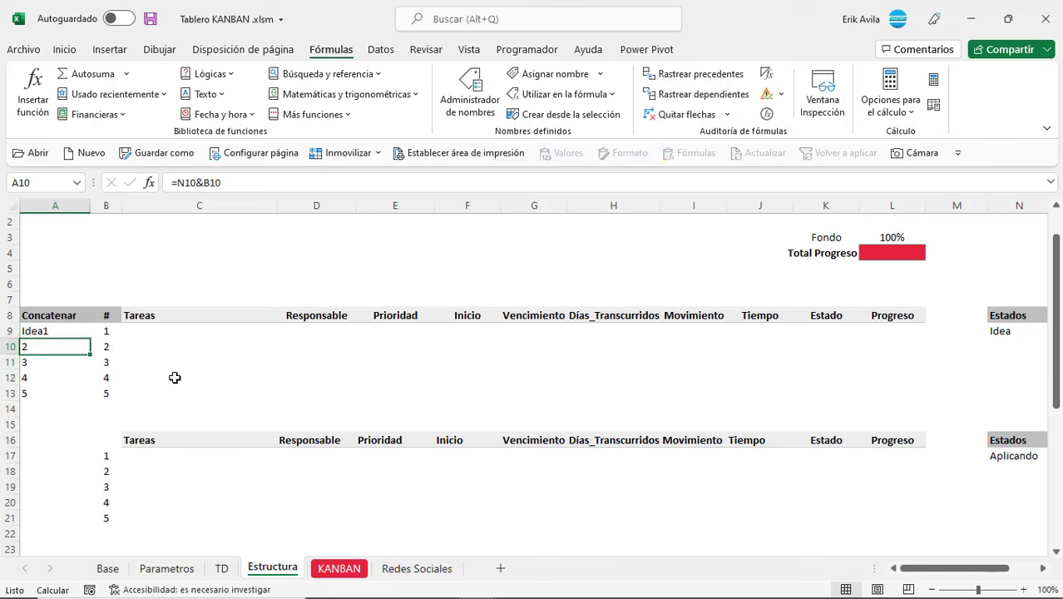
# Step: Inspect the cell references of the copied concatenation formulas in A10 through A13
pyautogui.press('F2')
pyautogui.press('Escape')
pyautogui.press('Down')
pyautogui.press('F2')
pyautogui.press('Escape')
pyautogui.press('Down')
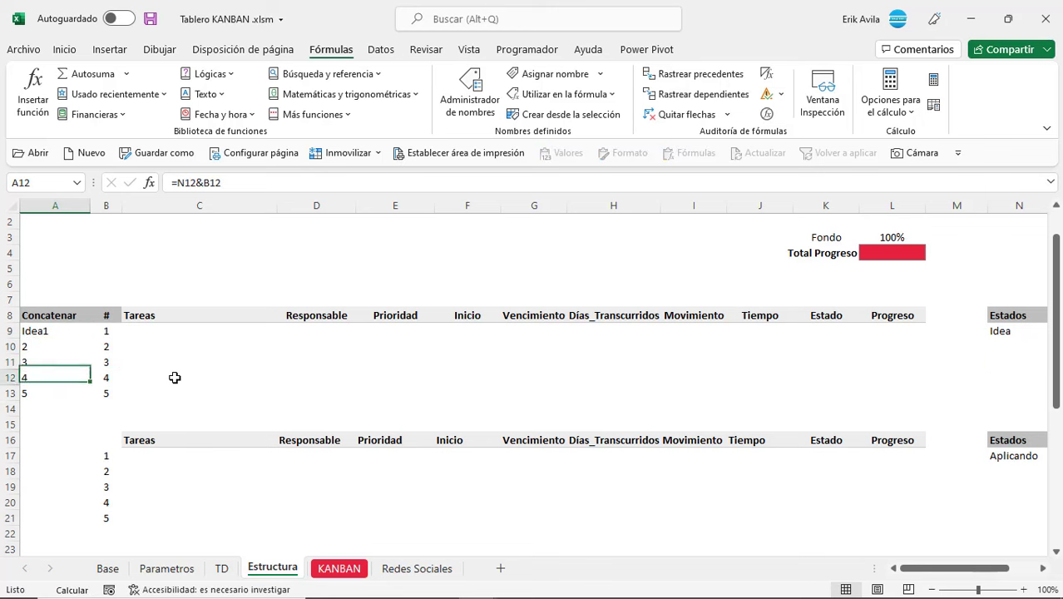
pyautogui.press('F2')
pyautogui.press('Escape')
pyautogui.press('Down')
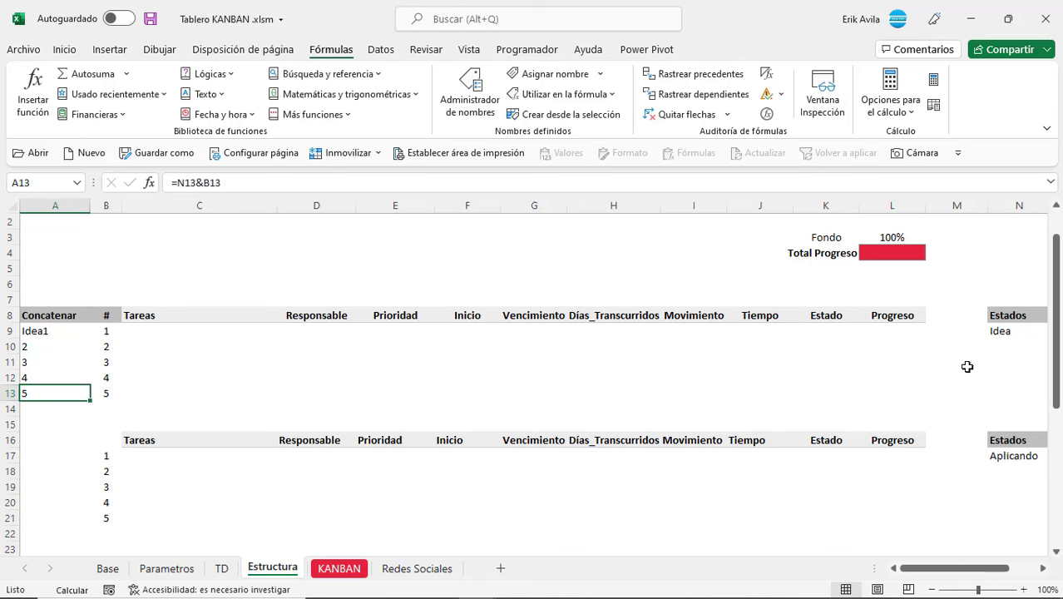
# Step: Enter the formula +N9 in N10 so the second row repeats the first table's status
pyautogui.moveTo(994, 346); pyautogui.dragTo(1001, 391)
pyautogui.click(1001, 346)
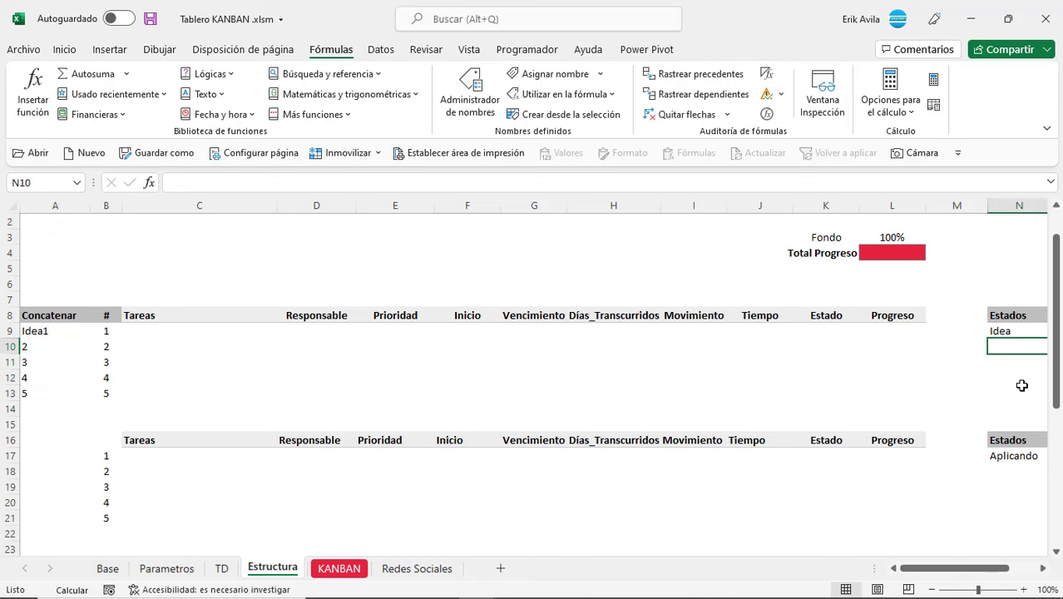
pyautogui.write('+')
pyautogui.press('Up')
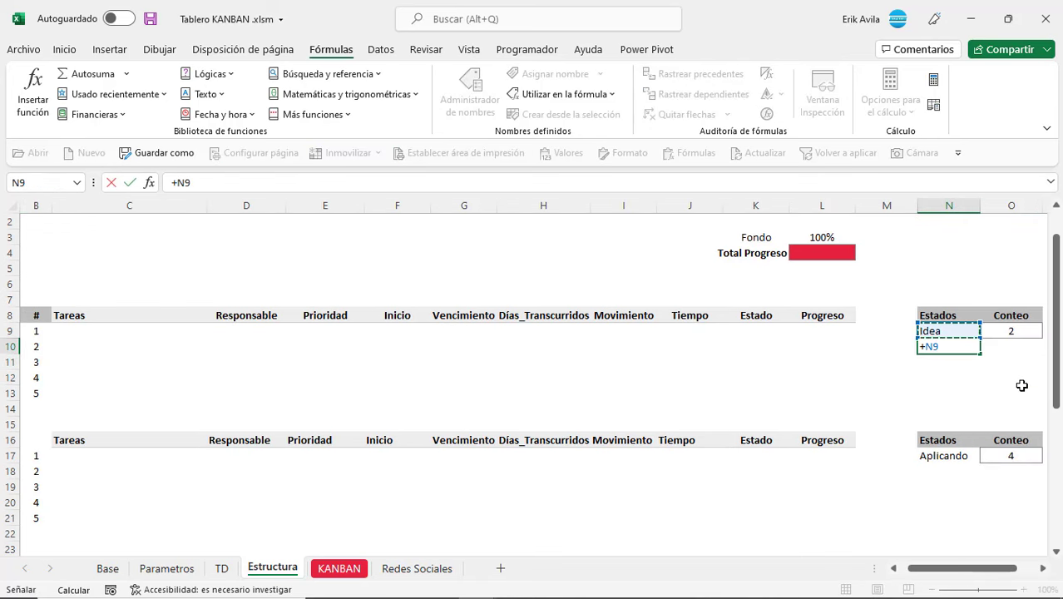
pyautogui.press('Return')
pyautogui.press('Up')
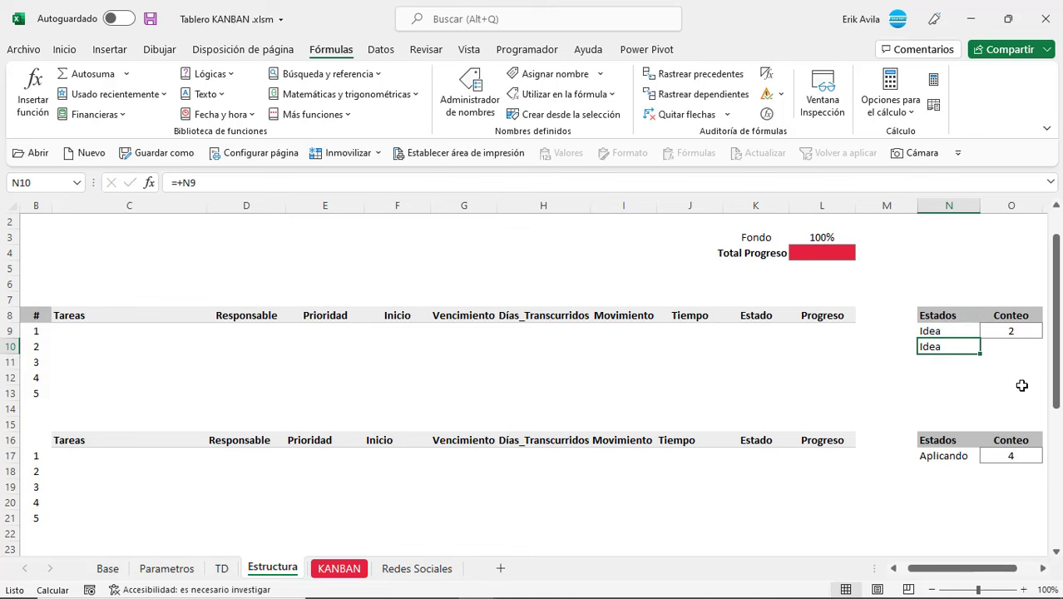
# Step: Copy the status reference formula from N10 down through N13
pyautogui.hotkey('ctrl', 'c')
pyautogui.hotkey('shift', 'Down')
pyautogui.hotkey('shift', 'Down')
pyautogui.hotkey('shift', 'Down')
pyautogui.hotkey('ctrl', 'v')
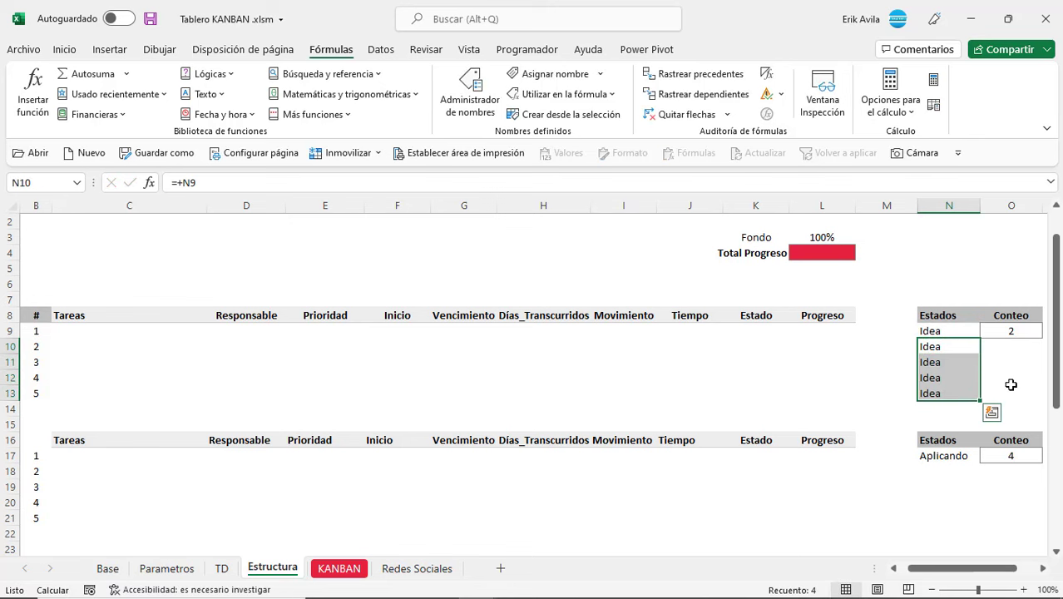
# Step: Paste the status reference formulas into N18:N21 and N26:N29 for the second and third tables
pyautogui.scroll(-1, 949, 440)
pyautogui.click(948, 424)
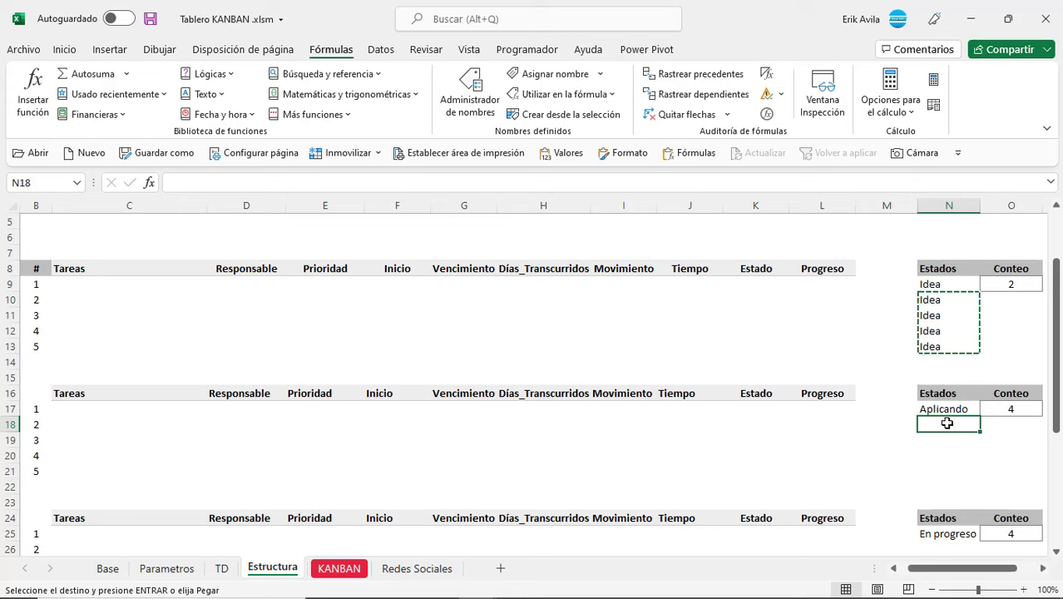
pyautogui.hotkey('ctrl', 'v')
pyautogui.scroll(-4, 940, 439)
pyautogui.click(942, 361)
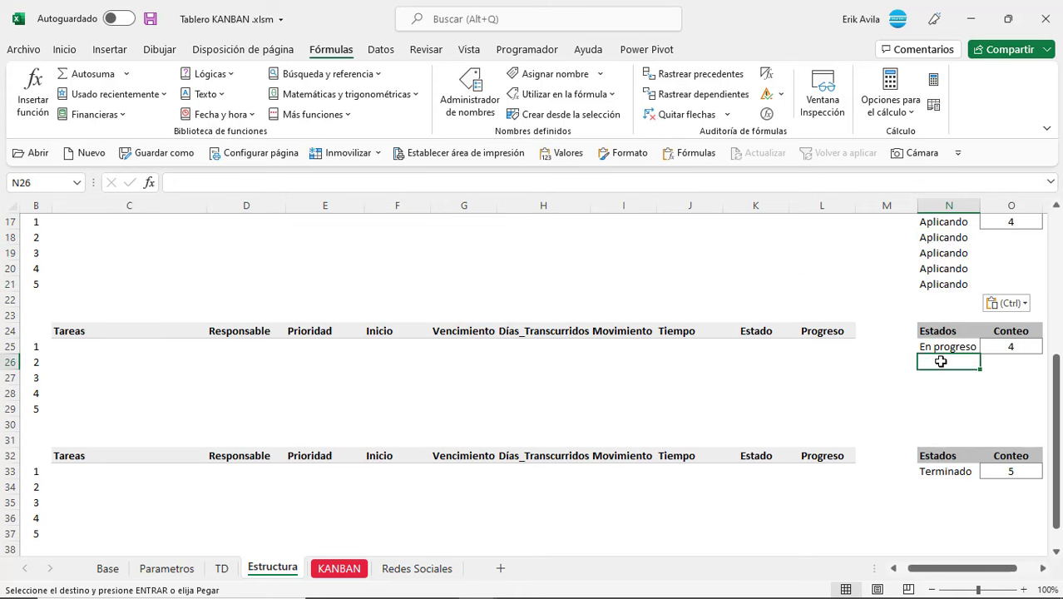
pyautogui.hotkey('ctrl', 'v')
# Step: Paste the status reference formulas into N34:N37 for the fourth table and end the copy mode
pyautogui.click(948, 486)
pyautogui.scroll(-2, 946, 487)
pyautogui.hotkey('ctrl', 'v')
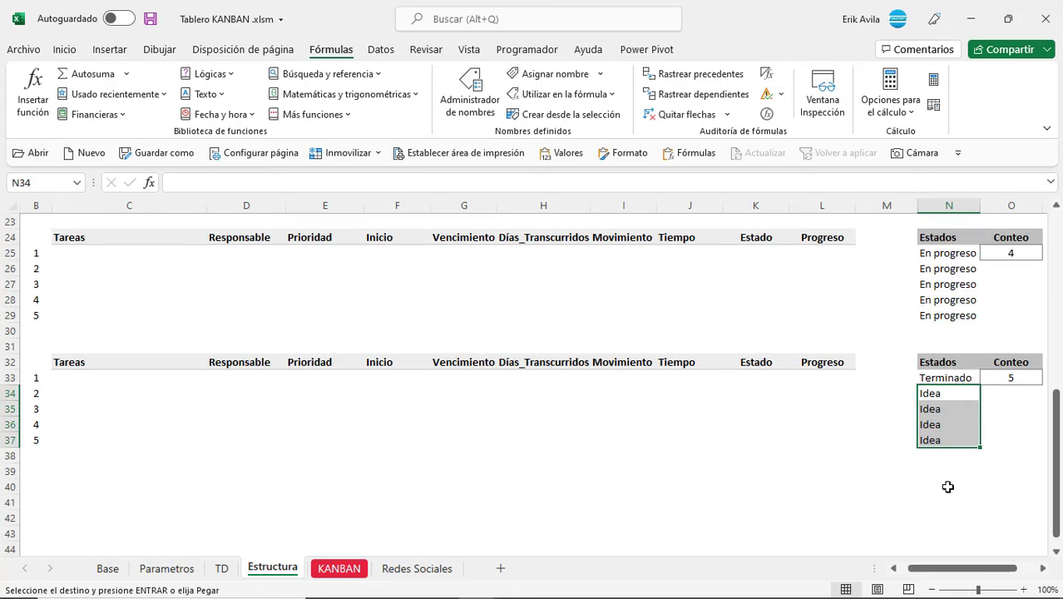
pyautogui.scroll(7, 947, 487)
pyautogui.scroll(-7, 947, 487)
pyautogui.press('Escape')
pyautogui.scroll(-1, 759, 545)
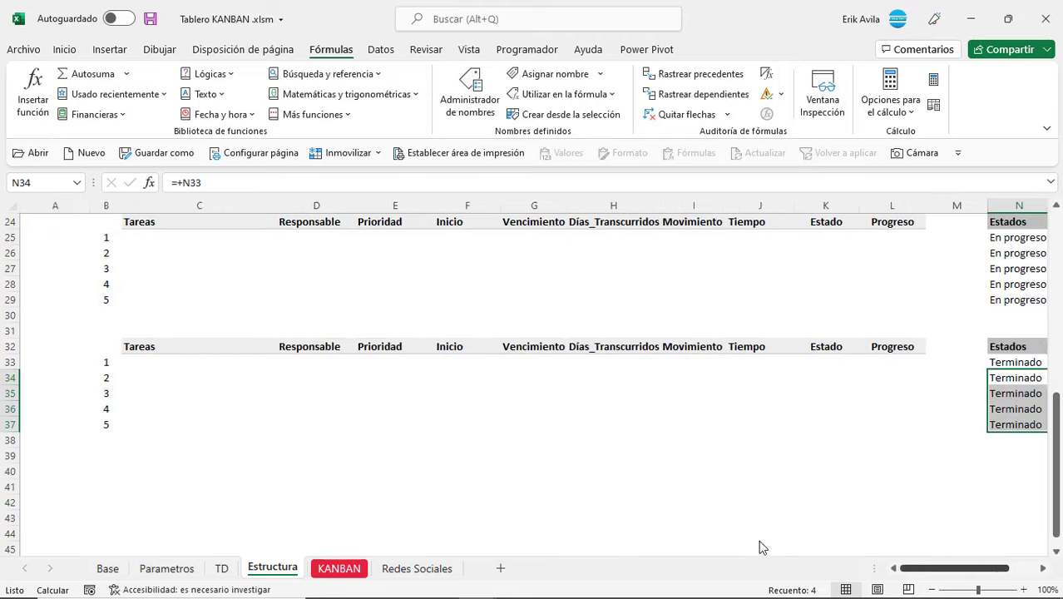
# Step: Copy the concatenation formula from A12 to A17:A21 beside the second table
pyautogui.scroll(8, 382, 392)
pyautogui.hscroll(-1, 83, 443)
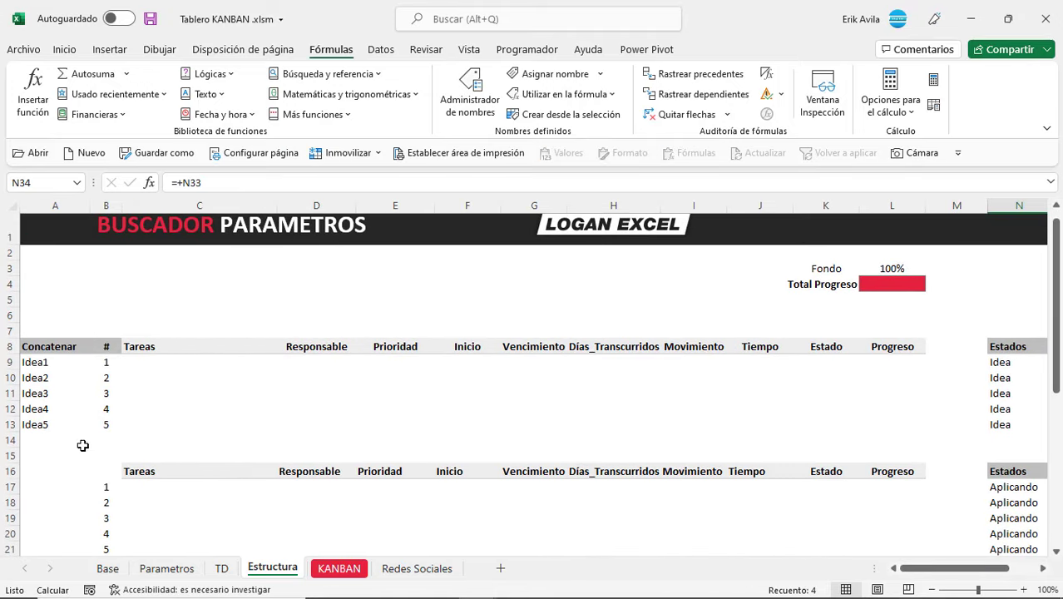
pyautogui.click(70, 407)
pyautogui.hotkey('ctrl', 'c')
pyautogui.scroll(-3, 67, 406)
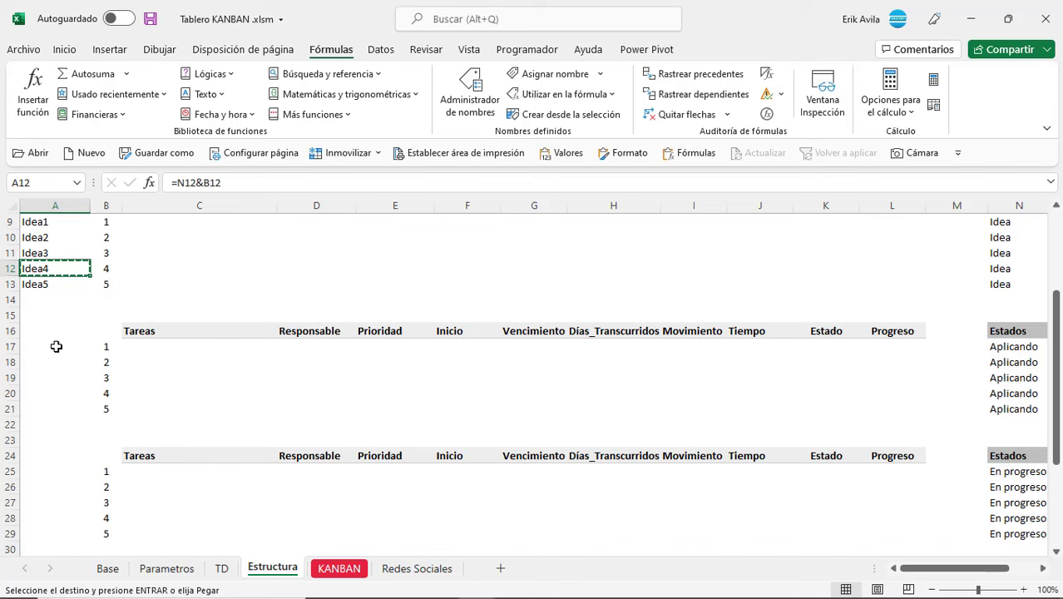
pyautogui.moveTo(55, 346); pyautogui.dragTo(57, 408)
pyautogui.hotkey('ctrl', 'v')
# Step: Paste the concatenation formula into A25:A29 beside the third table
pyautogui.scroll(-2, 56, 401)
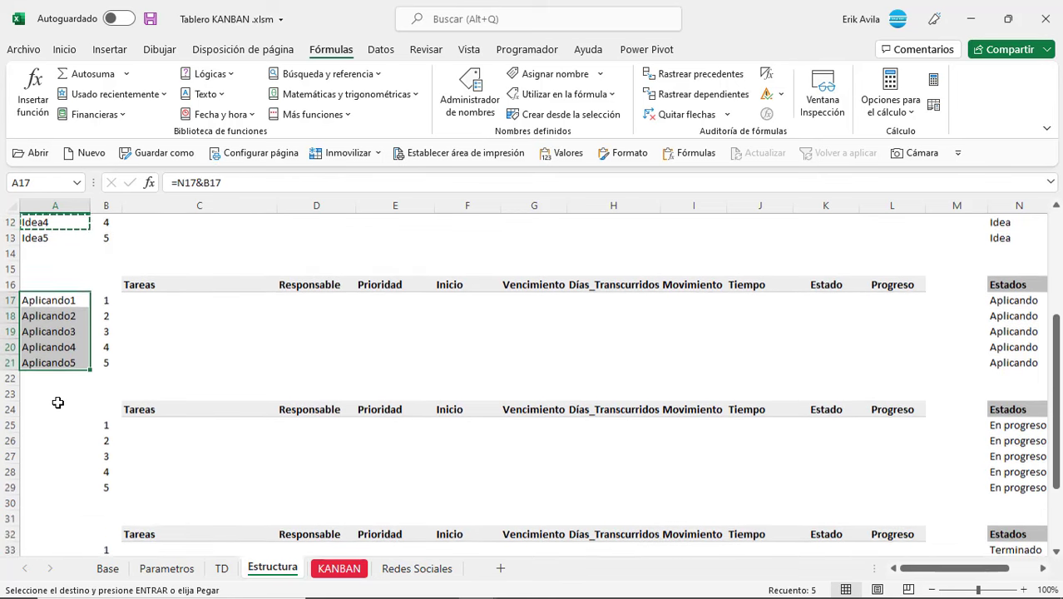
pyautogui.click(49, 379)
pyautogui.hotkey('ctrl', 'v')
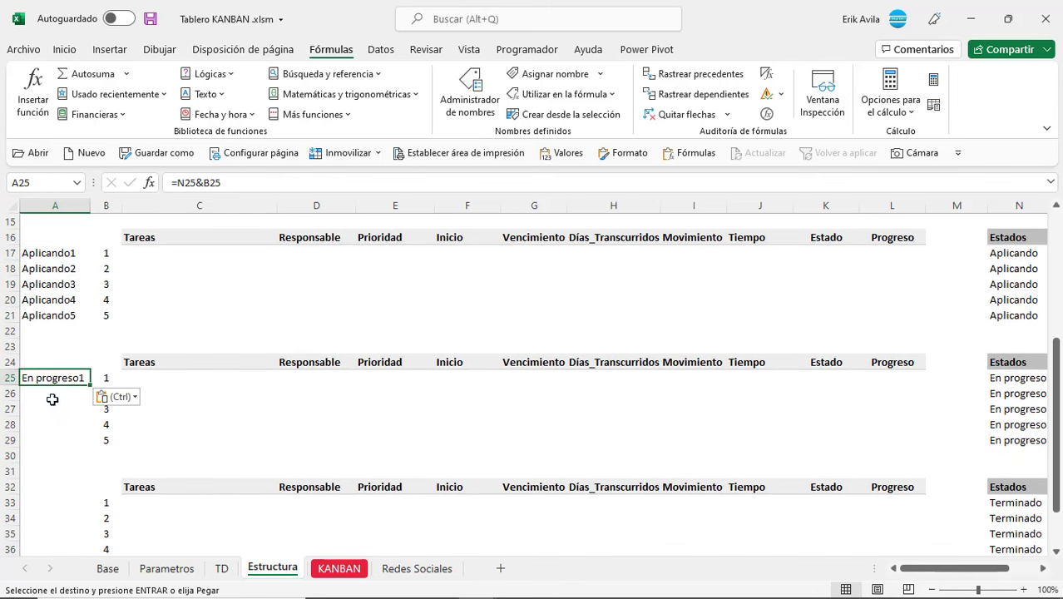
pyautogui.keyDown('shift'); pyautogui.click(62, 433); pyautogui.keyUp('shift')
pyautogui.hotkey('ctrl', 'v')
# Step: Paste the concatenation formula into A33:A37 beside the fourth table
pyautogui.scroll(-3, 62, 433)
pyautogui.moveTo(59, 365); pyautogui.dragTo(59, 420)
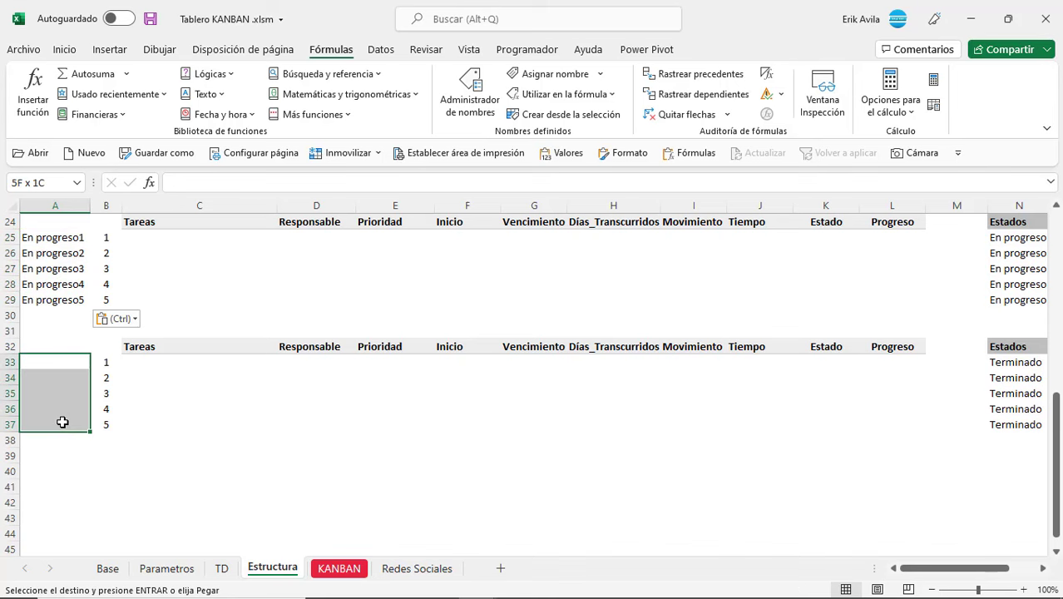
pyautogui.hotkey('ctrl', 'v')
# Step: Start a formula in C9, the first cell under Tareas in the first table, with the INDICE function
pyautogui.scroll(8, 68, 399)
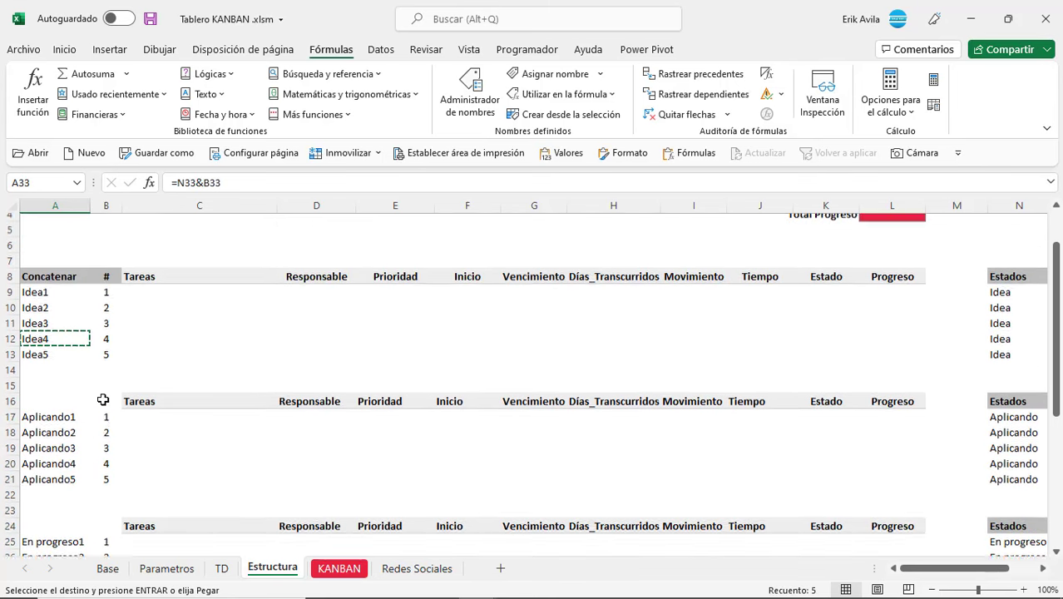
pyautogui.click(181, 379)
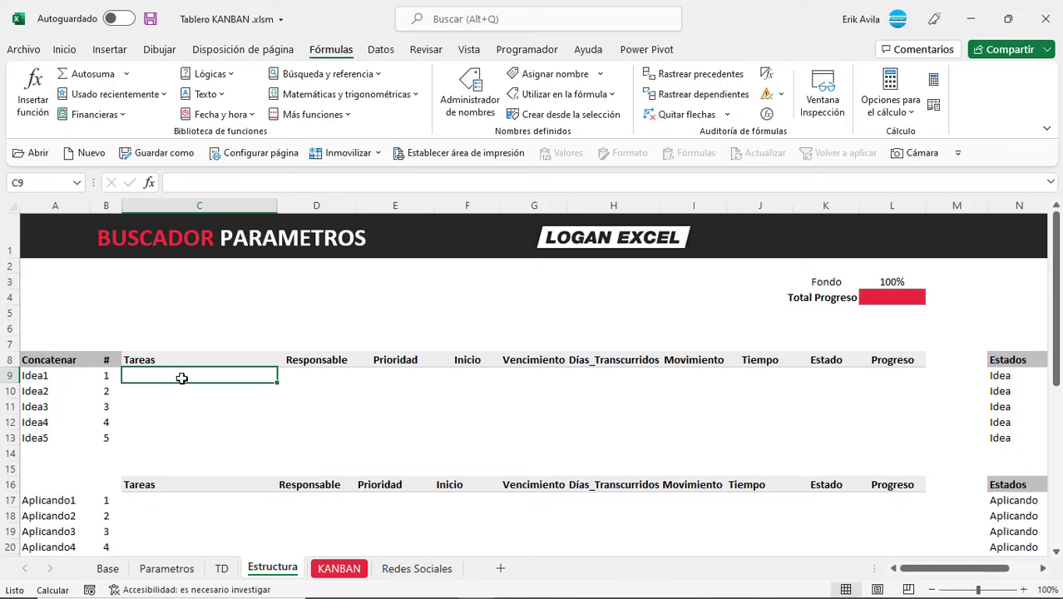
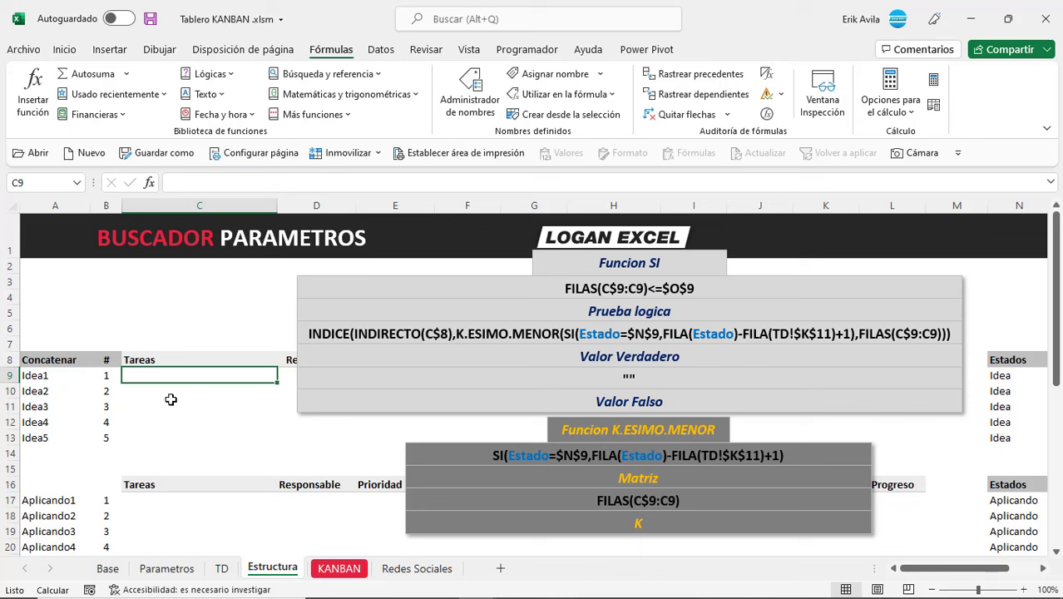
pyautogui.click(266, 440)
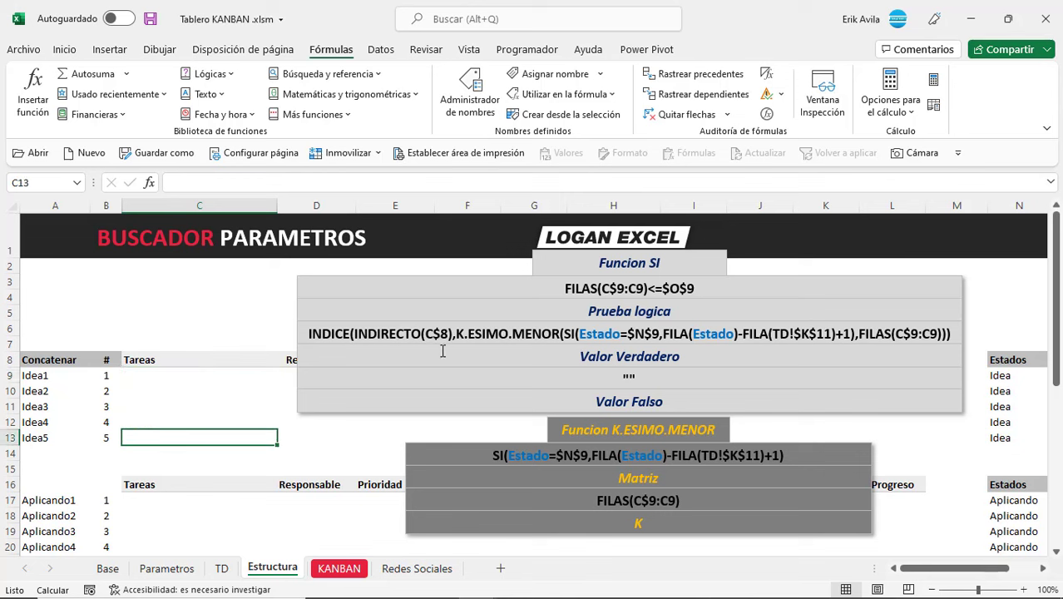
pyautogui.click(176, 375)
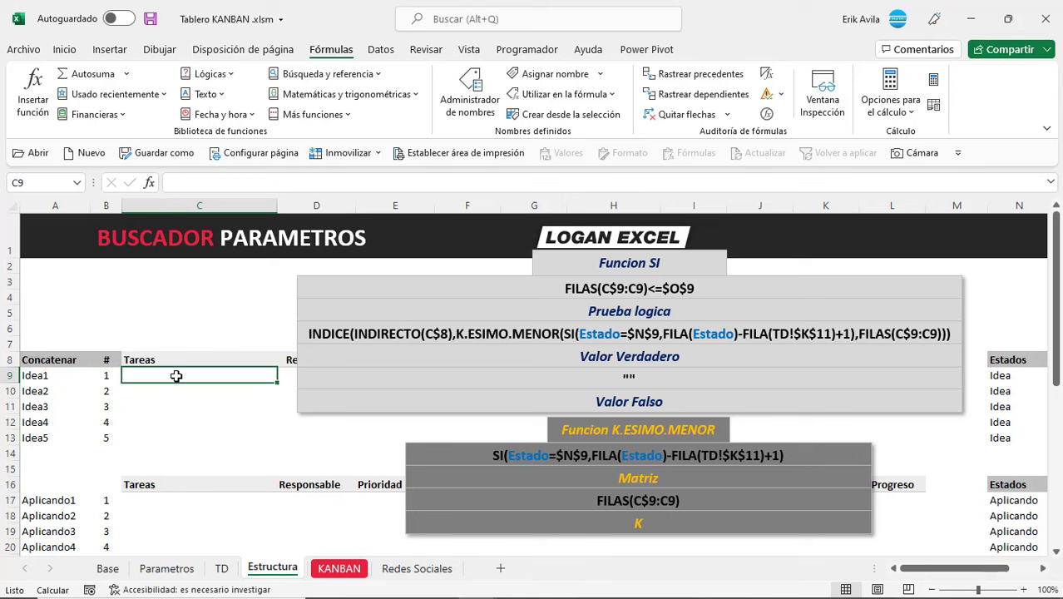
pyautogui.write('=')
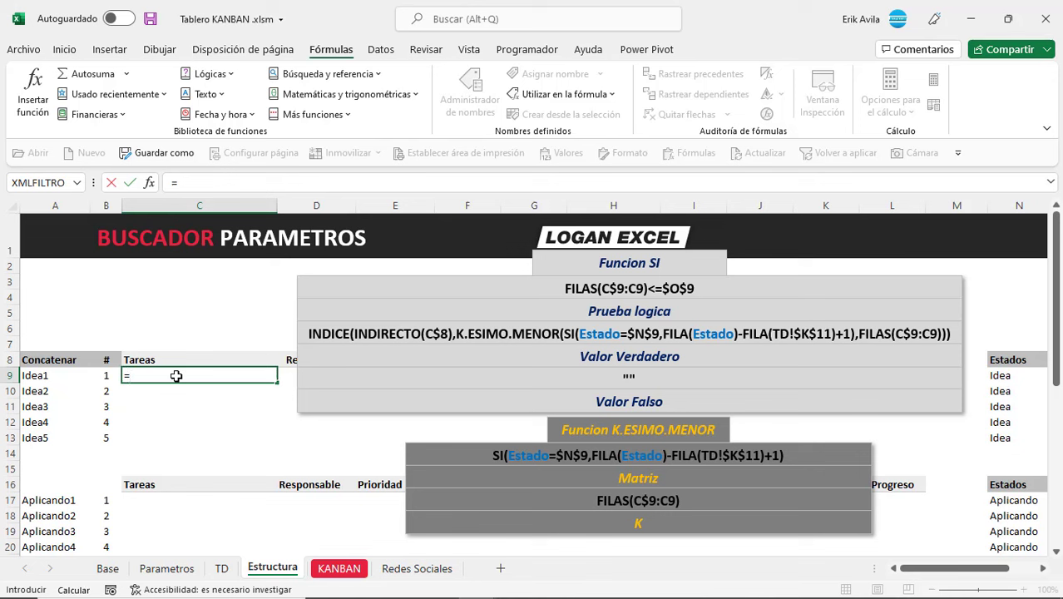
pyautogui.write('indic')
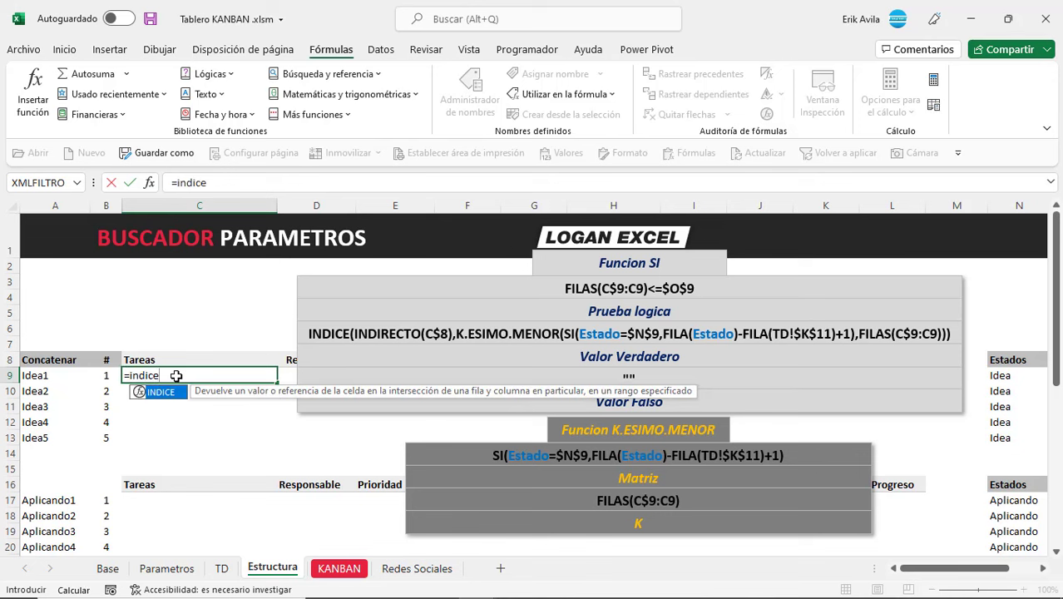
pyautogui.write('e')
pyautogui.doubleClick(158, 392)
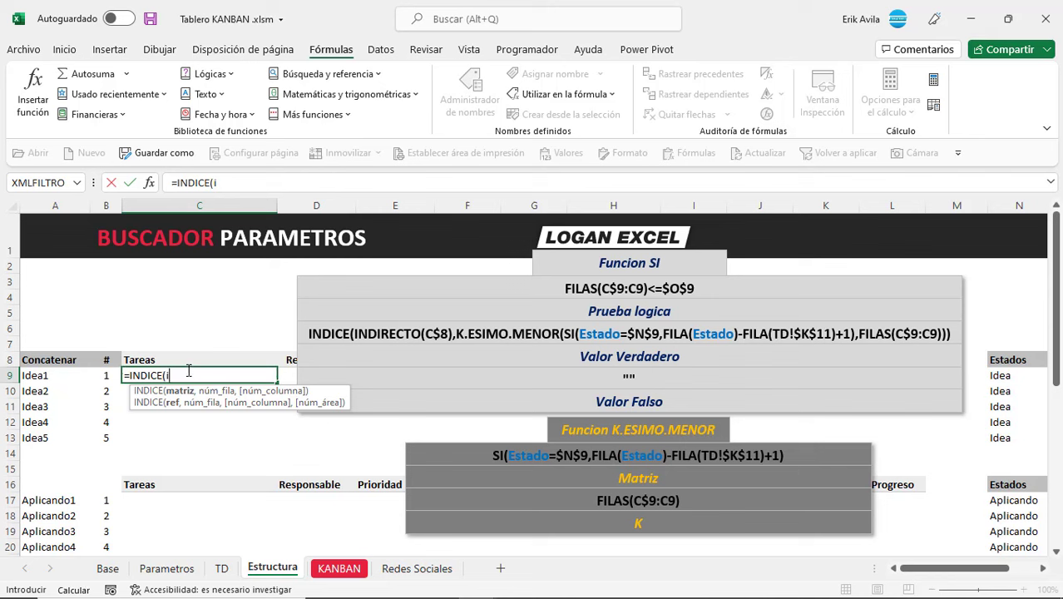
# Step: Enter INDIRECTO(C$8) as the array argument of INDICE, keeping the row of the Tareas header reference fixed
pyautogui.write('ndi')
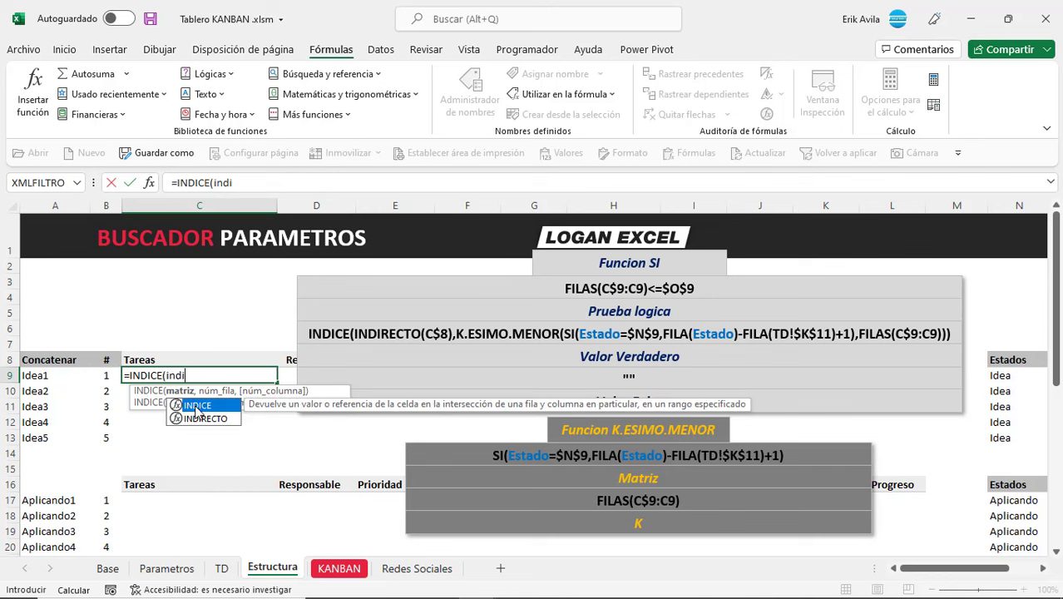
pyautogui.doubleClick(202, 419)
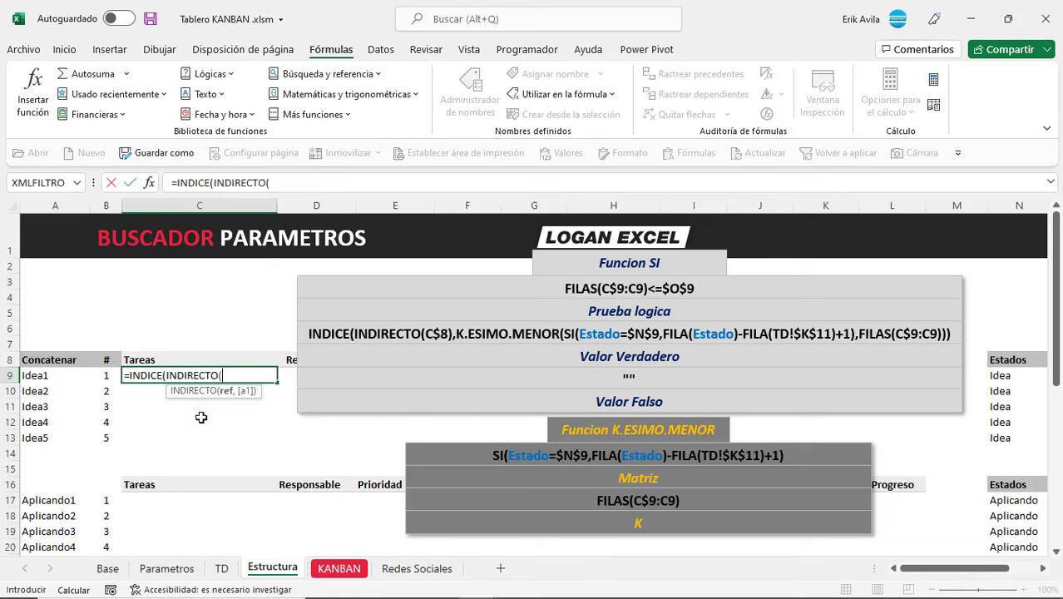
pyautogui.click(200, 361)
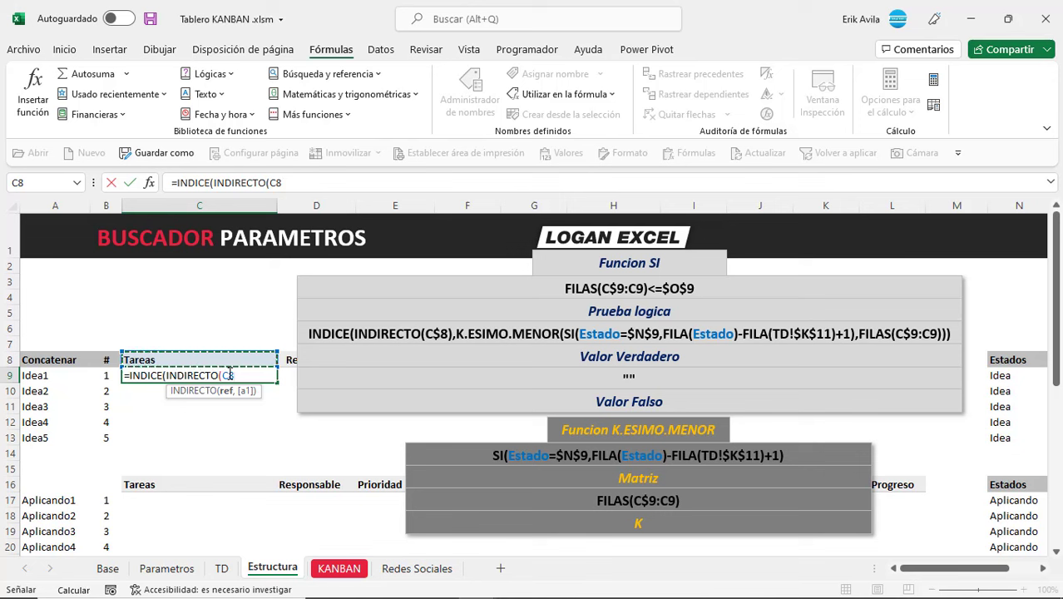
pyautogui.click(229, 375)
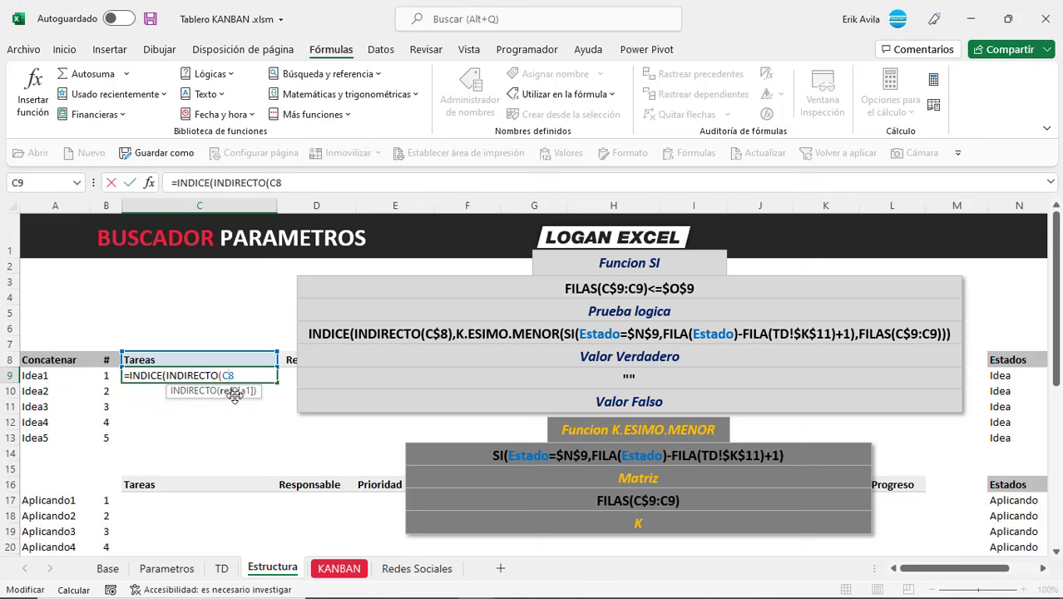
pyautogui.write('$8)')
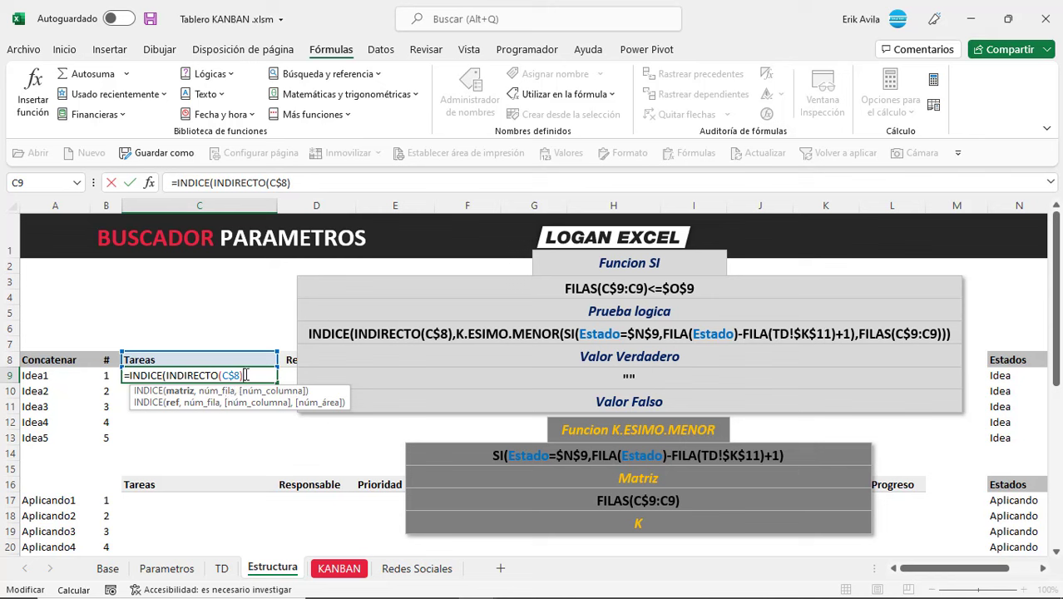
# Step: Evaluate the INDIRECTO(C$8) part in place to preview its array, and restore the original expression
pyautogui.moveTo(244, 375); pyautogui.dragTo(158, 375)
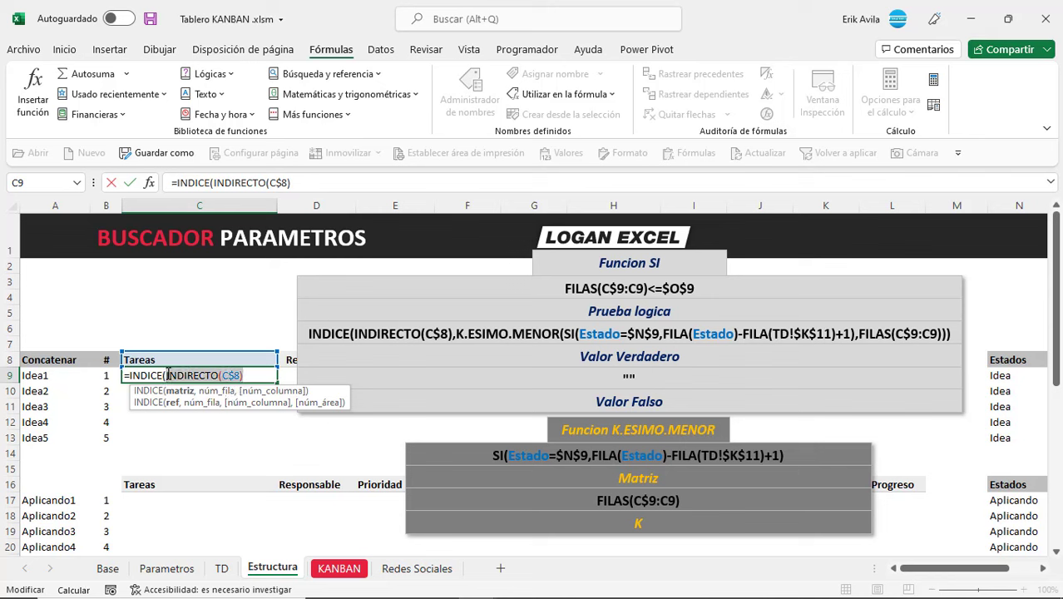
pyautogui.press('F9')
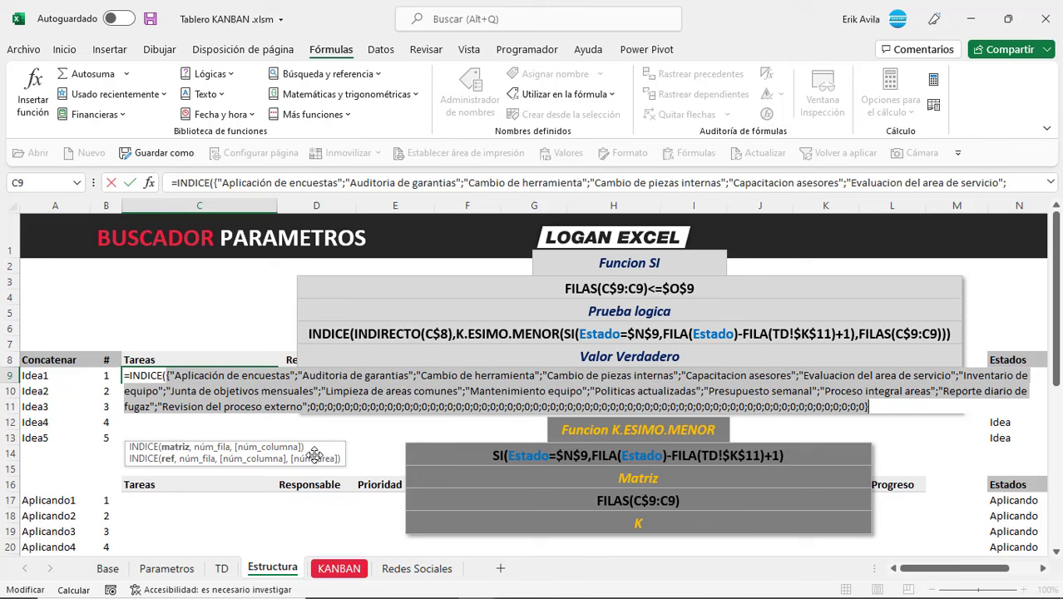
pyautogui.hotkey('ctrl', 'z')
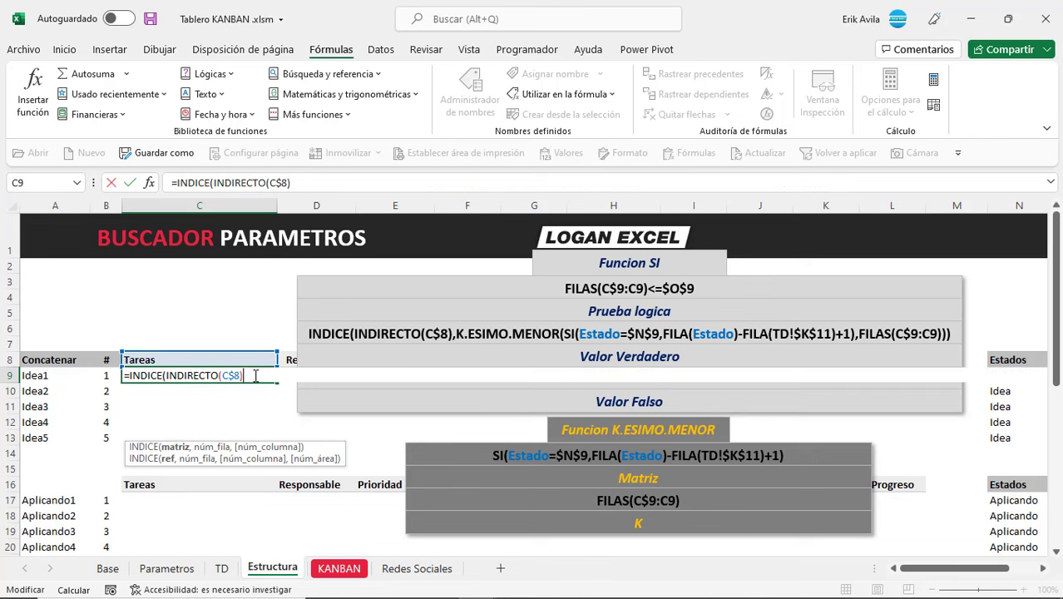
# Step: Add K.ESIMO.MENOR as the row argument of INDICE and open a nested SI function as its array
pyautogui.write(',')
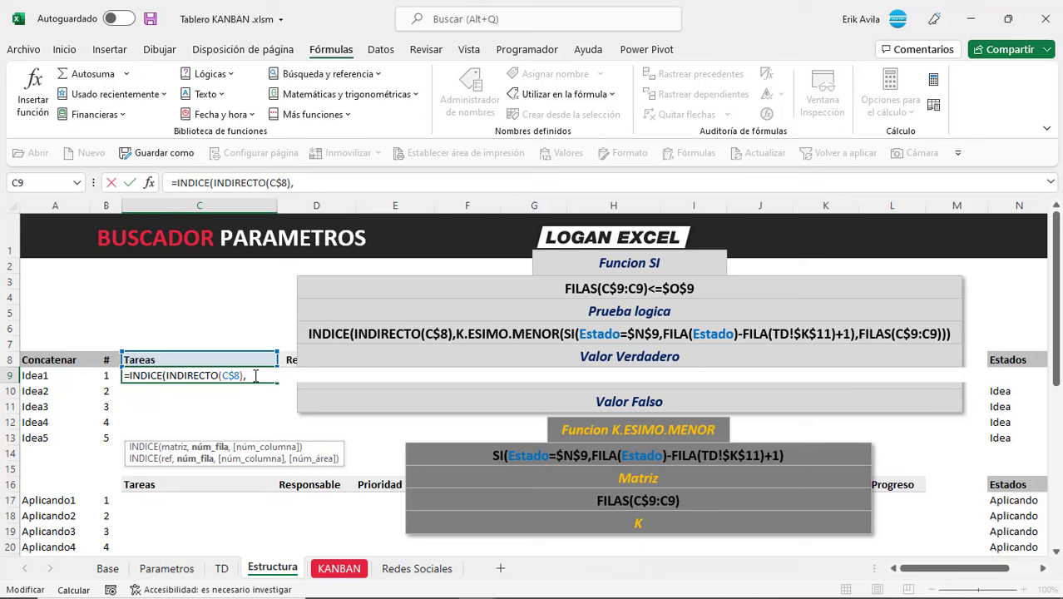
pyautogui.write('k')
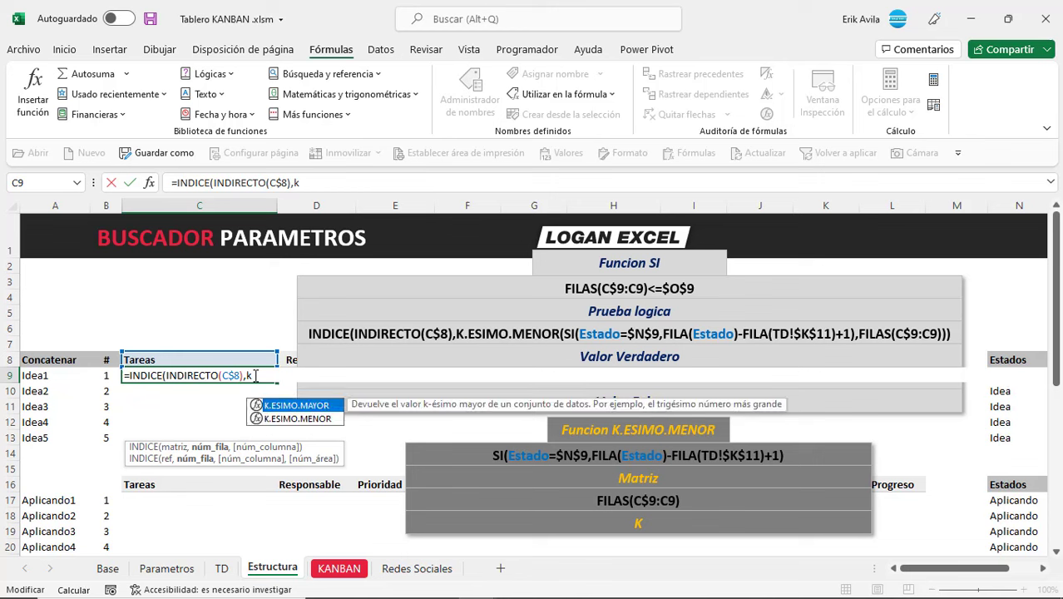
pyautogui.doubleClick(293, 419)
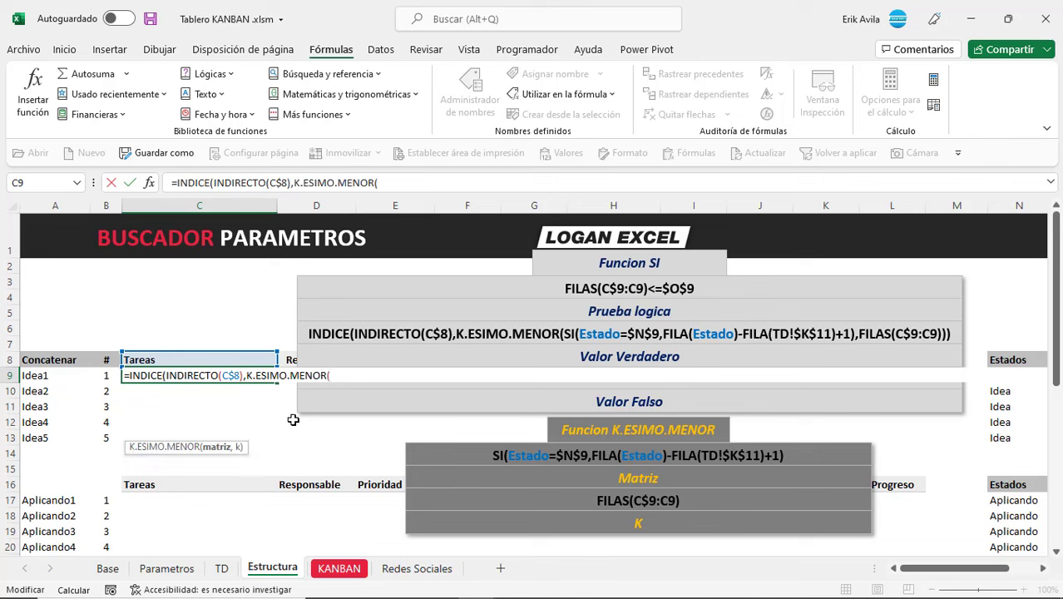
pyautogui.write('i(')
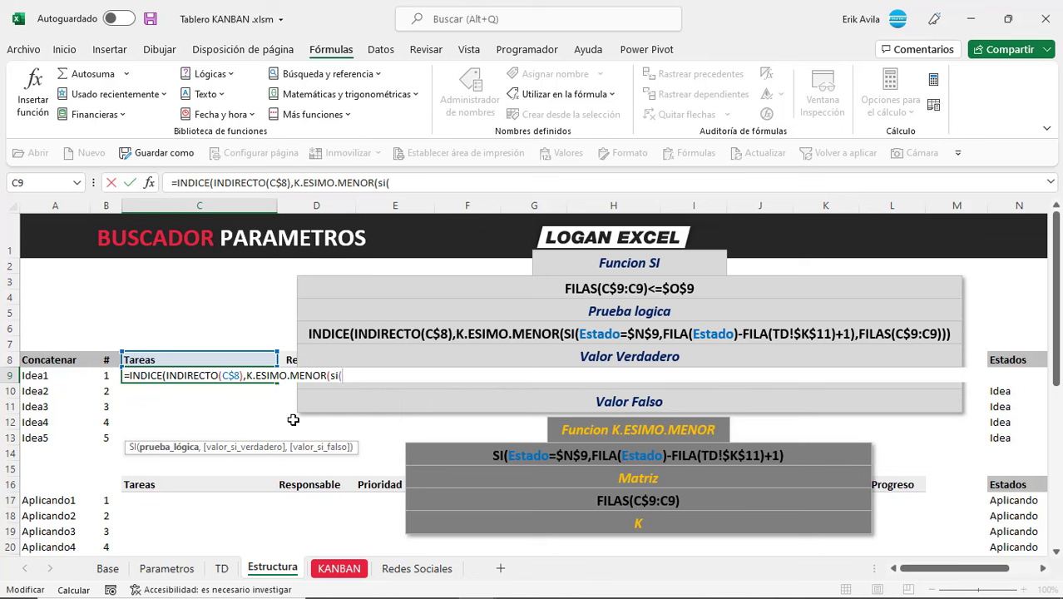
# Step: Enter Estado=$N$9 as the logical test of the nested SI, using an absolute reference to the first Idea status
pyautogui.write('Estado=')
pyautogui.hscroll(2, 931, 425)
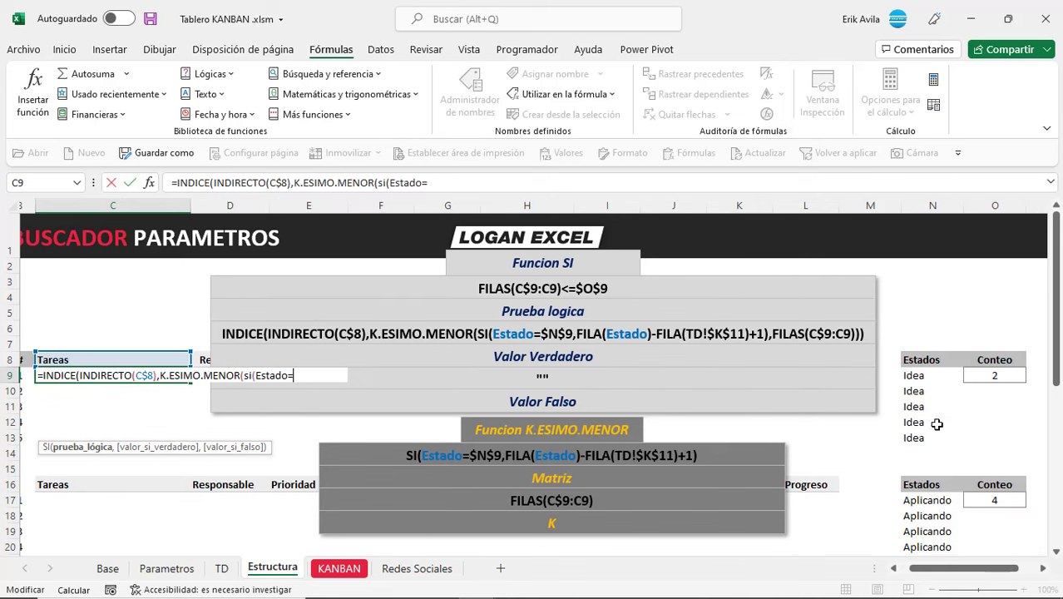
pyautogui.click(933, 377)
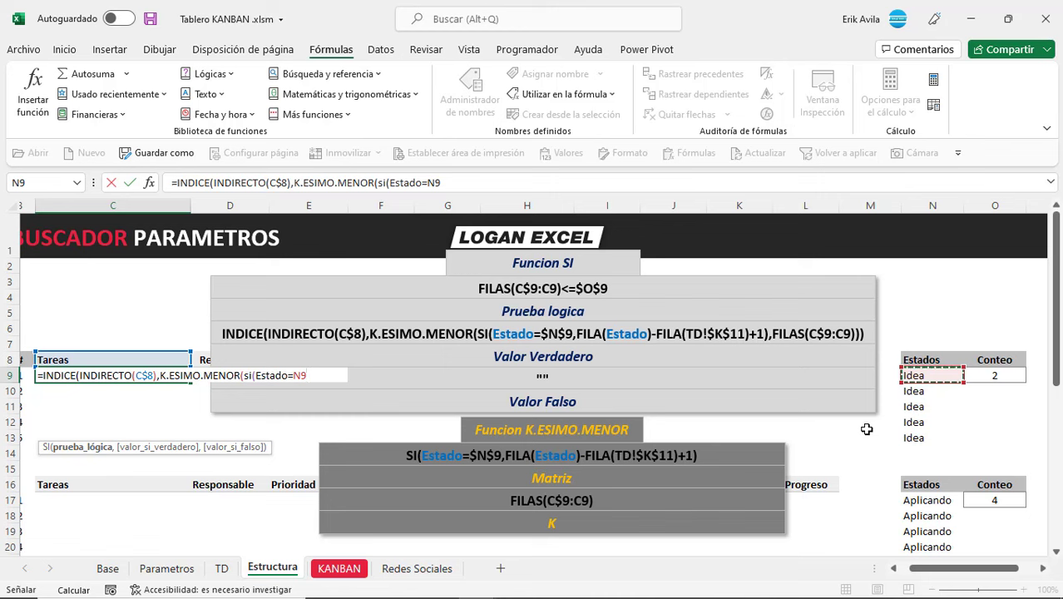
pyautogui.press('F4')
pyautogui.write(',')
pyautogui.click(895, 570)
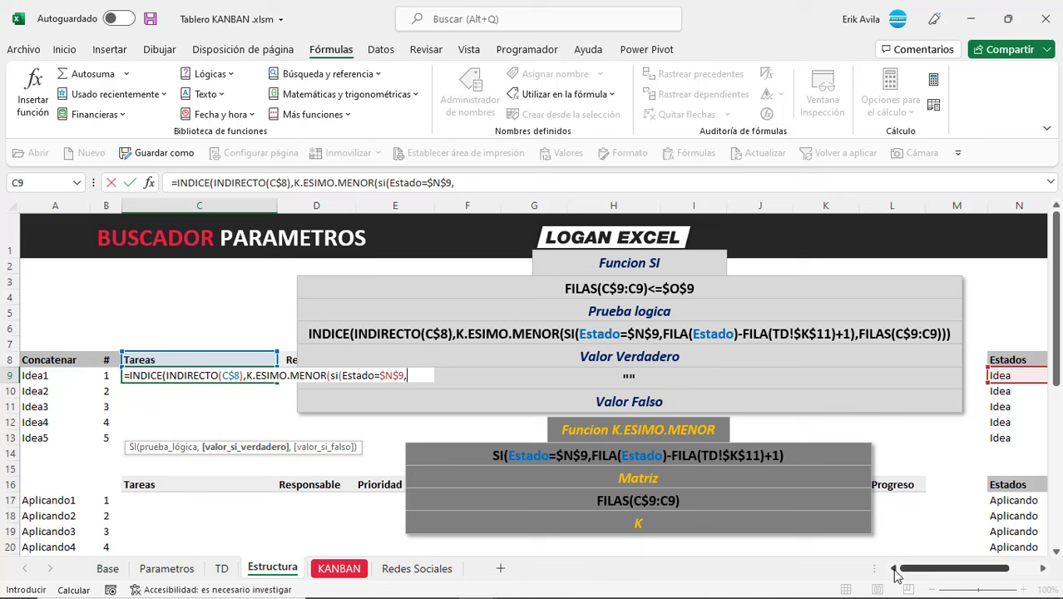
# Step: Enter FILA(Estado) as the beginning of the nested SI's true value, using the Estado named range
pyautogui.write('FILA')
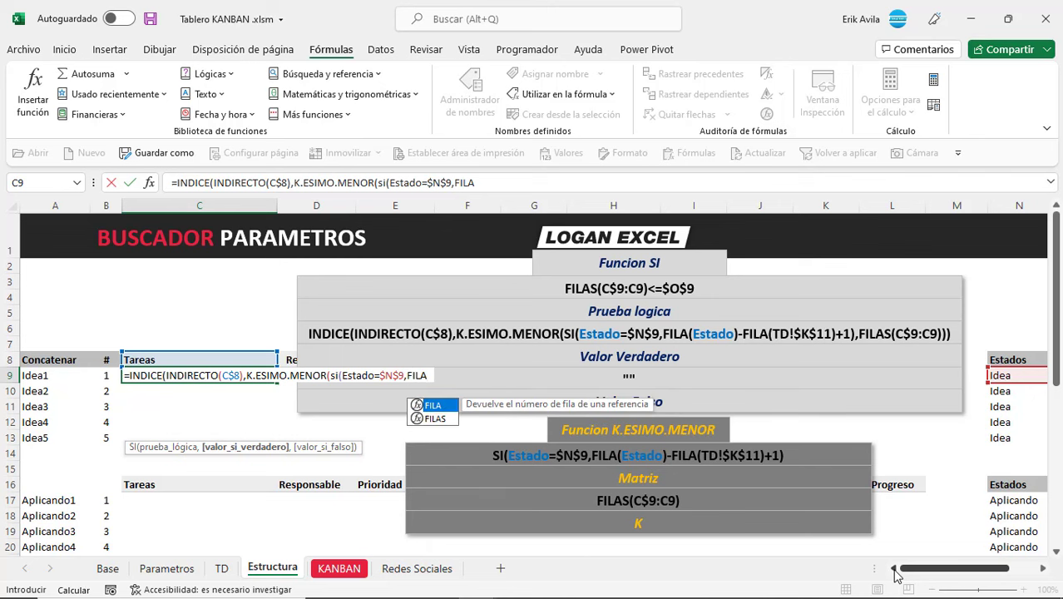
pyautogui.write('(')
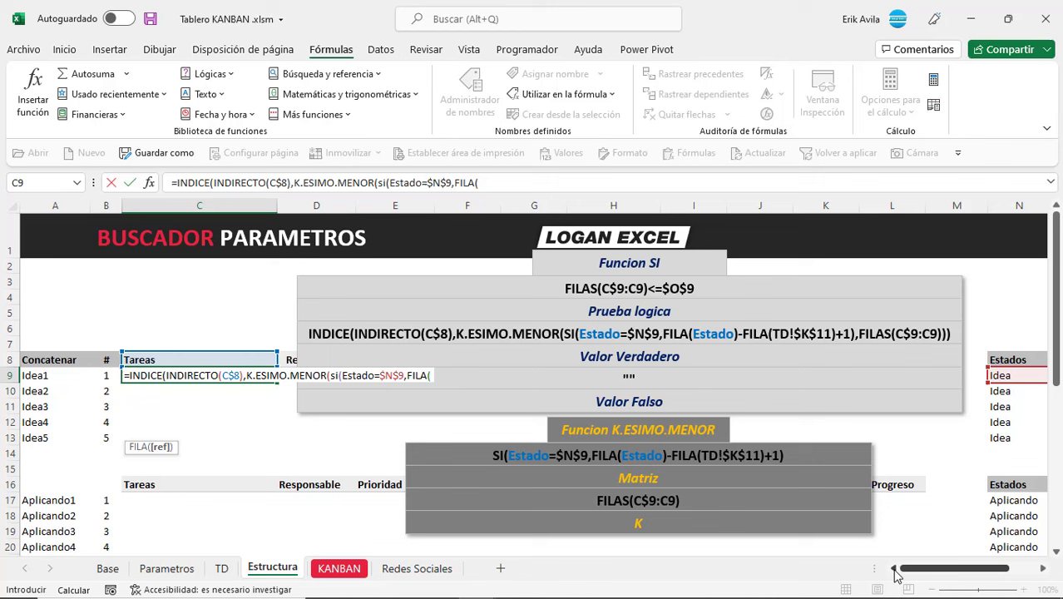
pyautogui.write('e')
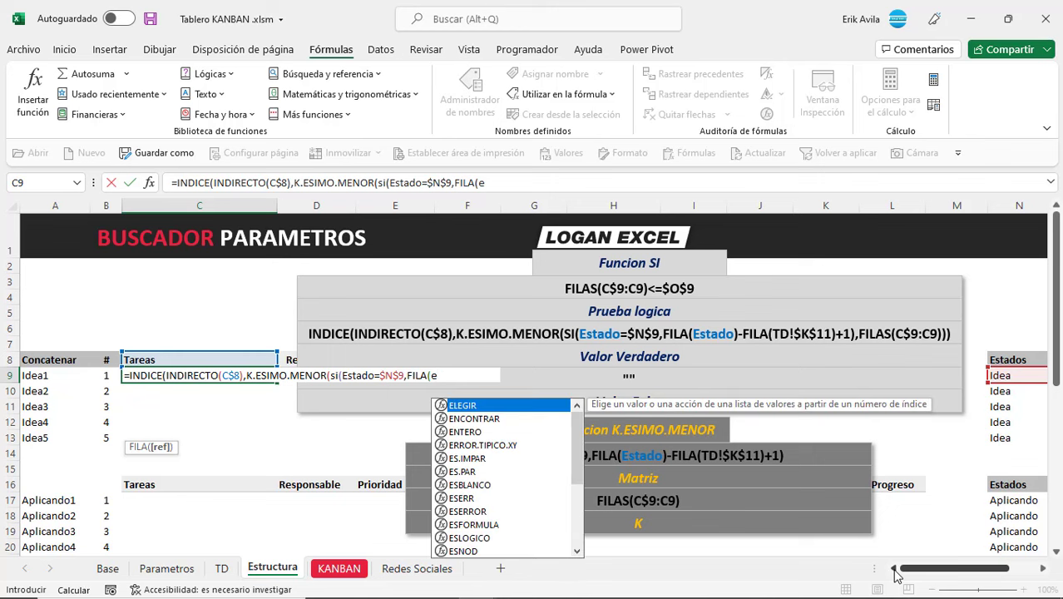
pyautogui.write('sta')
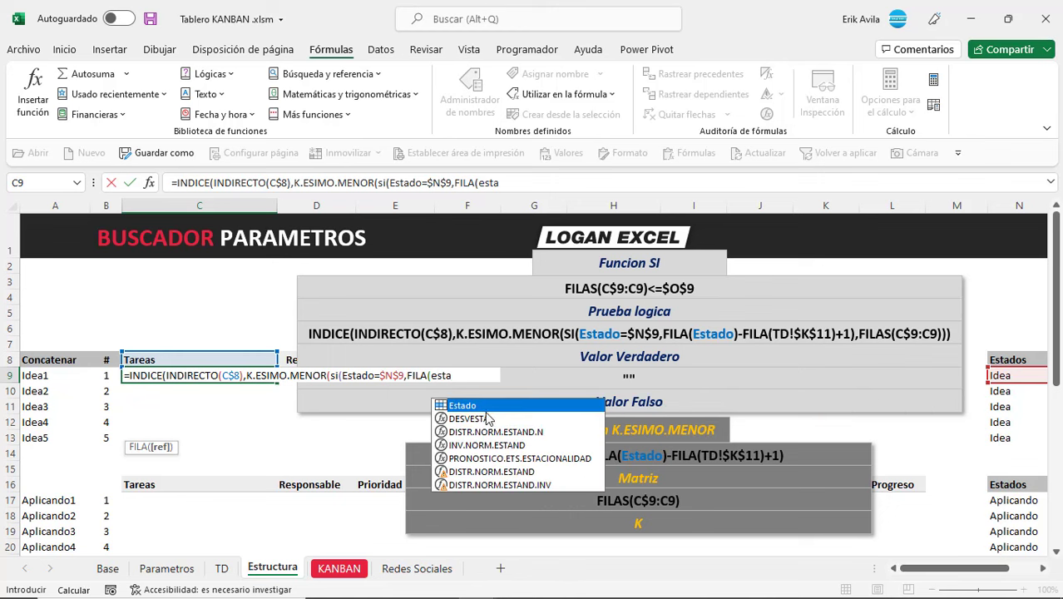
pyautogui.doubleClick(458, 408)
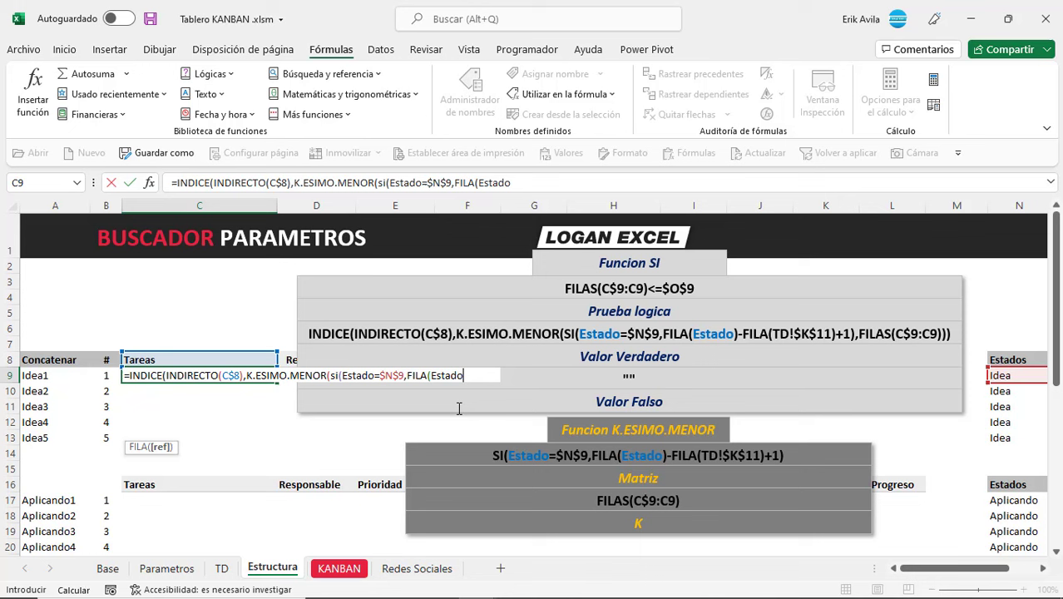
pyautogui.write(')')
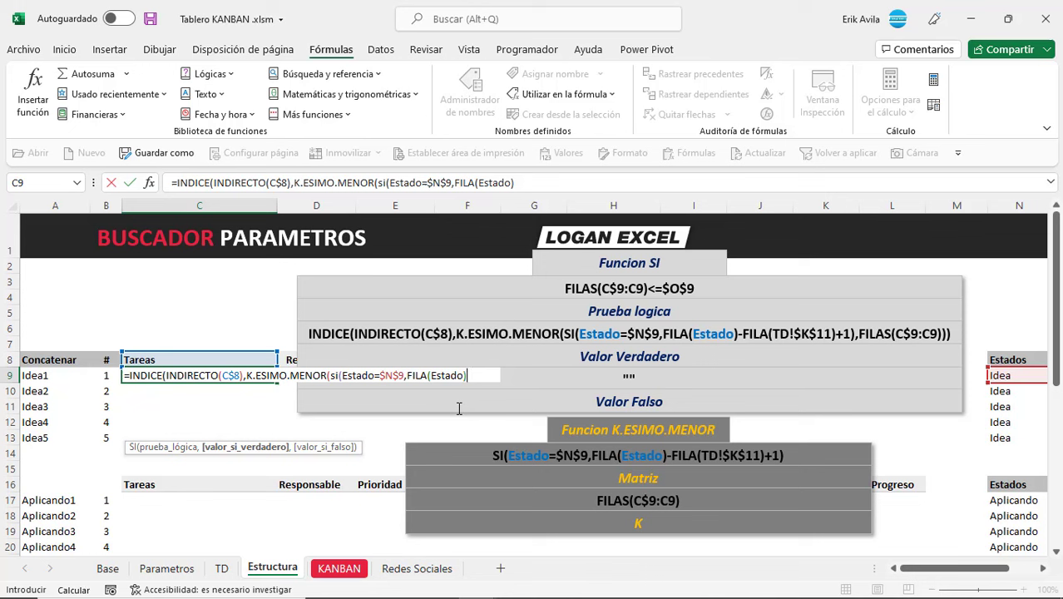
# Step: Complete the nested SI's true value by appending -FILA(TD!$K$11)+1, with an absolute reference to the first Estado cell on TD
pyautogui.write('-fila')
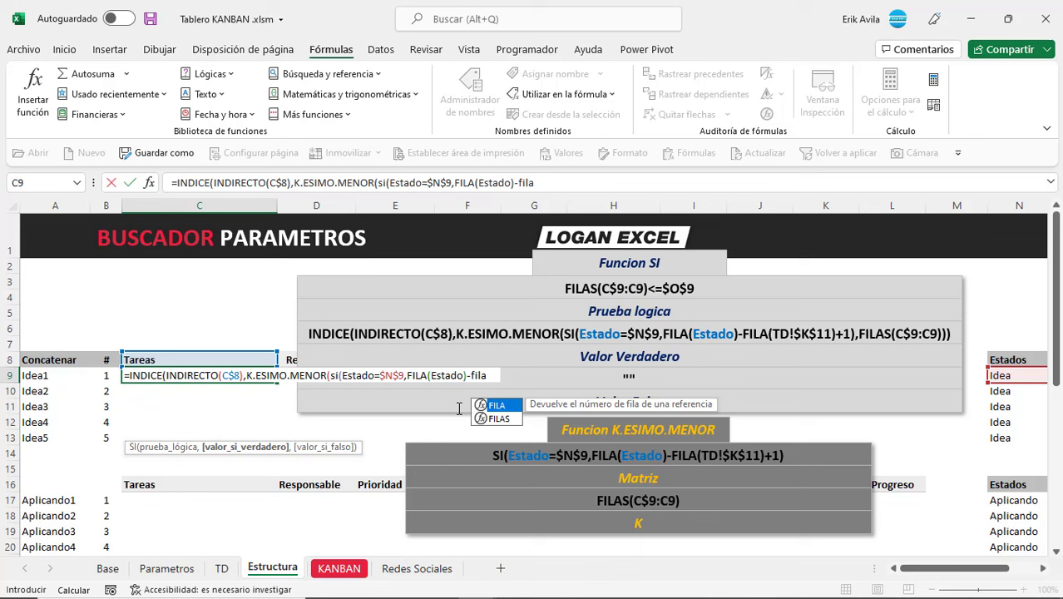
pyautogui.write('(')
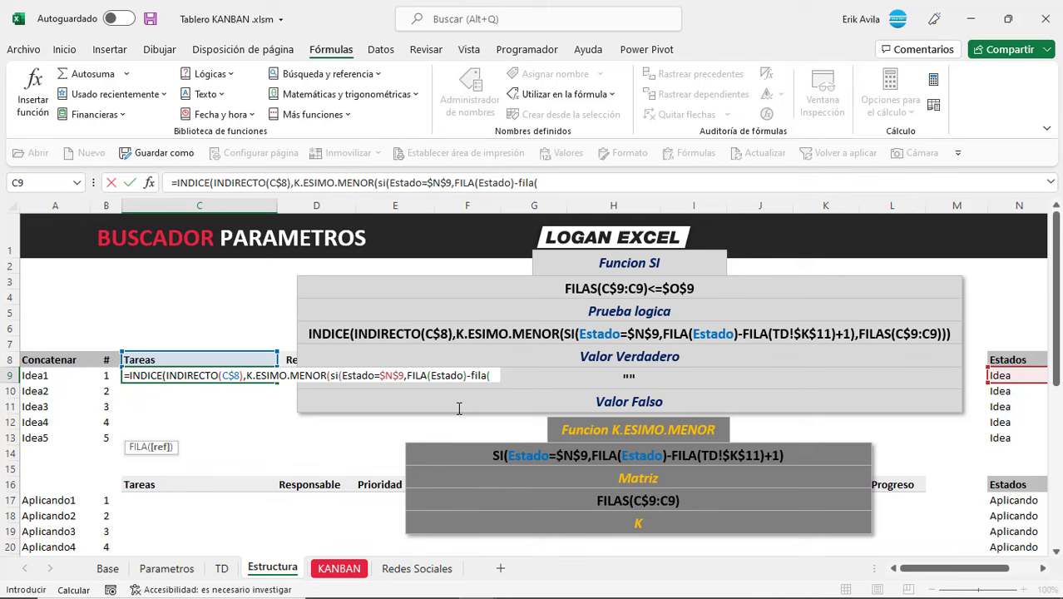
pyautogui.click(232, 572)
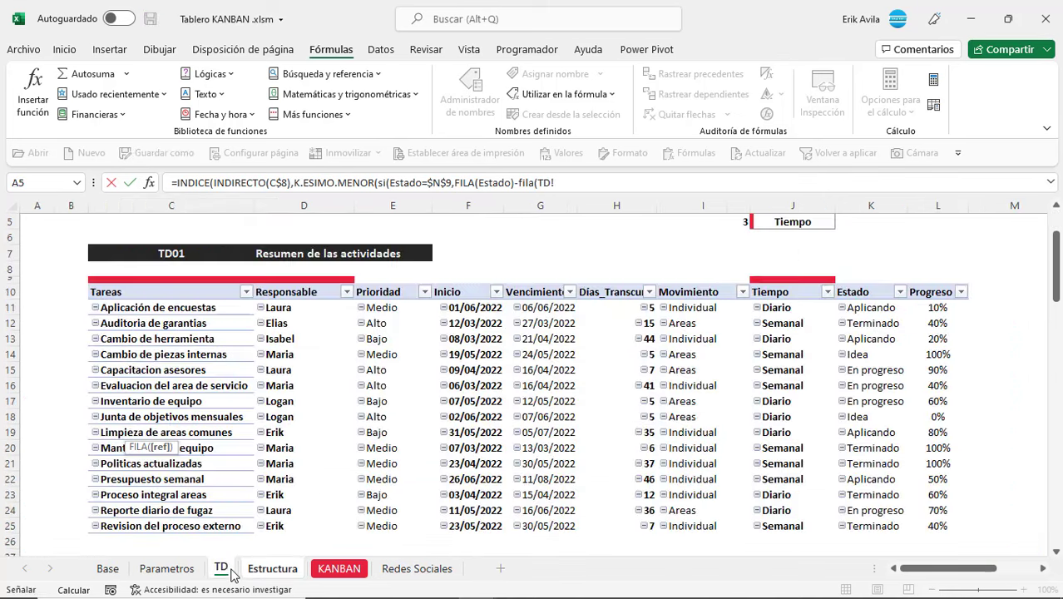
pyautogui.click(873, 309)
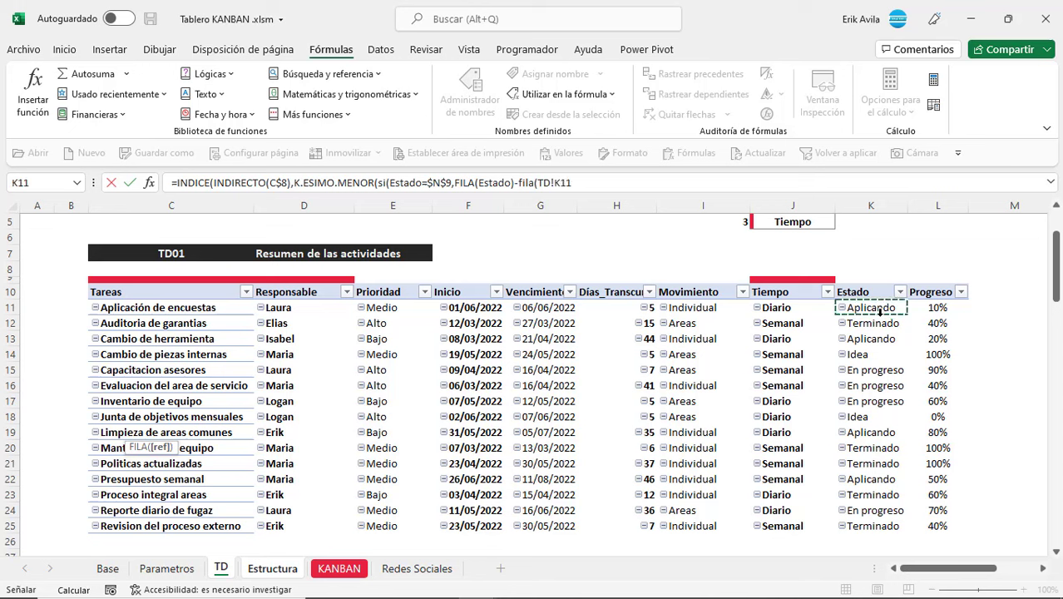
pyautogui.write(')')
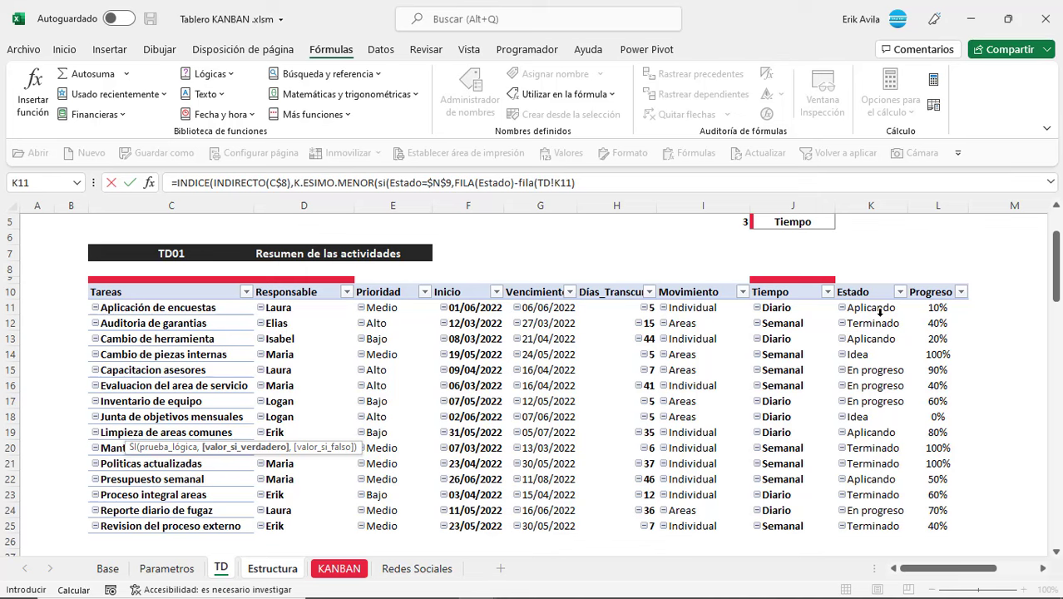
pyautogui.click(574, 183)
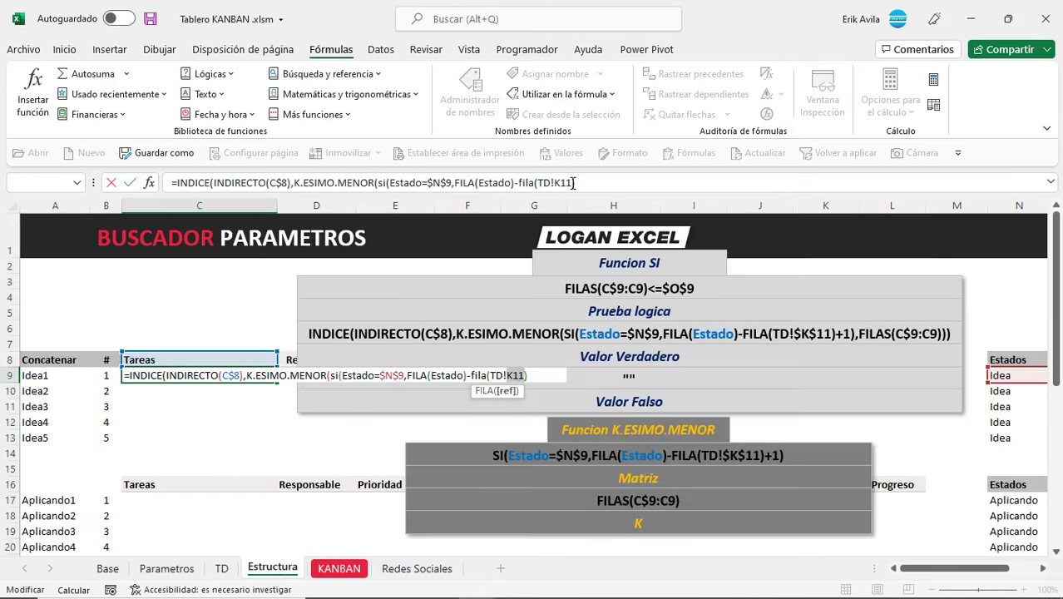
pyautogui.moveTo(573, 183); pyautogui.dragTo(554, 183)
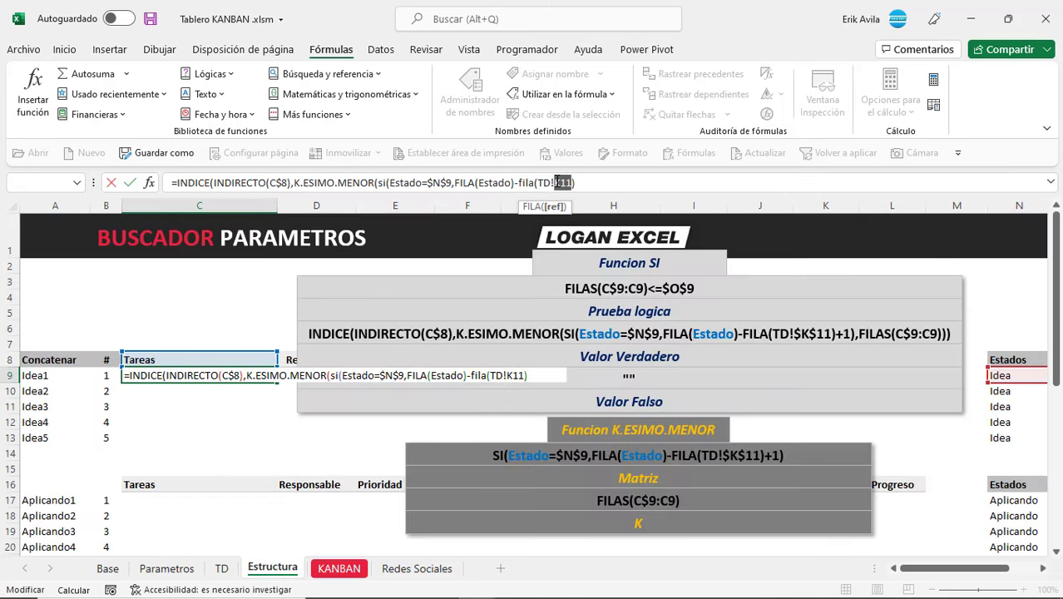
pyautogui.press('F4')
pyautogui.click(600, 183)
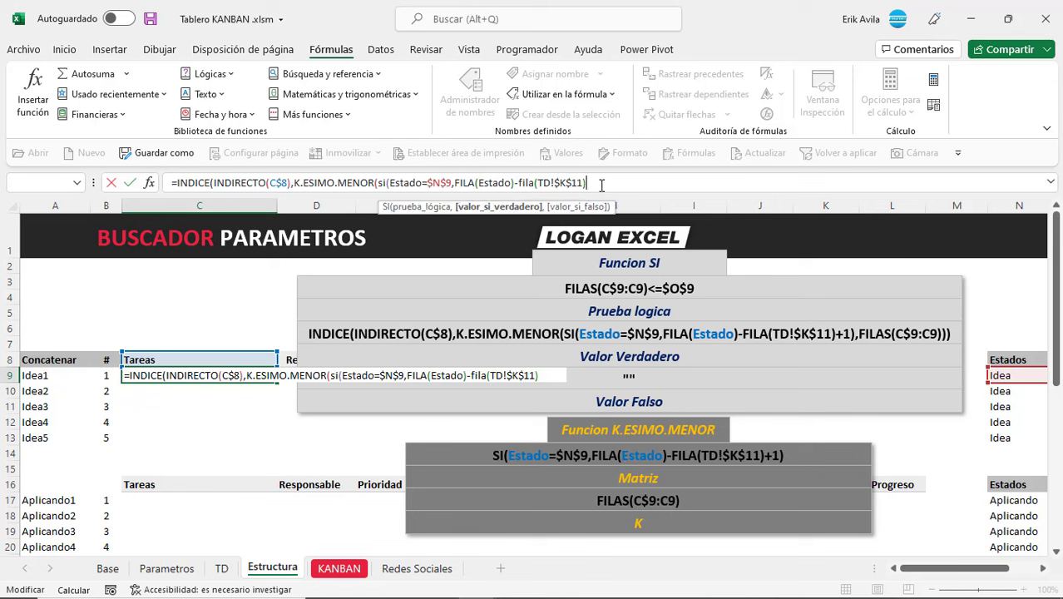
pyautogui.write('+1,')
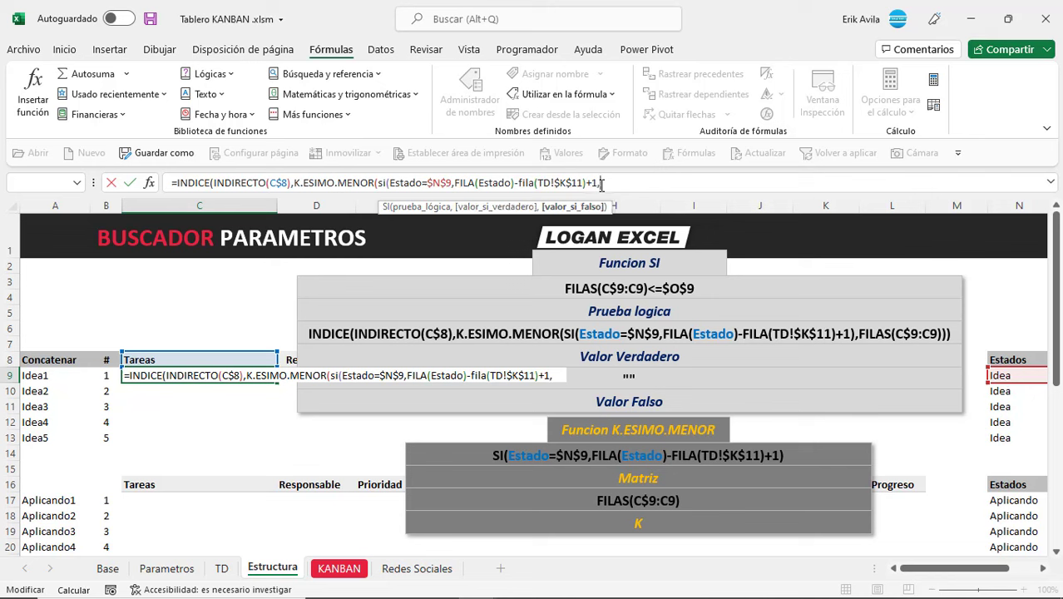
# Step: Add FILAS(C$9:C9) with the starting row locked, close the open functions, and try to commit the formula
pyautogui.write('fi')
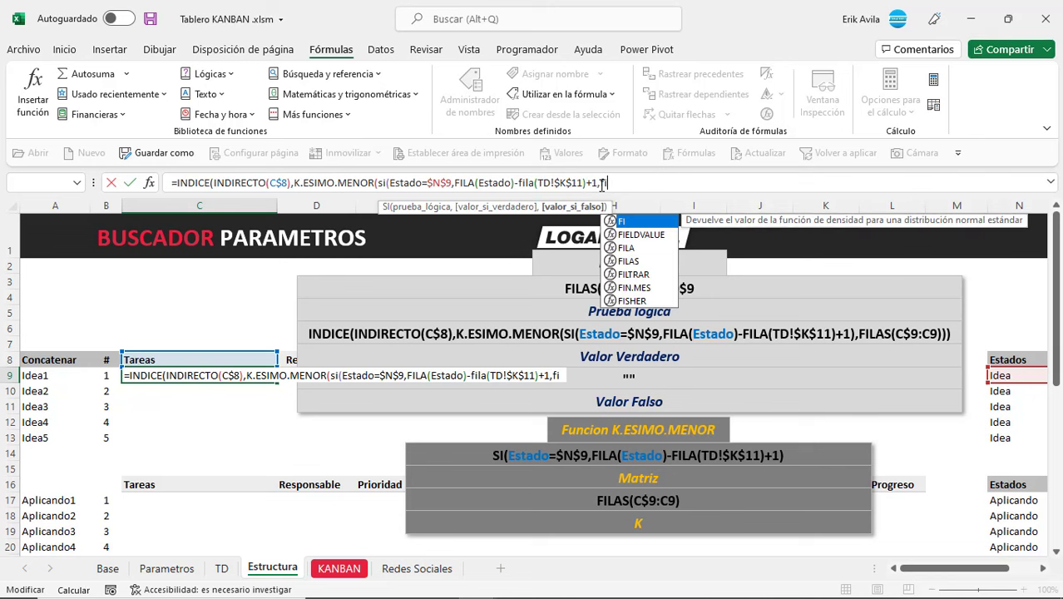
pyautogui.write('las(')
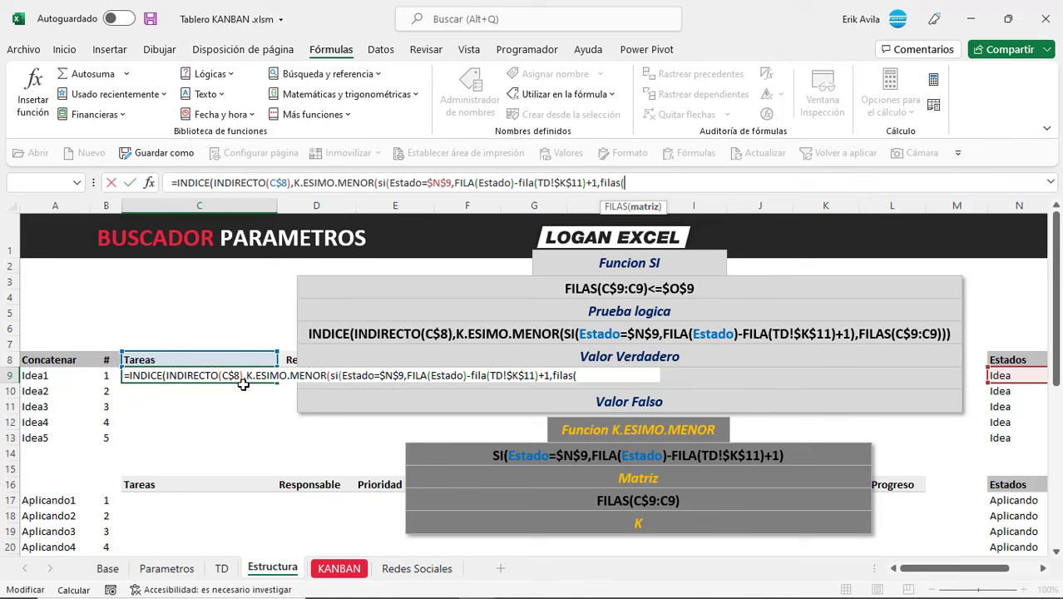
pyautogui.write('c9:c9)')
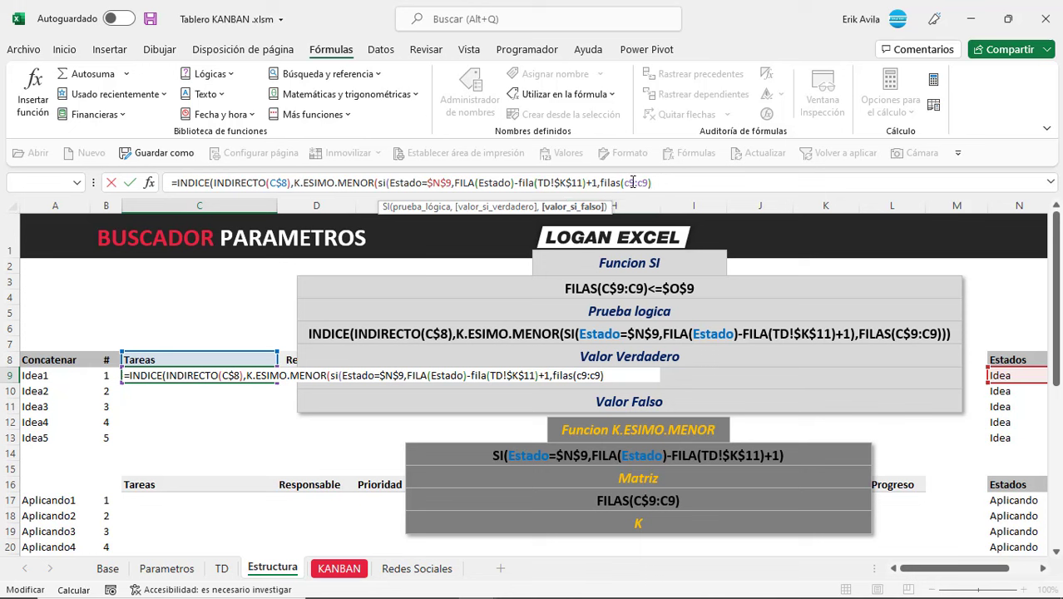
pyautogui.click(633, 182)
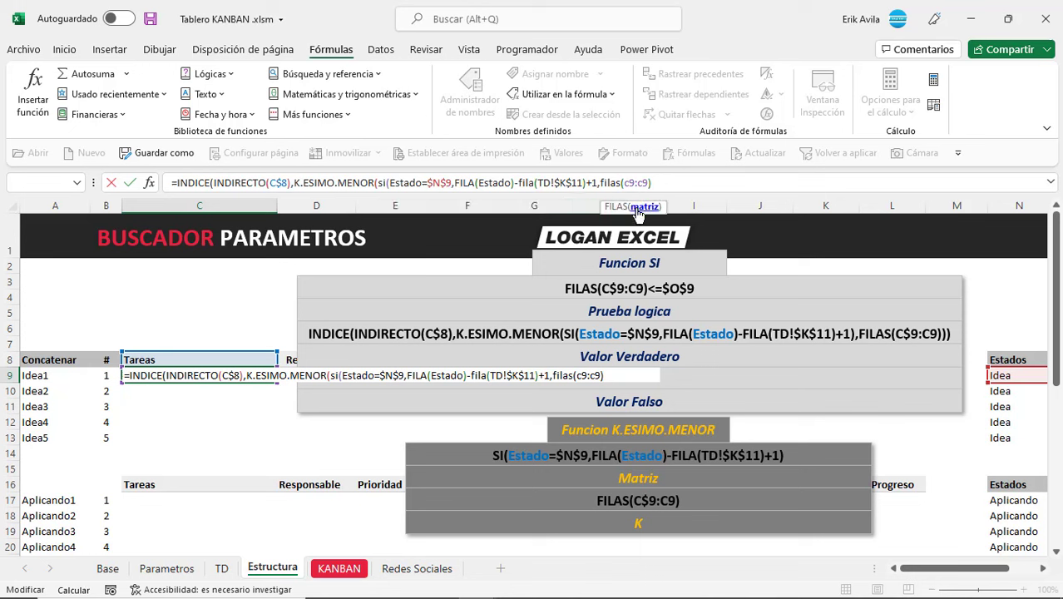
pyautogui.write('$')
pyautogui.click(679, 178)
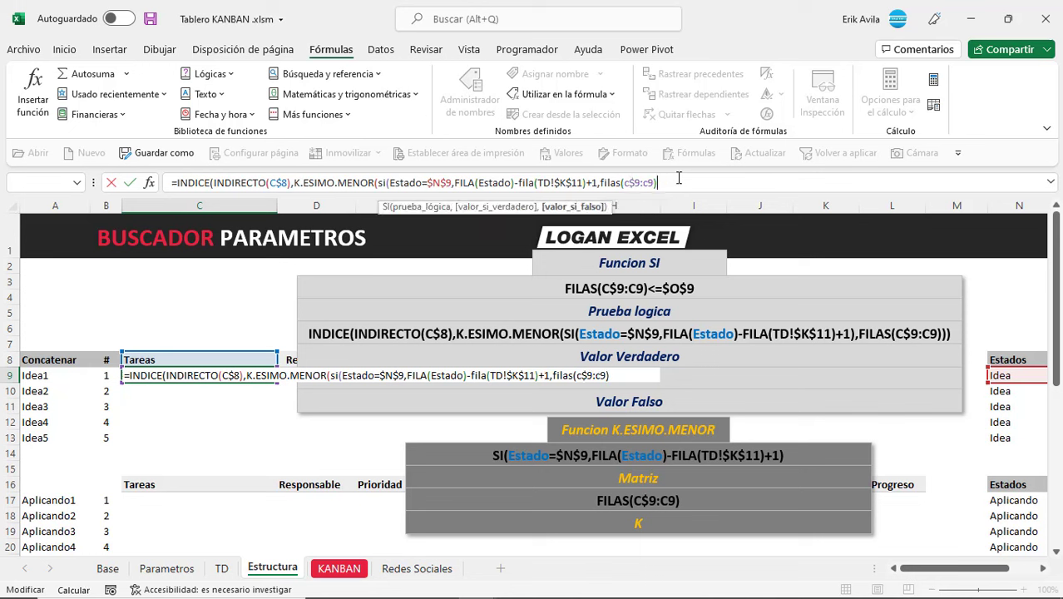
pyautogui.write(')')
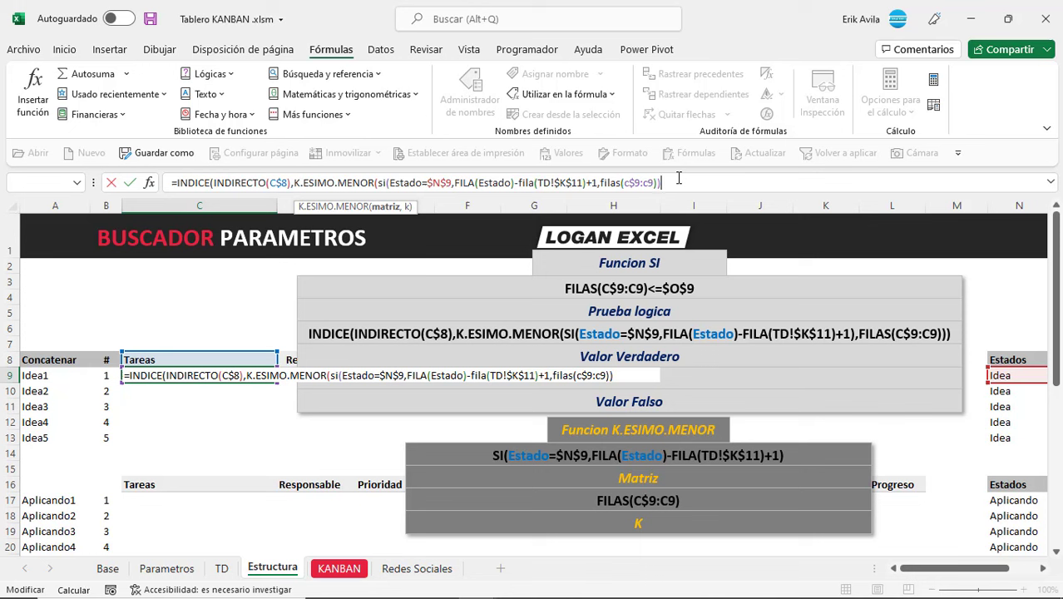
pyautogui.write(')')
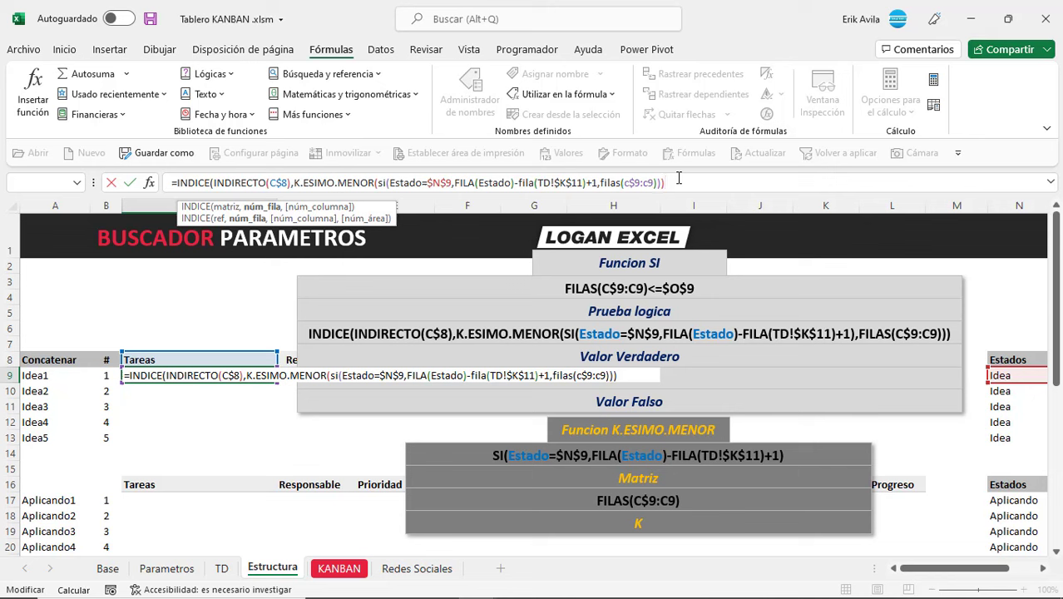
pyautogui.press('Return')
pyautogui.click(543, 347)
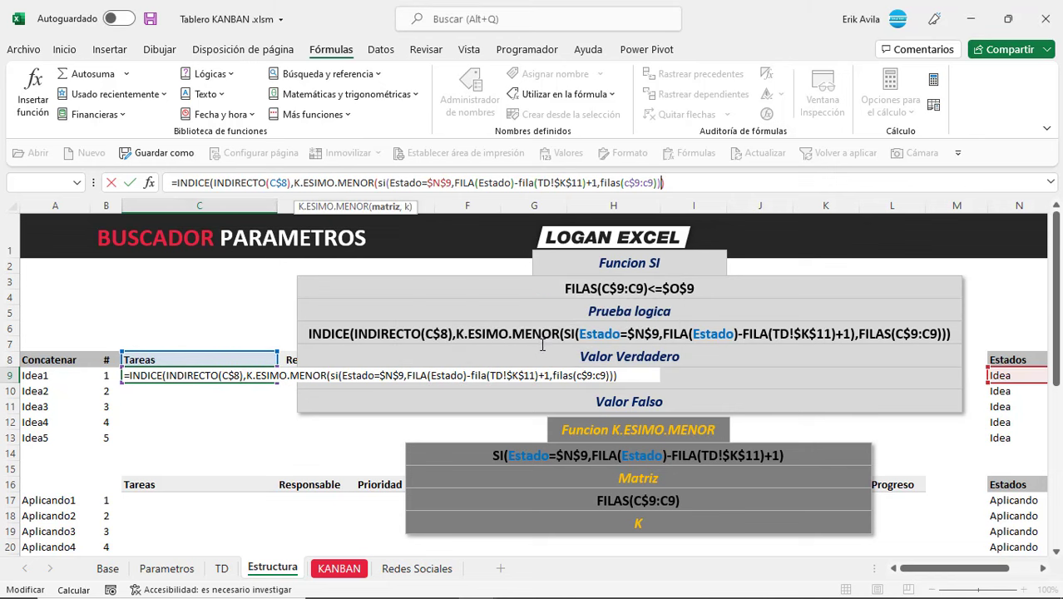
# Step: Close the nested SI right after +1 so that FILAS(C$9:C9) serves as K.ESIMO.MENOR's k argument, and commit the formula
pyautogui.click(599, 183)
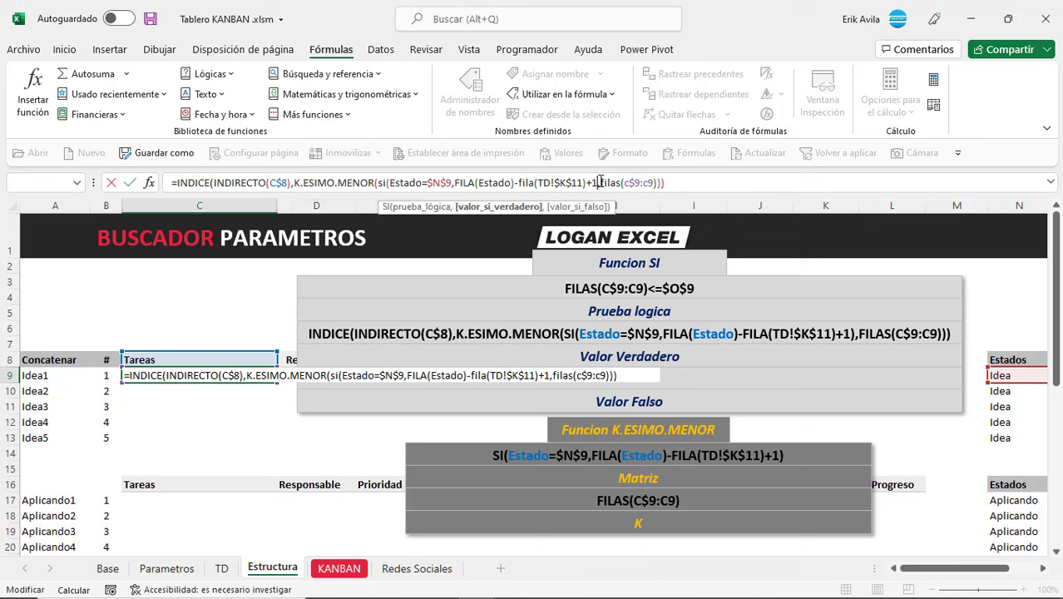
pyautogui.write(')')
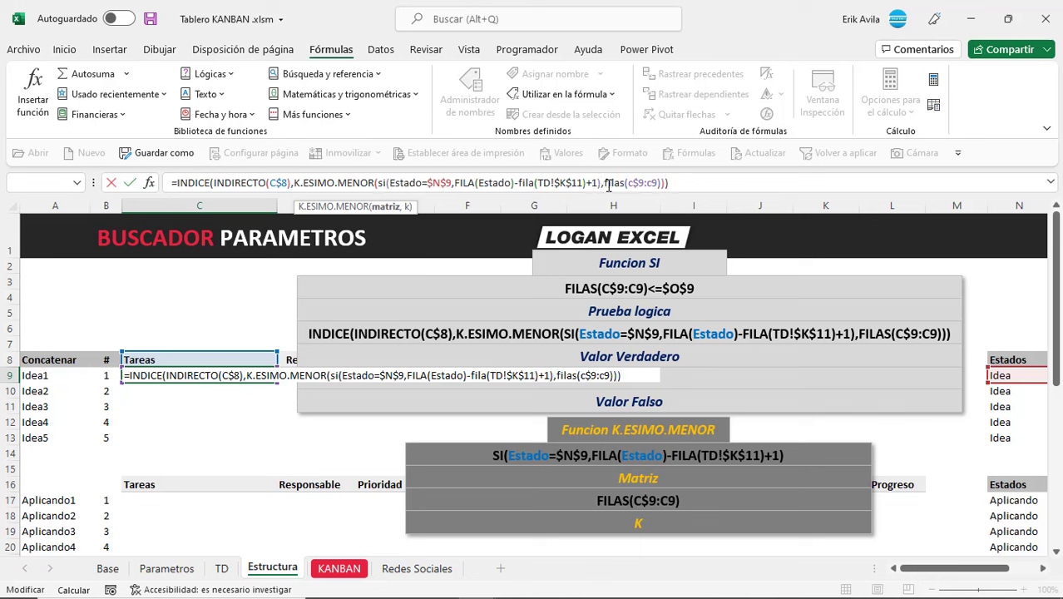
pyautogui.click(687, 179)
pyautogui.press('Return')
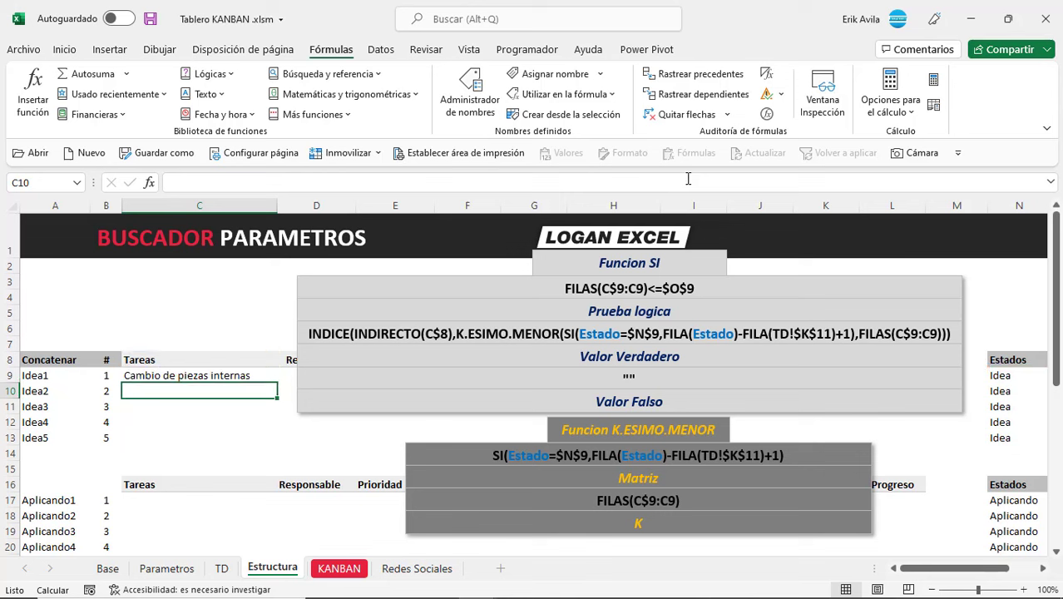
# Step: Fill the Tareas formula from C9 down through C13 for the five Idea rows
pyautogui.press('Up')
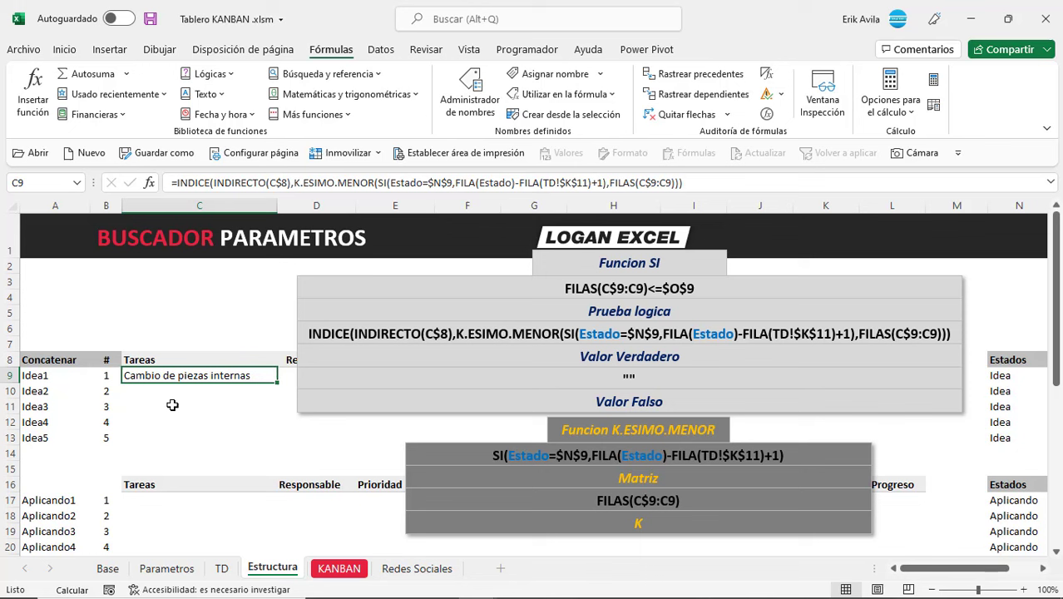
pyautogui.press('F2')
pyautogui.press('Escape')
pyautogui.moveTo(277, 383); pyautogui.dragTo(277, 444)
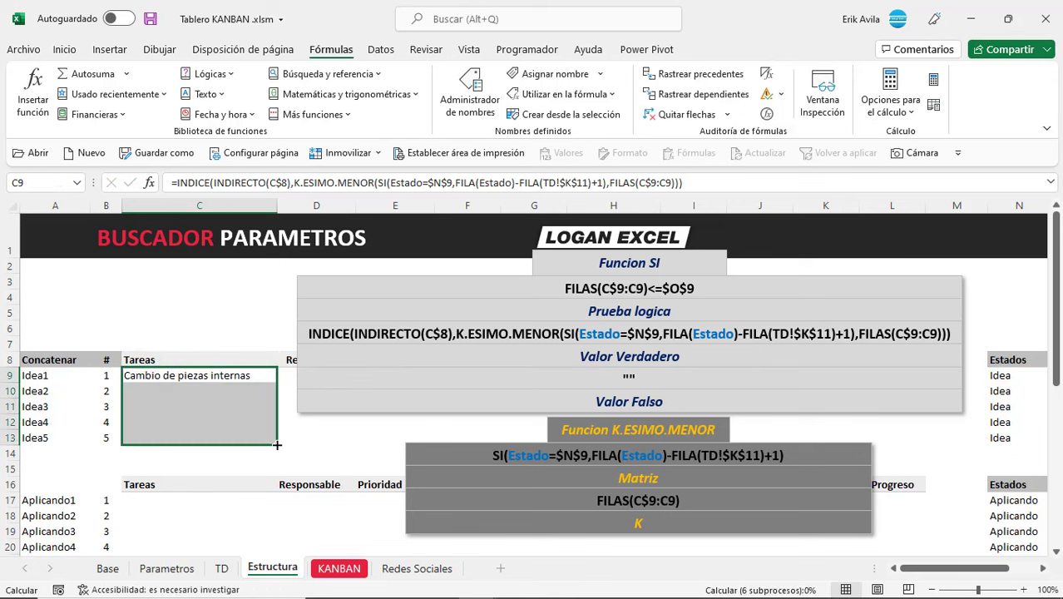
# Step: Examine the filled Tareas formulas and their results in the Idea rows, C9 to C13
pyautogui.click(245, 397)
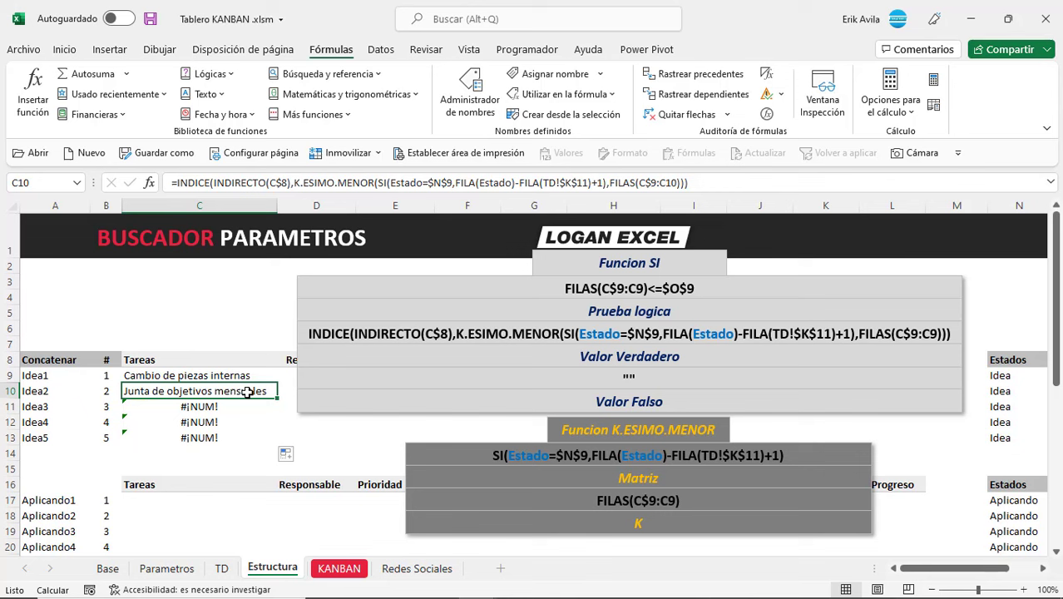
pyautogui.press('Down')
pyautogui.press('Down')
pyautogui.press('Up')
pyautogui.press('Up')
pyautogui.press('Down')
pyautogui.press('Up')
pyautogui.press('Up')
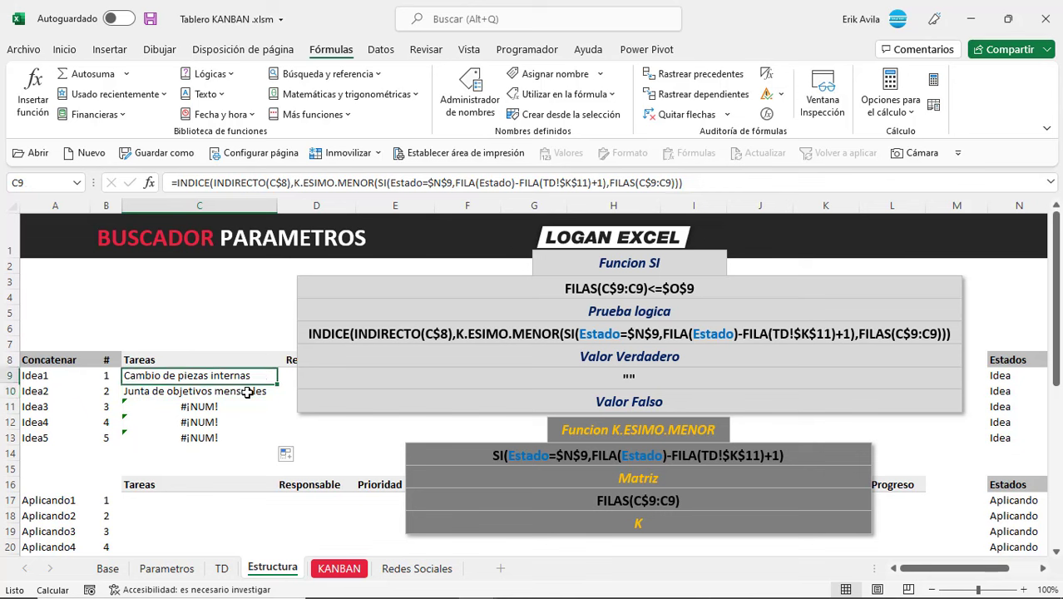
pyautogui.hotkey('shift', 'Down')
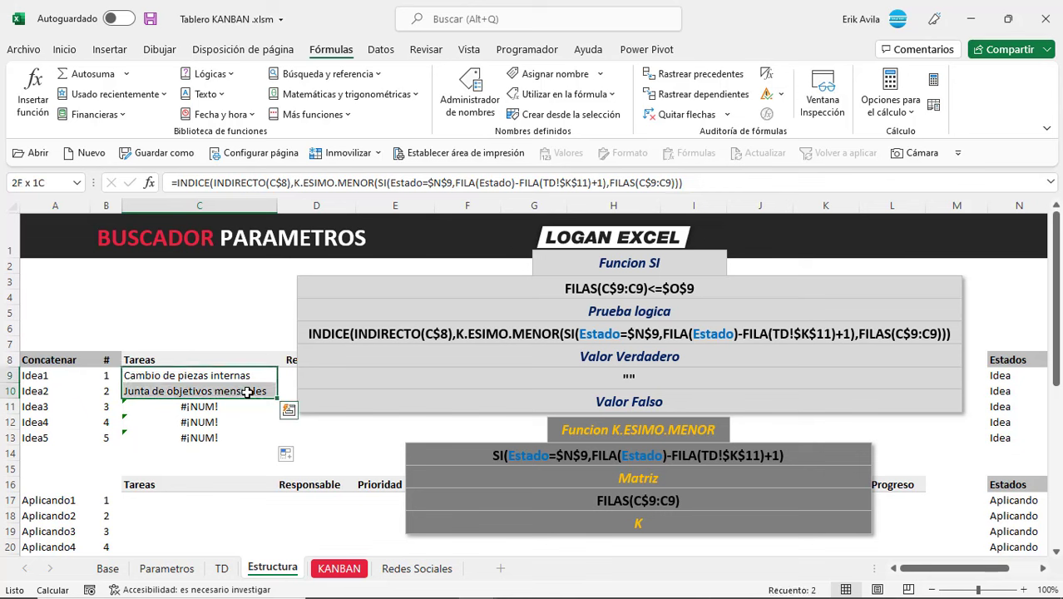
pyautogui.press('Down')
pyautogui.press('Down')
pyautogui.hotkey('shift', 'Down')
pyautogui.hotkey('shift', 'Down')
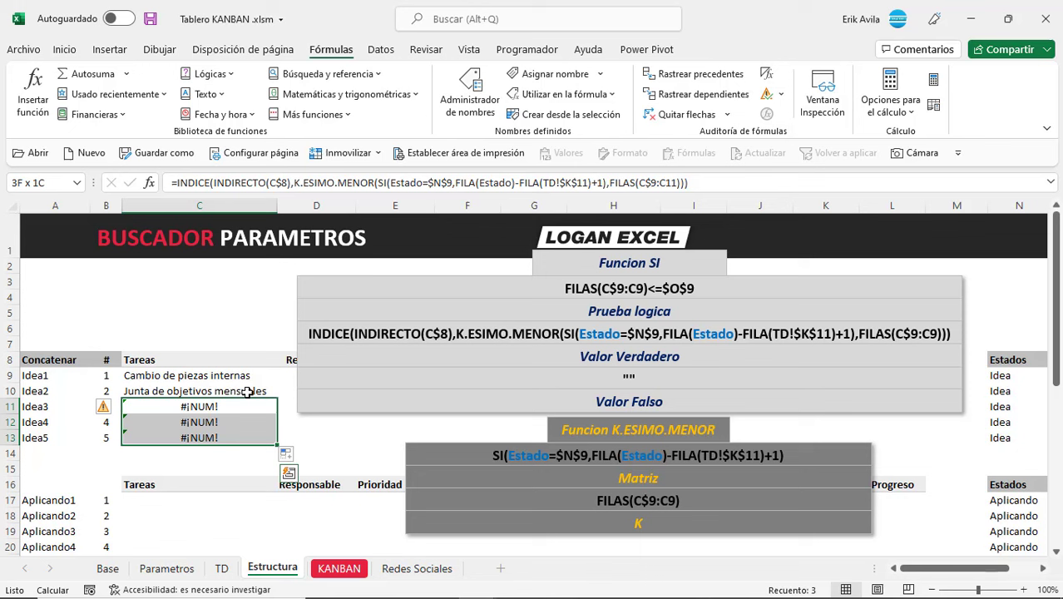
pyautogui.click(248, 391)
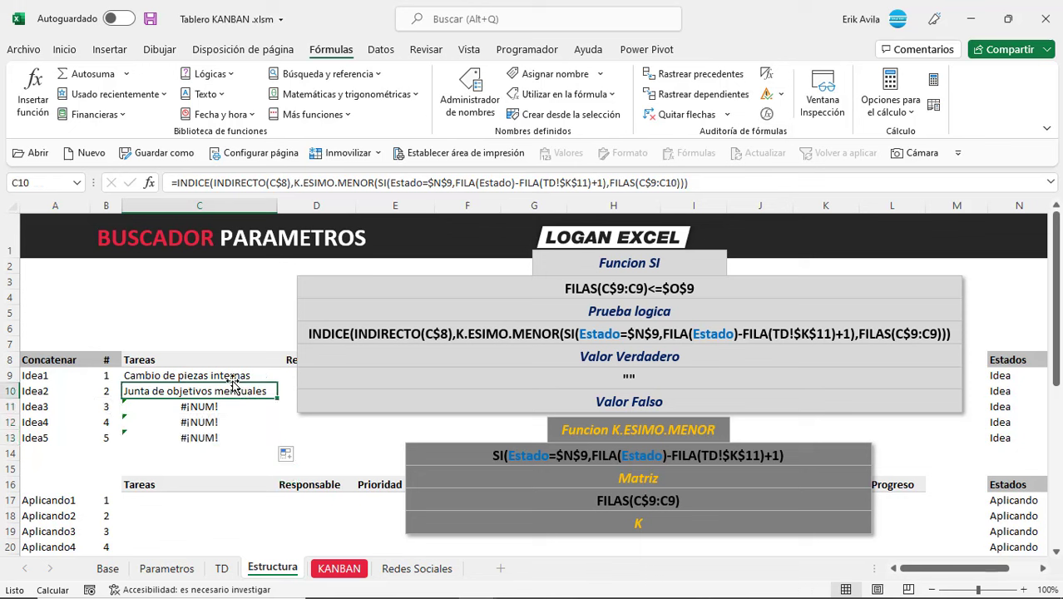
# Step: Begin wrapping the Tareas formula in C9 in an outer SI, with FILAS(C$9:C9) opening its logical test
pyautogui.click(234, 376)
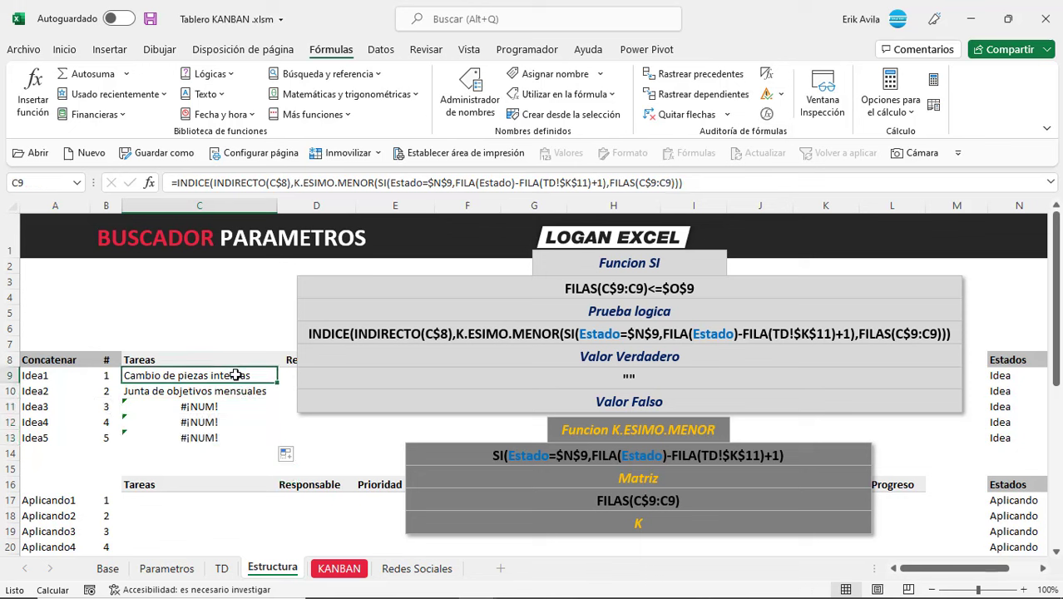
pyautogui.click(179, 186)
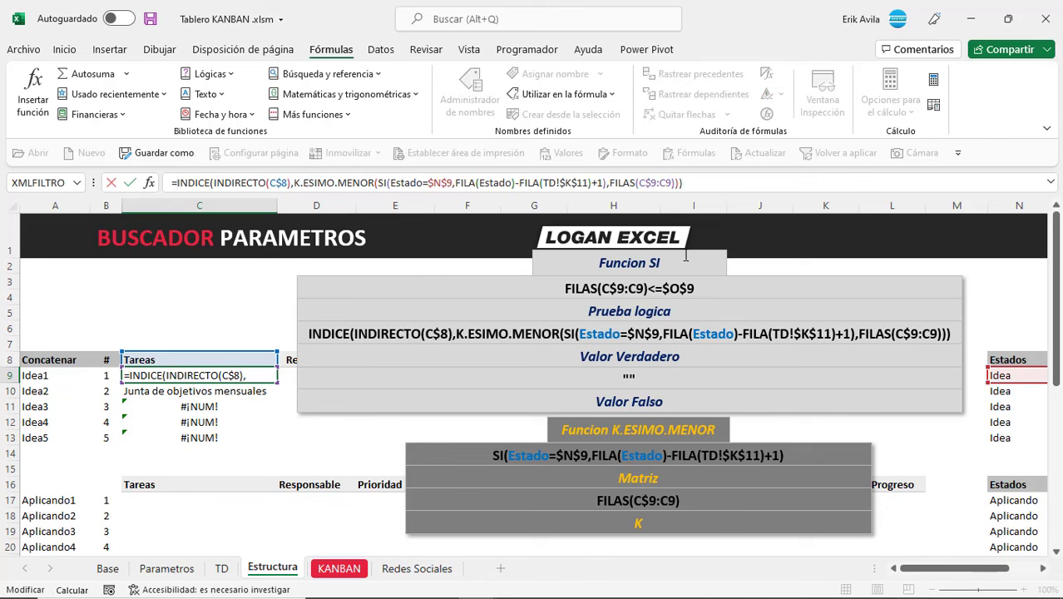
pyautogui.write('si')
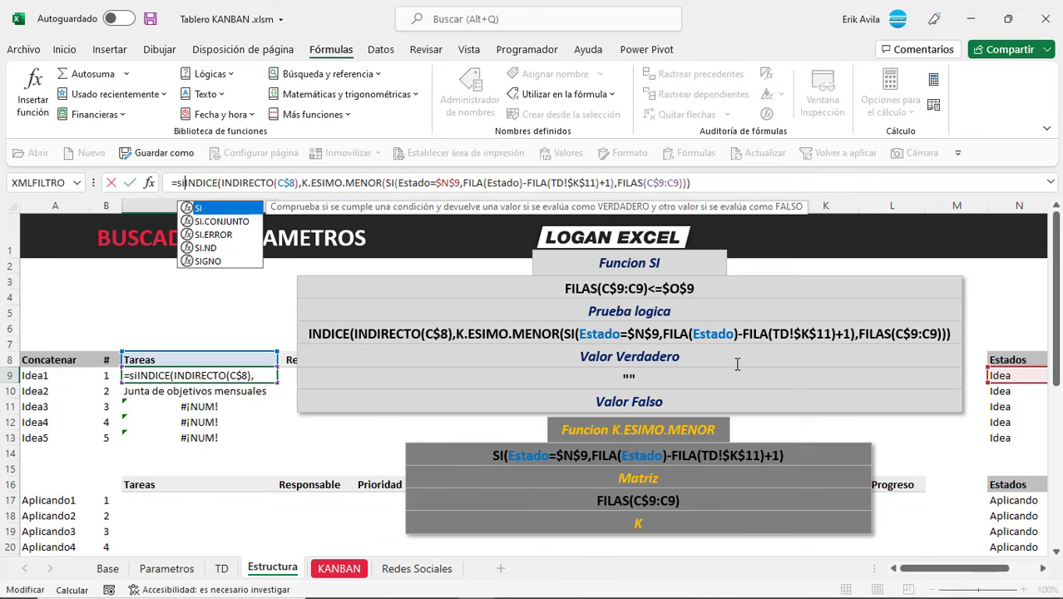
pyautogui.write('(')
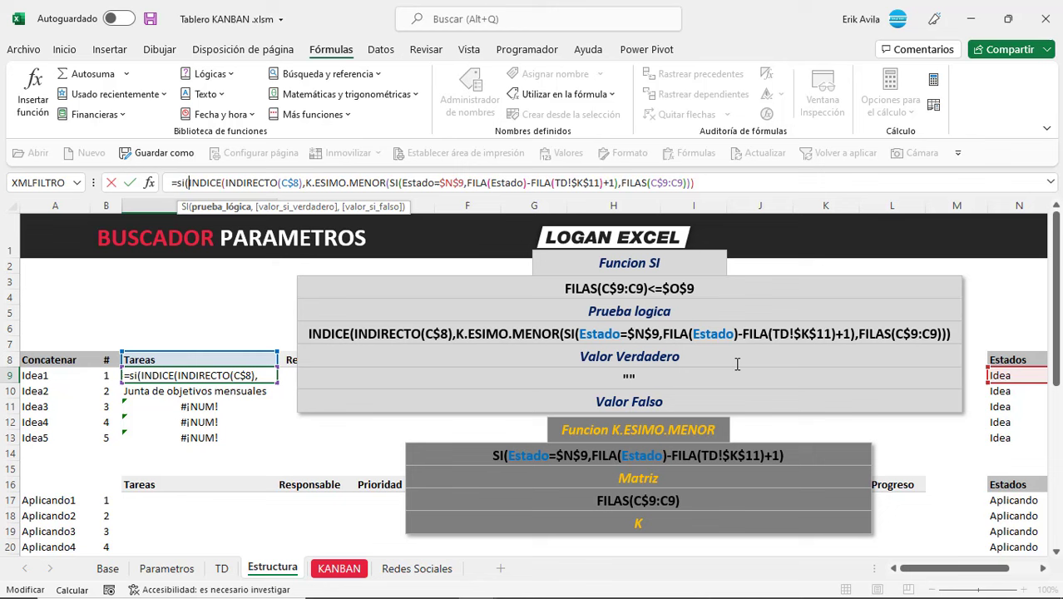
pyautogui.write('filas(c9')
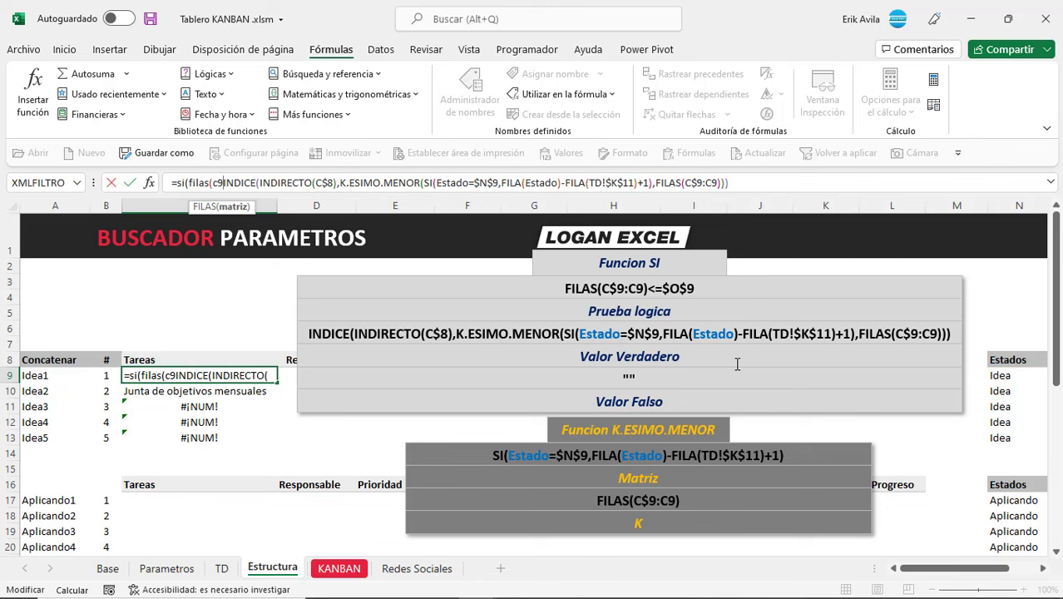
pyautogui.write(':')
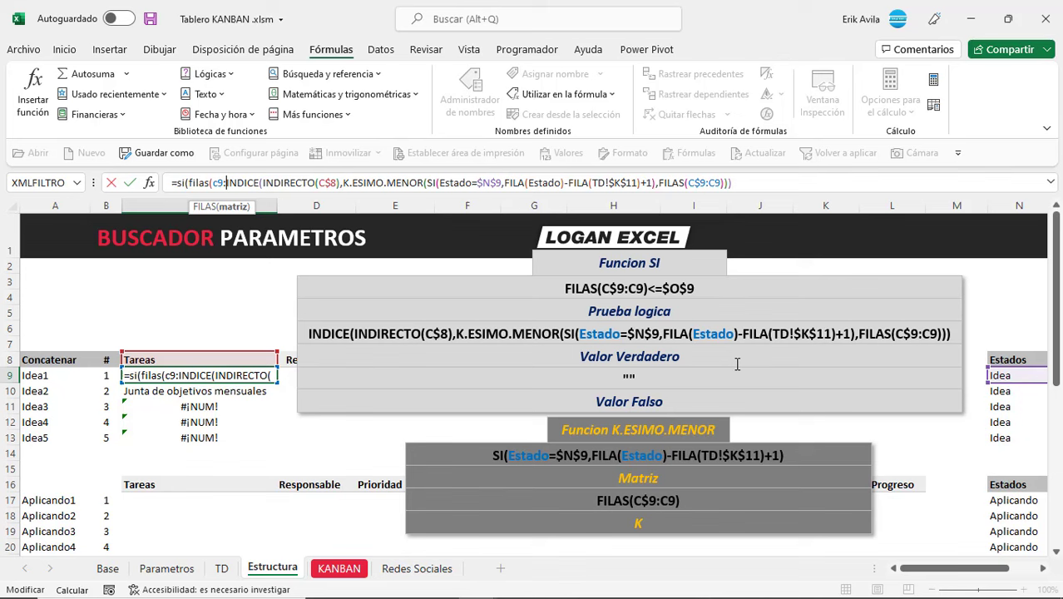
pyautogui.write('c9)')
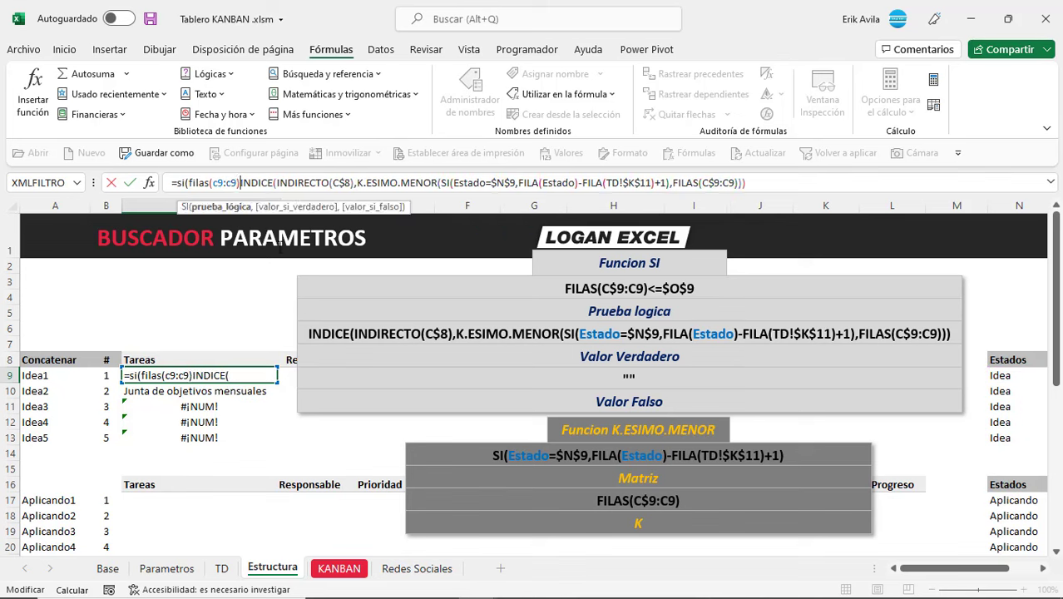
pyautogui.click(215, 182)
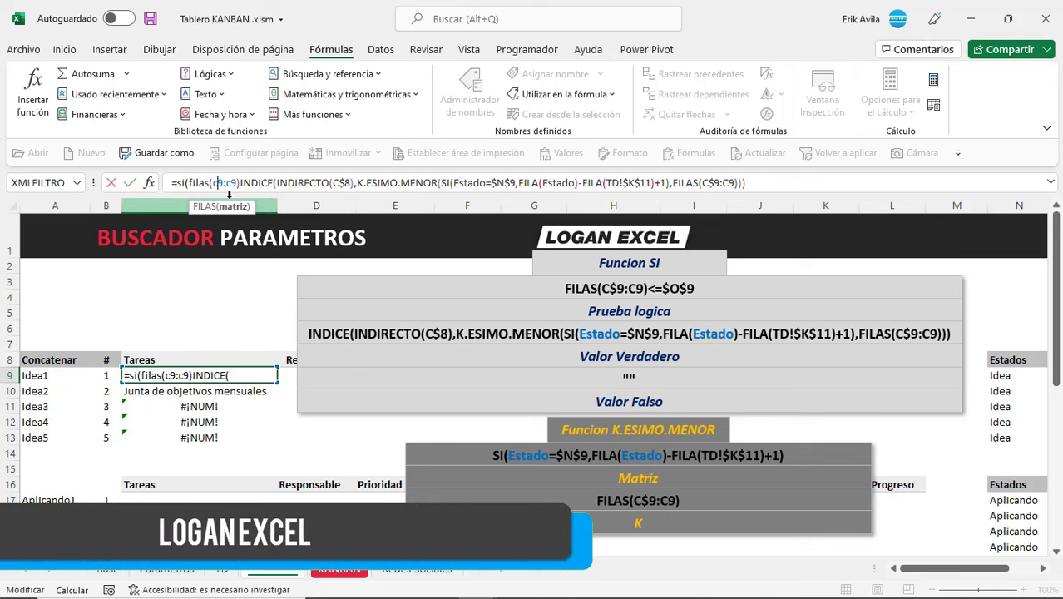
pyautogui.write('$')
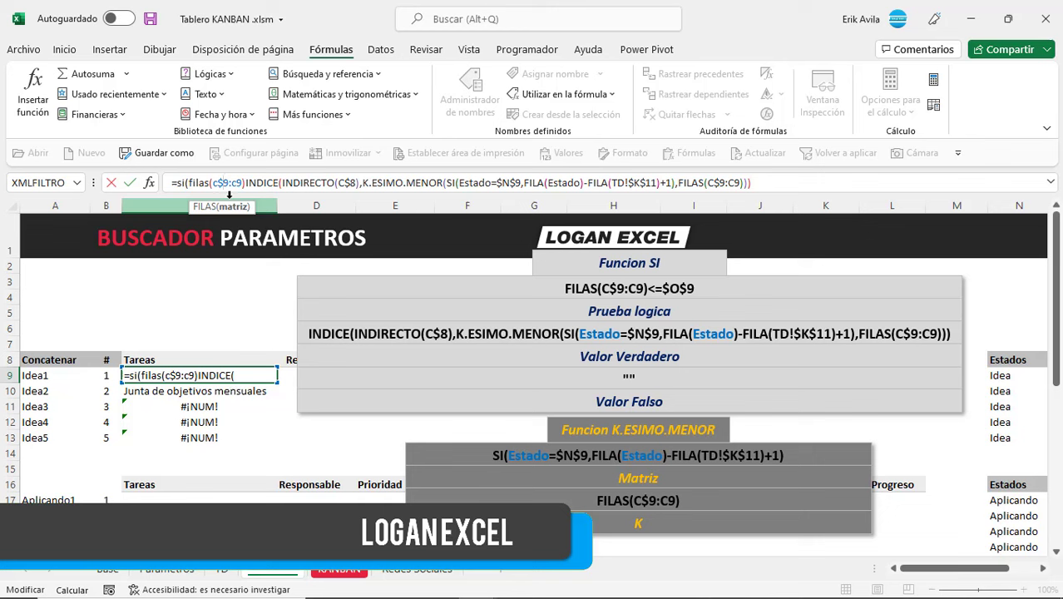
# Step: Complete the outer SI's logical test with <=$O$9, the locked Idea count, making the existing INDICE expression the value if true
pyautogui.click(247, 182)
pyautogui.write('<')
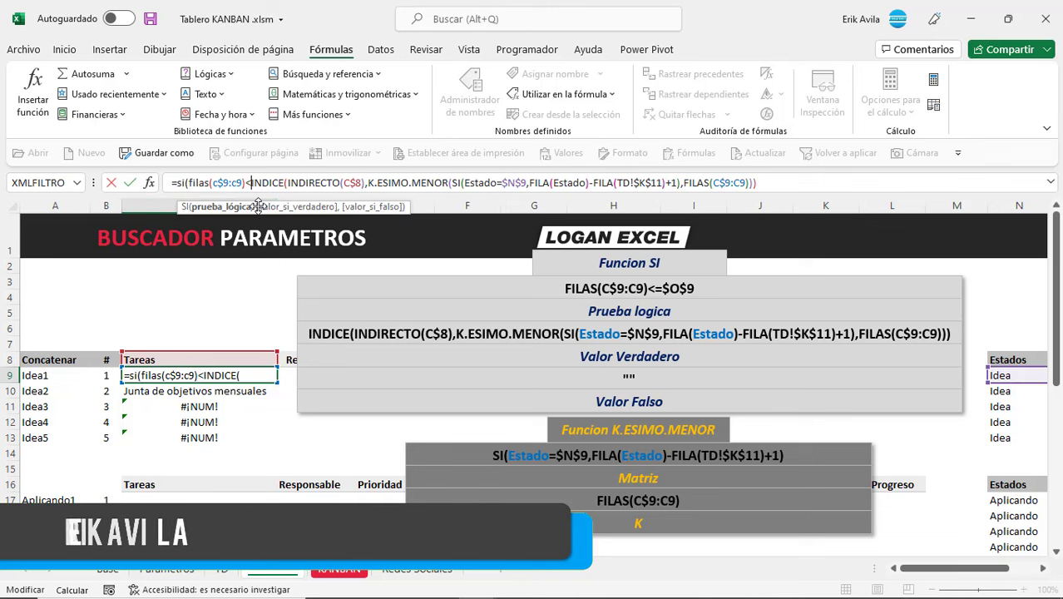
pyautogui.write('=')
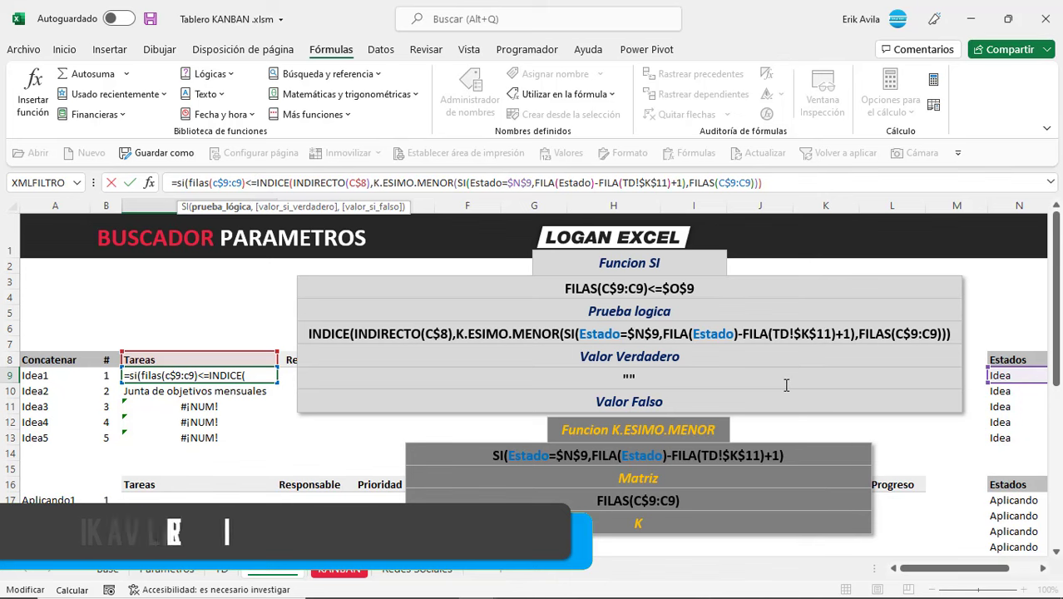
pyautogui.moveTo(948, 569); pyautogui.dragTo(966, 569)
pyautogui.click(981, 375)
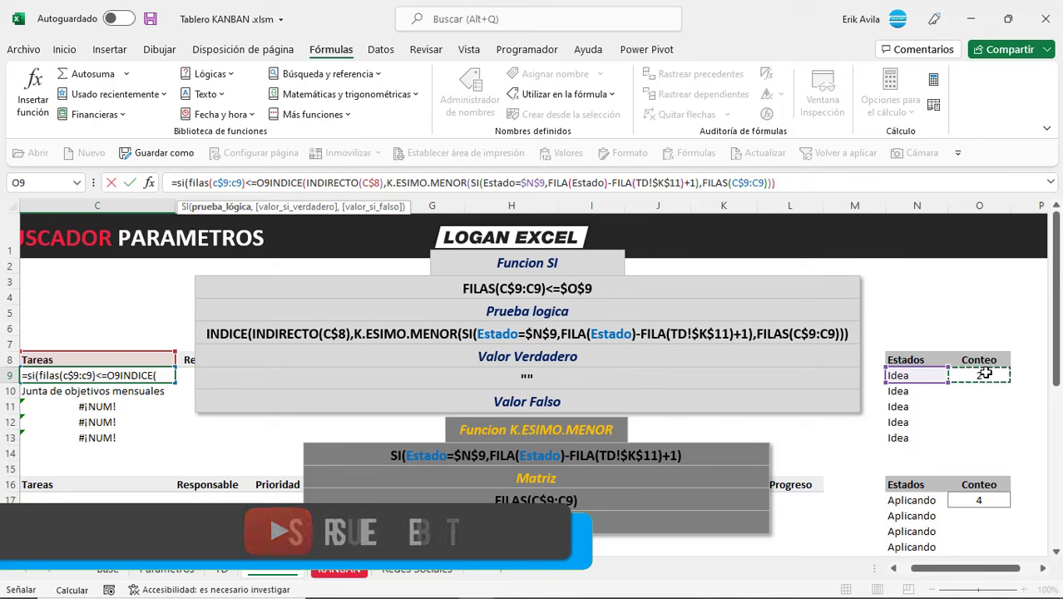
pyautogui.press('F4')
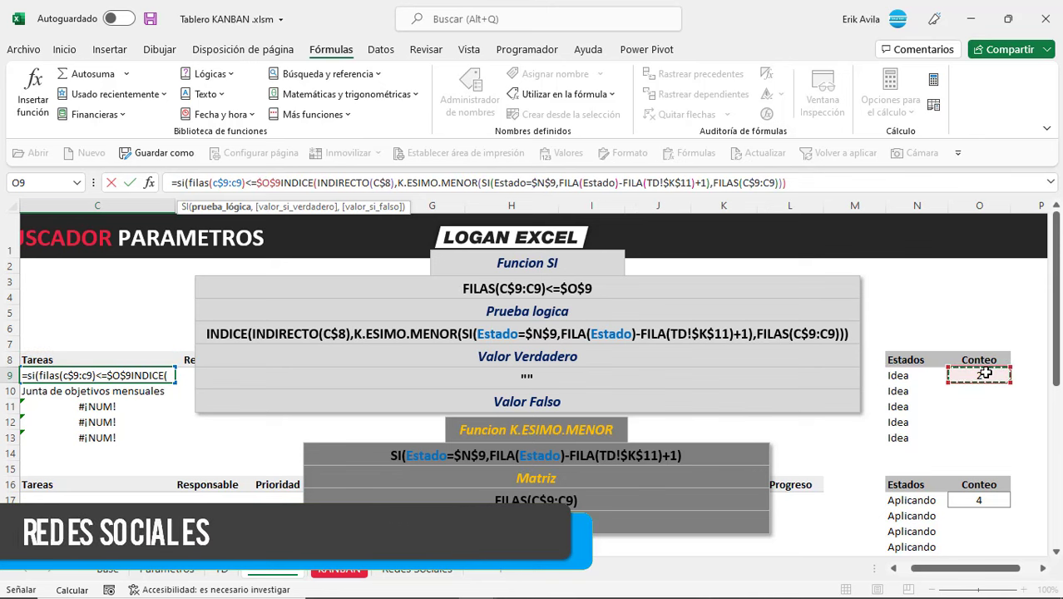
pyautogui.write(',')
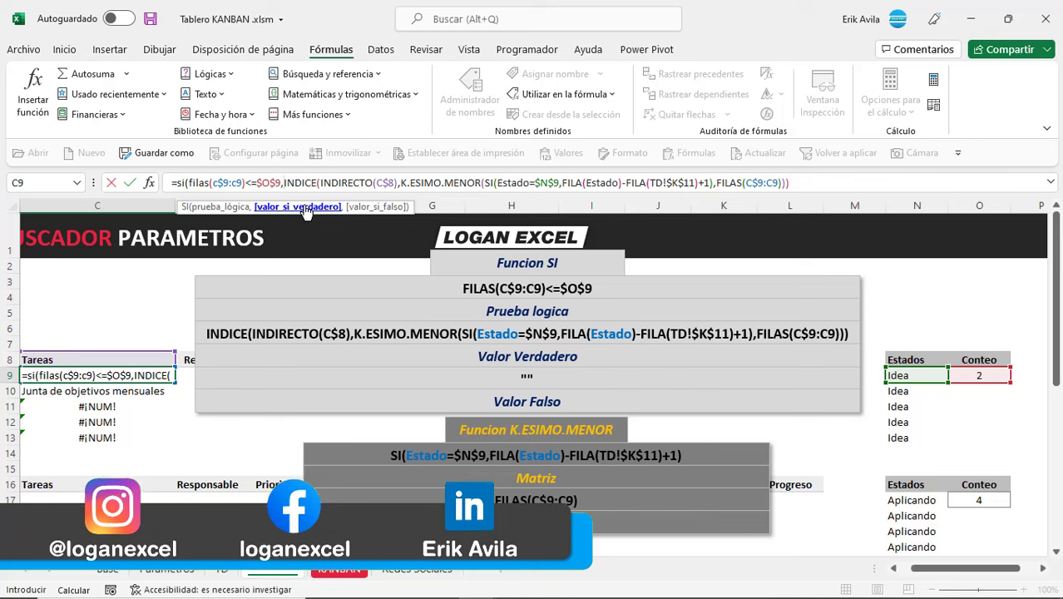
# Step: Add "" as the outer SI's value if false, close the function, and commit the C9 formula
pyautogui.click(814, 184)
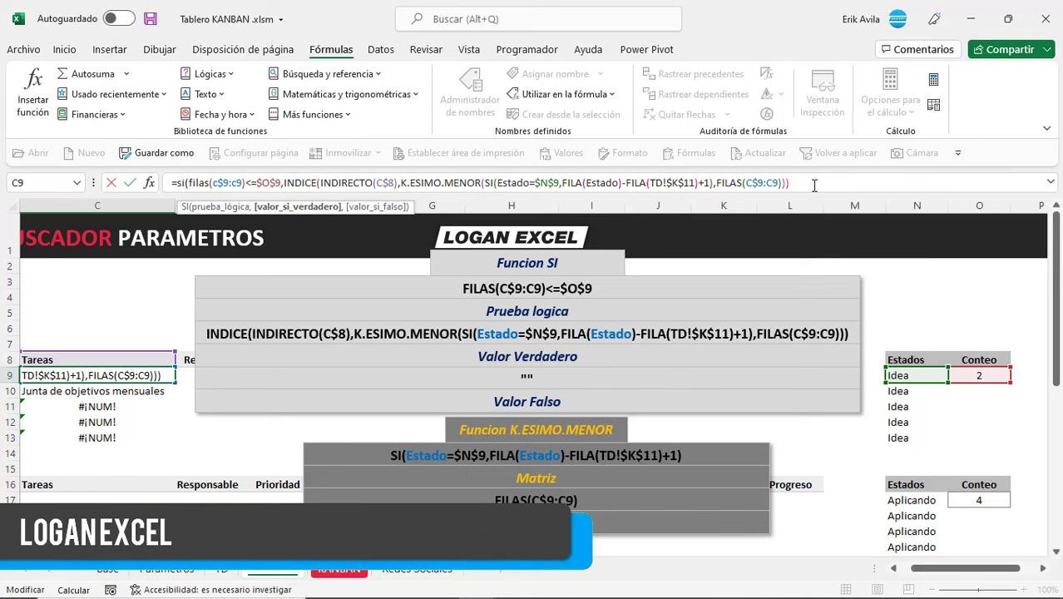
pyautogui.write(',""')
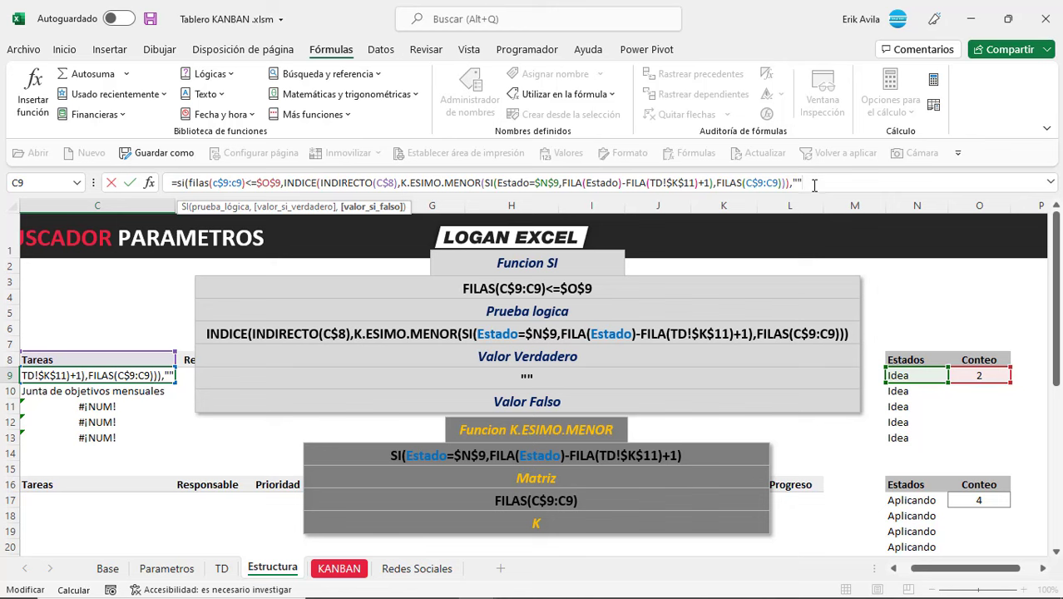
pyautogui.write(')')
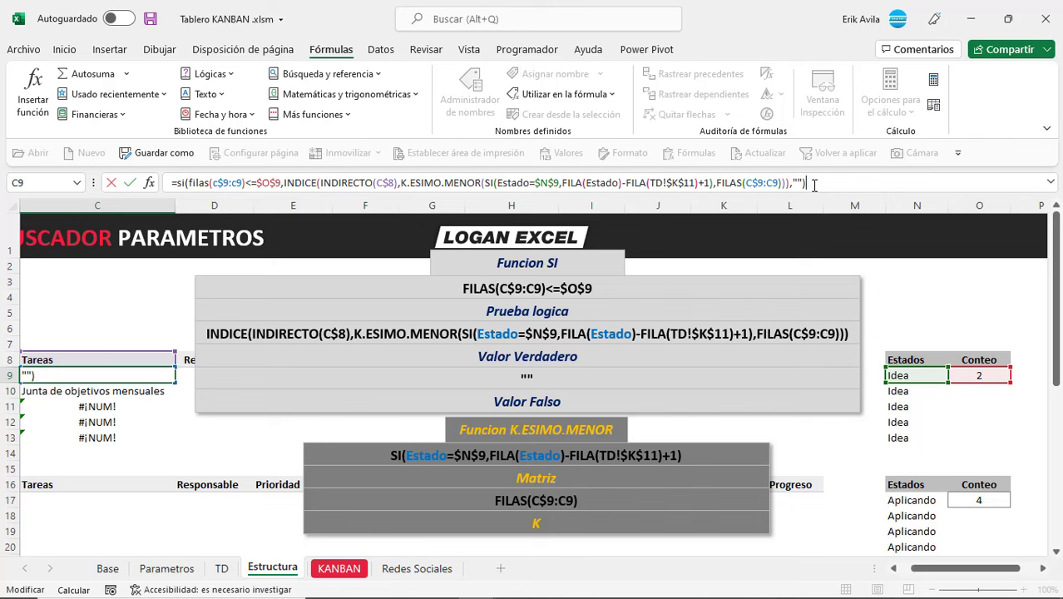
pyautogui.hotkey('ctrl', 'Return')
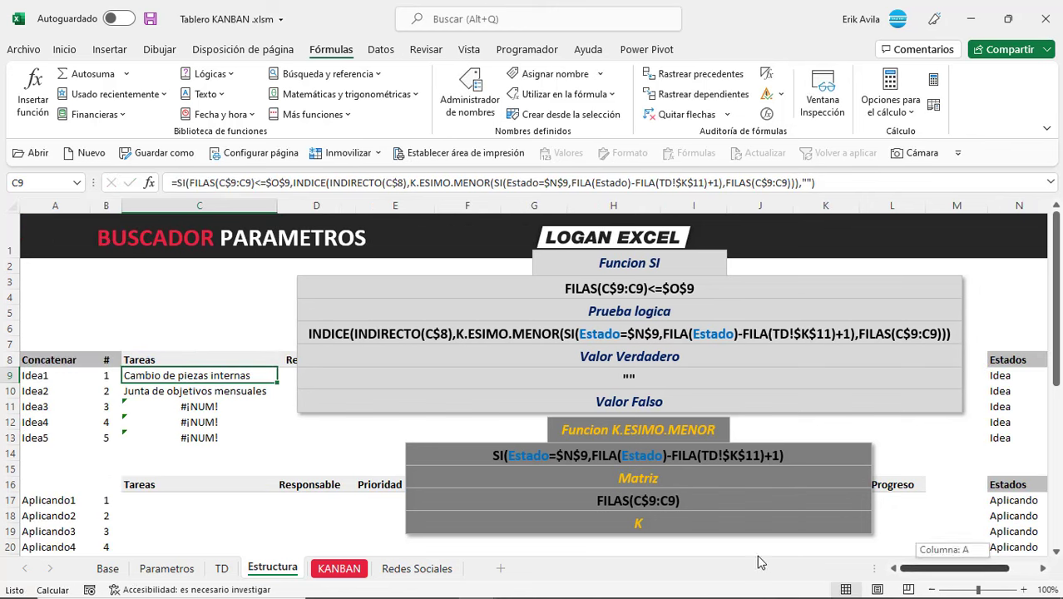
# Step: Fill the updated Tareas formula from C9 down through C13 and check the formula in C9
pyautogui.doubleClick(278, 383)
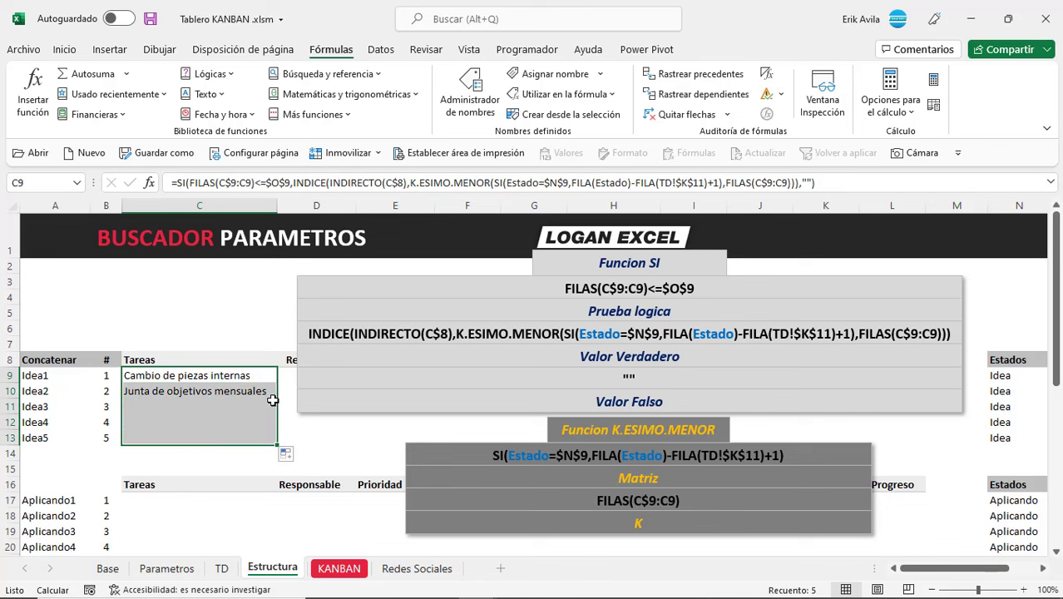
pyautogui.click(247, 377)
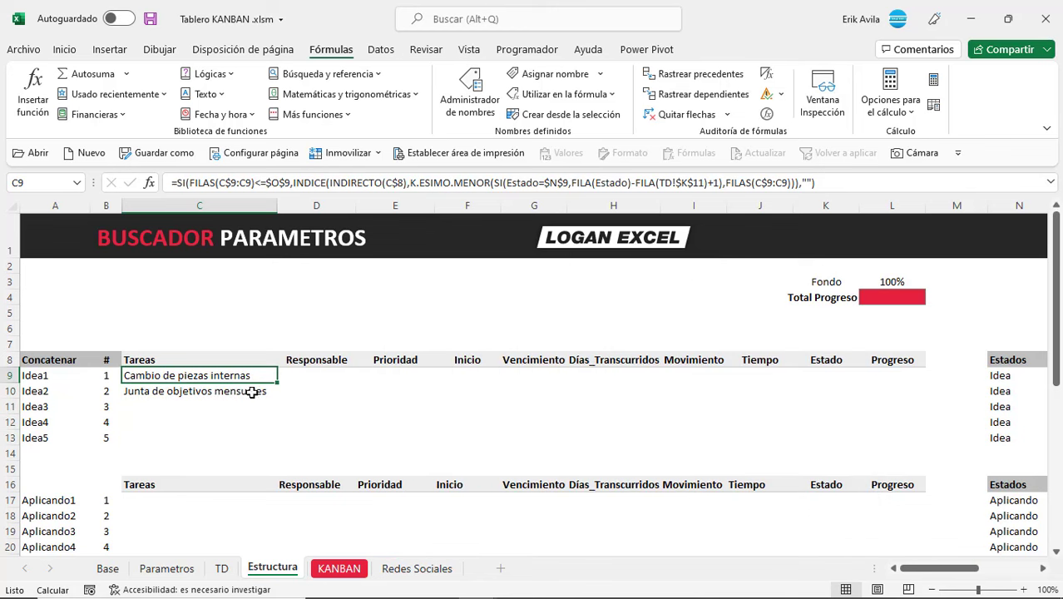
pyautogui.press('F2')
pyautogui.press('Escape')
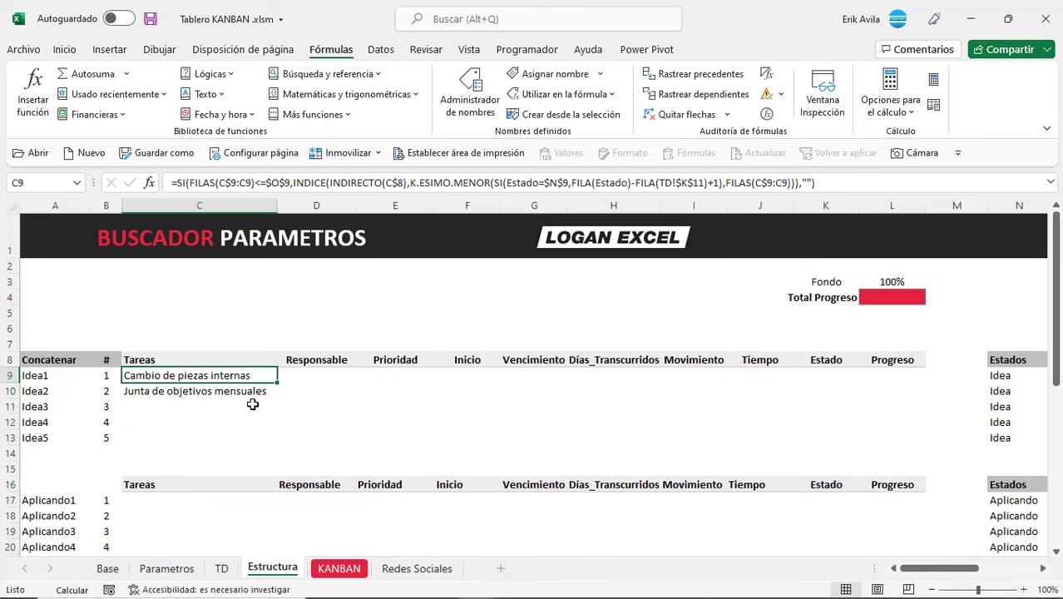
# Step: Copy the Tareas formulas in C9:C13 across the Idea table through the Progreso column, up to L13
pyautogui.moveTo(249, 377); pyautogui.dragTo(238, 435)
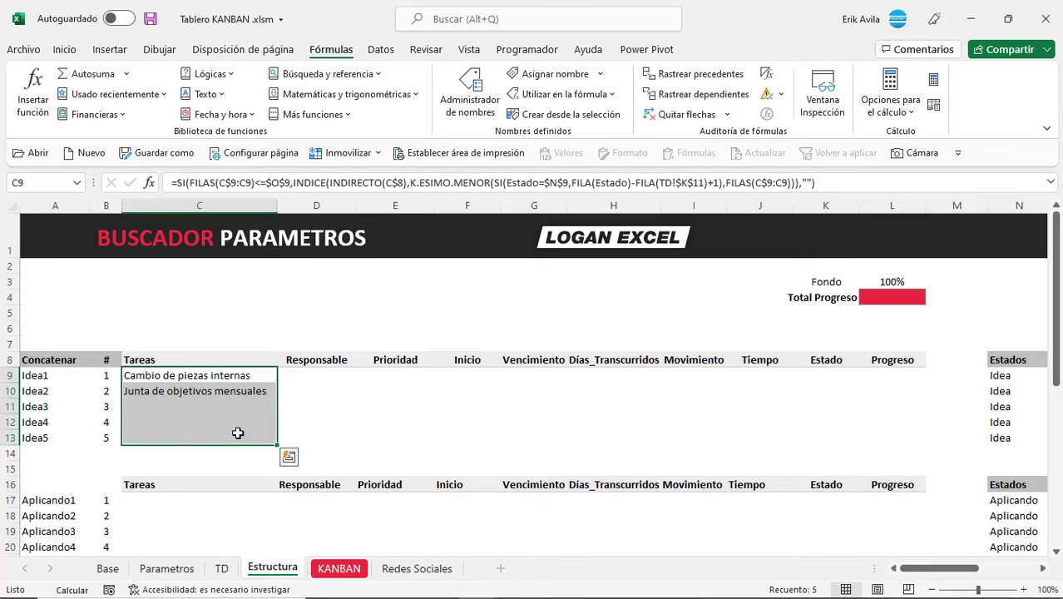
pyautogui.hotkey('ctrl', 'c')
pyautogui.hotkey('shift', 'Right')
pyautogui.hotkey('shift', 'Right')
pyautogui.hotkey('shift', 'Right')
pyautogui.hotkey('shift', 'Right')
pyautogui.hotkey('shift', 'Right')
pyautogui.hotkey('shift', 'Right')
pyautogui.hotkey('shift', 'Right')
pyautogui.hotkey('shift', 'Right')
pyautogui.hotkey('shift', 'Right')
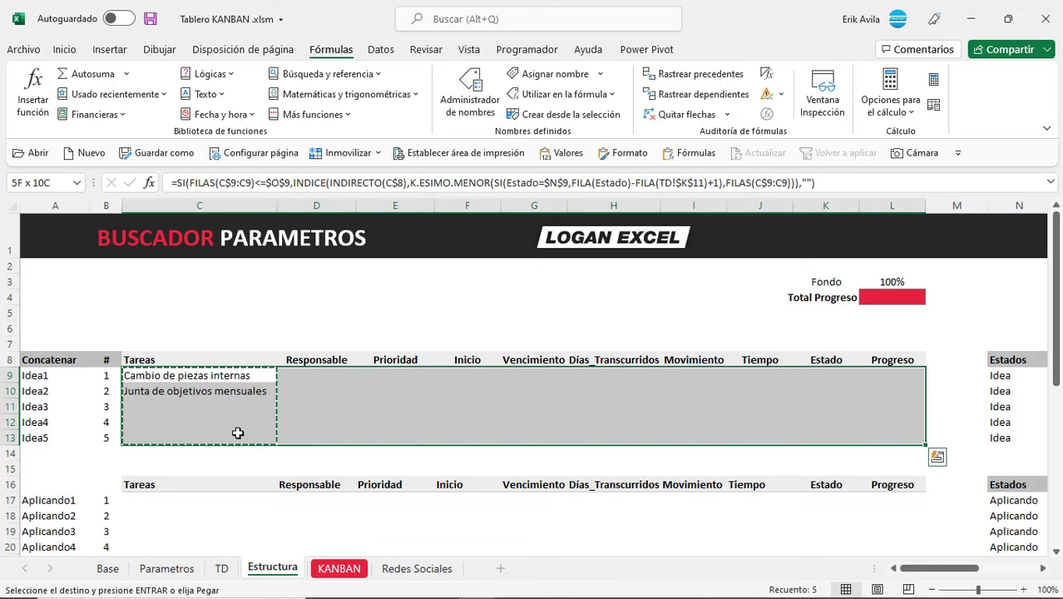
pyautogui.press('Return')
# Step: Examine the cell references in the copied Idea formulas across Responsable, Prioridad, Inicio, Días_Transcurridos, Estado and Progreso
pyautogui.click(303, 392)
pyautogui.press('F2')
pyautogui.press('Escape')
pyautogui.click(427, 400)
pyautogui.press('F2')
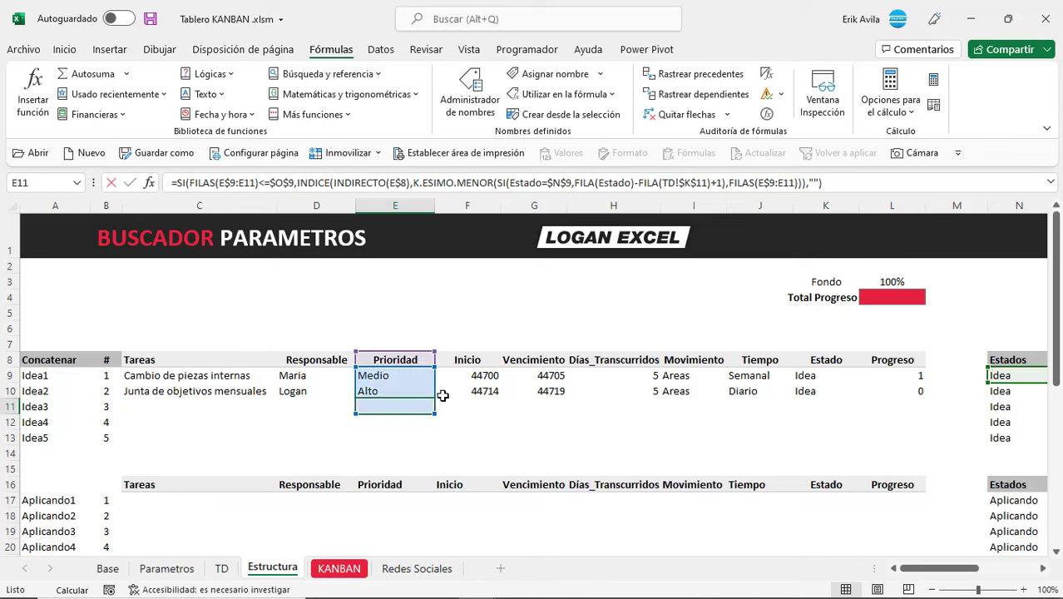
pyautogui.press('Escape')
pyautogui.click(474, 392)
pyautogui.press('F2')
pyautogui.press('Escape')
pyautogui.click(653, 391)
pyautogui.press('F2')
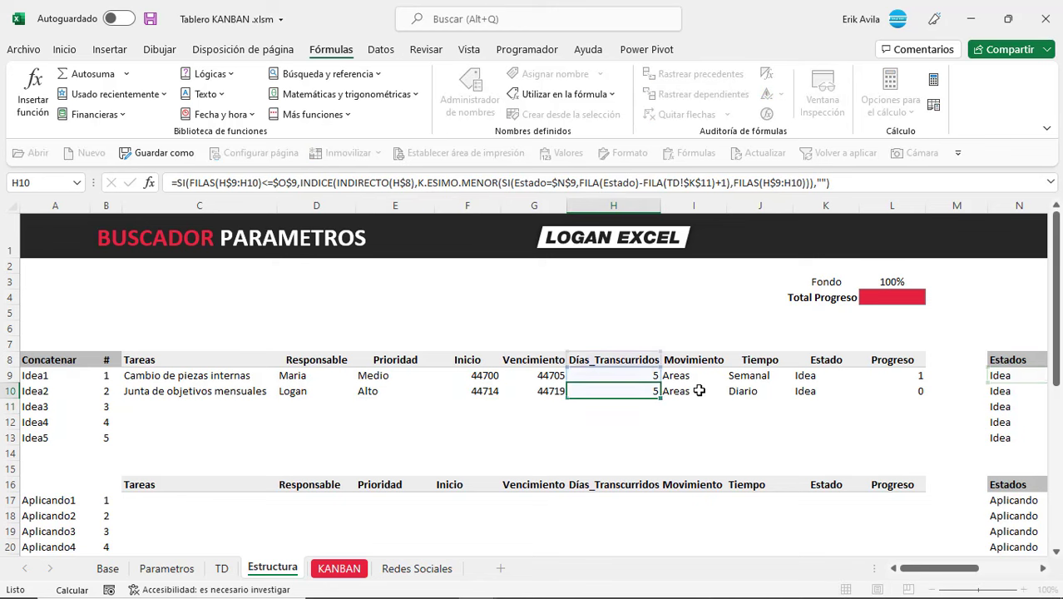
pyautogui.press('Escape')
pyautogui.click(819, 391)
pyautogui.press('F2')
pyautogui.press('Escape')
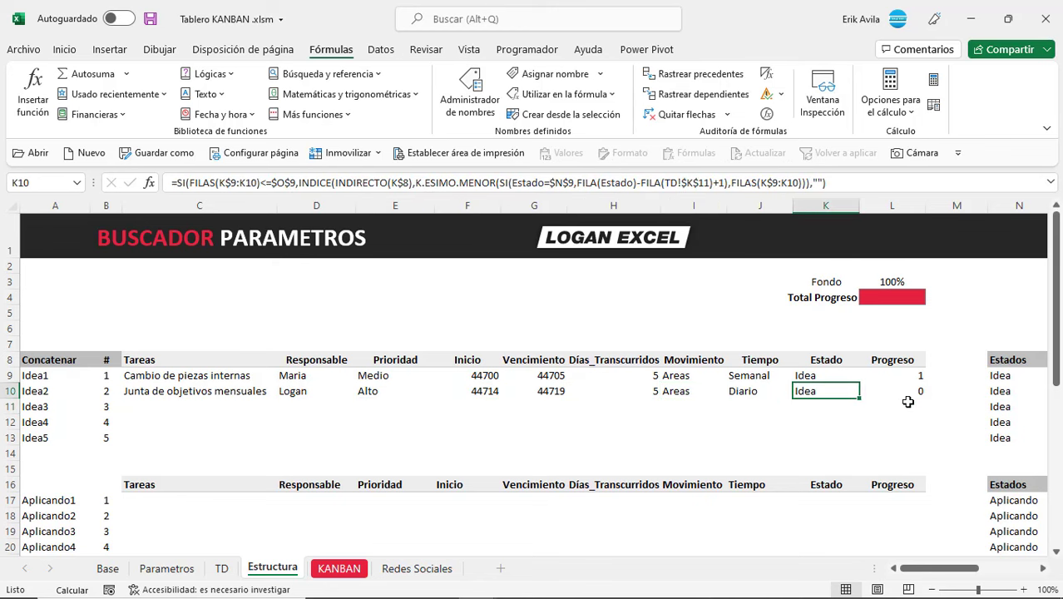
pyautogui.click(913, 392)
pyautogui.press('F2')
pyautogui.press('Escape')
pyautogui.click(540, 404)
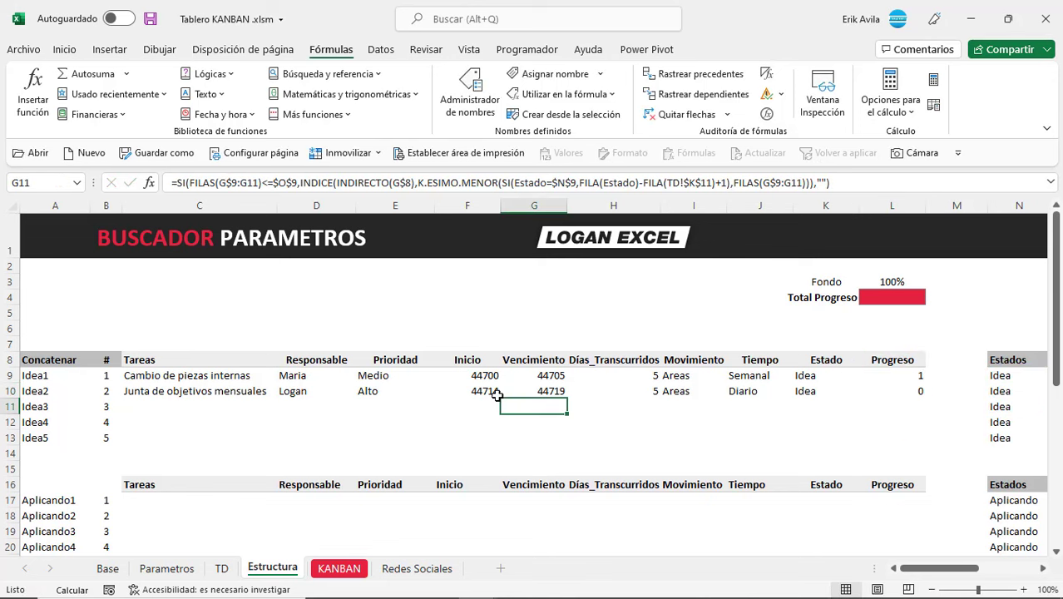
# Step: Format the Idea table's Inicio and Vencimiento cells F9:G13 as short dates and its Progreso cells L9:L13 as percentages
pyautogui.moveTo(482, 379); pyautogui.dragTo(551, 429)
pyautogui.click(66, 50)
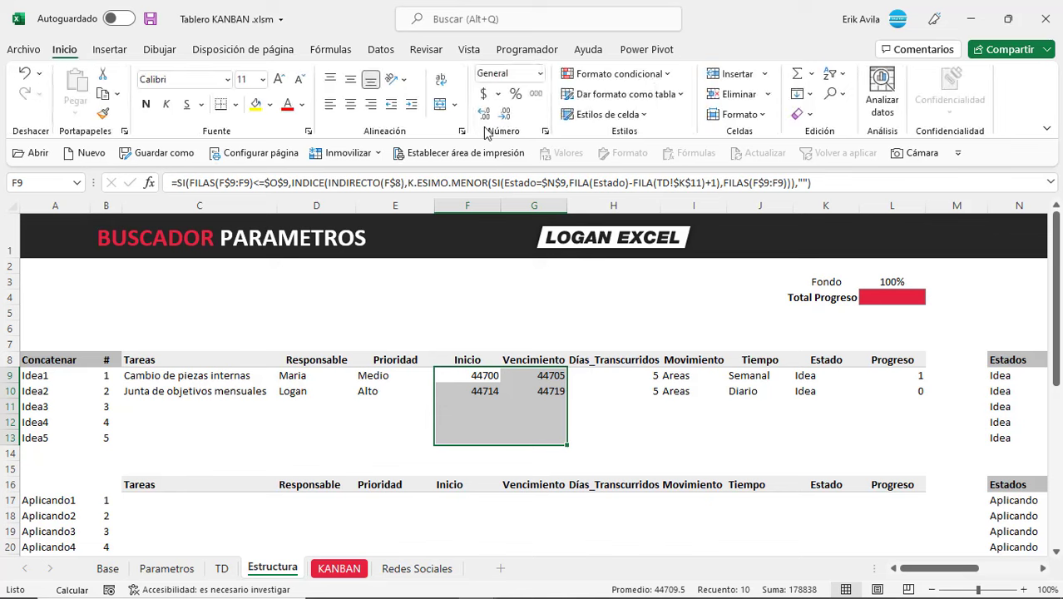
pyautogui.click(539, 73)
pyautogui.click(532, 249)
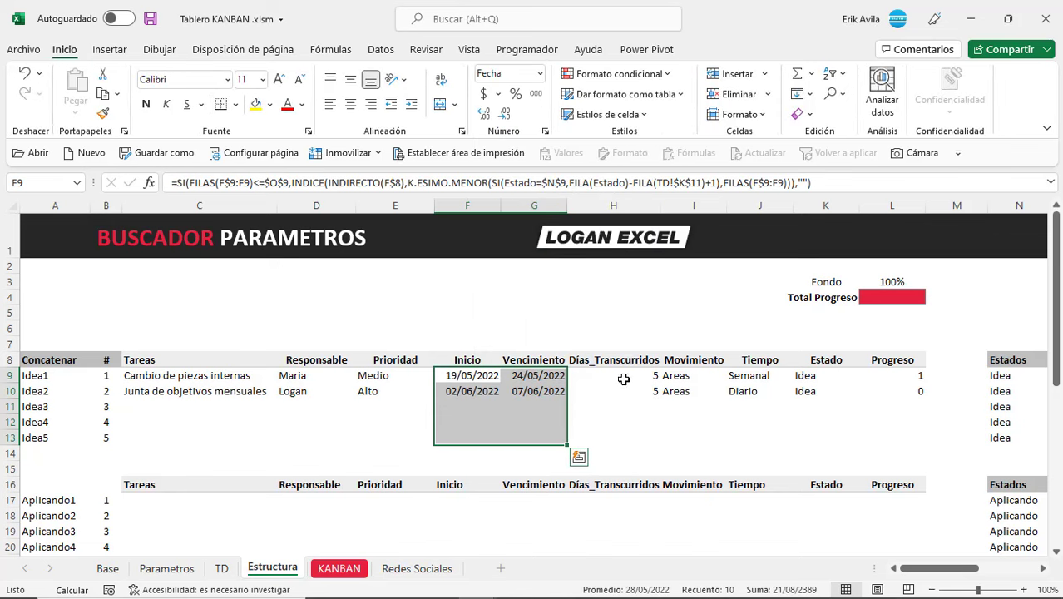
pyautogui.moveTo(890, 375); pyautogui.dragTo(901, 435)
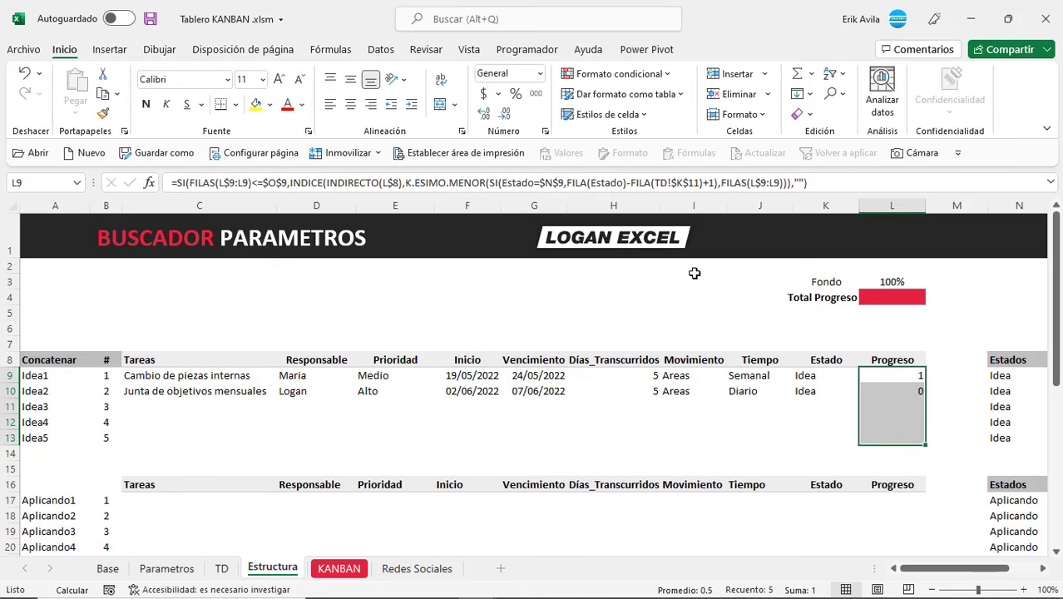
pyautogui.click(514, 94)
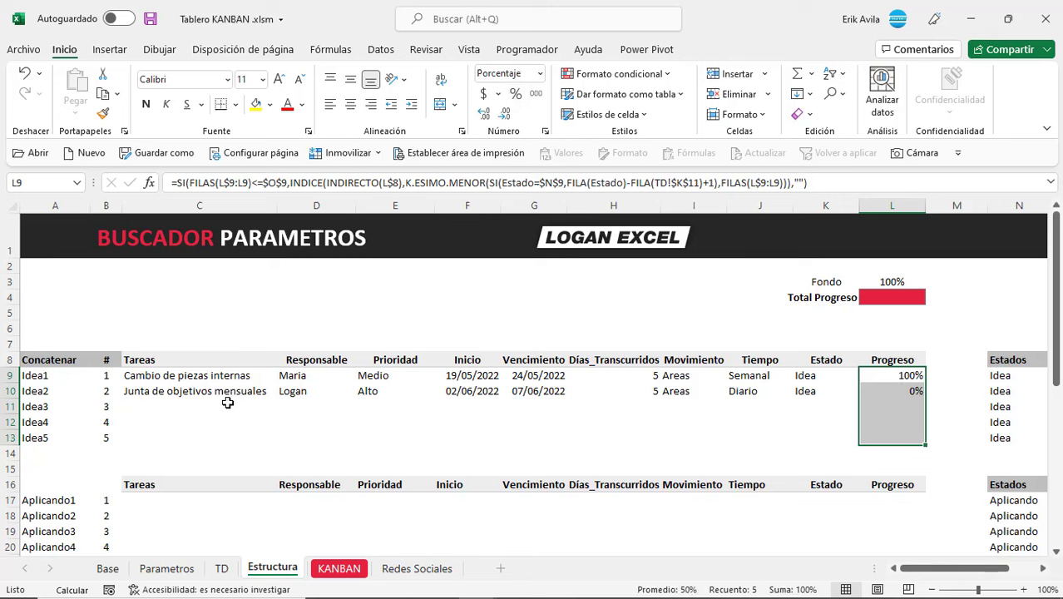
# Step: Copy the Idea table's formulas and formats from C9:L13 into the Aplicando table starting at C17
pyautogui.click(166, 376)
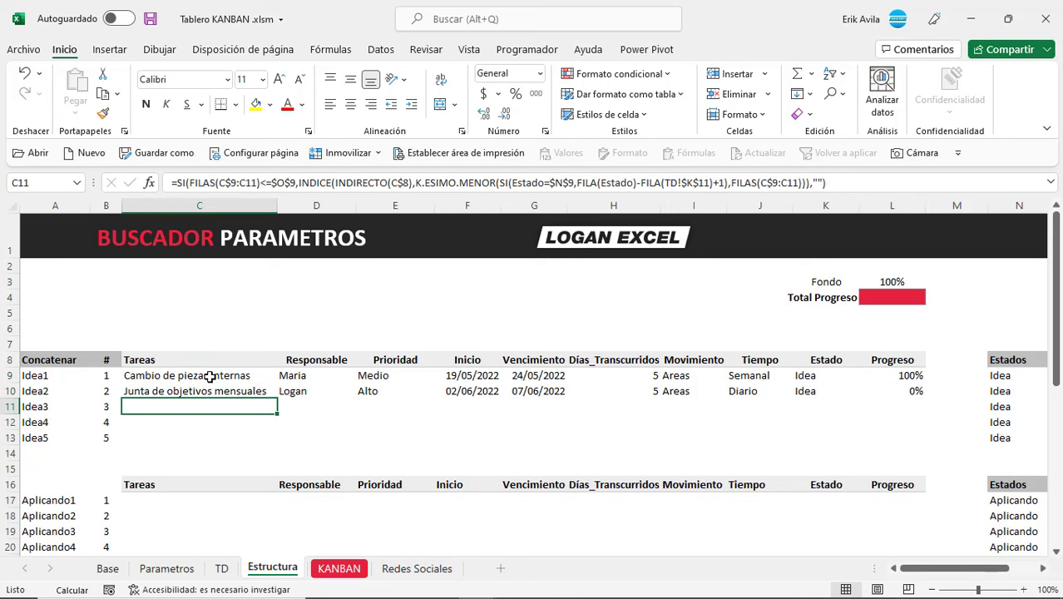
pyautogui.moveTo(210, 375); pyautogui.dragTo(893, 439)
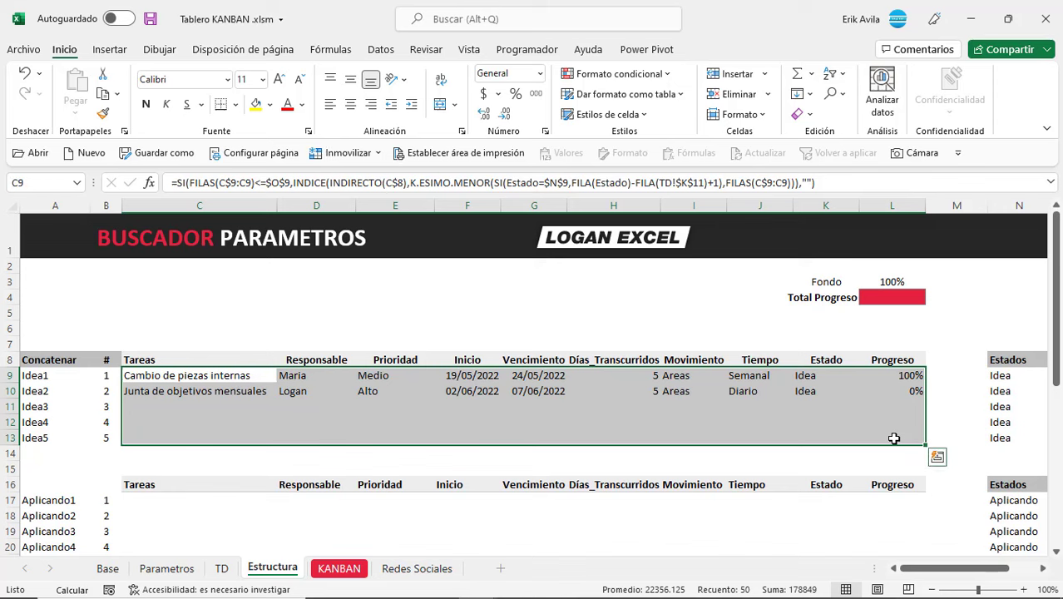
pyautogui.hotkey('ctrl', 'c')
pyautogui.scroll(-1, 256, 439)
pyautogui.click(173, 407)
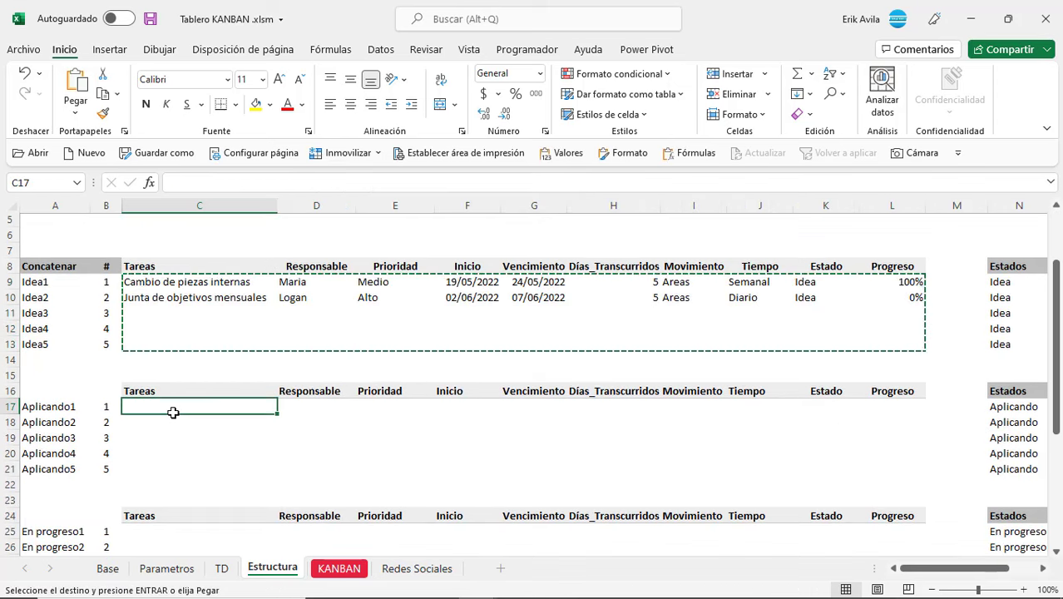
pyautogui.press('Return')
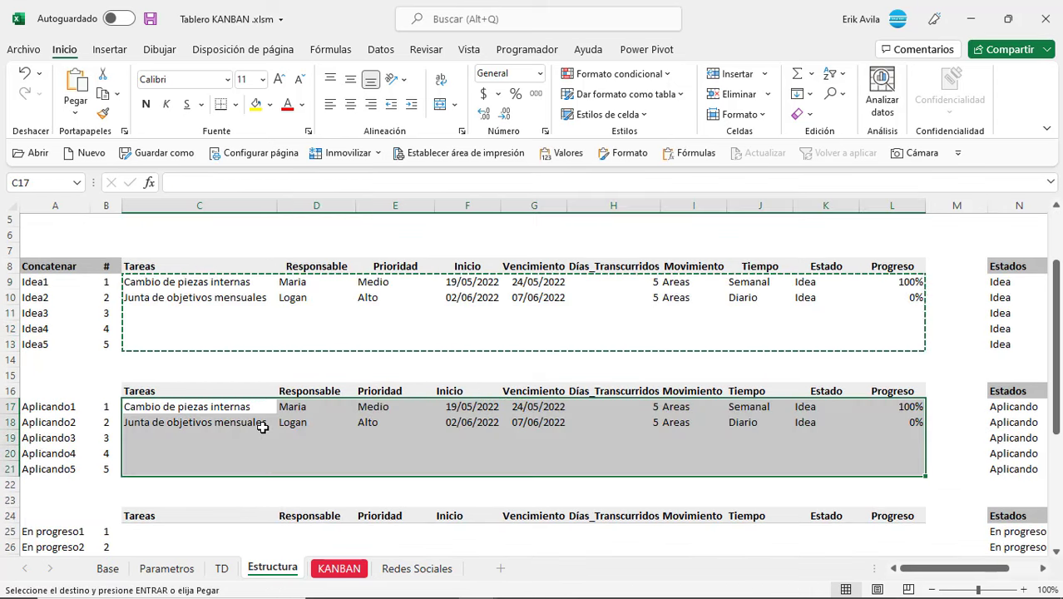
# Step: Edit the Tareas formula in C17, setting the range of its closing FILAS function to C$17:C17
pyautogui.click(241, 408)
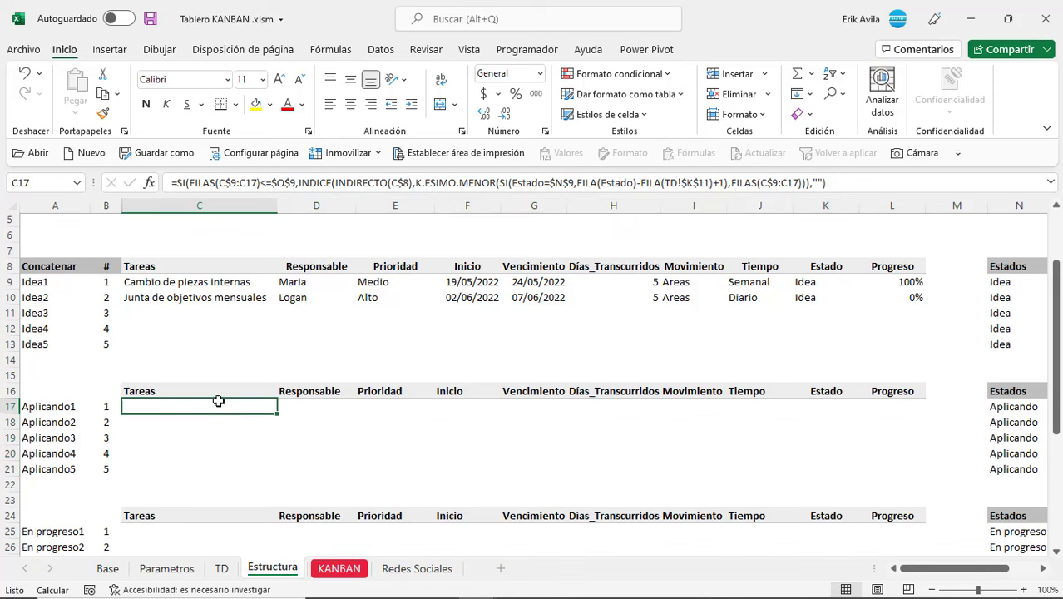
pyautogui.doubleClick(217, 404)
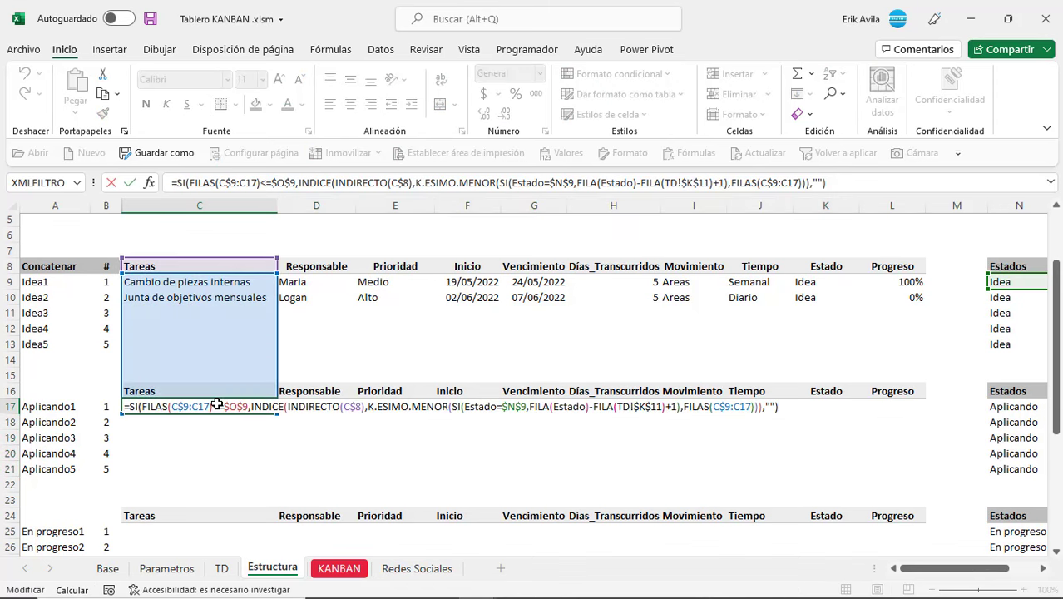
pyautogui.click(185, 407)
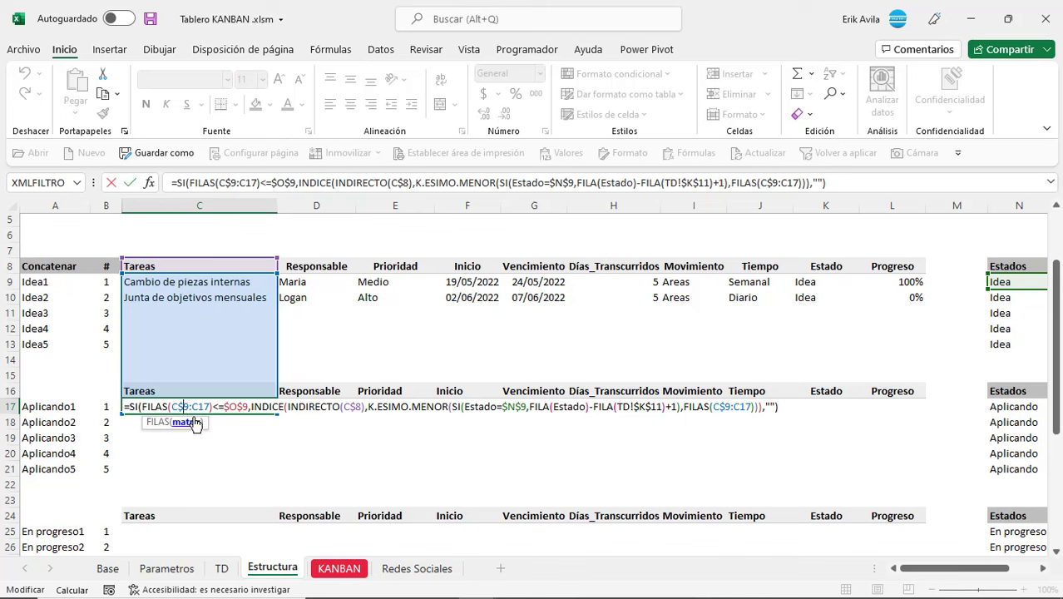
pyautogui.write('1')
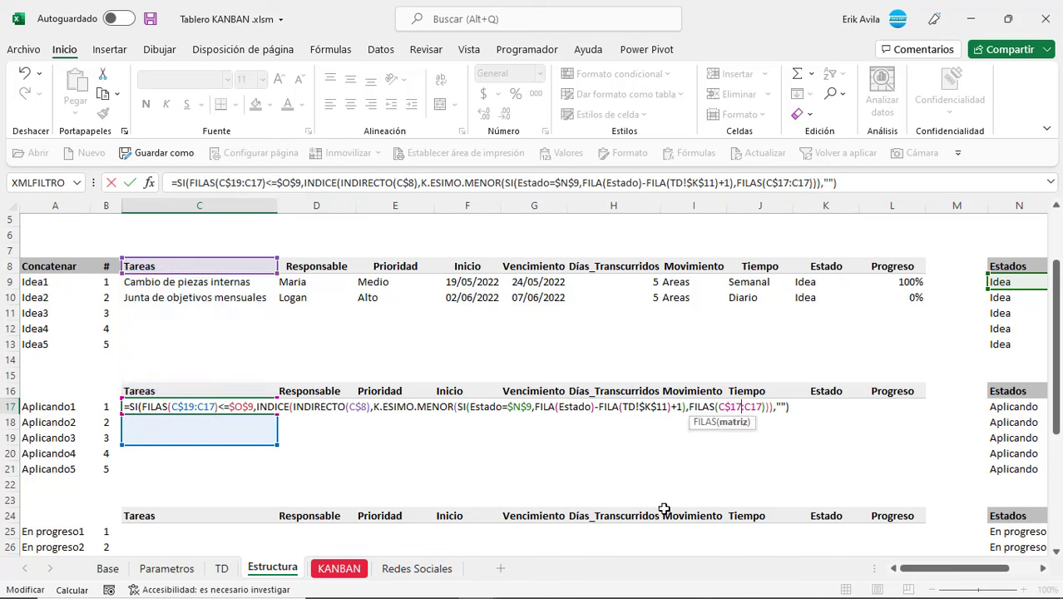
# Step: Point C17's formula to status $N$17 and count $O$17, and set its first FILAS range to C17:C$17
pyautogui.moveTo(901, 569); pyautogui.dragTo(929, 570)
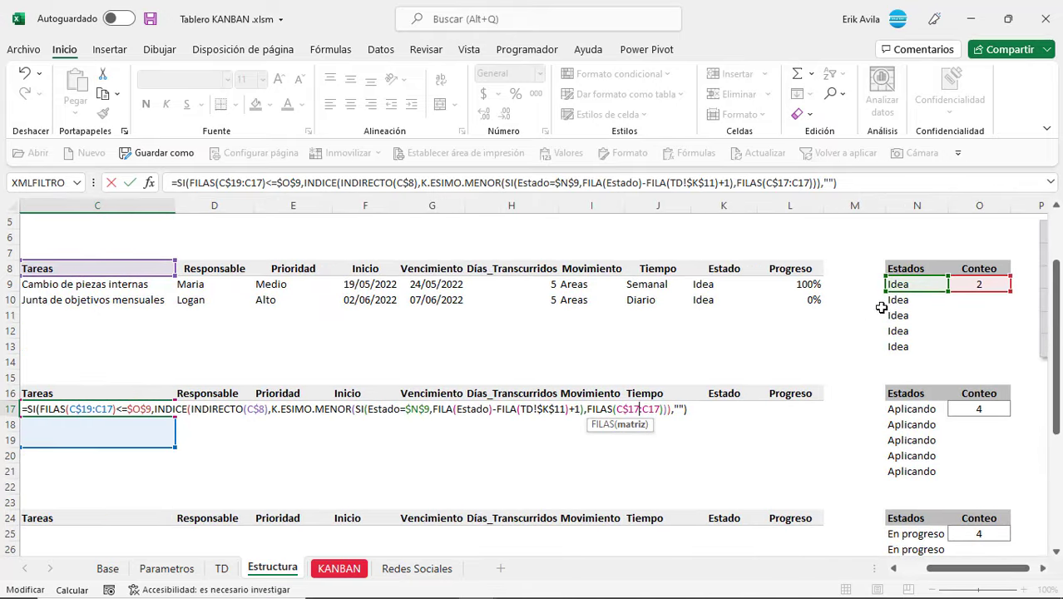
pyautogui.moveTo(917, 292); pyautogui.dragTo(919, 415)
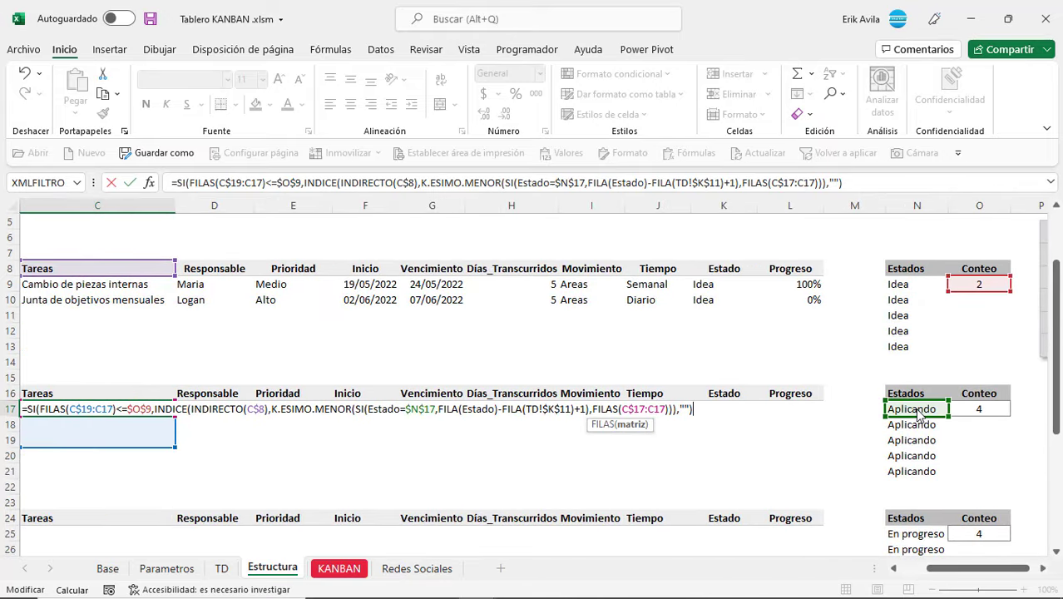
pyautogui.moveTo(981, 295); pyautogui.dragTo(992, 413)
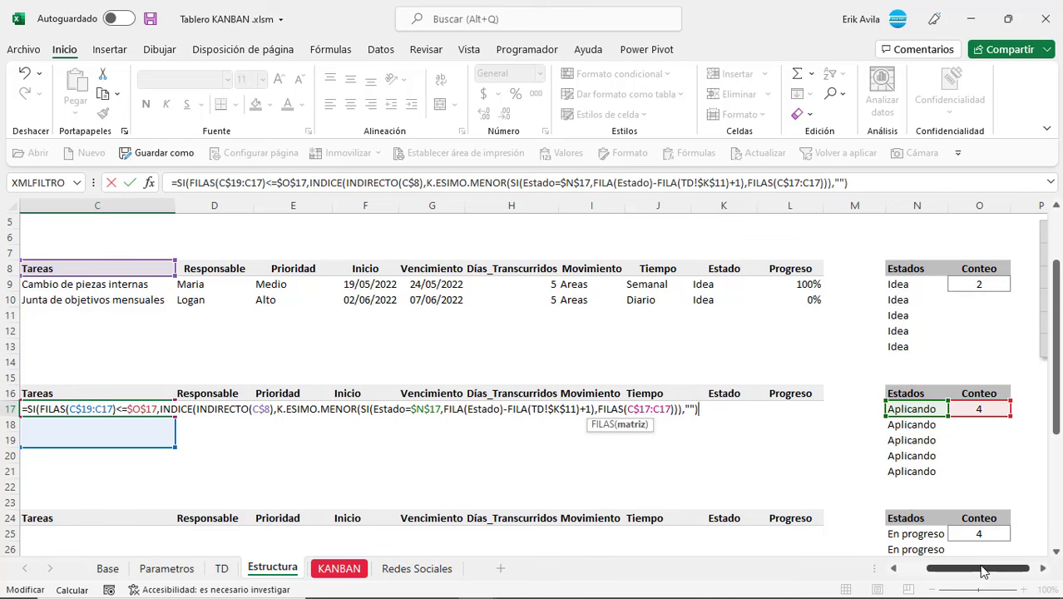
pyautogui.moveTo(984, 570); pyautogui.dragTo(897, 570)
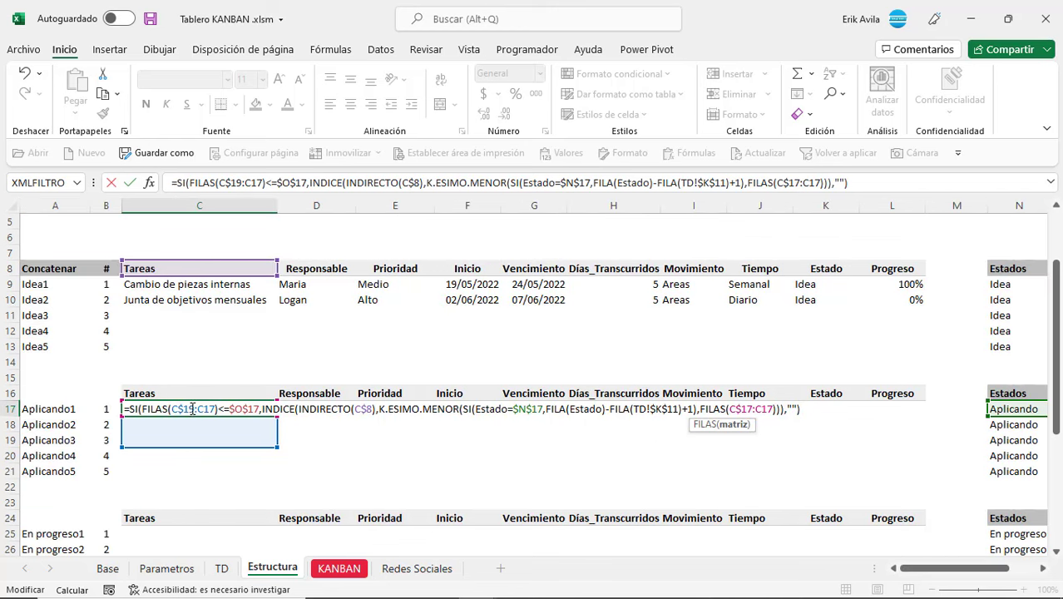
pyautogui.moveTo(275, 447); pyautogui.dragTo(277, 420)
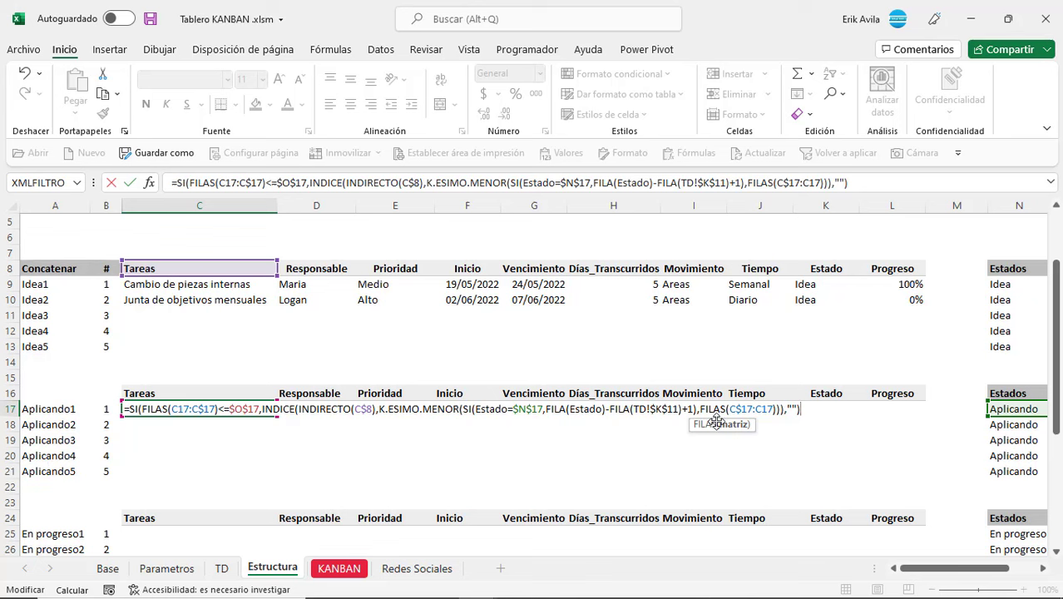
pyautogui.press('Return')
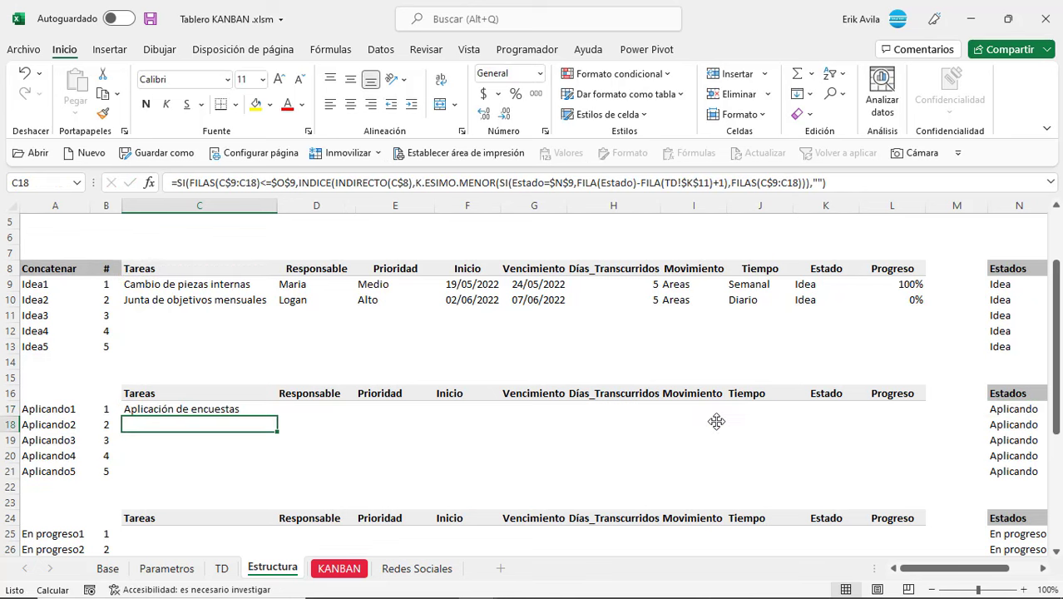
# Step: Copy the Tareas formula in C17 down the Aplicando table to C21
pyautogui.press('Up')
pyautogui.hotkey('ctrl', 'c')
pyautogui.hotkey('shift', 'Down')
pyautogui.hotkey('shift', 'Down')
pyautogui.hotkey('shift', 'Down')
pyautogui.hotkey('shift', 'Down')
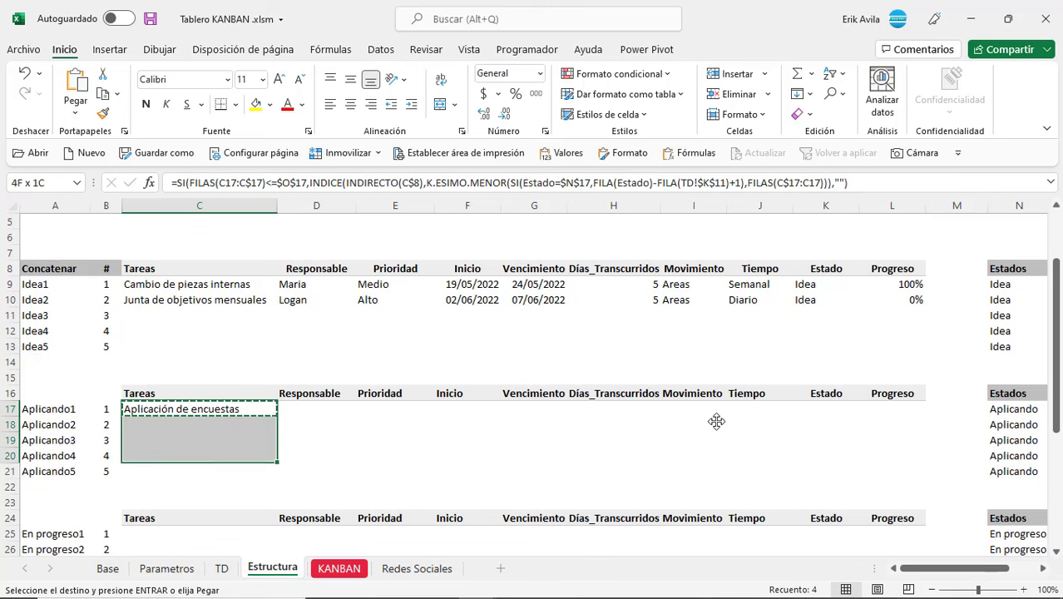
pyautogui.hotkey('ctrl', 'v')
# Step: Copy the formulas in C17:C21 across the Aplicando table through Progreso, up to L21, keeping the date and percentage formats
pyautogui.hotkey('ctrl', 'c')
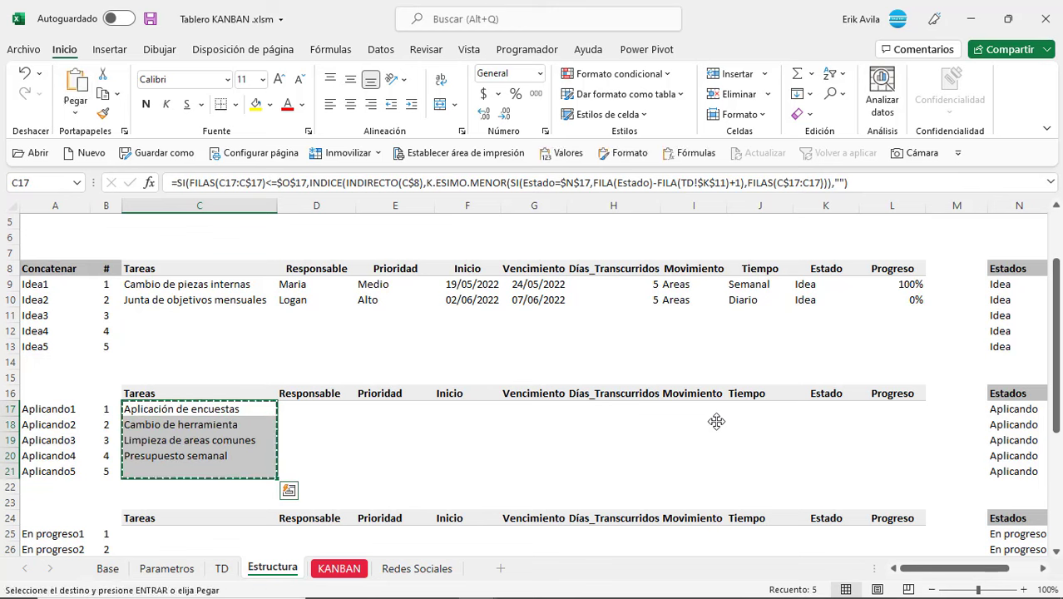
pyautogui.hotkey('shift', 'Right')
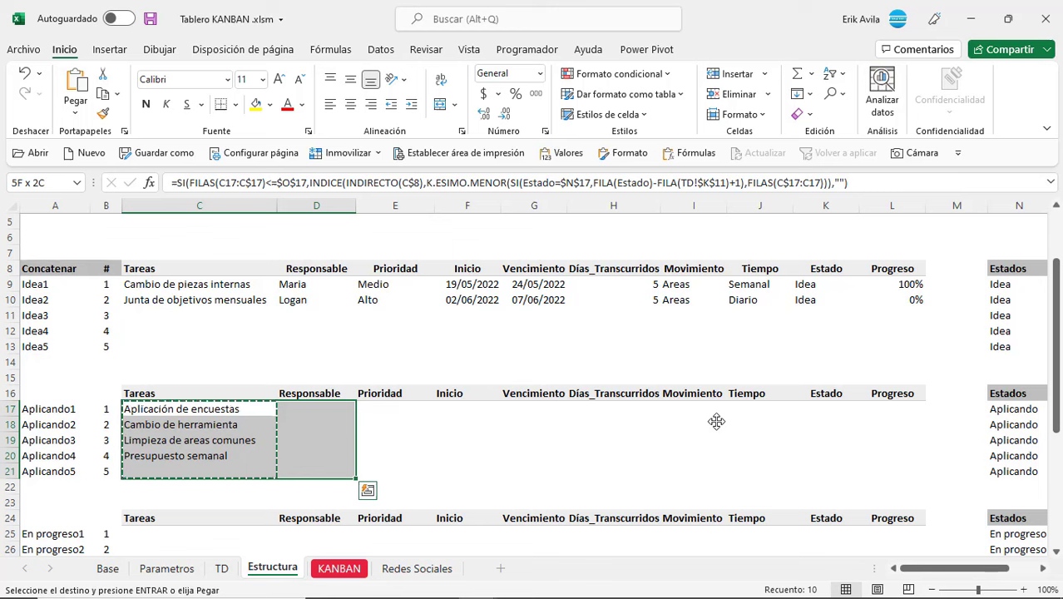
pyautogui.hotkey('shift', 'Right')
pyautogui.hotkey('shift', 'Right')
pyautogui.hotkey('shift', 'Right')
pyautogui.hotkey('shift', 'Right')
pyautogui.hotkey('shift', 'Right')
pyautogui.hotkey('shift', 'Right')
pyautogui.hotkey('shift', 'Right')
pyautogui.hotkey('shift', 'Right')
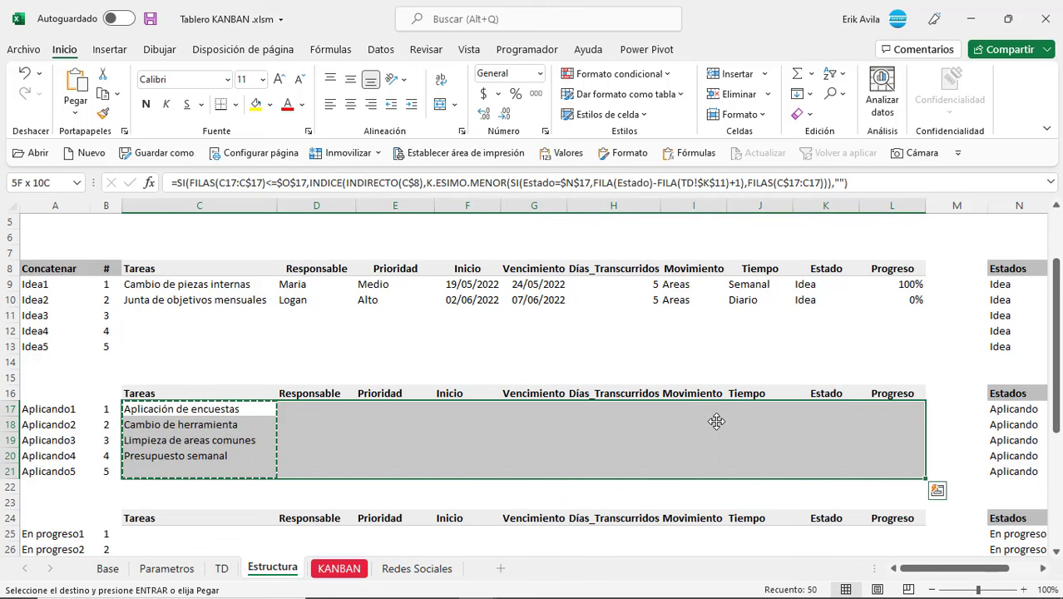
pyautogui.rightClick(716, 421)
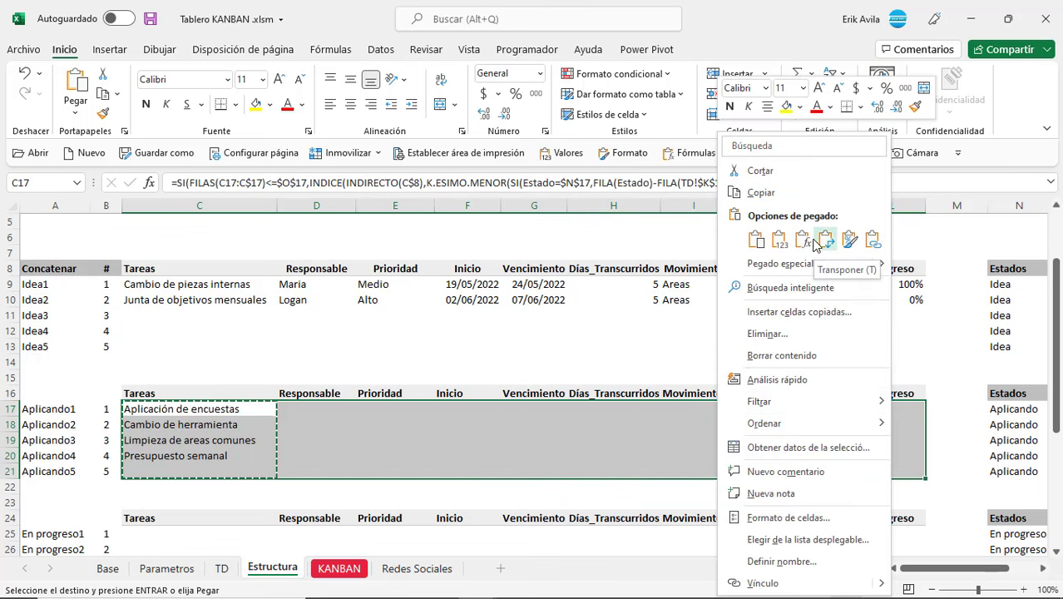
pyautogui.click(849, 239)
# Step: Copy the Aplicando table's formulas and formats from C17:L21 into the En progreso table starting at C25
pyautogui.scroll(-2, 249, 426)
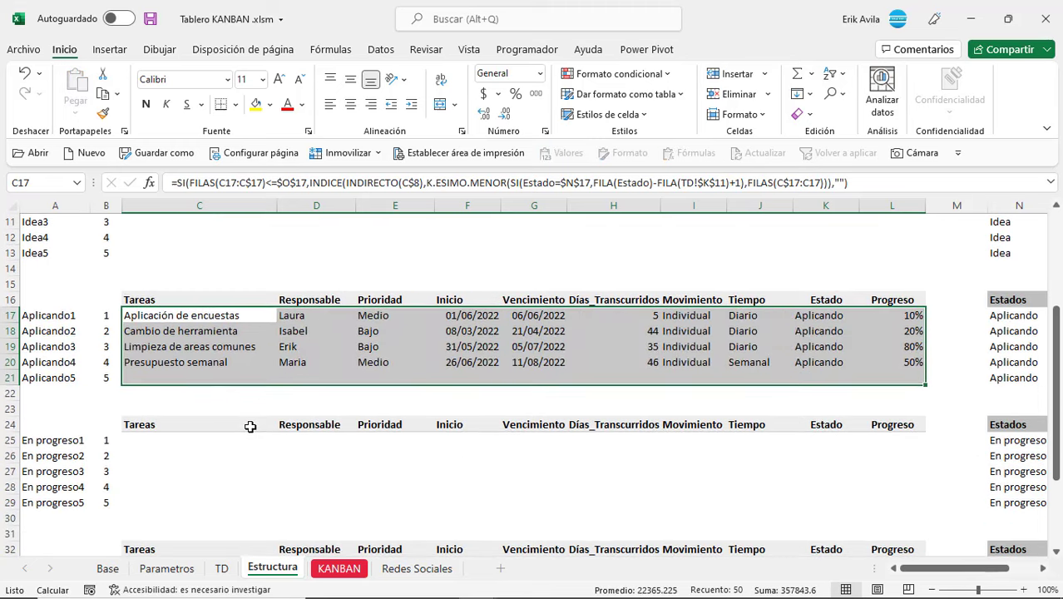
pyautogui.scroll(-2, 218, 421)
pyautogui.click(159, 349)
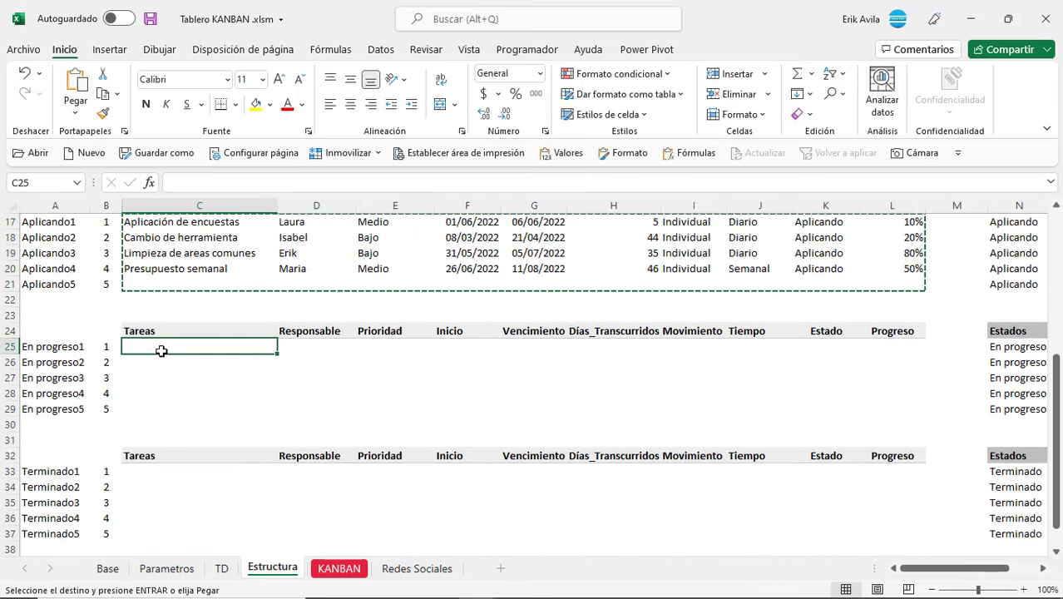
pyautogui.hotkey('ctrl', 'v')
pyautogui.hotkey('ctrl', 'z')
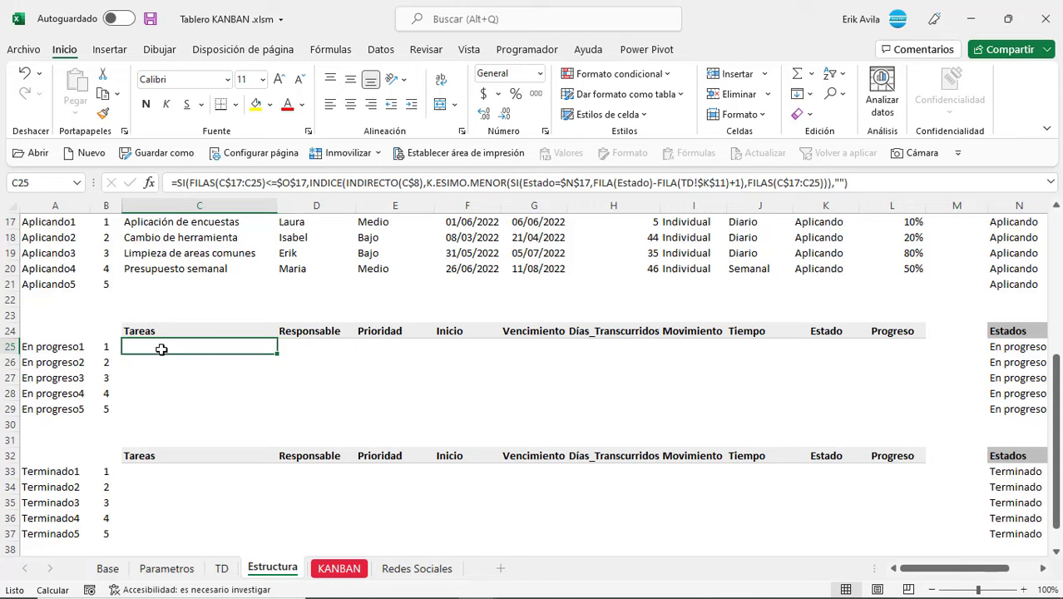
# Step: Set both FILAS ranges in the En progreso Tareas formula in C25 to C$25:C25
pyautogui.scroll(2, 159, 348)
pyautogui.click(251, 184)
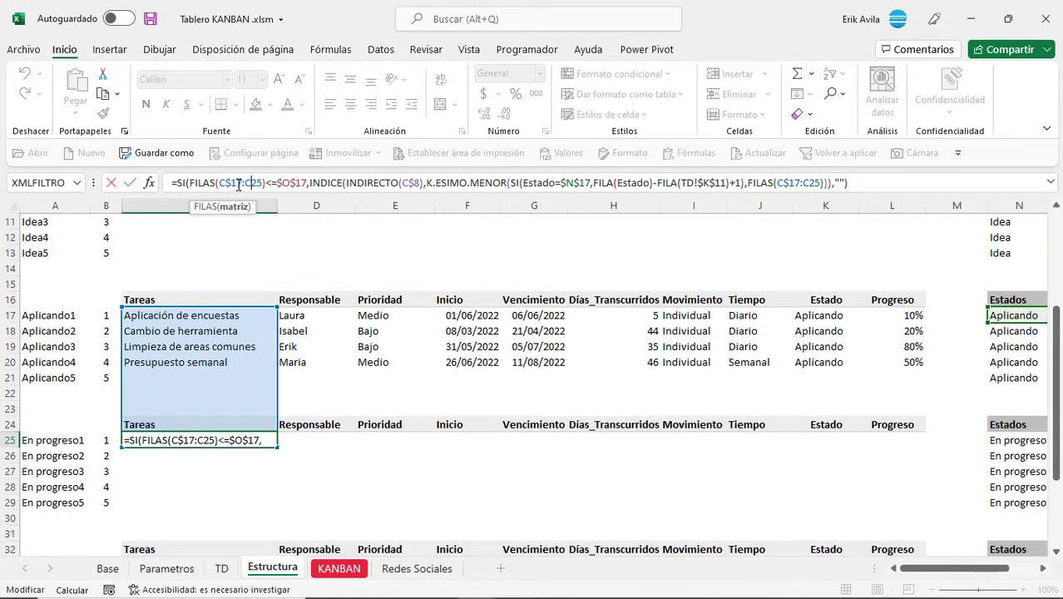
pyautogui.press('BackSpace')
pyautogui.press('BackSpace')
pyautogui.write('25')
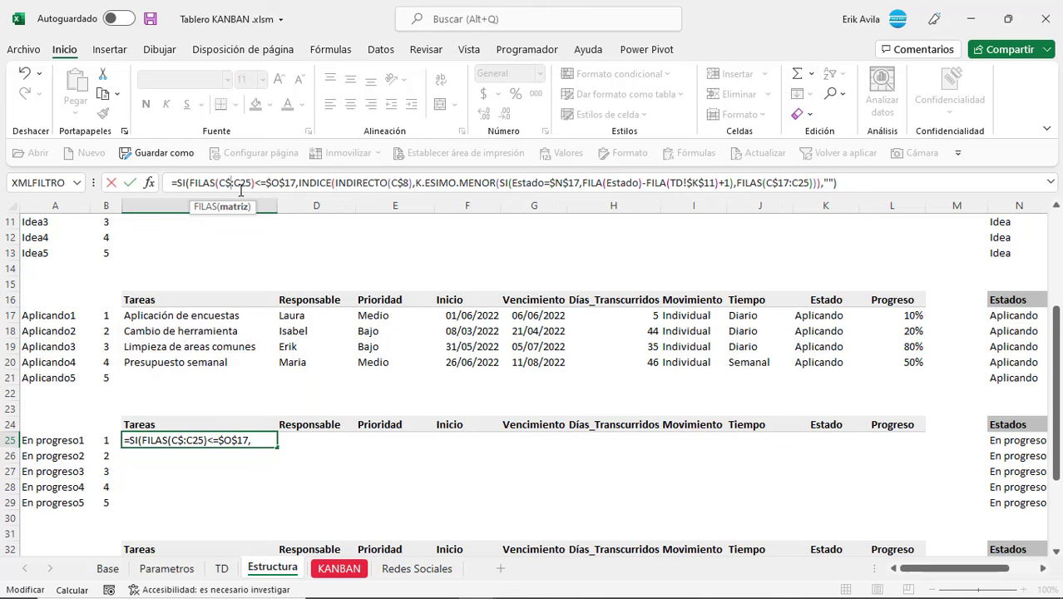
pyautogui.click(800, 182)
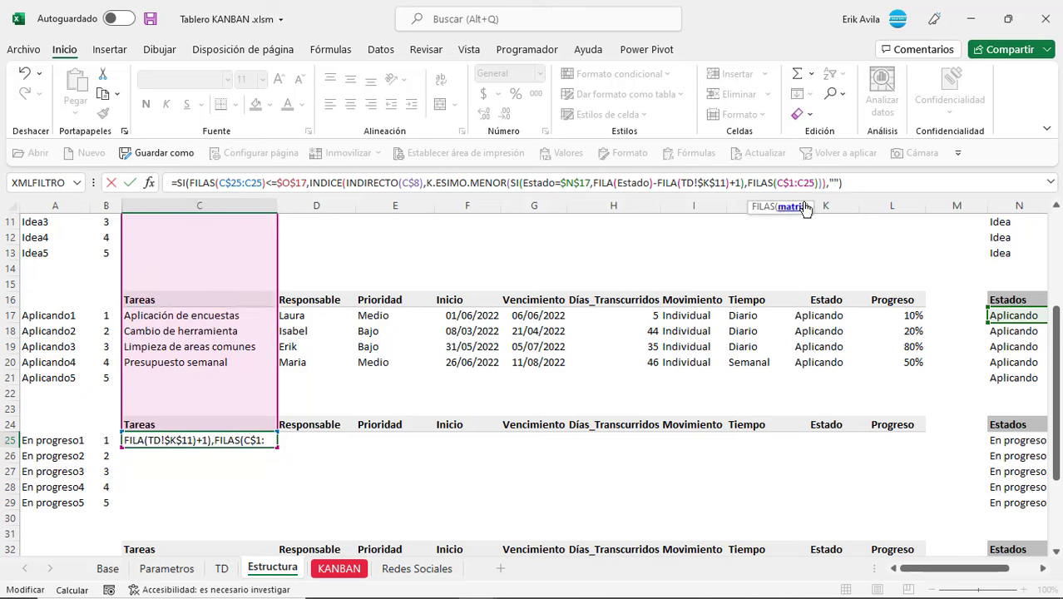
pyautogui.press('BackSpace')
pyautogui.press('BackSpace')
pyautogui.write('25')
# Step: Point C25's formula to status $N$25 and count $O$25, enter it and copy the cell
pyautogui.moveTo(952, 567); pyautogui.dragTo(978, 567)
pyautogui.moveTo(892, 324); pyautogui.dragTo(916, 441)
pyautogui.moveTo(971, 323); pyautogui.dragTo(980, 441)
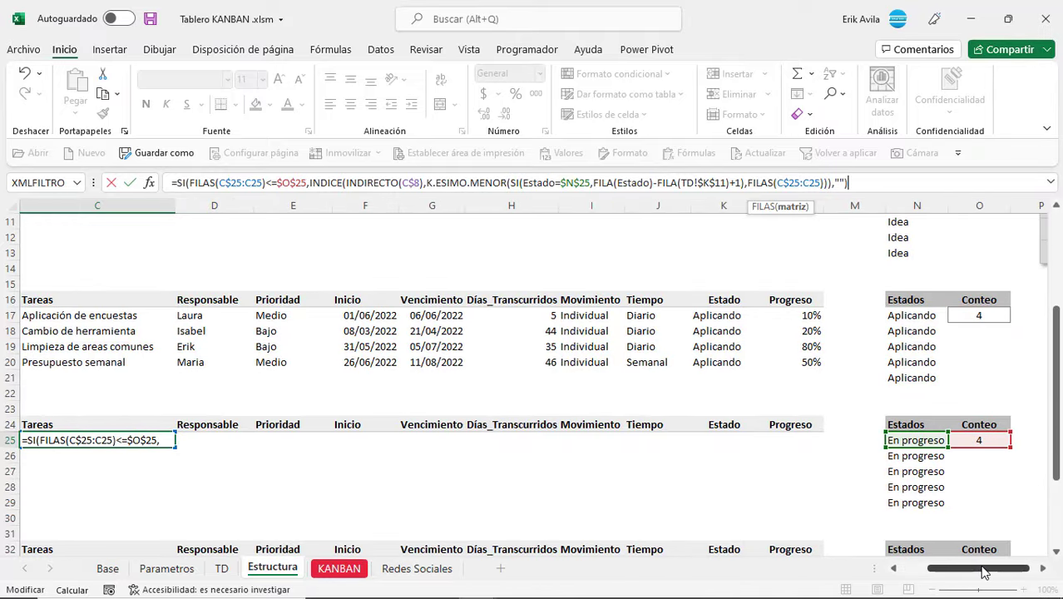
pyautogui.moveTo(975, 569); pyautogui.dragTo(892, 572)
pyautogui.hotkey('ctrl', 'Return')
pyautogui.hotkey('ctrl', 'c')
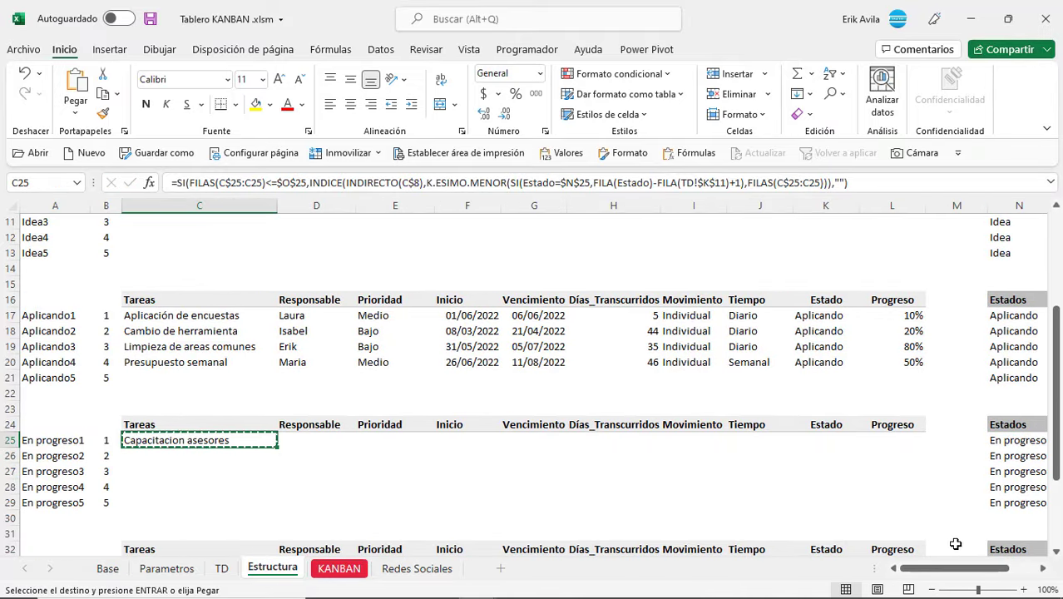
# Step: Fill the En progreso table C25:L29 with the C25 formula and paste the block's formula into C33
pyautogui.keyDown('shift'); pyautogui.click(893, 503); pyautogui.keyUp('shift')
pyautogui.hotkey('ctrl', 'v')
pyautogui.hotkey('ctrl', 'c')
pyautogui.scroll(-3, 333, 453)
pyautogui.click(176, 425)
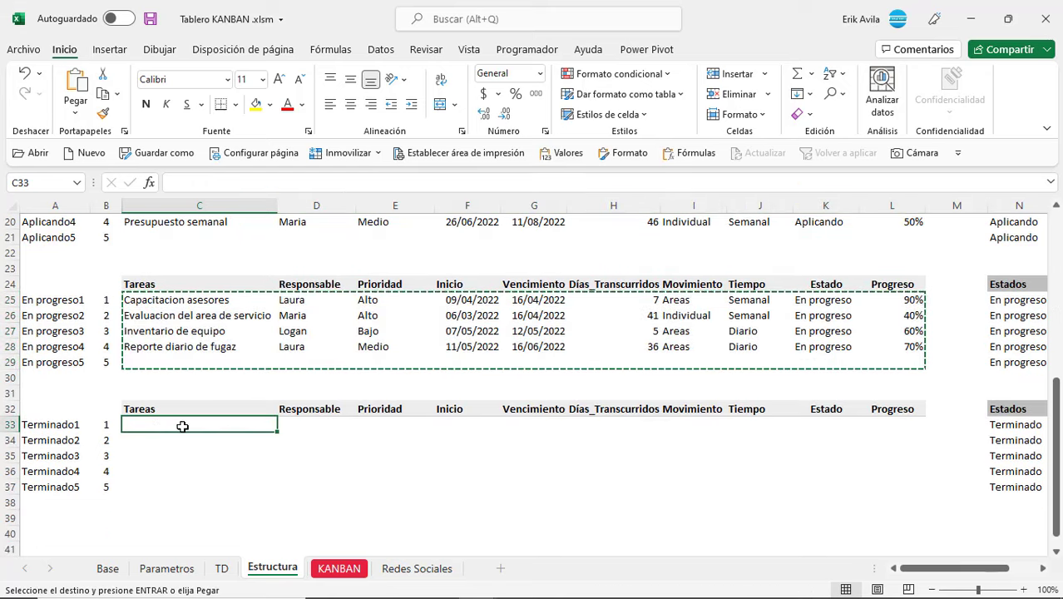
pyautogui.scroll(-2, 230, 429)
pyautogui.rightClick(164, 381)
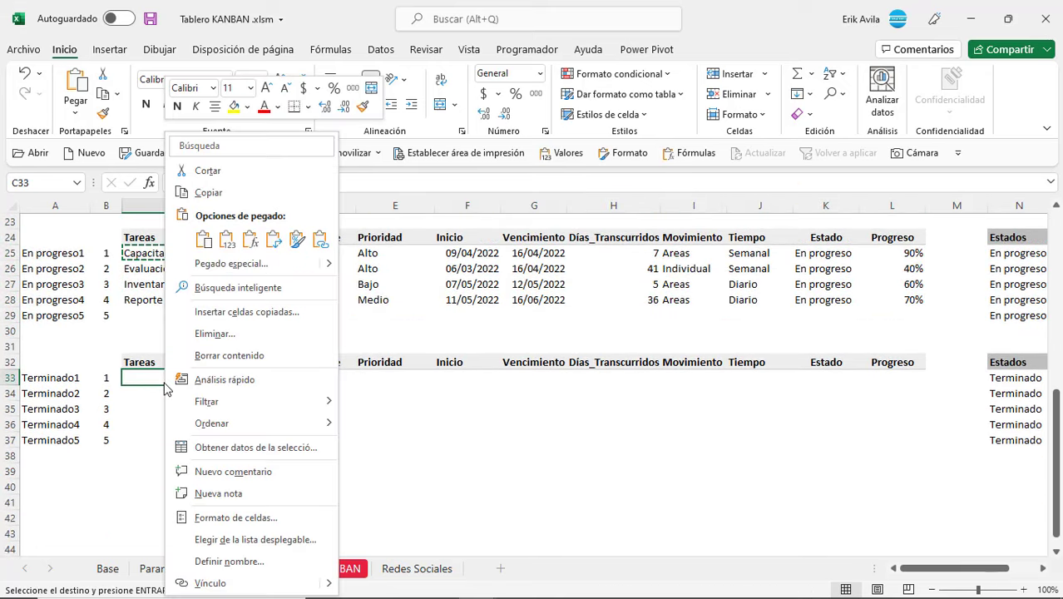
pyautogui.click(248, 241)
# Step: Edit the C33 formula so that both FILAS ranges read C$33:C33
pyautogui.press('F2')
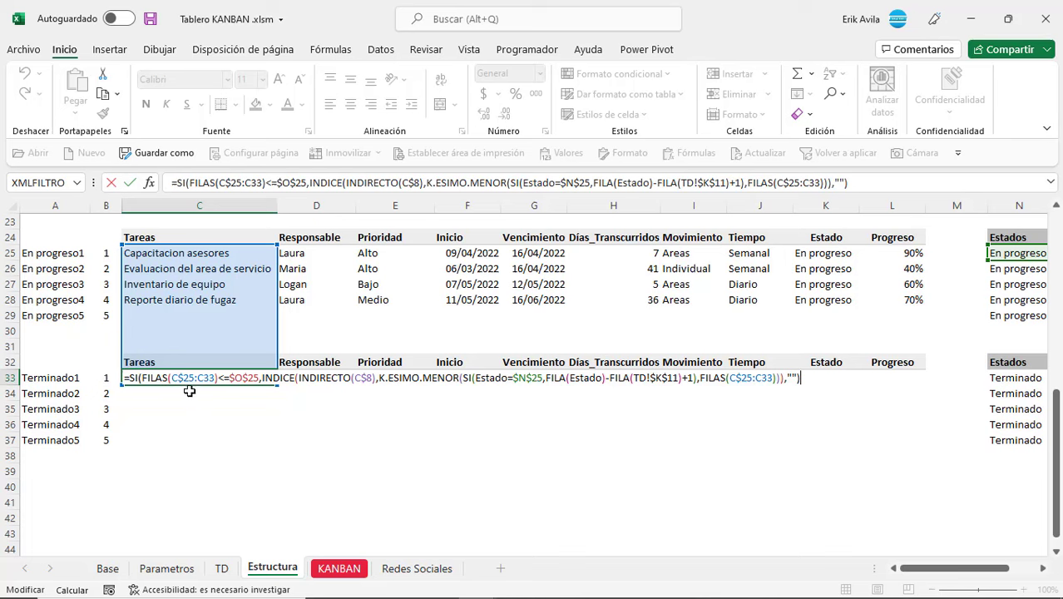
pyautogui.click(239, 182)
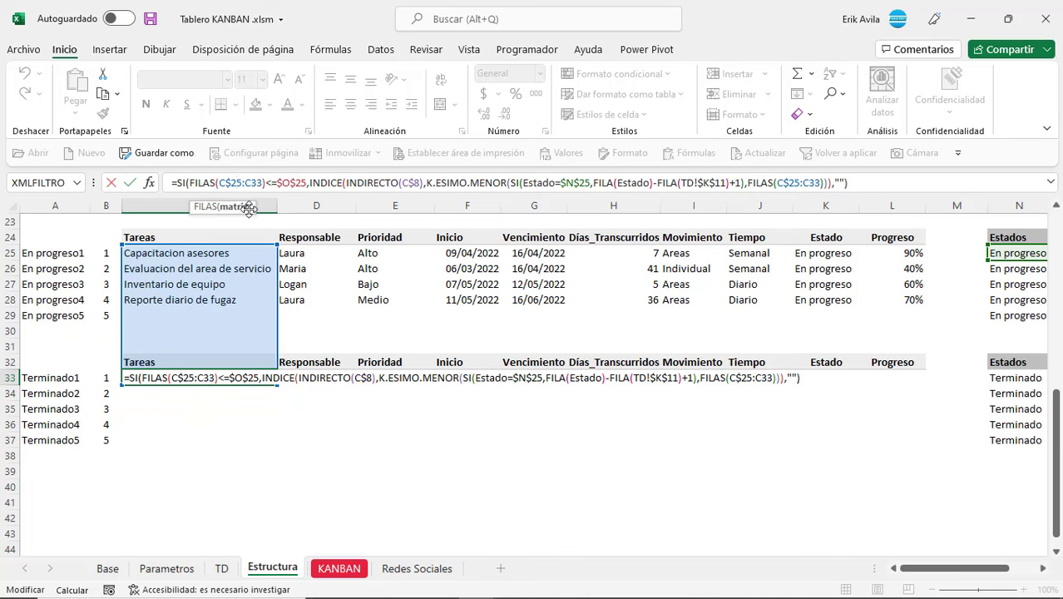
pyautogui.press('BackSpace')
pyautogui.press('BackSpace')
pyautogui.write('33')
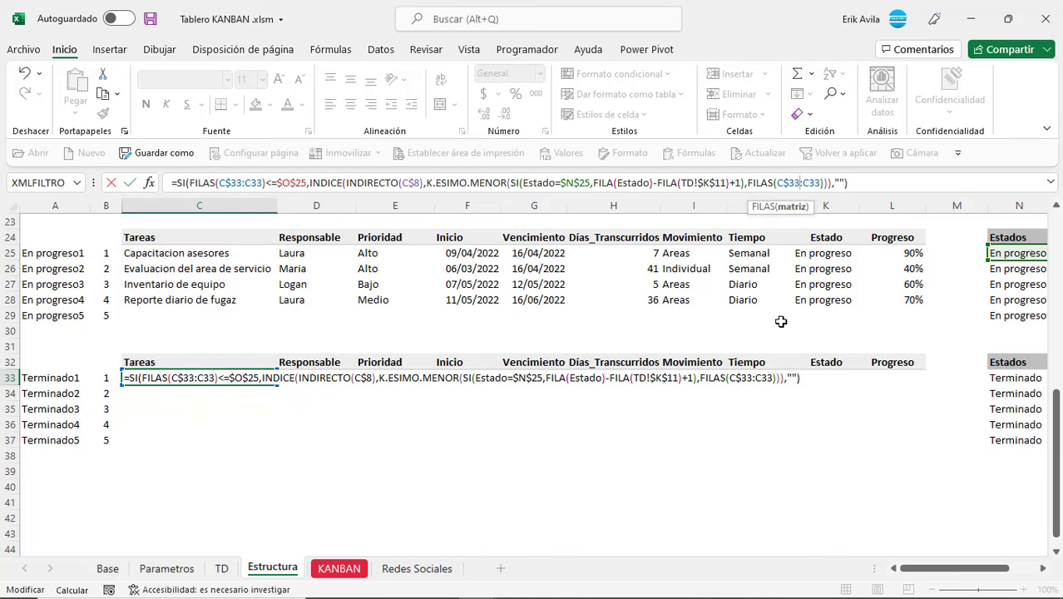
pyautogui.hscroll(3, 787, 323)
pyautogui.click(640, 270)
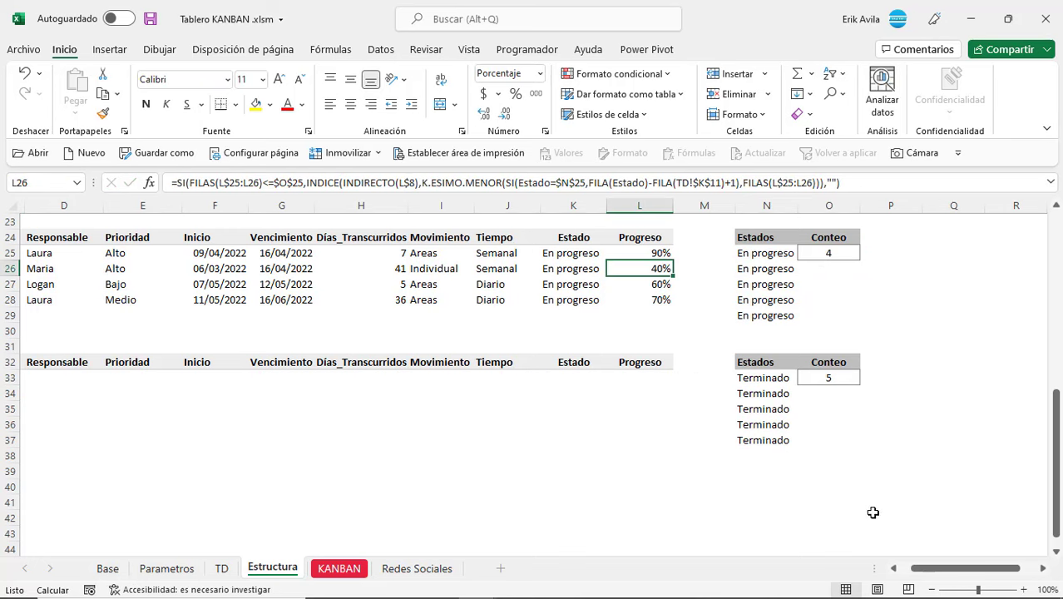
# Step: Repoint the state reference in the C33 formula to $N$33 and the count reference to $O$33
pyautogui.click(242, 388)
pyautogui.moveTo(968, 569)
pyautogui.mouseDown()
pyautogui.moveTo(940, 569)
pyautogui.moveTo(961, 569)
pyautogui.mouseUp()
pyautogui.doubleClick(240, 379)
pyautogui.moveTo(901, 260); pyautogui.dragTo(912, 378)
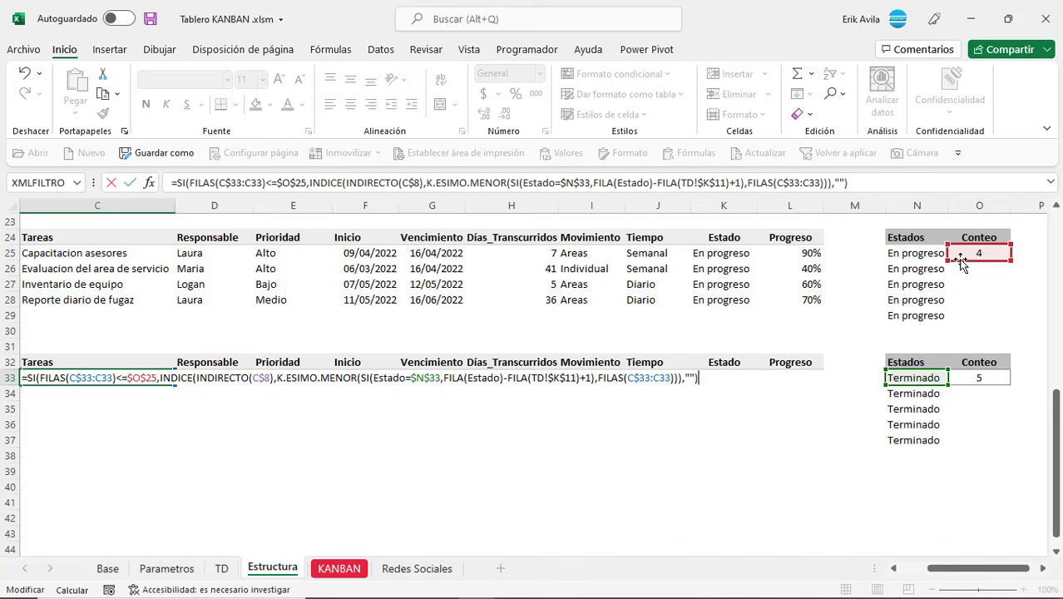
pyautogui.moveTo(959, 261); pyautogui.dragTo(962, 376)
pyautogui.hotkey('ctrl', 'Return')
# Step: Fill the Terminado table C33:L37 with the C33 formula, pasting formulas only
pyautogui.hotkey('ctrl', 'c')
pyautogui.keyDown('shift'); pyautogui.click(894, 426); pyautogui.keyUp('shift')
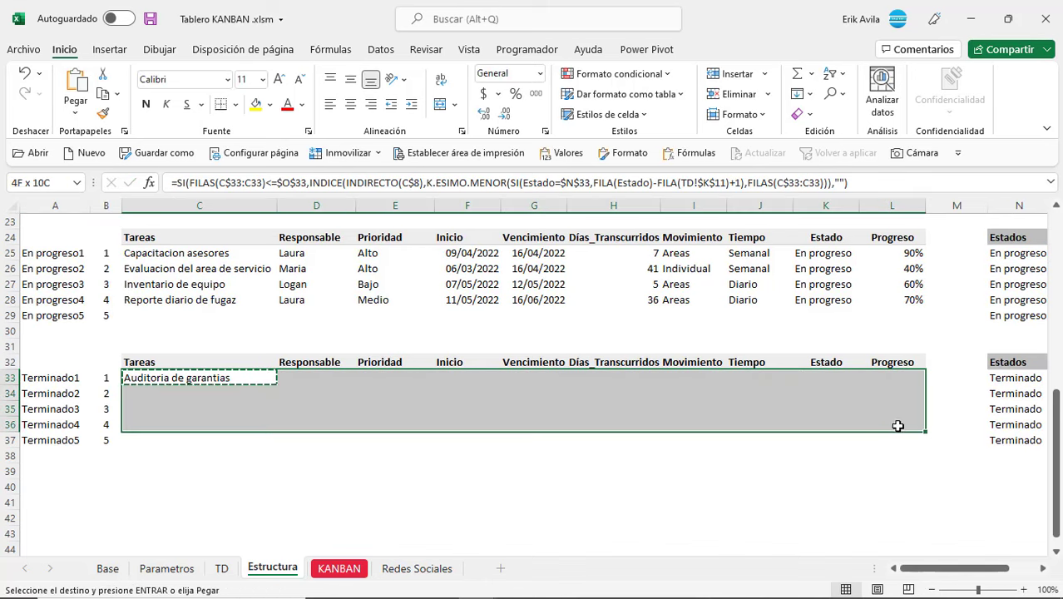
pyautogui.rightClick(901, 431)
pyautogui.click(812, 241)
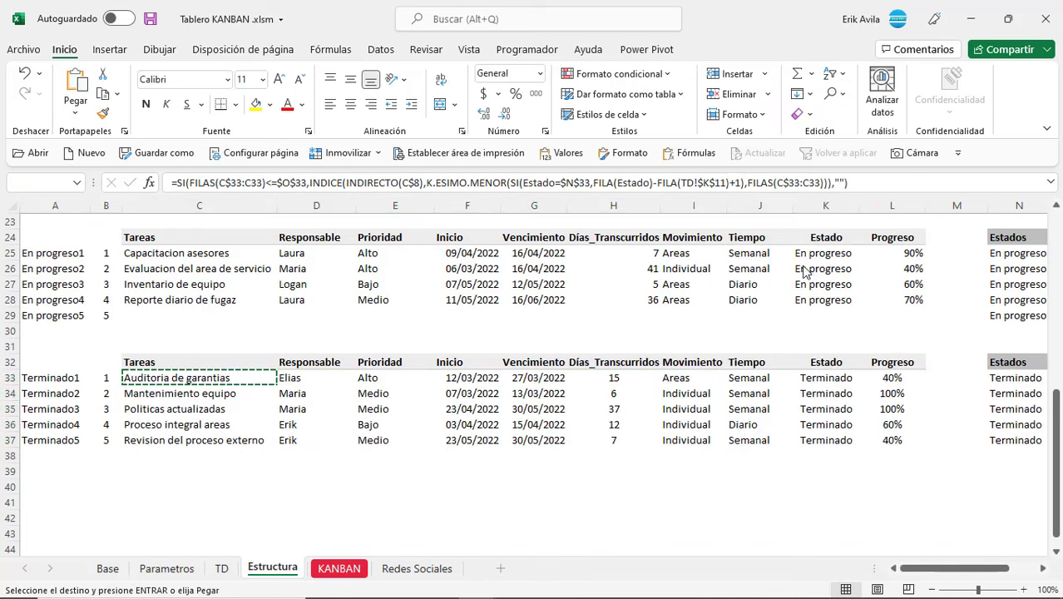
# Step: Review the filled Idea, Aplicando and En progreso task tables on the Estructura sheet
pyautogui.scroll(4, 450, 447)
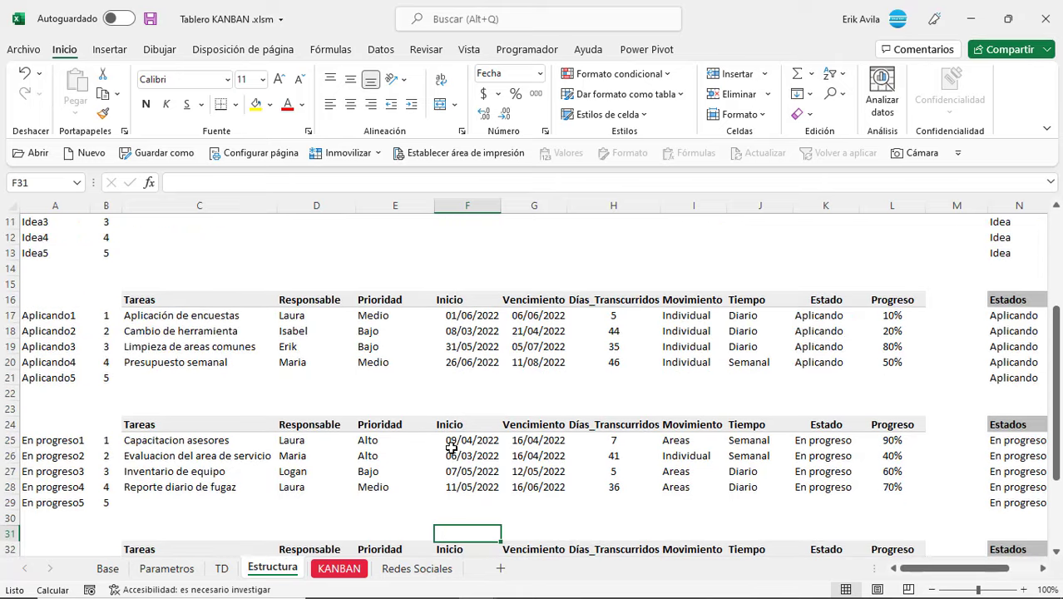
pyautogui.scroll(4, 450, 448)
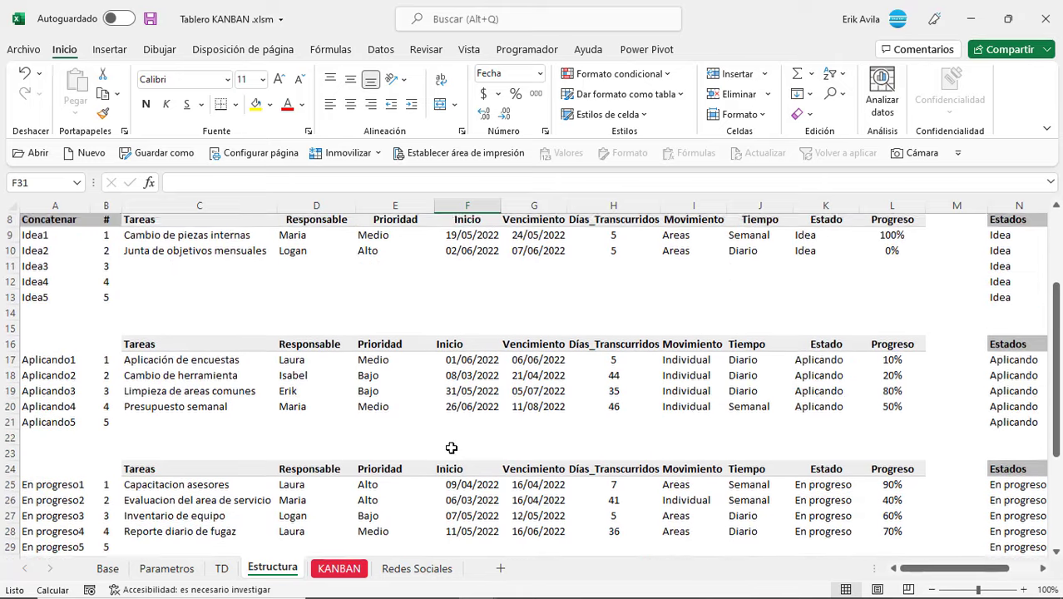
pyautogui.click(294, 448)
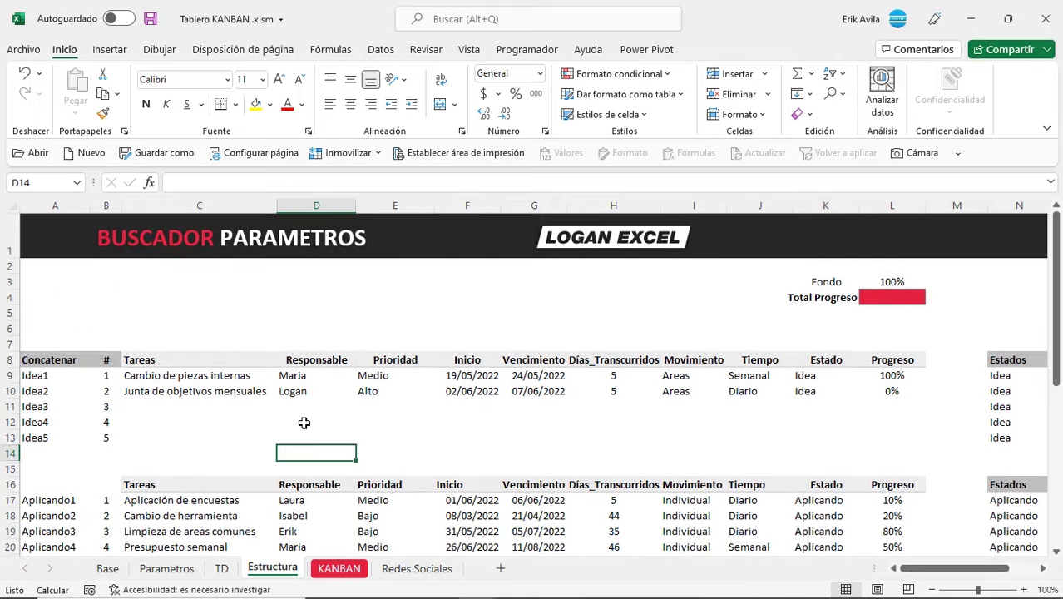
pyautogui.scroll(-7, 304, 423)
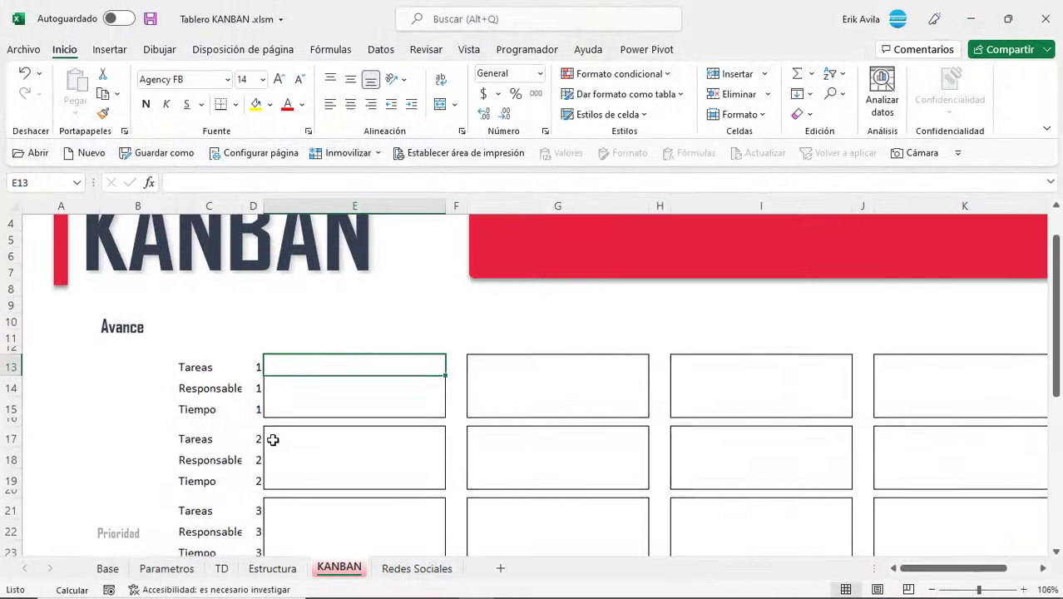
# Step: Examine the empty card slots and the row 11 header cells above them on the KANBAN sheet
pyautogui.scroll(-2, 273, 439)
pyautogui.scroll(2, 318, 372)
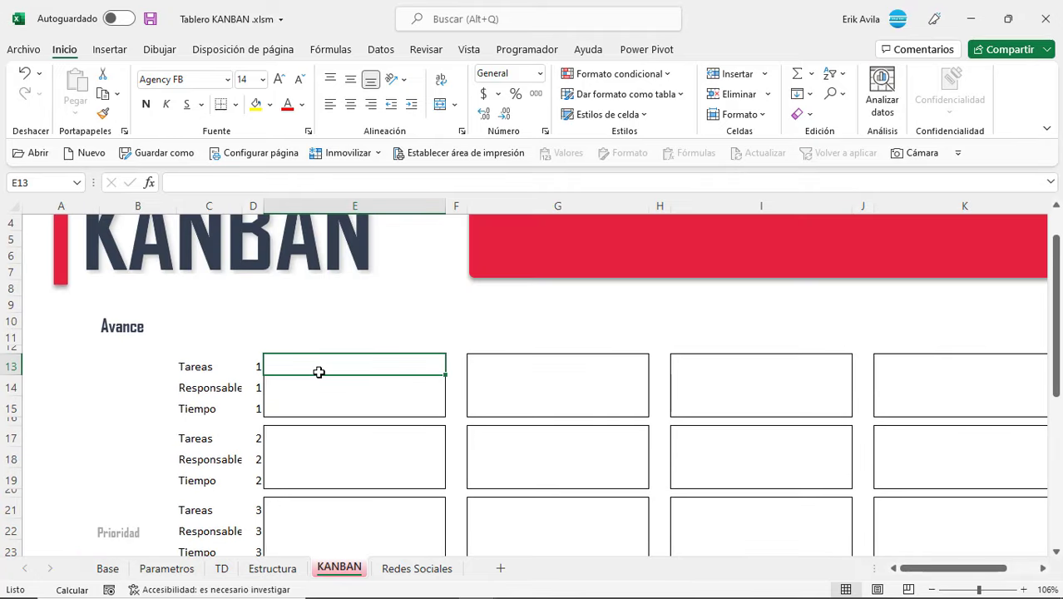
pyautogui.scroll(-2, 319, 372)
pyautogui.click(373, 372)
pyautogui.scroll(3, 373, 344)
pyautogui.click(367, 380)
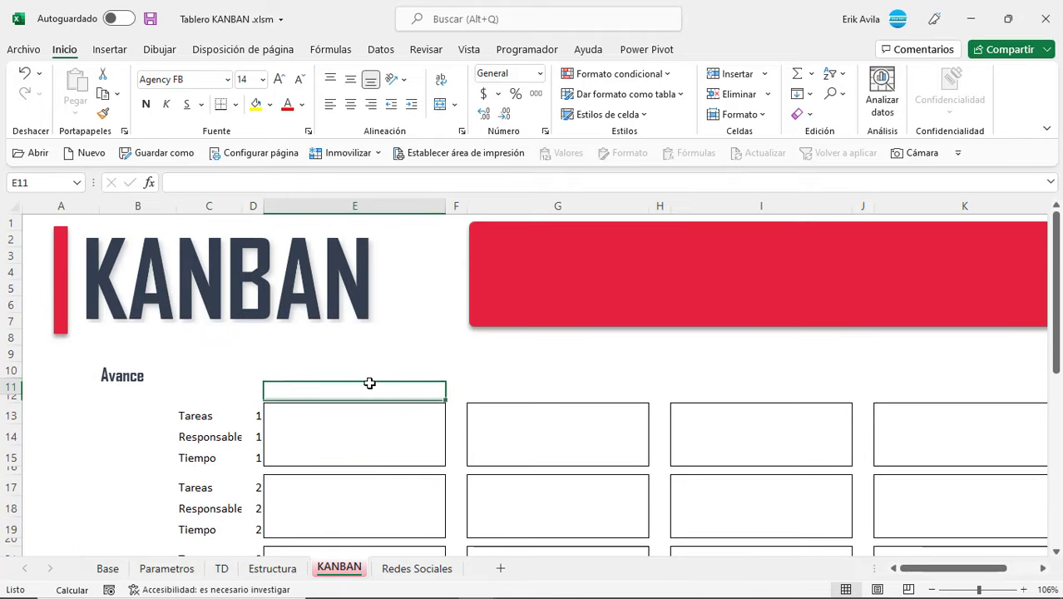
pyautogui.click(543, 383)
pyautogui.click(375, 378)
pyautogui.click(555, 387)
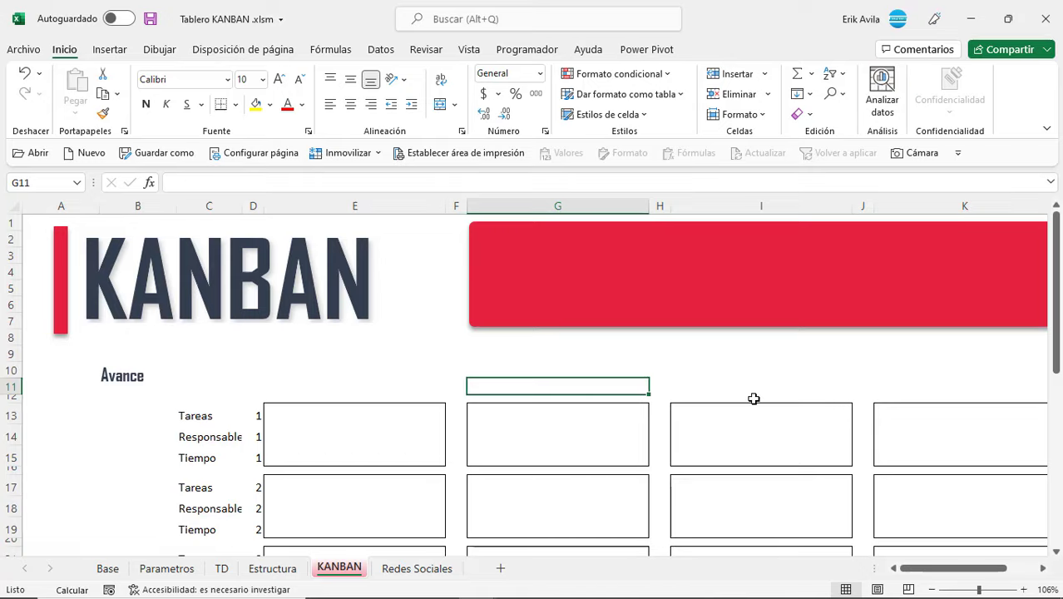
pyautogui.scroll(-3, 704, 420)
pyautogui.hscroll(1, 582, 424)
pyautogui.click(301, 285)
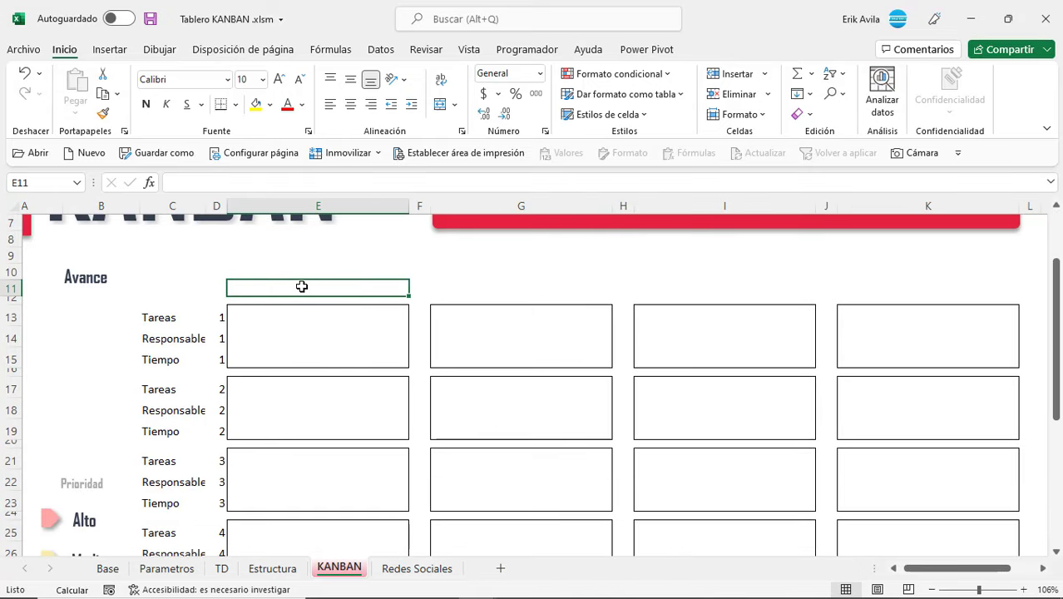
pyautogui.scroll(2, 301, 285)
pyautogui.hscroll(-1, 952, 572)
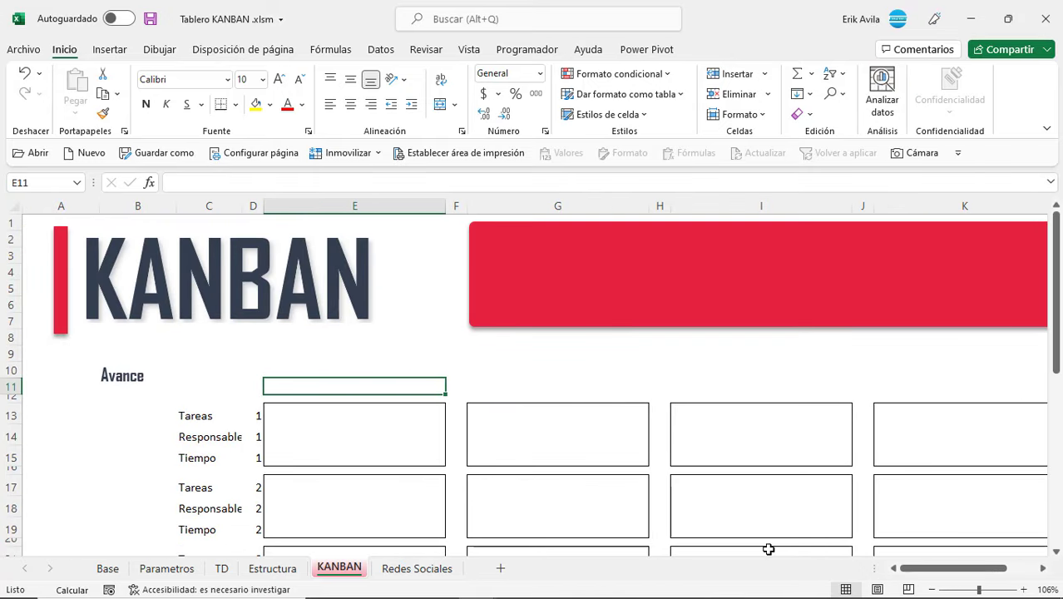
pyautogui.click(328, 441)
pyautogui.click(327, 456)
pyautogui.click(328, 387)
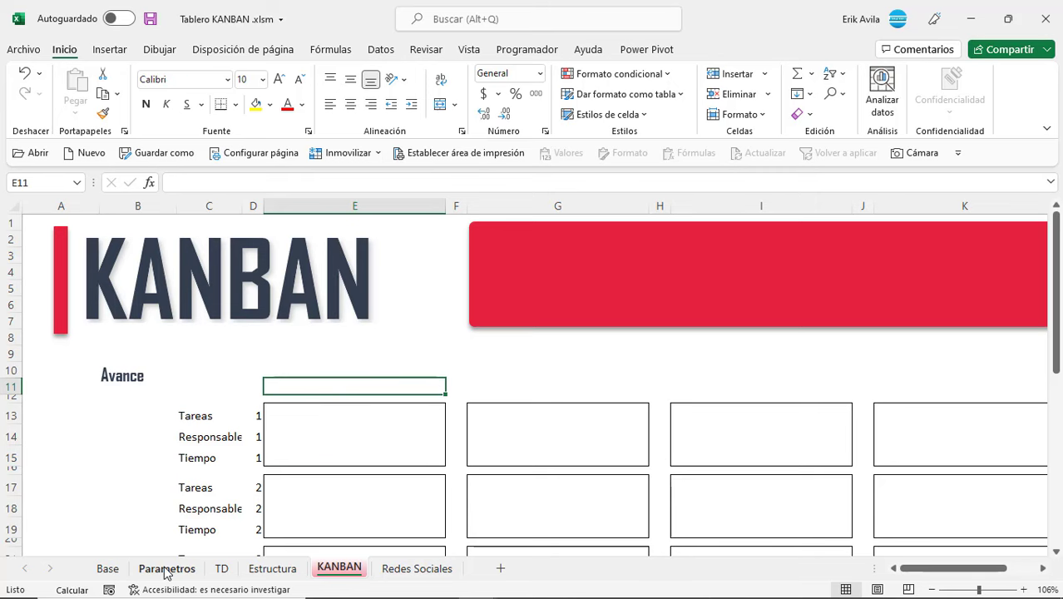
# Step: Copy the Idea state from J5 of the Parametros sheet into E11 of the KANBAN sheet as a value
pyautogui.click(166, 568)
pyautogui.click(377, 387)
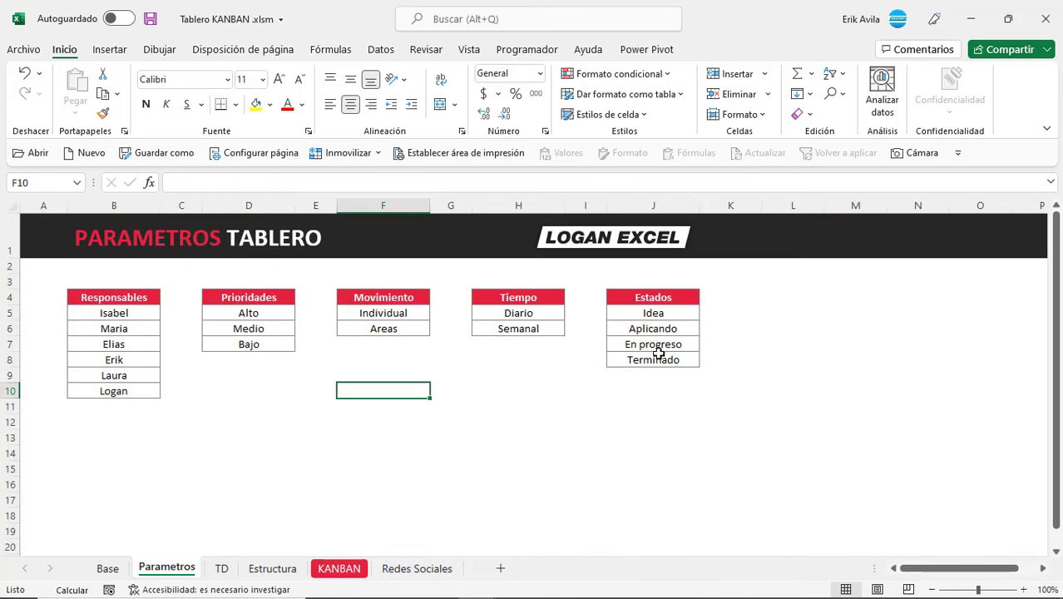
pyautogui.moveTo(667, 313); pyautogui.dragTo(666, 358)
pyautogui.click(659, 313)
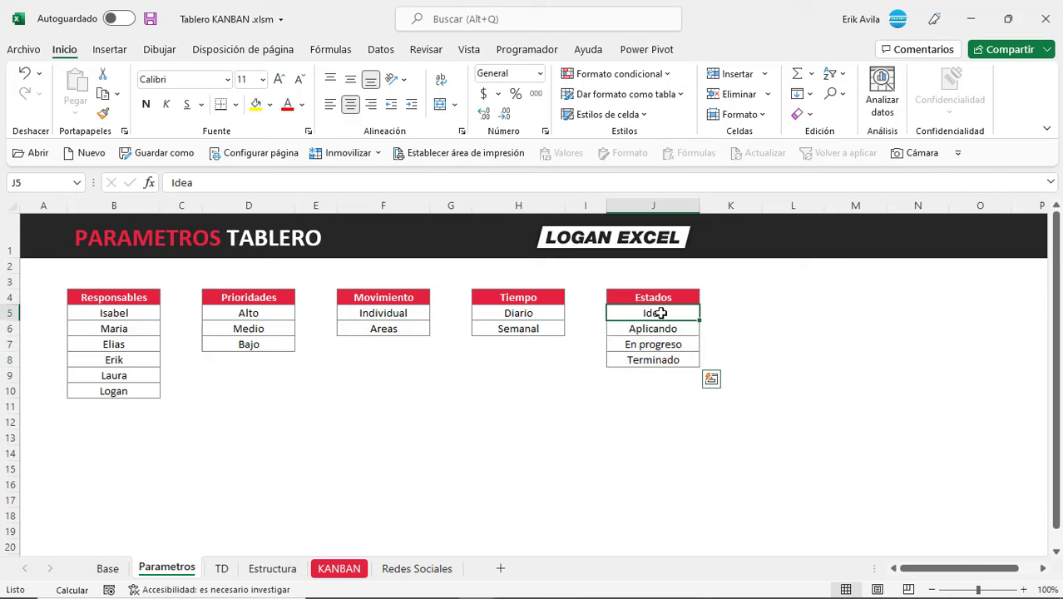
pyautogui.hotkey('ctrl', 'c')
pyautogui.click(337, 570)
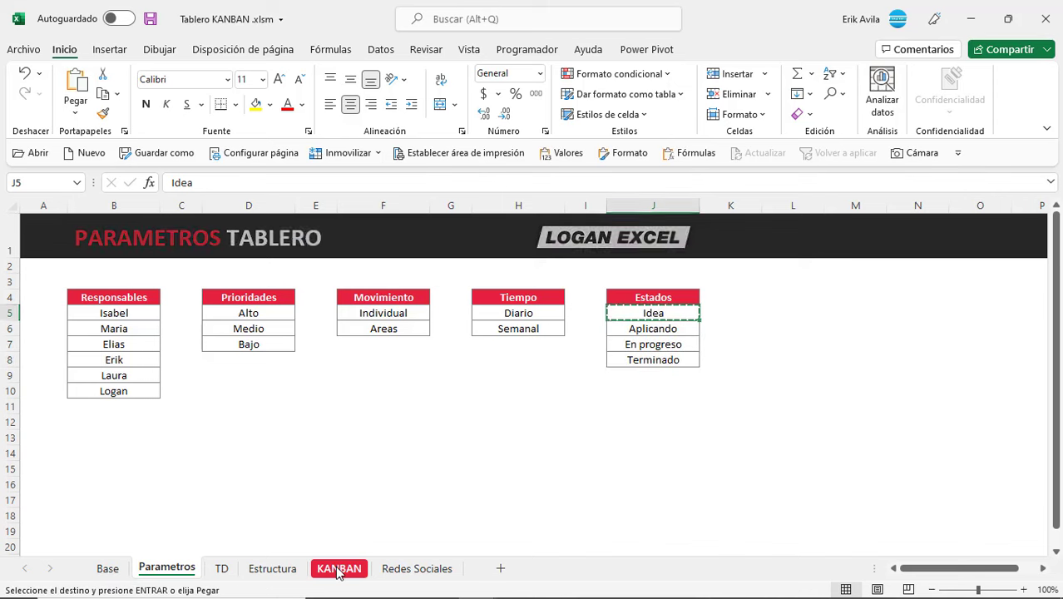
# Step: Copy the Aplicando and En progreso states from the Parametros sheet into G11 and I11 of the KANBAN sheet
pyautogui.click(644, 330)
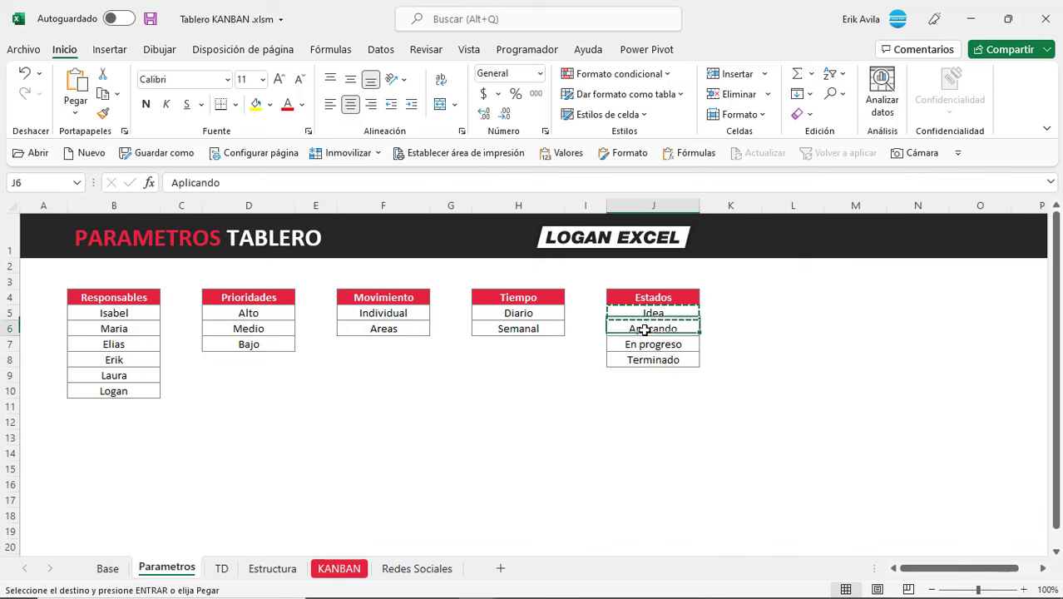
pyautogui.click(345, 570)
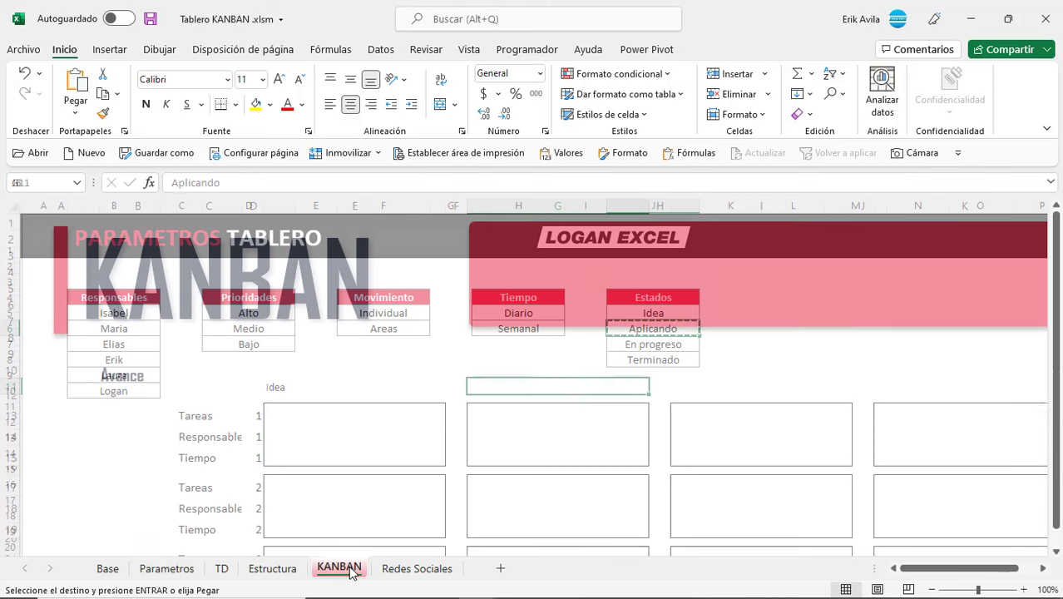
pyautogui.rightClick(569, 386)
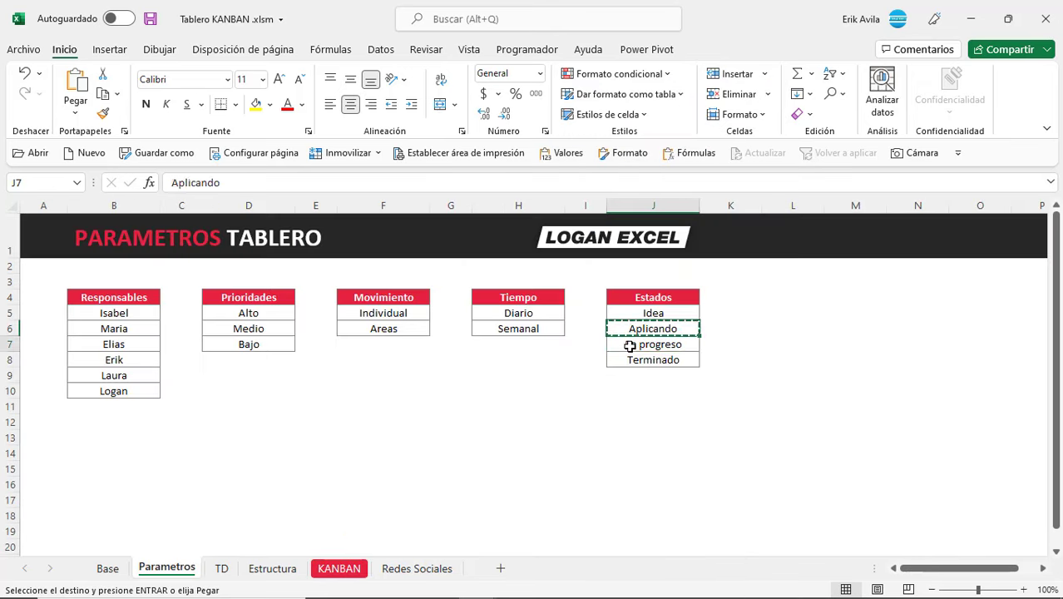
pyautogui.click(632, 344)
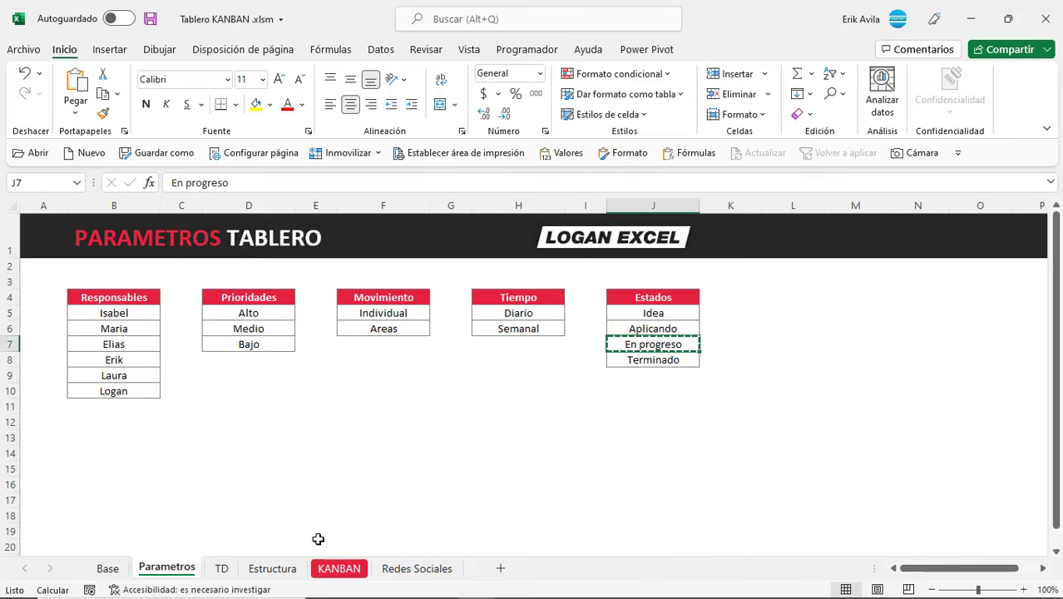
pyautogui.hotkey('ctrl', 'c')
pyautogui.click(338, 568)
pyautogui.rightClick(744, 383)
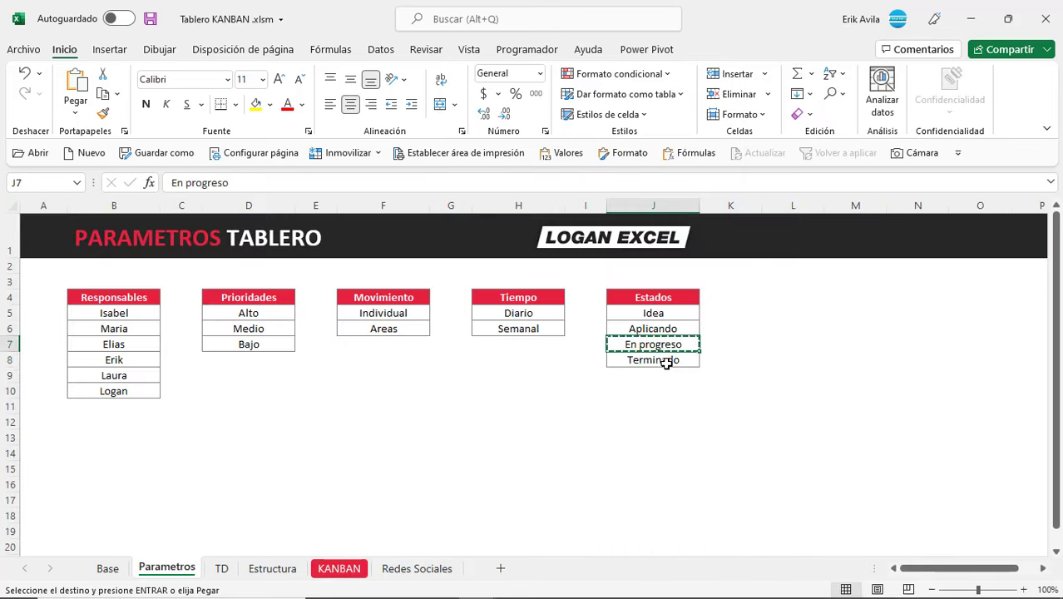
# Step: Copy the Terminado state from J8 of the Parametros sheet into K11 of the KANBAN sheet as a value
pyautogui.click(665, 359)
pyautogui.hotkey('ctrl', 'c')
pyautogui.click(330, 568)
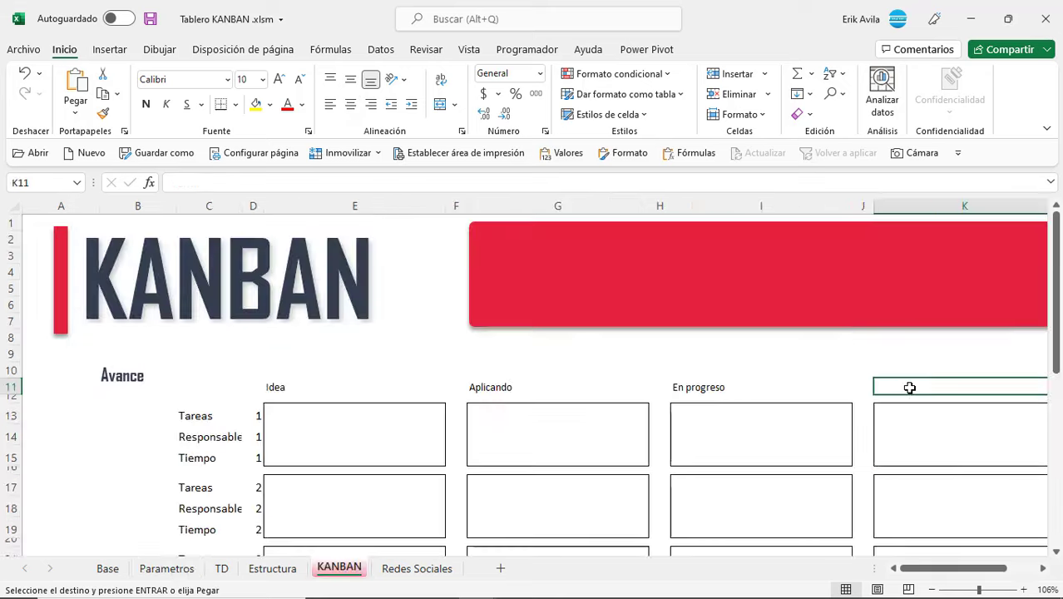
pyautogui.rightClick(909, 384)
pyautogui.moveTo(814, 264)
pyautogui.click(797, 239)
pyautogui.click(720, 438)
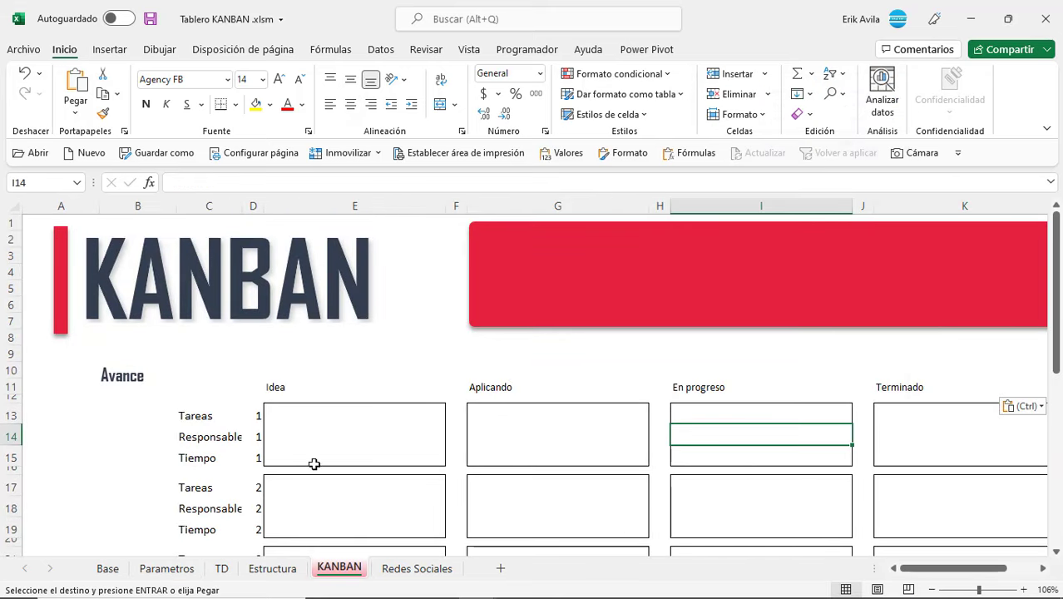
# Step: Examine the numbered card slots under Idea and their Tareas, Responsable and Tiempo labels
pyautogui.scroll(-3, 310, 459)
pyautogui.moveTo(261, 268); pyautogui.dragTo(254, 311)
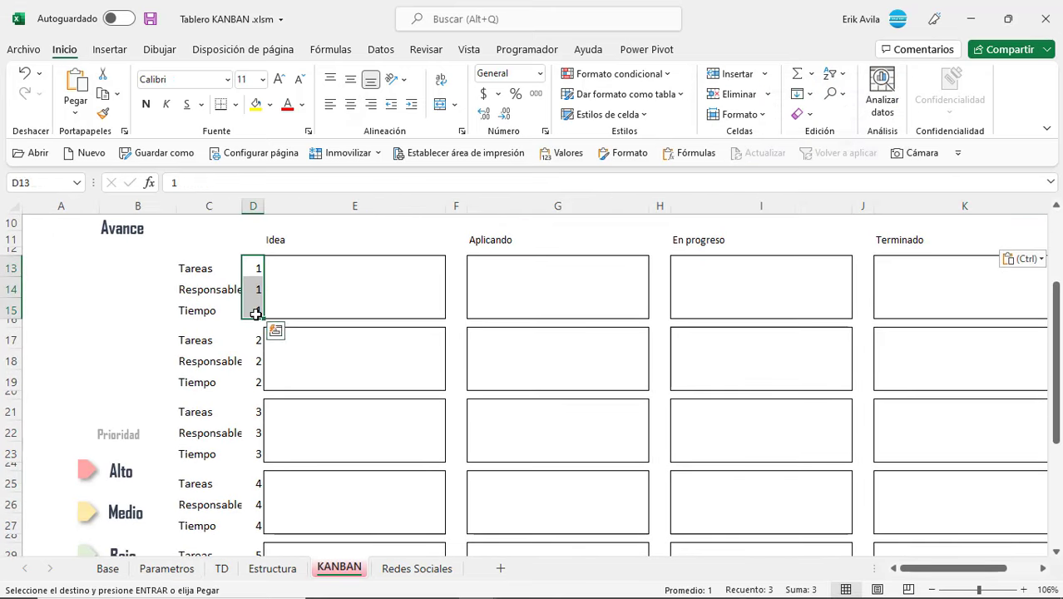
pyautogui.moveTo(299, 268); pyautogui.dragTo(305, 306)
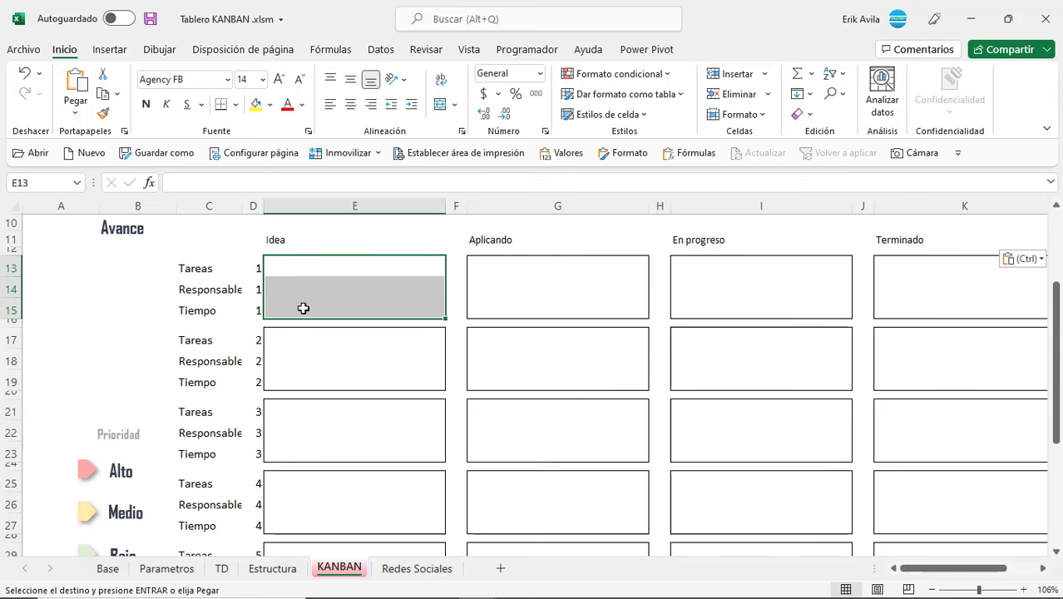
pyautogui.moveTo(278, 275); pyautogui.dragTo(301, 381)
pyautogui.scroll(-2, 301, 358)
pyautogui.moveTo(301, 325); pyautogui.dragTo(306, 496)
pyautogui.scroll(3, 285, 447)
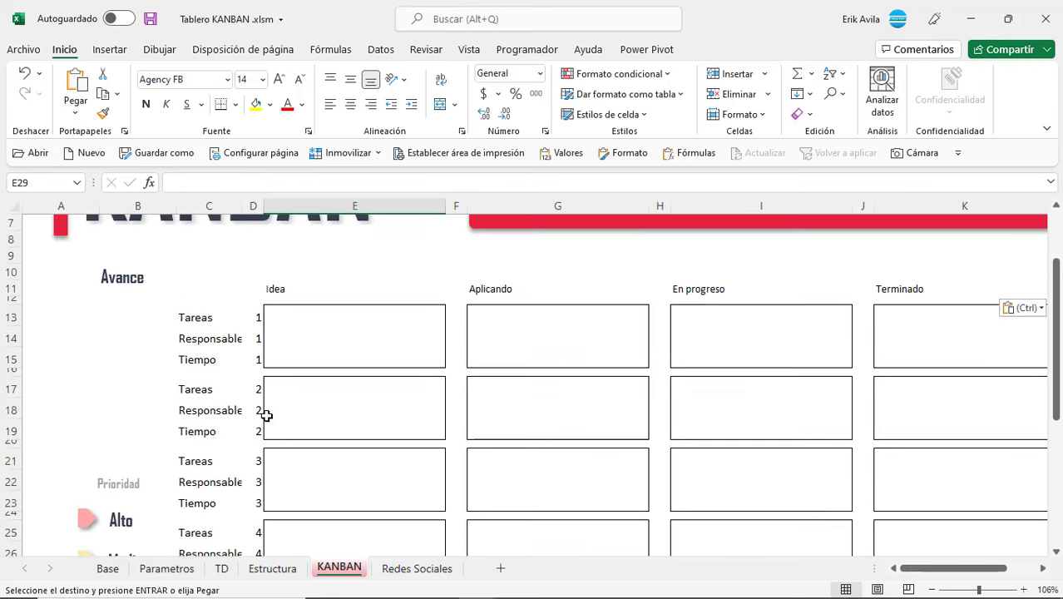
pyautogui.moveTo(206, 322); pyautogui.dragTo(209, 349)
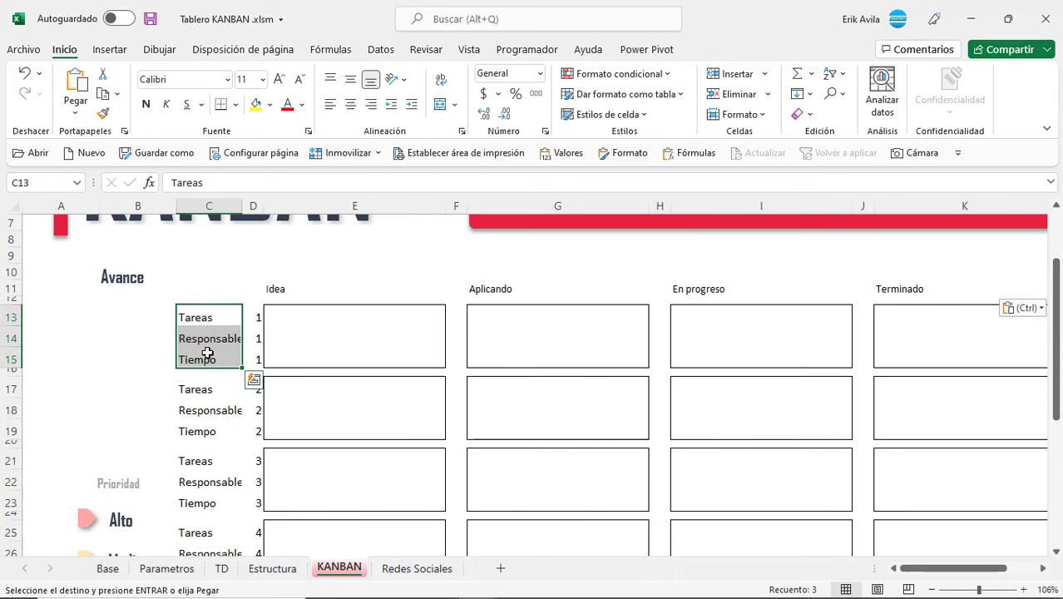
# Step: Look through the Parametros and Base sheets, then inspect the TD01 activity summary on the TD sheet
pyautogui.click(167, 568)
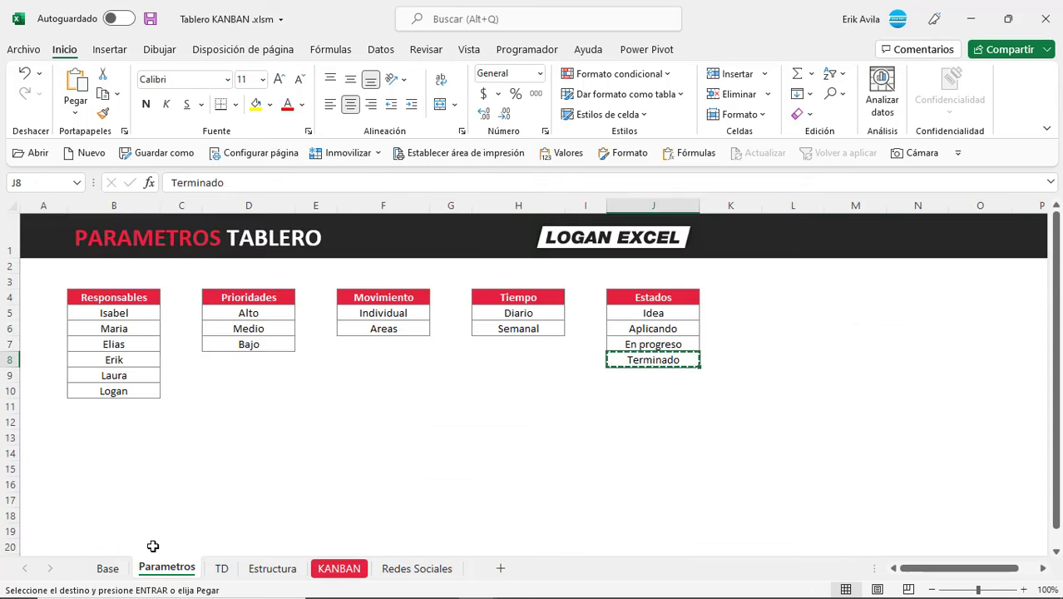
pyautogui.click(108, 568)
pyautogui.click(221, 568)
pyautogui.click(203, 277)
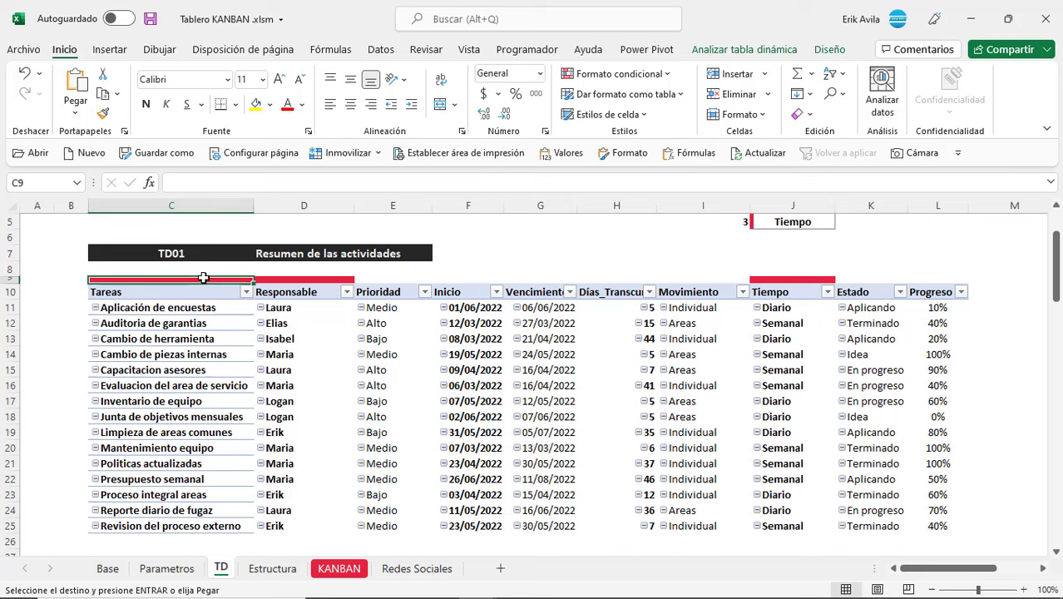
# Step: Examine the marked Tareas, Responsable and Tiempo columns of TD01 and the numbered field list in J3:J5 of the TD sheet
pyautogui.click(290, 280)
pyautogui.scroll(2, 327, 356)
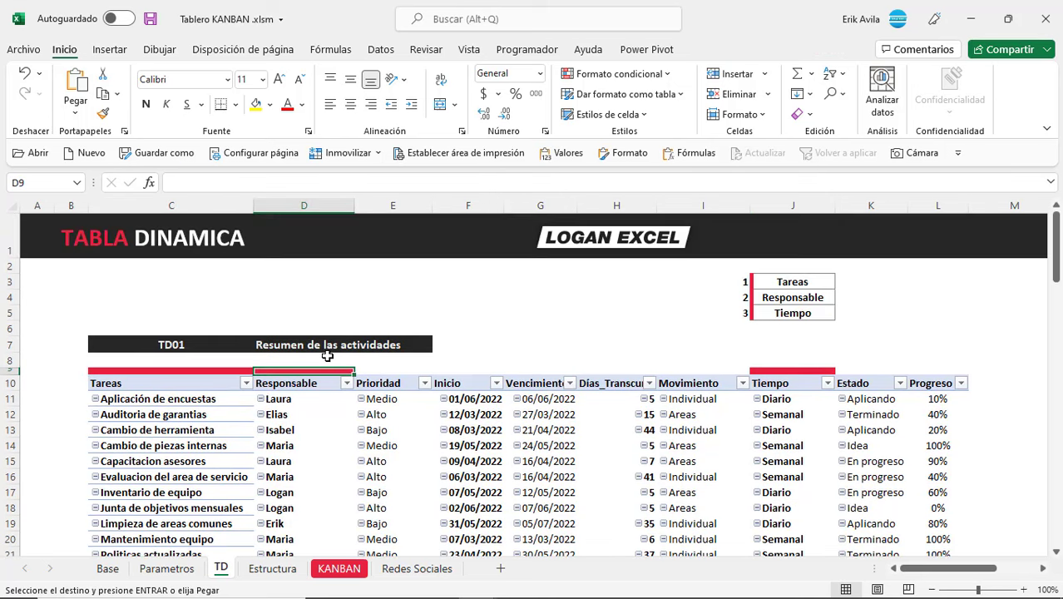
pyautogui.click(803, 371)
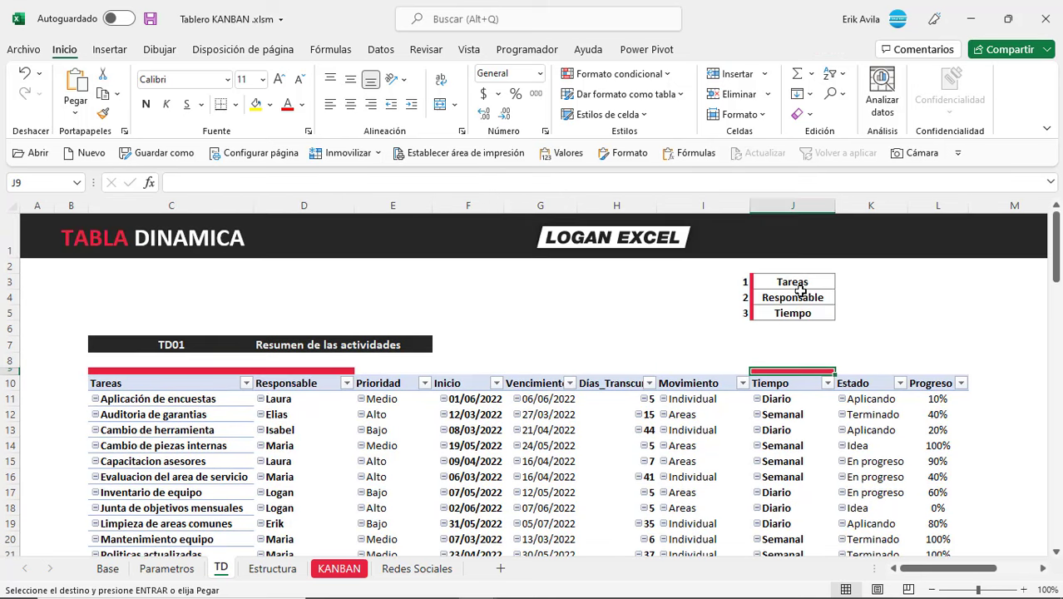
pyautogui.moveTo(798, 286); pyautogui.dragTo(797, 312)
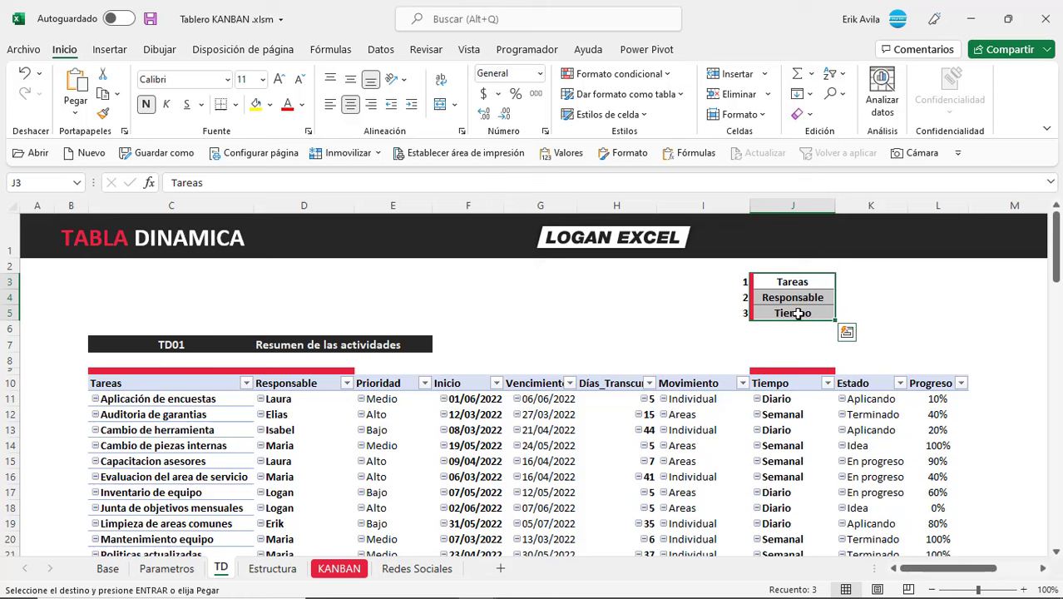
# Step: Examine the Tareas, Responsable and Tiempo labels on the KANBAN sheet against the matching card cells under Idea
pyautogui.click(301, 572)
pyautogui.click(333, 570)
pyautogui.click(278, 369)
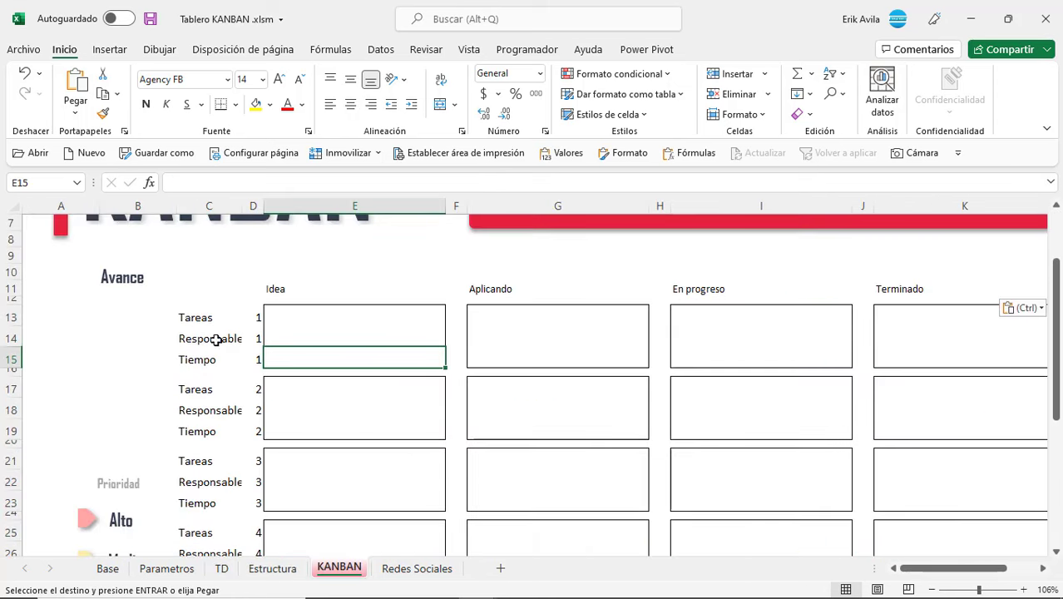
pyautogui.moveTo(206, 318); pyautogui.dragTo(208, 358)
pyautogui.moveTo(210, 318); pyautogui.dragTo(208, 339)
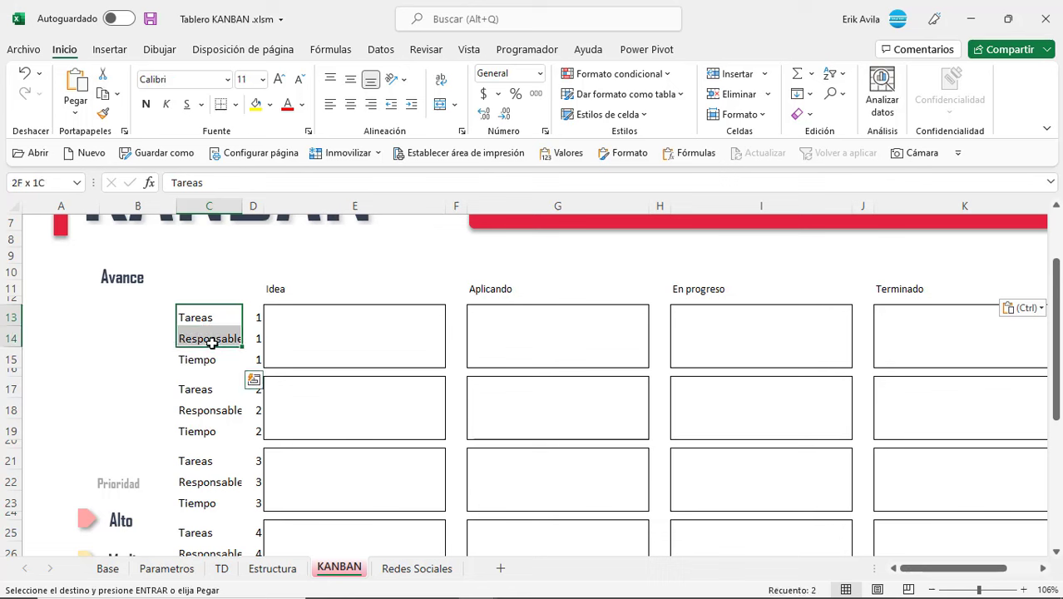
pyautogui.click(209, 319)
pyautogui.click(211, 341)
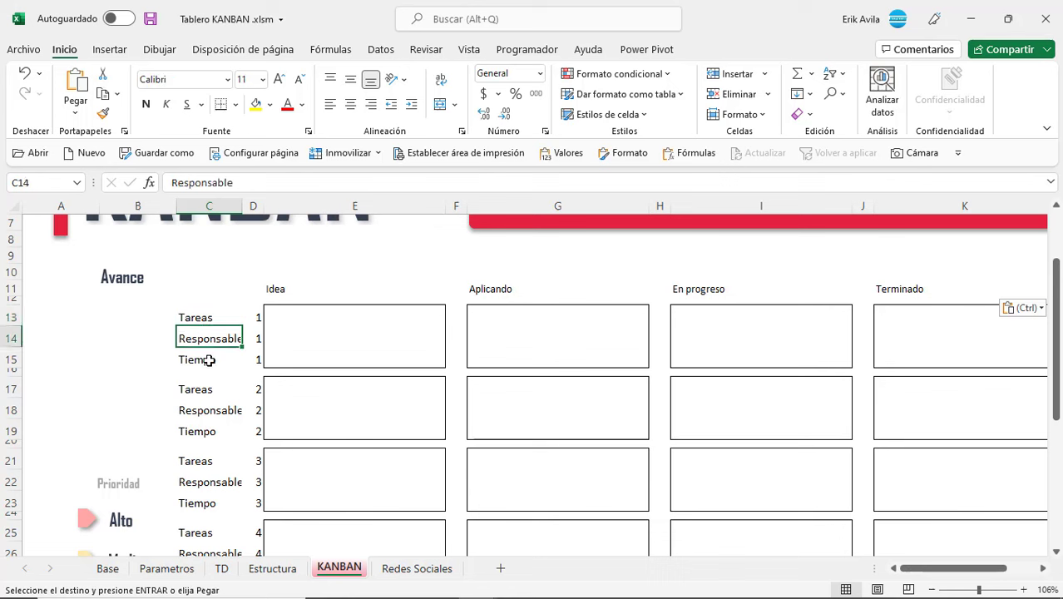
pyautogui.click(209, 360)
pyautogui.click(307, 317)
pyautogui.click(308, 342)
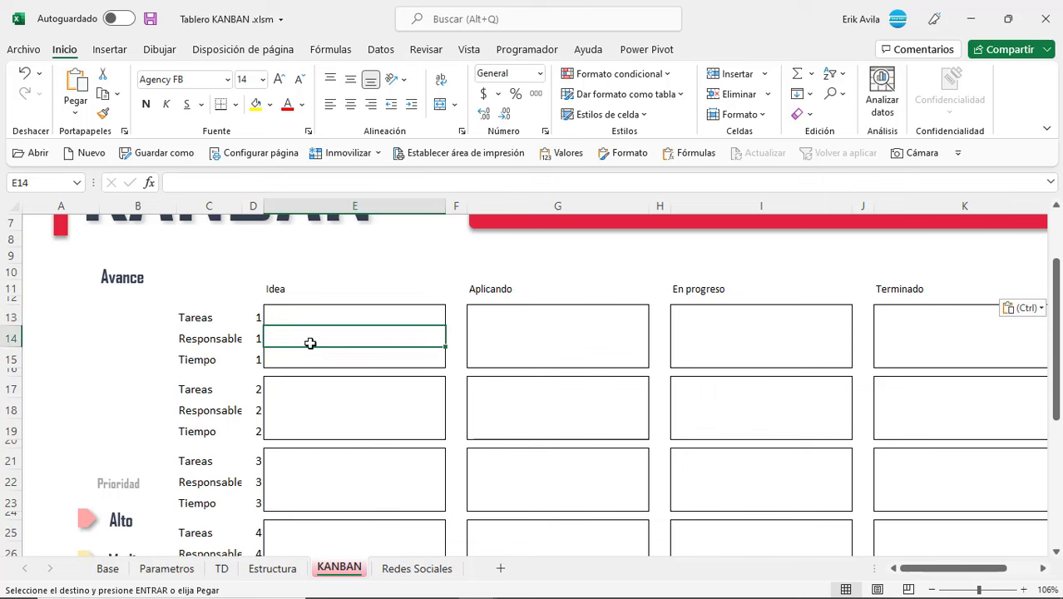
pyautogui.click(309, 315)
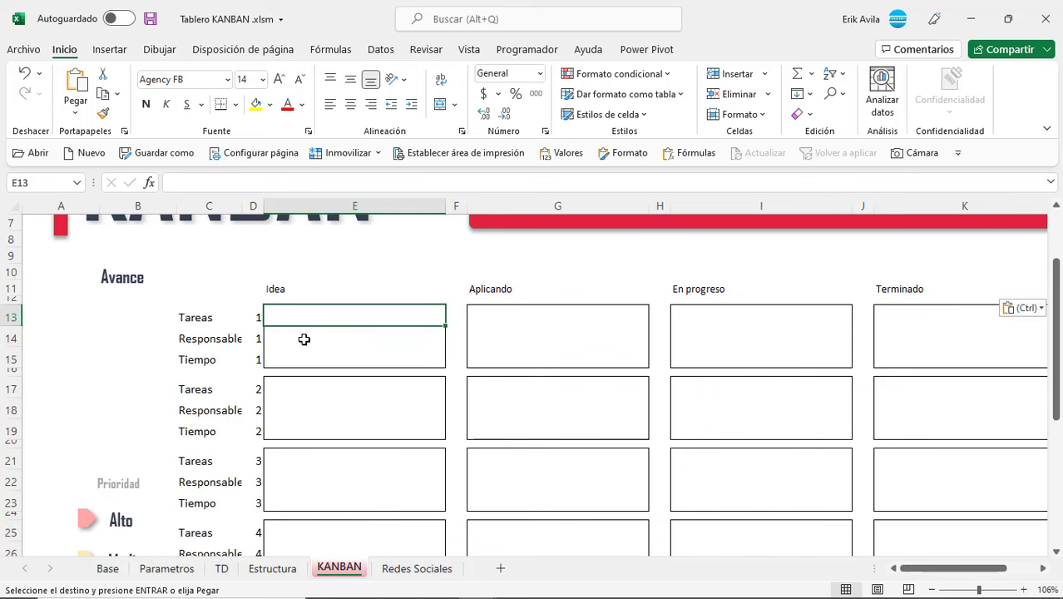
pyautogui.scroll(1, 305, 339)
pyautogui.click(303, 336)
pyautogui.click(302, 385)
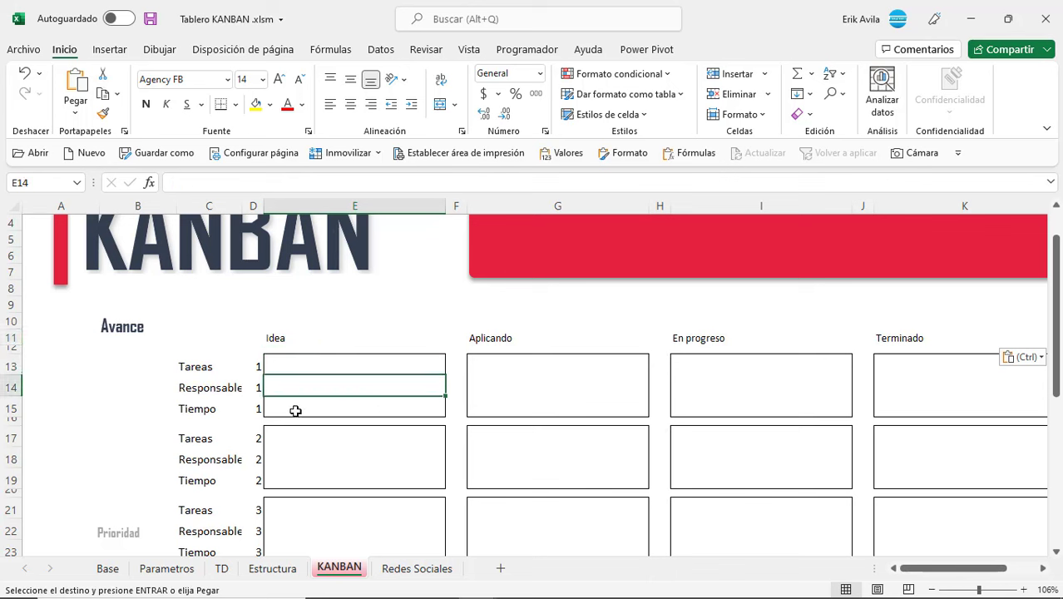
pyautogui.click(295, 409)
pyautogui.scroll(-1, 287, 416)
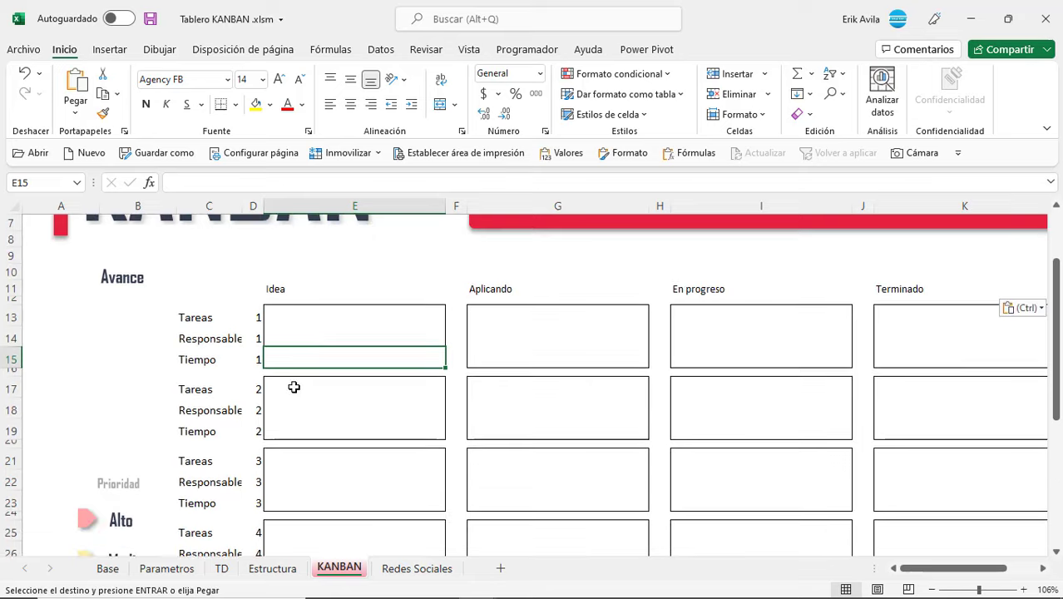
pyautogui.moveTo(294, 384); pyautogui.dragTo(295, 439)
pyautogui.scroll(-1, 297, 424)
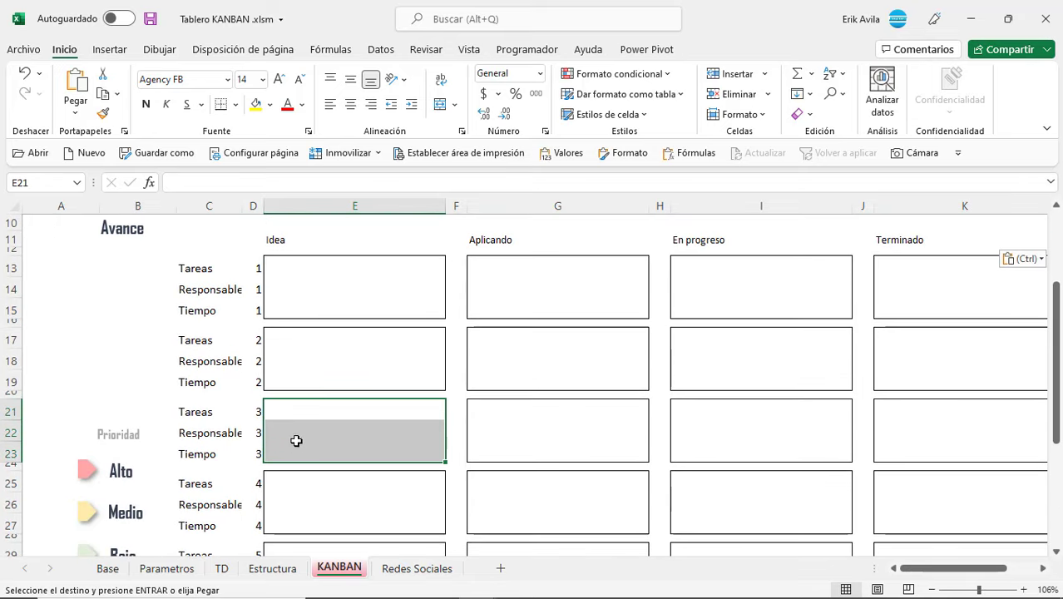
# Step: Start an INDICE formula in E13 of the KANBAN sheet with the absolute range Estructura!$C$9:$L$37 as its array
pyautogui.scroll(2, 299, 415)
pyautogui.click(364, 367)
pyautogui.hotkey('ctrl', 'v')
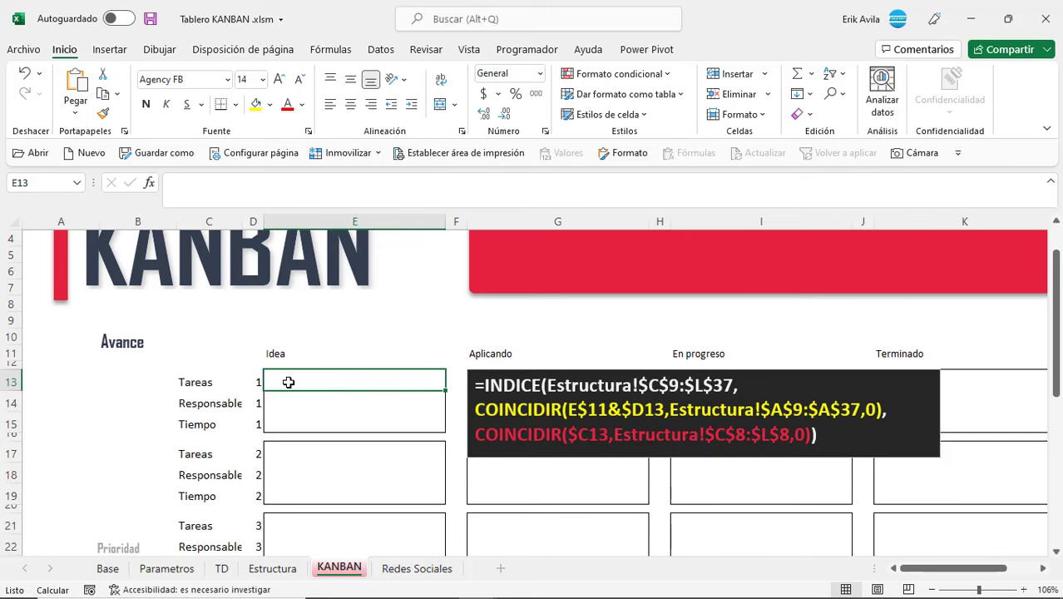
pyautogui.write('=')
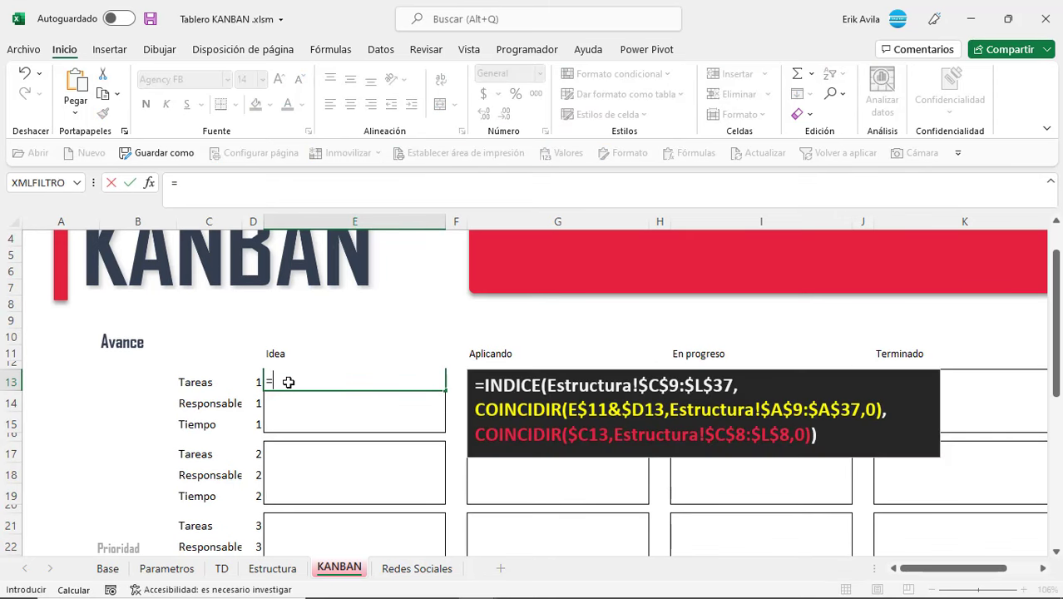
pyautogui.write('in')
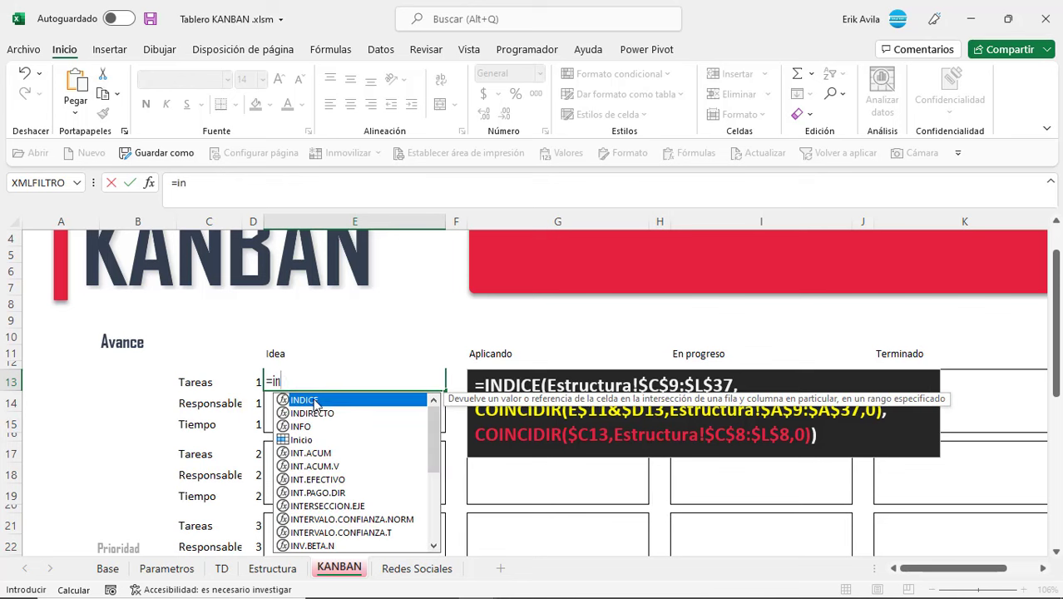
pyautogui.press('Tab')
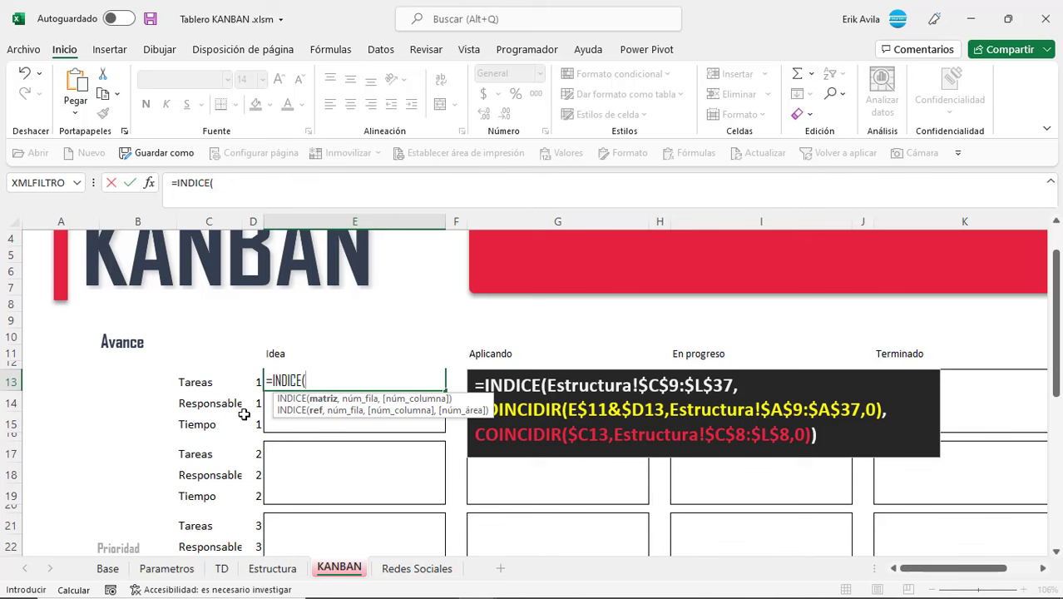
pyautogui.click(268, 575)
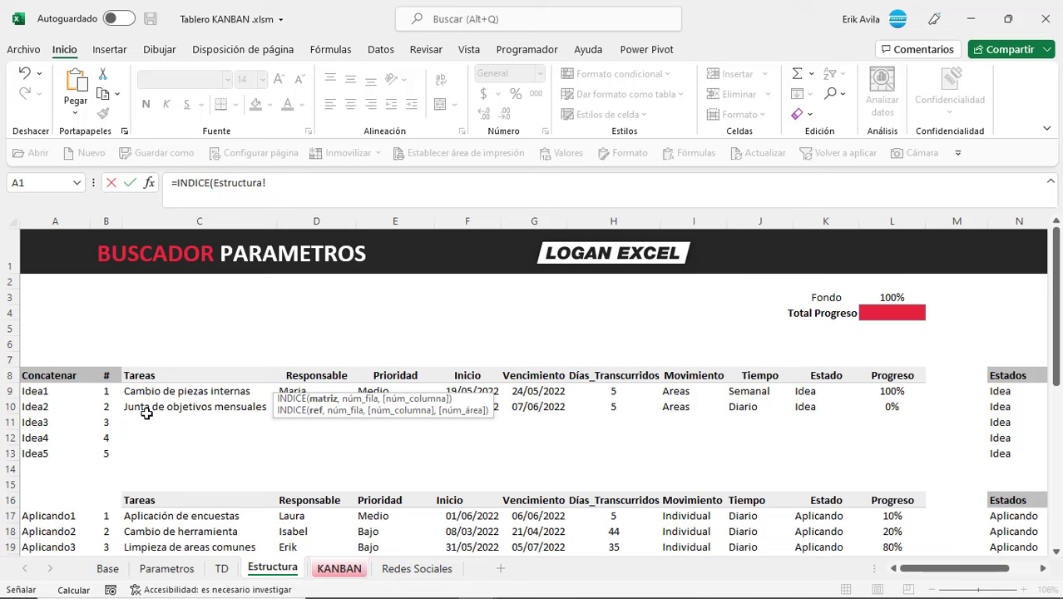
pyautogui.moveTo(154, 390); pyautogui.dragTo(882, 488)
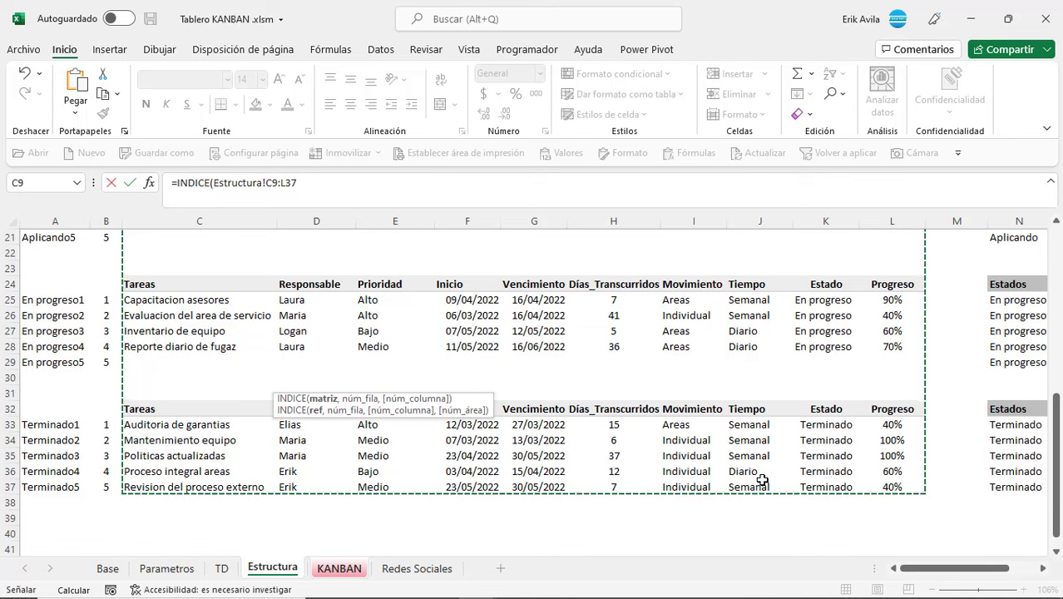
pyautogui.press('F4')
pyautogui.write(',')
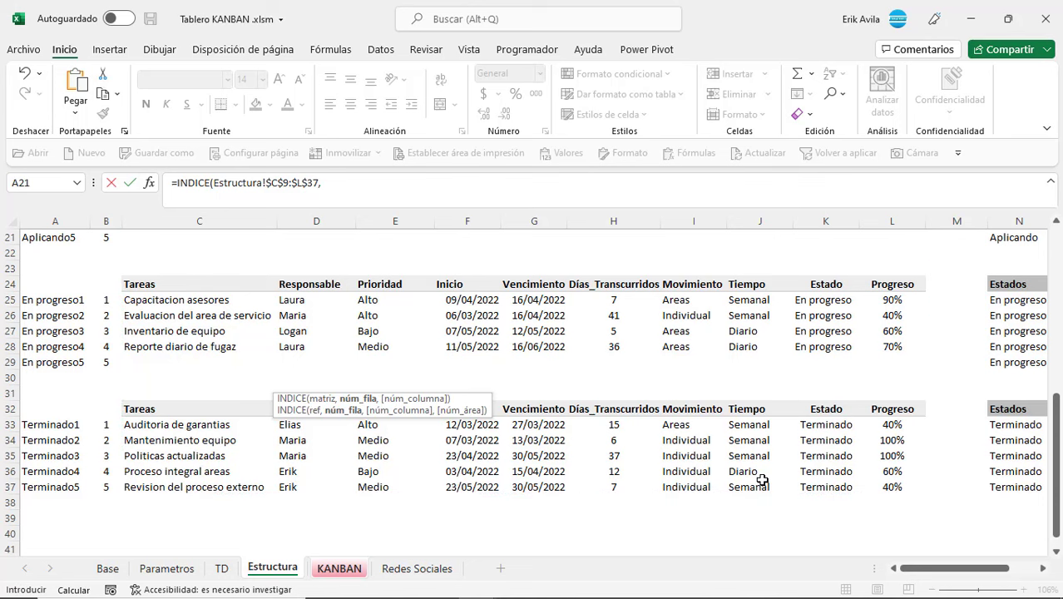
# Step: Return to the KANBAN sheet, remove the inserted sheet reference and open a COINCIDIR function as the row argument of INDICE
pyautogui.click(351, 568)
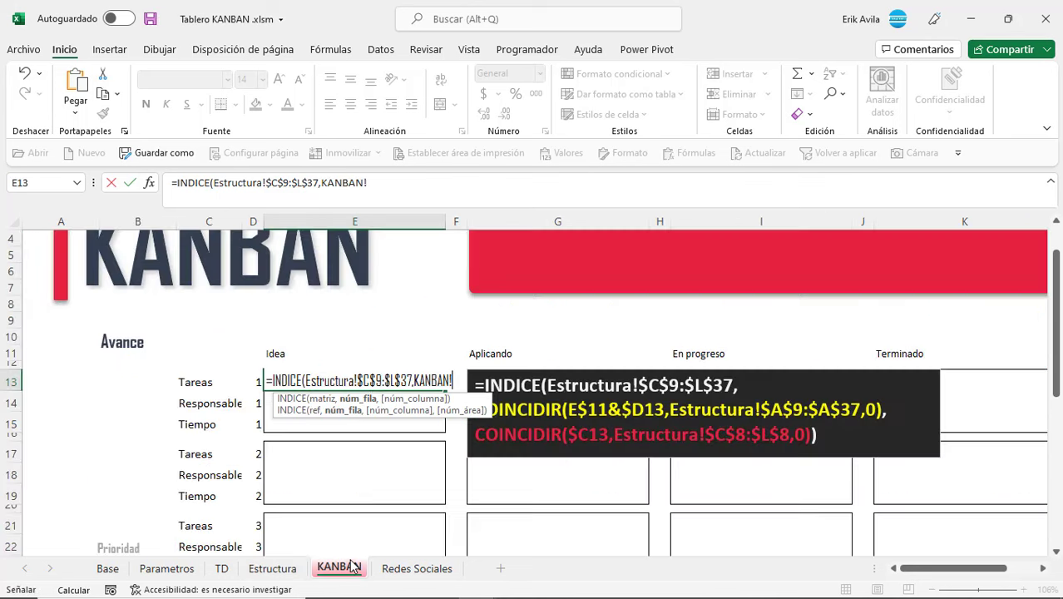
pyautogui.click(394, 187)
pyautogui.press('BackSpace')
pyautogui.press('BackSpace')
pyautogui.press('BackSpace')
pyautogui.press('BackSpace')
pyautogui.press('BackSpace')
pyautogui.press('BackSpace')
pyautogui.press('BackSpace')
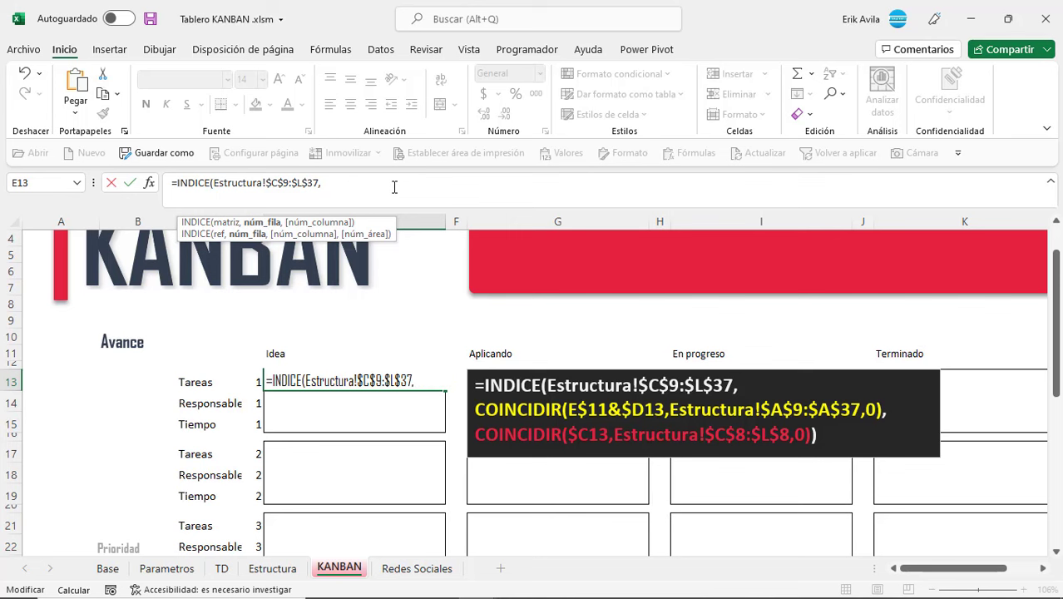
pyautogui.press('BackSpace')
pyautogui.write('con')
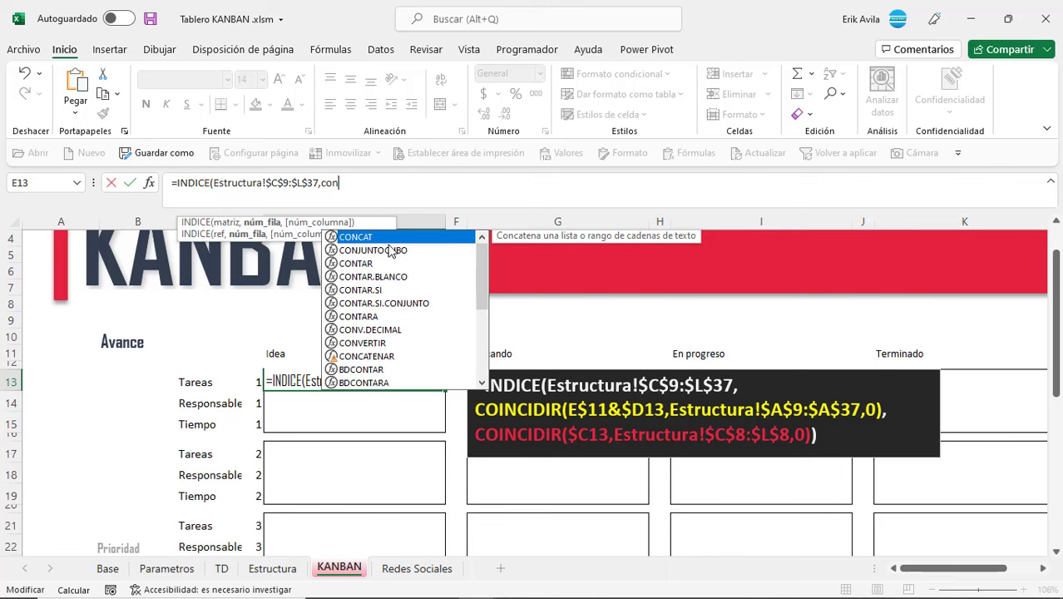
pyautogui.press('BackSpace')
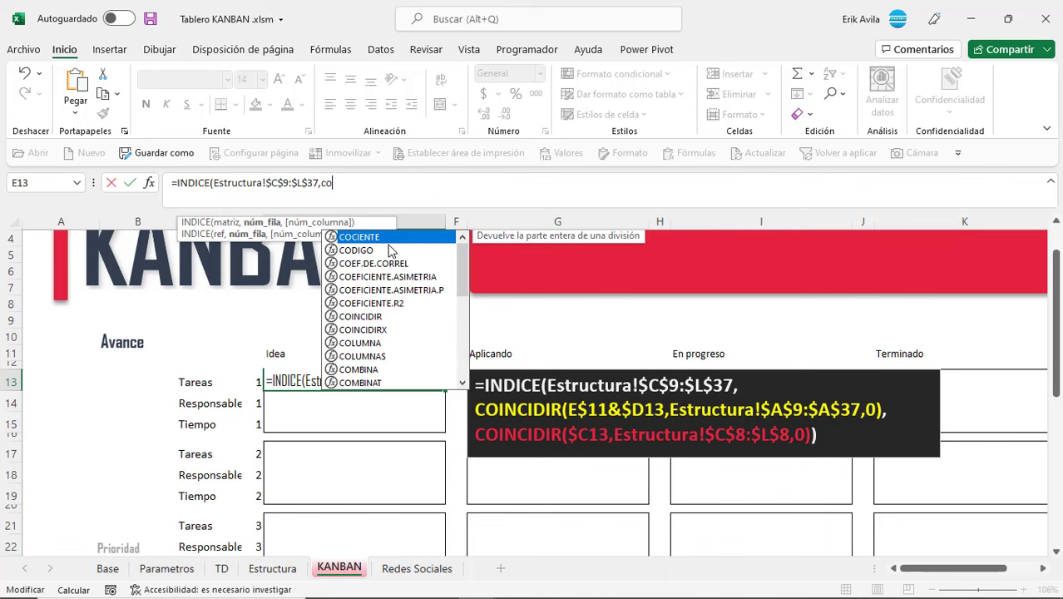
pyautogui.doubleClick(343, 317)
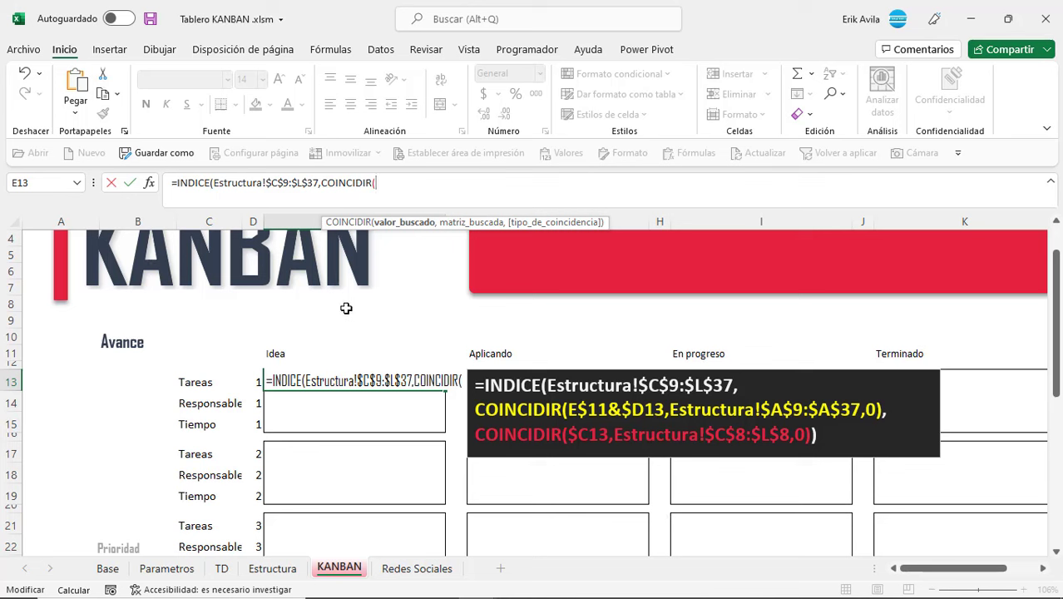
# Step: Enter E$11&$D13 as COINCIDIR's lookup value, locking the row of the state and the column of the card number
pyautogui.write('e11')
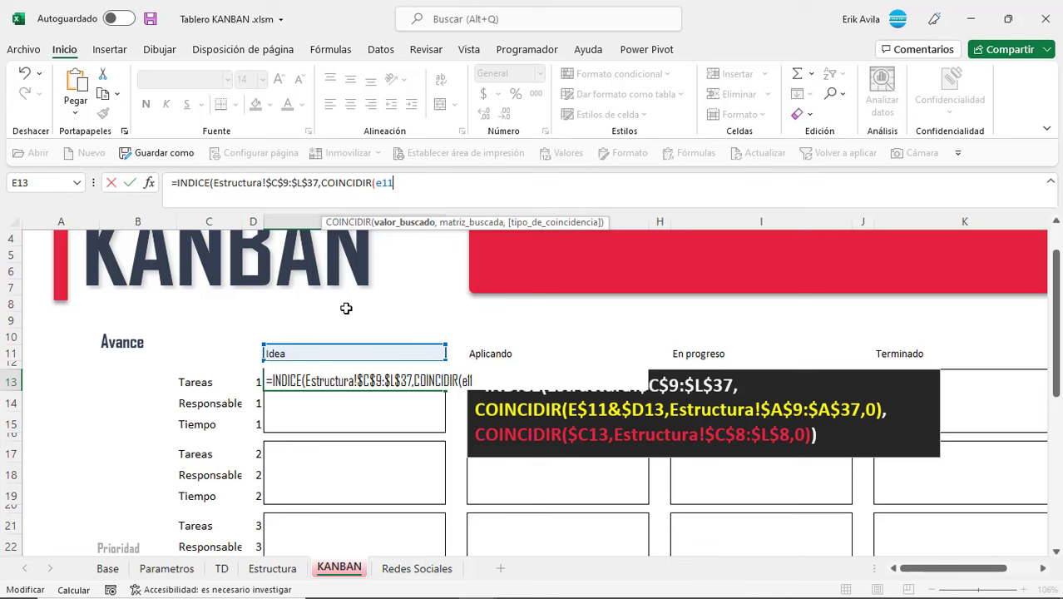
pyautogui.write('&d13')
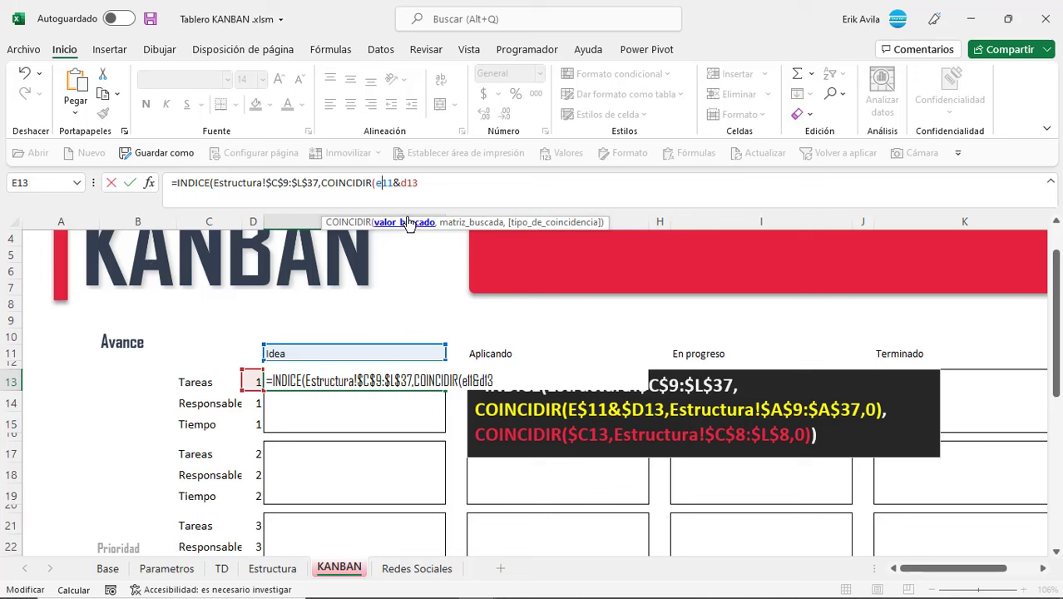
pyautogui.write('$')
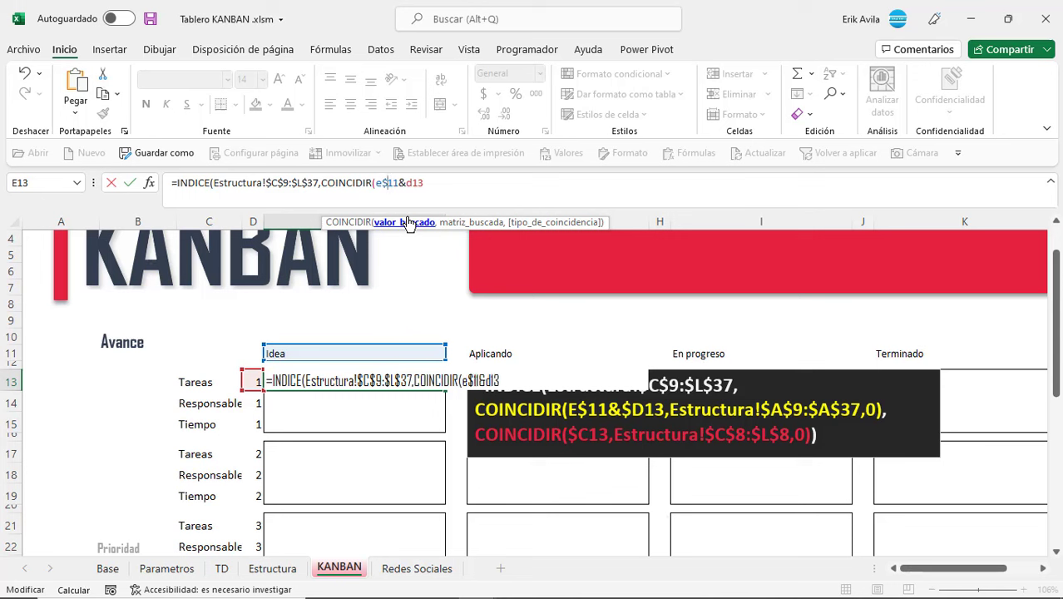
pyautogui.click(410, 188)
pyautogui.write('$')
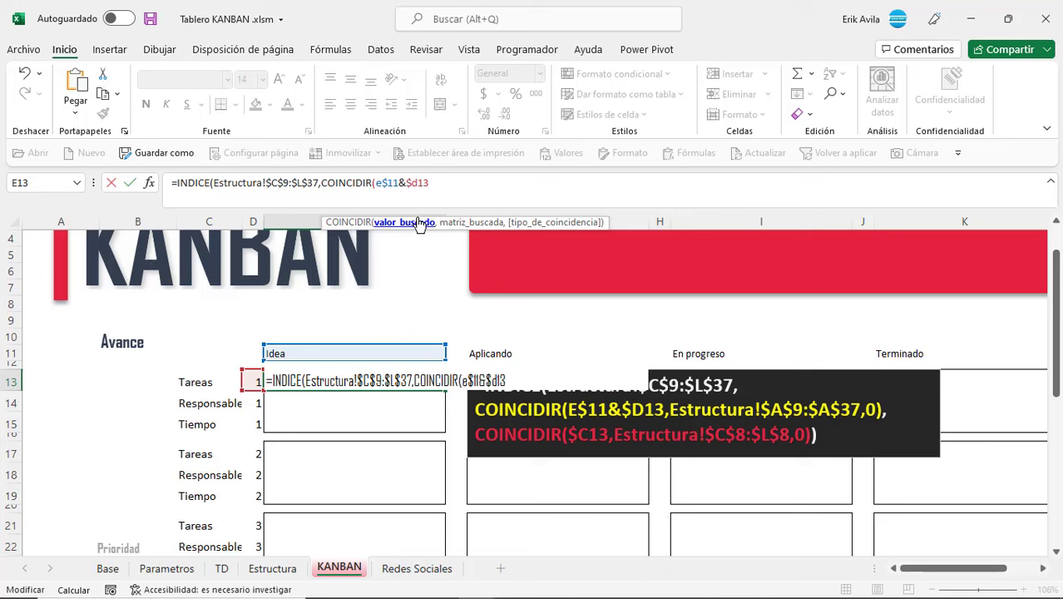
pyautogui.click(453, 184)
pyautogui.write(',')
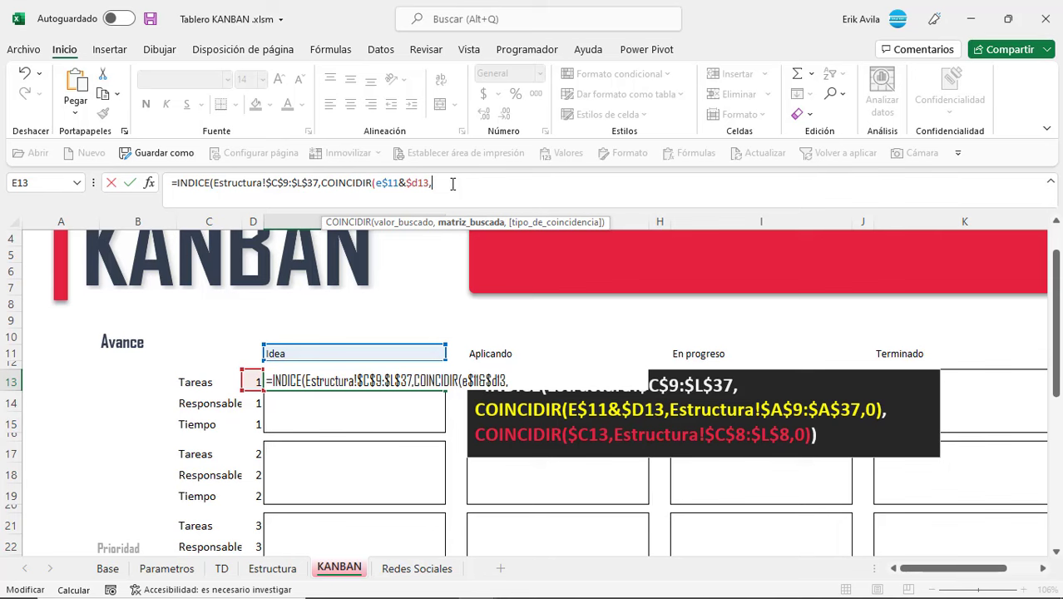
# Step: Complete COINCIDIR with the absolute lookup range Estructura!$A$9:$A$37 and exact match 0, closing the row argument
pyautogui.click(271, 569)
pyautogui.scroll(10, 71, 391)
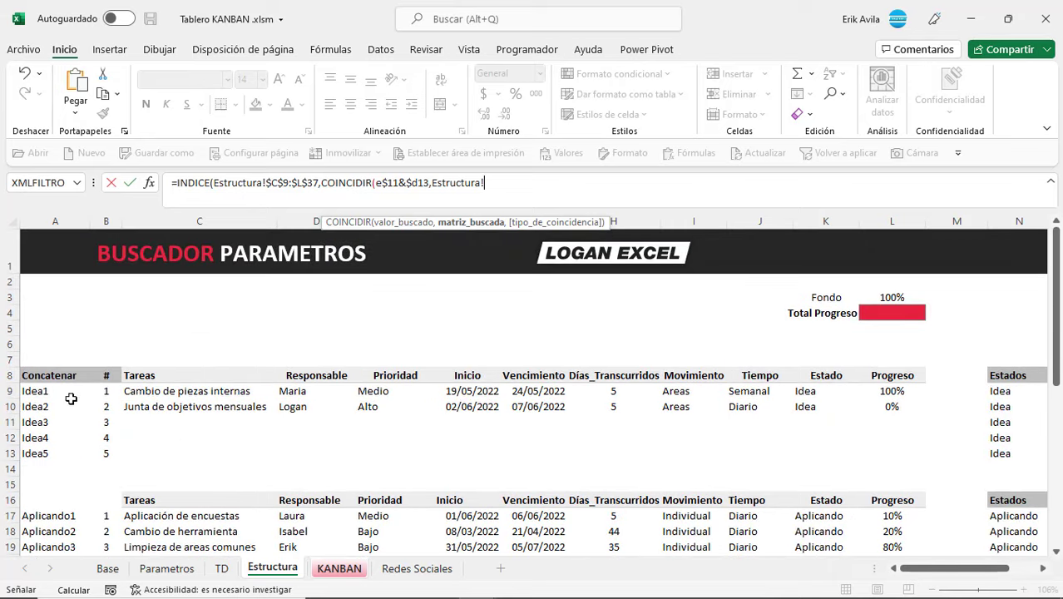
pyautogui.click(72, 390)
pyautogui.scroll(-7, 73, 406)
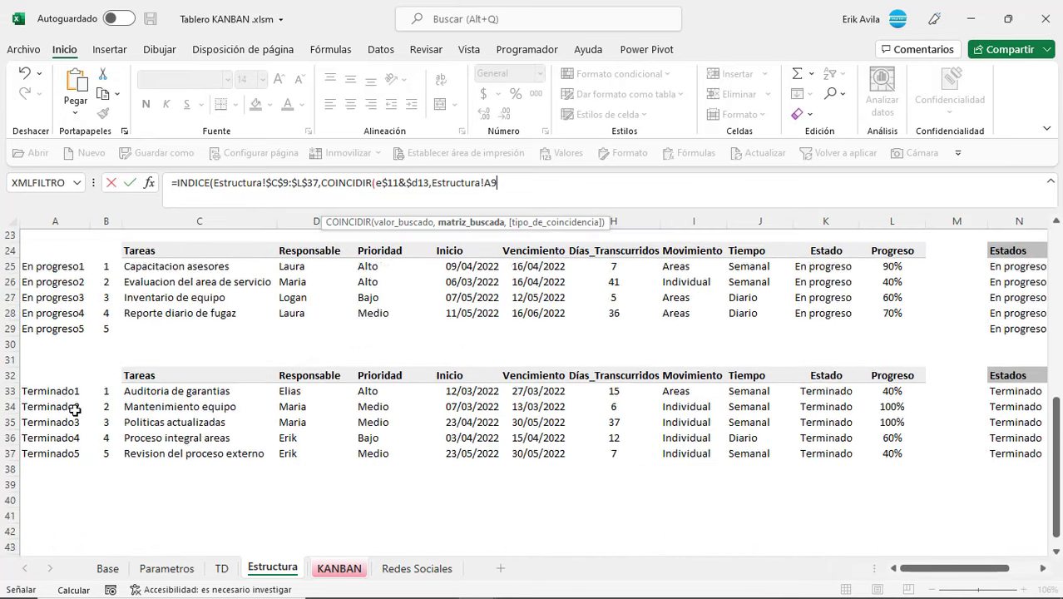
pyautogui.scroll(-2, 75, 409)
pyautogui.keyDown('shift'); pyautogui.click(70, 360); pyautogui.keyUp('shift')
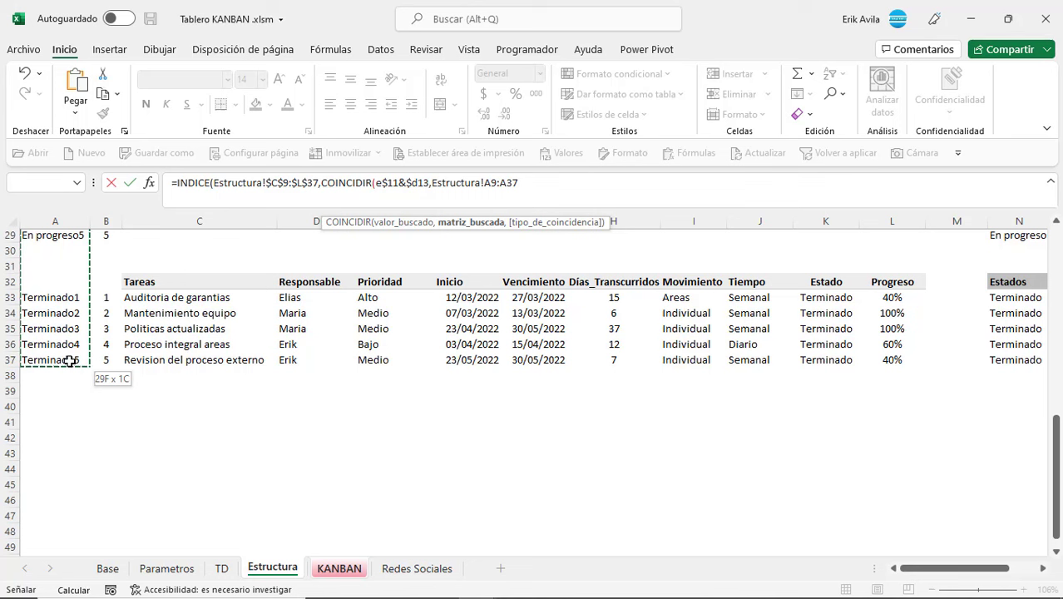
pyautogui.press('F4')
pyautogui.write(',0')
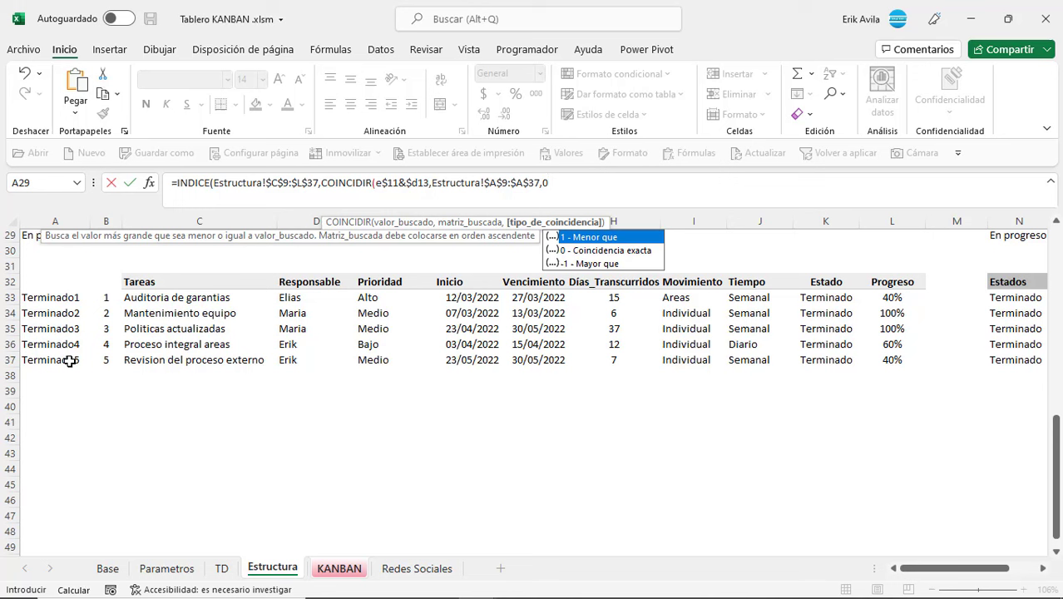
pyautogui.write(' )')
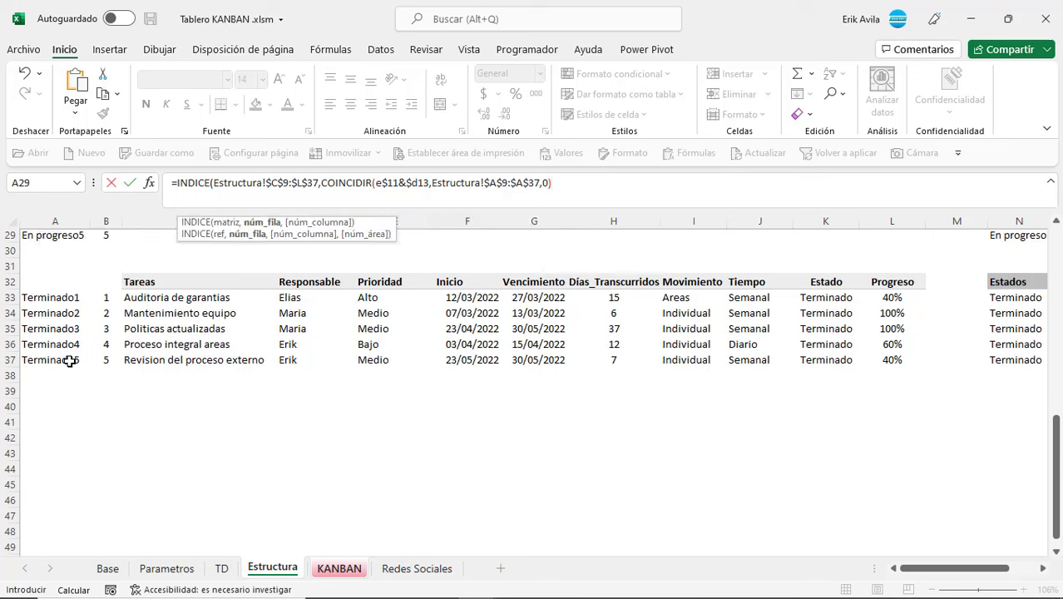
pyautogui.write(',')
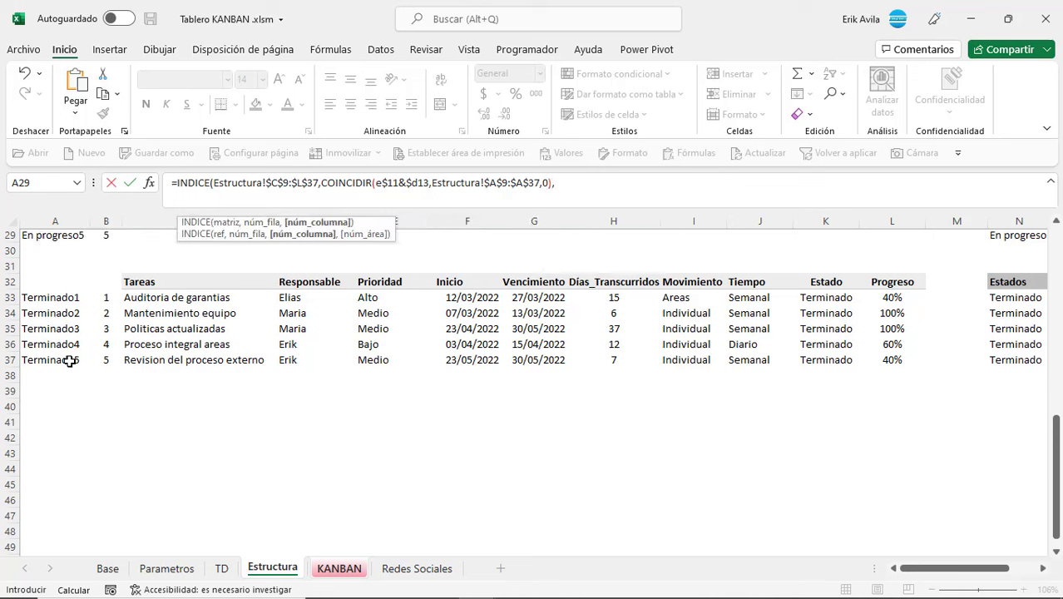
# Step: Return to the KANBAN sheet, remove the inserted sheet reference and open a second COINCIDIR function as INDICE's column argument
pyautogui.click(339, 569)
pyautogui.click(620, 183)
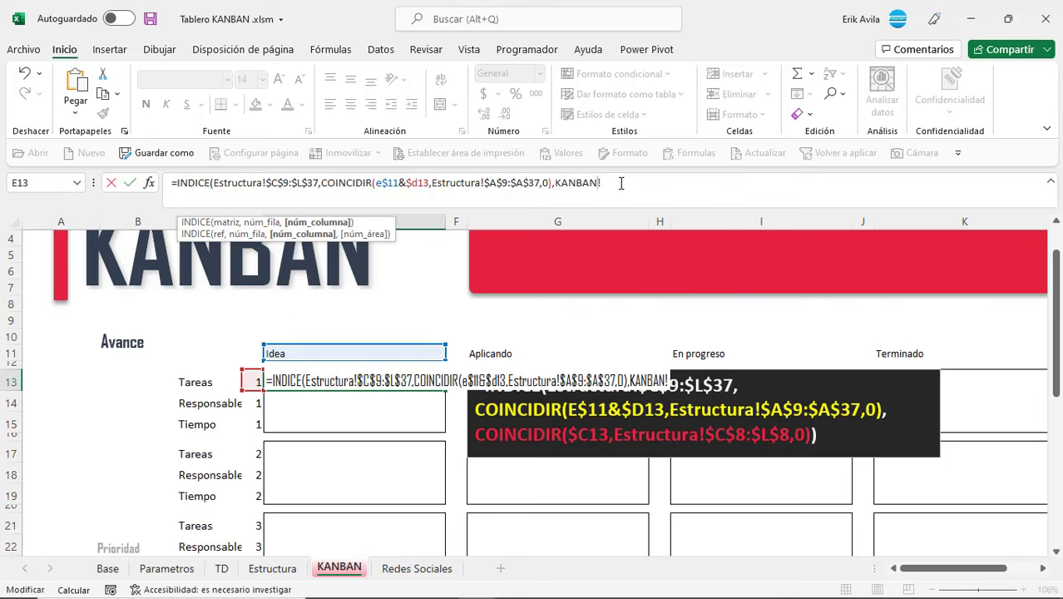
pyautogui.press('BackSpace')
pyautogui.press('BackSpace')
pyautogui.press('BackSpace')
pyautogui.press('BackSpace')
pyautogui.press('BackSpace')
pyautogui.press('BackSpace')
pyautogui.press('BackSpace')
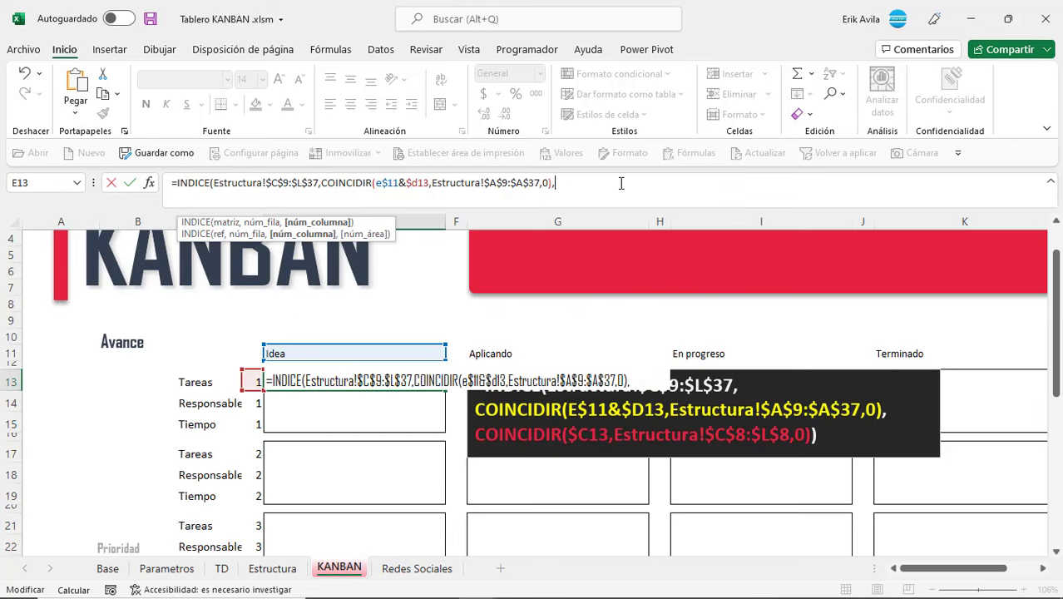
pyautogui.write('coi')
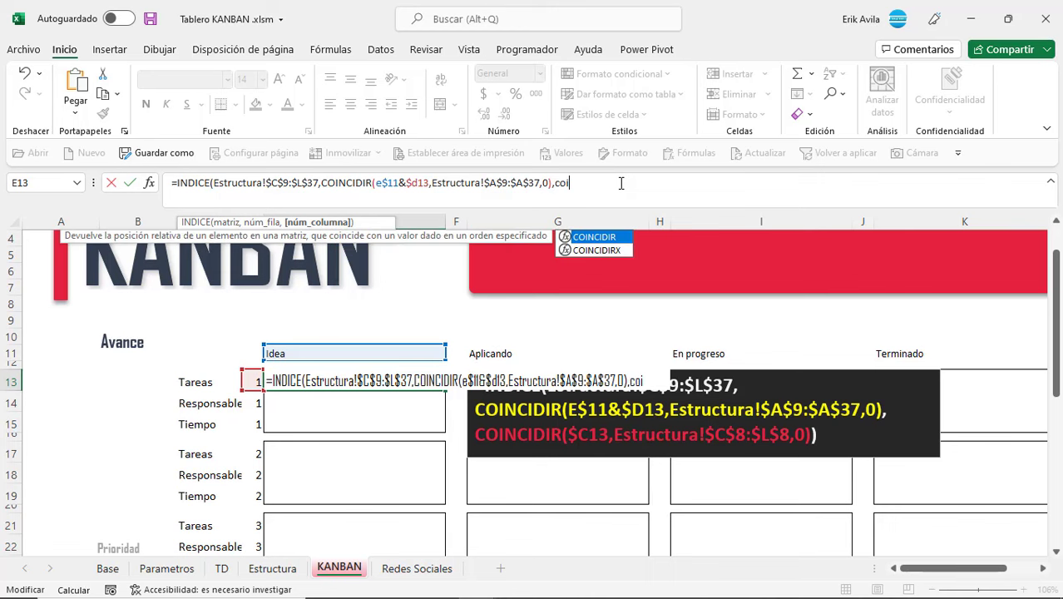
pyautogui.doubleClick(592, 236)
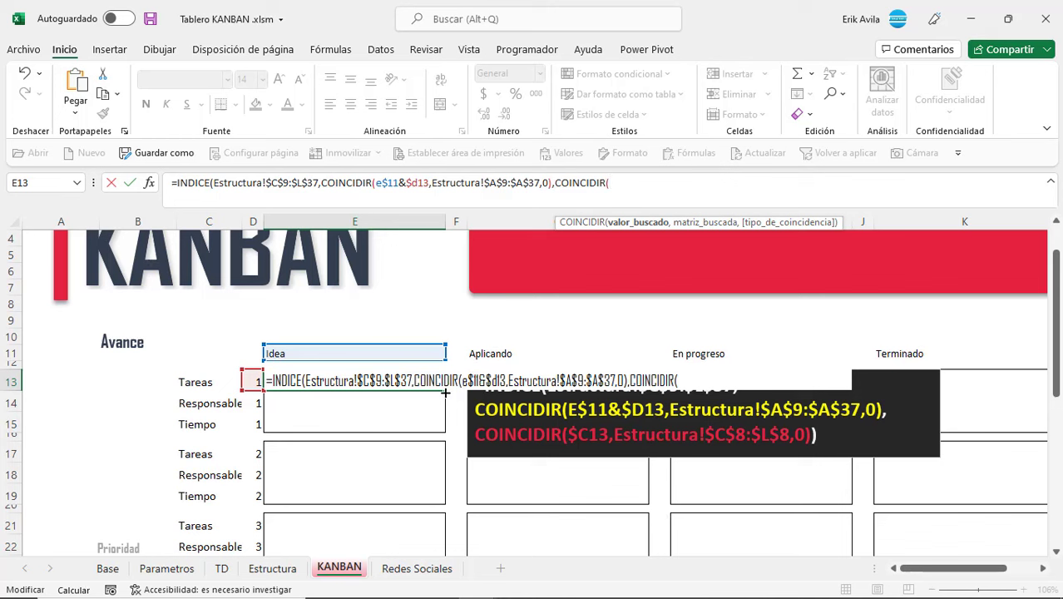
# Step: Enter $C13 as the second COINCIDIR's lookup value and the absolute header range Estructura!$C$8:$L$8 as its lookup array
pyautogui.write('c13')
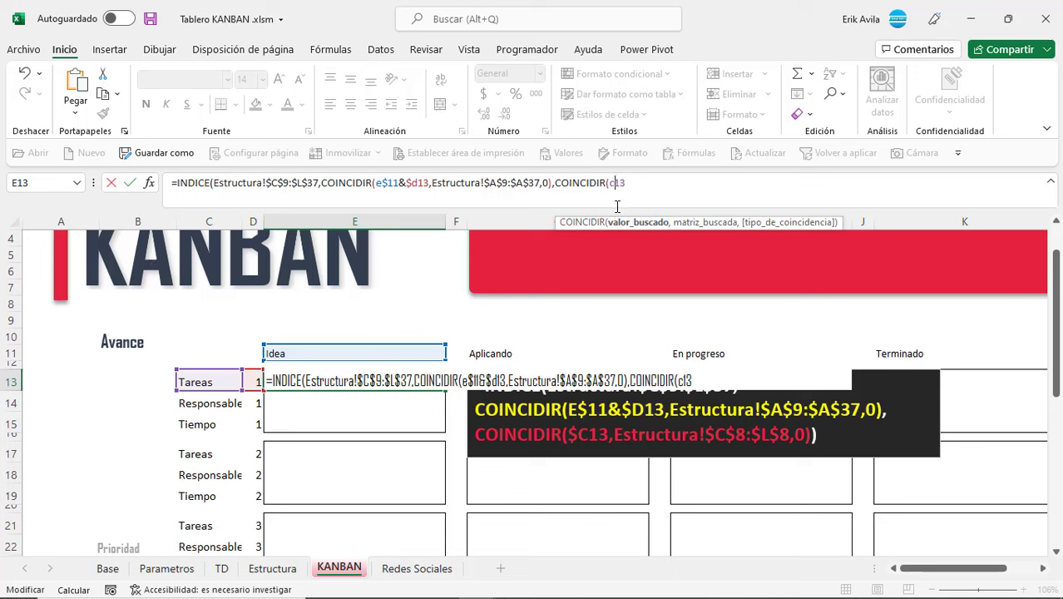
pyautogui.write('$37,')
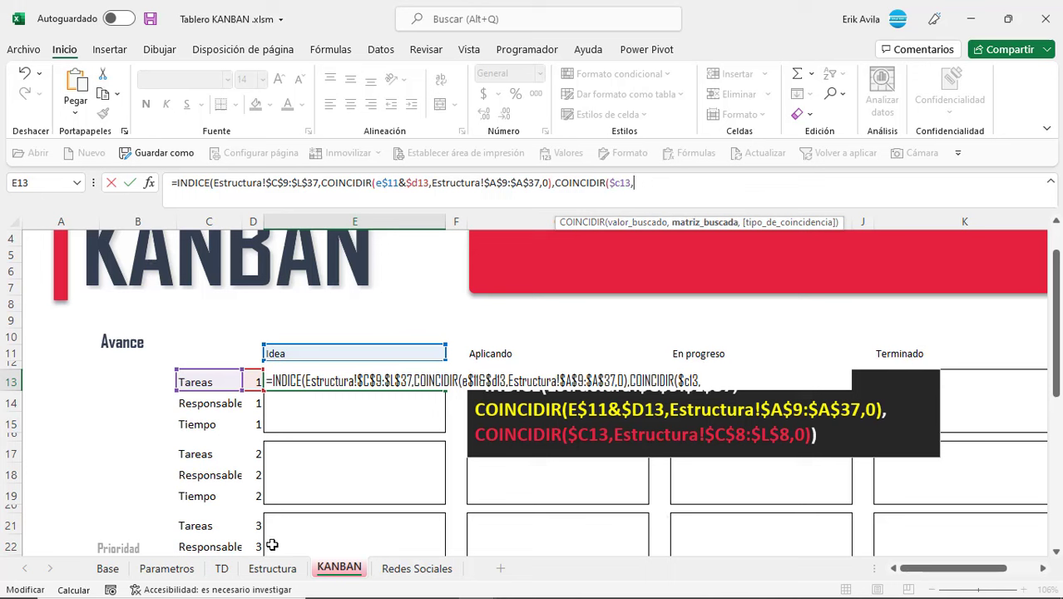
pyautogui.click(278, 574)
pyautogui.scroll(10, 213, 404)
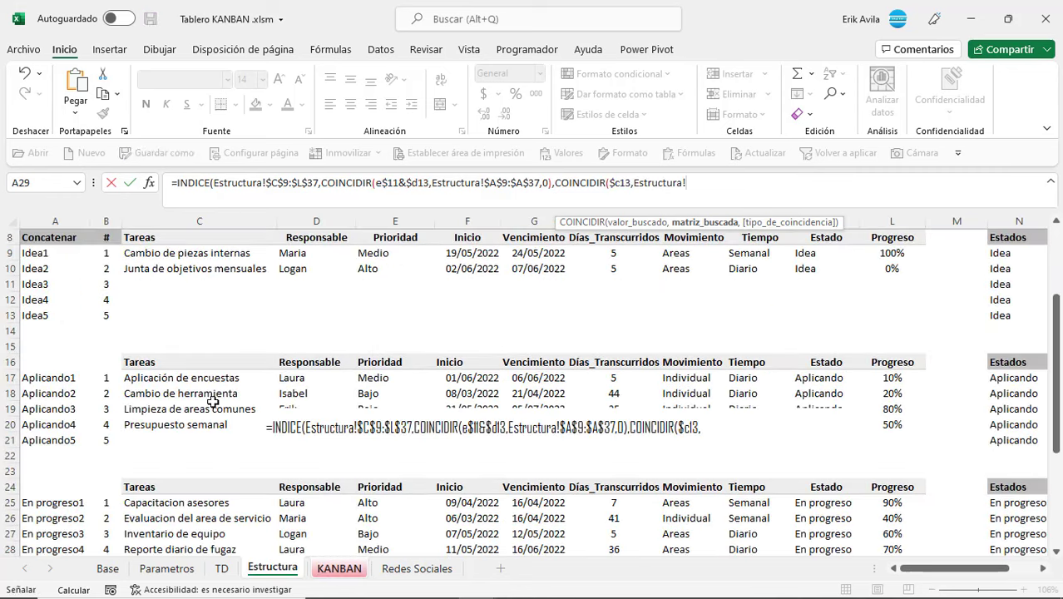
pyautogui.click(167, 375)
pyautogui.moveTo(168, 375); pyautogui.dragTo(861, 376)
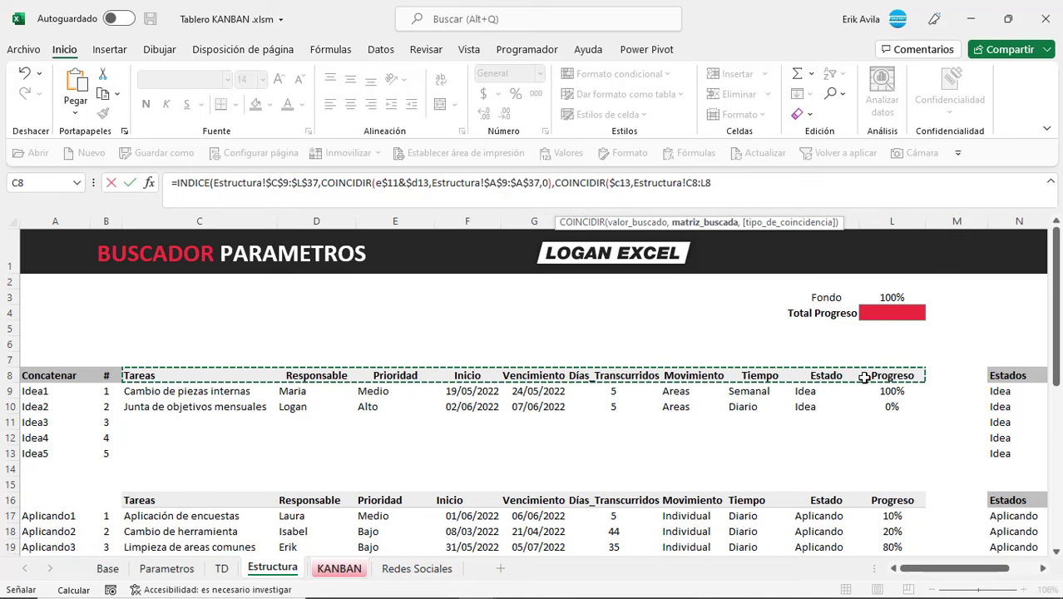
pyautogui.press('F4')
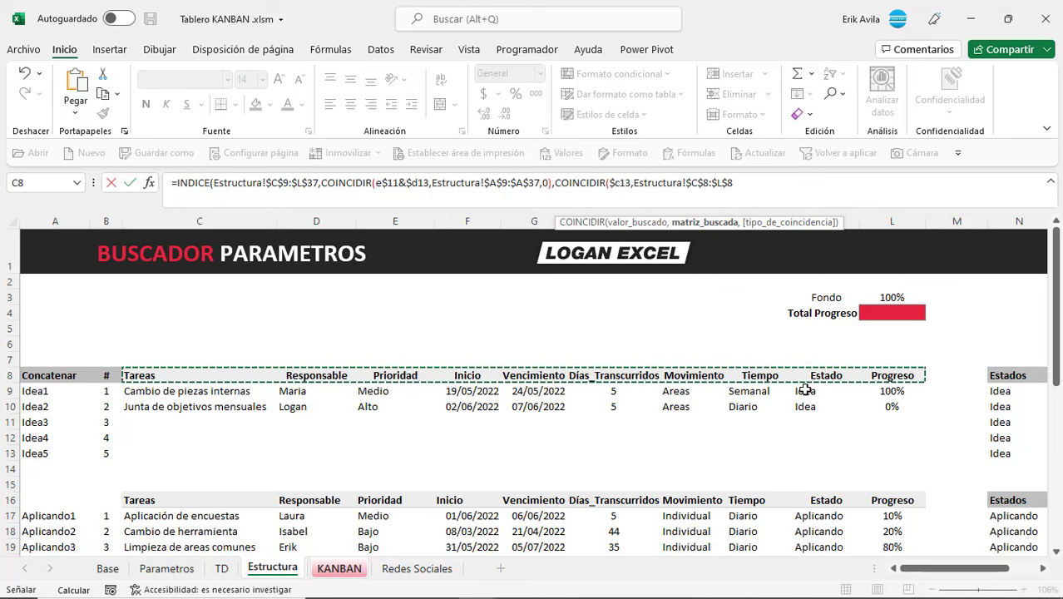
# Step: Set the second COINCIDIR to exact match 0, close both functions and commit the formula in E13
pyautogui.write(',0')
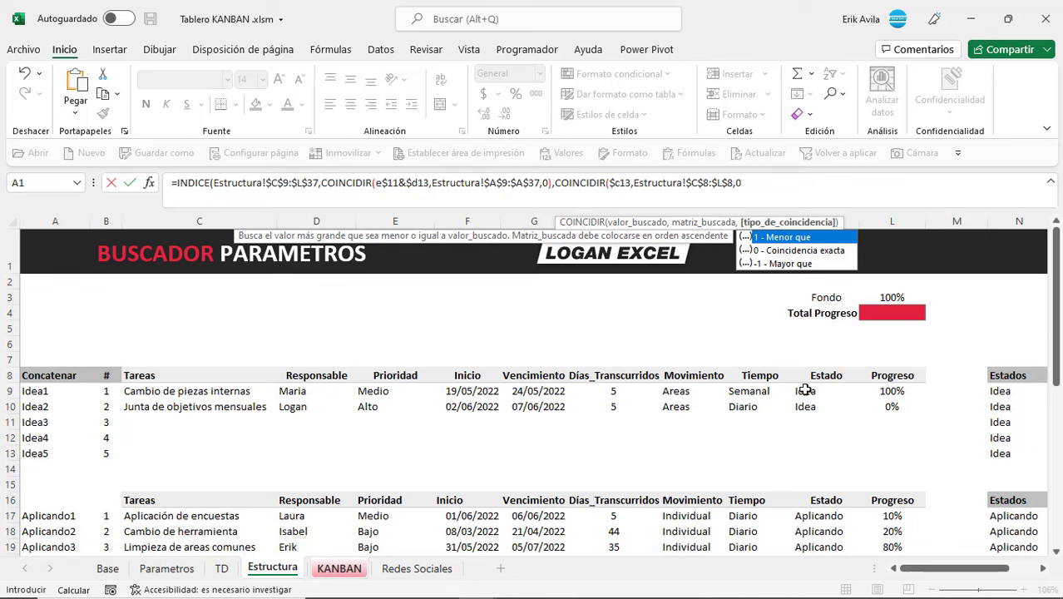
pyautogui.write(')')
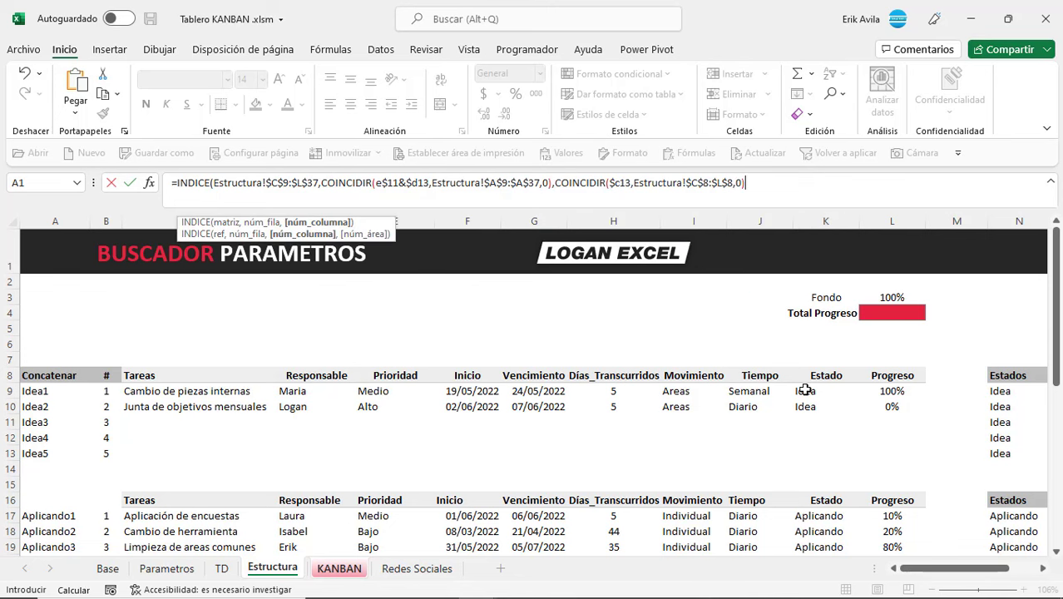
pyautogui.write(')')
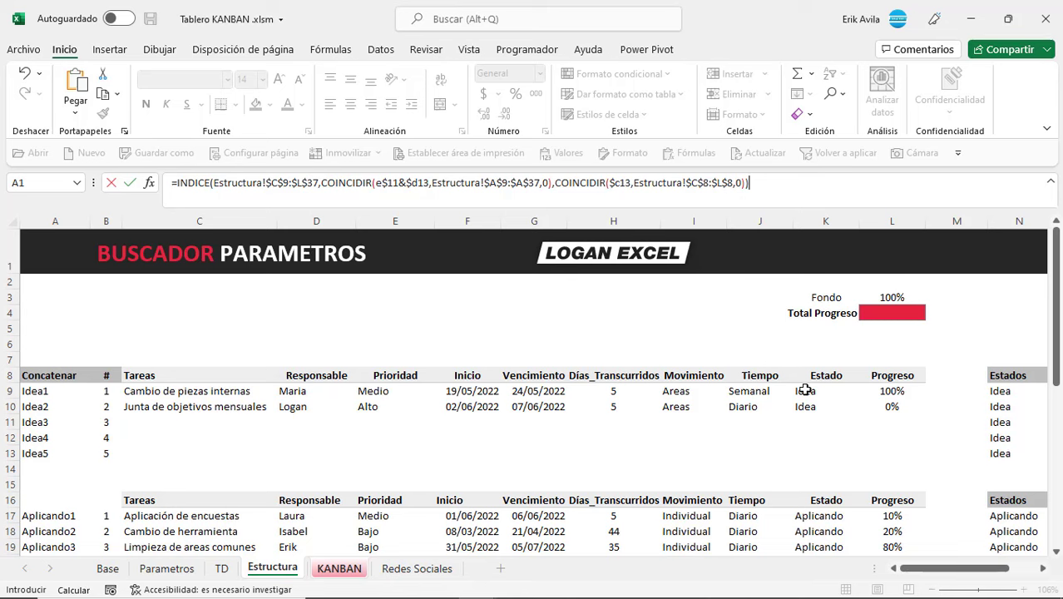
pyautogui.press('Return')
pyautogui.press('Up')
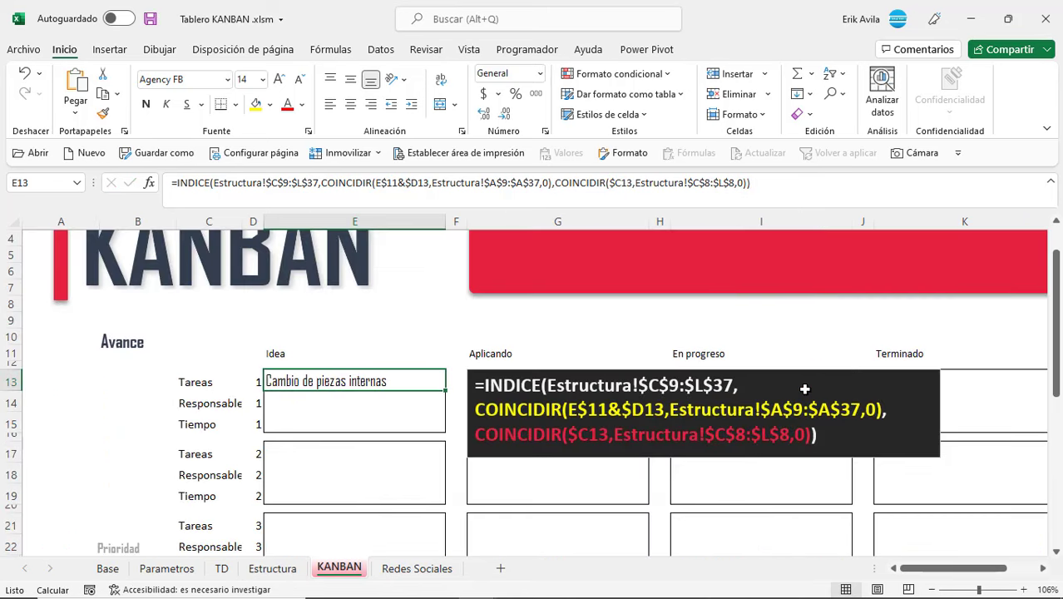
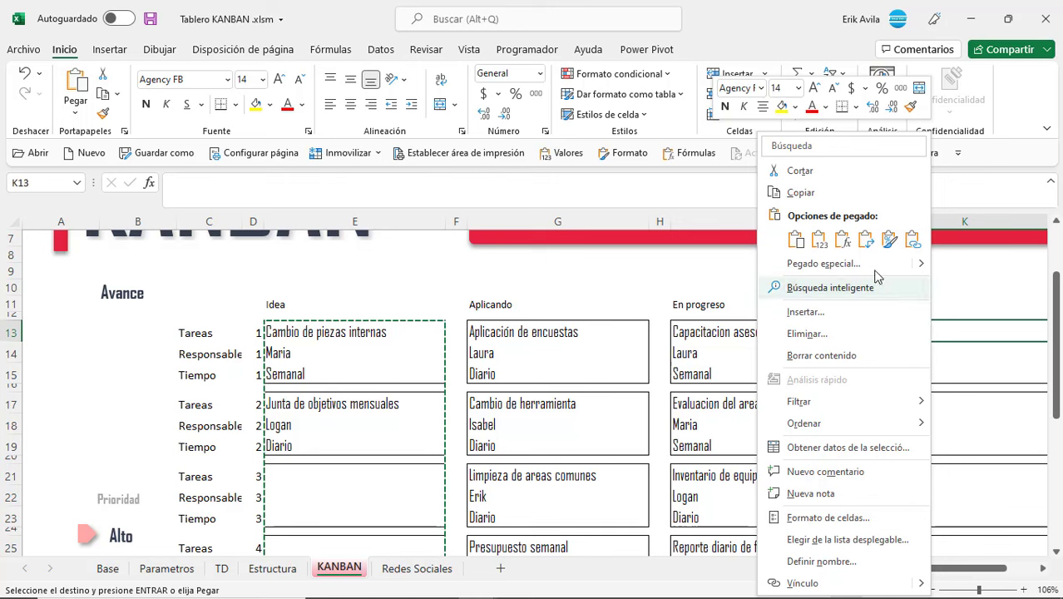
# Step: Paste only the copied Idea card formulas into the Terminado column starting at K13, and end the copy mode
pyautogui.click(843, 242)
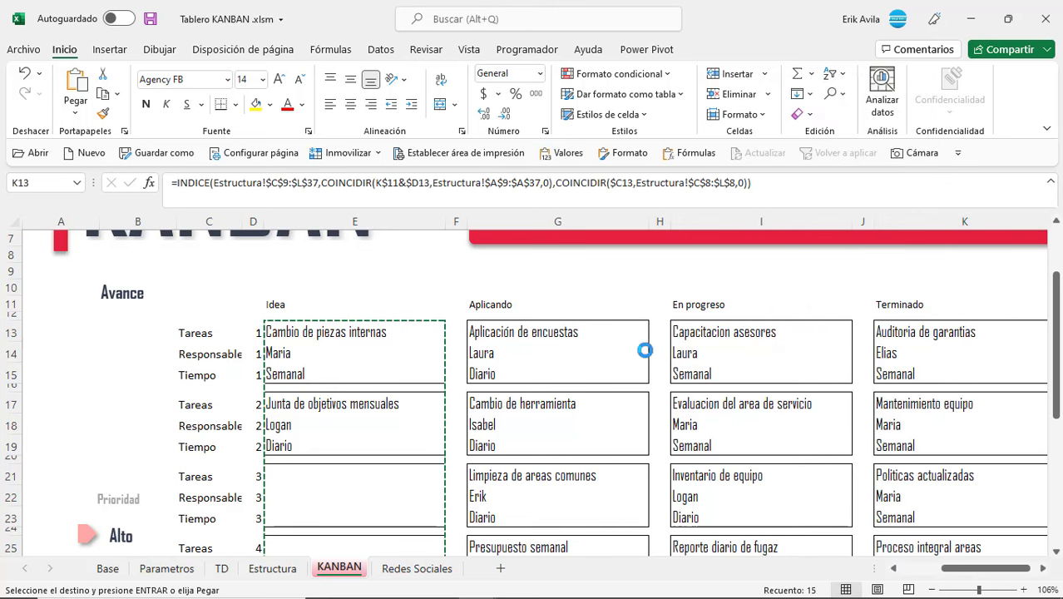
pyautogui.scroll(-3, 467, 393)
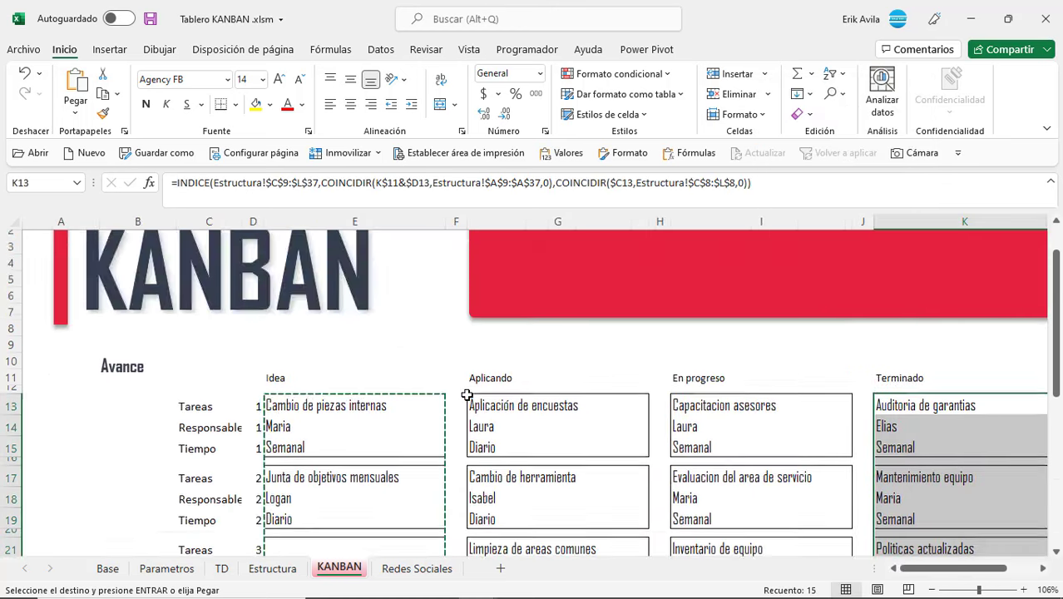
pyautogui.click(435, 305)
pyautogui.press('Escape')
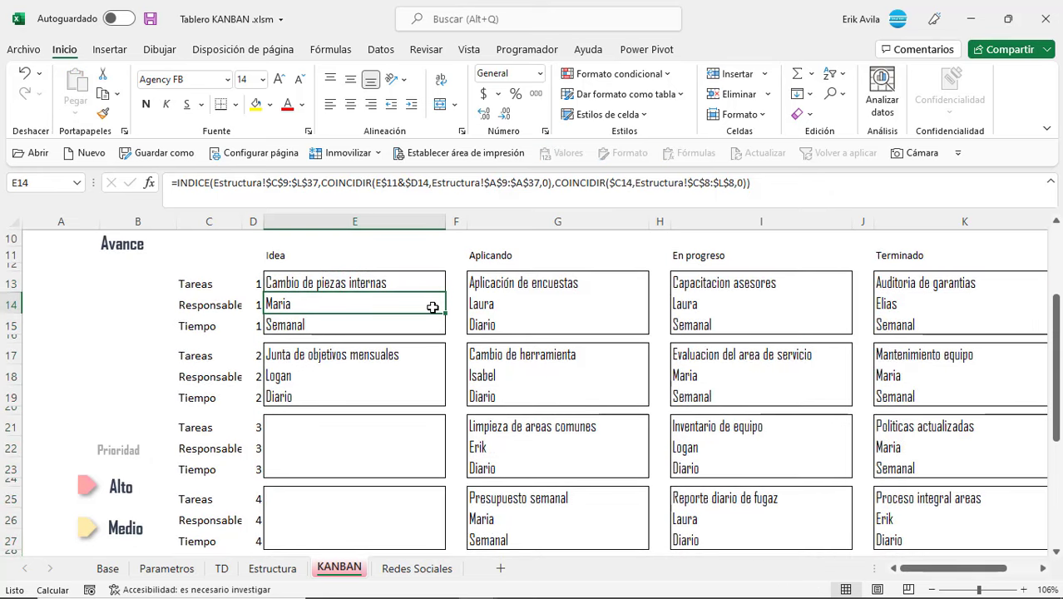
# Step: Review the formulas and cards in the Aplicando, En progreso and Terminado columns, along with the state headings in row 11
pyautogui.scroll(-1, 434, 304)
pyautogui.scroll(1, 434, 304)
pyautogui.click(585, 289)
pyautogui.click(754, 284)
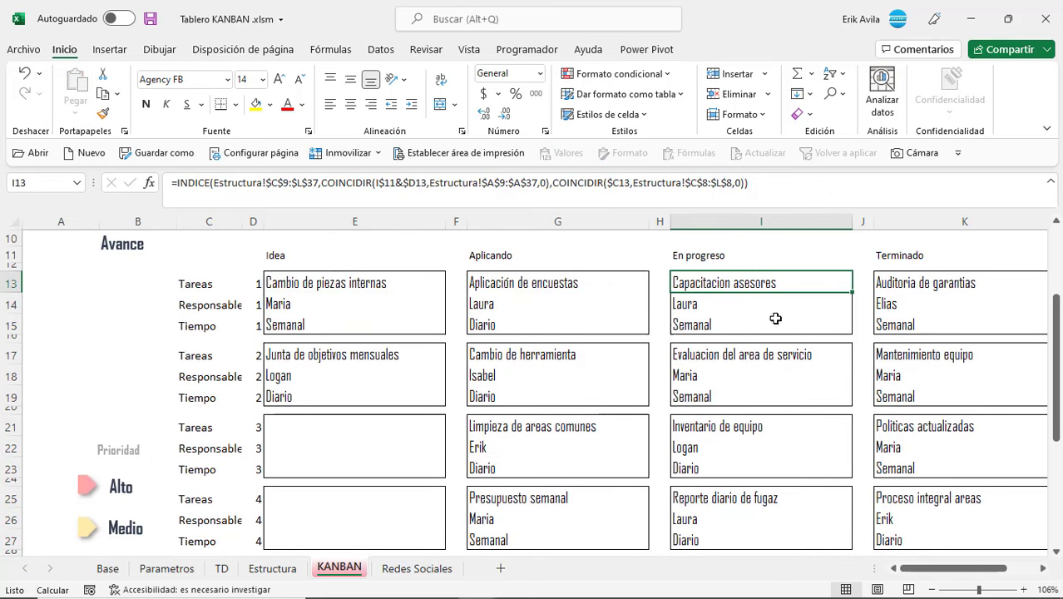
pyautogui.click(908, 294)
pyautogui.scroll(-2, 914, 348)
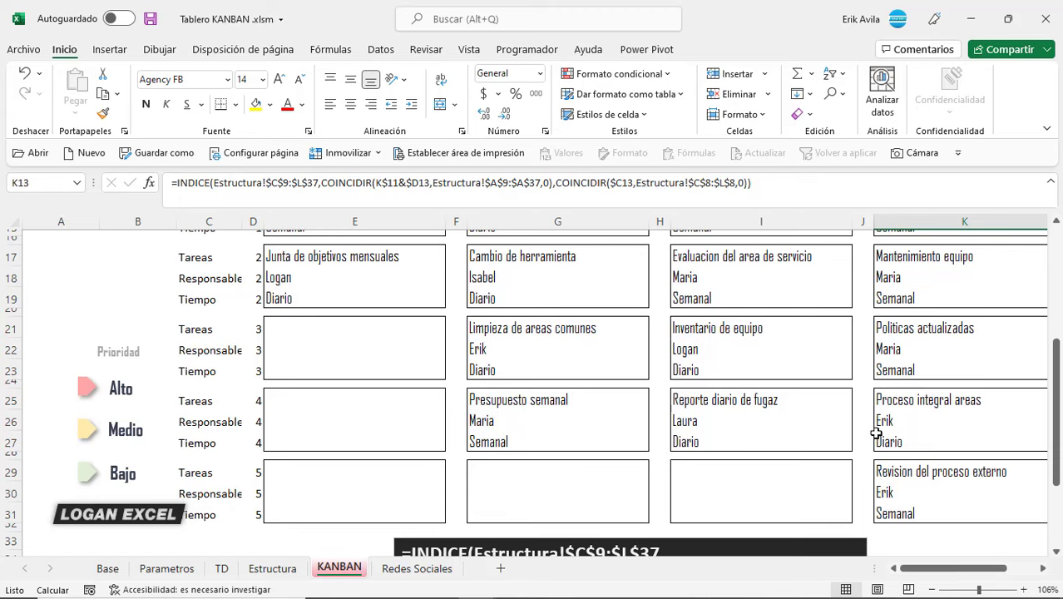
pyautogui.scroll(1, 781, 432)
pyautogui.scroll(2, 657, 408)
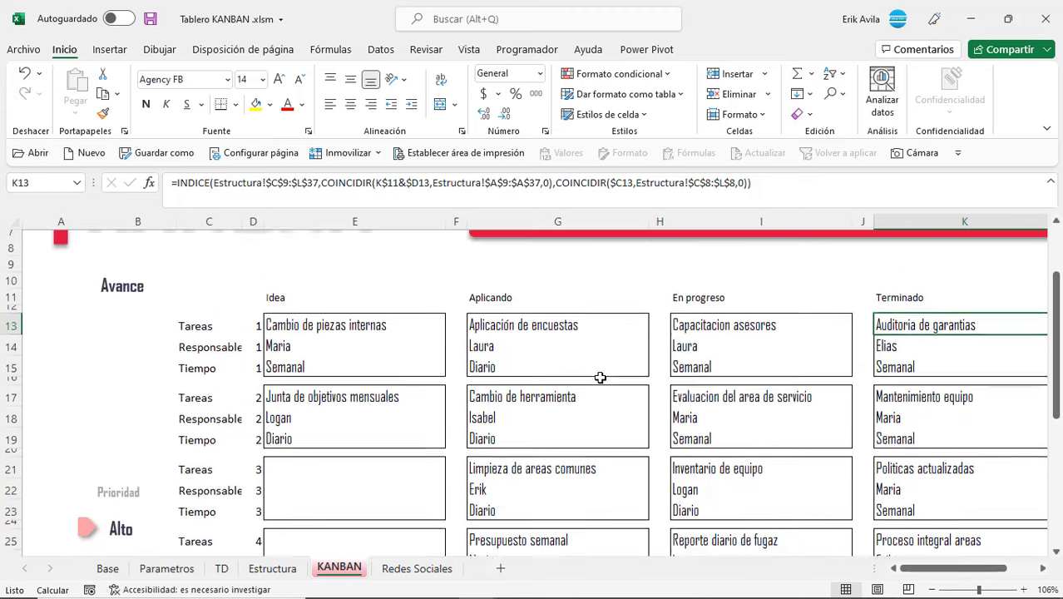
pyautogui.scroll(-1, 935, 341)
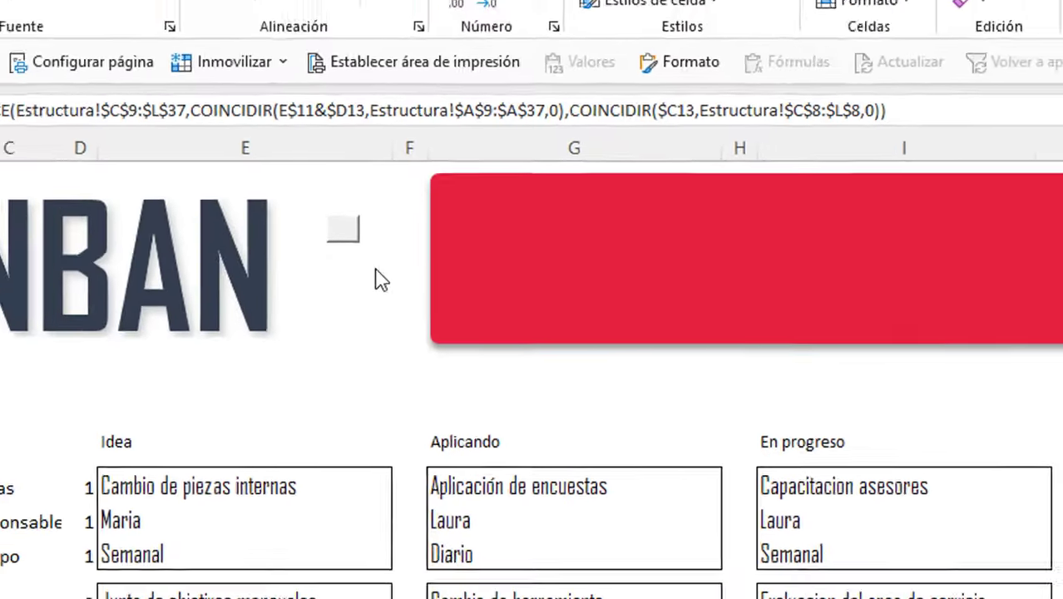
pyautogui.scroll(-2, 437, 329)
pyautogui.scroll(-3, 351, 364)
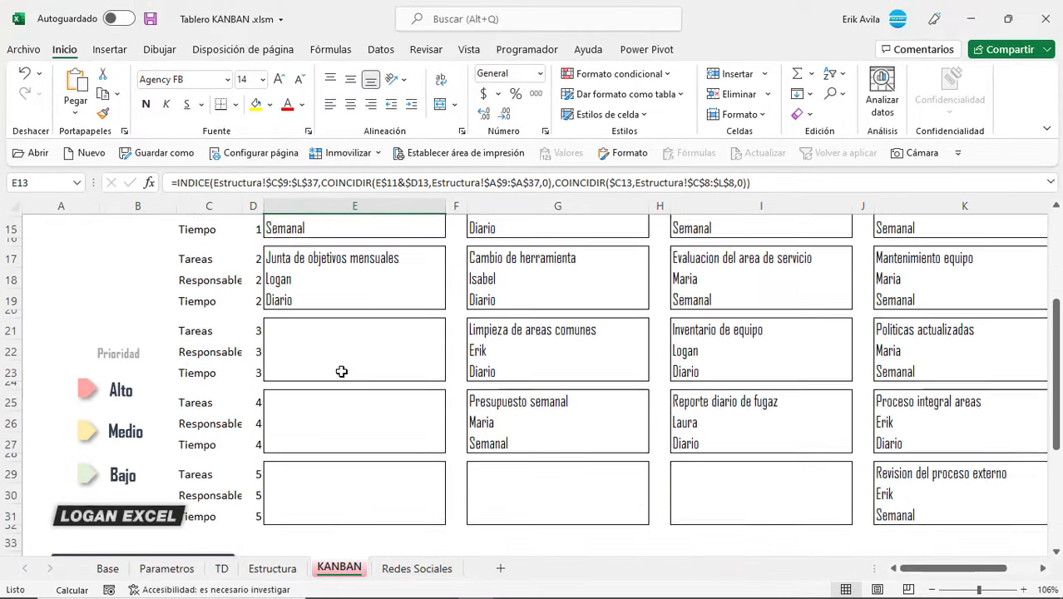
pyautogui.scroll(4, 333, 357)
pyautogui.moveTo(291, 319); pyautogui.dragTo(370, 345)
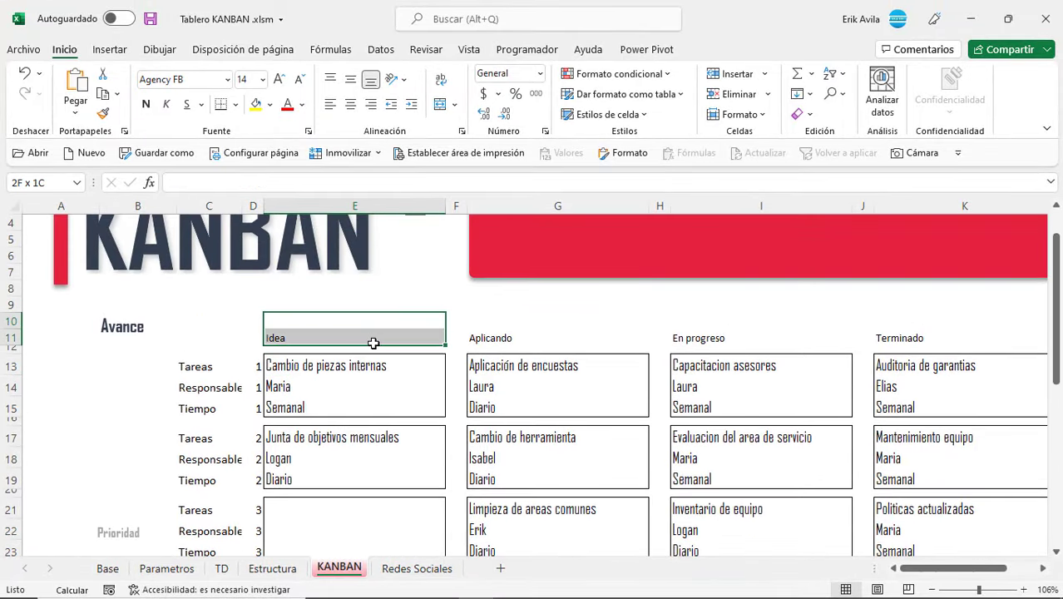
pyautogui.moveTo(507, 338); pyautogui.dragTo(707, 338)
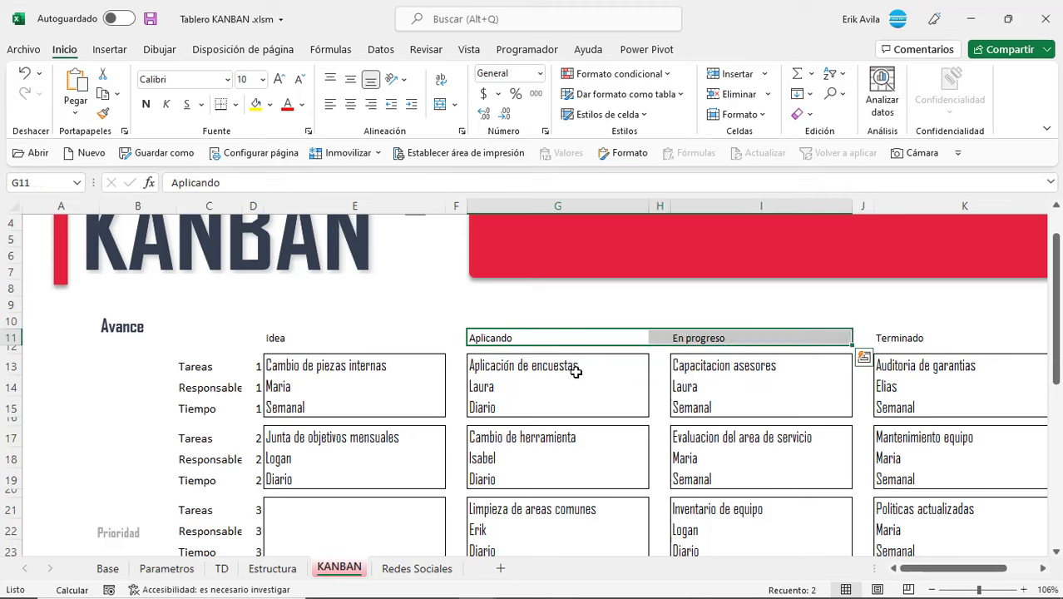
# Step: Move the dark Idea header shape from below the board to above the Idea column, covering the heading in E11
pyautogui.scroll(-2, 412, 368)
pyautogui.scroll(-4, 364, 383)
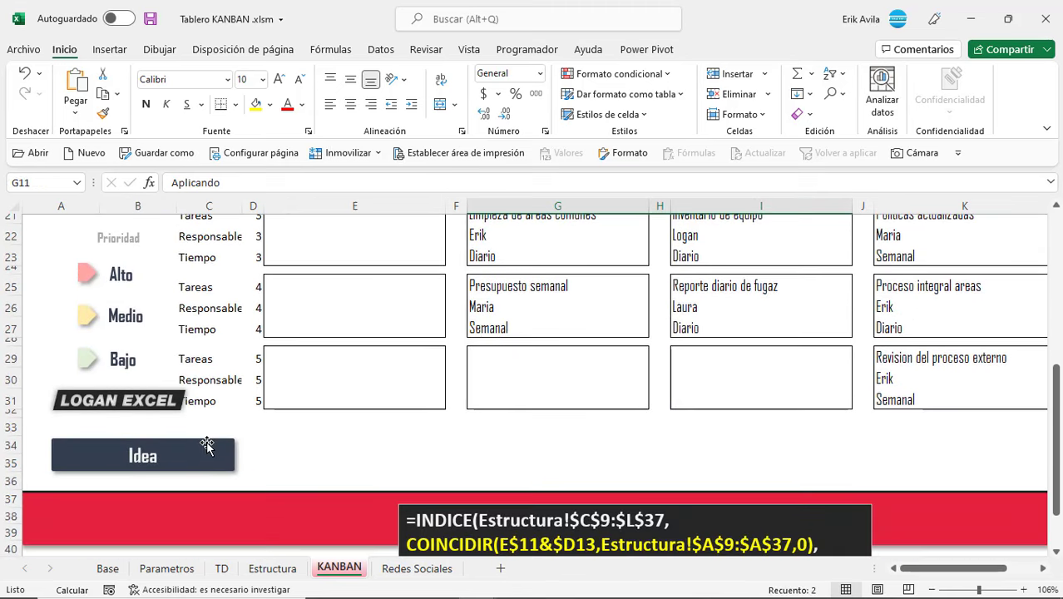
pyautogui.click(206, 443)
pyautogui.moveTo(206, 443); pyautogui.dragTo(393, 364)
pyautogui.scroll(7, 373, 284)
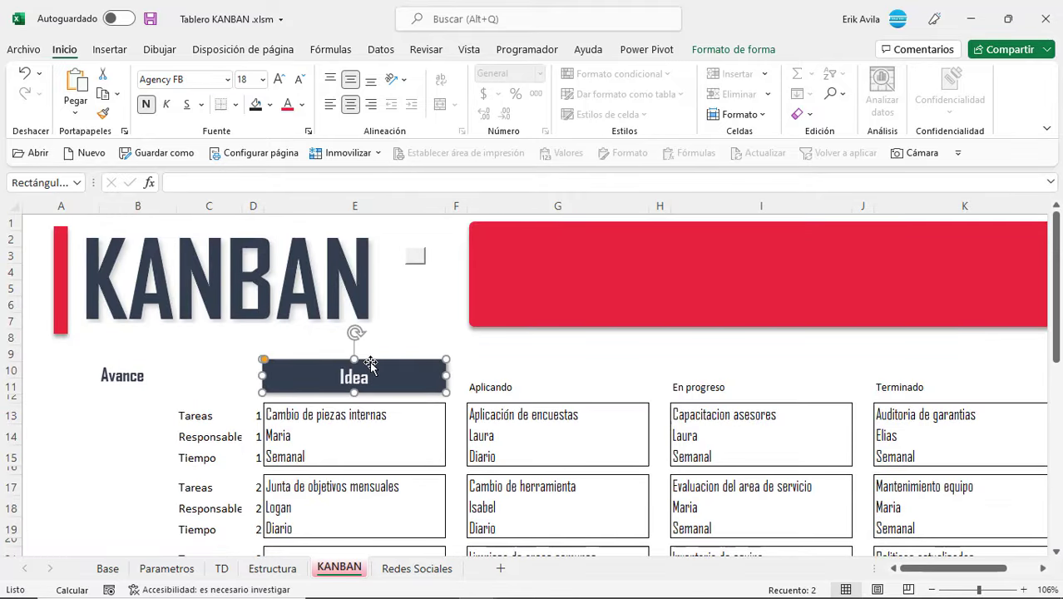
# Step: Place copies of the Idea header shape above the Aplicando, En progreso and Terminado columns
pyautogui.click(218, 183)
pyautogui.press('Escape')
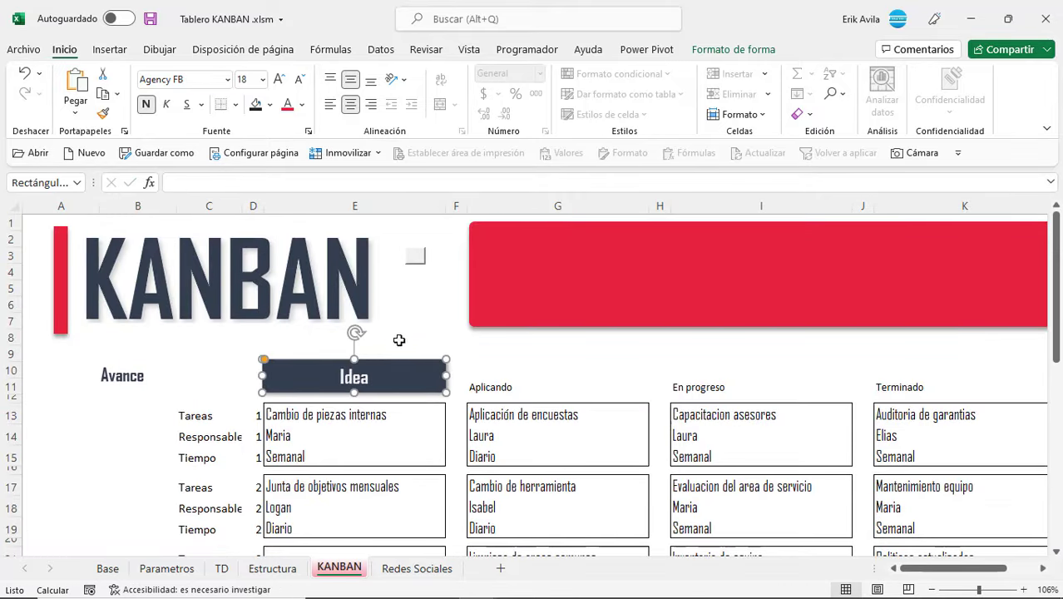
pyautogui.click(398, 339)
pyautogui.click(405, 363)
pyautogui.moveTo(400, 362); pyautogui.dragTo(609, 364)
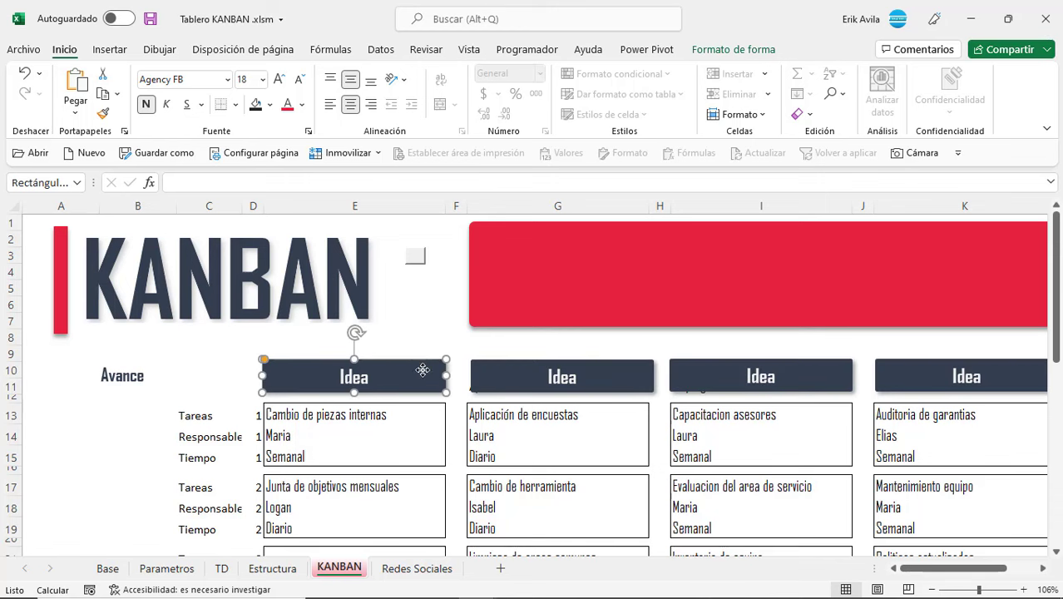
# Step: Link the first header shape's text to the heading cell with =$E$11, keeping the shape above the Idea column
pyautogui.moveTo(422, 364); pyautogui.dragTo(417, 415)
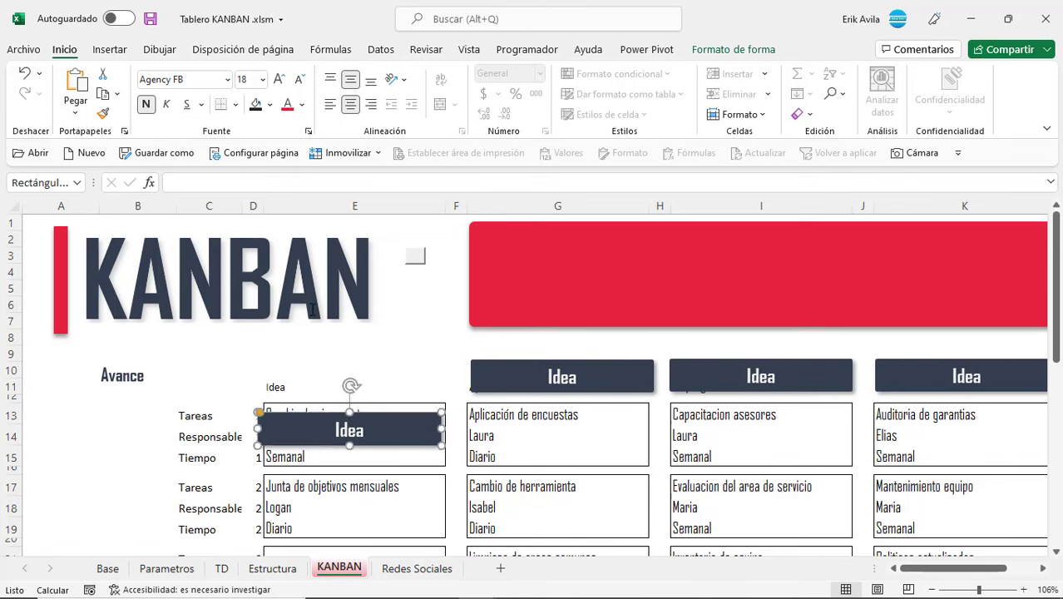
pyautogui.click(223, 190)
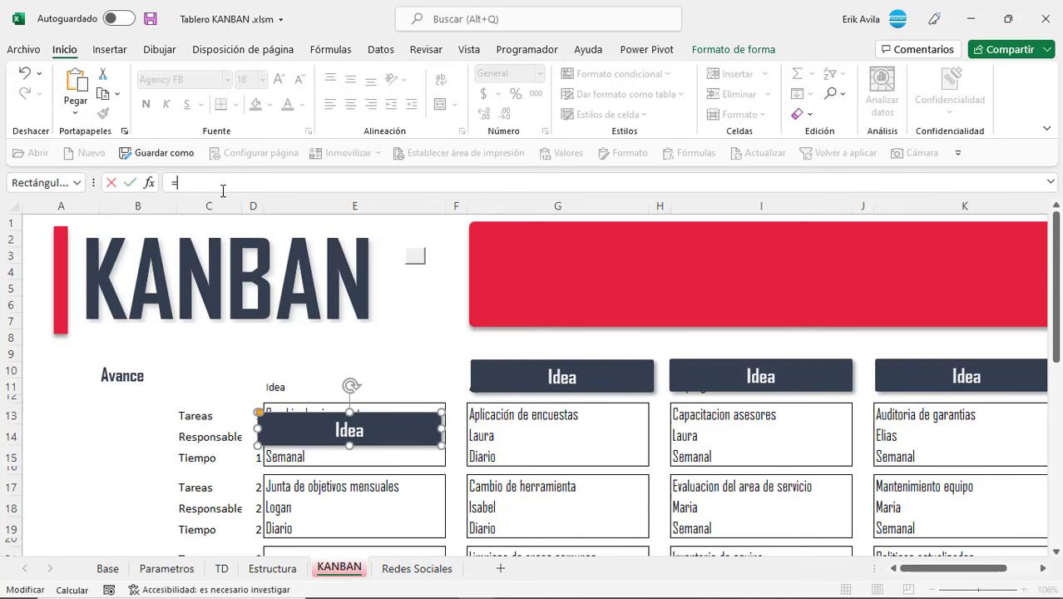
pyautogui.click(294, 384)
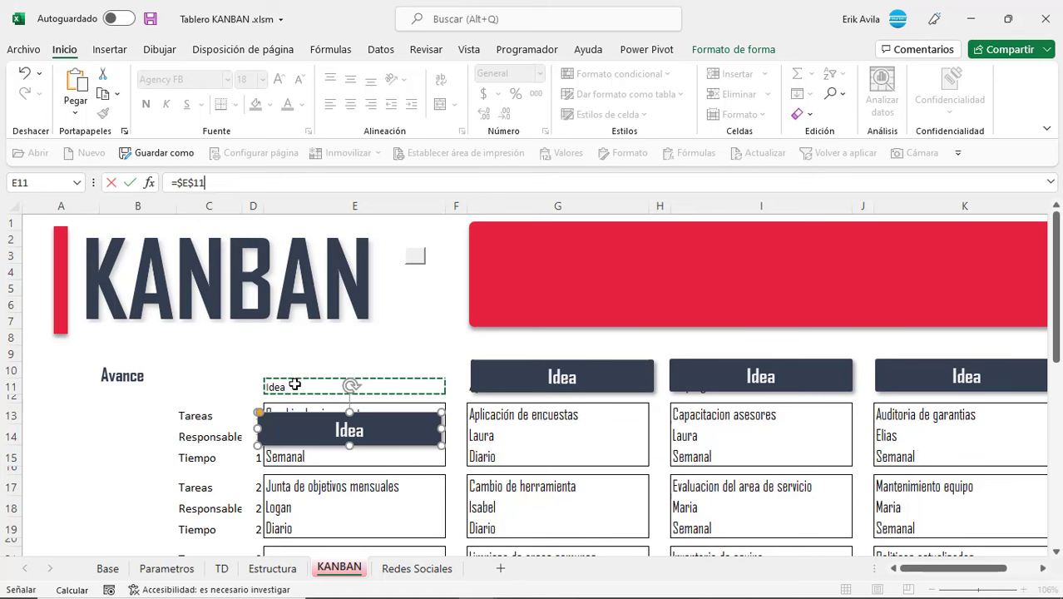
pyautogui.press('Return')
pyautogui.moveTo(323, 420); pyautogui.dragTo(328, 366)
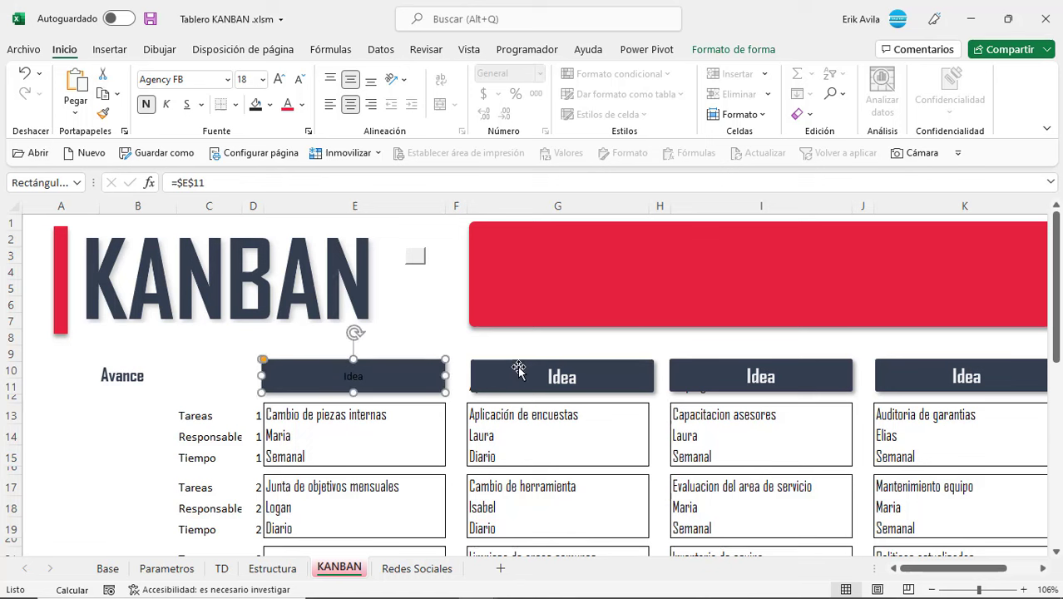
# Step: Copy the formatting of the header shape above Aplicando onto the linked Idea shape with the format painter
pyautogui.click(518, 367)
pyautogui.click(102, 114)
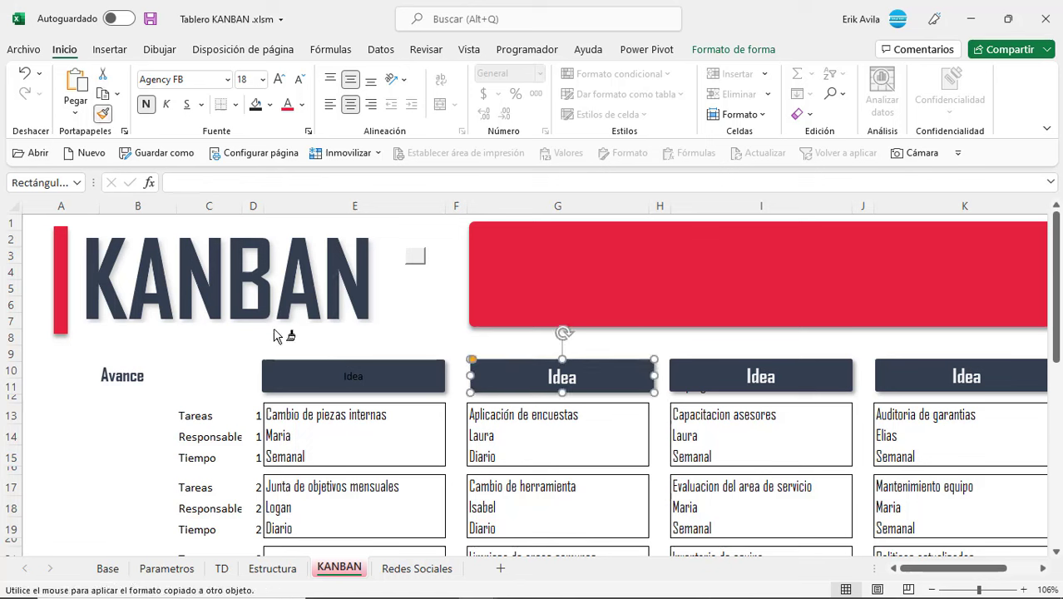
pyautogui.click(303, 370)
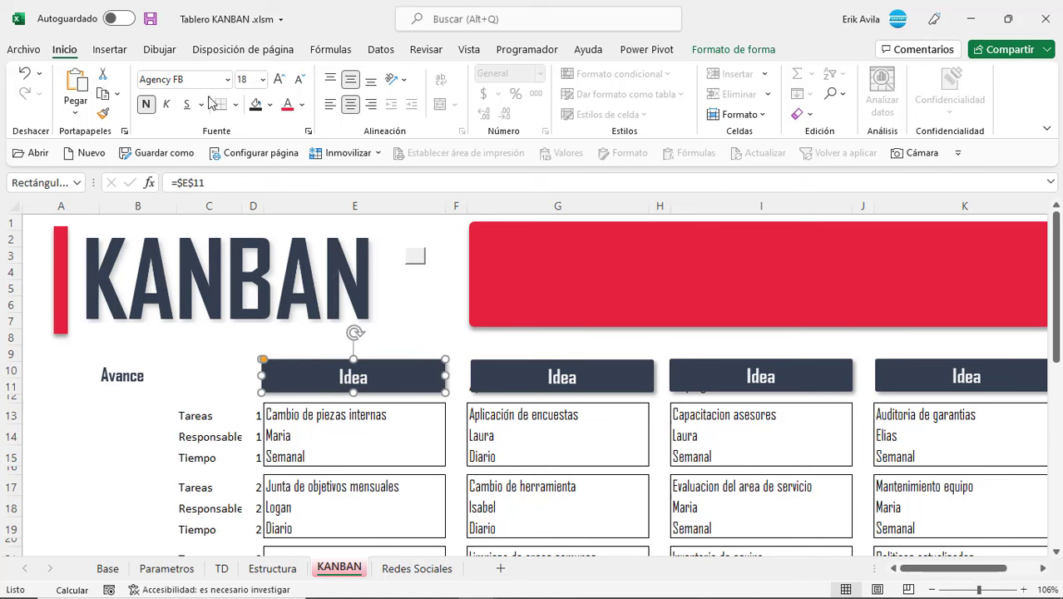
pyautogui.click(206, 80)
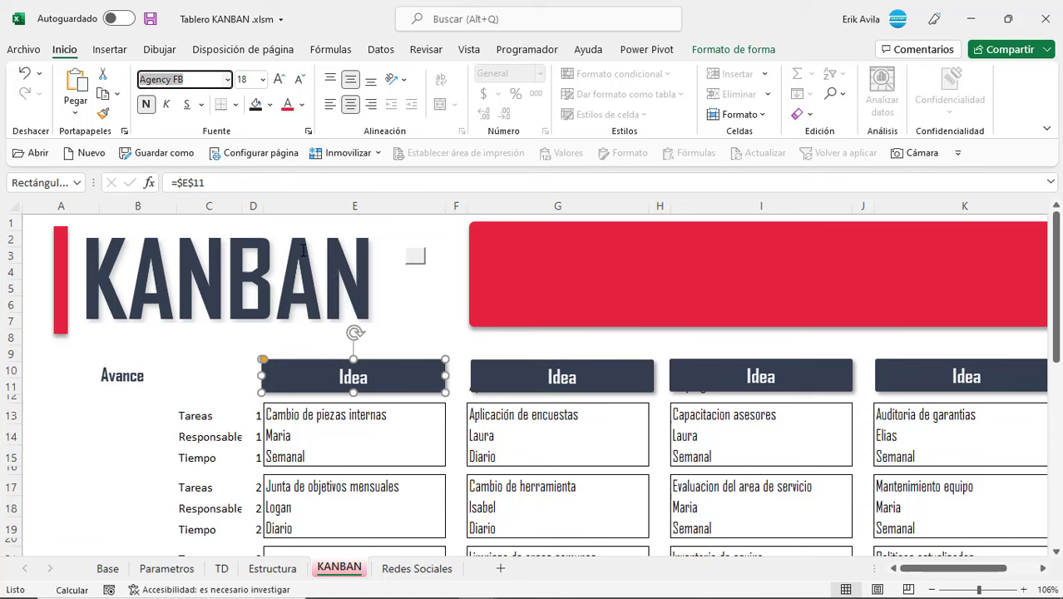
# Step: Move the header shape above the Aplicando column down off its heading cell and link its text with =$G$11
pyautogui.click(403, 351)
pyautogui.click(510, 363)
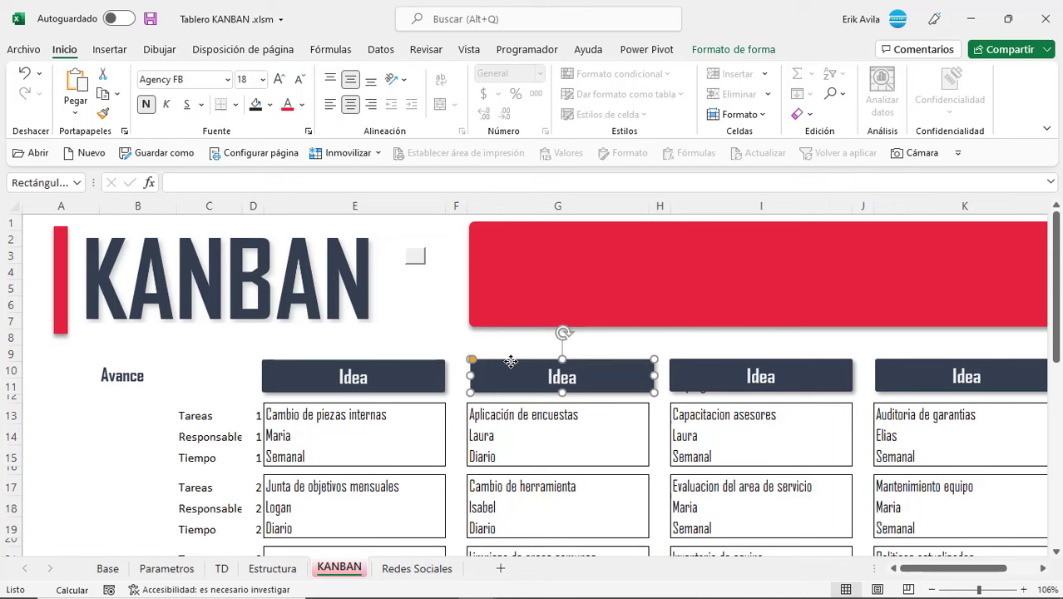
pyautogui.moveTo(511, 363); pyautogui.dragTo(509, 411)
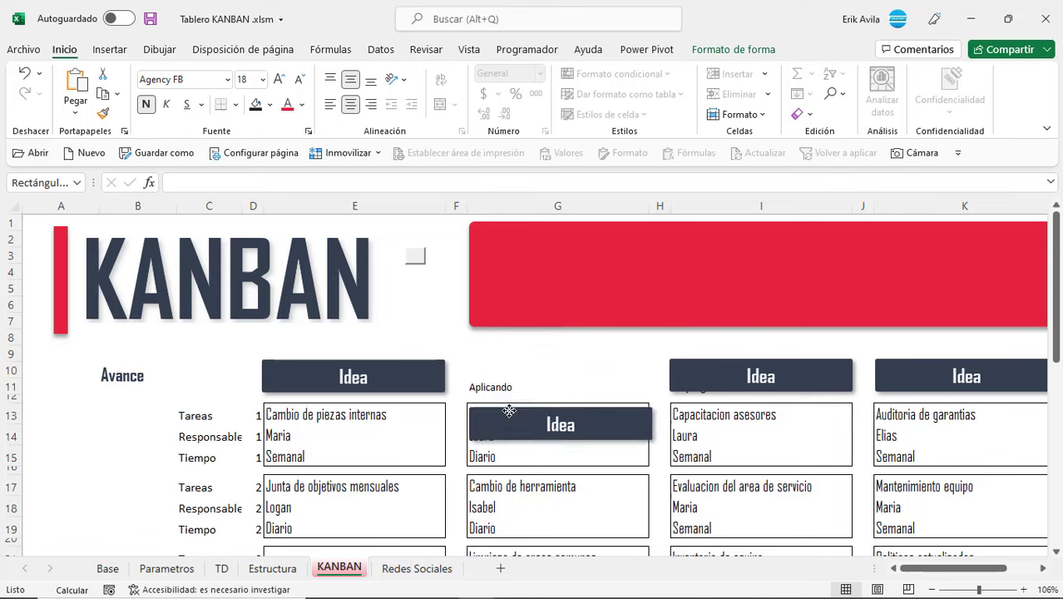
pyautogui.click(235, 187)
pyautogui.write('=')
pyautogui.click(562, 384)
pyautogui.press('Return')
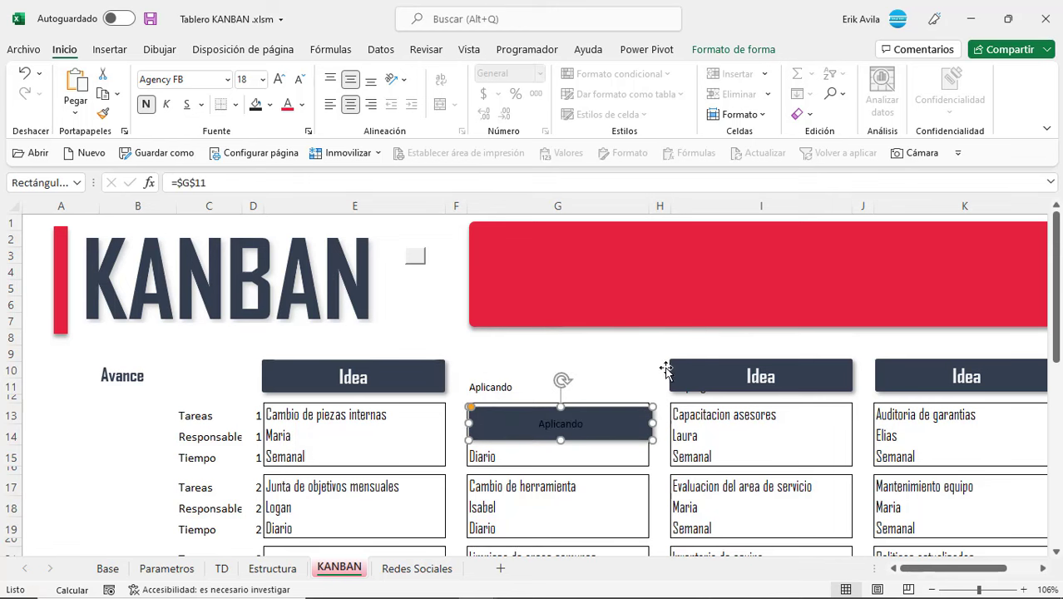
# Step: Move the header shape above the En progreso column down off its heading cell and link its text with =$I$11
pyautogui.moveTo(760, 378); pyautogui.dragTo(773, 444)
pyautogui.click(270, 182)
pyautogui.write('=')
pyautogui.click(700, 387)
pyautogui.write('+')
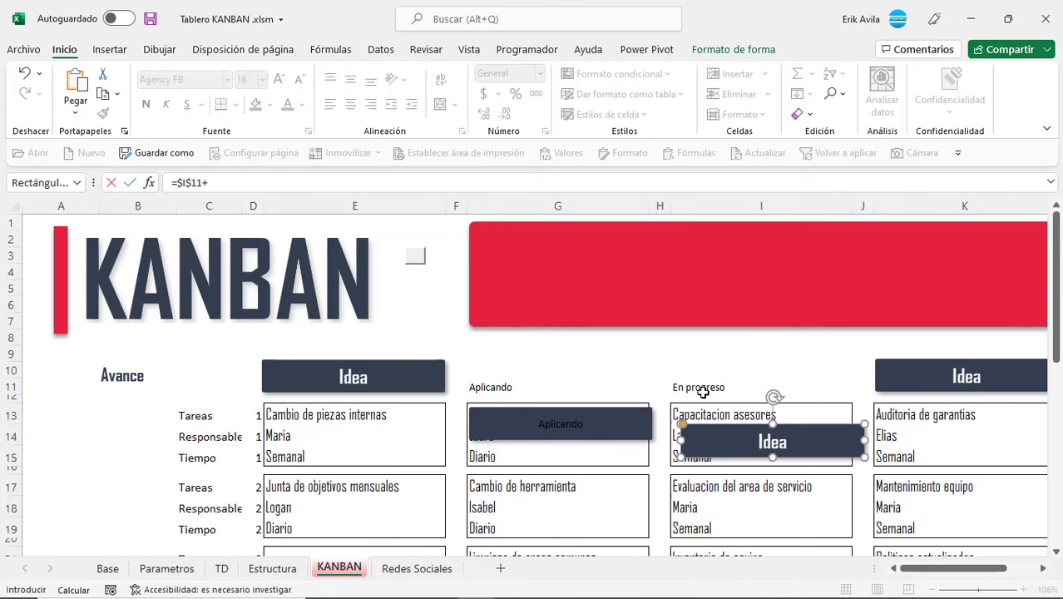
pyautogui.press('BackSpace')
pyautogui.press('Return')
# Step: Move the header shape above the Terminado column down off its heading cell and link its text to K11
pyautogui.click(915, 379)
pyautogui.moveTo(915, 378); pyautogui.dragTo(916, 428)
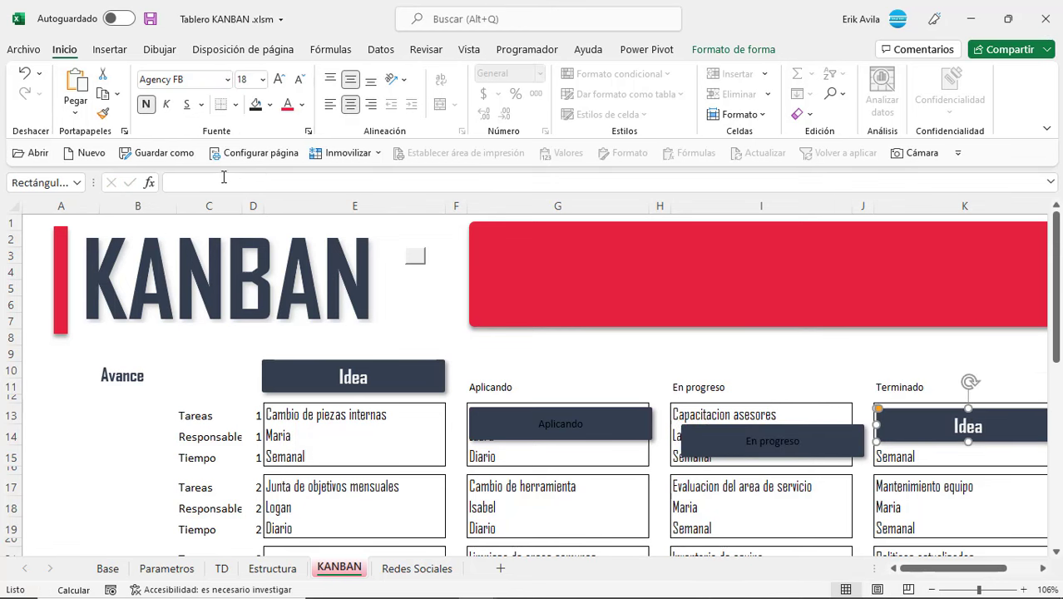
pyautogui.click(221, 181)
pyautogui.write('=')
pyautogui.click(899, 387)
pyautogui.press('Return')
# Step: Move the linked Aplicando, En progreso and Terminado shapes back up over their heading cells, in line with the Idea header
pyautogui.click(548, 412)
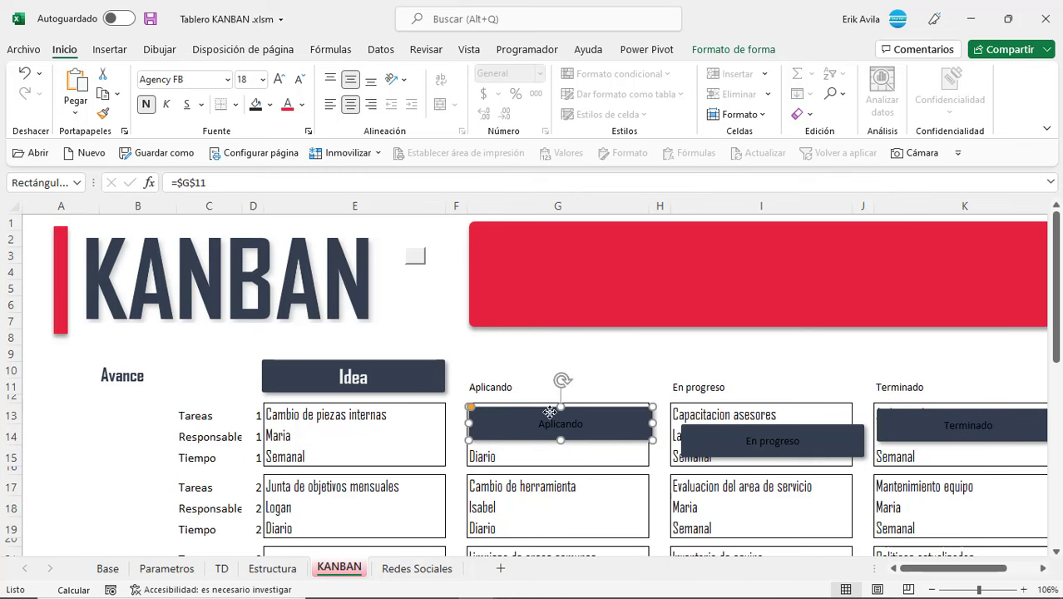
pyautogui.moveTo(549, 412); pyautogui.dragTo(544, 366)
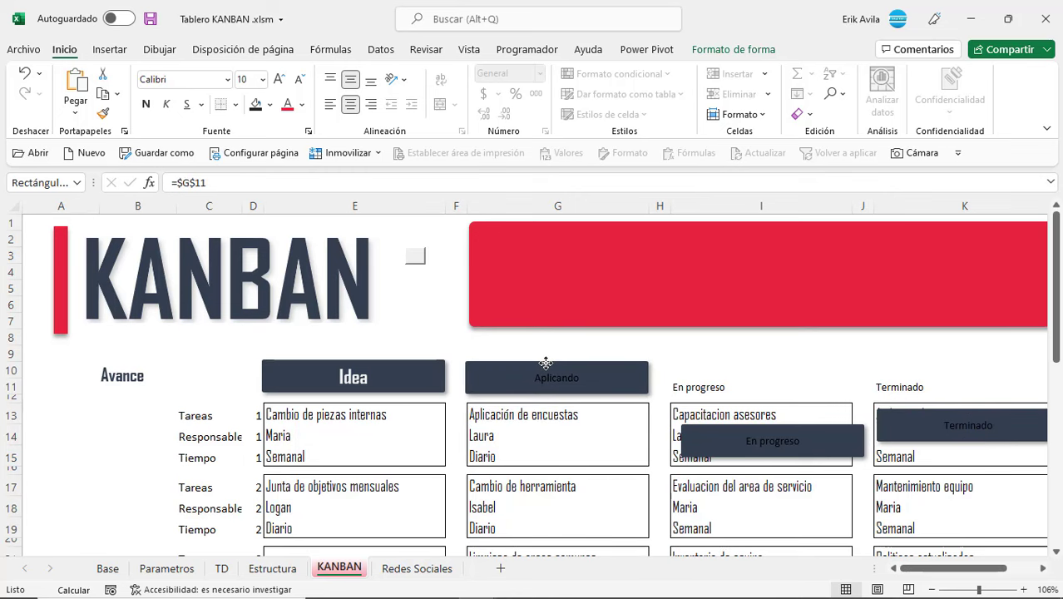
pyautogui.moveTo(763, 432); pyautogui.dragTo(751, 370)
pyautogui.moveTo(914, 419); pyautogui.dragTo(912, 374)
# Step: Copy the Idea header's formatting onto the Aplicando, En progreso and Terminado header shapes with the format painter
pyautogui.click(426, 385)
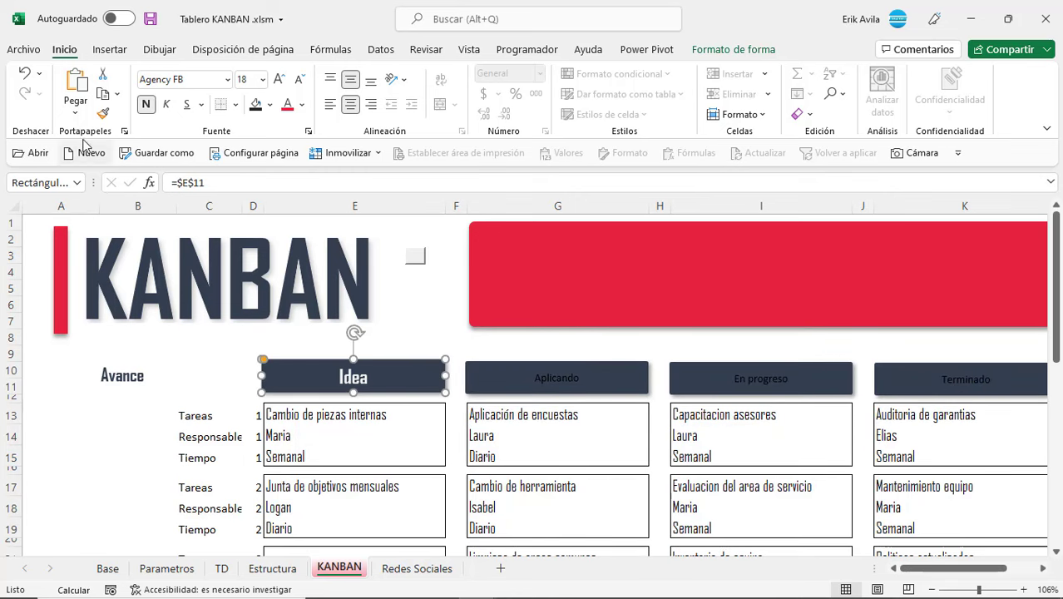
pyautogui.click(105, 112)
pyautogui.click(506, 364)
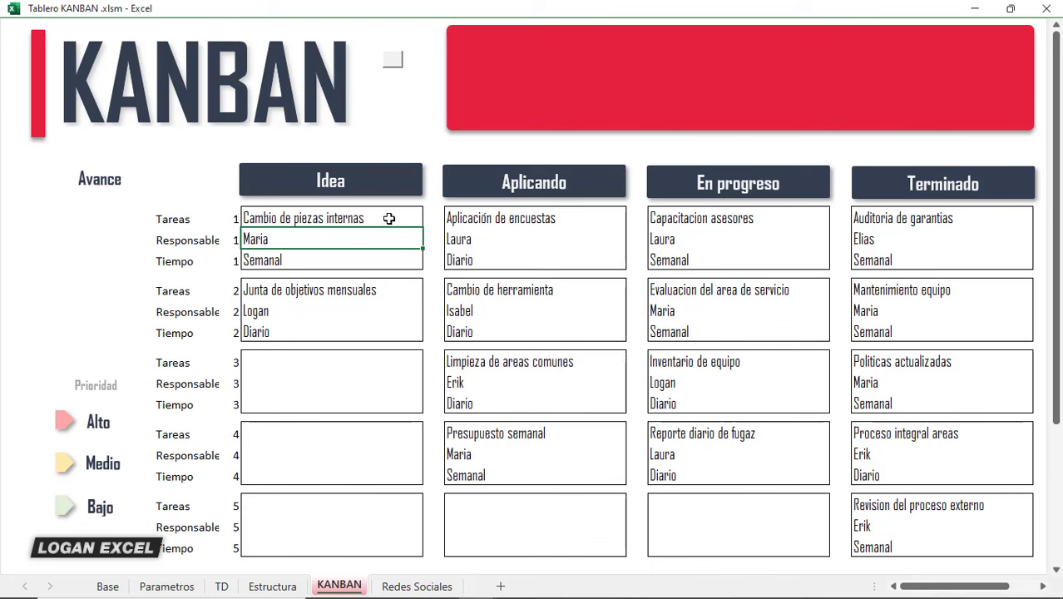
pyautogui.moveTo(388, 218); pyautogui.dragTo(367, 380)
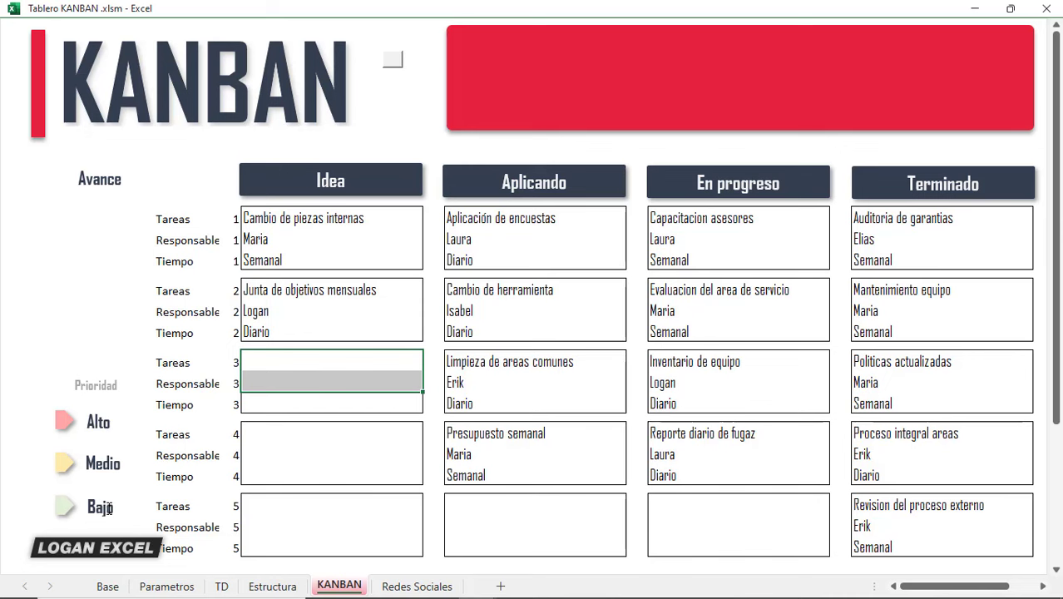
pyautogui.click(328, 272)
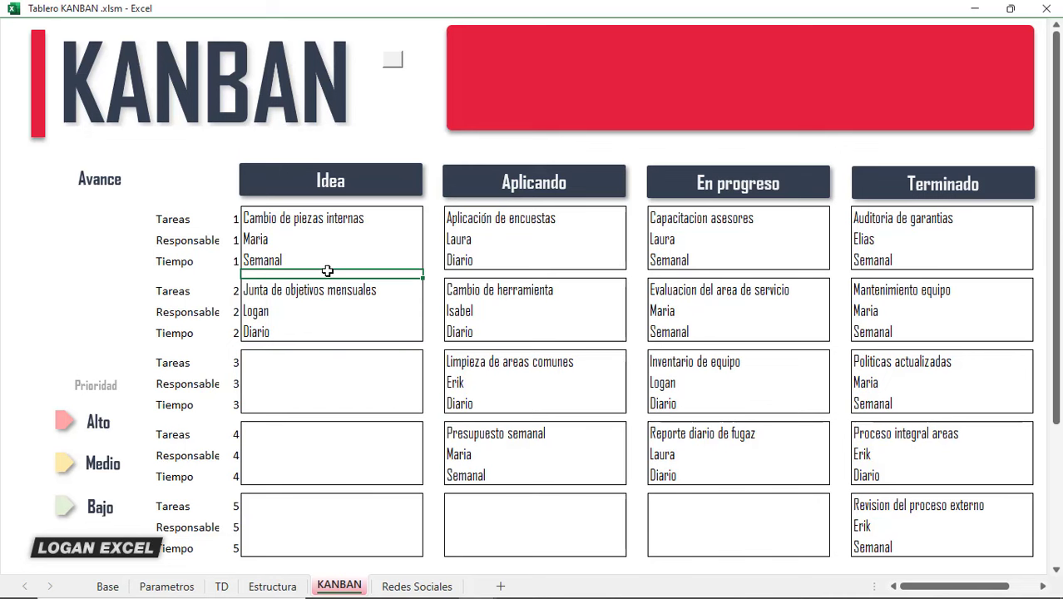
pyautogui.scroll(-2, 450, 413)
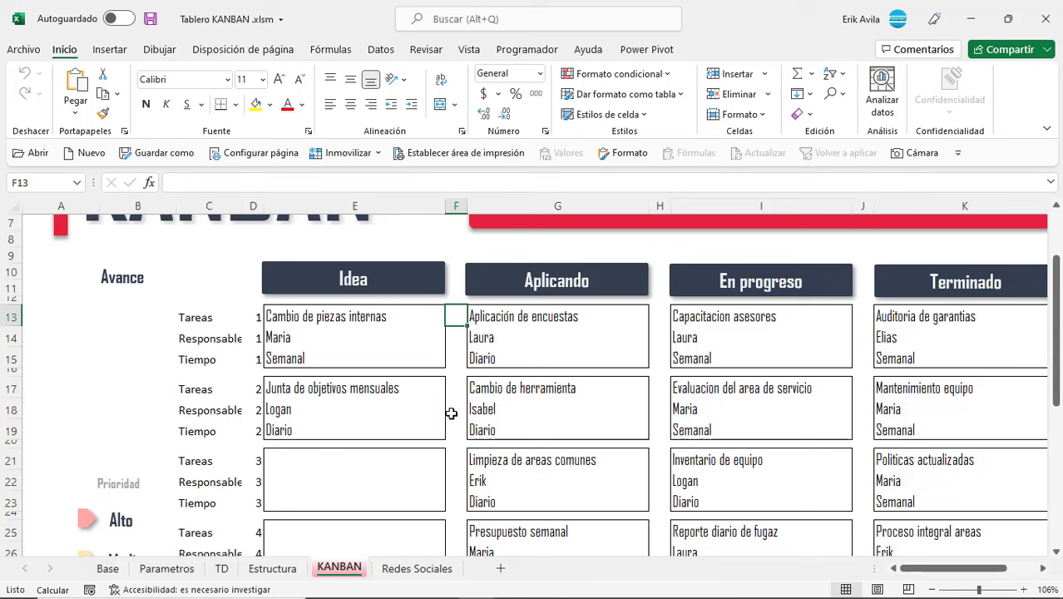
pyautogui.click(455, 360)
pyautogui.moveTo(455, 310); pyautogui.dragTo(451, 354)
pyautogui.click(453, 314)
# Step: Copy the formula in E13 into F13 as formulas only and widen column F
pyautogui.click(284, 311)
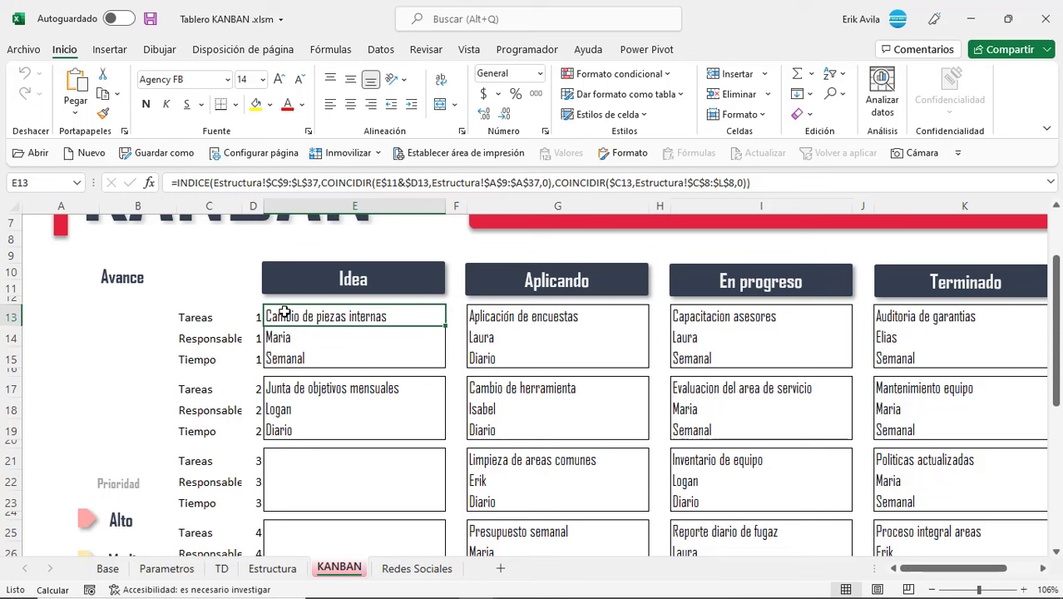
pyautogui.hotkey('ctrl', 'c')
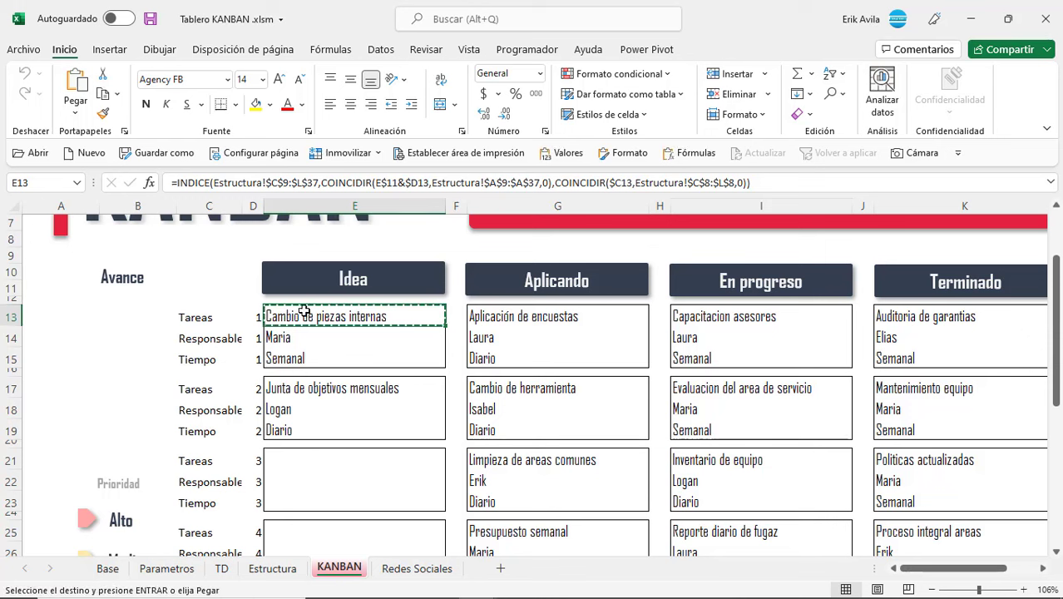
pyautogui.click(450, 317)
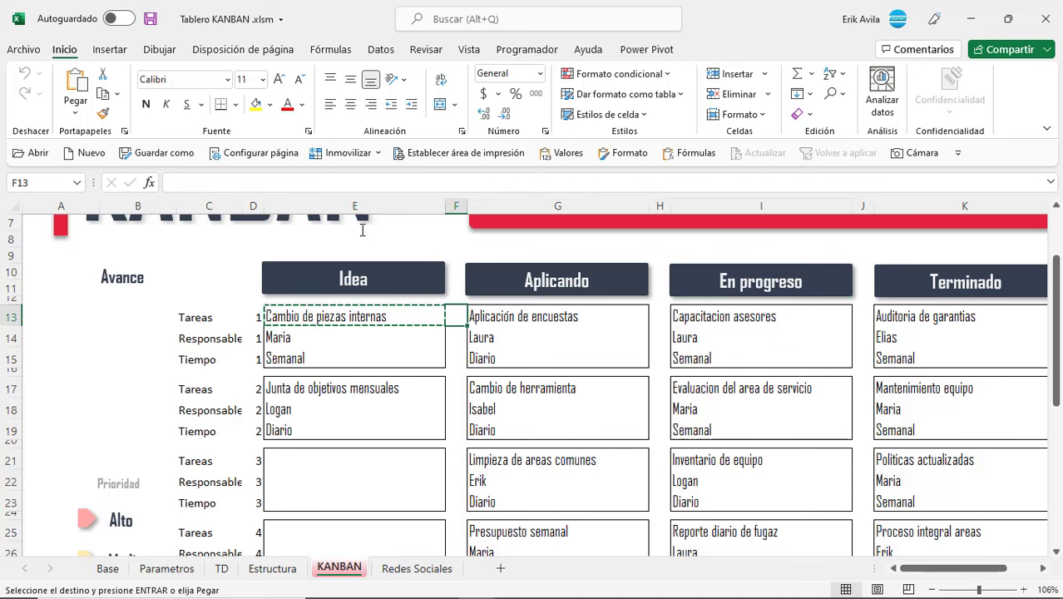
pyautogui.rightClick(451, 317)
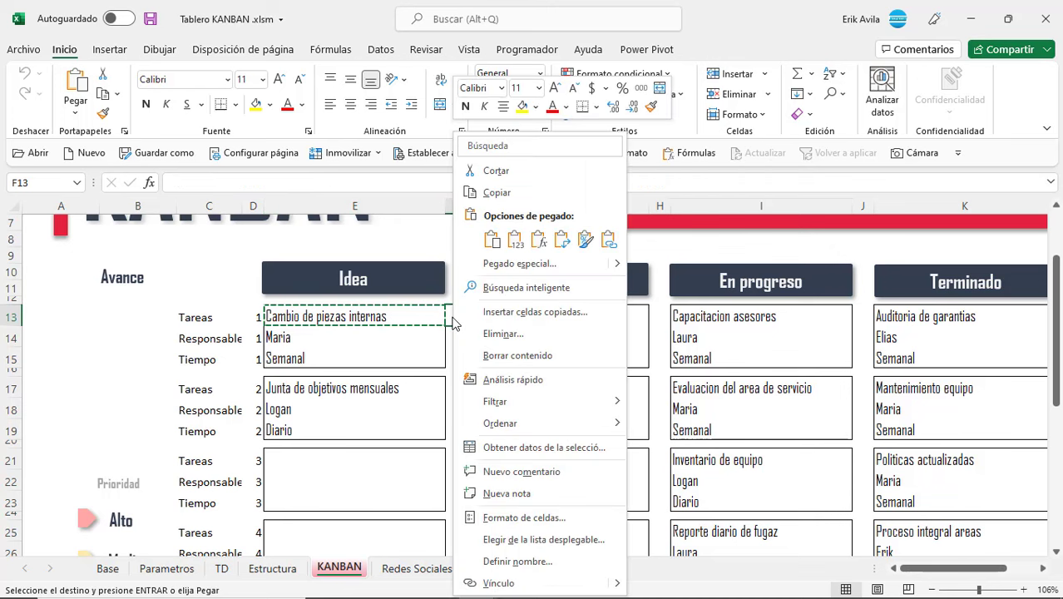
pyautogui.click(539, 239)
pyautogui.moveTo(469, 206); pyautogui.dragTo(558, 209)
pyautogui.scroll(1, 524, 249)
# Step: In F13's formula, replace the $C13 lookup value of the second COINCIDIR with "Prioridad"
pyautogui.click(622, 183)
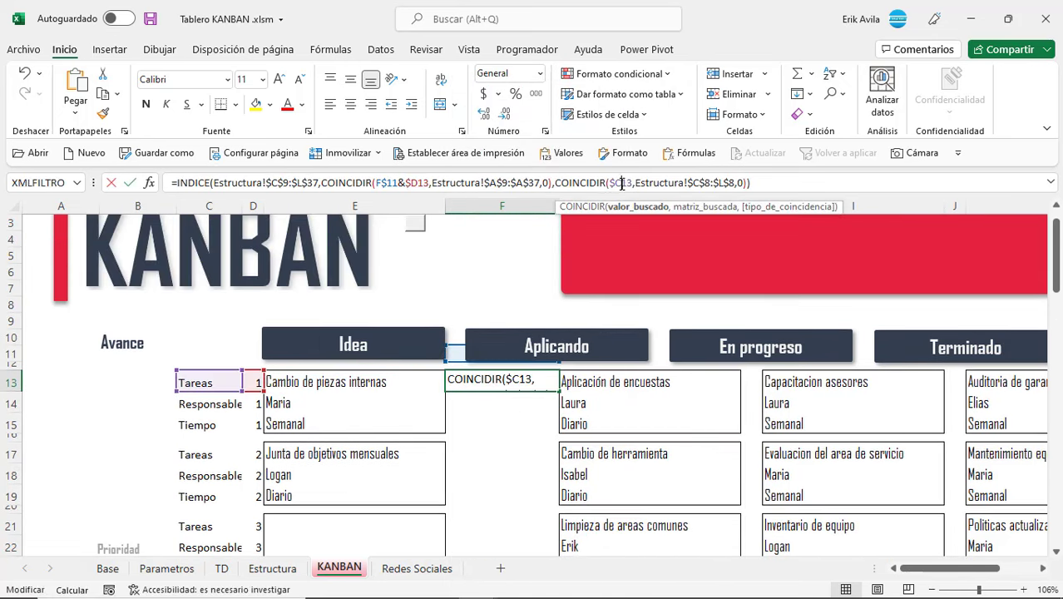
pyautogui.click(587, 182)
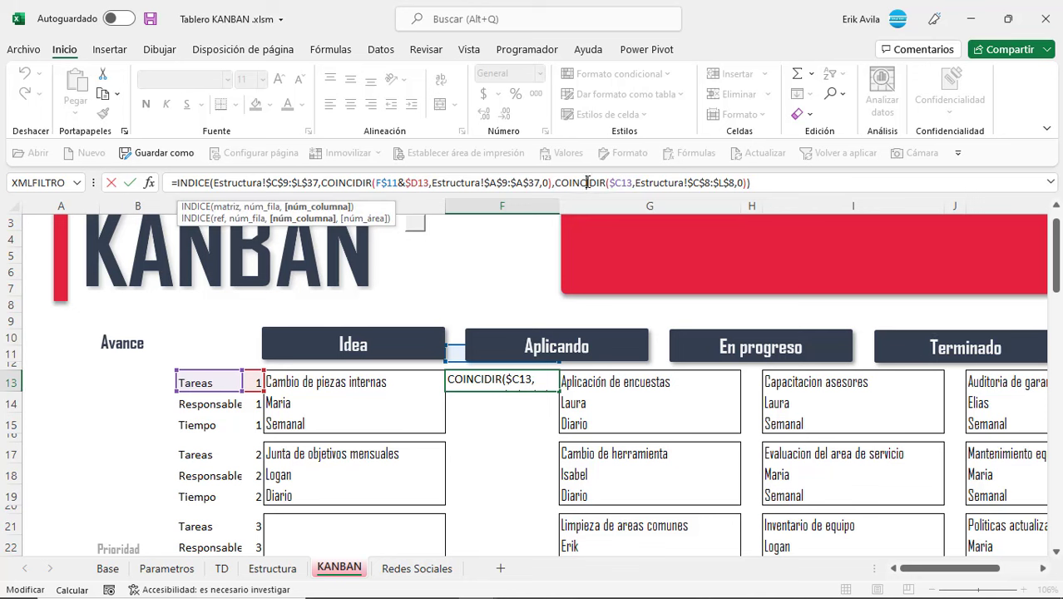
pyautogui.click(632, 183)
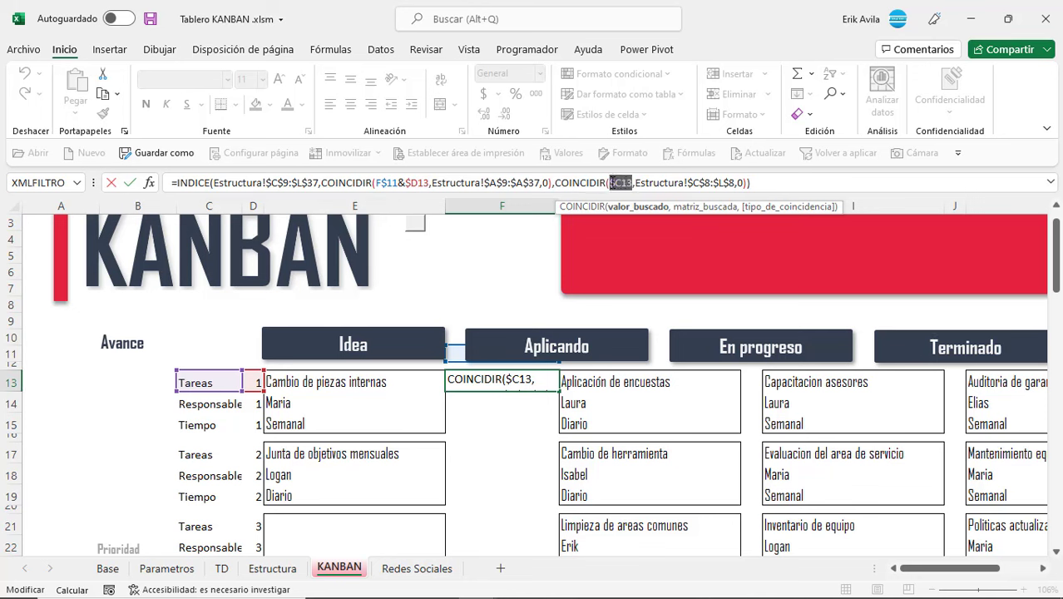
pyautogui.press('BackSpace')
pyautogui.write('"')
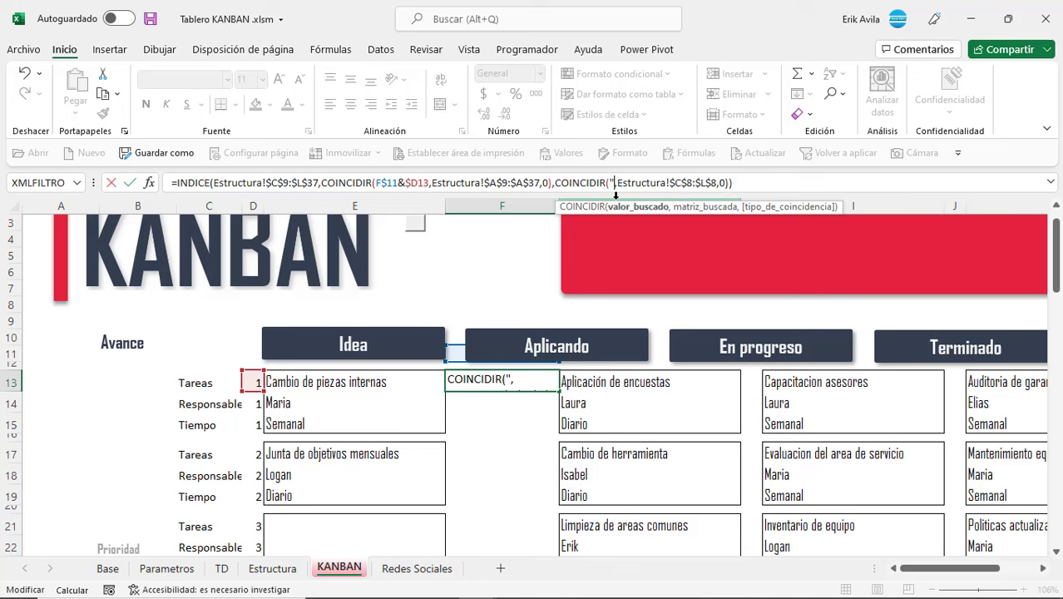
pyautogui.write('Prioridad')
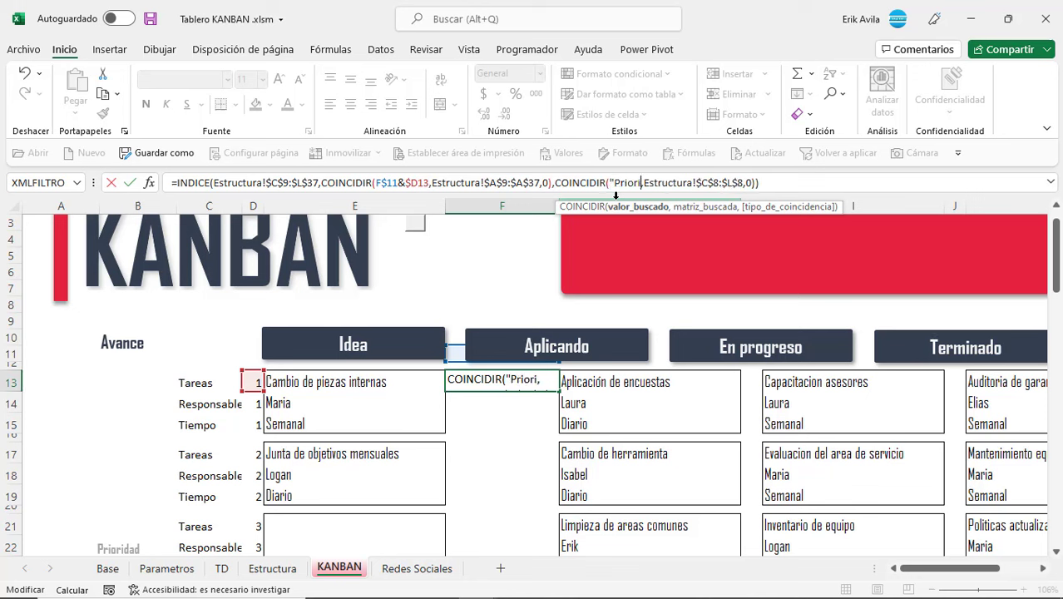
pyautogui.write('"')
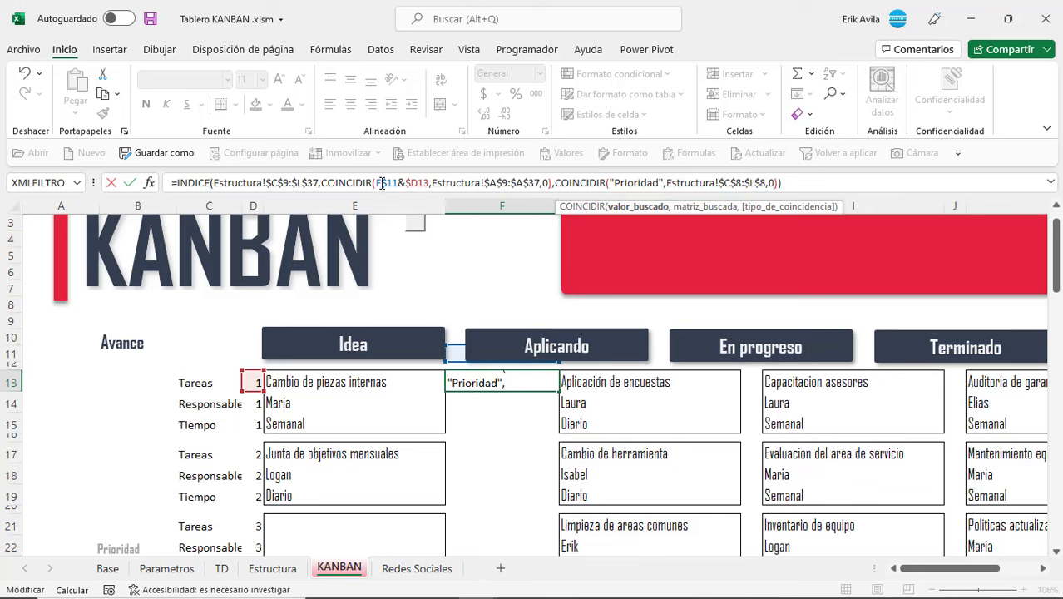
# Step: Change the F$11 reference in F13's first COINCIDIR to E$11 and enter the formula
pyautogui.click(382, 184)
pyautogui.press('BackSpace')
pyautogui.write('e')
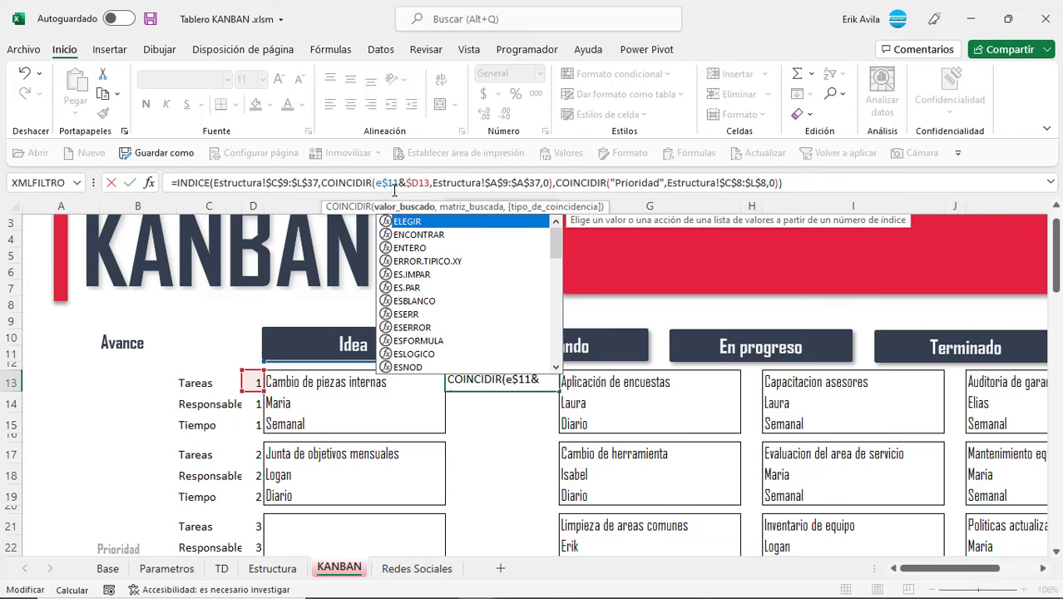
pyautogui.click(399, 187)
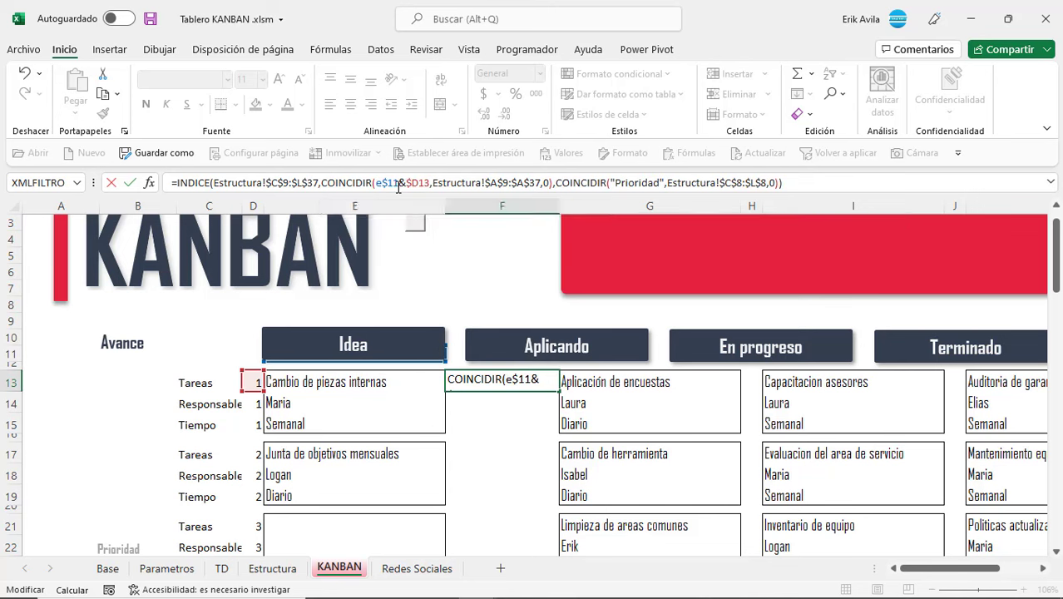
pyautogui.press('Return')
pyautogui.press('Up')
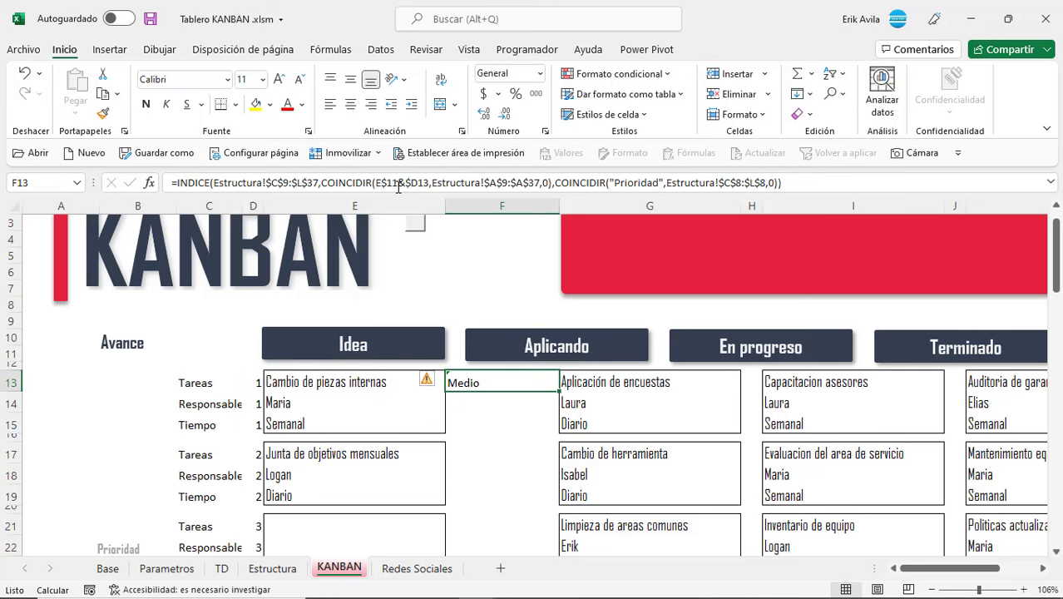
# Step: Repeat the first card's priority in the two cells beneath it, with +F13 in F14 and +F14 in F15
pyautogui.click(485, 405)
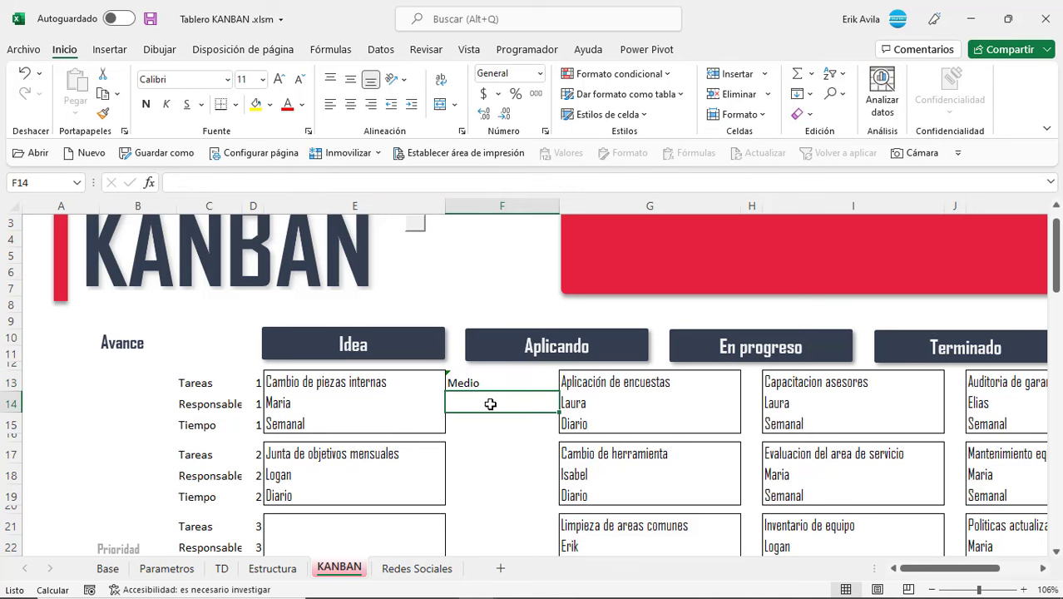
pyautogui.write('+')
pyautogui.press('Up')
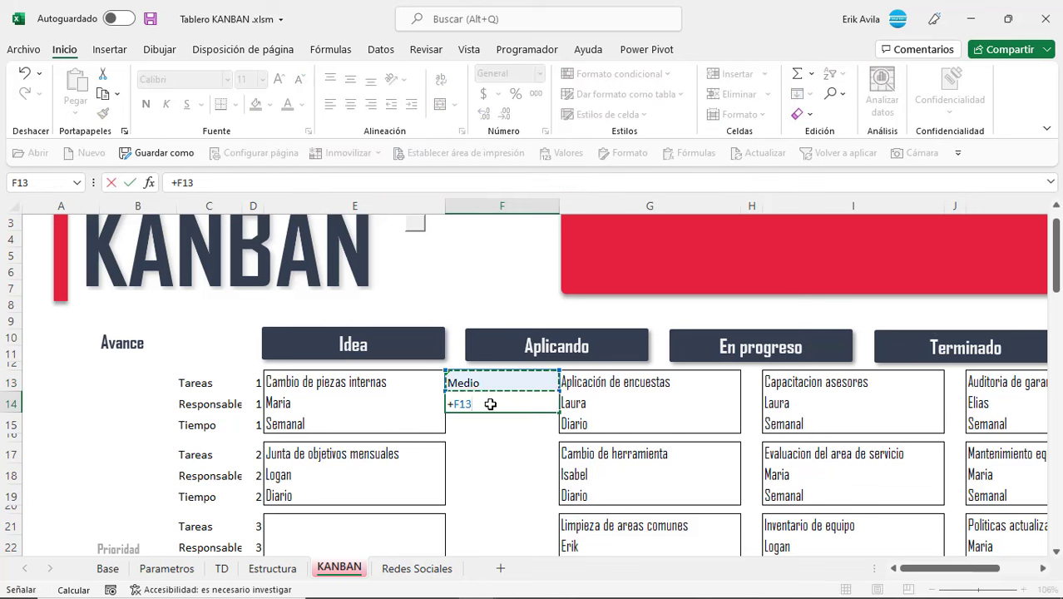
pyautogui.press('Return')
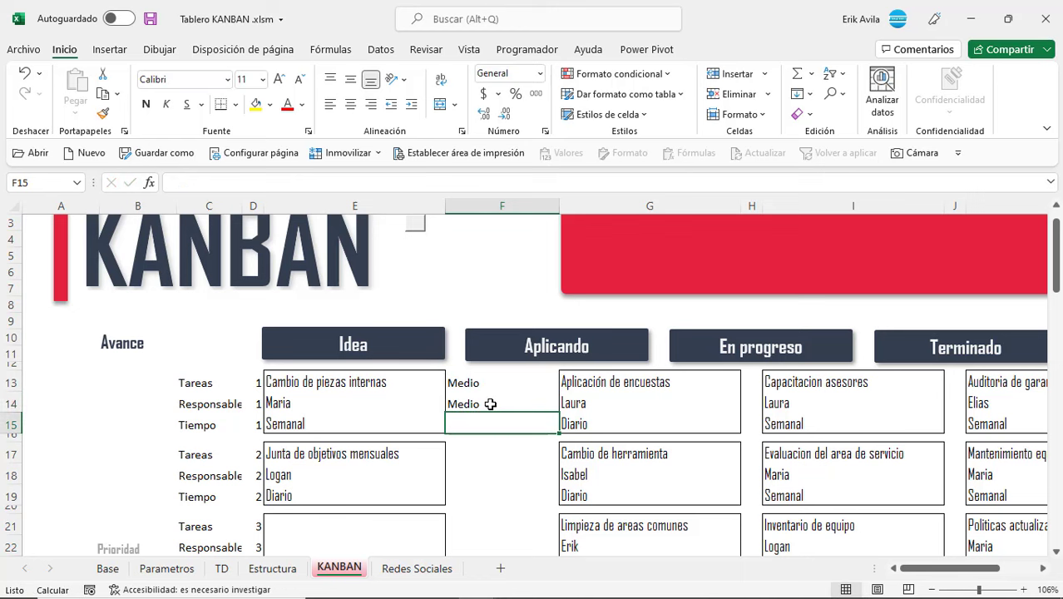
pyautogui.write('+')
pyautogui.press('Up')
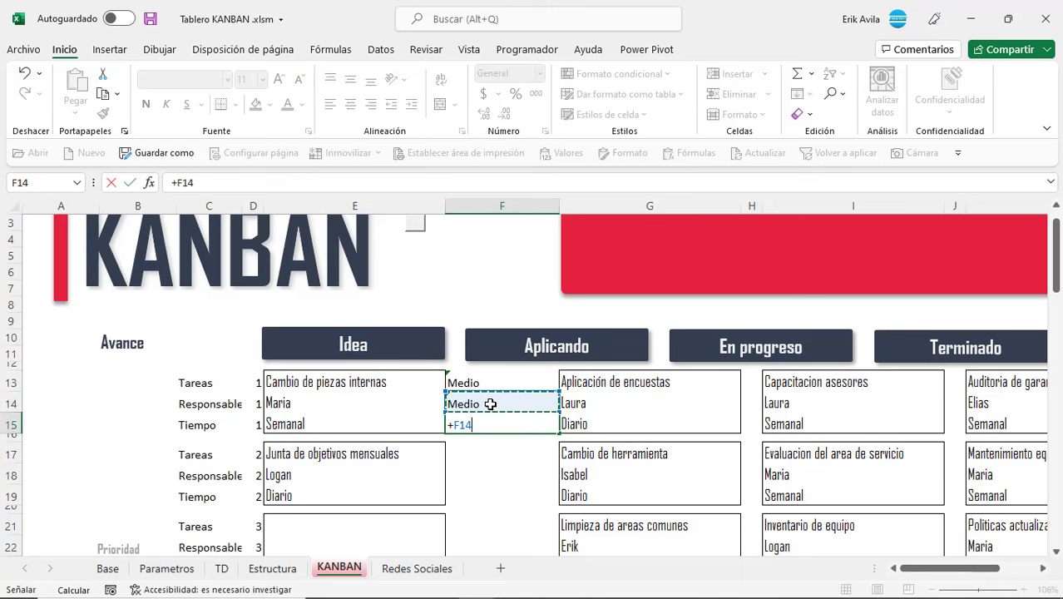
pyautogui.press('Return')
# Step: Copy the priority cells F13:F15 and paste their formulas beside the second Idea card, starting at F17
pyautogui.press('Up')
pyautogui.press('Up')
pyautogui.press('Up')
pyautogui.hotkey('shift', 'Down')
pyautogui.hotkey('shift', 'Down')
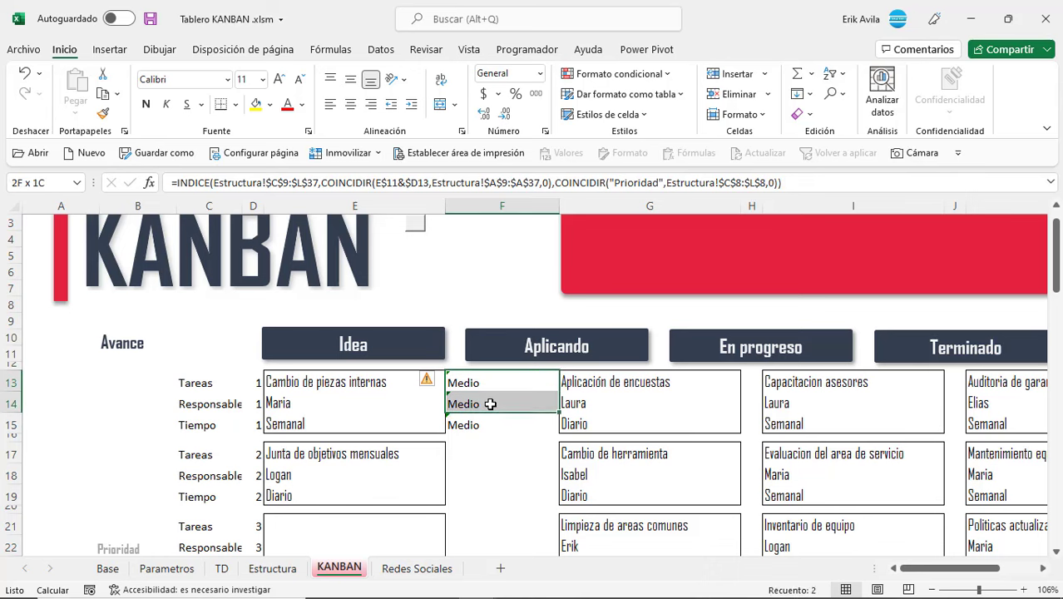
pyautogui.hotkey('ctrl', 'c')
pyautogui.scroll(-1, 488, 404)
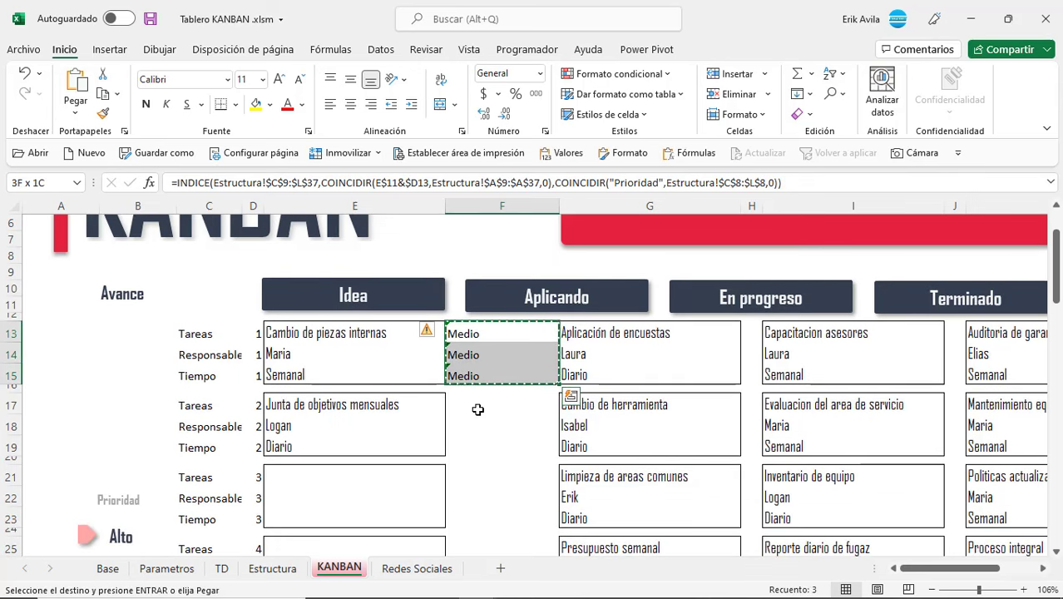
pyautogui.click(471, 400)
pyautogui.rightClick(470, 399)
pyautogui.click(556, 239)
# Step: Paste the copied priority formulas beside the third, fourth and fifth Idea cards, starting at F21, F25 and F29
pyautogui.scroll(-5, 462, 465)
pyautogui.click(463, 465)
pyautogui.scroll(2, 468, 366)
pyautogui.moveTo(463, 330); pyautogui.dragTo(467, 432)
pyautogui.rightClick(462, 372)
pyautogui.click(556, 239)
pyautogui.rightClick(467, 431)
pyautogui.click(556, 240)
pyautogui.moveTo(467, 473); pyautogui.dragTo(467, 508)
pyautogui.rightClick(468, 508)
pyautogui.click(557, 158)
pyautogui.scroll(3, 515, 250)
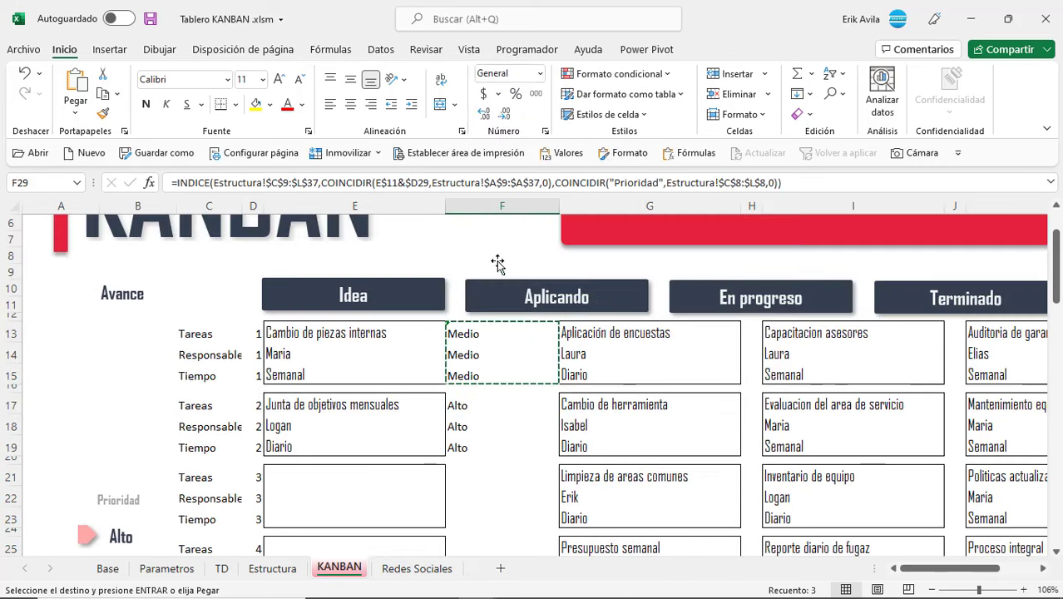
pyautogui.click(487, 333)
pyautogui.press('Escape')
pyautogui.scroll(2, 515, 424)
pyautogui.scroll(-1, 493, 426)
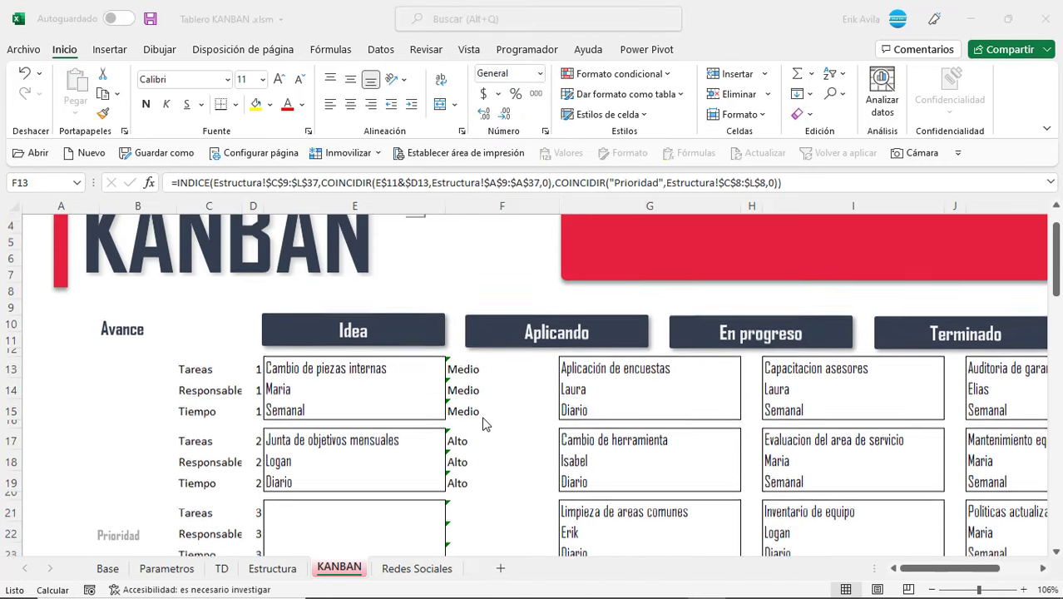
pyautogui.scroll(-3, 392, 376)
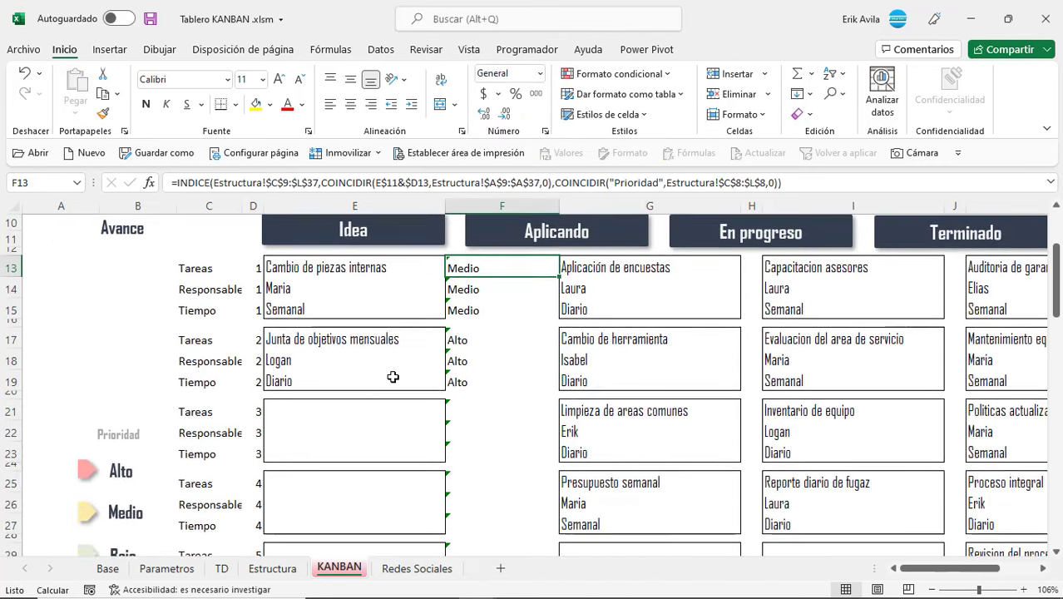
pyautogui.scroll(2, 386, 372)
pyautogui.click(424, 314)
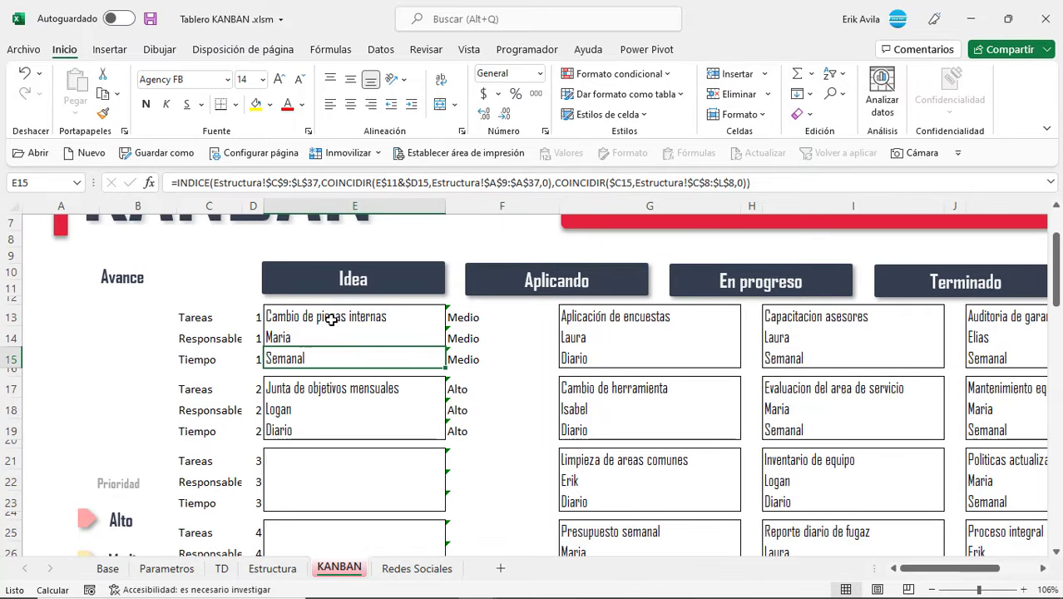
# Step: Create a formula-based conditional formatting rule for the first Idea card, E13:E15, with the condition =f13="Alto"
pyautogui.moveTo(330, 320); pyautogui.dragTo(329, 359)
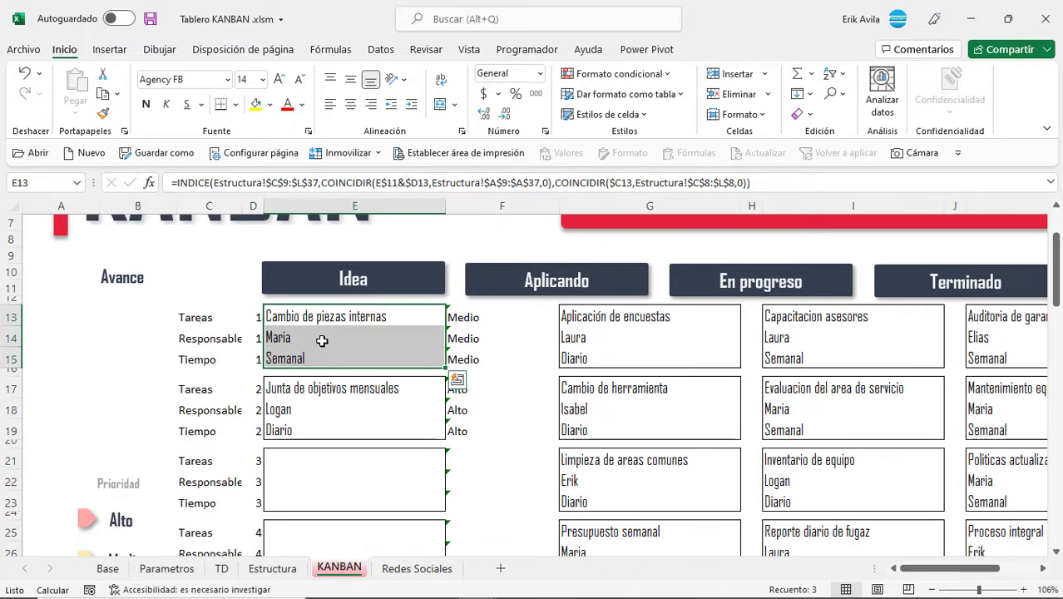
pyautogui.click(335, 329)
pyautogui.moveTo(342, 316); pyautogui.dragTo(344, 358)
pyautogui.click(615, 74)
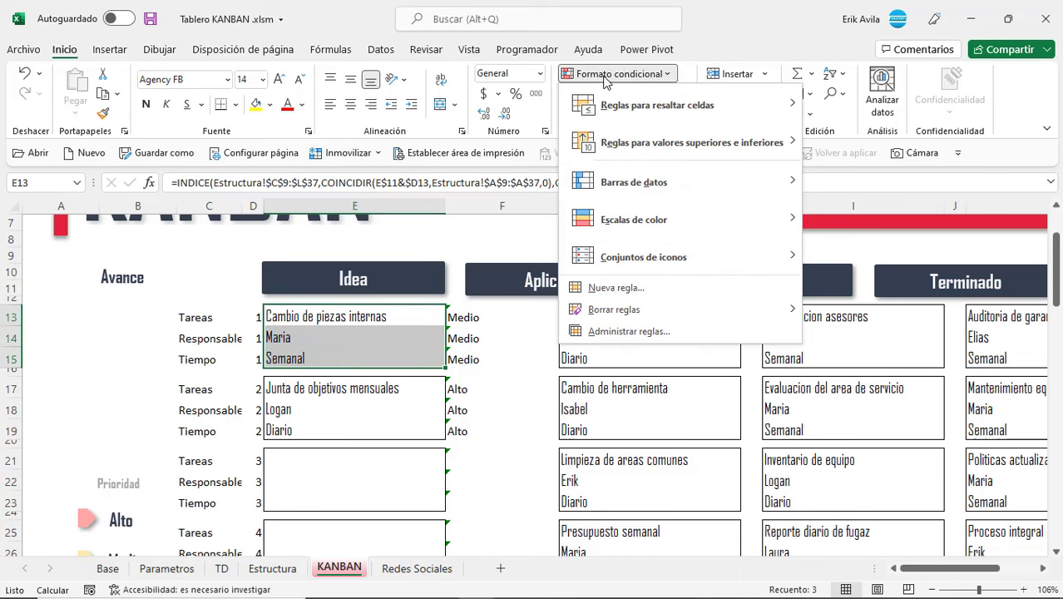
pyautogui.click(627, 331)
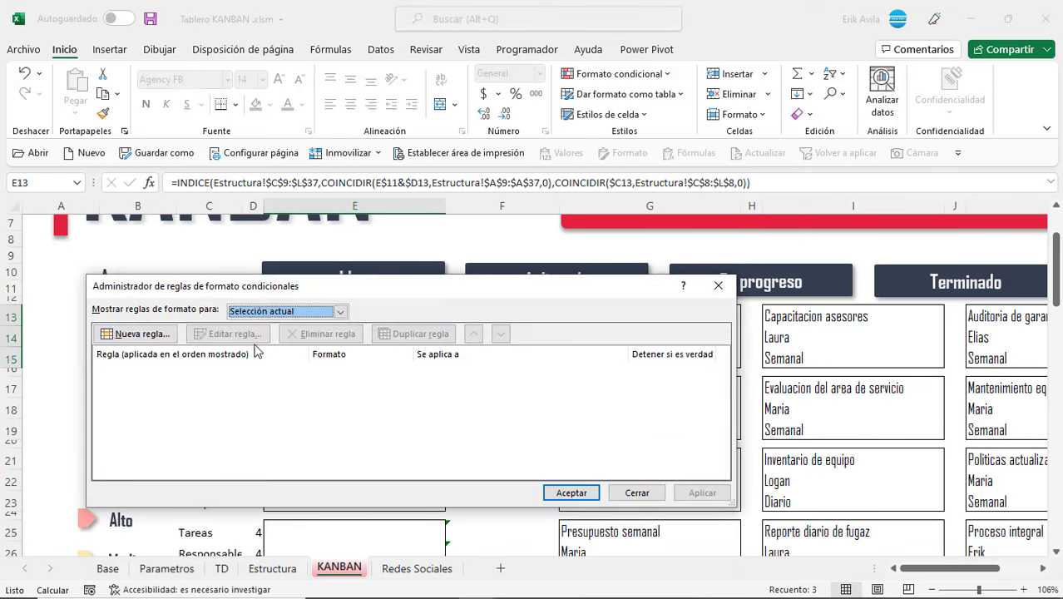
pyautogui.moveTo(326, 290); pyautogui.dragTo(491, 184)
pyautogui.click(309, 236)
pyautogui.click(480, 251)
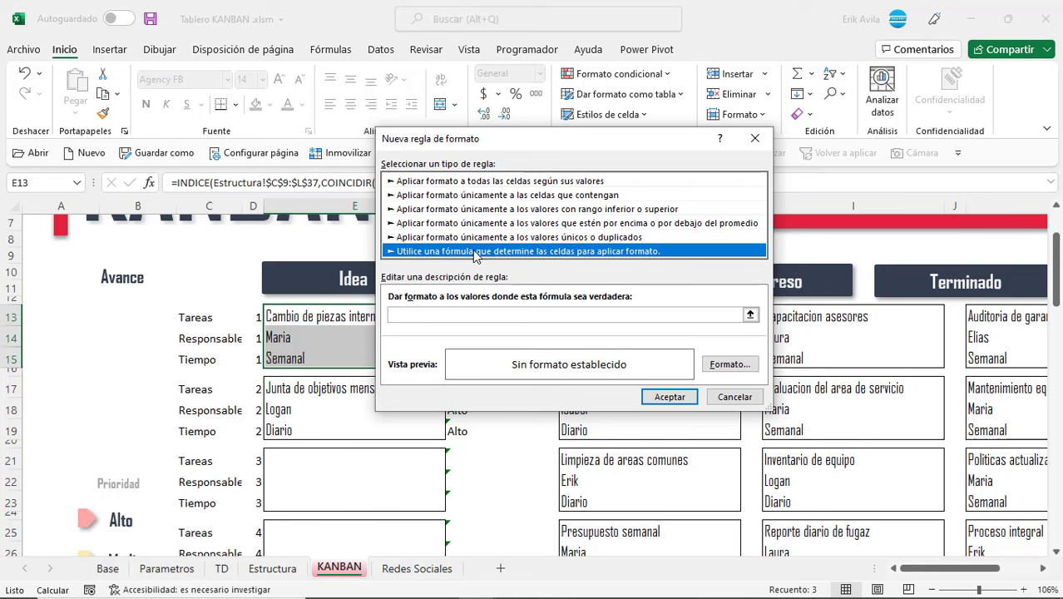
pyautogui.click(490, 316)
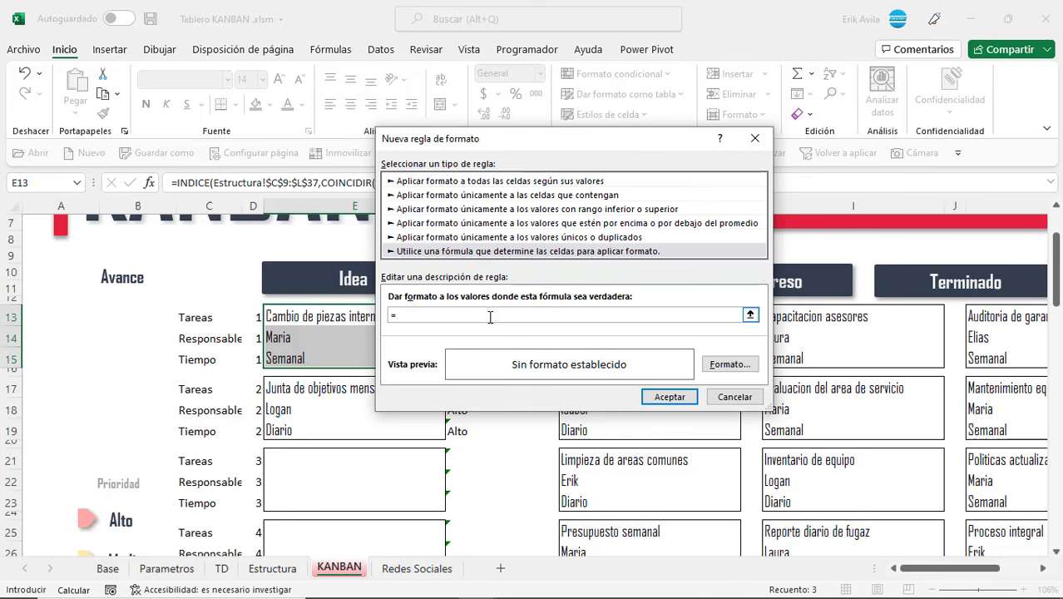
pyautogui.moveTo(434, 142); pyautogui.dragTo(424, 156)
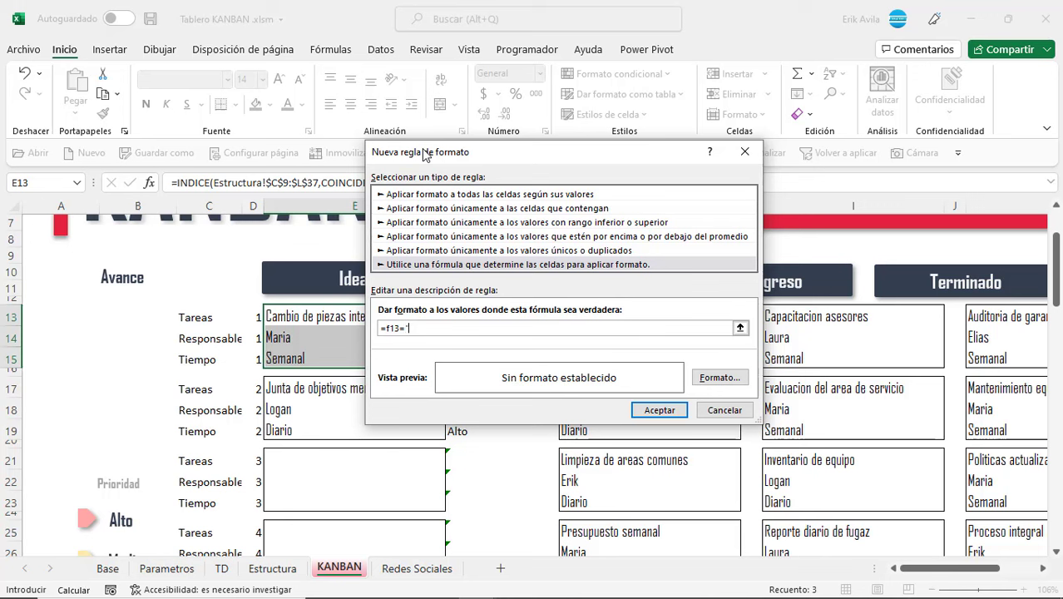
pyautogui.write('"Alto')
# Step: Give the Alto rule a pink background fill chosen from the standard color palette
pyautogui.click(703, 381)
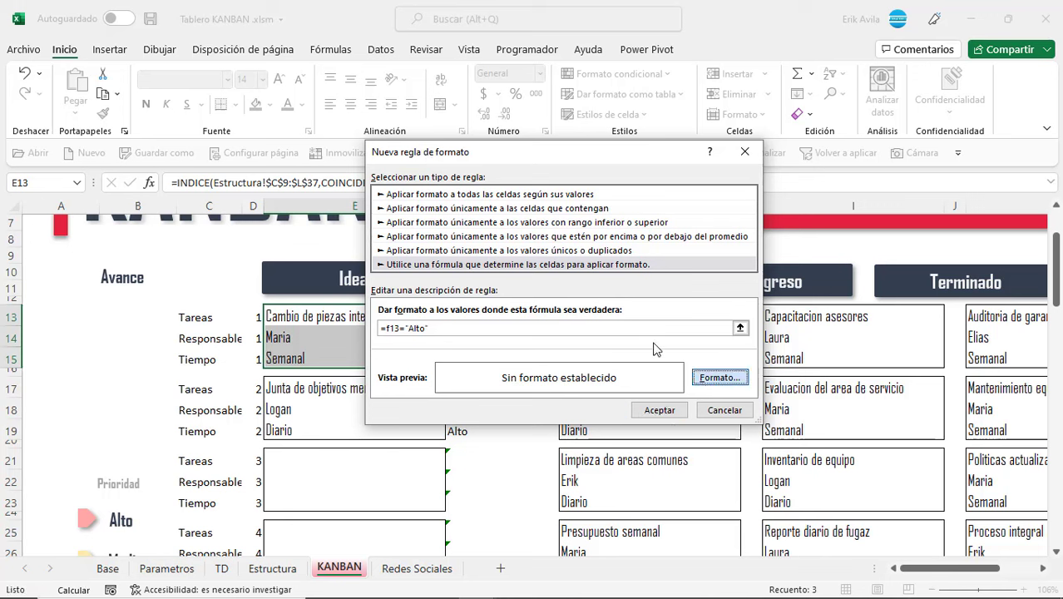
pyautogui.click(703, 388)
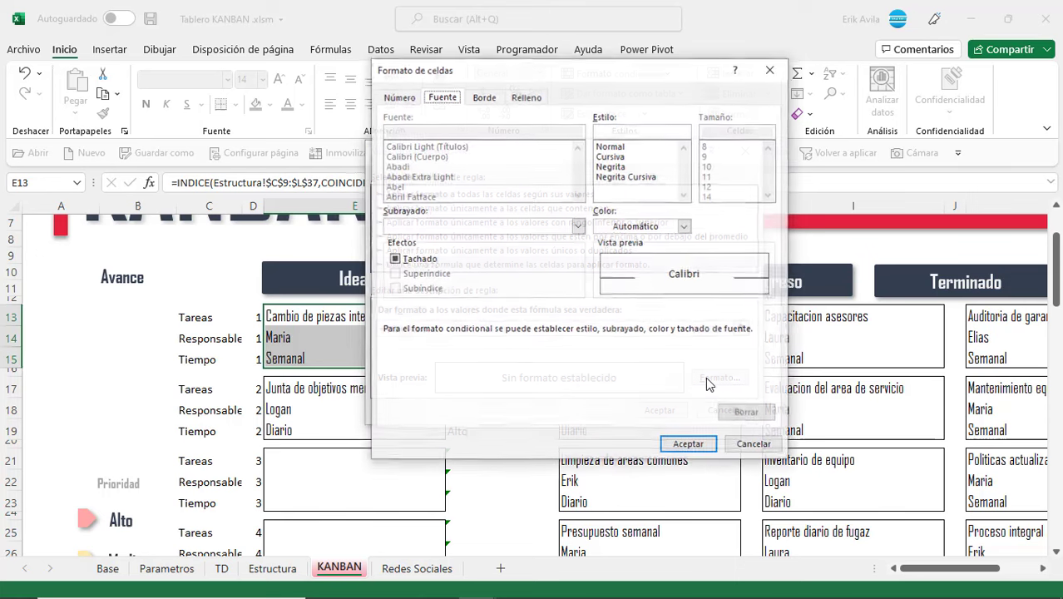
pyautogui.click(527, 96)
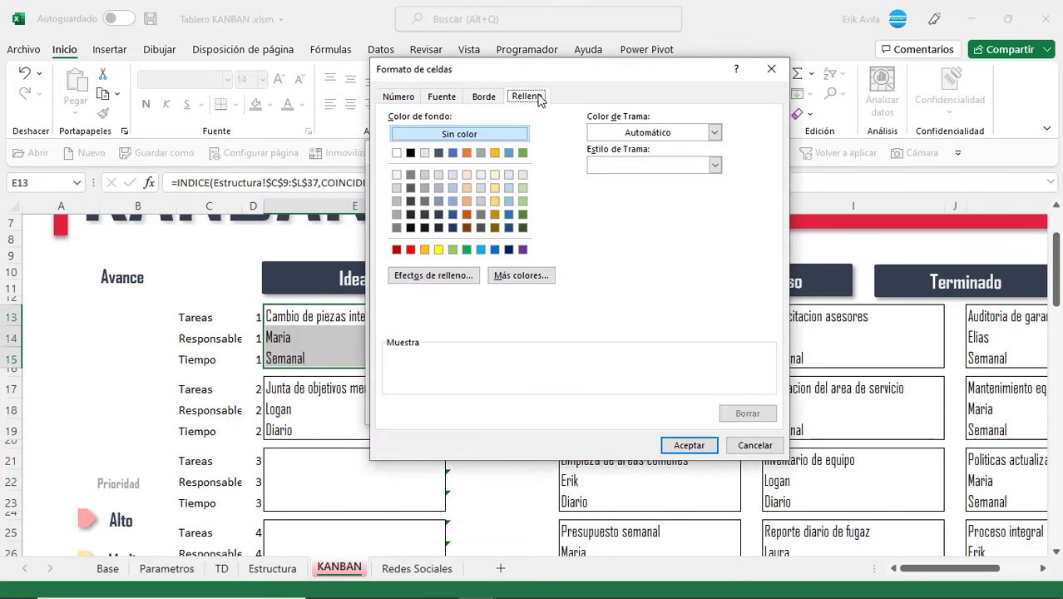
pyautogui.click(520, 275)
pyautogui.click(557, 251)
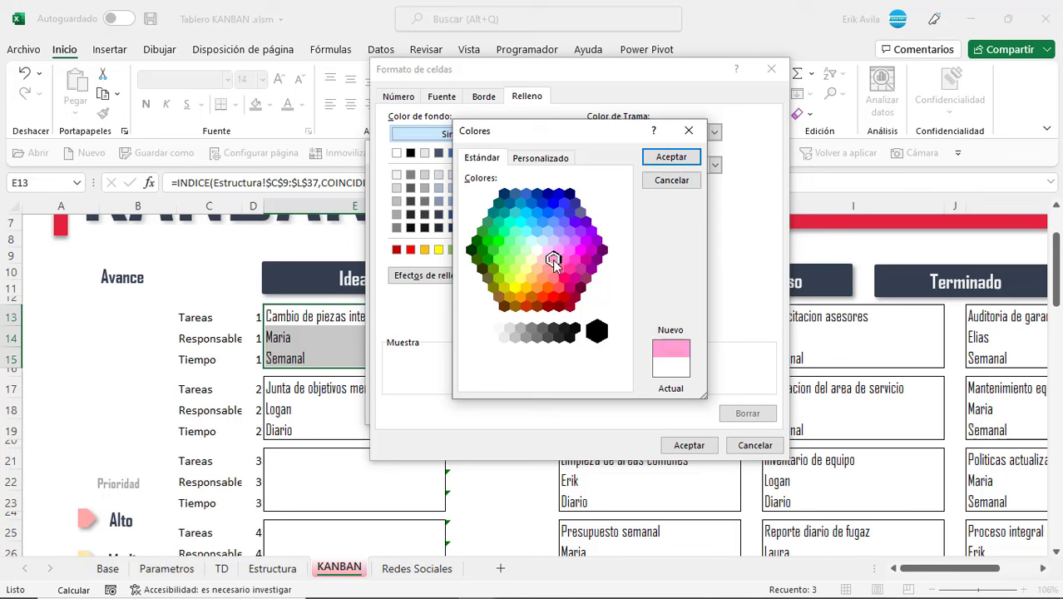
pyautogui.click(670, 158)
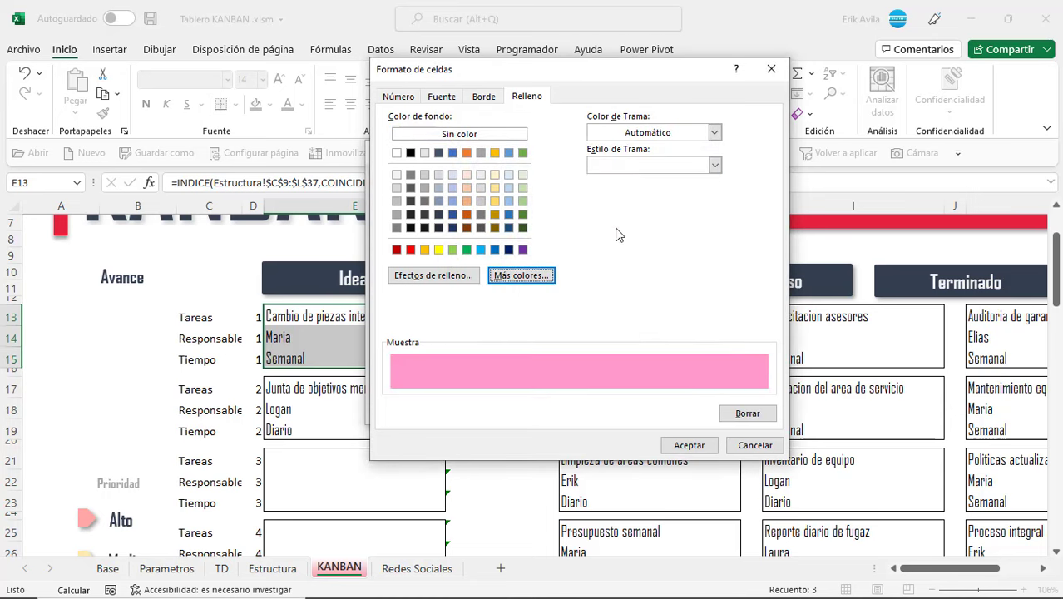
# Step: Set the Alto rule's font color to dark red and apply the rule to E13:E15
pyautogui.click(441, 97)
pyautogui.click(682, 225)
pyautogui.click(601, 395)
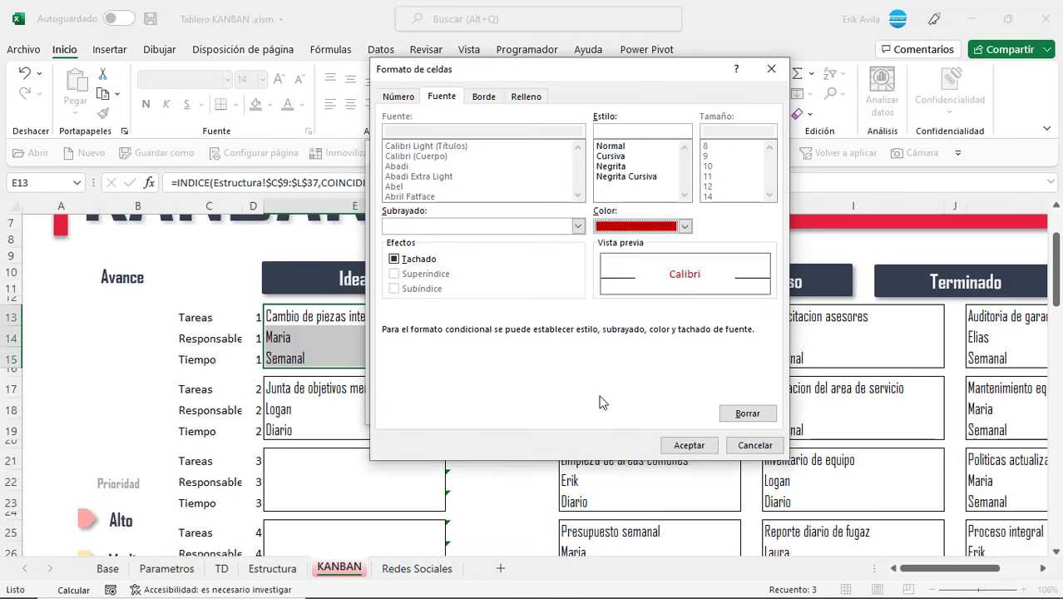
pyautogui.click(686, 445)
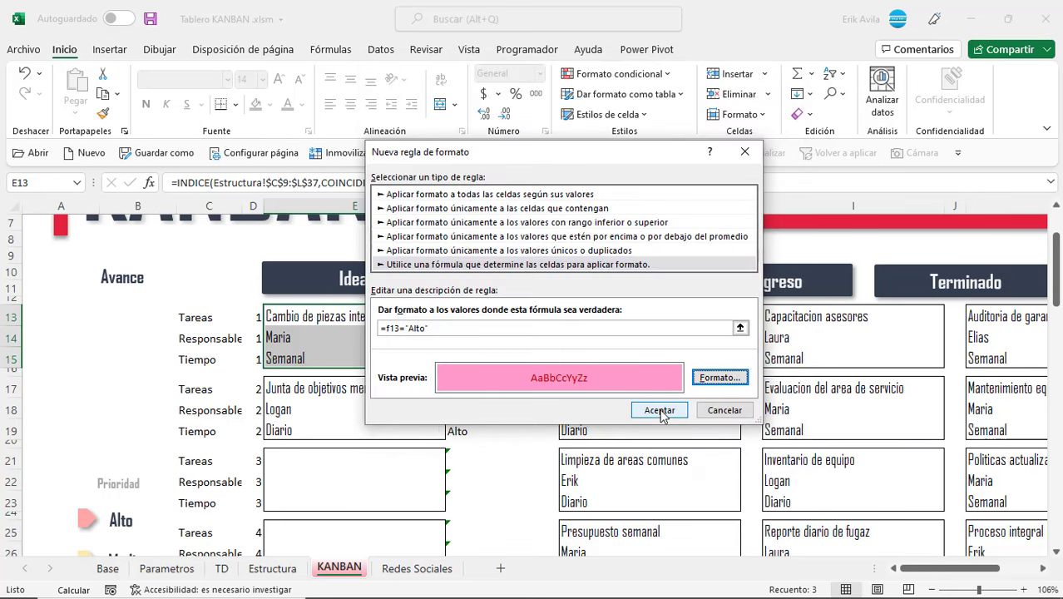
pyautogui.click(656, 410)
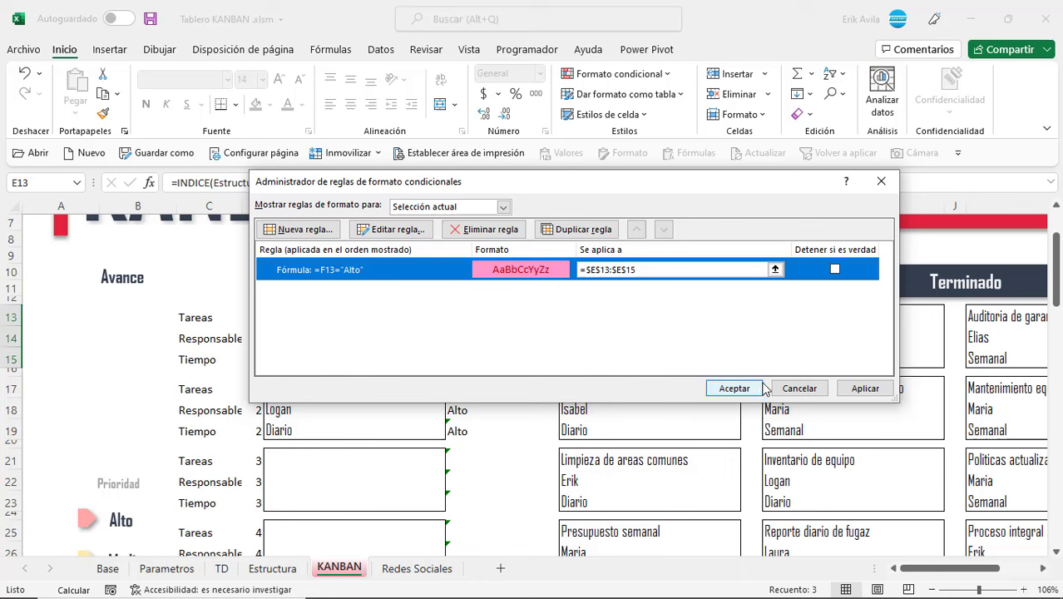
pyautogui.click(863, 388)
pyautogui.click(734, 388)
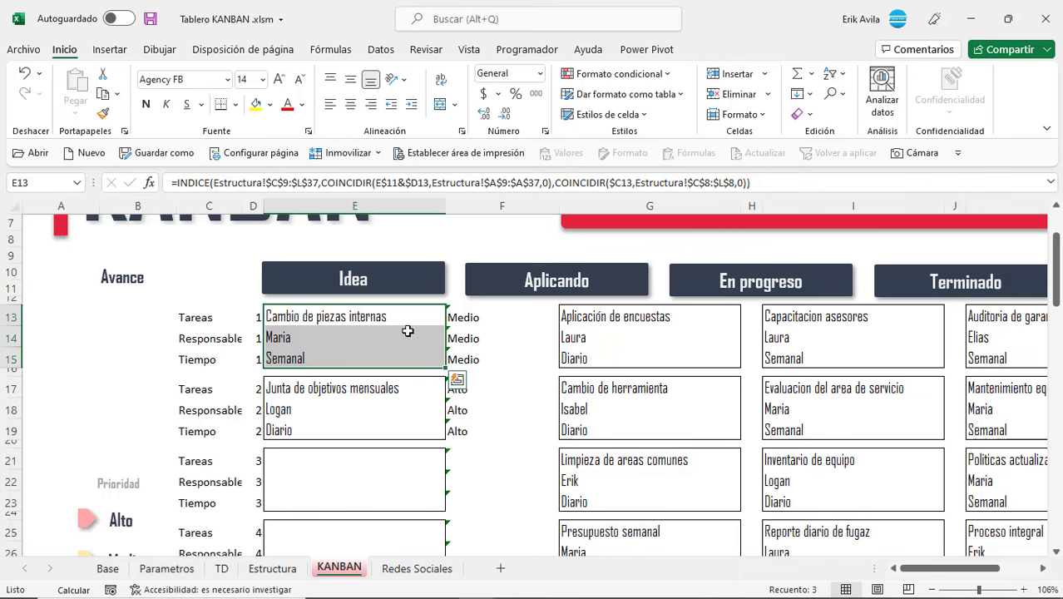
# Step: Copy the first Idea card and paste only its formatting onto the second card, E17:E19
pyautogui.hotkey('ctrl', 'c')
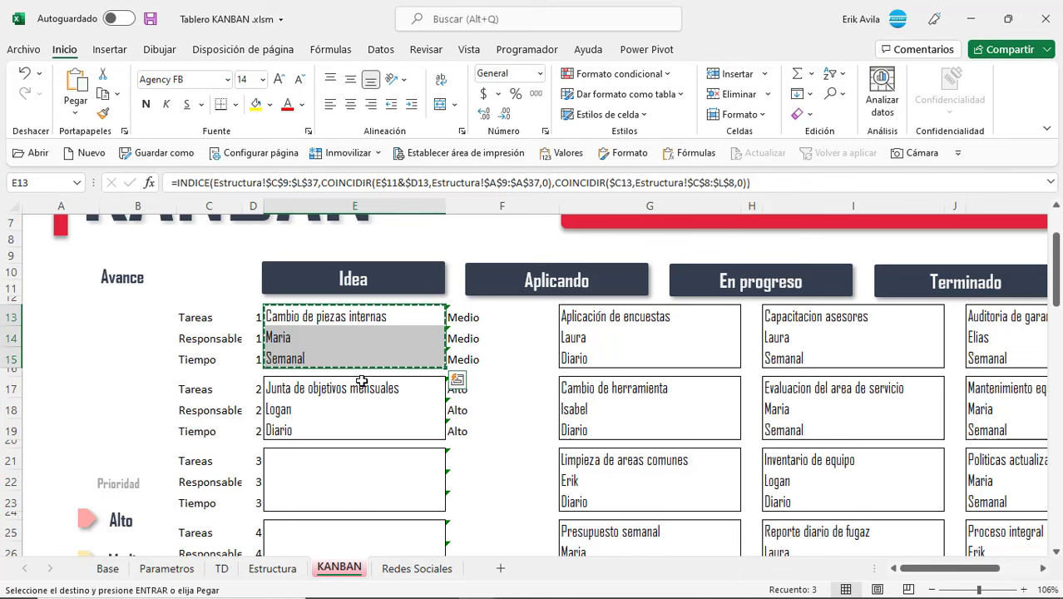
pyautogui.moveTo(356, 390); pyautogui.dragTo(363, 424)
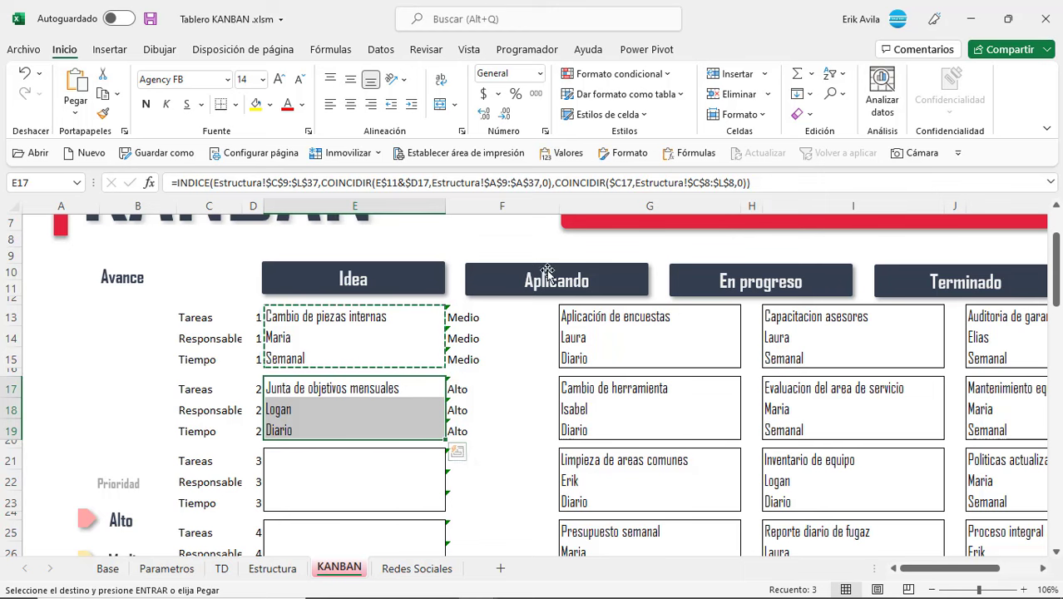
pyautogui.click(641, 158)
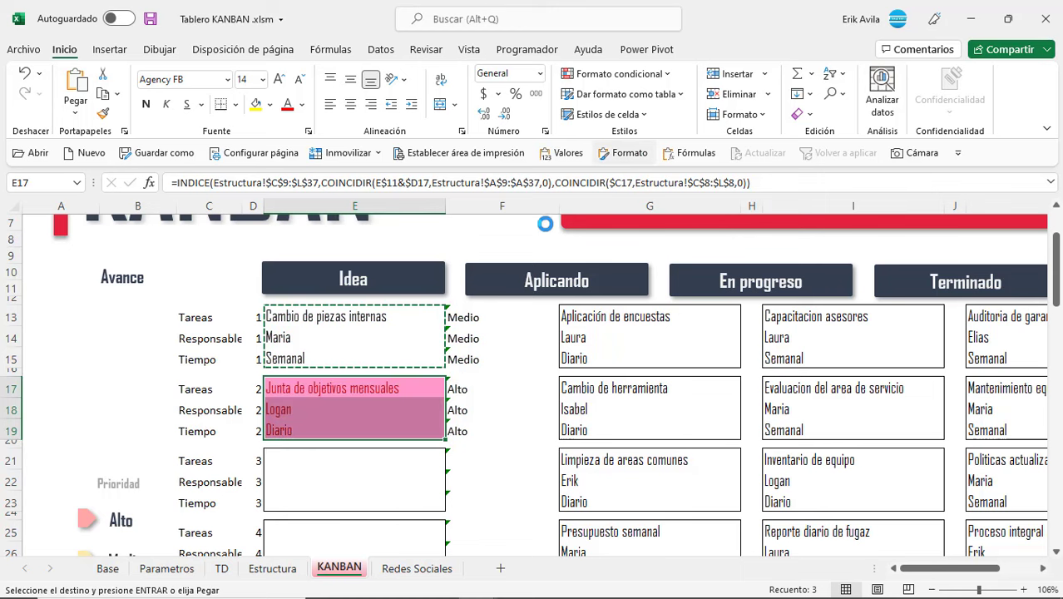
pyautogui.click(466, 390)
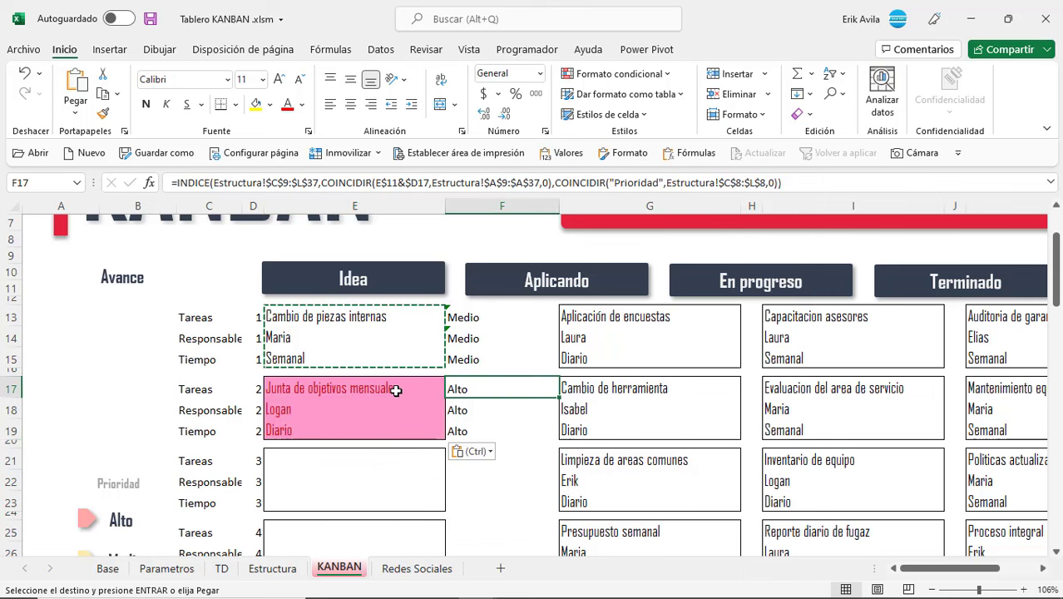
pyautogui.click(480, 404)
pyautogui.moveTo(475, 391); pyautogui.dragTo(475, 429)
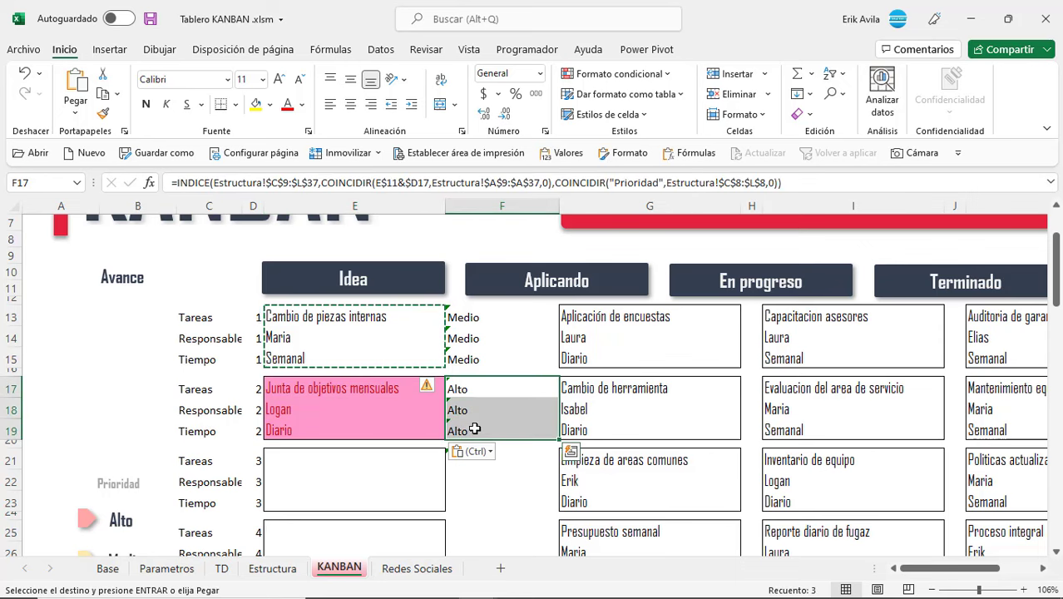
# Step: Add a second formula-based conditional formatting rule to E13:E15 with the condition =f13="Medio"
pyautogui.click(413, 337)
pyautogui.scroll(-1, 396, 272)
pyautogui.moveTo(396, 272); pyautogui.dragTo(403, 301)
pyautogui.press('Escape')
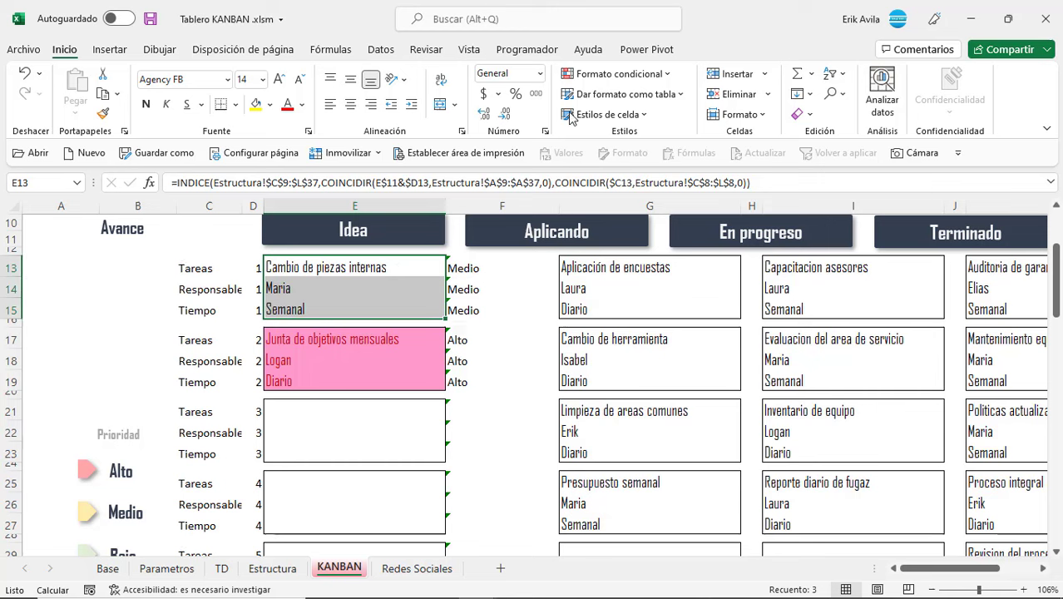
pyautogui.click(597, 74)
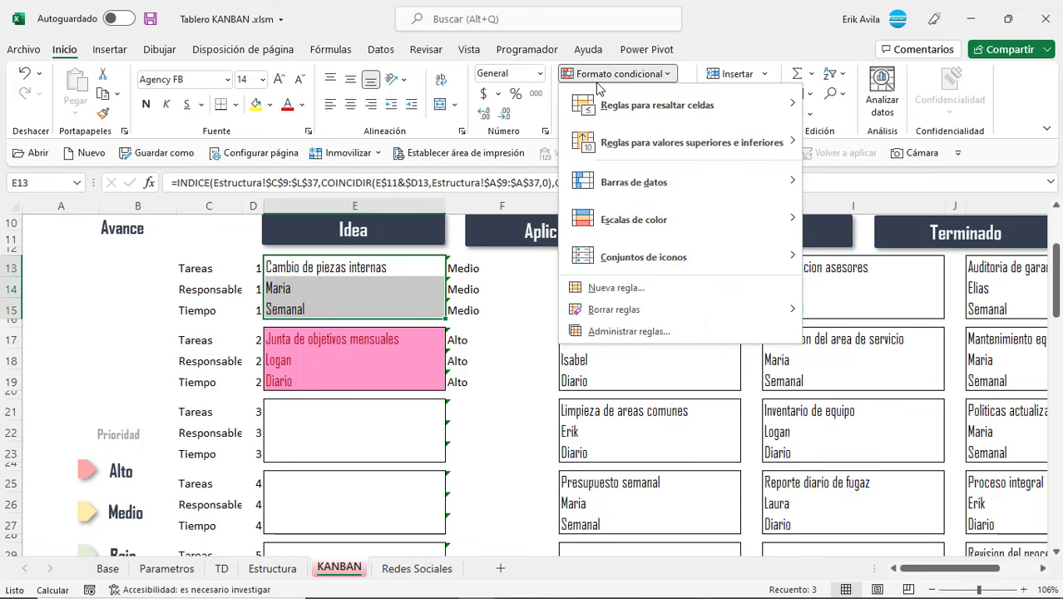
pyautogui.click(618, 287)
pyautogui.click(427, 252)
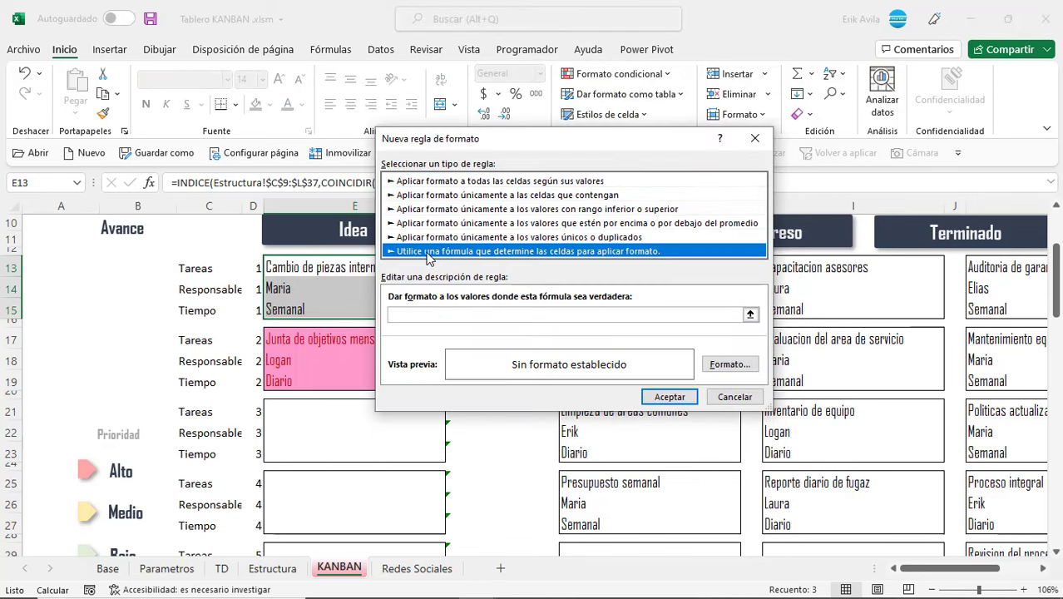
pyautogui.click(449, 317)
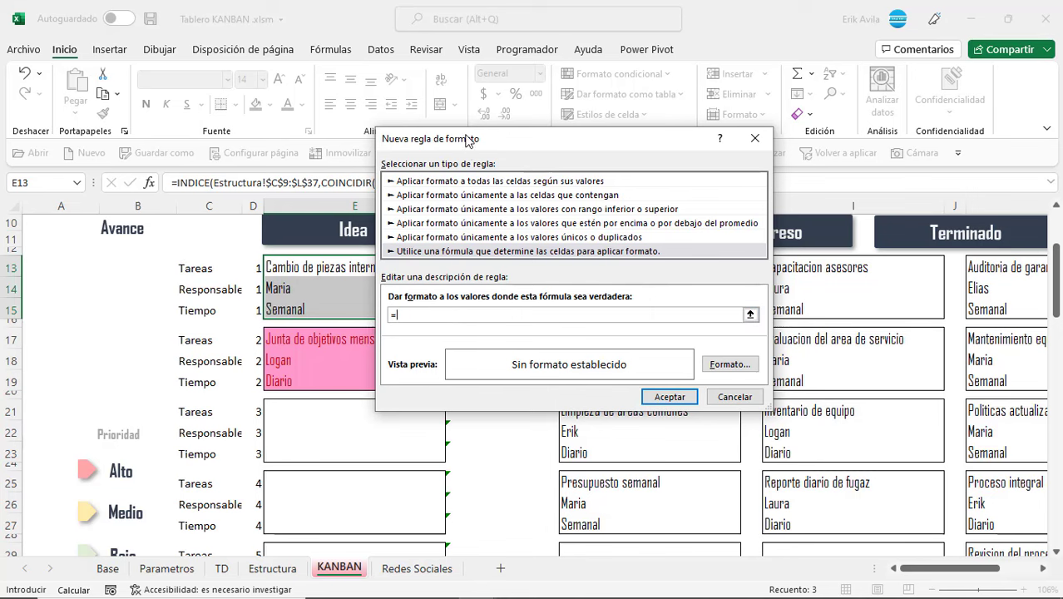
pyautogui.moveTo(468, 152); pyautogui.dragTo(480, 177)
pyautogui.write('f13="')
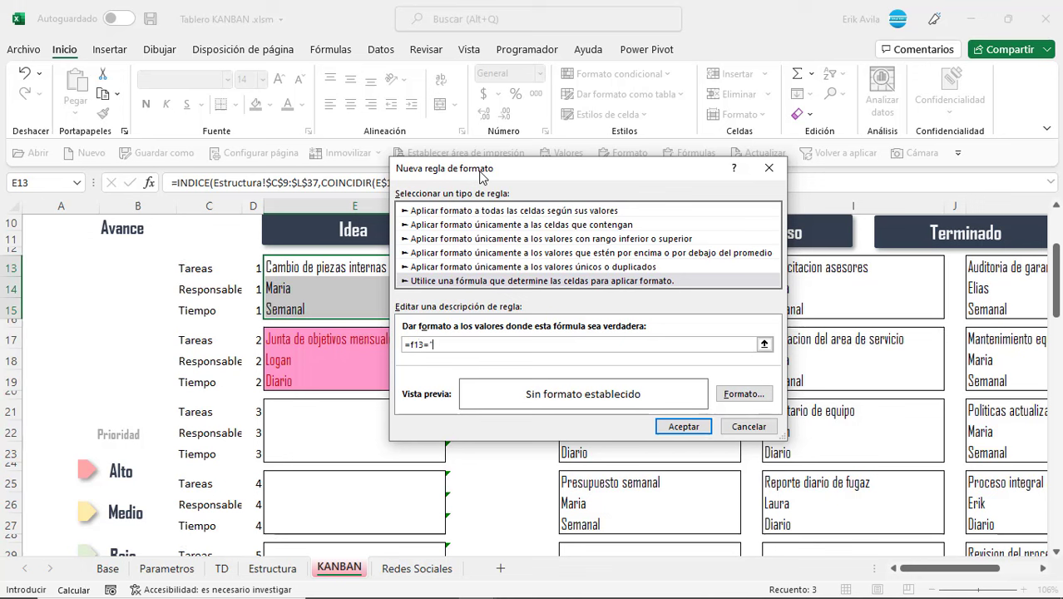
pyautogui.write('Medio"')
# Step: Format the Medio rule with a light gold fill and a dark gold font, and accept the rule
pyautogui.click(743, 393)
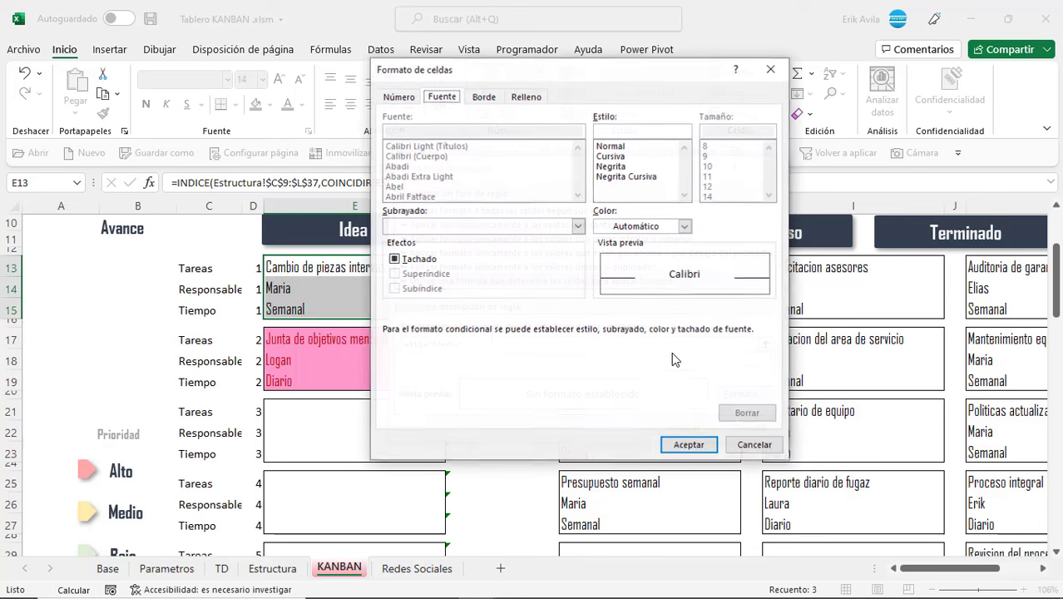
pyautogui.click(526, 96)
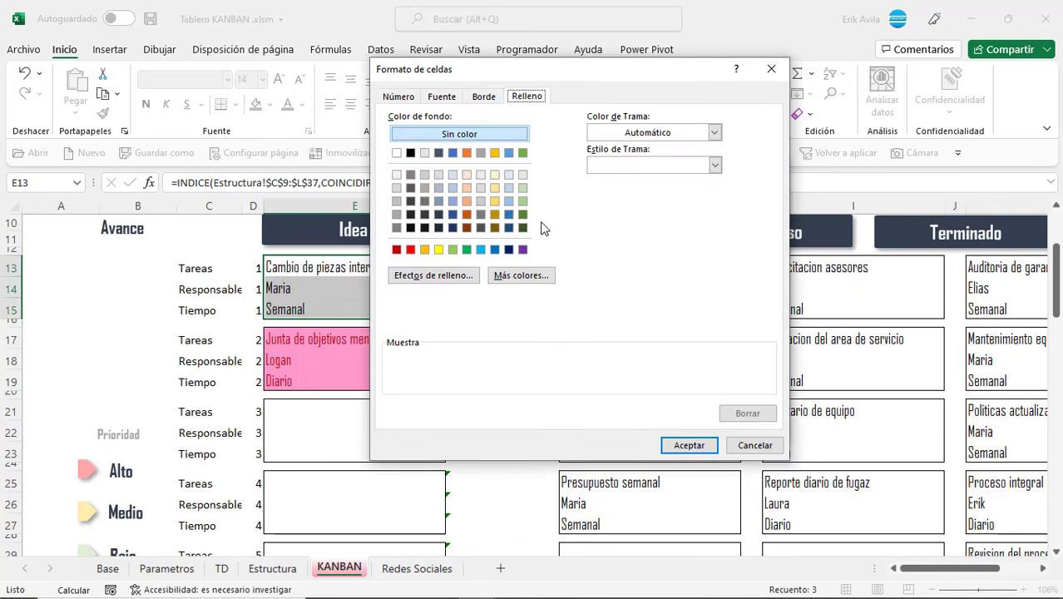
pyautogui.click(495, 174)
pyautogui.click(495, 189)
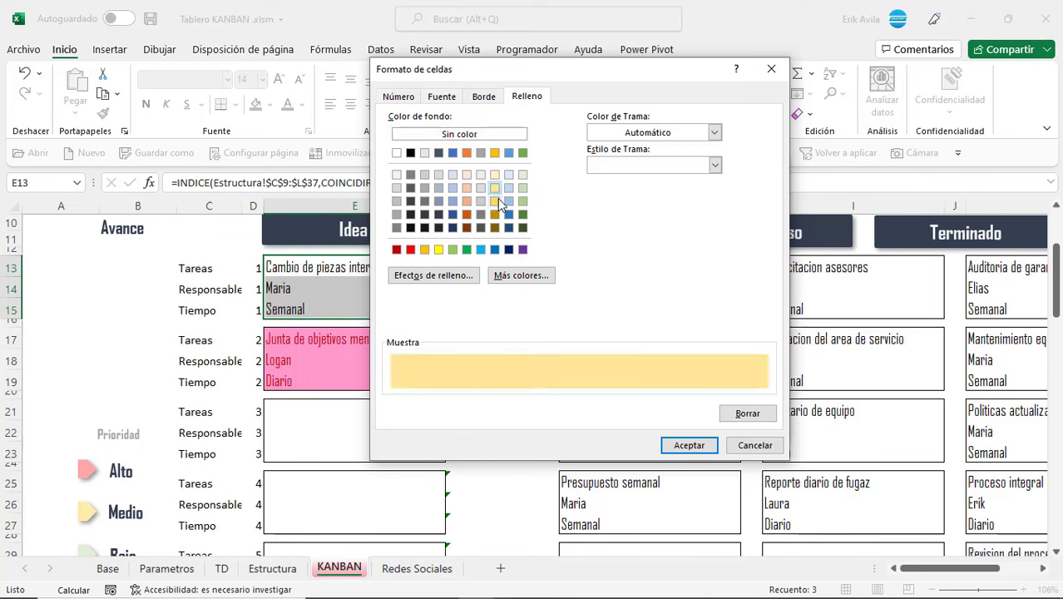
pyautogui.click(441, 96)
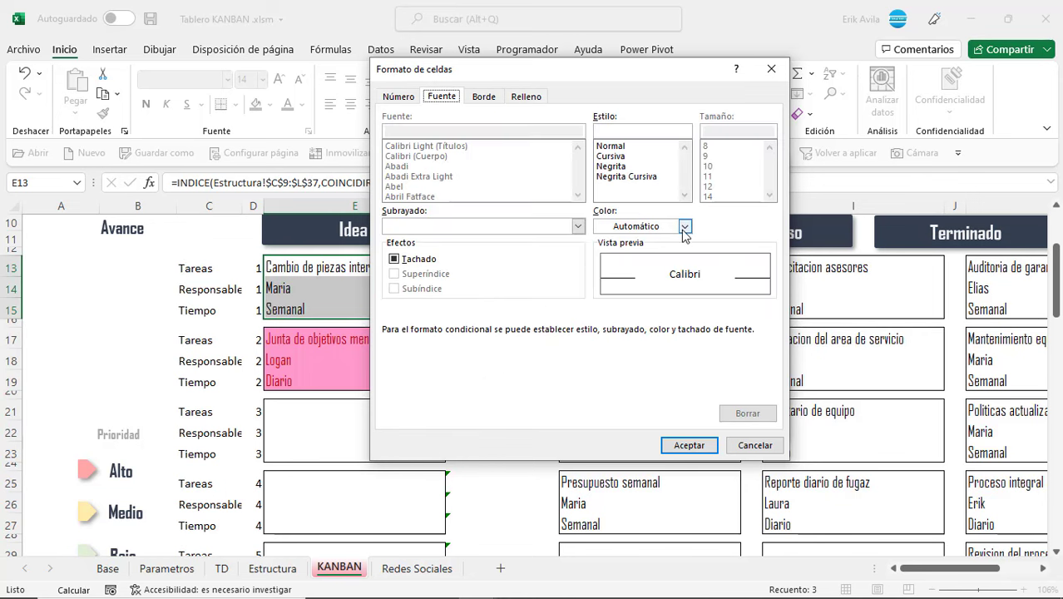
pyautogui.click(685, 227)
pyautogui.click(694, 348)
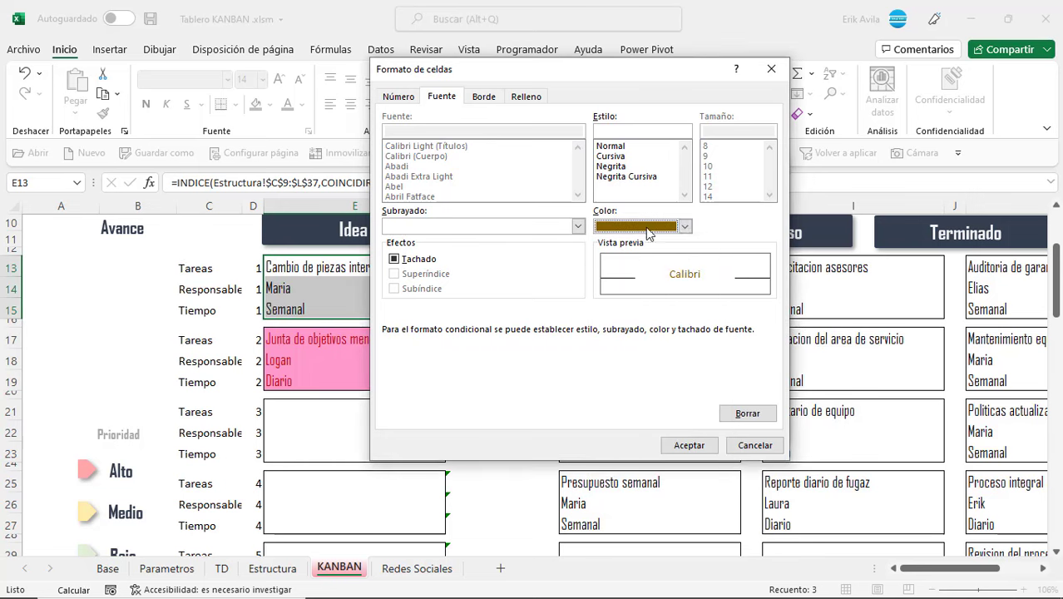
pyautogui.click(689, 445)
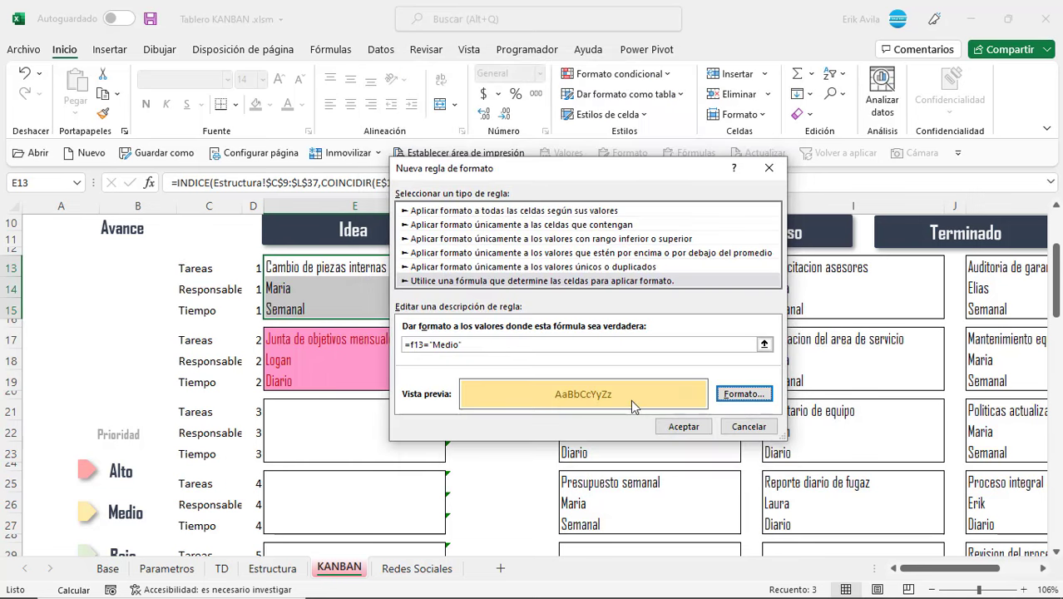
pyautogui.click(673, 420)
# Step: Add a third formula-based conditional formatting rule to E13:E15 with the condition =f13="Bajo"
pyautogui.click(414, 292)
pyautogui.moveTo(411, 268); pyautogui.dragTo(401, 322)
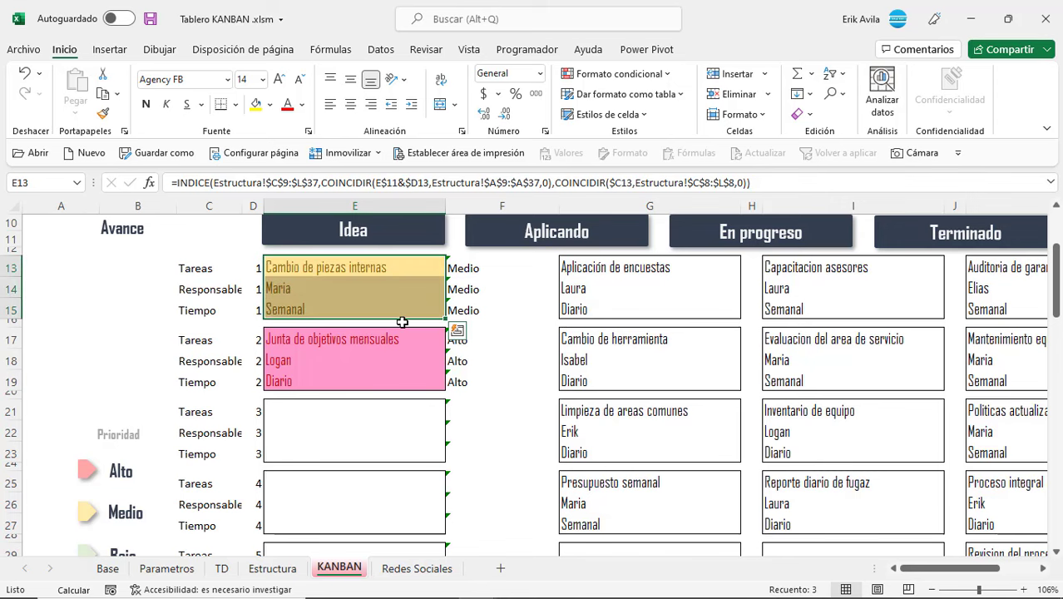
pyautogui.scroll(-2, 401, 322)
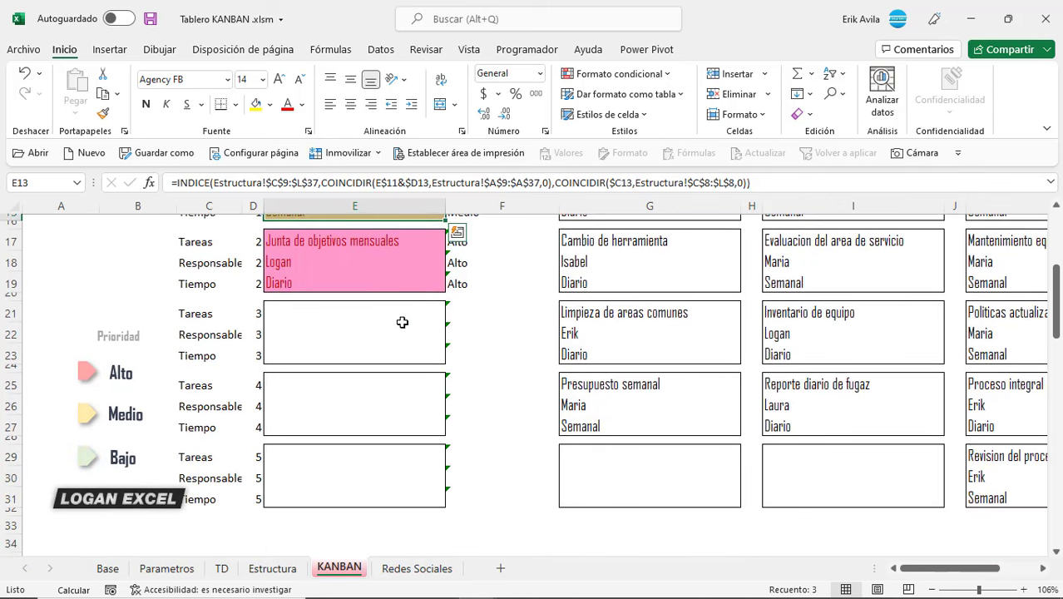
pyautogui.scroll(3, 401, 322)
pyautogui.moveTo(403, 311); pyautogui.dragTo(404, 357)
pyautogui.click(611, 73)
pyautogui.click(602, 286)
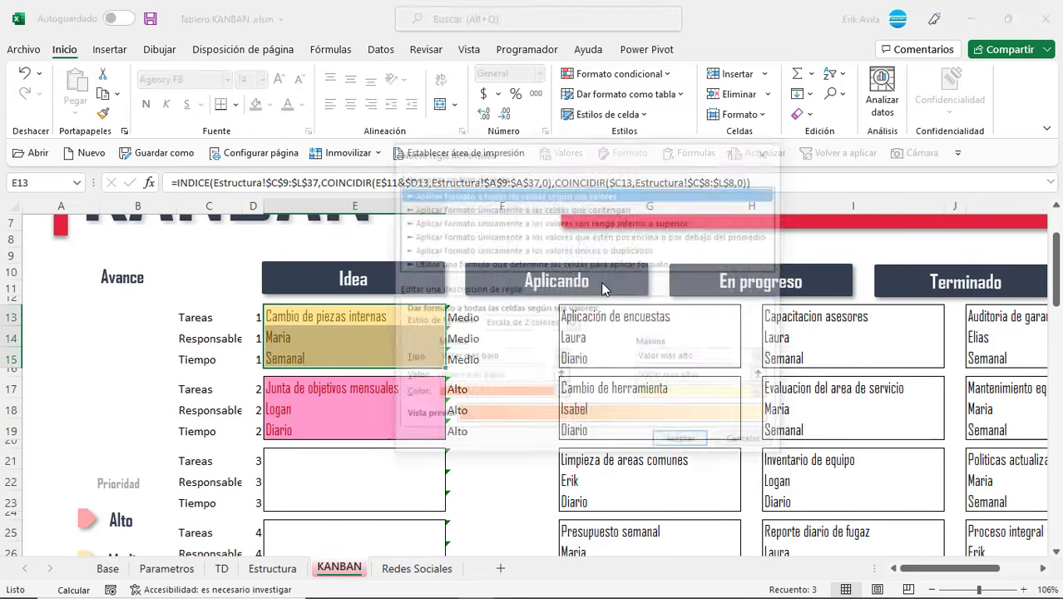
pyautogui.click(466, 264)
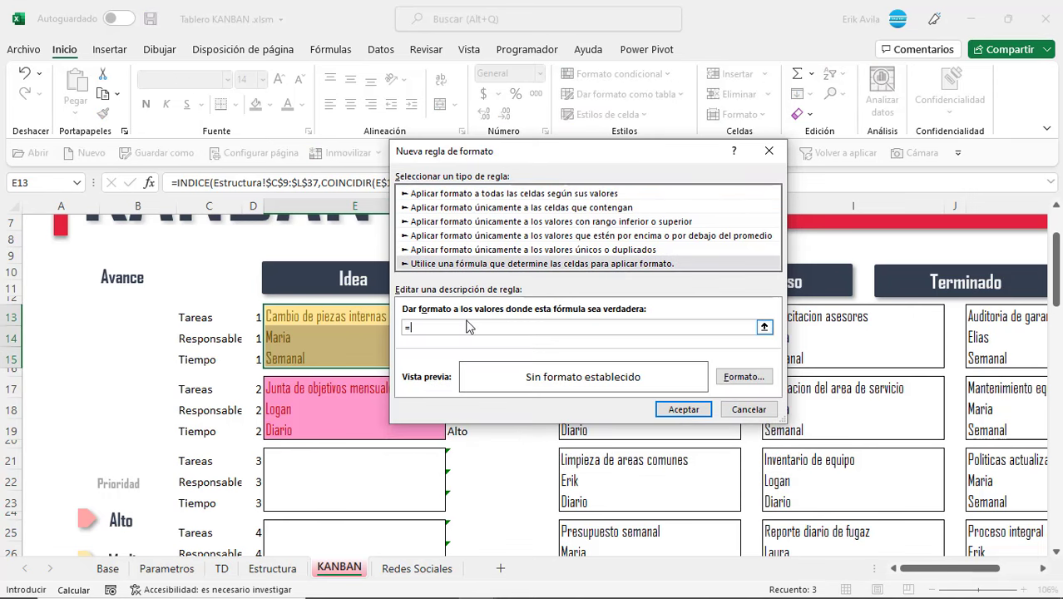
pyautogui.moveTo(490, 157); pyautogui.dragTo(466, 140)
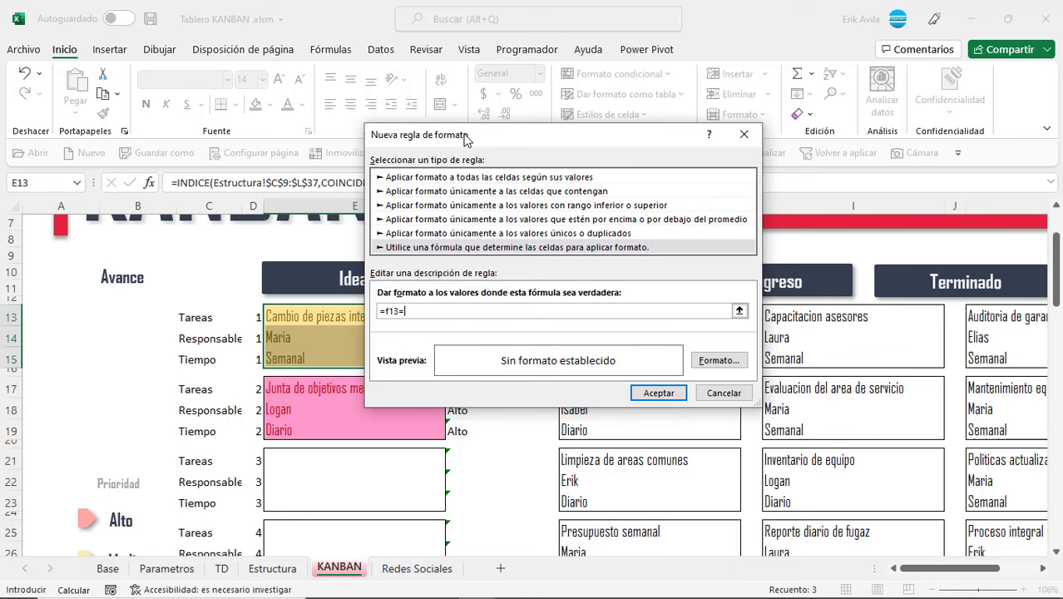
pyautogui.scroll(-2, 116, 453)
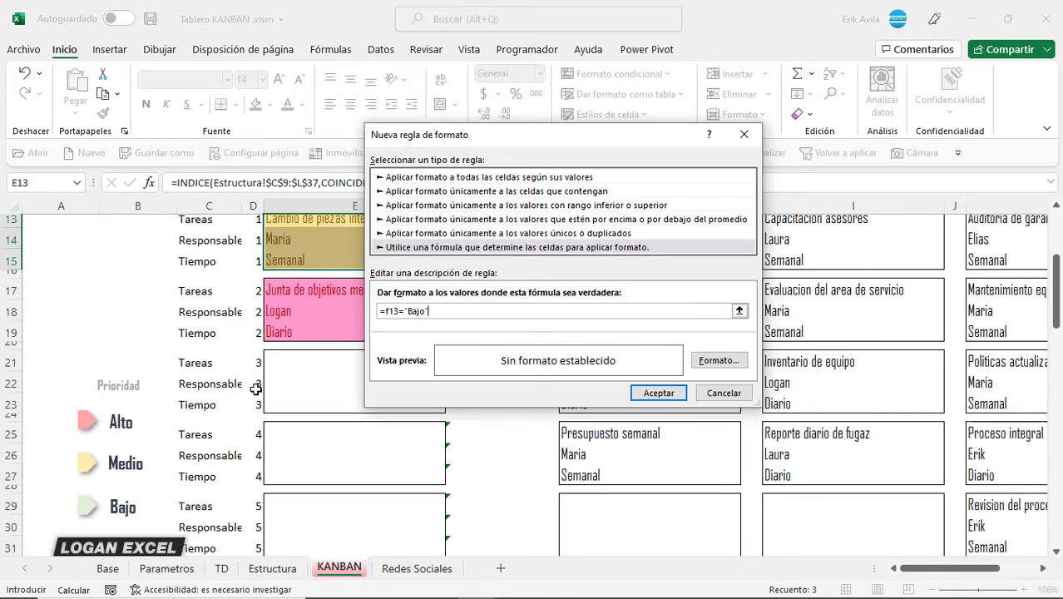
pyautogui.scroll(2, 278, 404)
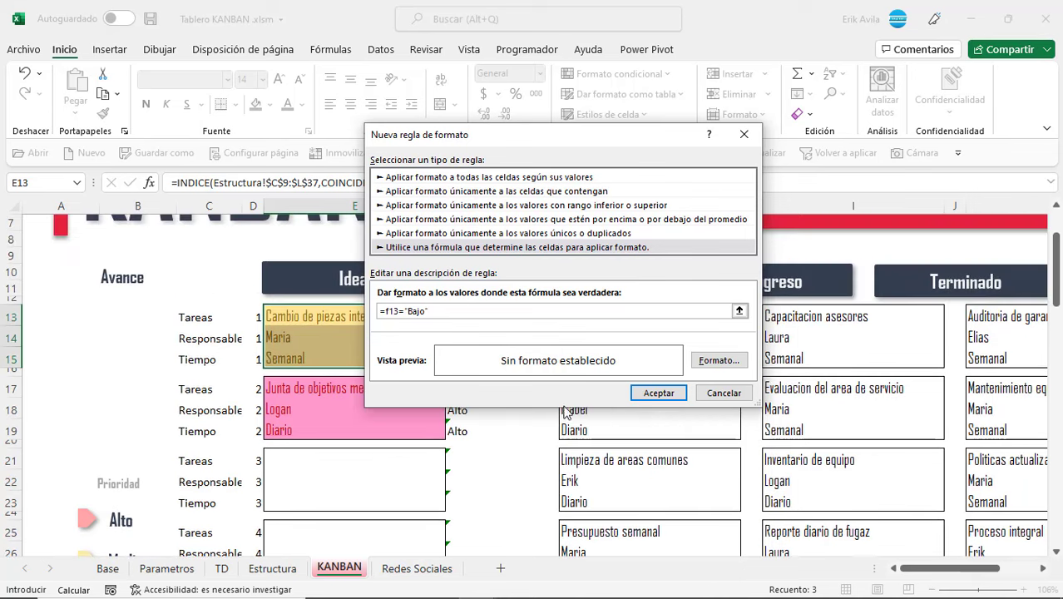
# Step: Format the Bajo rule with a light green fill and a dark green font, and accept the rule
pyautogui.click(719, 360)
pyautogui.click(540, 109)
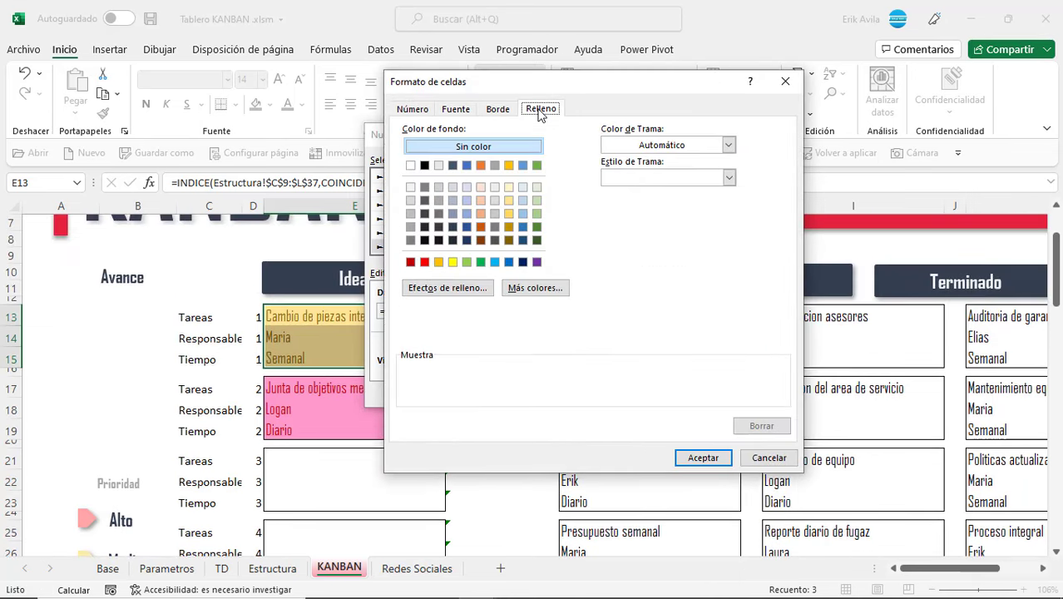
pyautogui.click(537, 187)
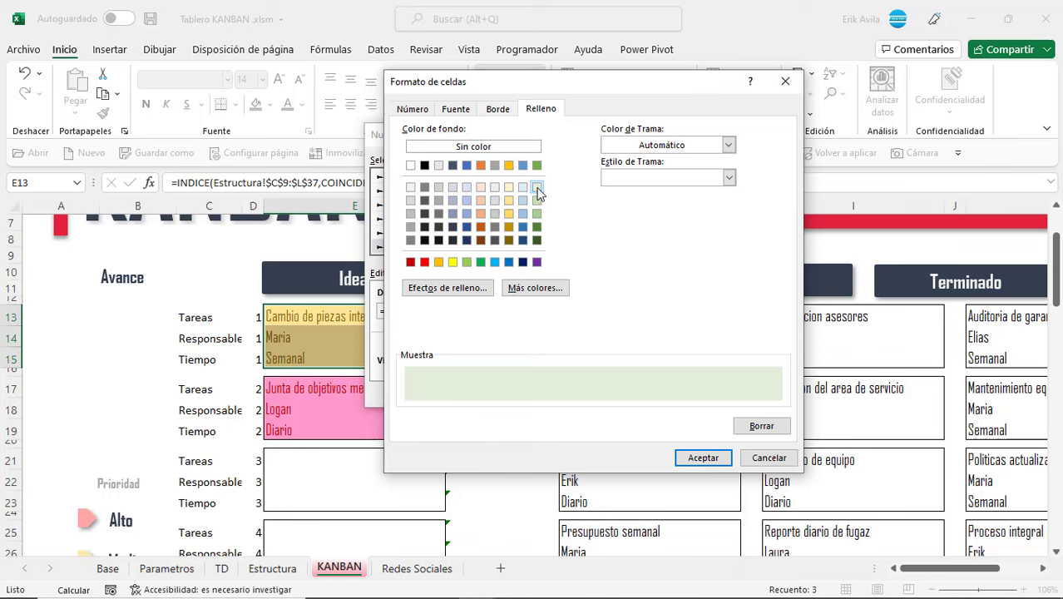
pyautogui.click(467, 109)
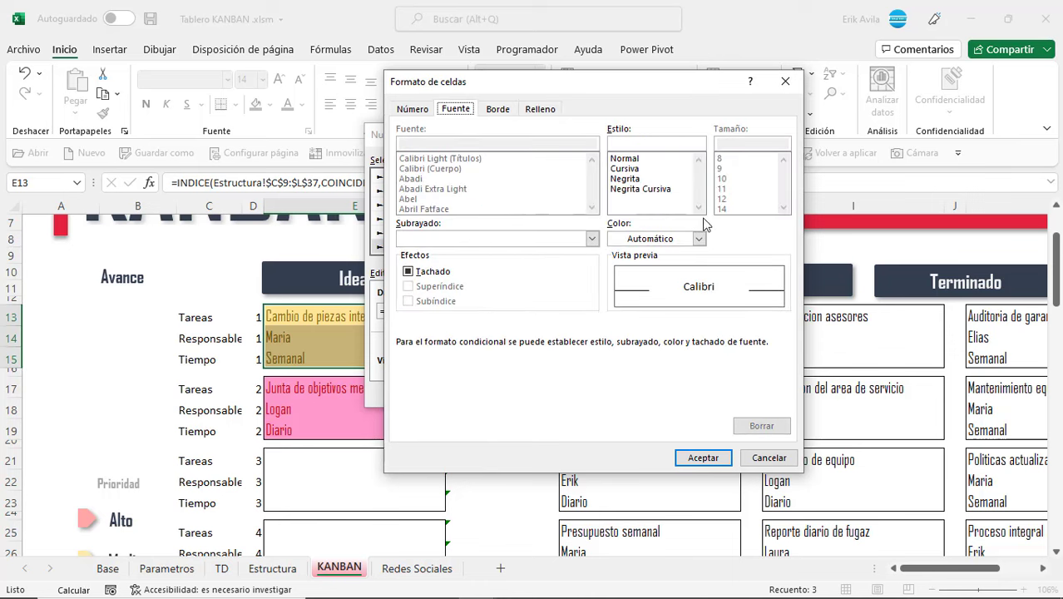
pyautogui.click(699, 239)
pyautogui.click(734, 371)
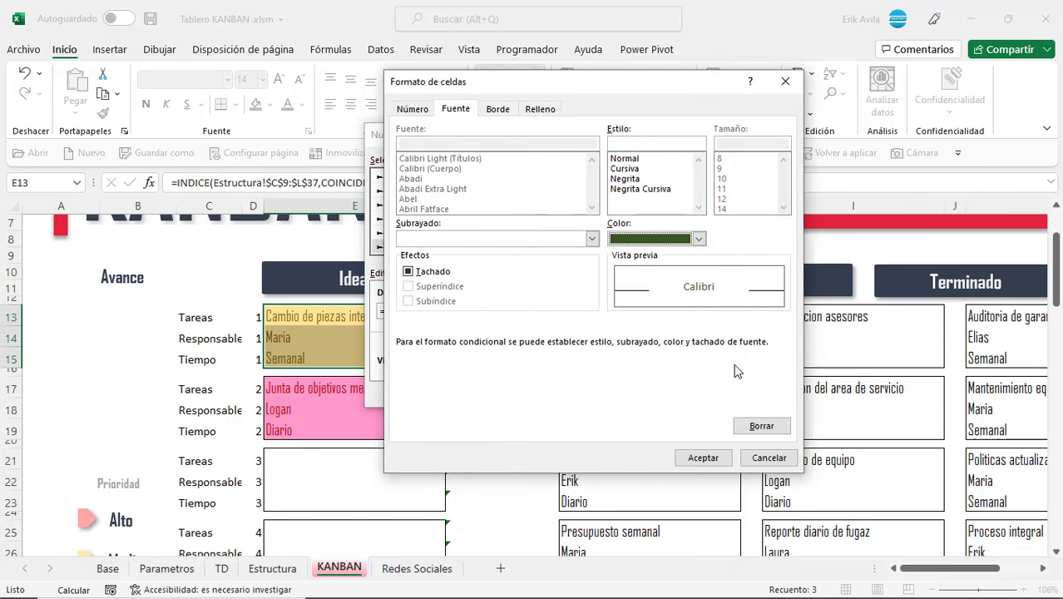
pyautogui.click(708, 459)
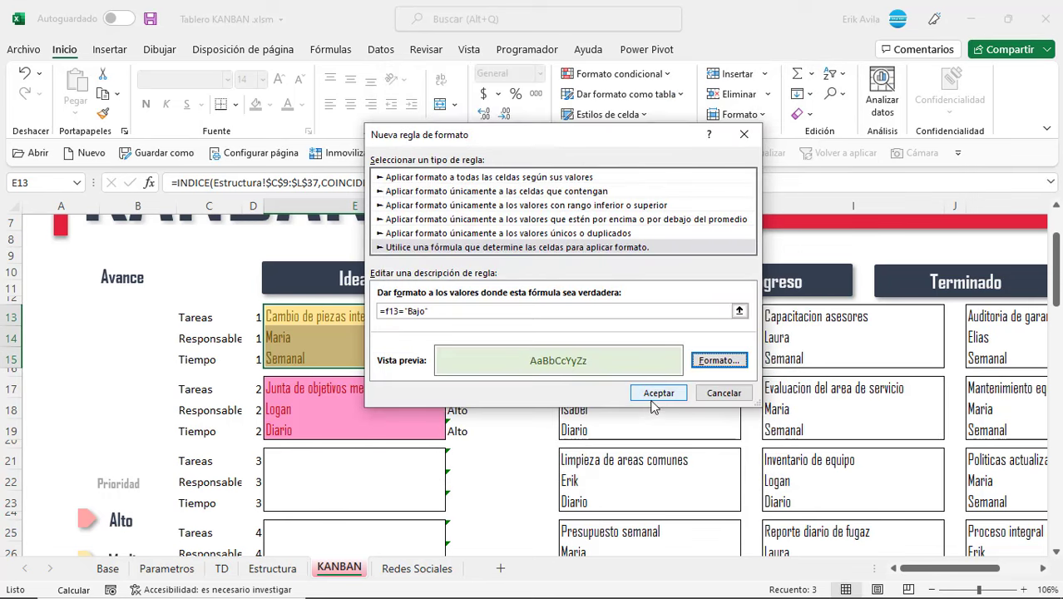
pyautogui.click(658, 393)
pyautogui.click(487, 337)
# Step: Copy the first Idea card E13:E15 and paste only its formatting onto the four cards below it, down to E31
pyautogui.moveTo(398, 316); pyautogui.dragTo(392, 355)
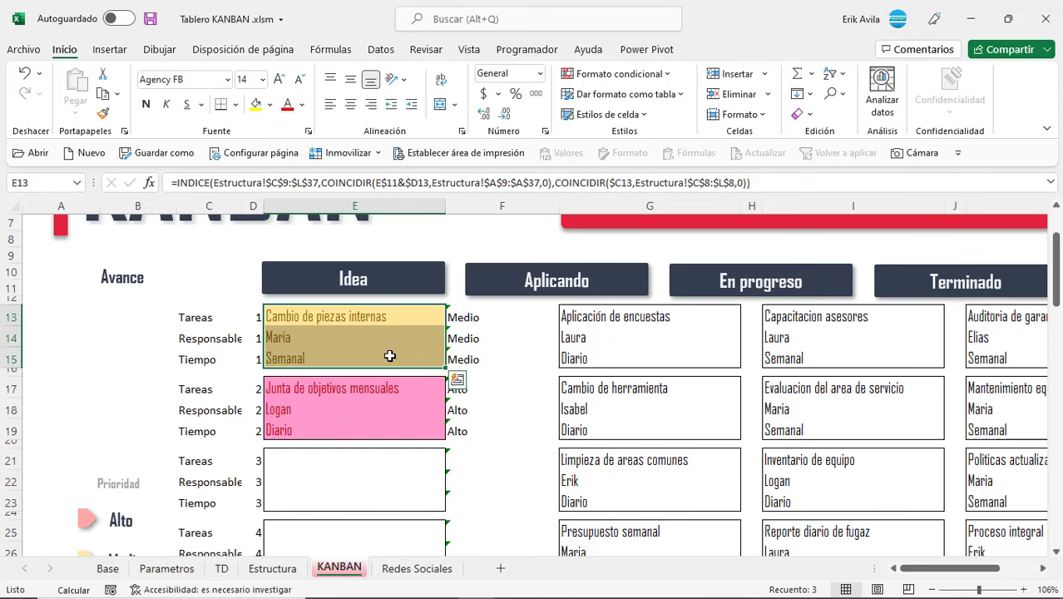
pyautogui.hotkey('ctrl', 'c')
pyautogui.scroll(-1, 388, 353)
pyautogui.click(387, 341)
pyautogui.moveTo(387, 341); pyautogui.dragTo(378, 491)
pyautogui.scroll(-1, 384, 384)
pyautogui.scroll(-1, 382, 404)
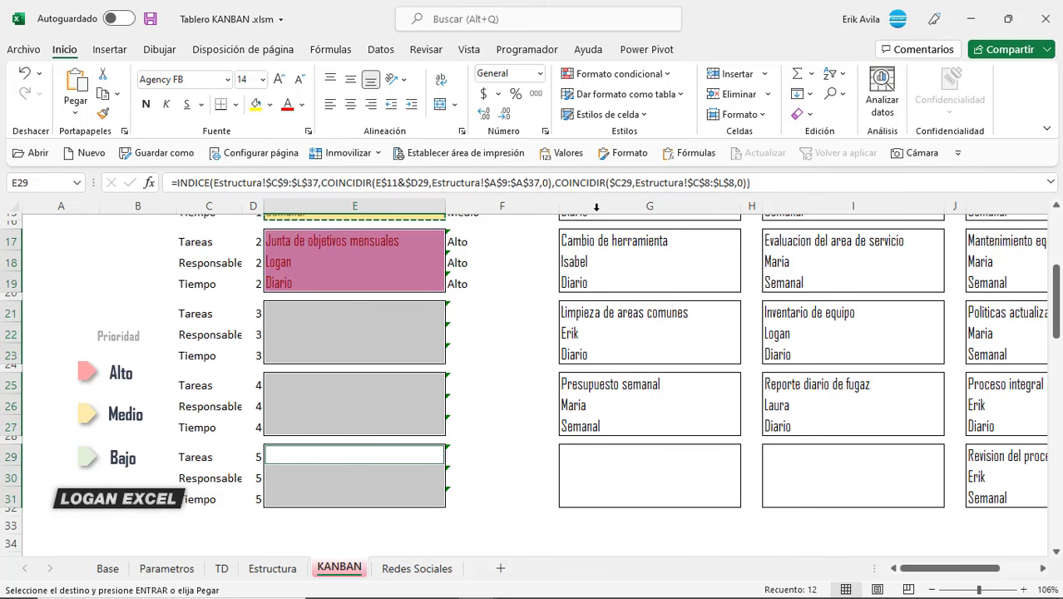
pyautogui.rightClick(429, 301)
pyautogui.click(529, 218)
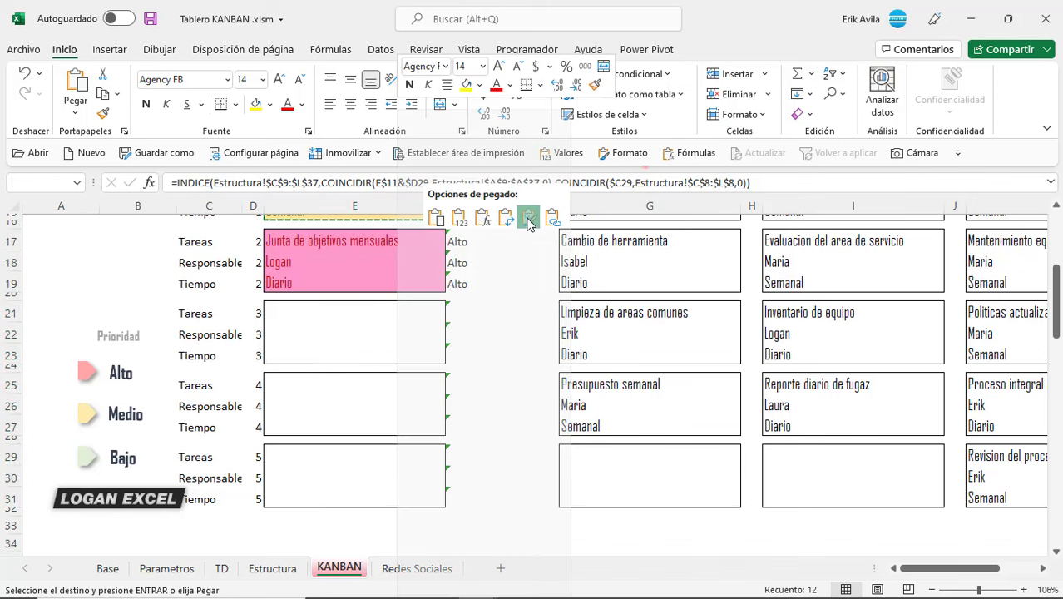
pyautogui.click(529, 218)
# Step: Copy the whole Idea card column E13:E31 and paste only its formatting onto the Aplicando cards starting at G13
pyautogui.scroll(1, 386, 329)
pyautogui.hotkey('ctrl', 'c')
pyautogui.scroll(-1, 386, 329)
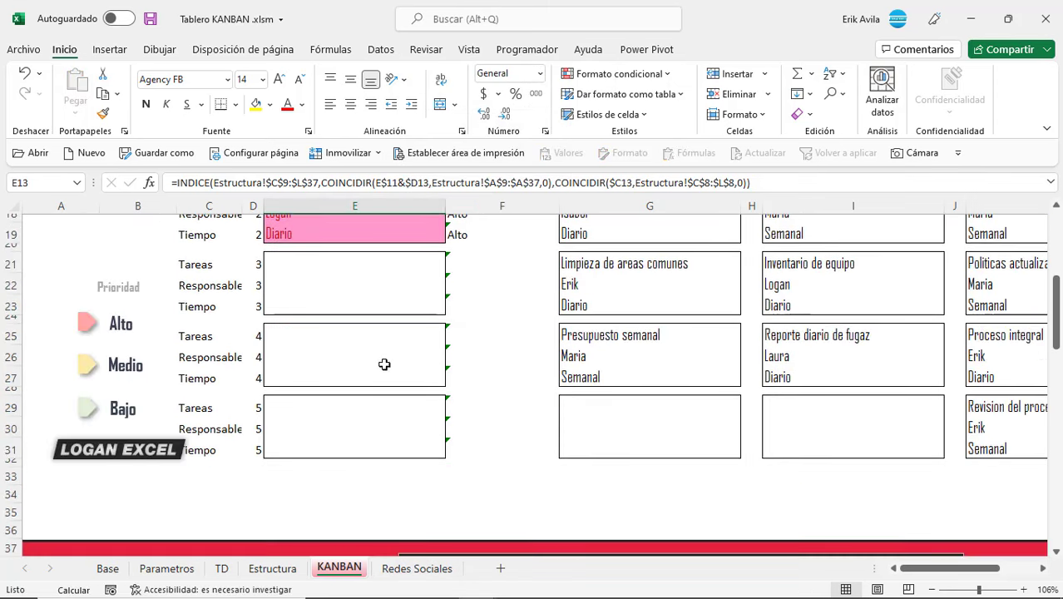
pyautogui.scroll(2, 382, 446)
pyautogui.rightClick(601, 268)
pyautogui.click(731, 239)
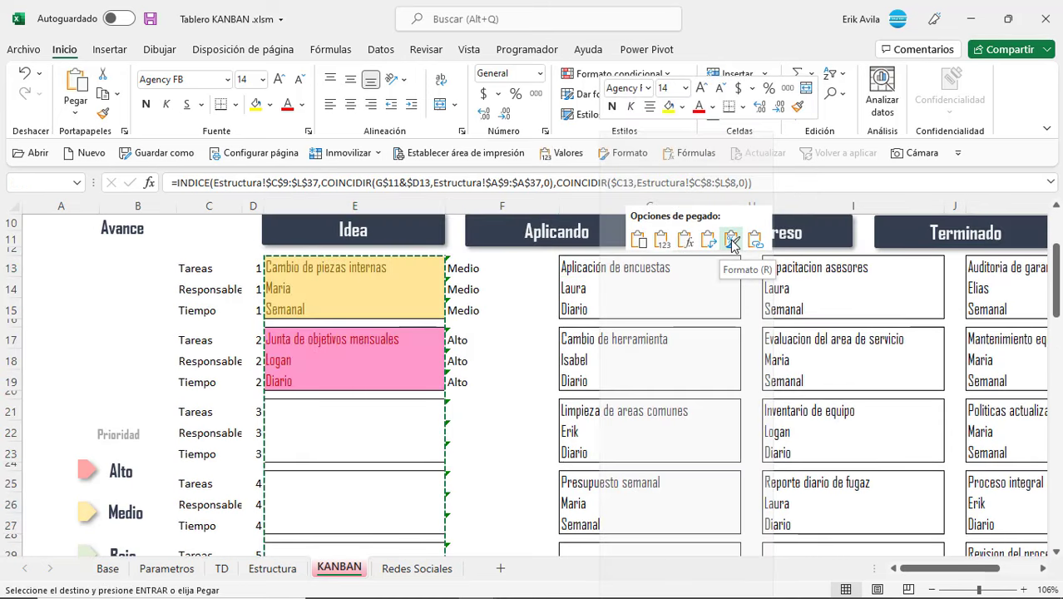
# Step: Paste the Idea column's formatting onto the En progreso cards from I13 and the Terminado cards from K13
pyautogui.click(798, 268)
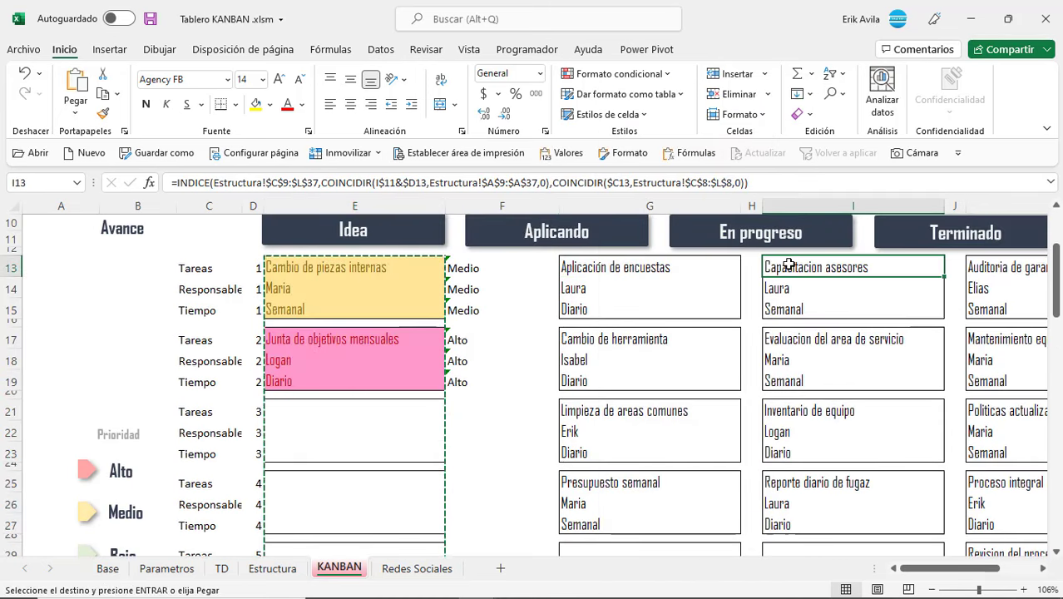
pyautogui.rightClick(798, 268)
pyautogui.click(921, 243)
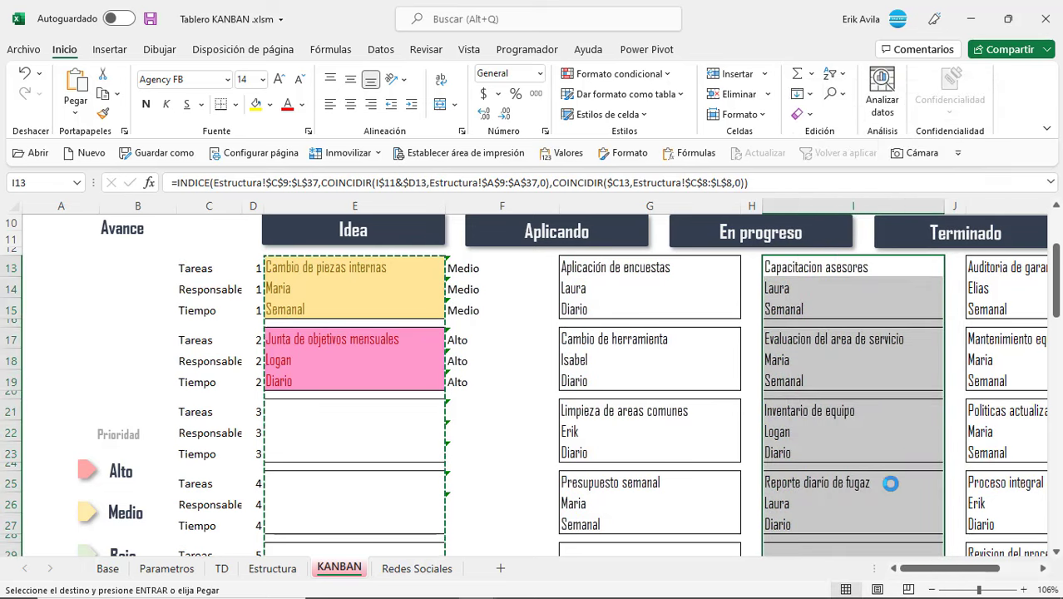
pyautogui.hscroll(3, 832, 333)
pyautogui.click(661, 267)
pyautogui.rightClick(661, 267)
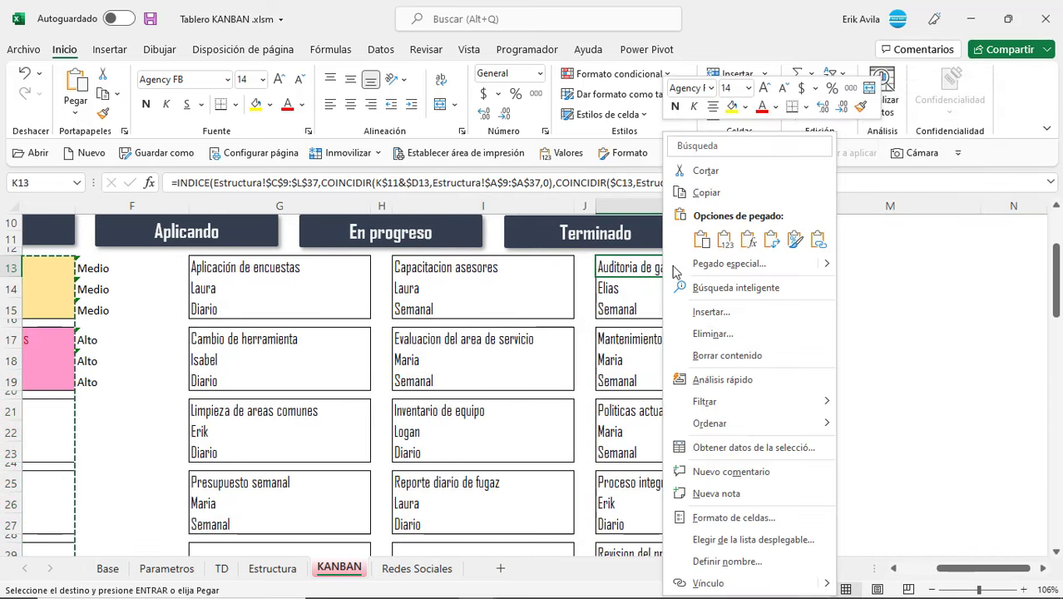
pyautogui.click(782, 241)
pyautogui.hscroll(-3, 499, 332)
pyautogui.click(499, 339)
pyautogui.scroll(1, 497, 306)
pyautogui.scroll(1, 496, 306)
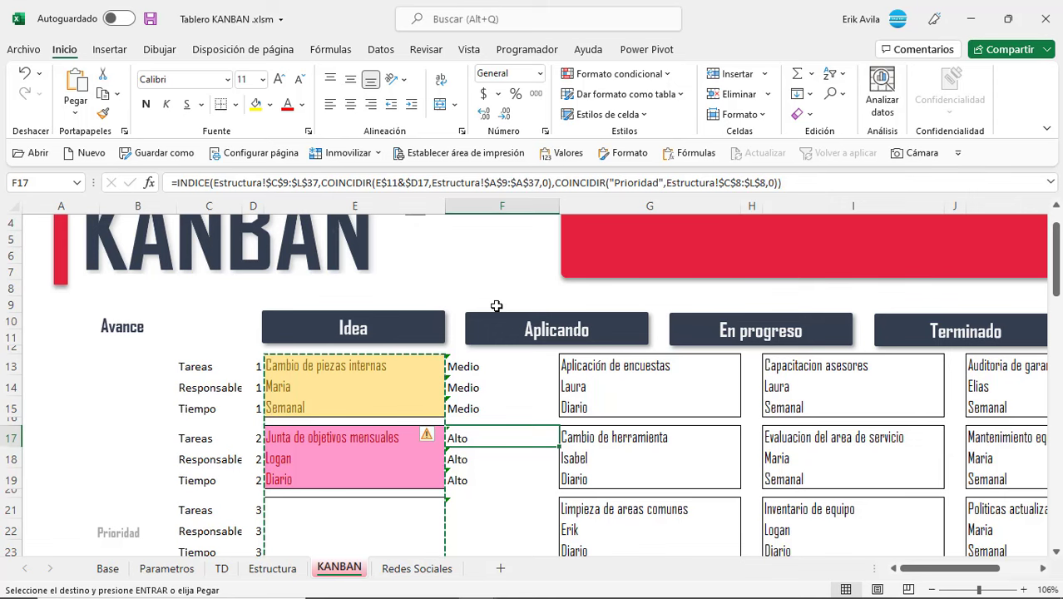
pyautogui.click(568, 387)
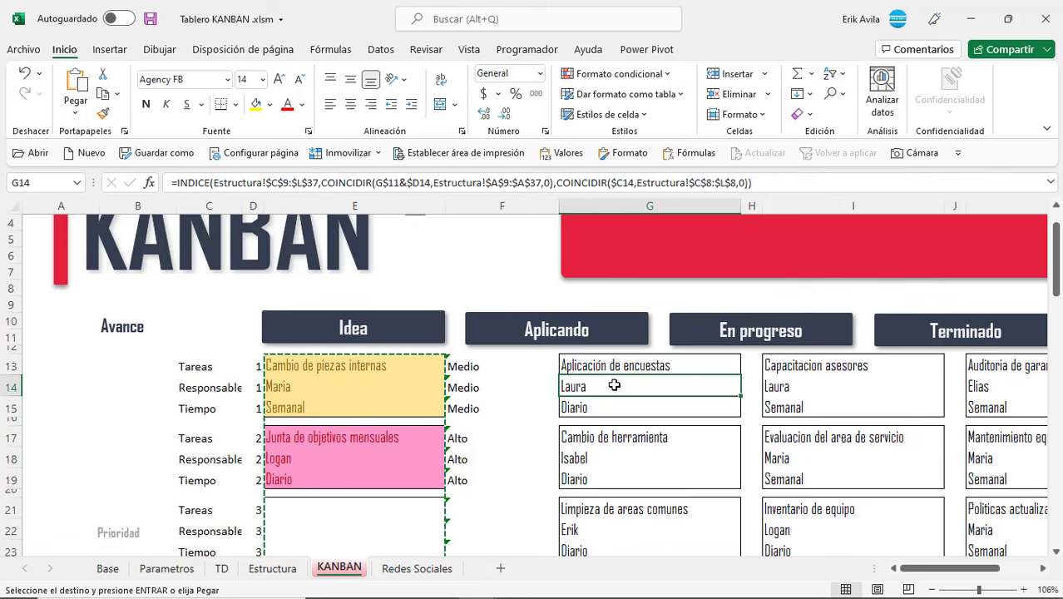
pyautogui.moveTo(758, 360); pyautogui.dragTo(751, 447)
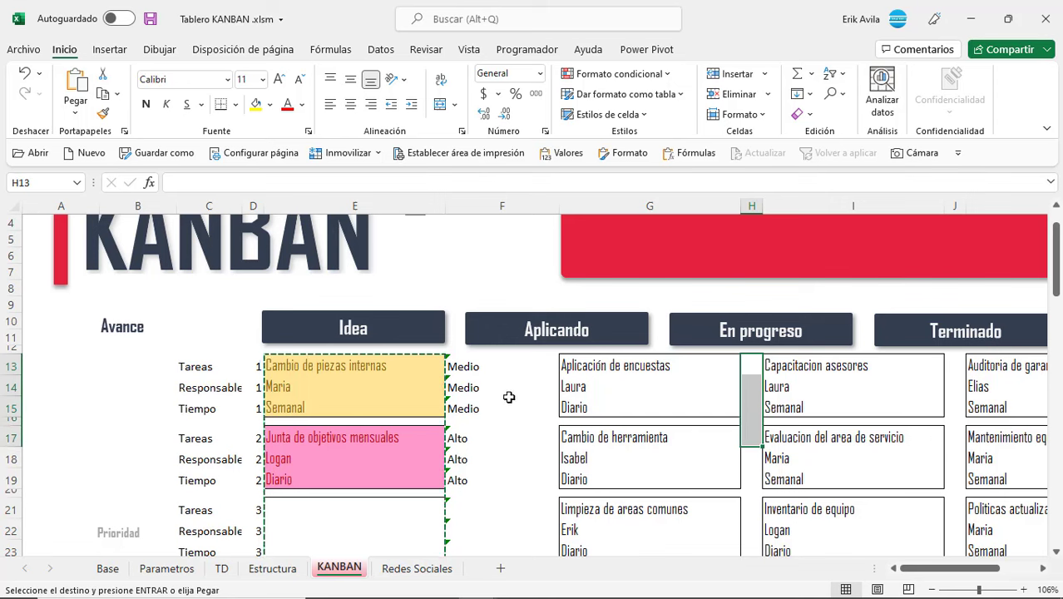
# Step: Copy the priority helper formulas F13:F31 and paste them as formulas only into column H starting at H13
pyautogui.click(466, 371)
pyautogui.click(461, 405)
pyautogui.click(461, 369)
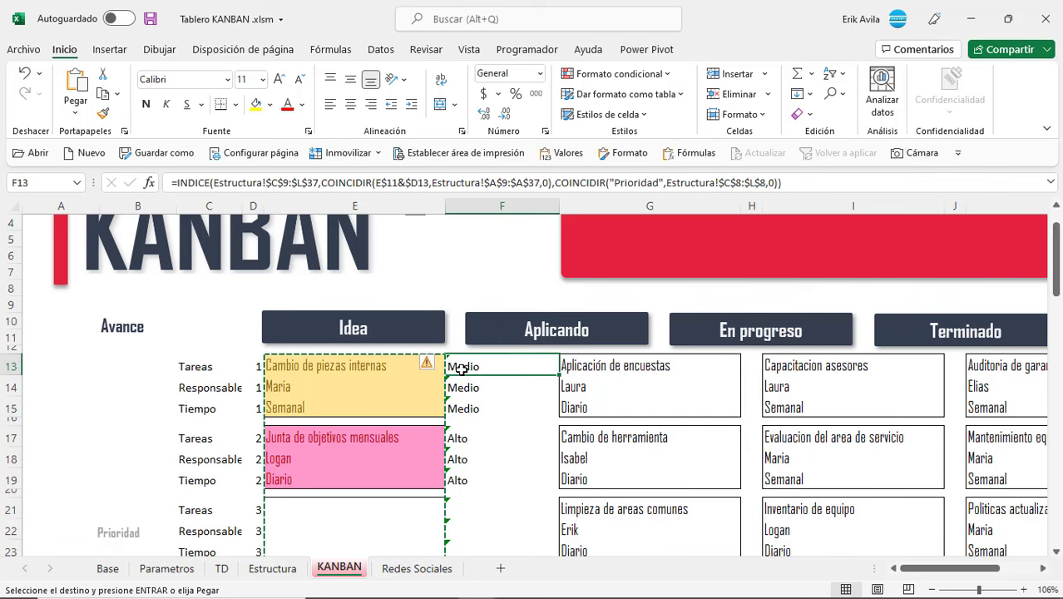
pyautogui.scroll(-6, 472, 393)
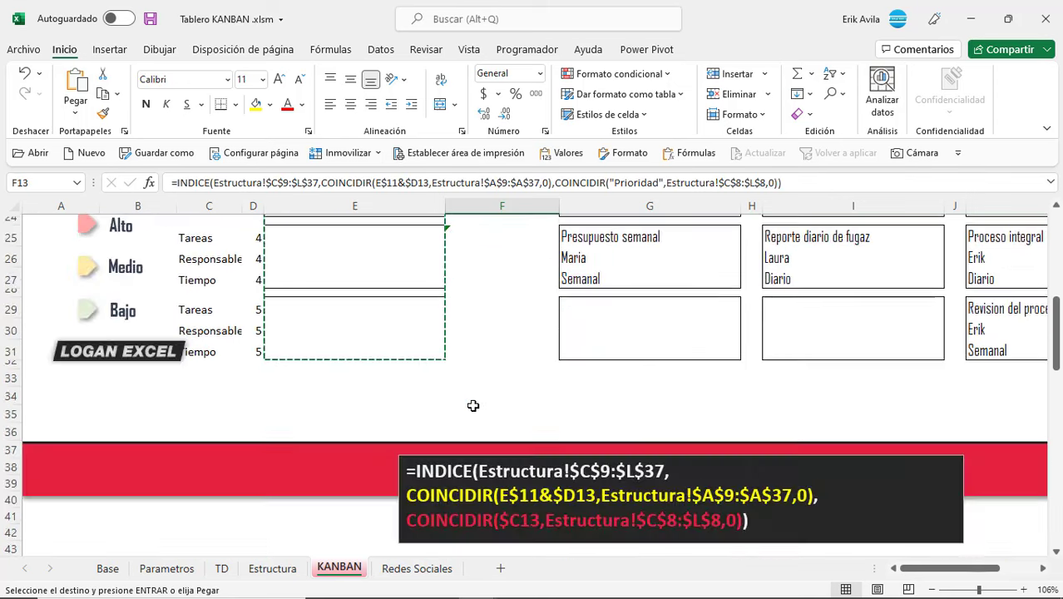
pyautogui.keyDown('shift'); pyautogui.click(465, 357); pyautogui.keyUp('shift')
pyautogui.scroll(5, 466, 356)
pyautogui.hotkey('ctrl', 'c')
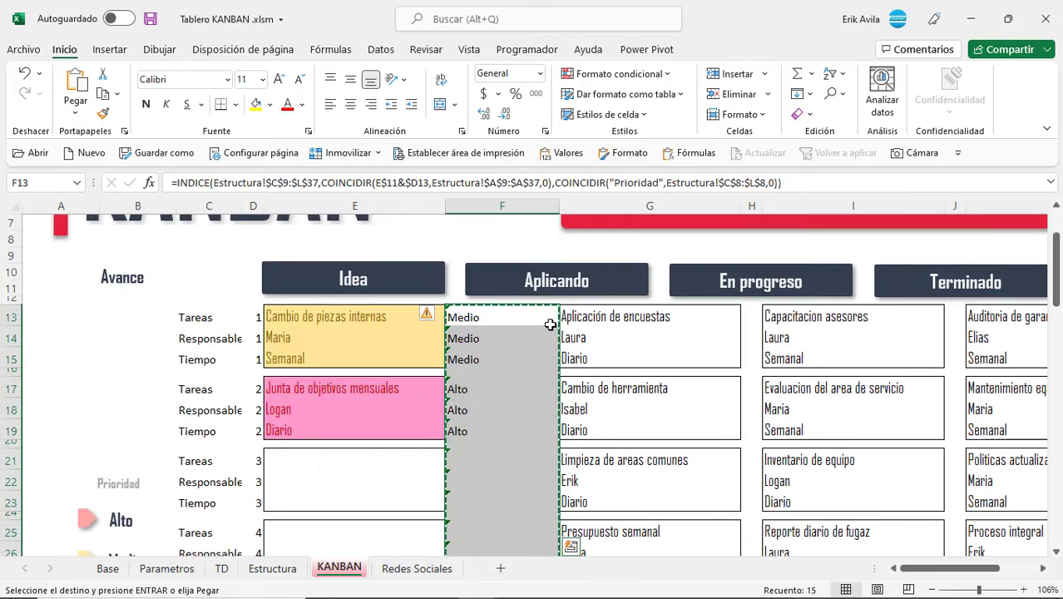
pyautogui.click(748, 313)
pyautogui.rightClick(744, 314)
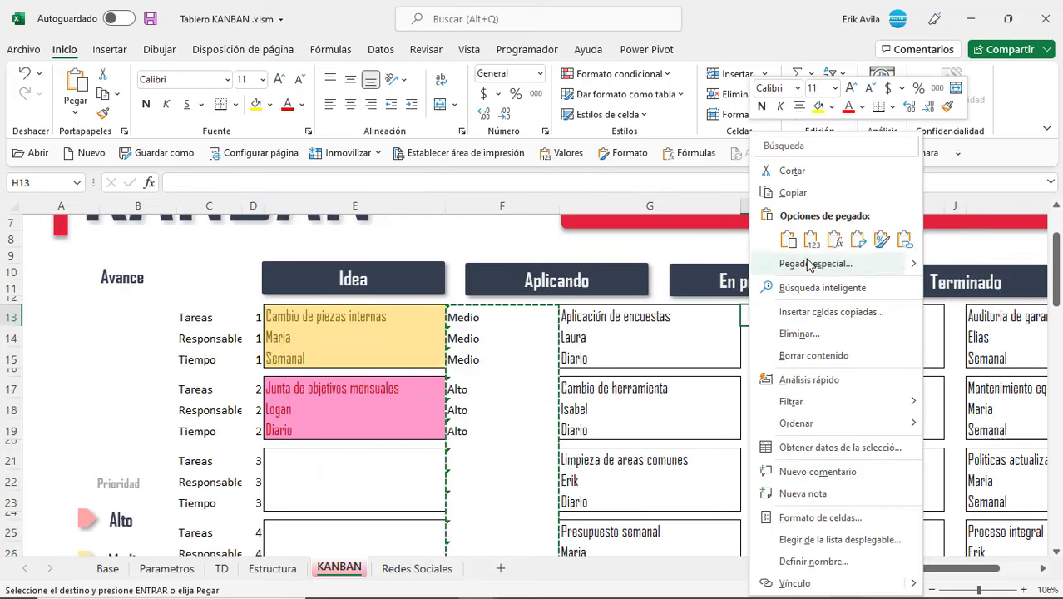
pyautogui.click(834, 239)
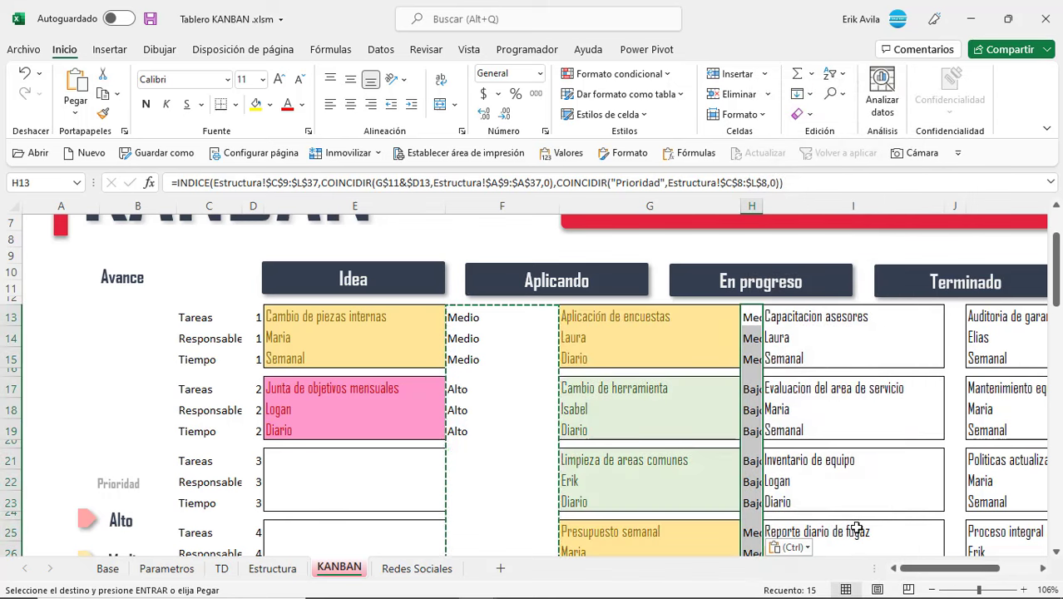
# Step: Paste the same priority formulas, formulas only, into helper columns J and L starting at J13 and L13
pyautogui.moveTo(941, 572); pyautogui.dragTo(966, 572)
pyautogui.rightClick(703, 315)
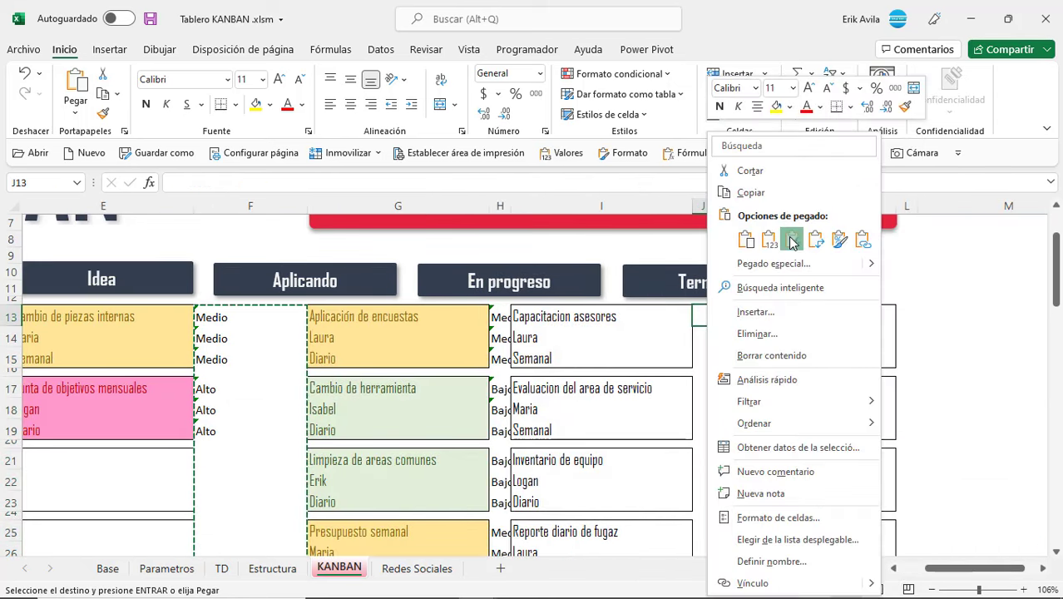
pyautogui.click(791, 239)
pyautogui.click(908, 316)
pyautogui.rightClick(908, 316)
pyautogui.click(830, 239)
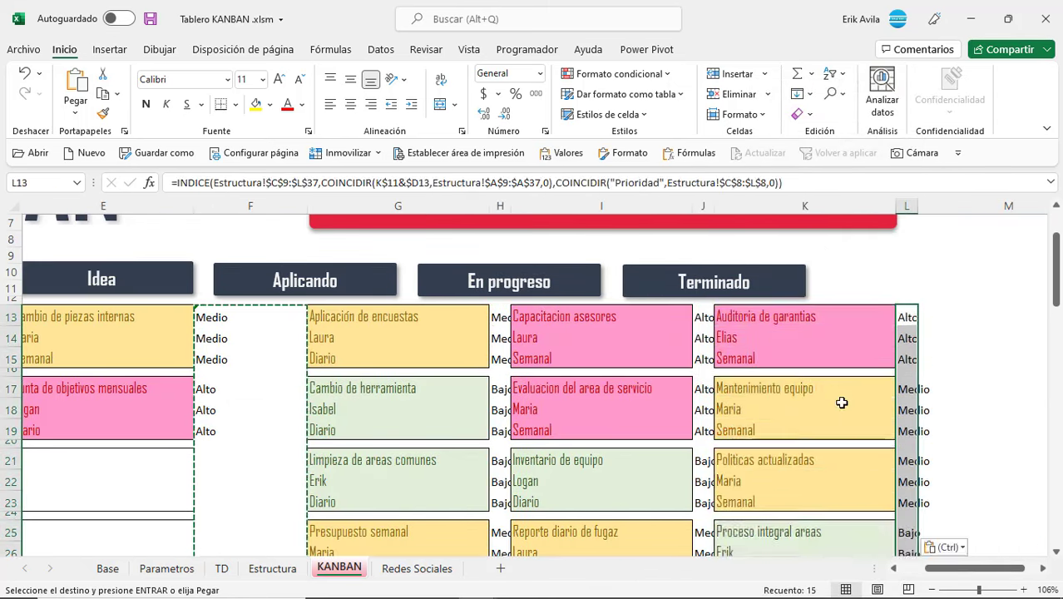
# Step: View the board with the ribbon and headings hidden, and narrow helper column F to match the other priority columns
pyautogui.scroll(2, 956, 416)
pyautogui.moveTo(998, 572); pyautogui.dragTo(973, 572)
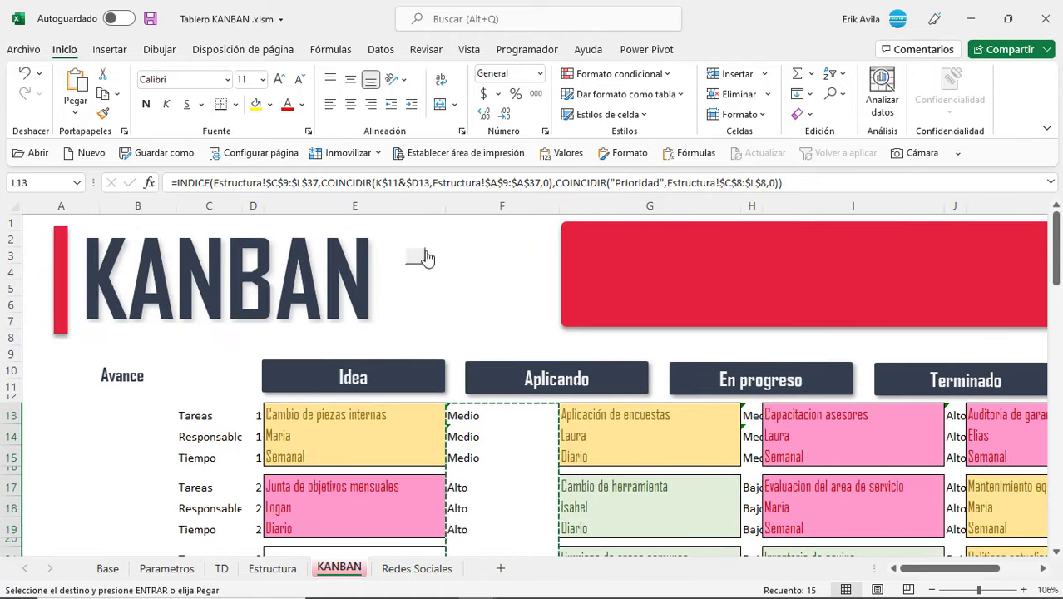
pyautogui.press('Escape')
pyautogui.hotkey('ctrl', 'shift', 'F1')
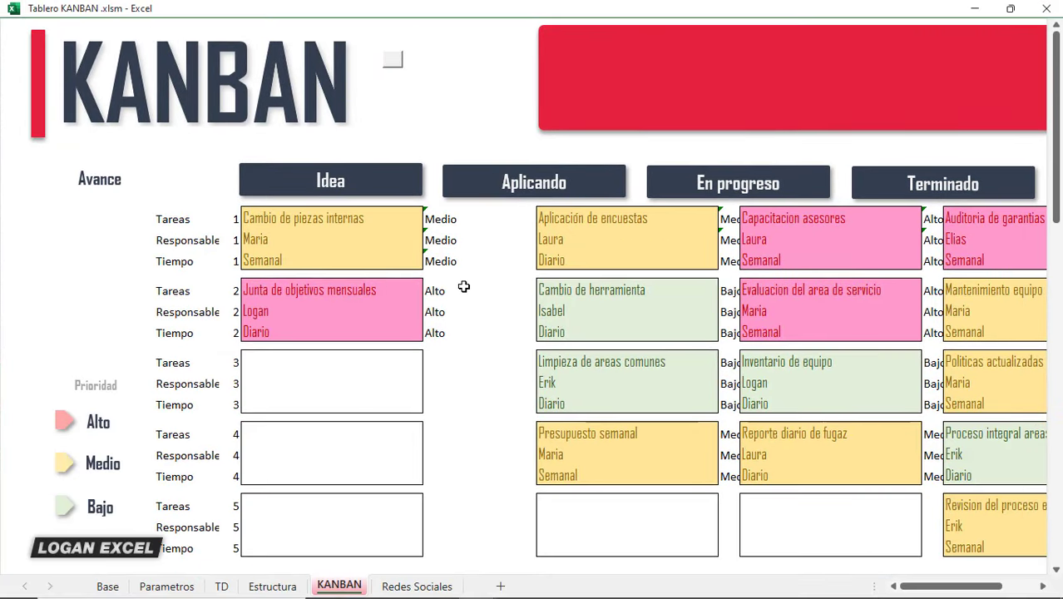
pyautogui.click(464, 285)
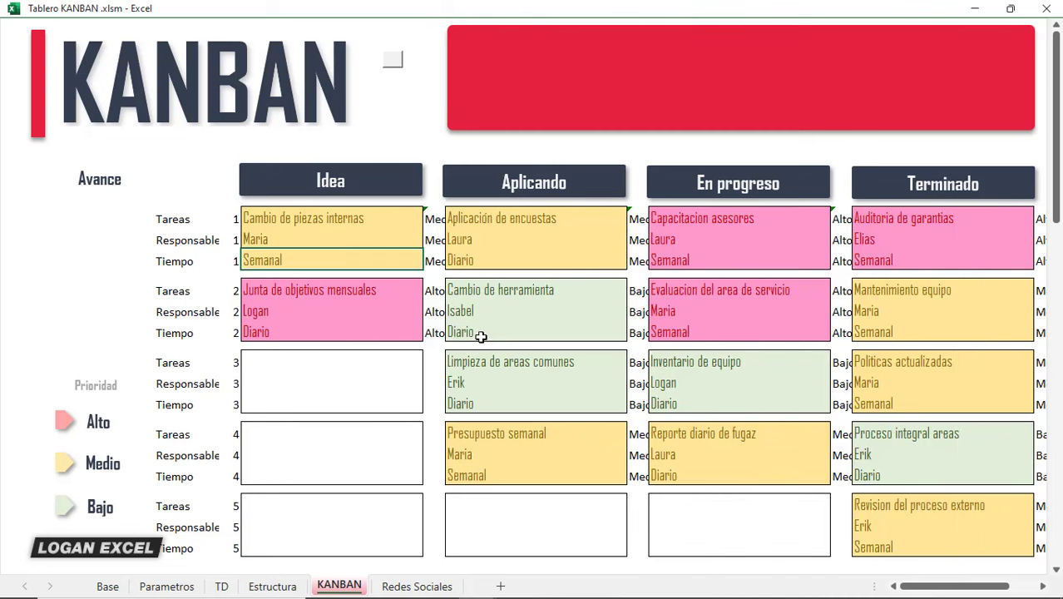
pyautogui.click(481, 336)
pyautogui.click(364, 222)
pyautogui.click(453, 363)
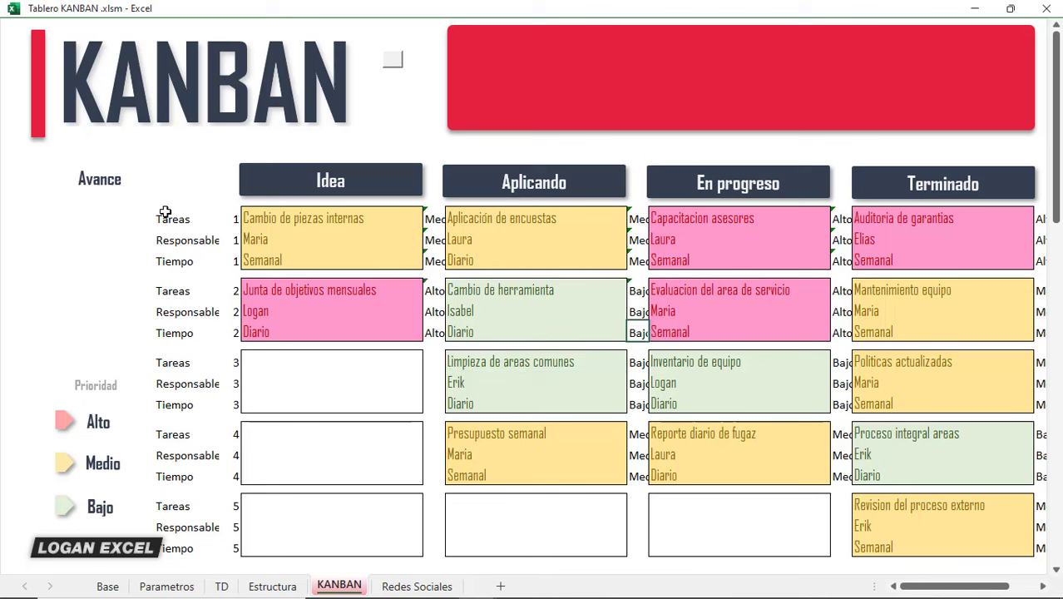
# Step: Set the font color of the helper labels and numbers in C13:D31 to white
pyautogui.moveTo(169, 223)
pyautogui.mouseDown()
pyautogui.moveTo(333, 509)
pyautogui.moveTo(208, 532)
pyautogui.moveTo(212, 548)
pyautogui.mouseUp()
pyautogui.click(395, 63)
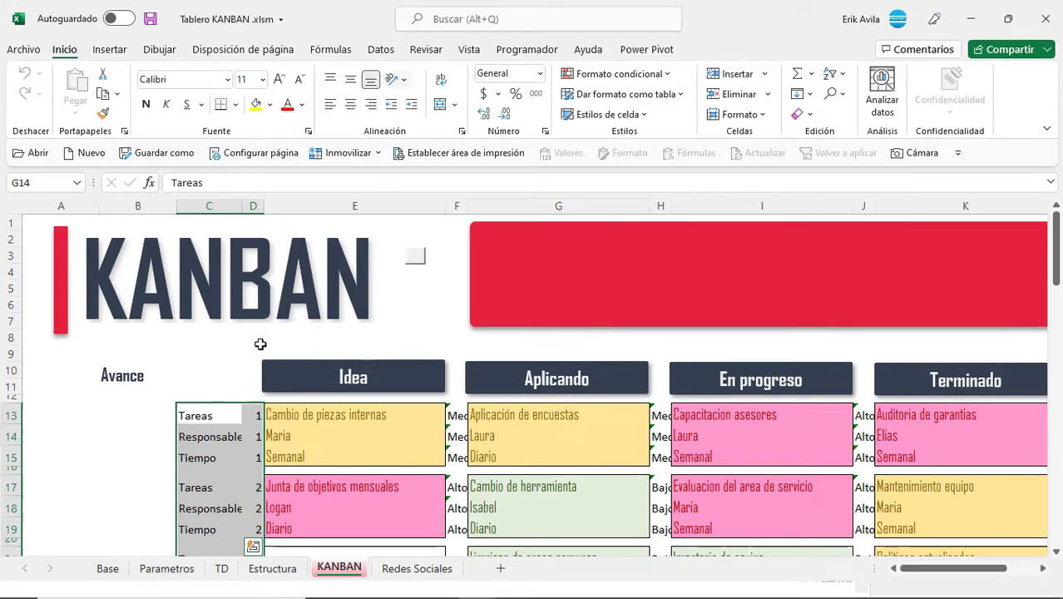
pyautogui.scroll(-1, 261, 349)
pyautogui.scroll(-1, 261, 261)
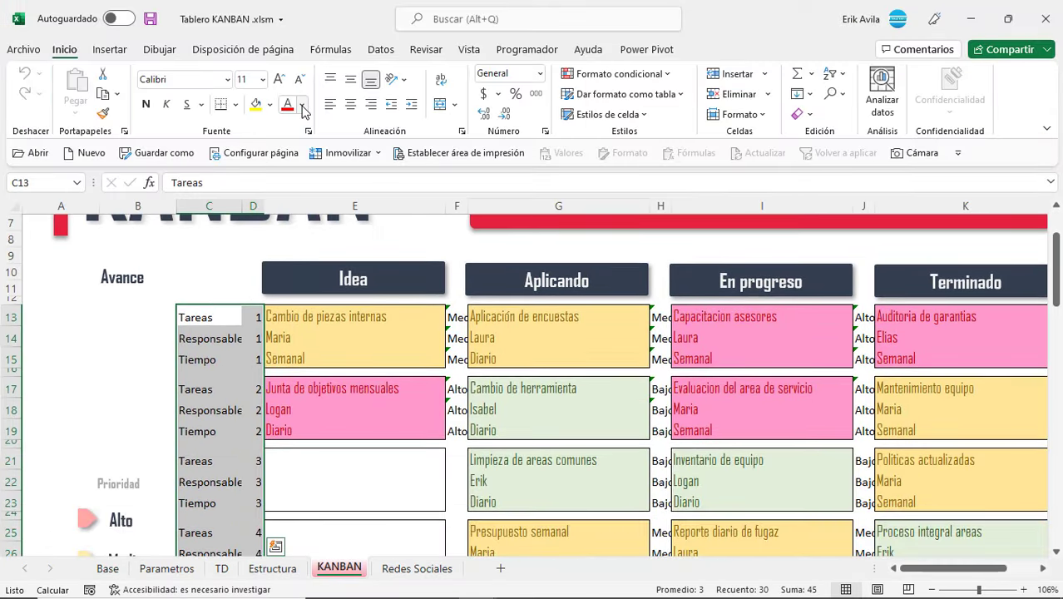
pyautogui.click(301, 105)
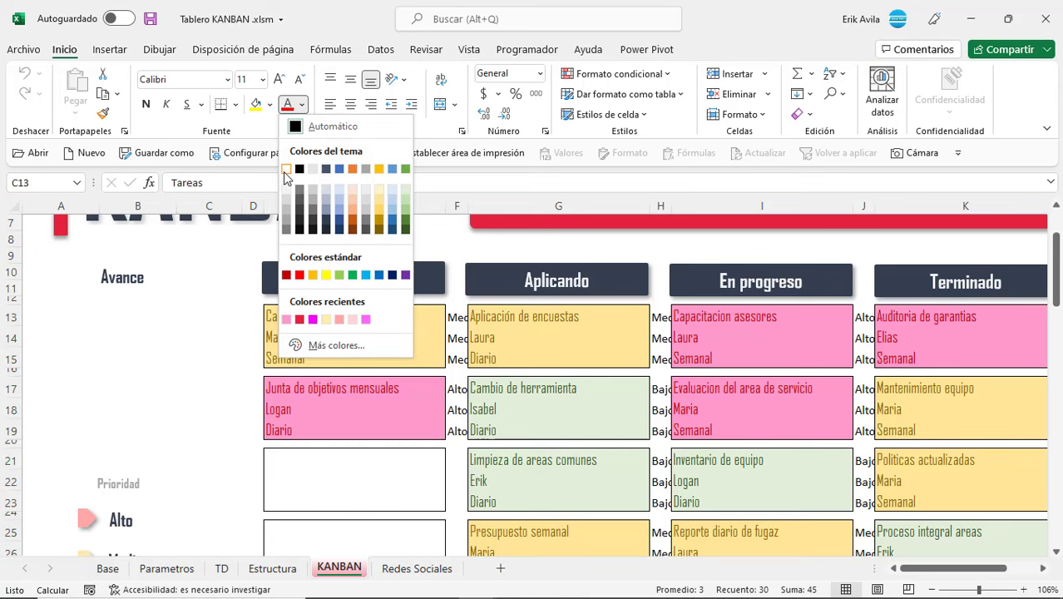
pyautogui.click(286, 169)
# Step: Apply the white font color to the priority helper formulas in F13:F31 and H13:H31
pyautogui.click(456, 317)
pyautogui.scroll(-3, 463, 369)
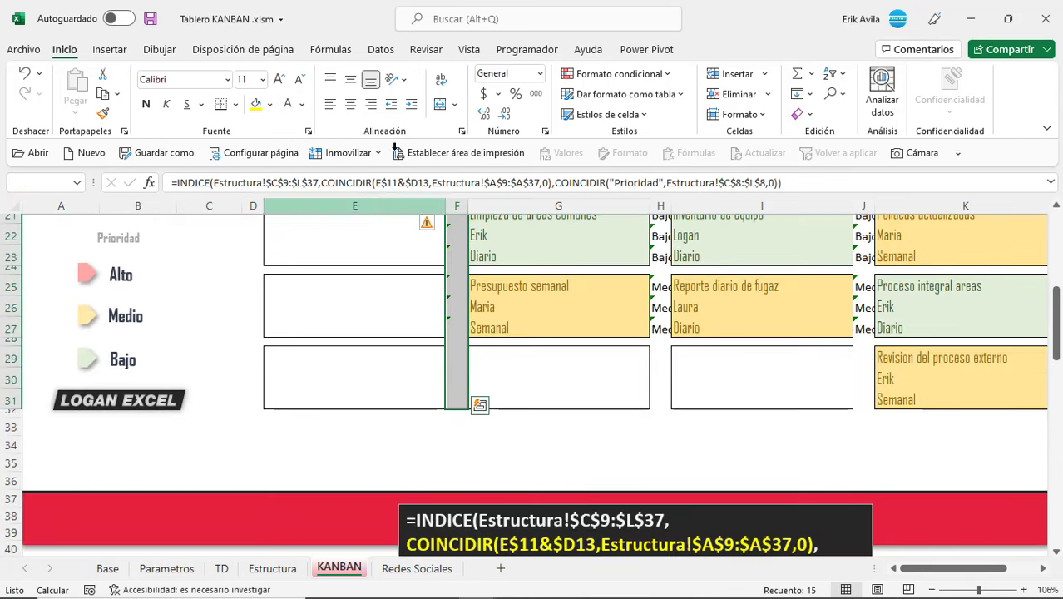
pyautogui.scroll(6, 582, 374)
pyautogui.click(657, 376)
pyautogui.scroll(-5, 668, 416)
pyautogui.keyDown('shift'); pyautogui.click(662, 492); pyautogui.keyUp('shift')
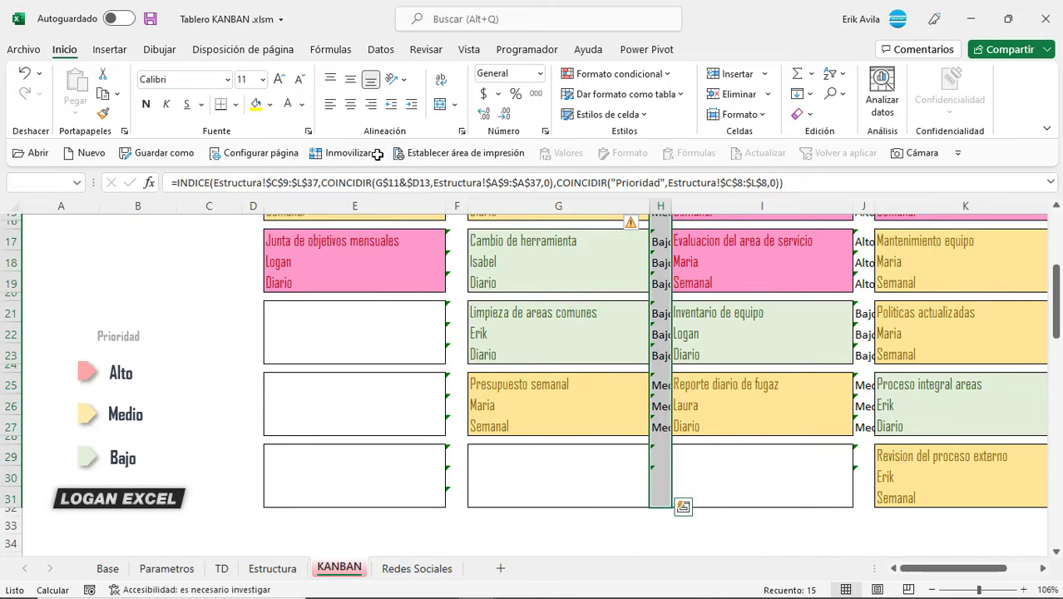
pyautogui.click(288, 105)
# Step: Apply the white font color to the priority helper formulas in J13:J31 and L13:L31
pyautogui.scroll(4, 877, 492)
pyautogui.click(863, 383)
pyautogui.scroll(-4, 877, 443)
pyautogui.keyDown('shift'); pyautogui.click(862, 516); pyautogui.keyUp('shift')
pyautogui.click(288, 104)
pyautogui.scroll(4, 582, 374)
pyautogui.hscroll(2, 831, 374)
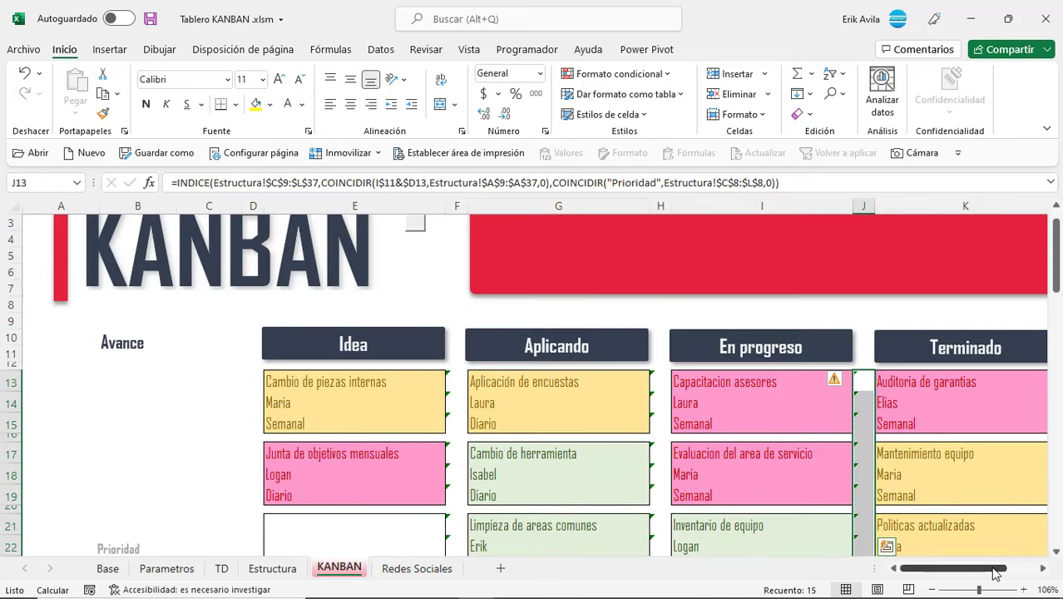
pyautogui.click(869, 380)
pyautogui.scroll(-4, 873, 440)
pyautogui.keyDown('shift'); pyautogui.click(873, 511); pyautogui.keyUp('shift')
pyautogui.click(288, 105)
# Step: Select F13:J31 and ignore the inconsistent formula errors in the helper columns
pyautogui.scroll(4, 582, 374)
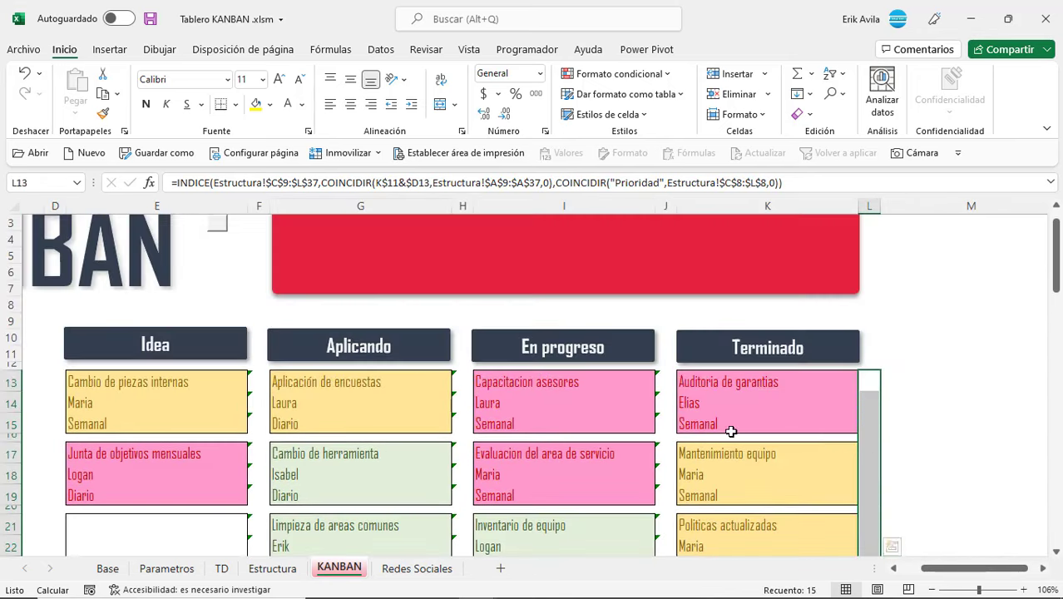
pyautogui.hscroll(-2, 582, 374)
pyautogui.click(456, 353)
pyautogui.click(455, 332)
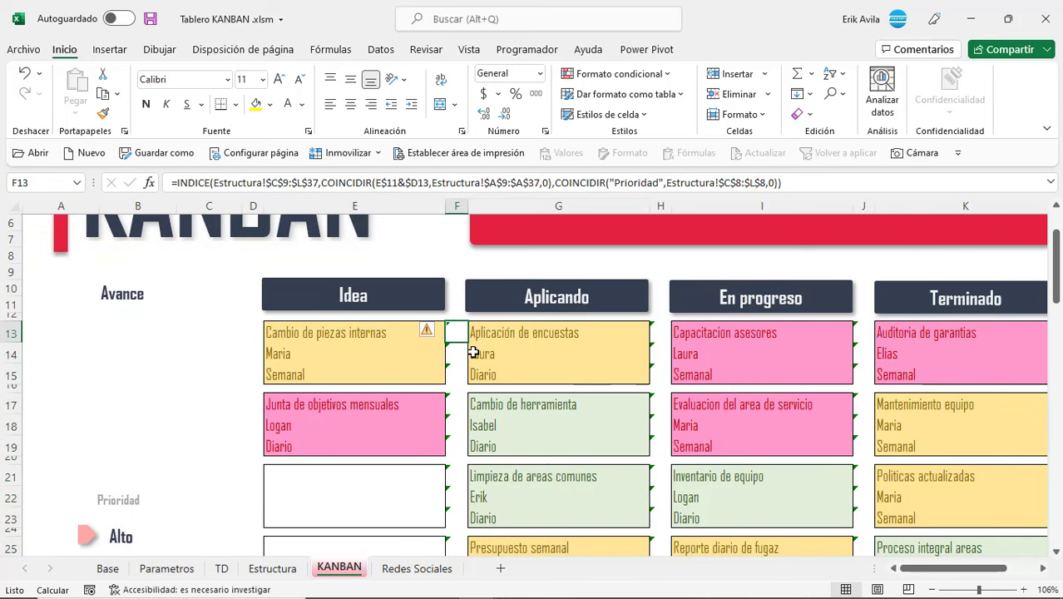
pyautogui.scroll(-3, 468, 363)
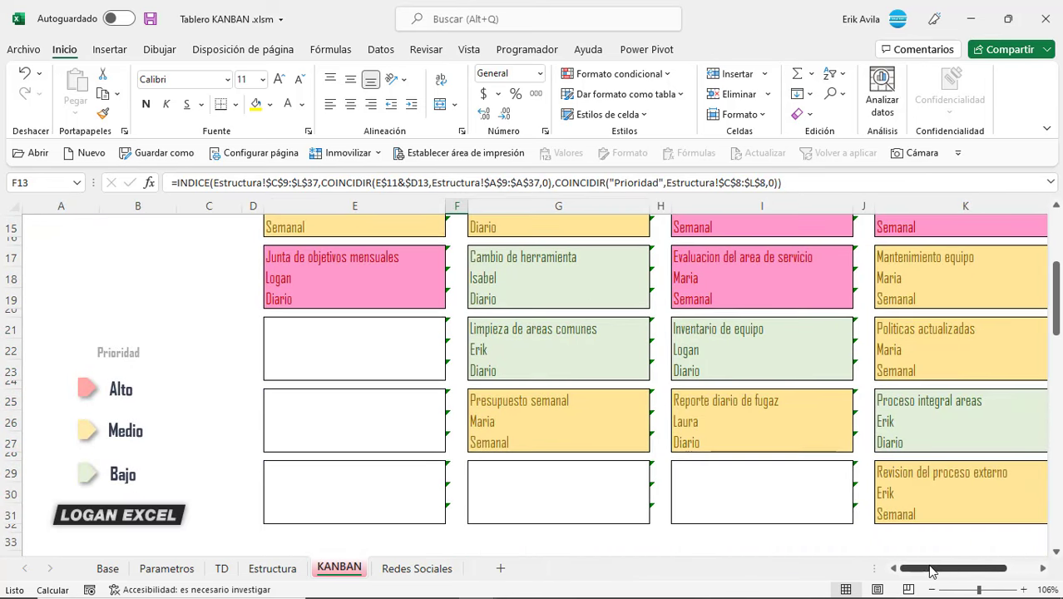
pyautogui.moveTo(928, 570); pyautogui.dragTo(949, 570)
pyautogui.keyDown('shift'); pyautogui.click(662, 514); pyautogui.keyUp('shift')
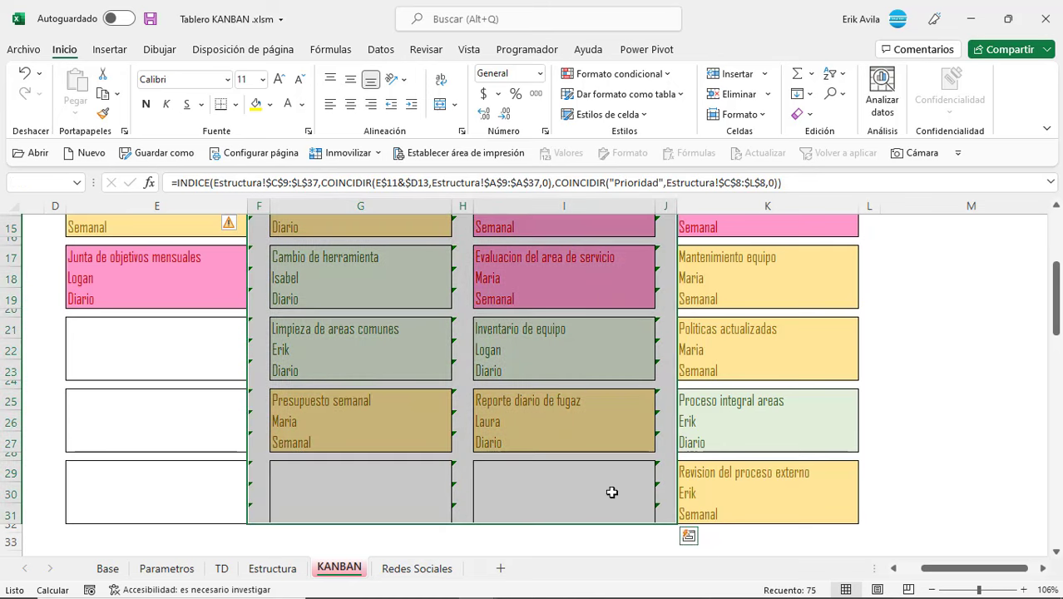
pyautogui.scroll(1, 318, 359)
pyautogui.click(232, 239)
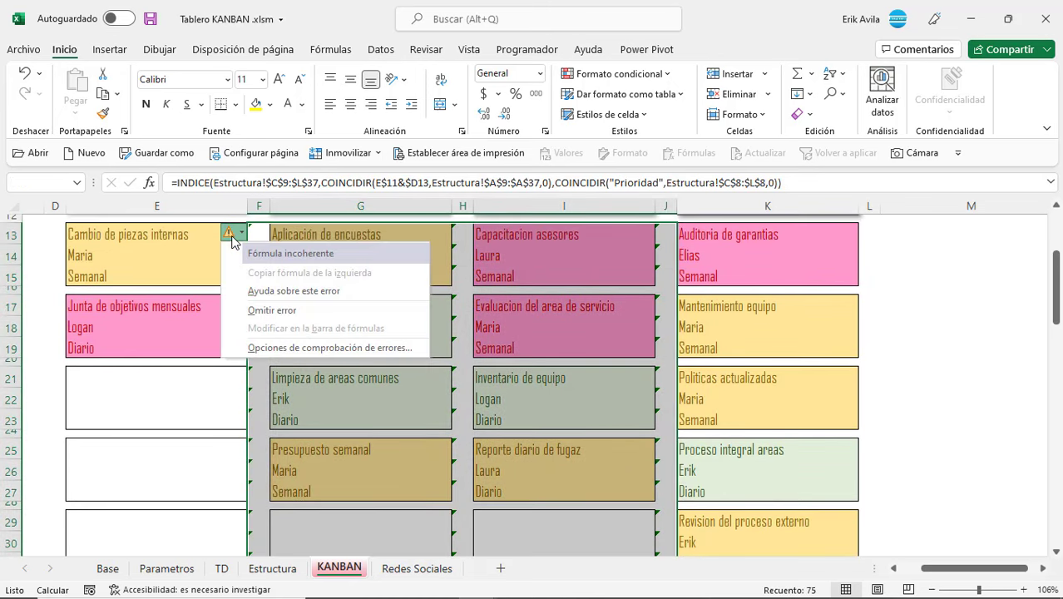
pyautogui.click(255, 311)
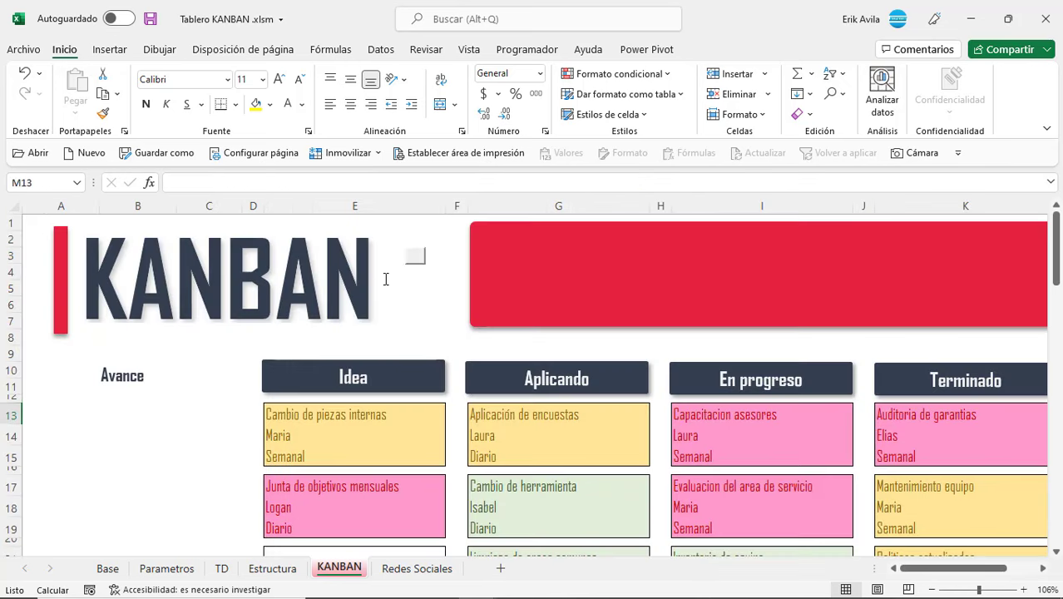
# Step: Review the cards on the board with the ribbon and headings hidden, and restore the ribbon
pyautogui.click(412, 258)
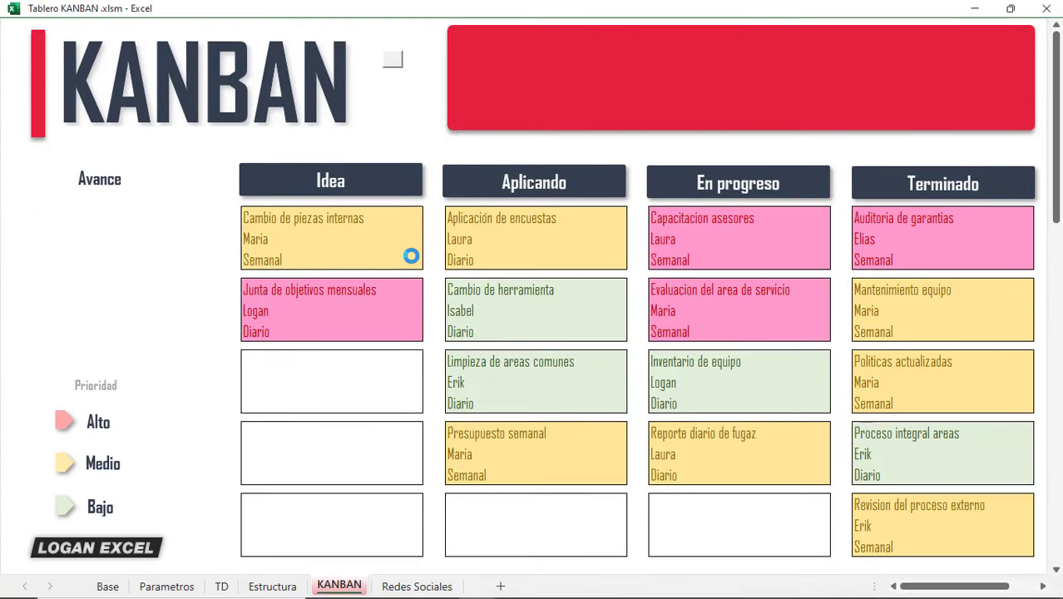
pyautogui.click(572, 304)
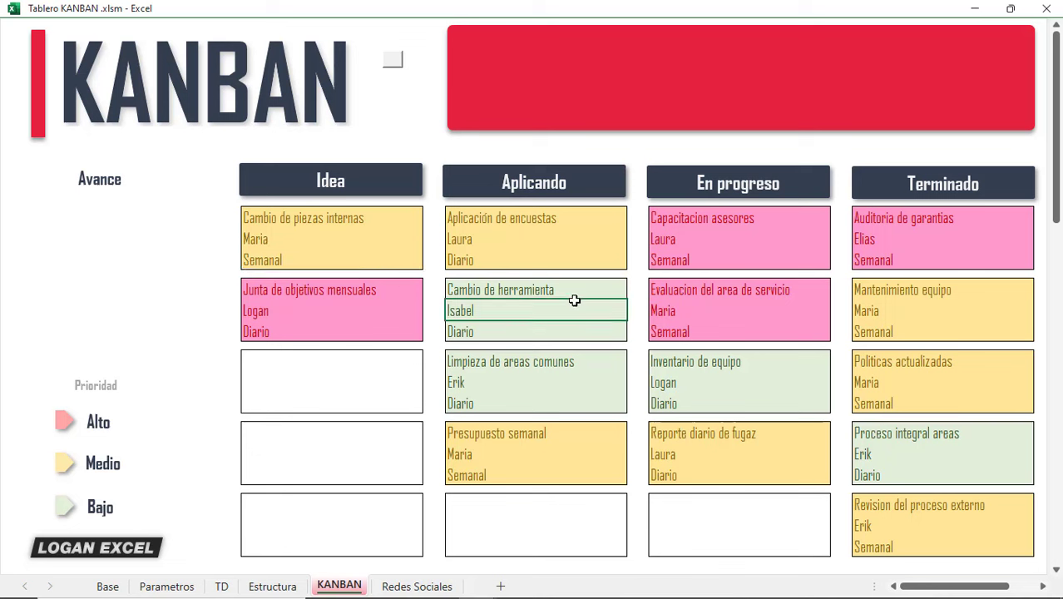
pyautogui.click(729, 384)
pyautogui.click(283, 212)
pyautogui.moveTo(384, 518); pyautogui.dragTo(914, 536)
pyautogui.click(392, 61)
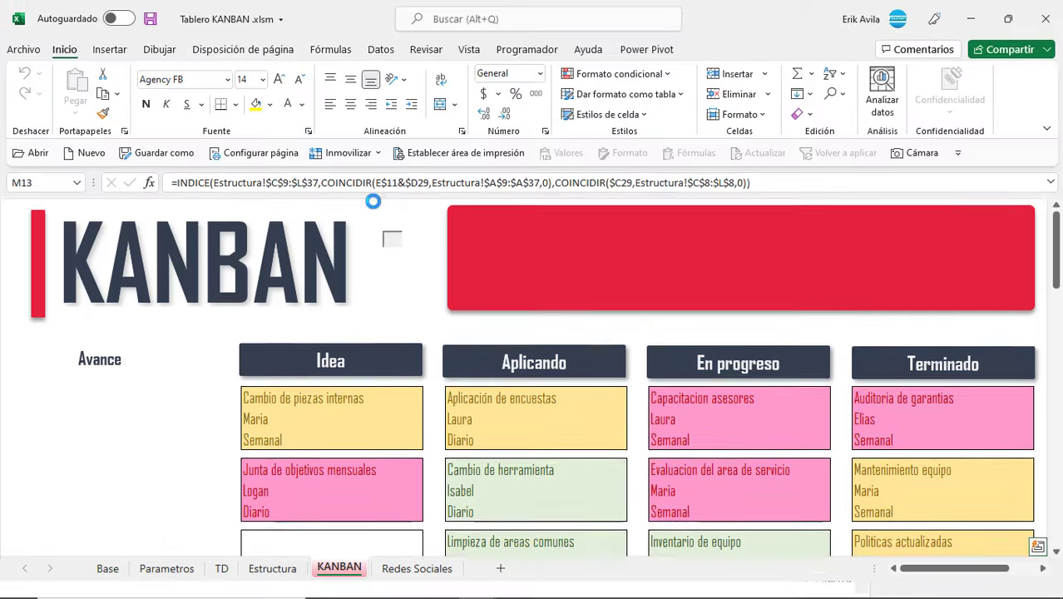
# Step: Remove all borders from the card area E13:K31
pyautogui.scroll(-3, 351, 301)
pyautogui.click(366, 276)
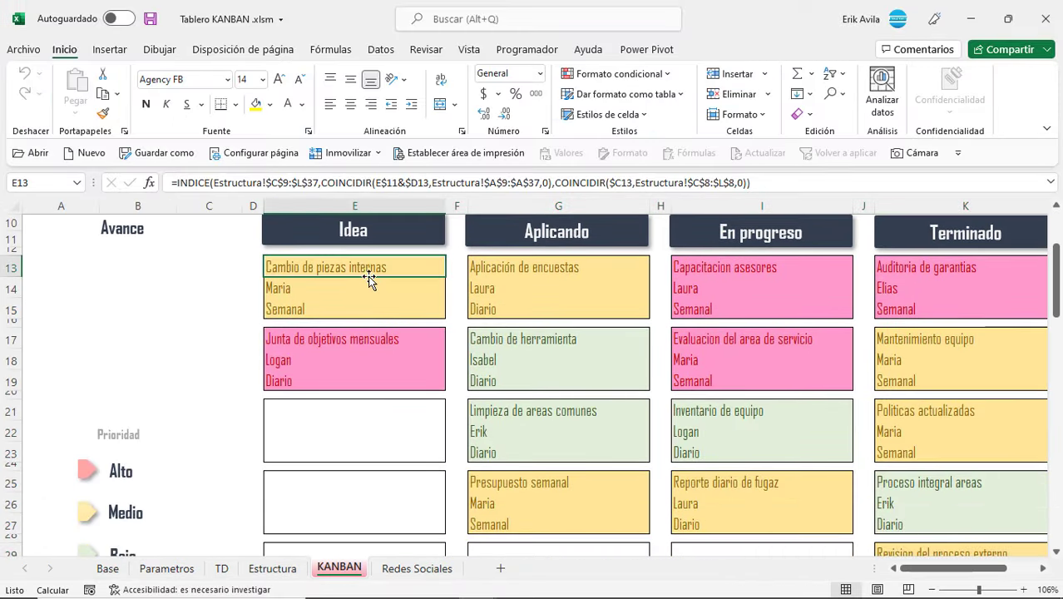
pyautogui.scroll(-2, 1010, 452)
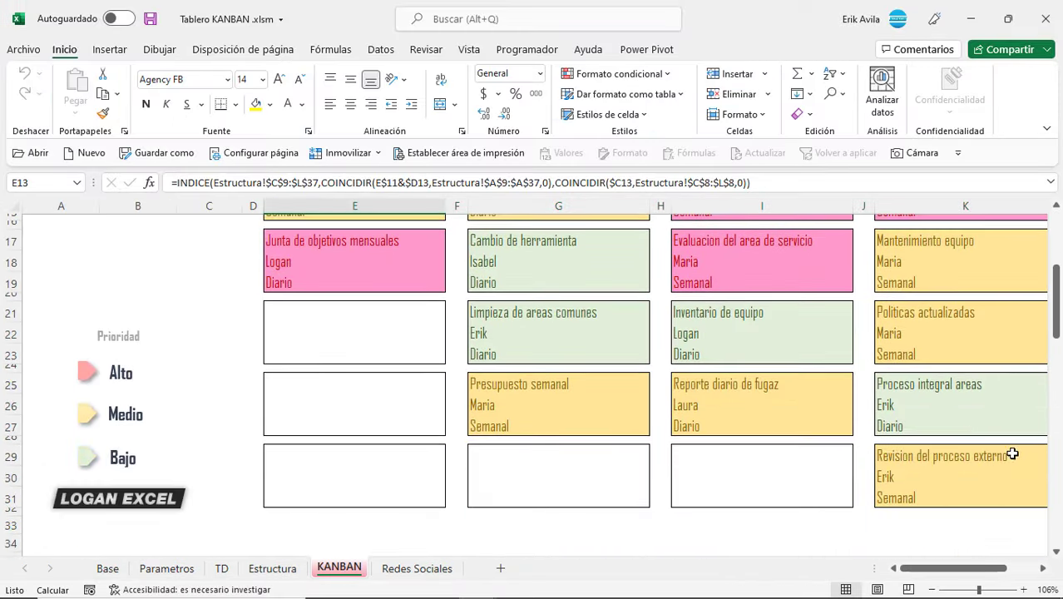
pyautogui.keyDown('shift'); pyautogui.click(957, 485); pyautogui.keyUp('shift')
pyautogui.keyDown('shift'); pyautogui.click(952, 494); pyautogui.keyUp('shift')
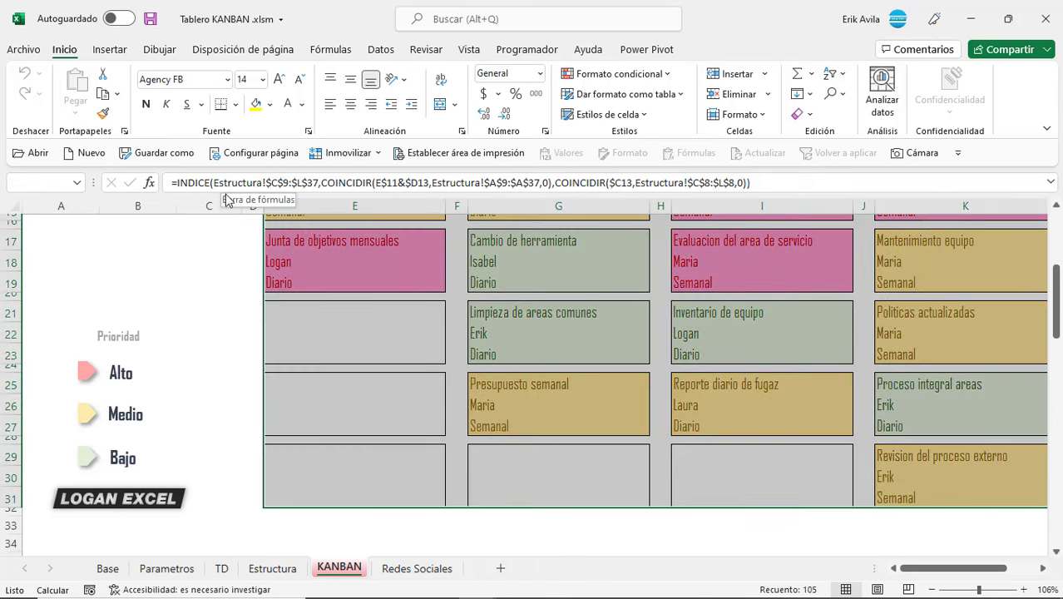
pyautogui.scroll(2, 339, 315)
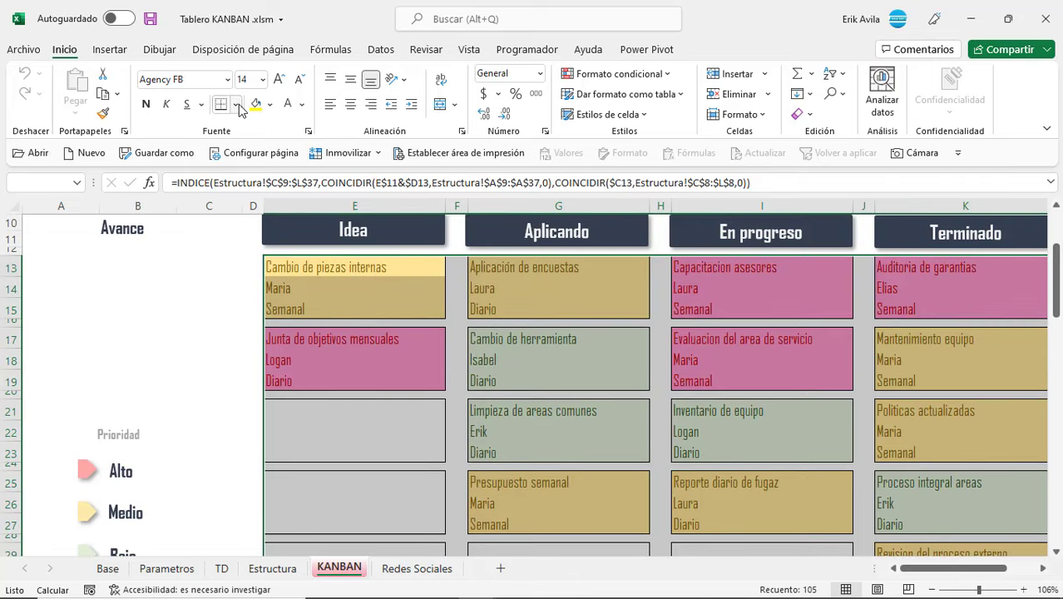
pyautogui.click(237, 103)
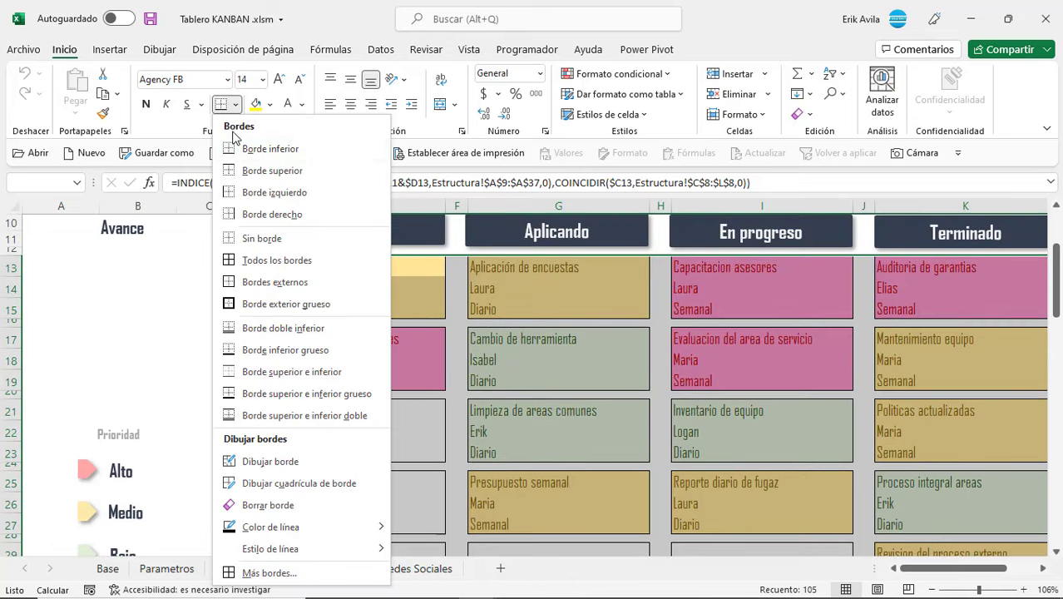
pyautogui.click(245, 241)
pyautogui.click(440, 331)
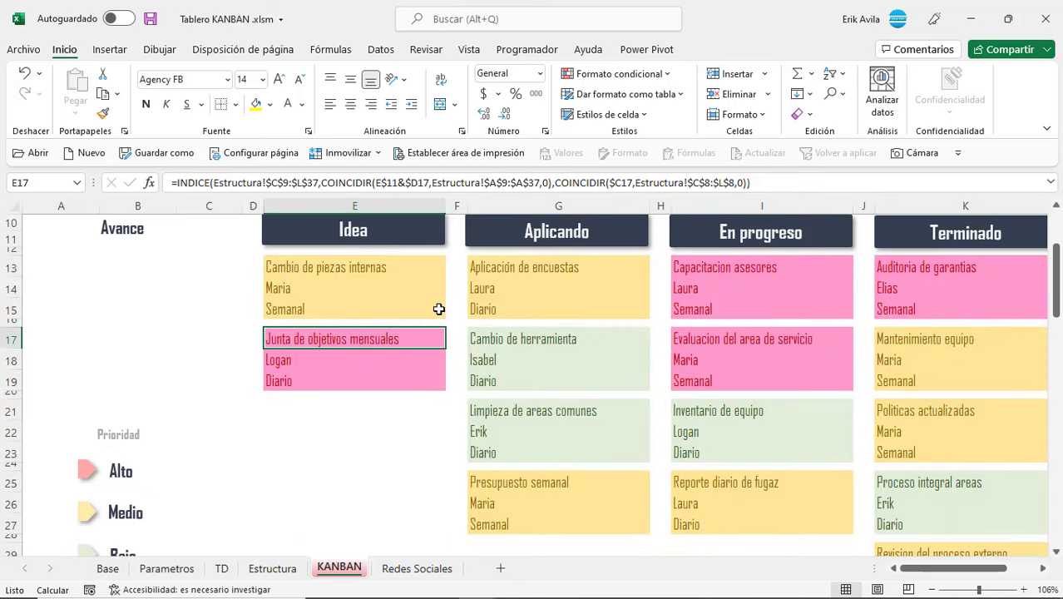
# Step: Check the borderless board in the view without ribbon and headings
pyautogui.scroll(2, 438, 274)
pyautogui.scroll(1, 437, 266)
pyautogui.click(415, 261)
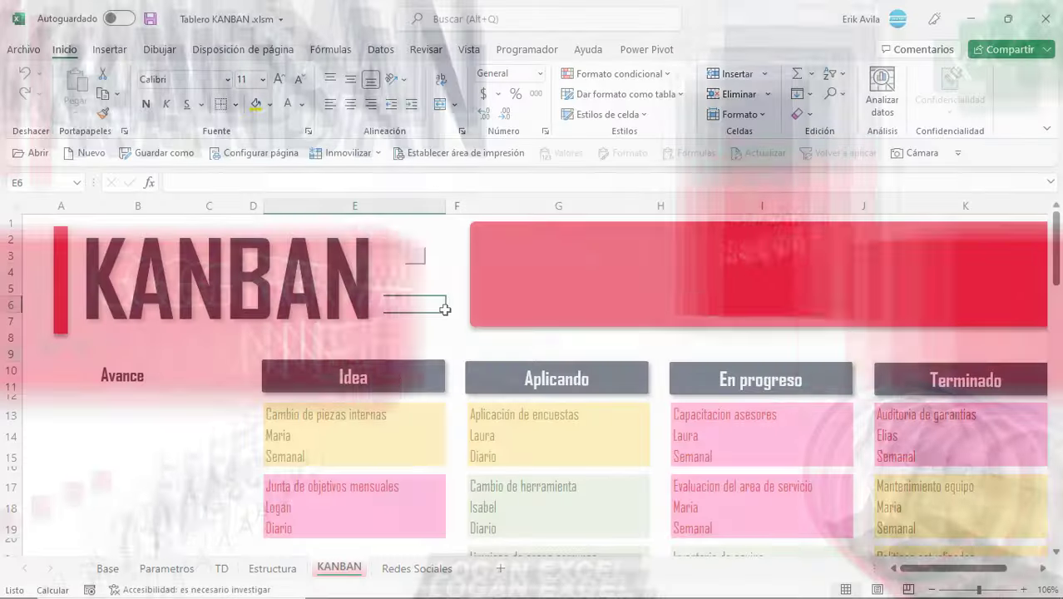
pyautogui.scroll(1, 549, 323)
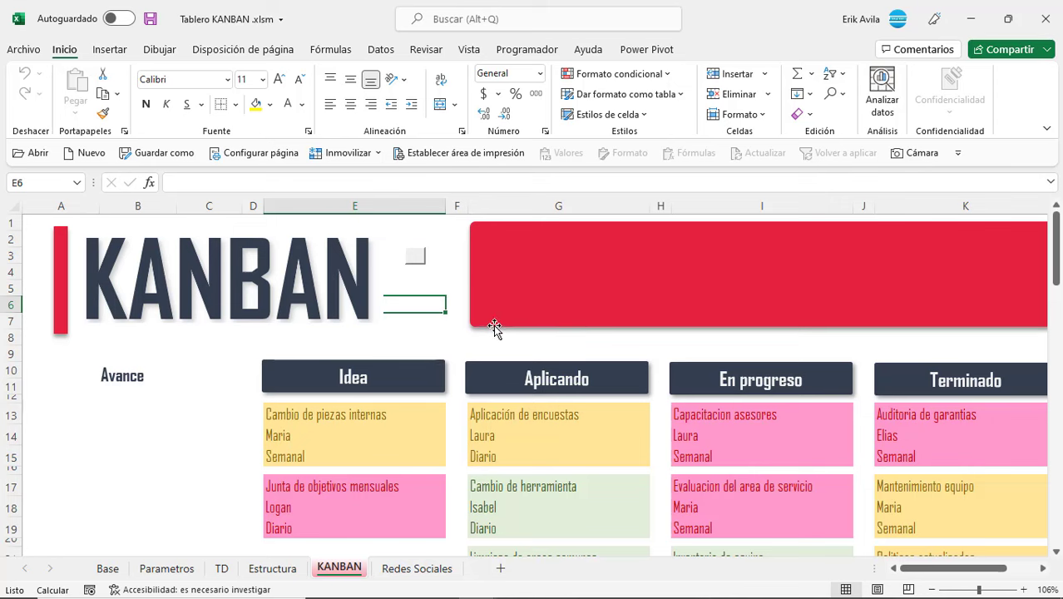
# Step: Insert slicers for Responsable, Prioridad, Movimiento and Tiempo from the TD01 pivot table on the TD sheet
pyautogui.click(222, 568)
pyautogui.scroll(-4, 299, 478)
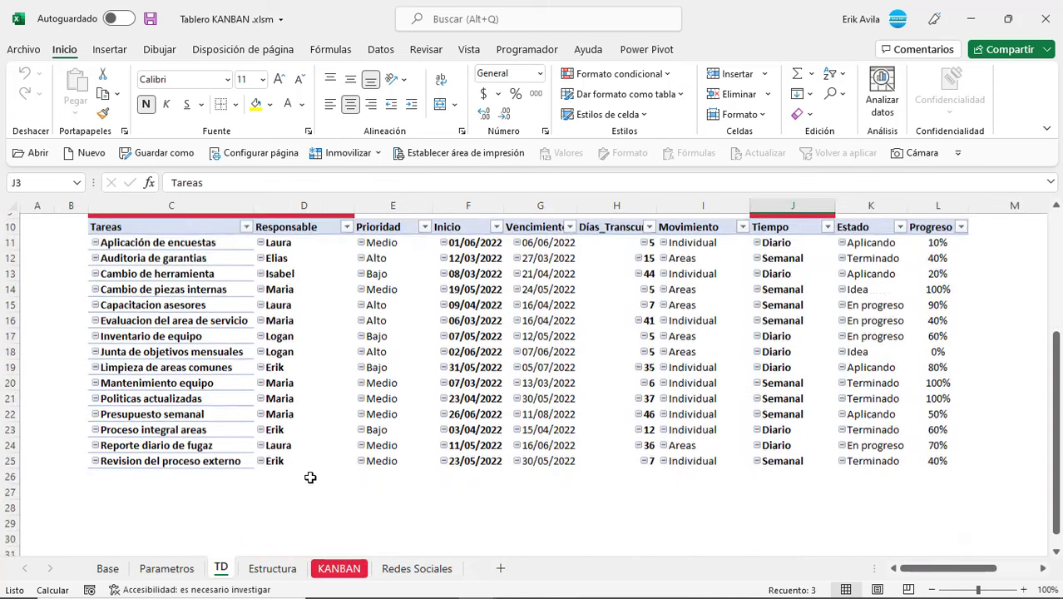
pyautogui.scroll(3, 321, 473)
pyautogui.click(515, 414)
pyautogui.scroll(1, 512, 414)
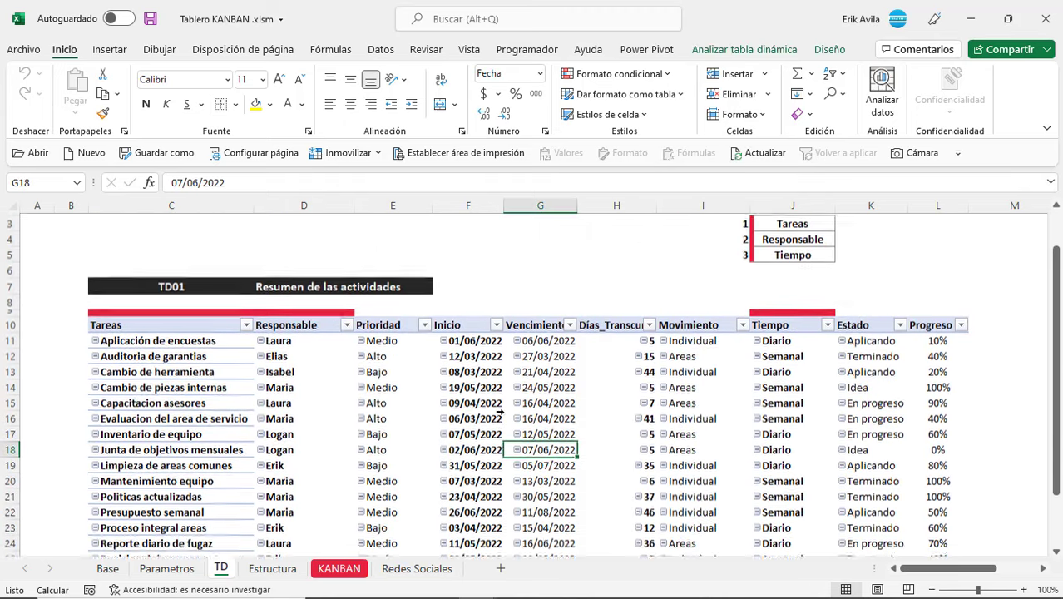
pyautogui.click(480, 376)
pyautogui.click(829, 50)
pyautogui.click(771, 50)
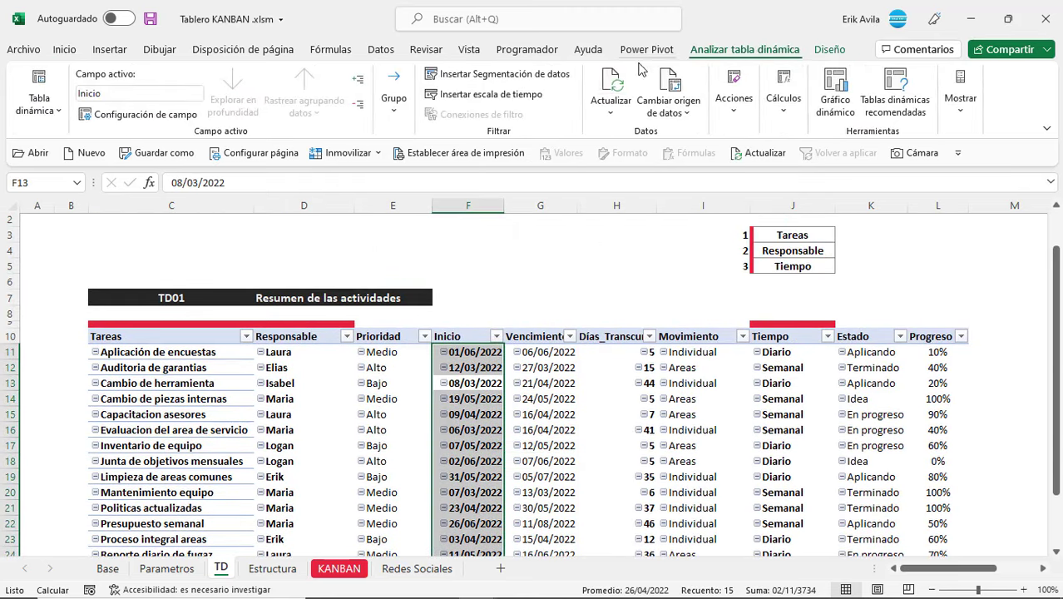
pyautogui.click(460, 77)
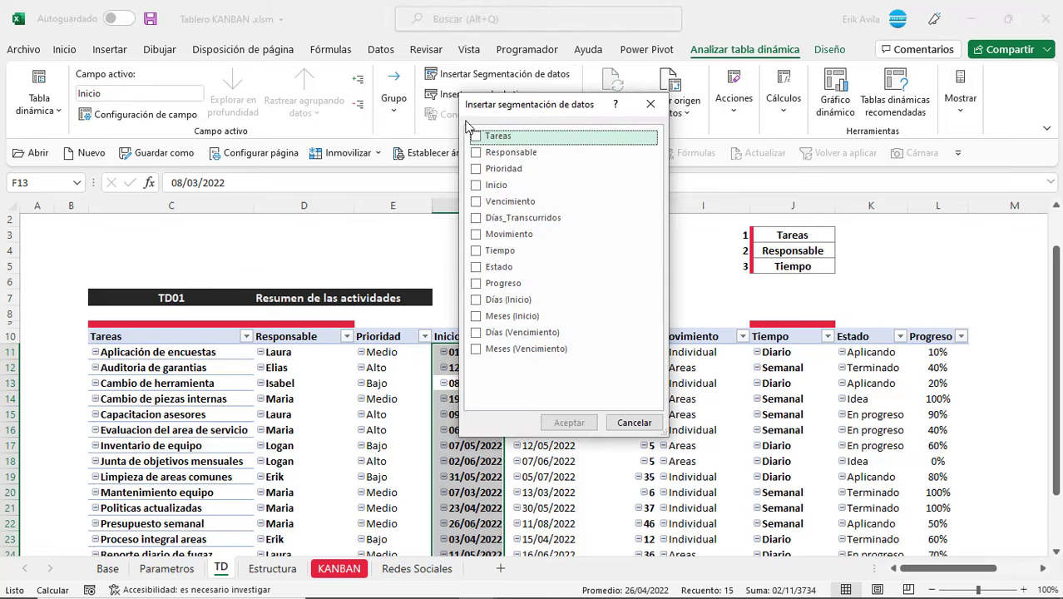
pyautogui.moveTo(493, 111); pyautogui.dragTo(287, 99)
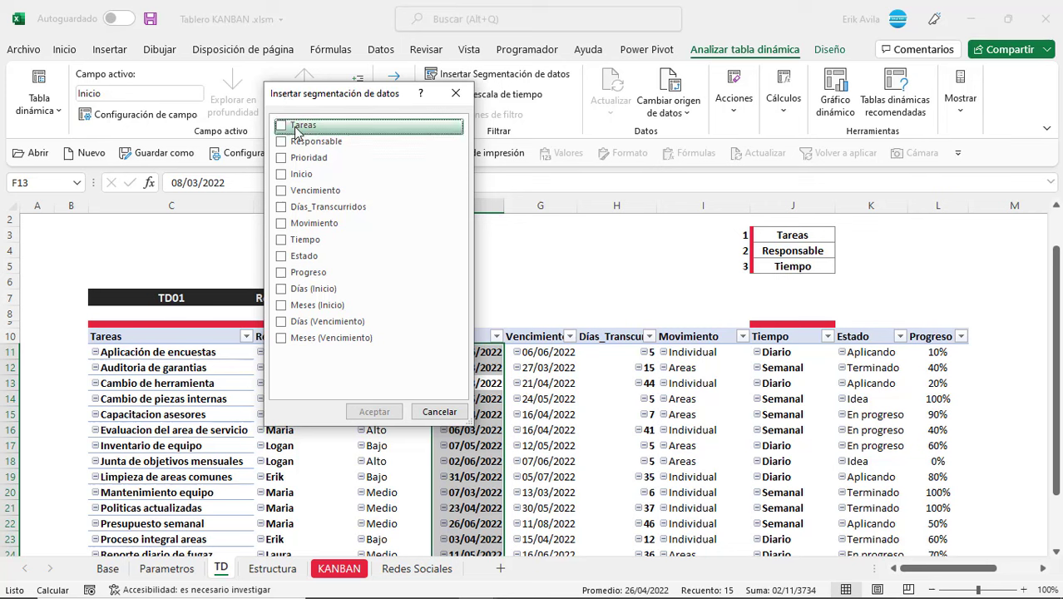
pyautogui.click(281, 159)
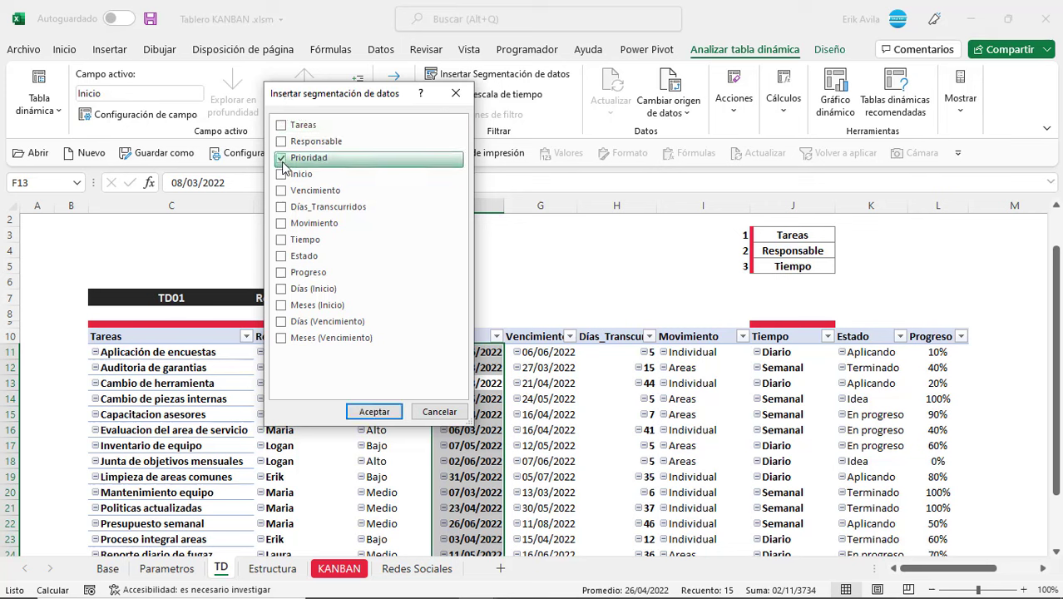
pyautogui.click(282, 224)
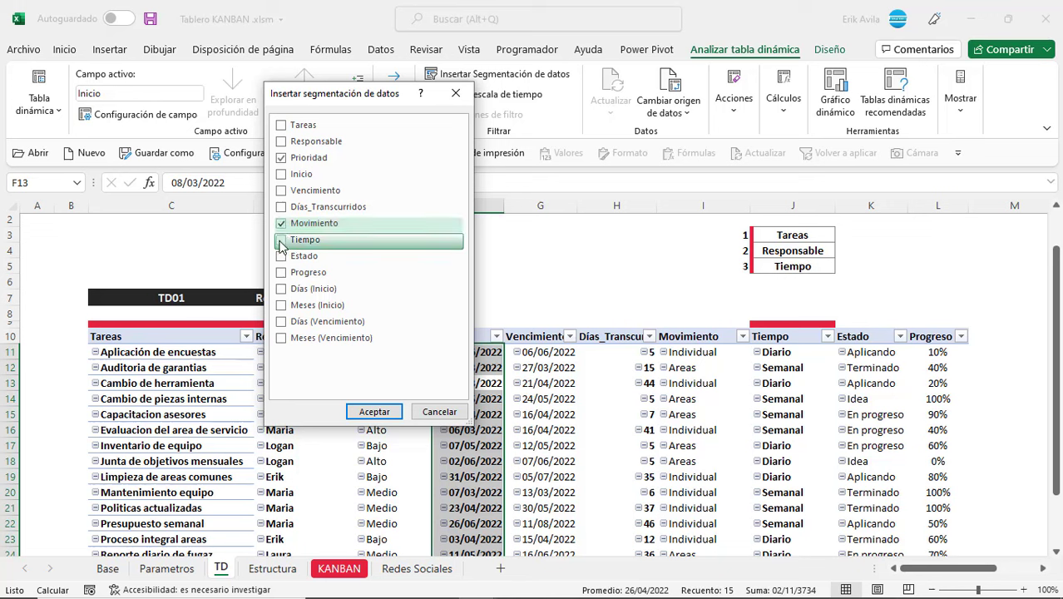
pyautogui.click(281, 241)
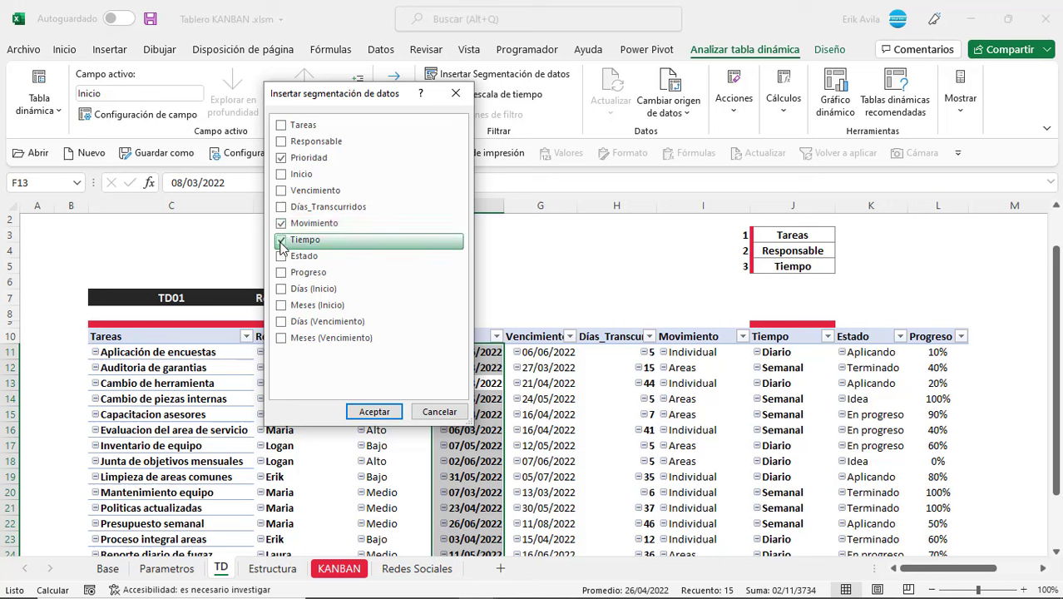
pyautogui.click(282, 141)
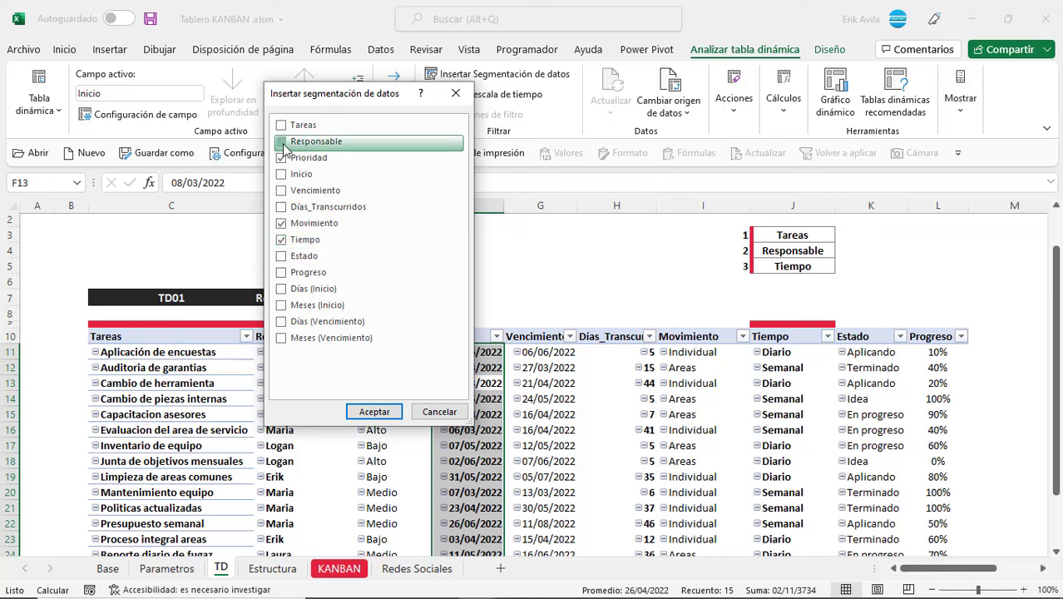
pyautogui.click(373, 413)
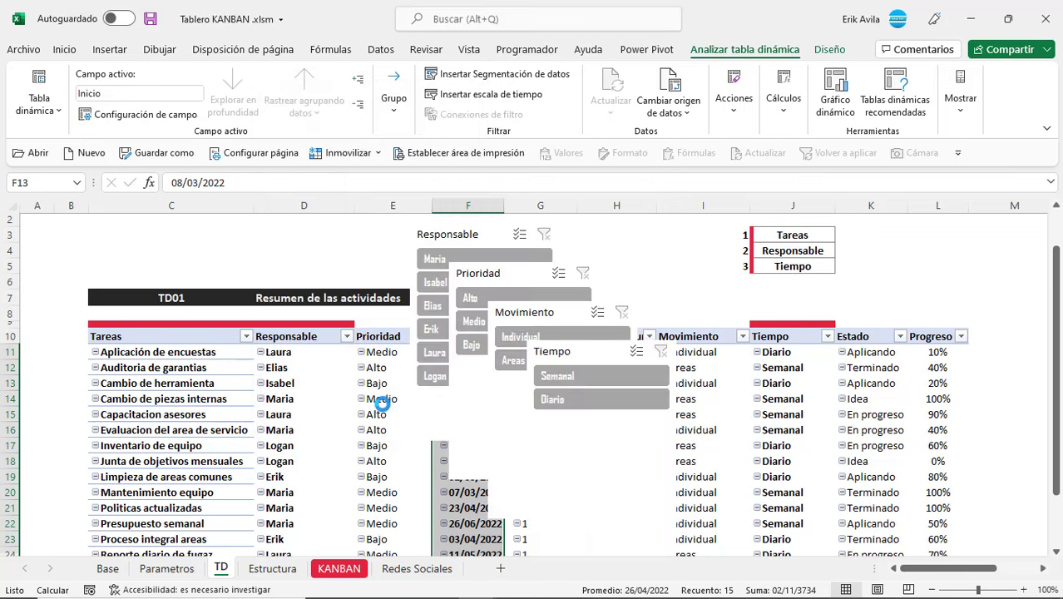
# Step: Select all four slicers together and apply the light blue slicer style to them
pyautogui.click(466, 238)
pyautogui.keyDown('ctrl'); pyautogui.click(489, 275); pyautogui.keyUp('ctrl')
pyautogui.keyDown('ctrl'); pyautogui.click(562, 314); pyautogui.keyUp('ctrl')
pyautogui.hotkey('ctrl', 'e')
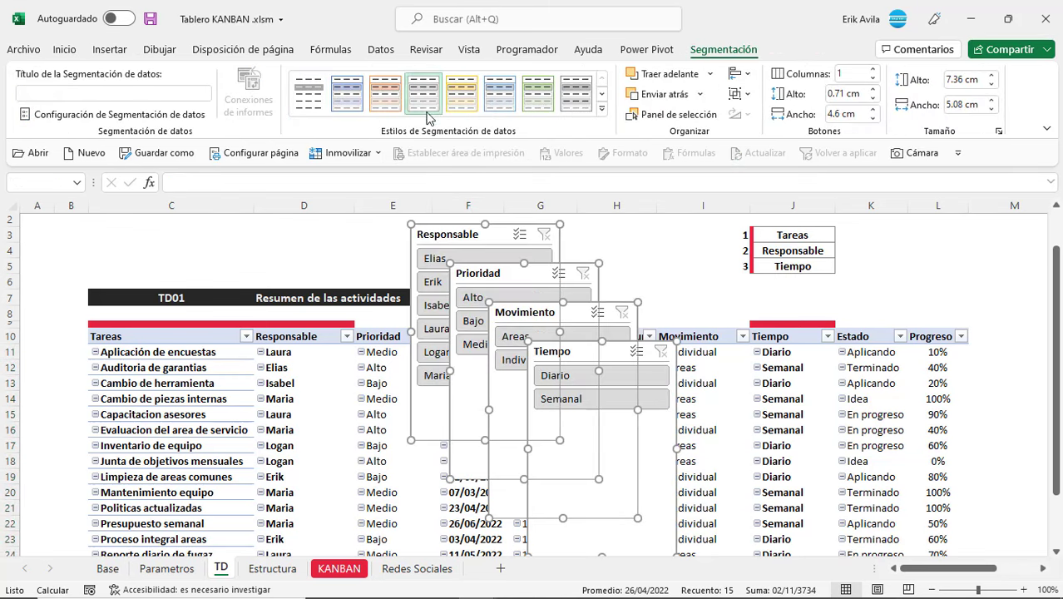
pyautogui.click(500, 93)
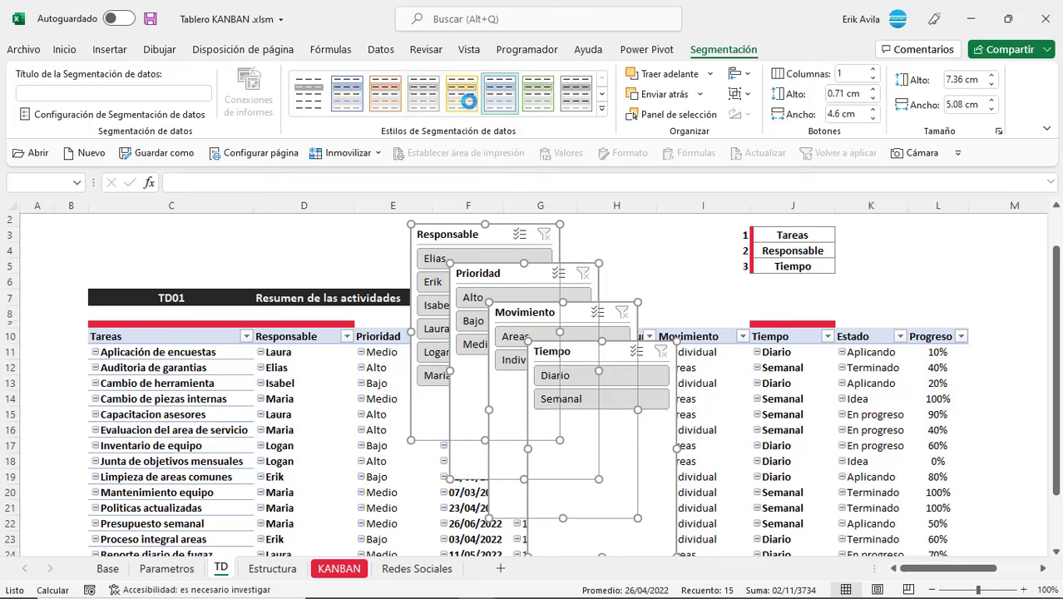
# Step: Apply the grey slicer style to the four selected slicers and move them from the TD sheet to the KANBAN sheet
pyautogui.click(424, 97)
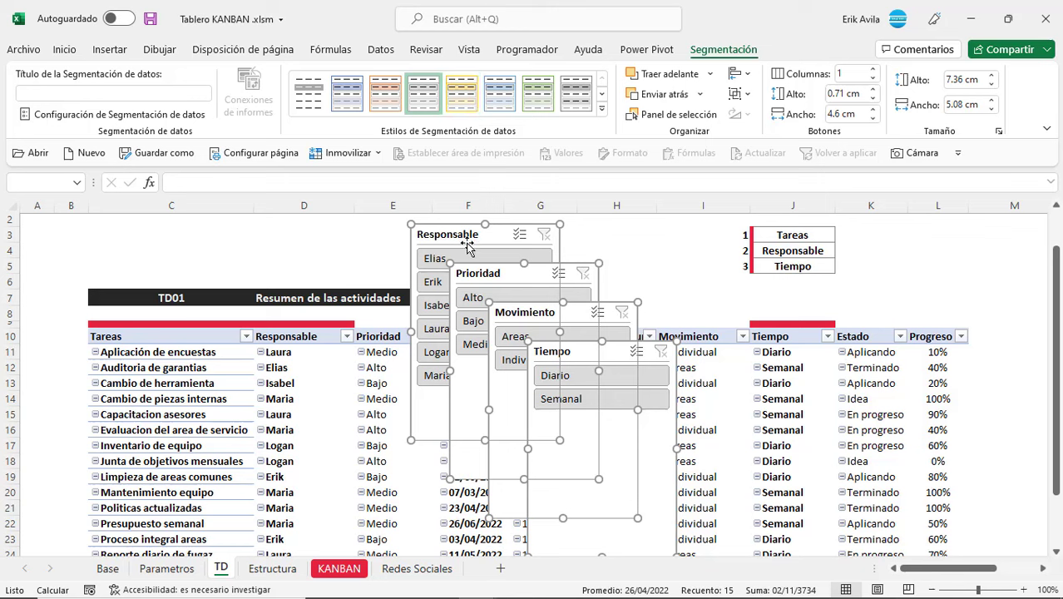
pyautogui.click(442, 266)
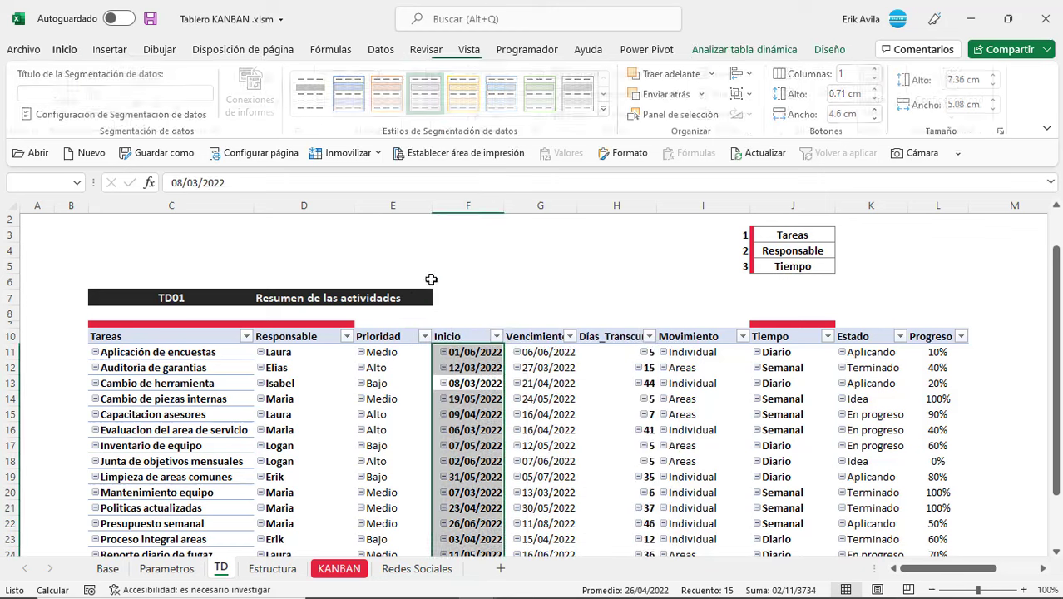
pyautogui.click(339, 568)
pyautogui.click(444, 279)
pyautogui.hotkey('ctrl', 'v')
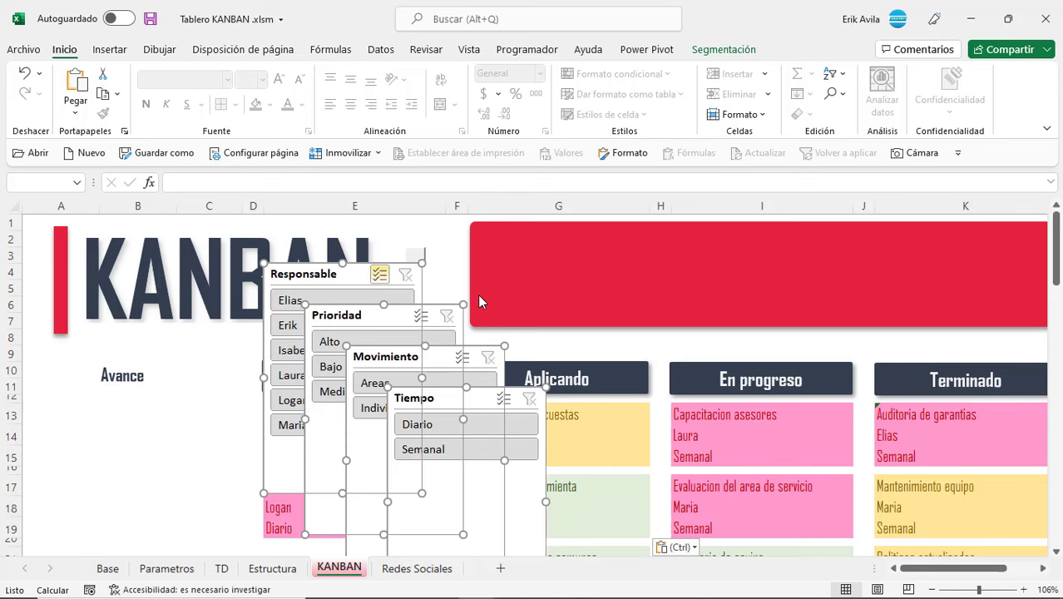
# Step: Arrange the Prioridad, Movimiento, Tiempo and Responsable slicers side by side over the red banner, shrinking the first three to fit inside it
pyautogui.moveTo(364, 269); pyautogui.dragTo(590, 278)
pyautogui.click(416, 257)
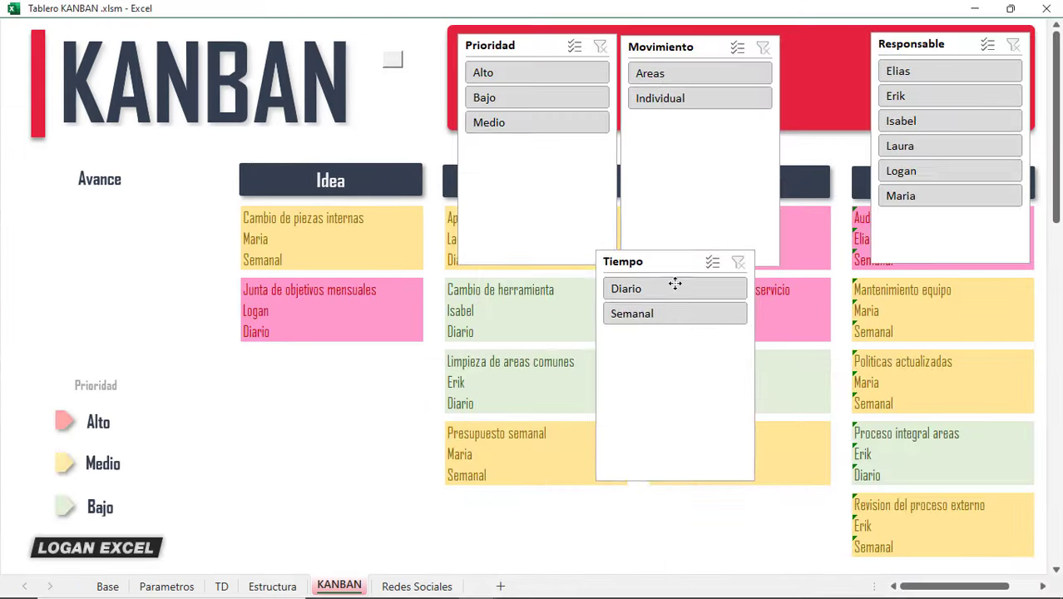
pyautogui.moveTo(674, 269); pyautogui.dragTo(679, 304)
pyautogui.click(695, 259)
pyautogui.moveTo(698, 264); pyautogui.dragTo(699, 120)
pyautogui.moveTo(777, 75); pyautogui.dragTo(727, 73)
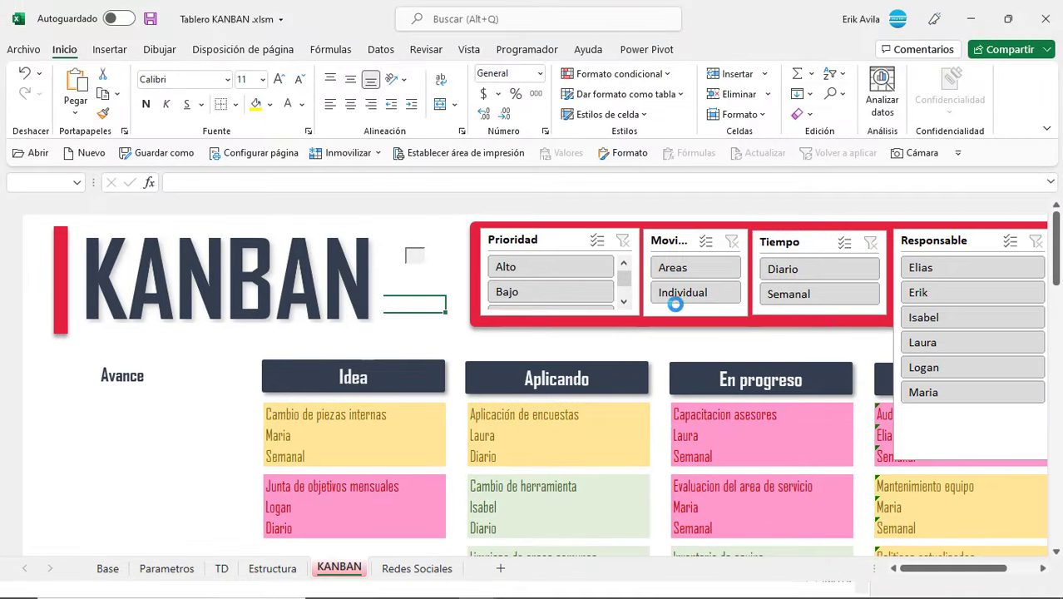
pyautogui.moveTo(940, 570); pyautogui.dragTo(954, 571)
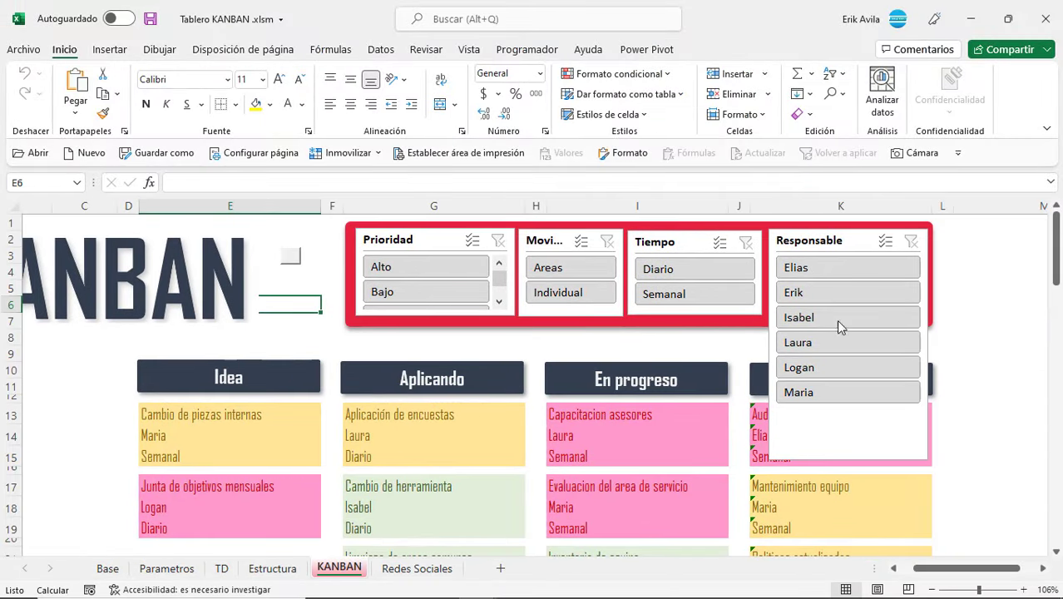
# Step: Set the Responsable slicer to 2 columns and the button height of all four slicers to 0.5 cm
pyautogui.click(814, 242)
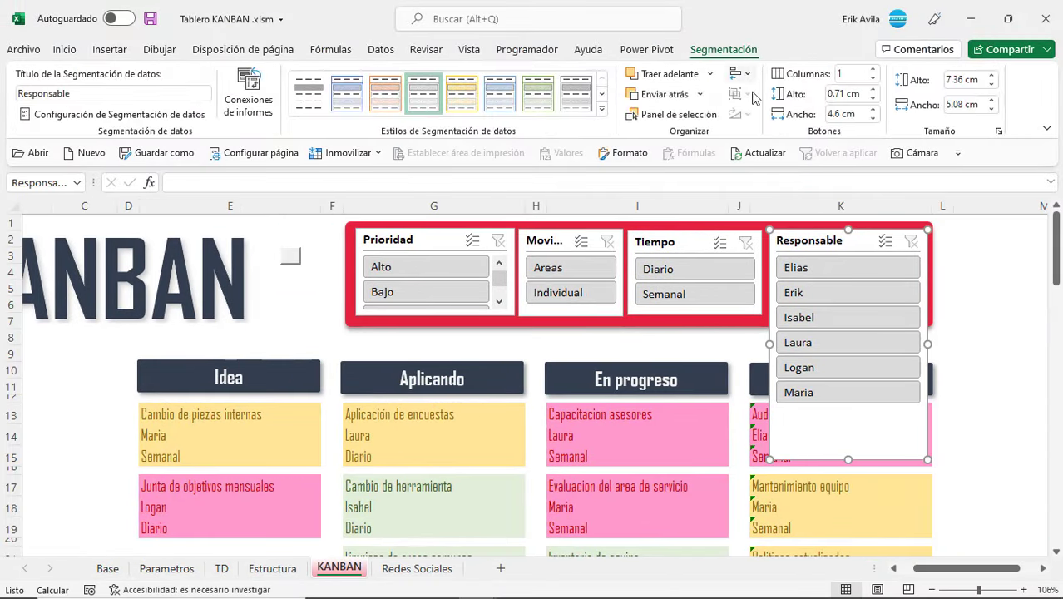
pyautogui.click(873, 69)
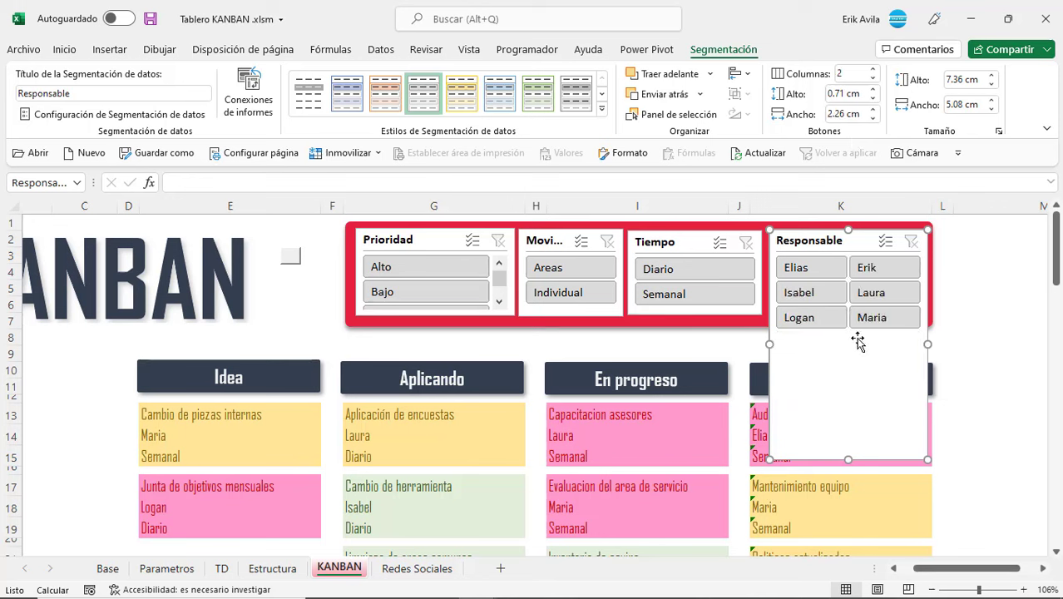
pyautogui.click(872, 99)
pyautogui.click(872, 99)
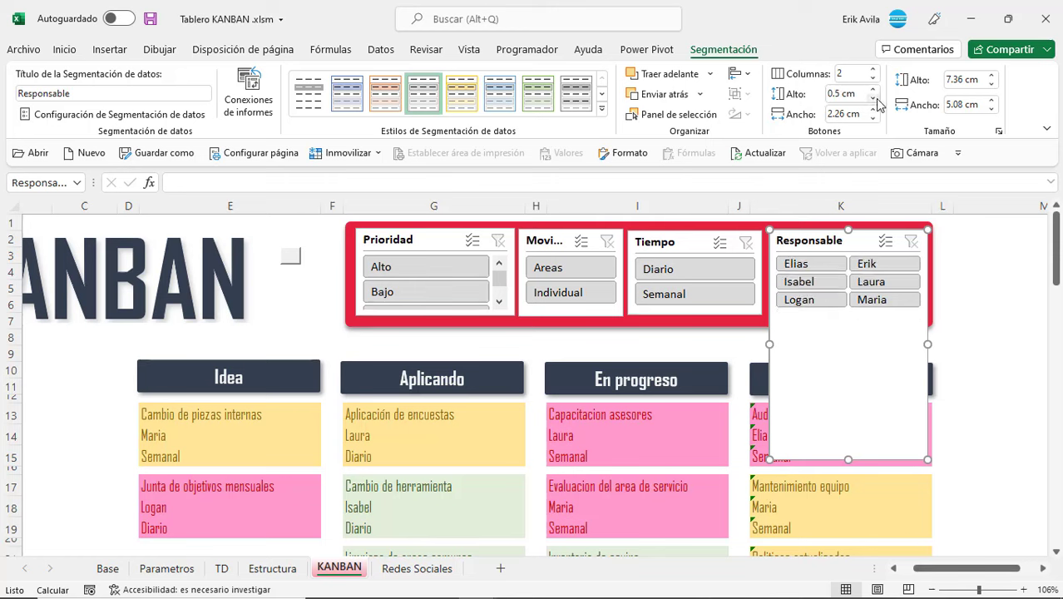
pyautogui.click(699, 248)
pyautogui.click(873, 99)
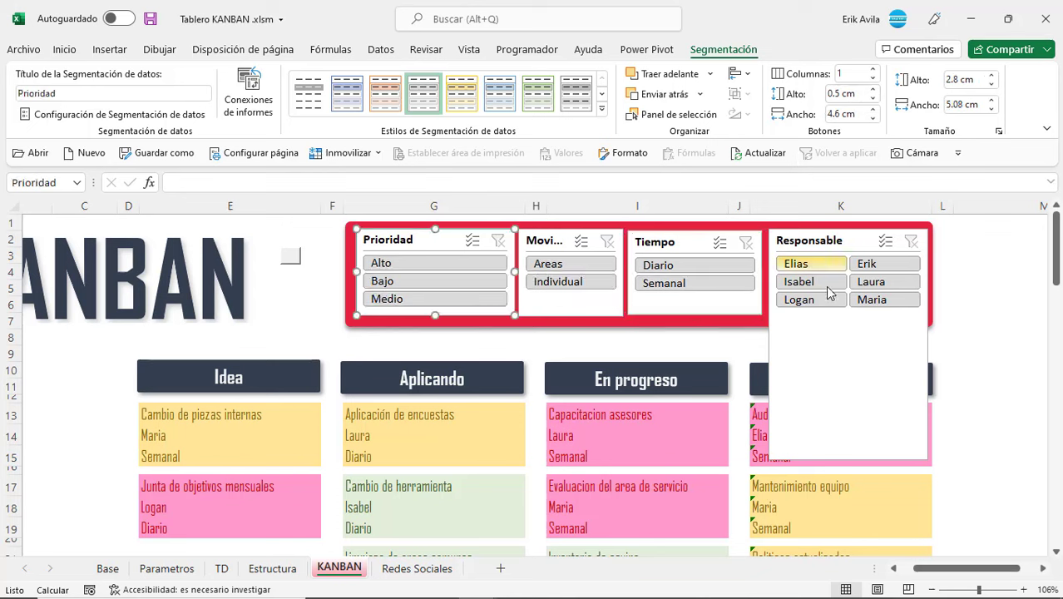
# Step: Shorten the Responsable slicer to fit inside the red banner and set the Tiempo slicer's height to 2.8 cm
pyautogui.click(829, 353)
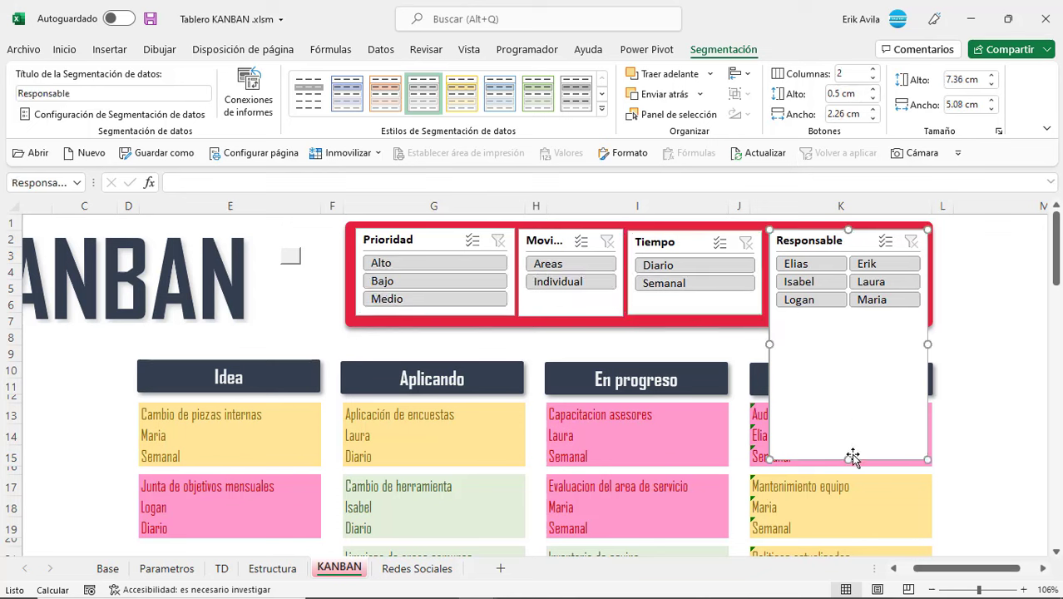
pyautogui.moveTo(850, 460); pyautogui.dragTo(852, 316)
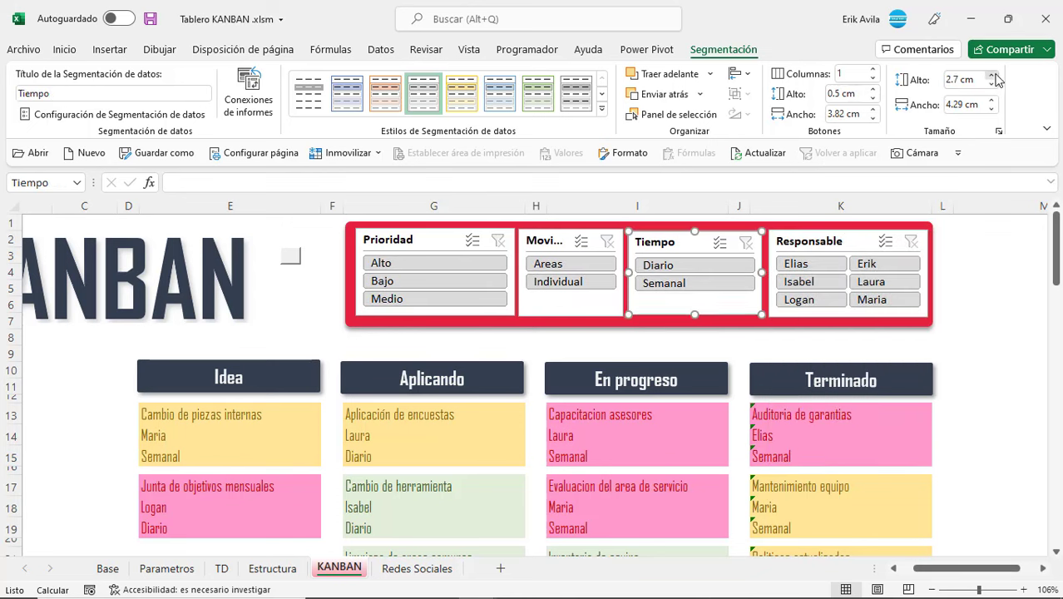
pyautogui.click(992, 74)
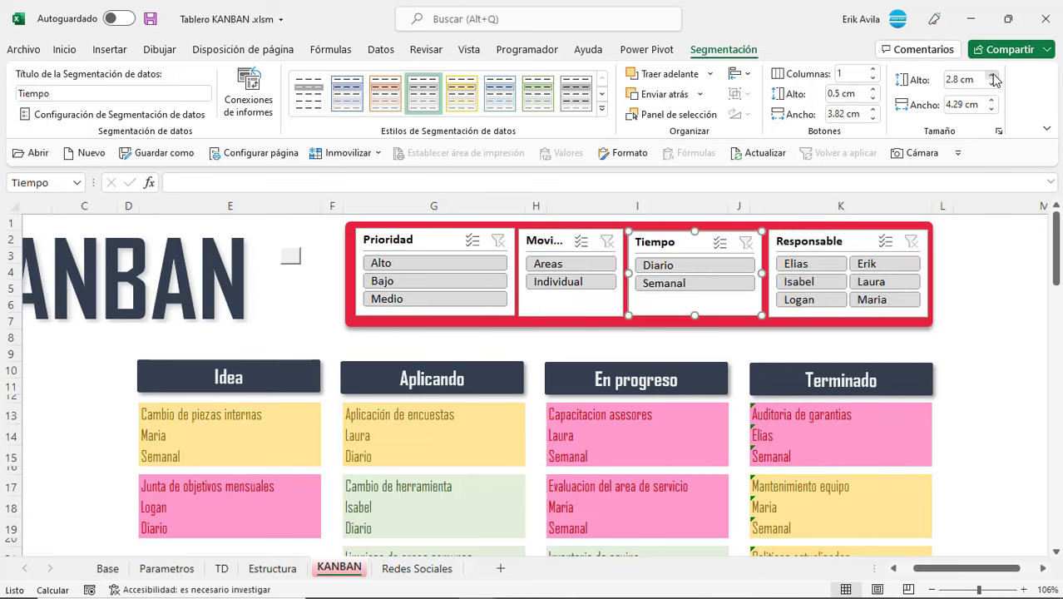
pyautogui.click(571, 240)
# Step: Select all four slicers, align them along their horizontal middles and distribute them evenly across the banner
pyautogui.click(409, 241)
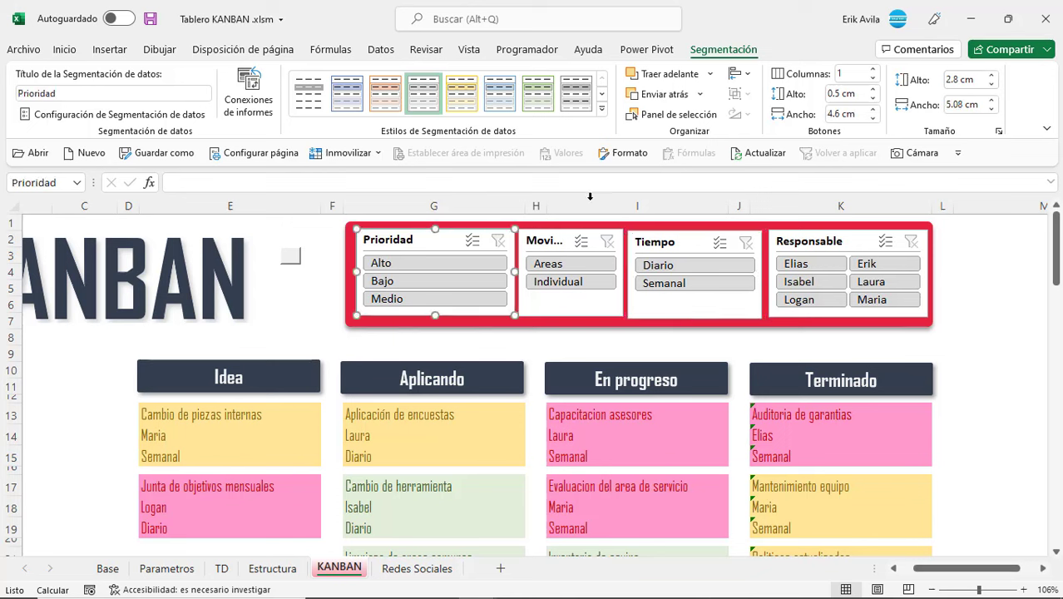
pyautogui.keyDown('ctrl'); pyautogui.click(541, 240); pyautogui.keyUp('ctrl')
pyautogui.keyDown('ctrl'); pyautogui.click(649, 241); pyautogui.keyUp('ctrl')
pyautogui.keyDown('ctrl'); pyautogui.click(781, 243); pyautogui.keyUp('ctrl')
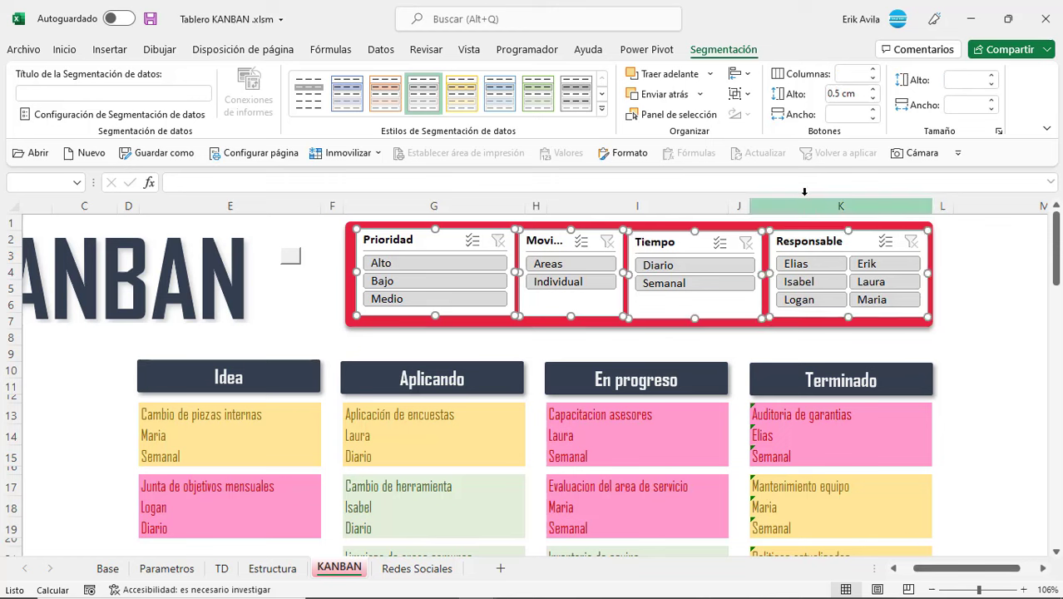
pyautogui.click(737, 73)
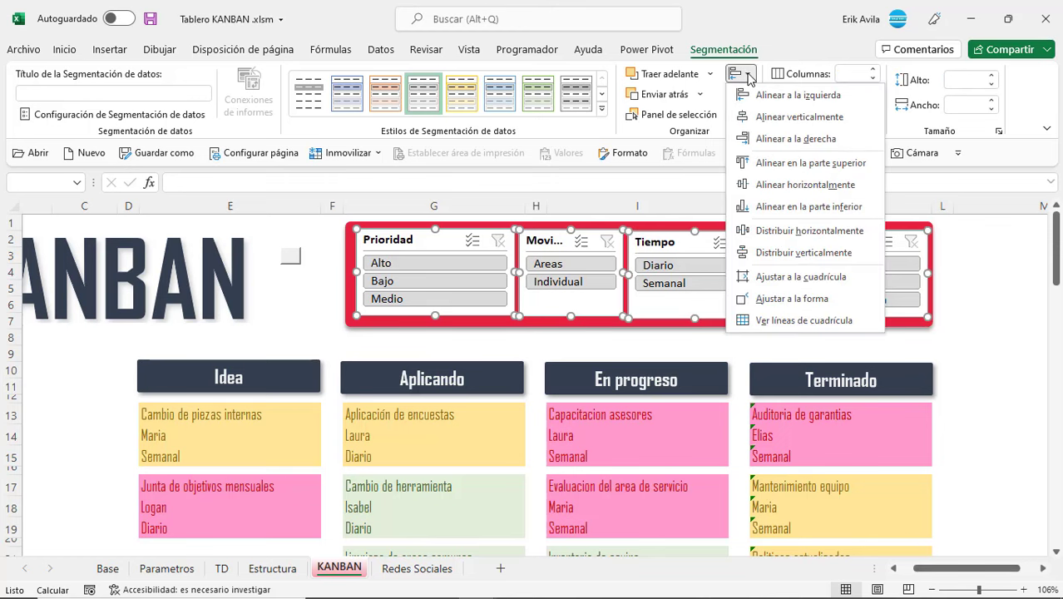
pyautogui.click(782, 184)
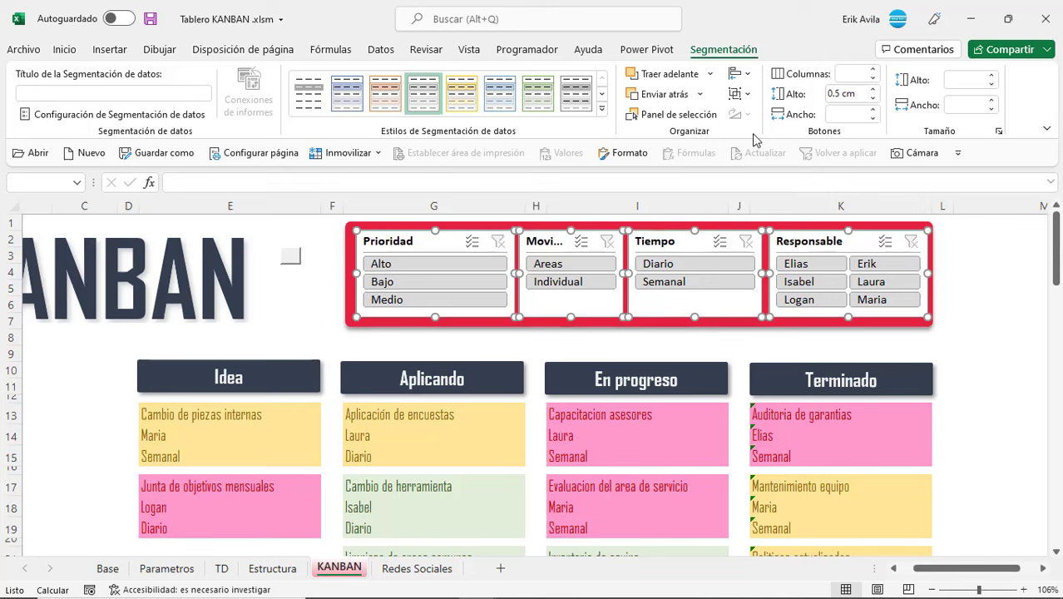
pyautogui.click(738, 73)
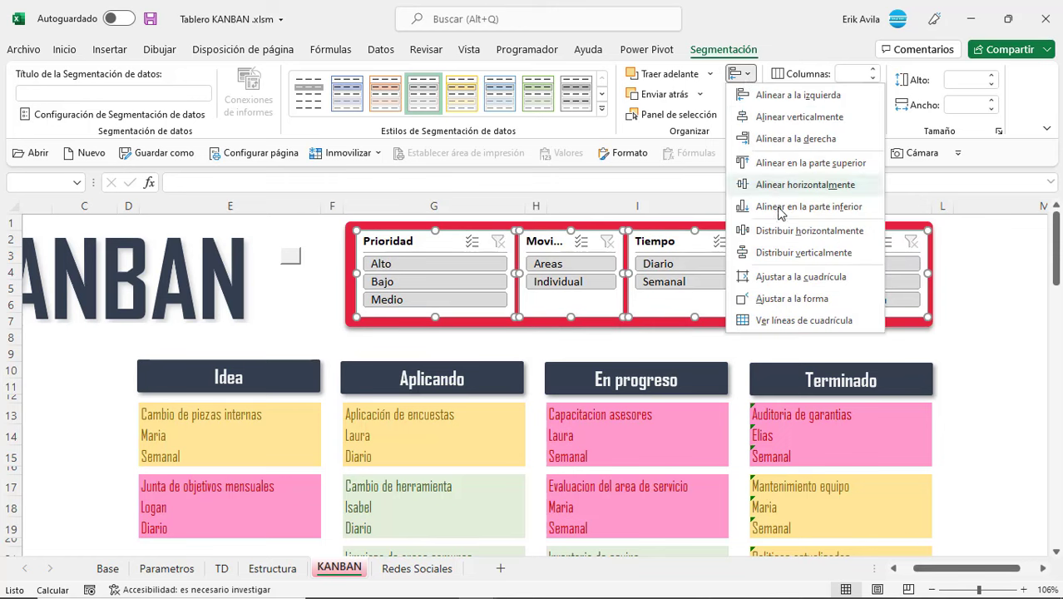
pyautogui.click(787, 232)
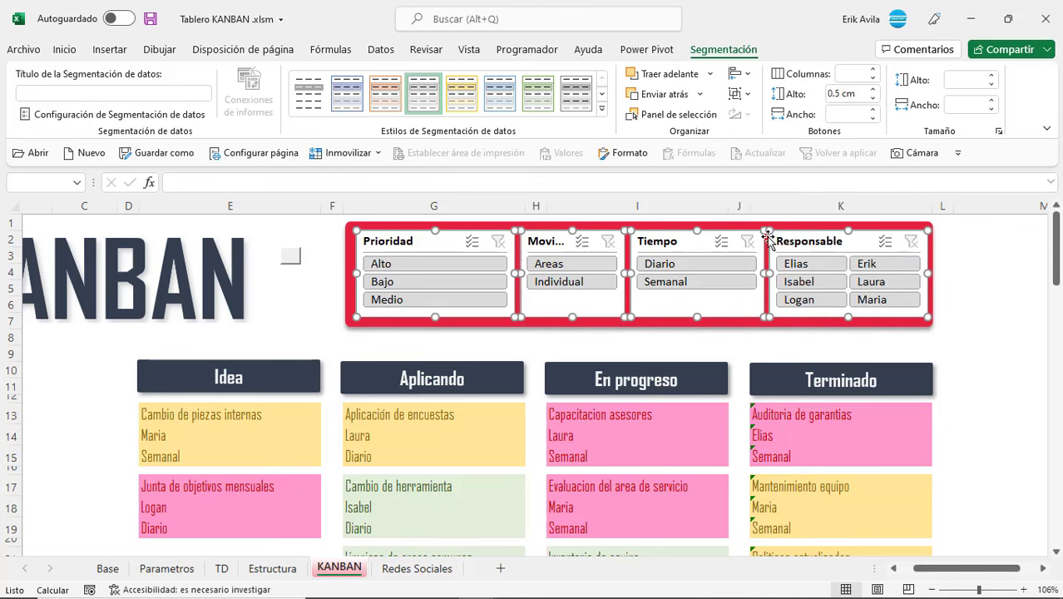
# Step: Nudge the four slicers together to centre them in the red banner, then deselect them and return to the full board view
pyautogui.moveTo(786, 241); pyautogui.dragTo(785, 241)
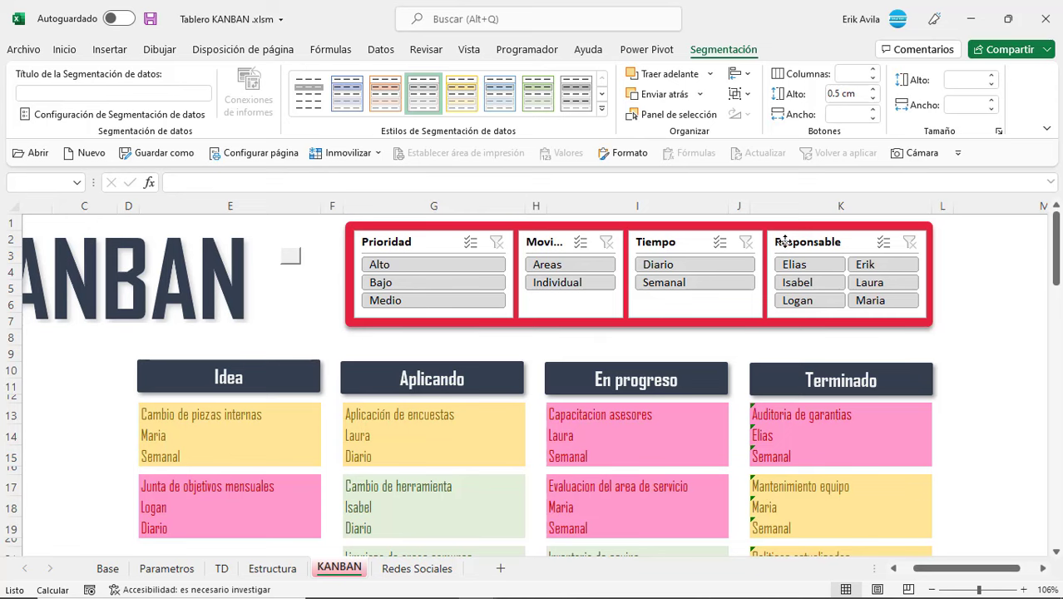
pyautogui.moveTo(785, 241); pyautogui.dragTo(785, 241)
pyautogui.click(979, 272)
pyautogui.moveTo(967, 569); pyautogui.dragTo(920, 570)
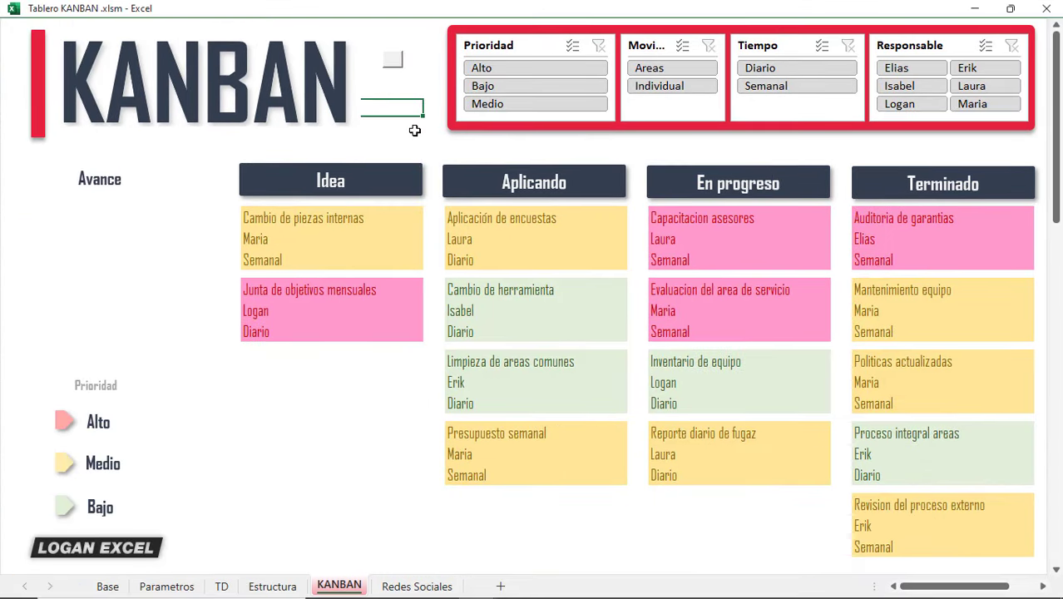
pyautogui.click(414, 129)
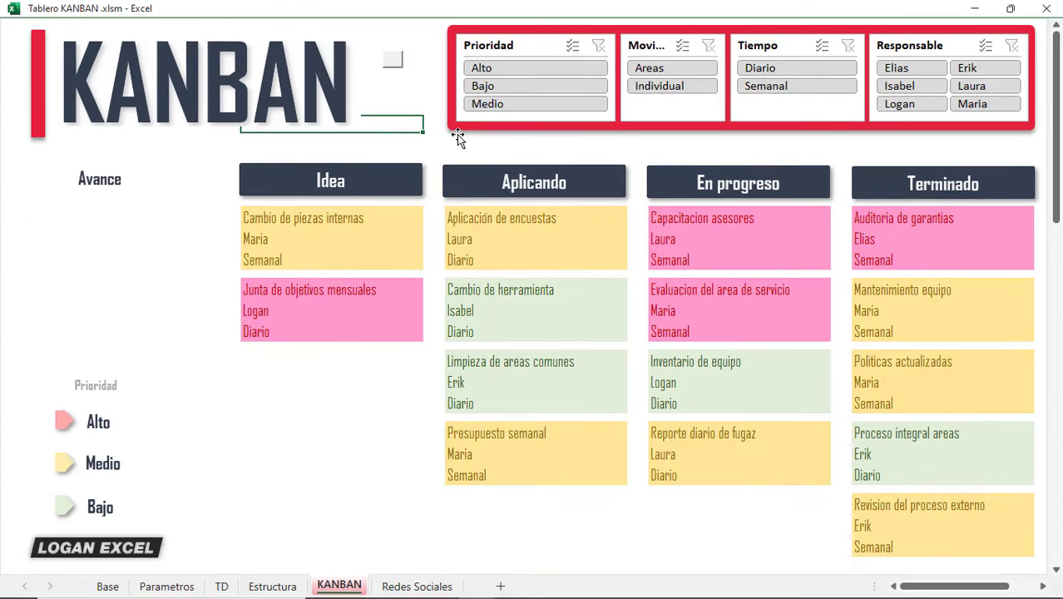
# Step: Test the Responsable slicer by filtering the board by different people in turn, then clear its filter
pyautogui.click(897, 72)
pyautogui.click(883, 106)
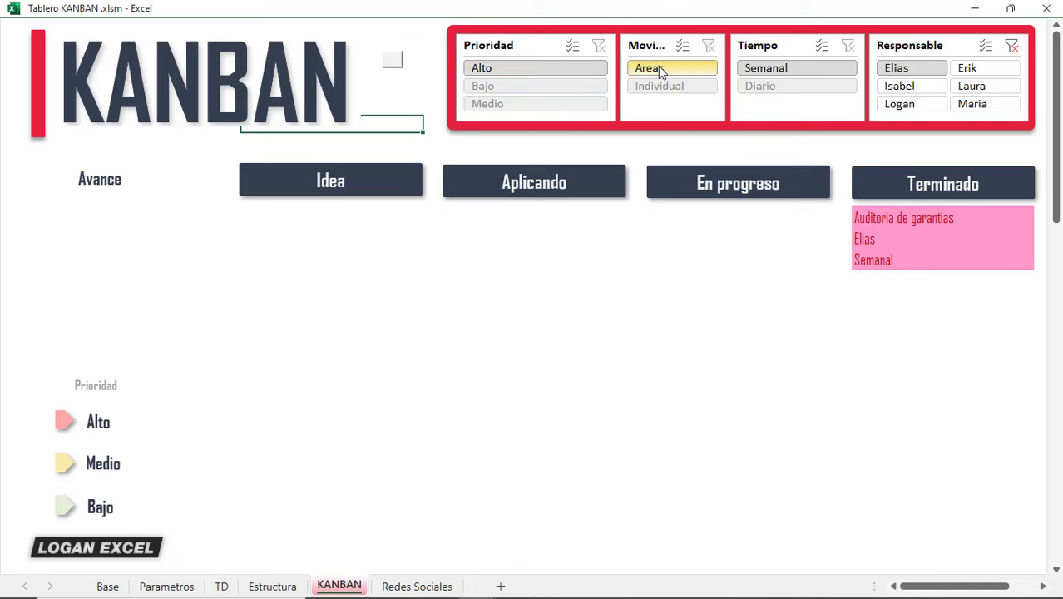
pyautogui.click(968, 69)
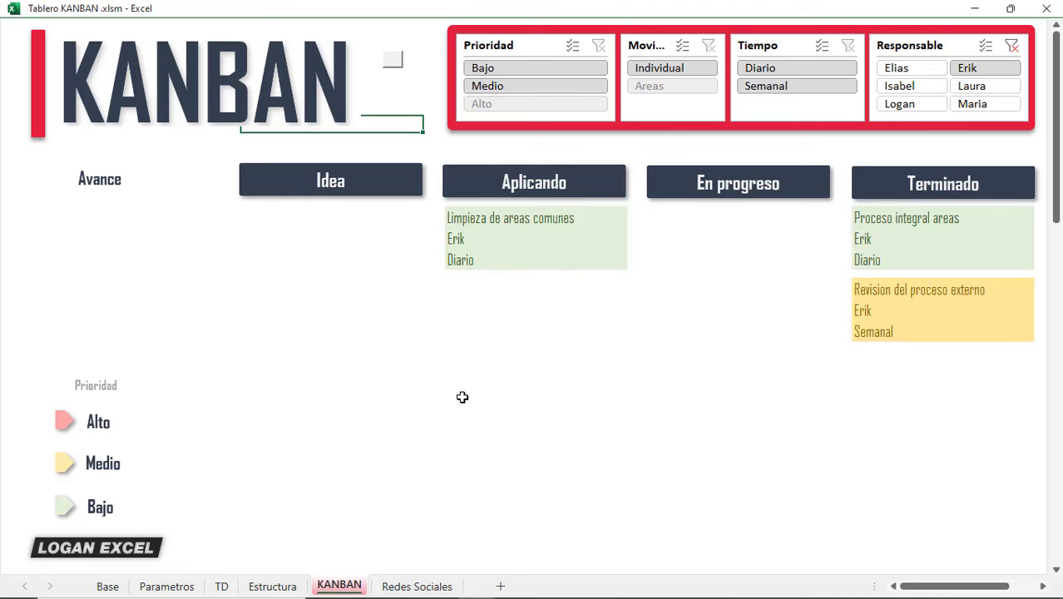
pyautogui.click(900, 69)
pyautogui.click(912, 89)
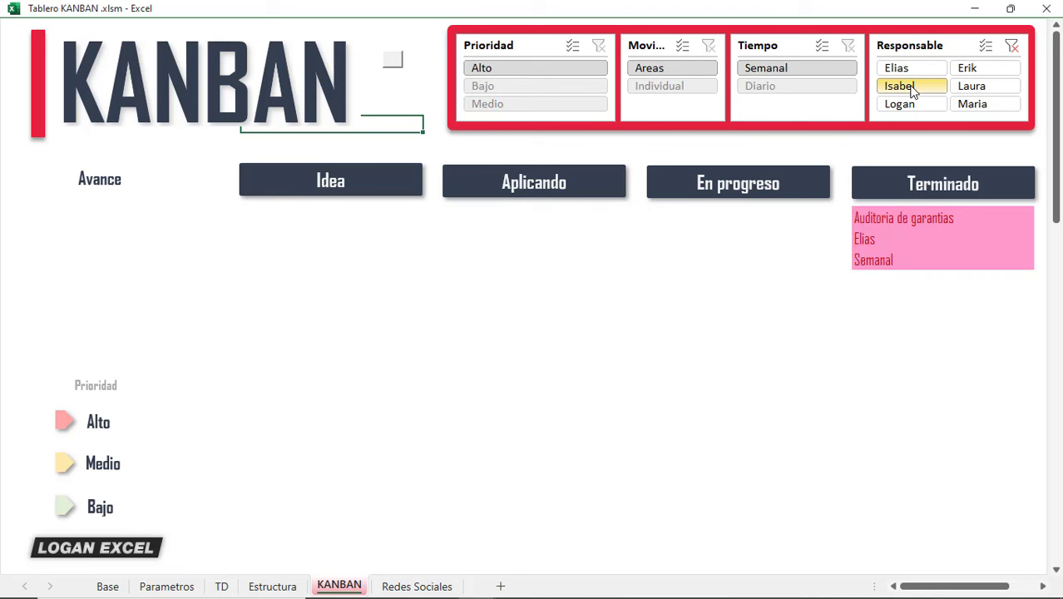
pyautogui.click(967, 90)
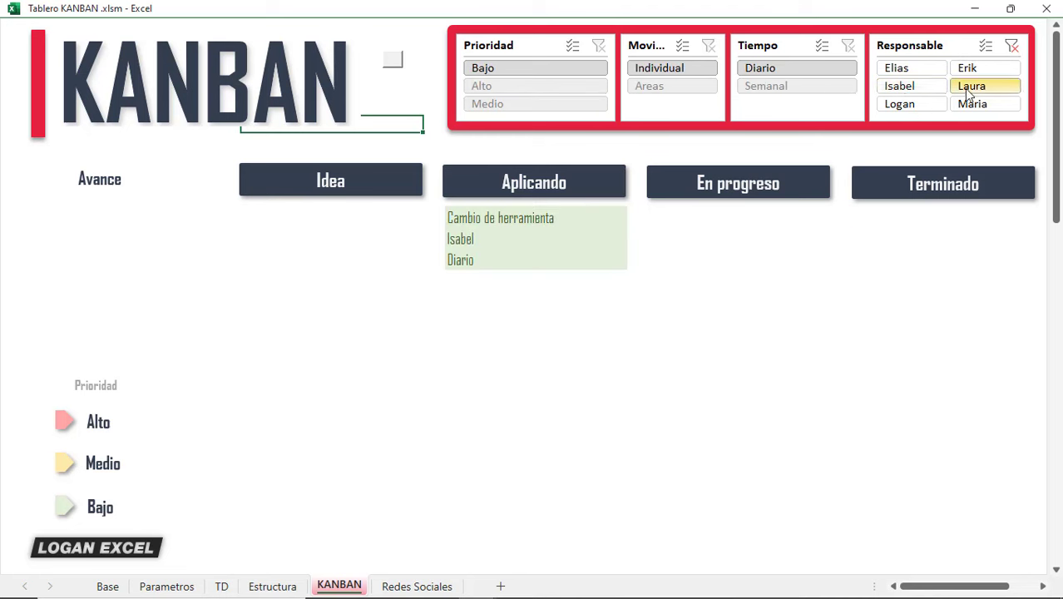
pyautogui.click(919, 106)
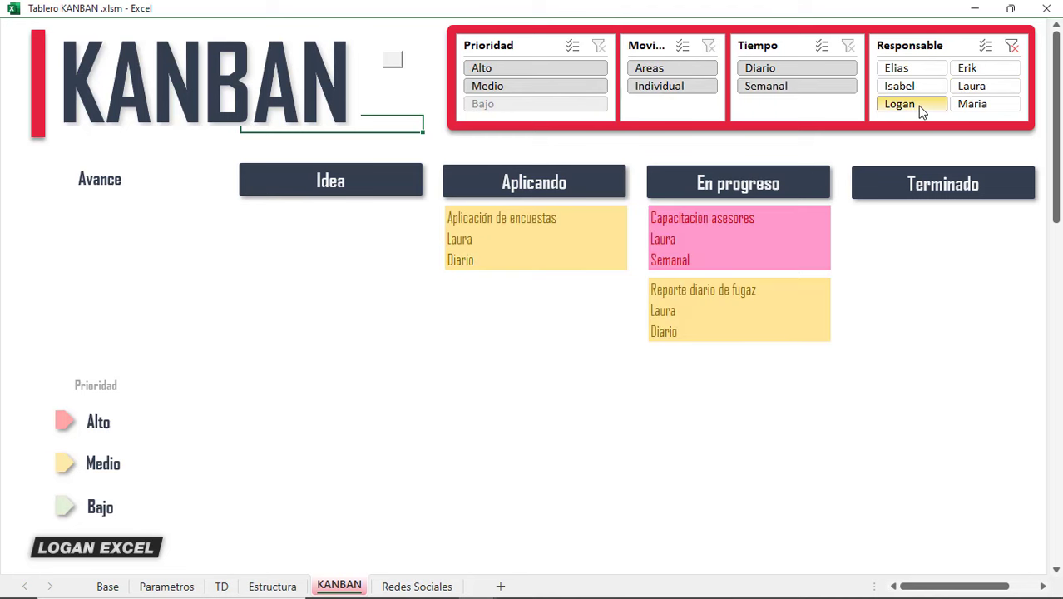
pyautogui.click(965, 98)
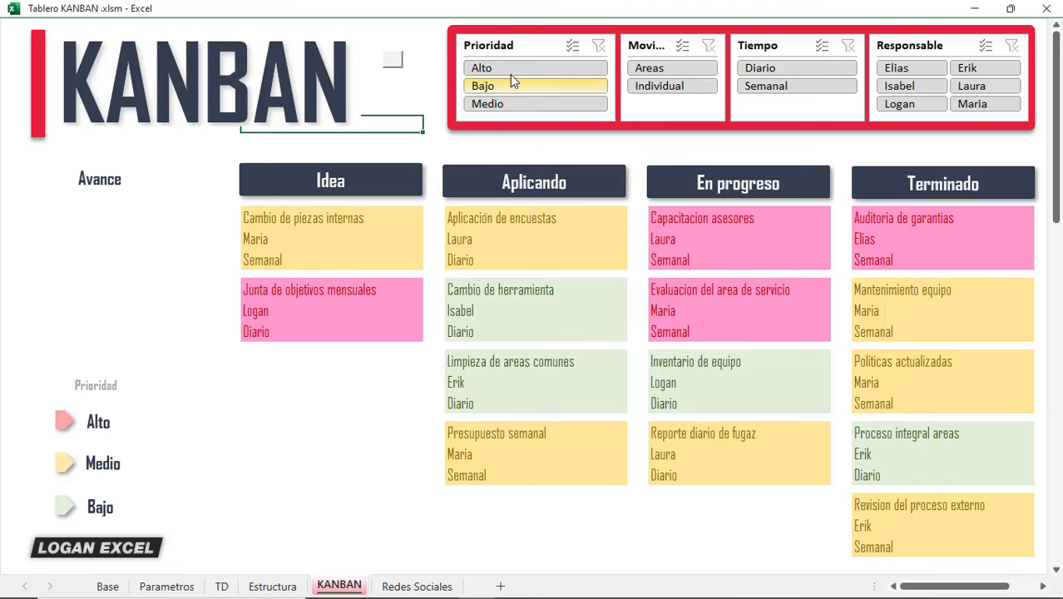
# Step: Test the Prioridad slicer with Alto, Bajo and Medio, Tiempo with Diario and Movimiento with Individual, clearing the filters
pyautogui.click(510, 72)
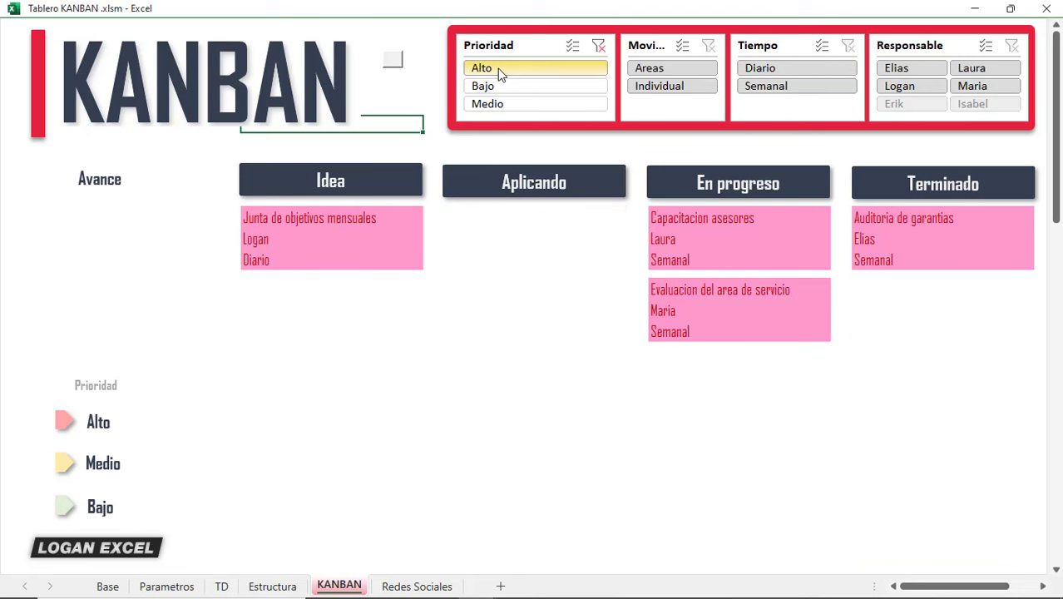
pyautogui.click(504, 85)
pyautogui.keyDown('ctrl'); pyautogui.click(553, 104); pyautogui.keyUp('ctrl')
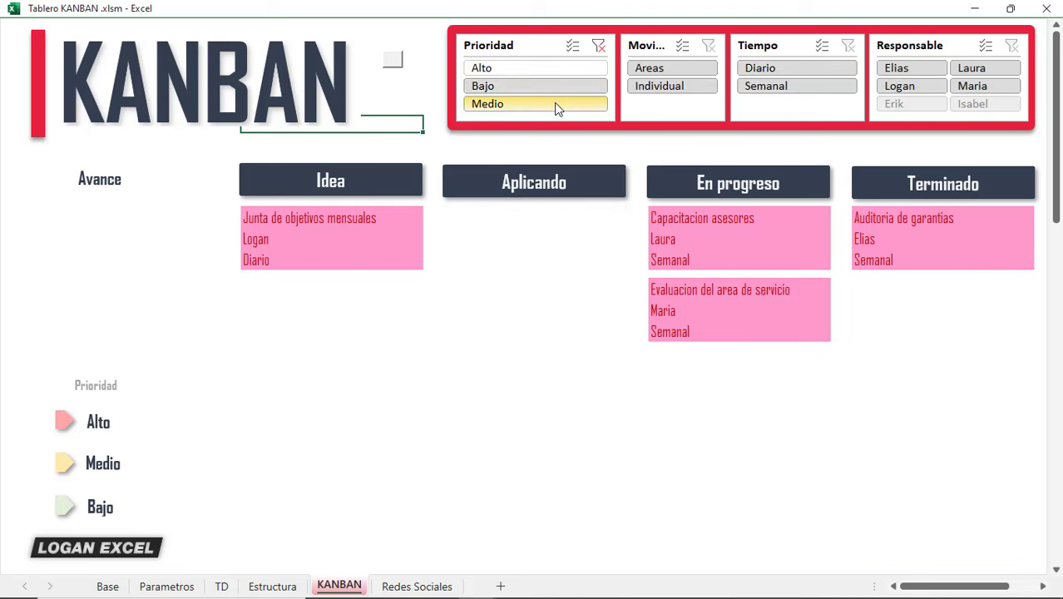
pyautogui.click(548, 103)
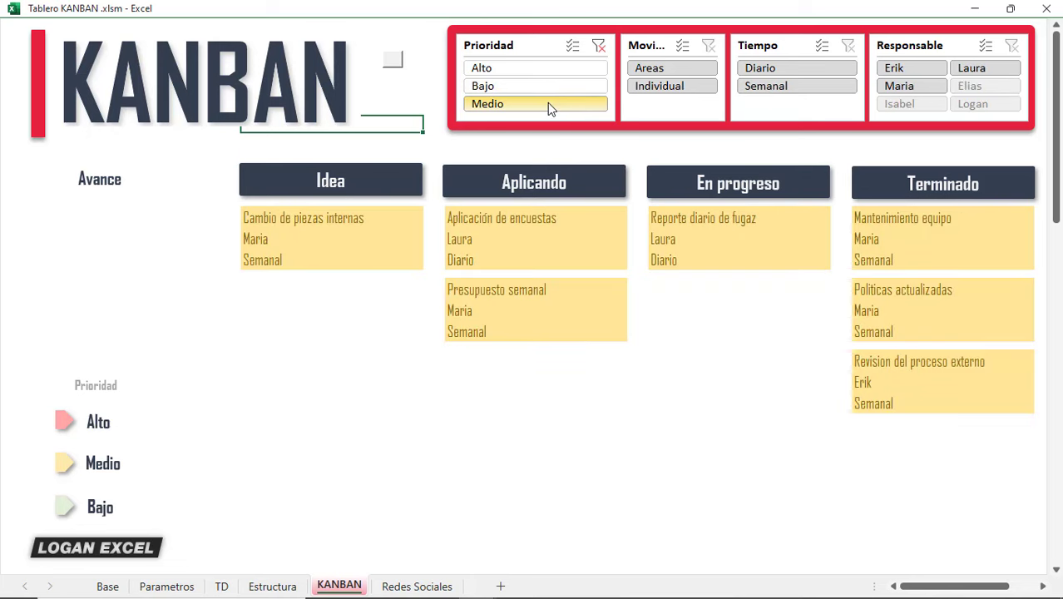
pyautogui.click(801, 72)
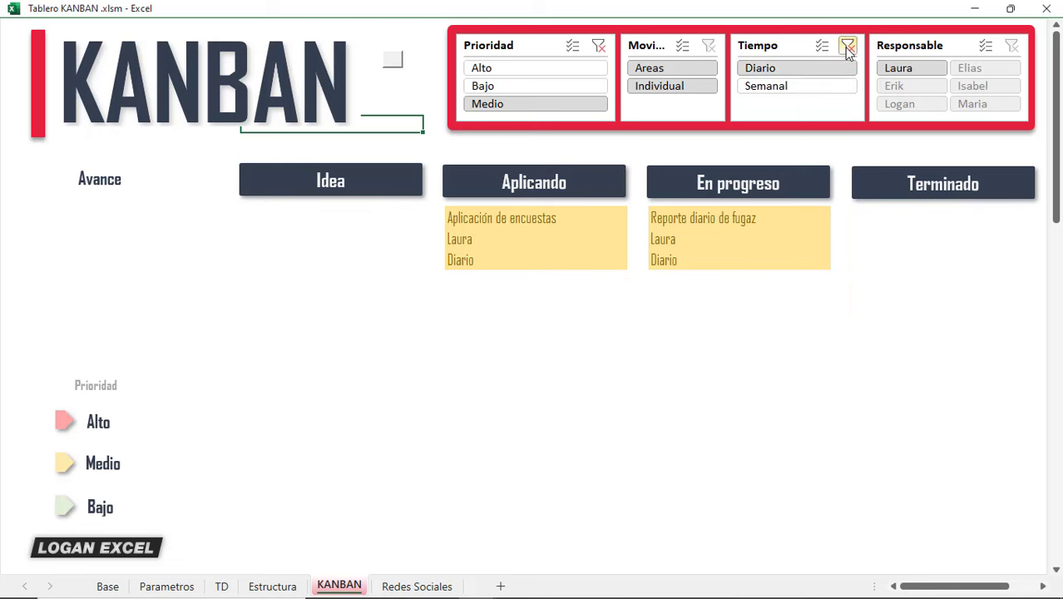
pyautogui.click(847, 47)
pyautogui.click(600, 49)
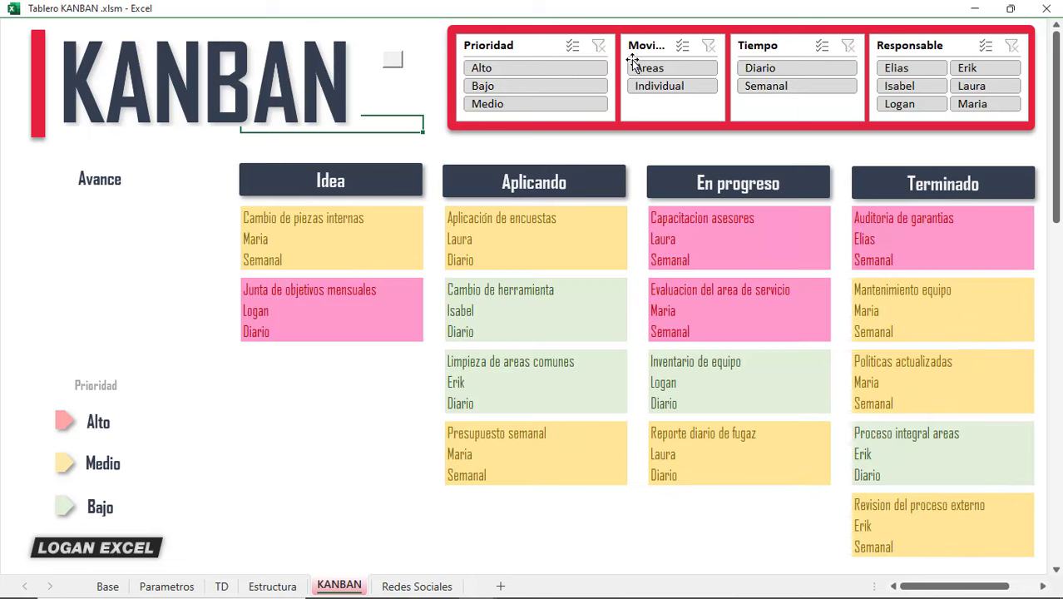
pyautogui.click(675, 88)
# Step: Calculate Total Progreso in L4 of the Estructura sheet as the average of L9:L37 with PROMEDIO
pyautogui.click(152, 236)
pyautogui.moveTo(52, 203); pyautogui.dragTo(161, 330)
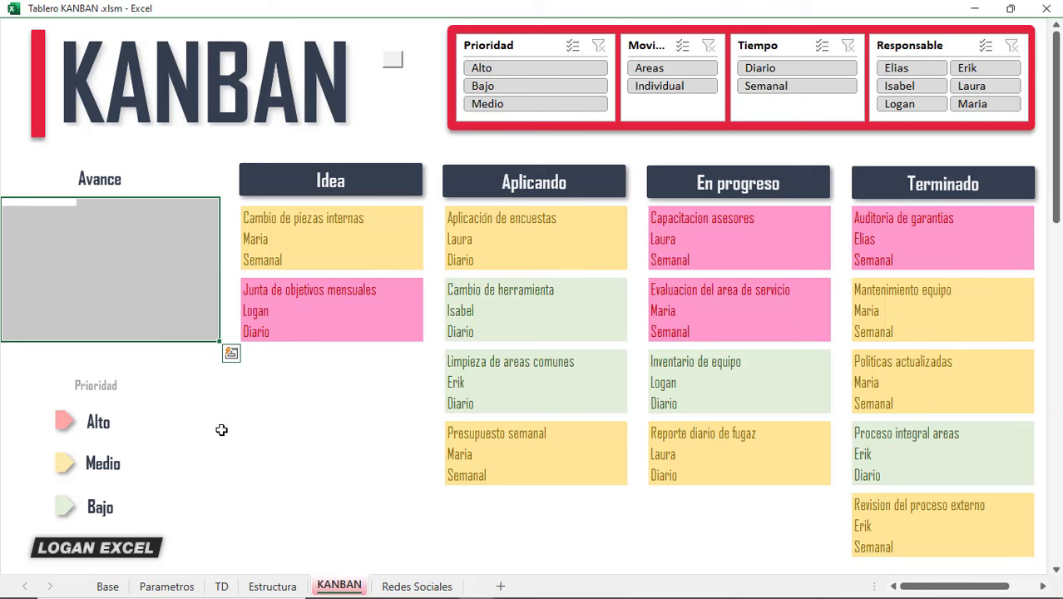
pyautogui.click(170, 587)
pyautogui.click(220, 587)
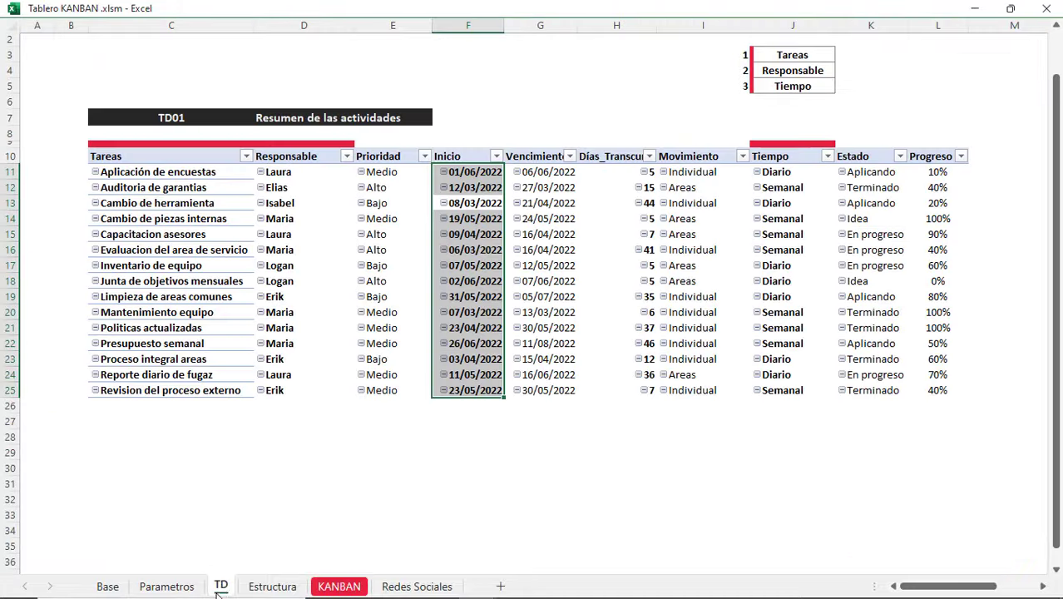
pyautogui.click(269, 587)
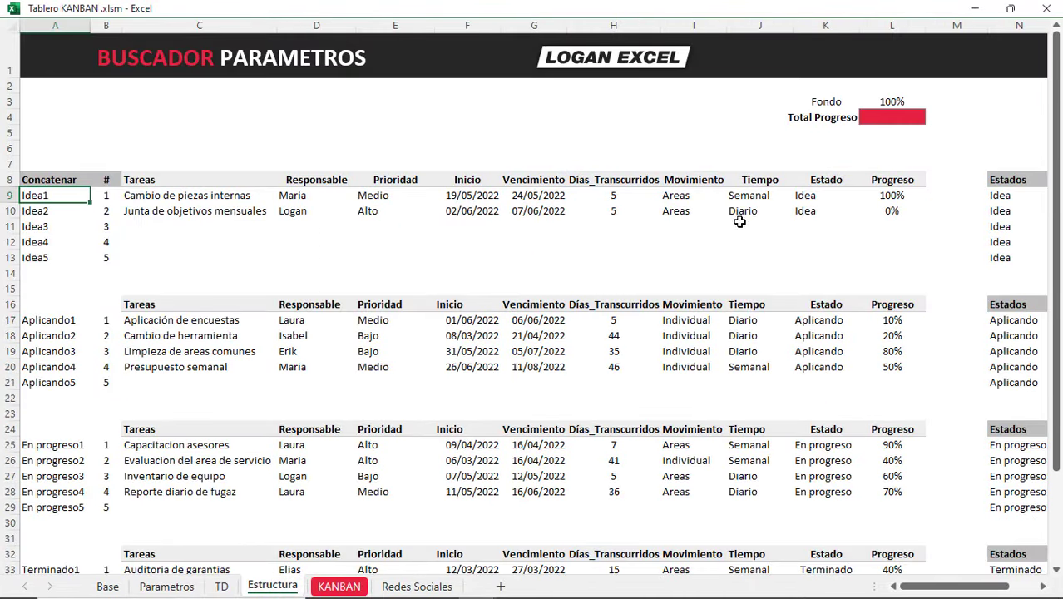
pyautogui.click(339, 587)
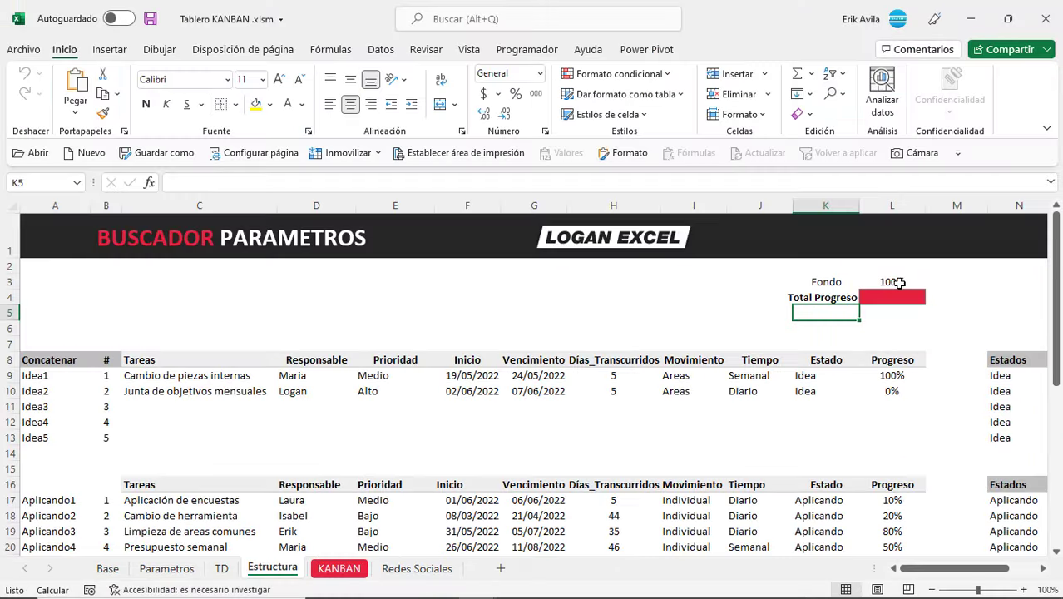
pyautogui.moveTo(899, 283); pyautogui.dragTo(896, 293)
pyautogui.click(872, 310)
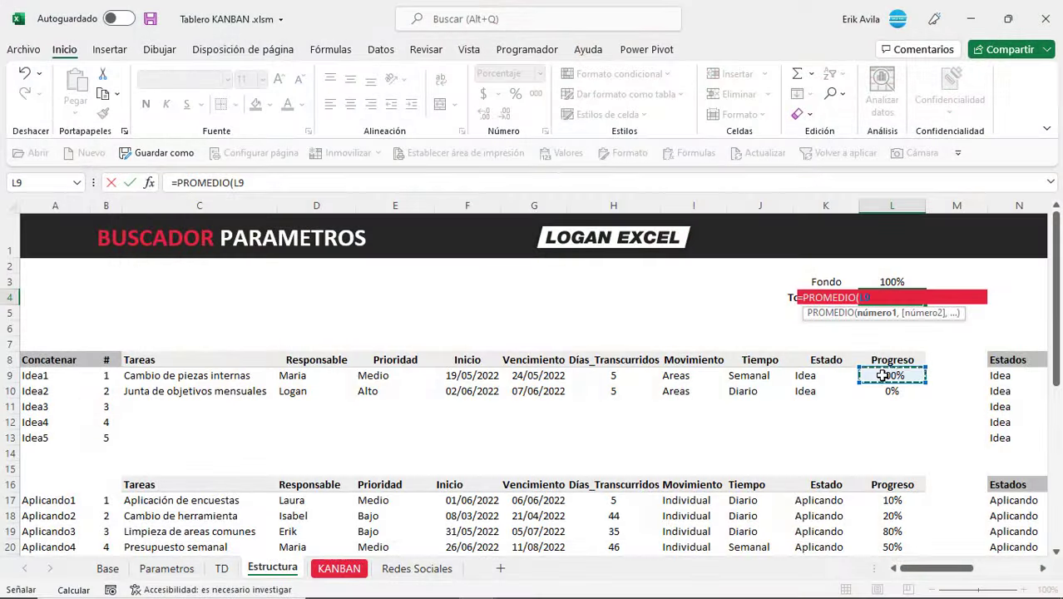
pyautogui.moveTo(883, 375); pyautogui.dragTo(878, 489)
pyautogui.press('Return')
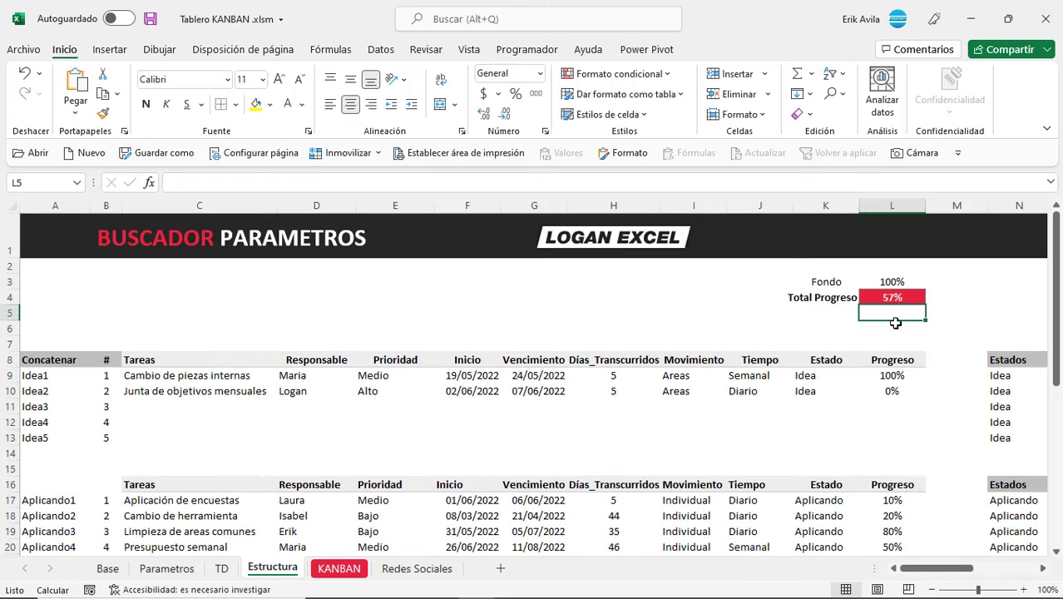
pyautogui.click(891, 298)
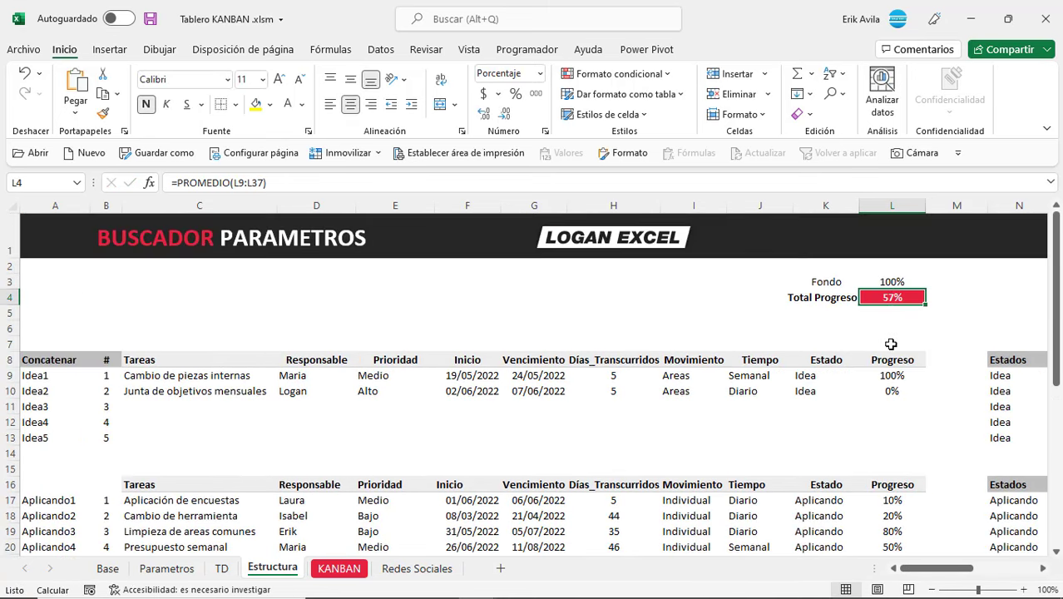
# Step: Insert a 2-D clustered column chart from L3:L4 and switch its rows and columns
pyautogui.moveTo(889, 281); pyautogui.dragTo(891, 296)
pyautogui.click(110, 50)
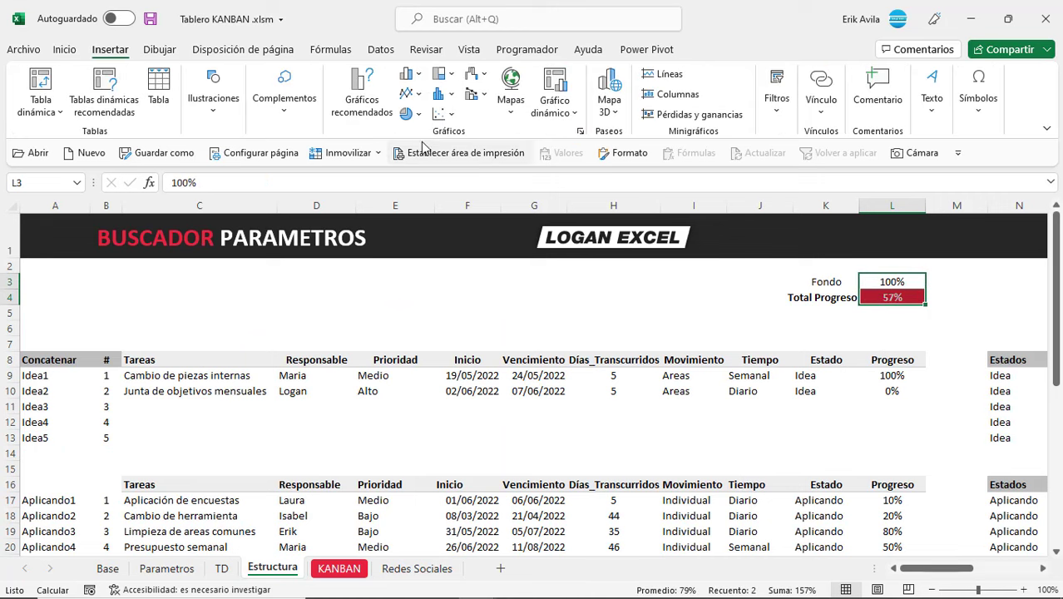
pyautogui.click(408, 77)
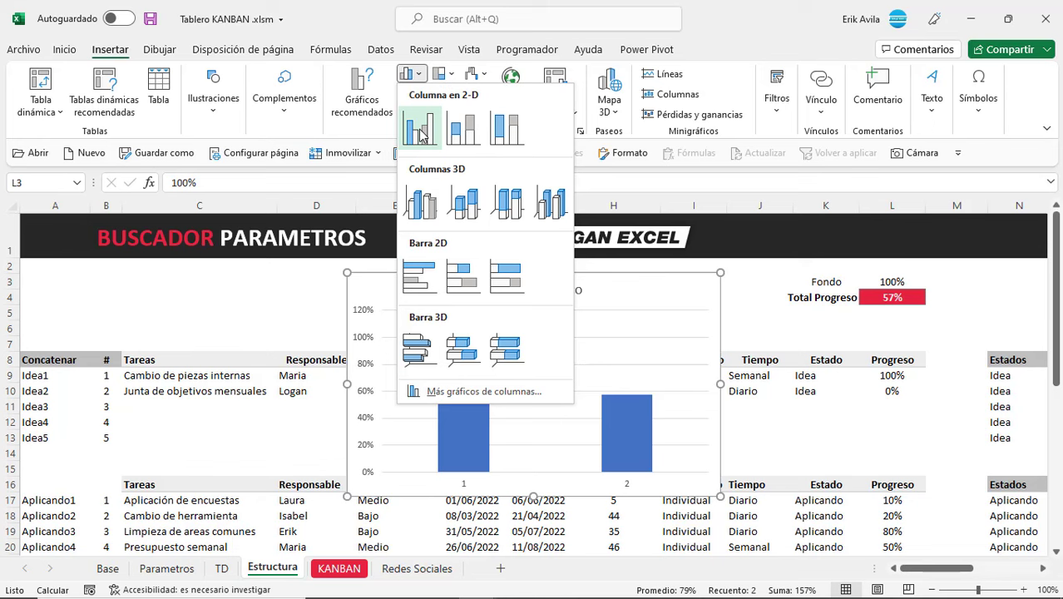
pyautogui.click(419, 131)
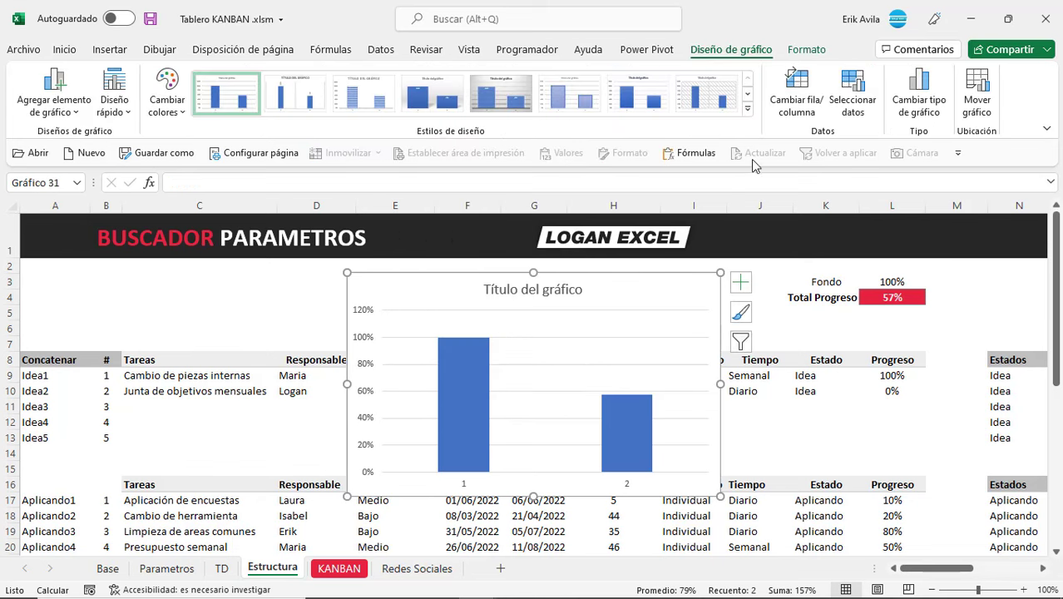
pyautogui.click(804, 102)
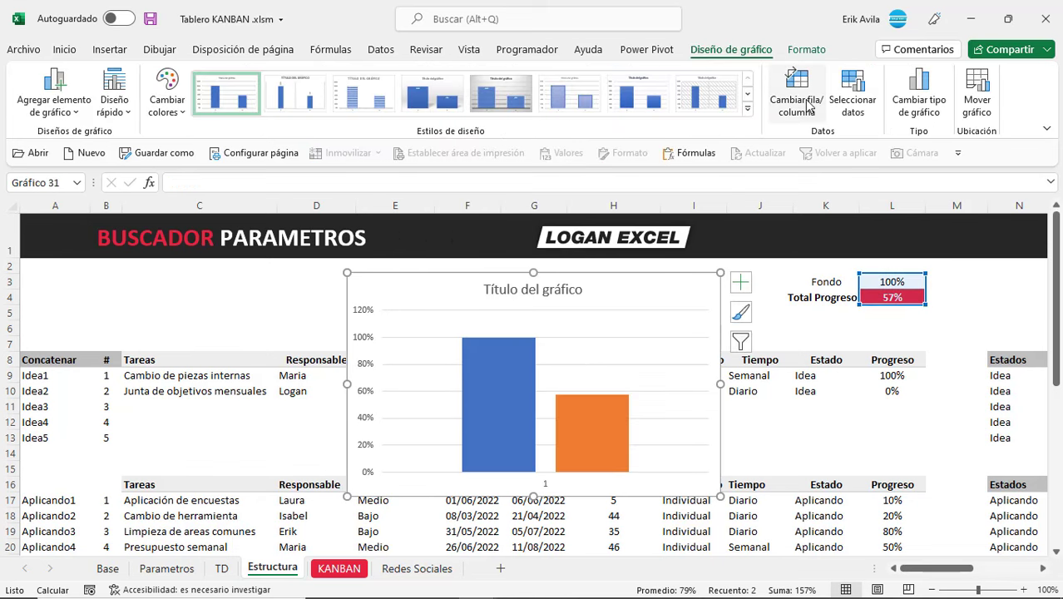
# Step: Change the chart to a custom combination with both series as clustered columns and Series1 on the secondary axis
pyautogui.rightClick(622, 293)
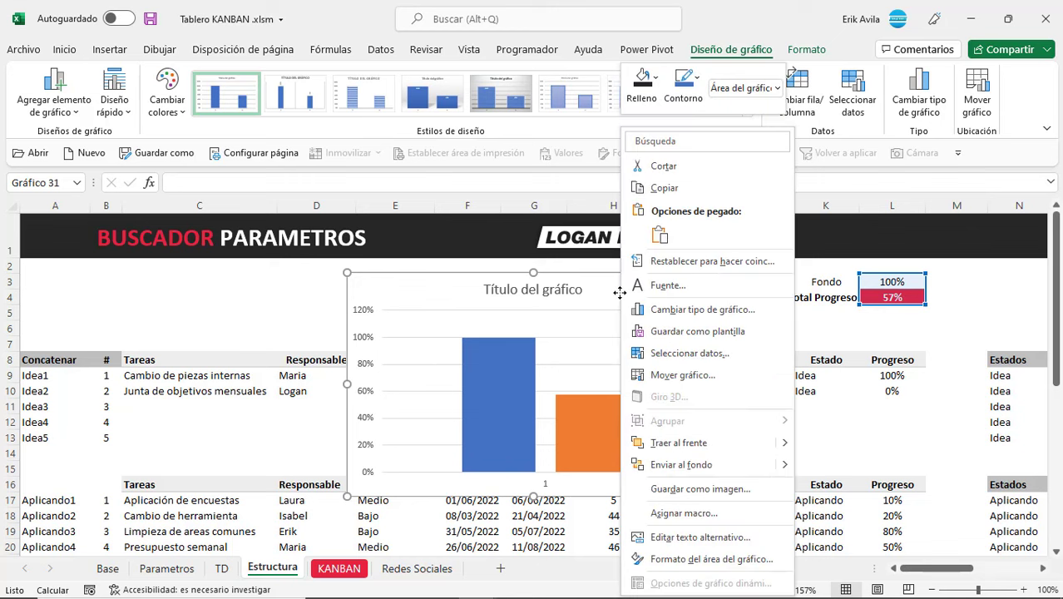
pyautogui.click(657, 314)
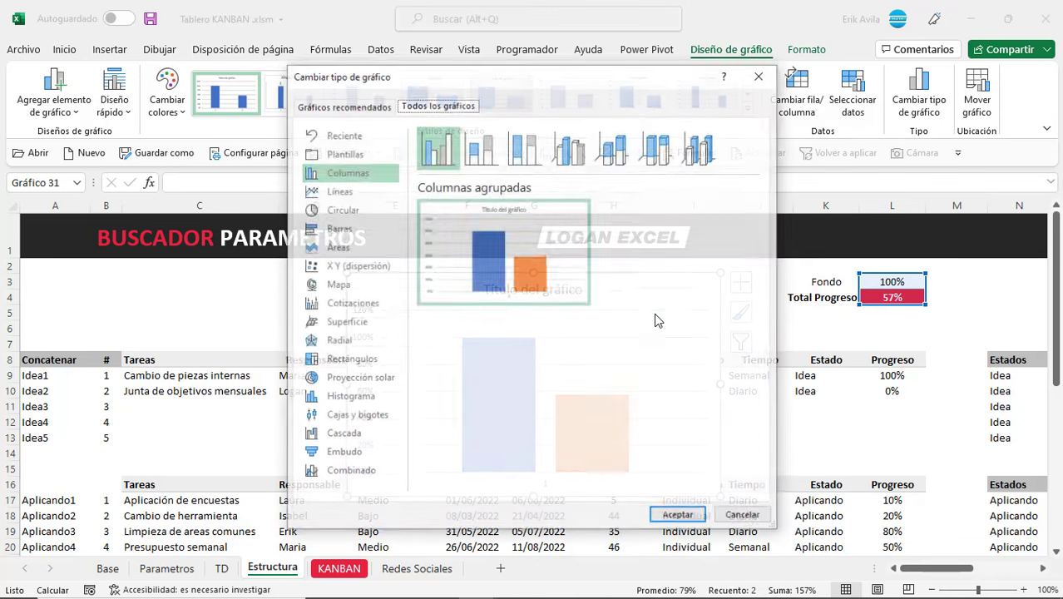
pyautogui.click(374, 471)
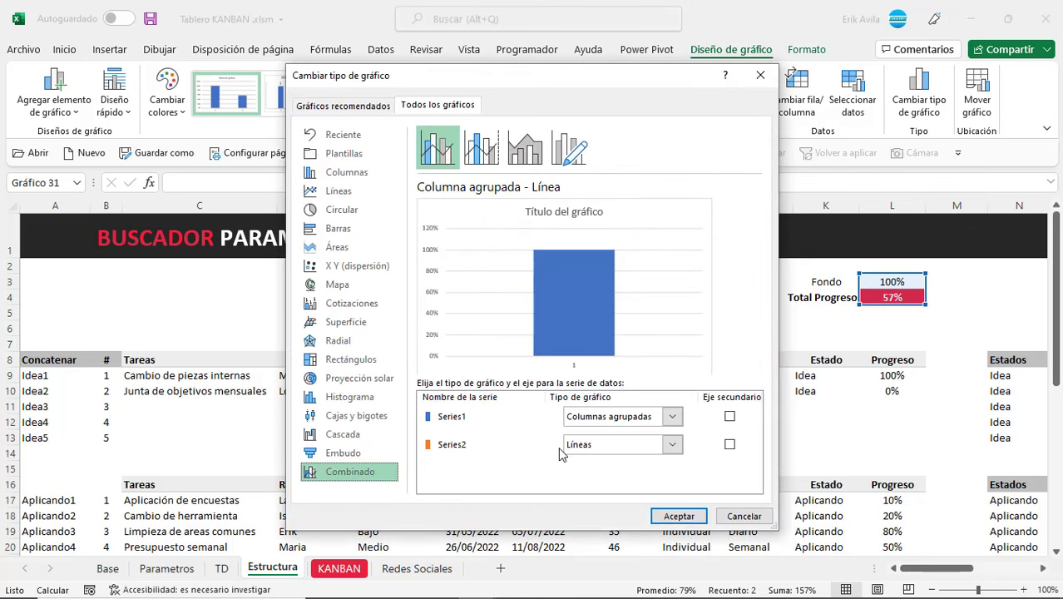
pyautogui.click(671, 444)
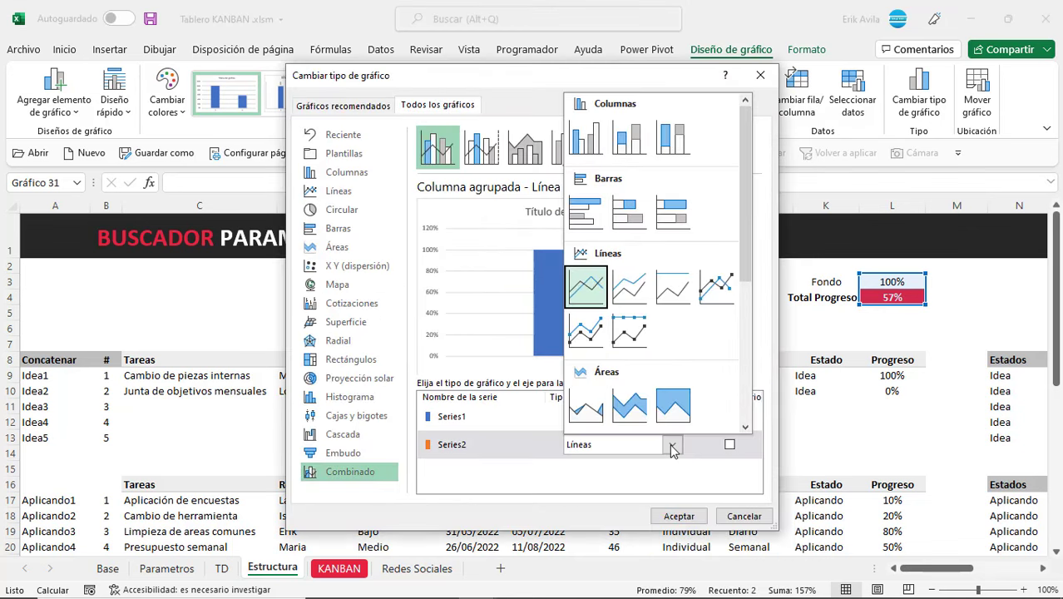
pyautogui.click(587, 148)
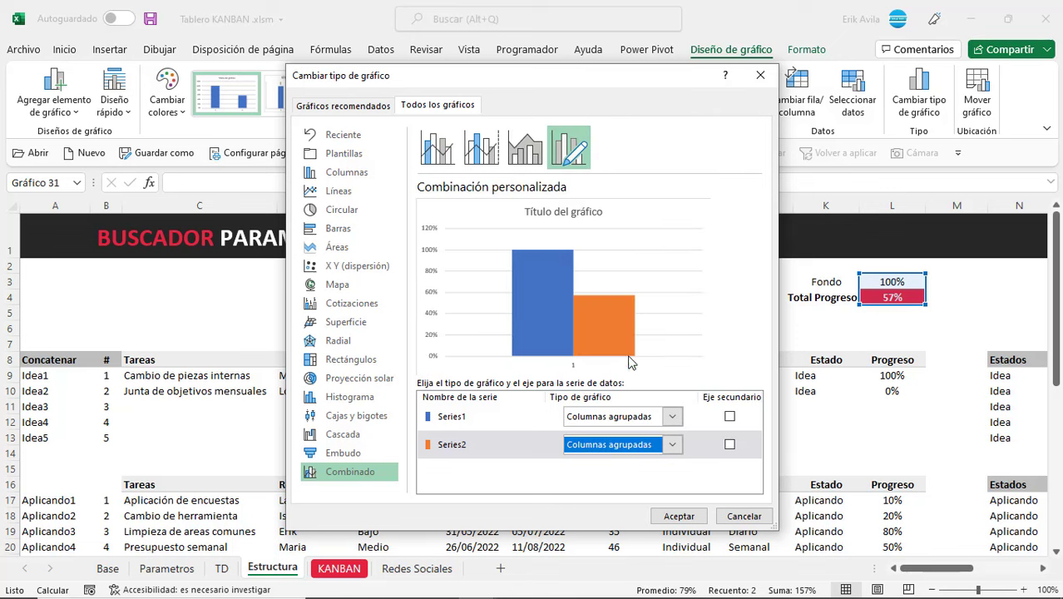
pyautogui.click(729, 417)
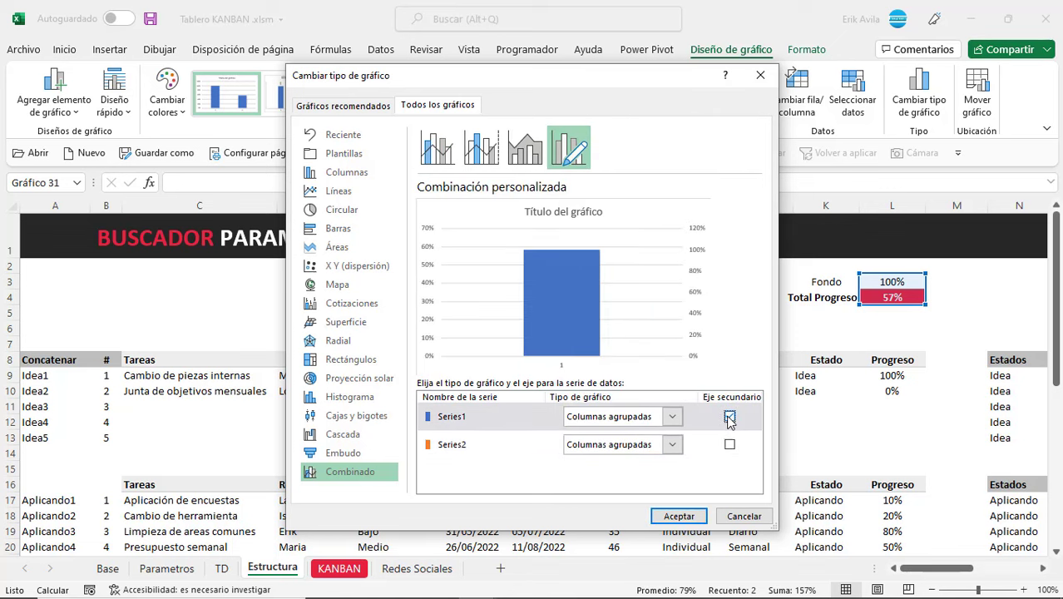
pyautogui.click(679, 517)
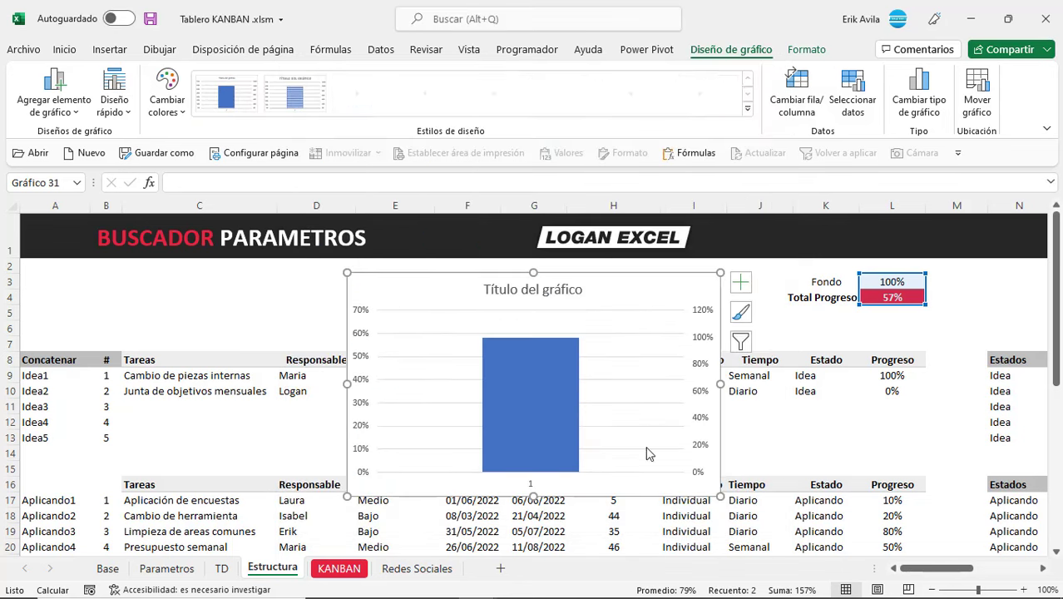
# Step: Set the maximum of both vertical chart axes to 1
pyautogui.doubleClick(366, 337)
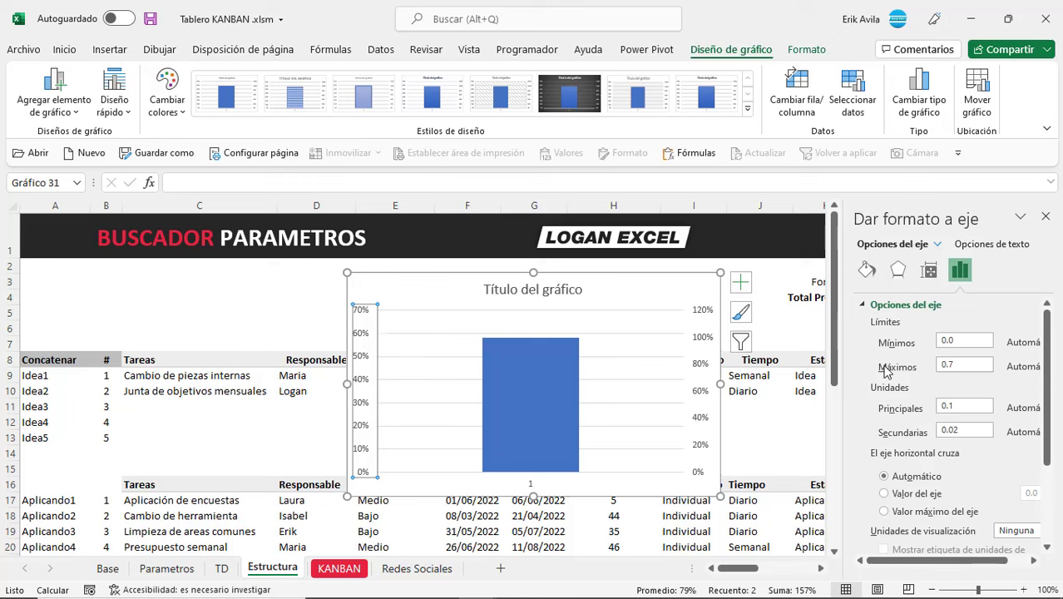
pyautogui.moveTo(964, 364); pyautogui.dragTo(937, 366)
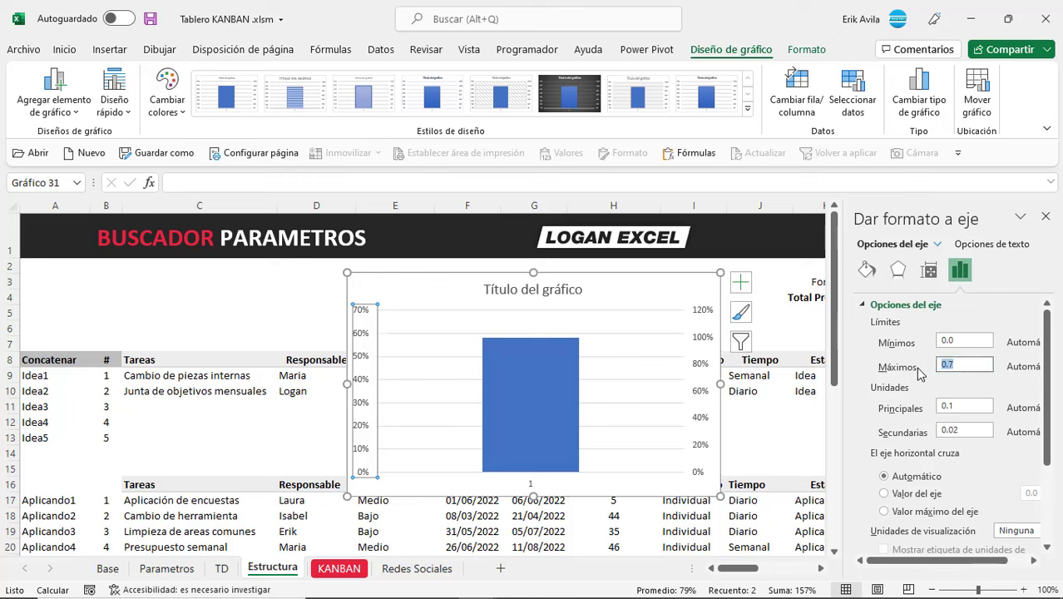
pyautogui.write('1')
pyautogui.press('Return')
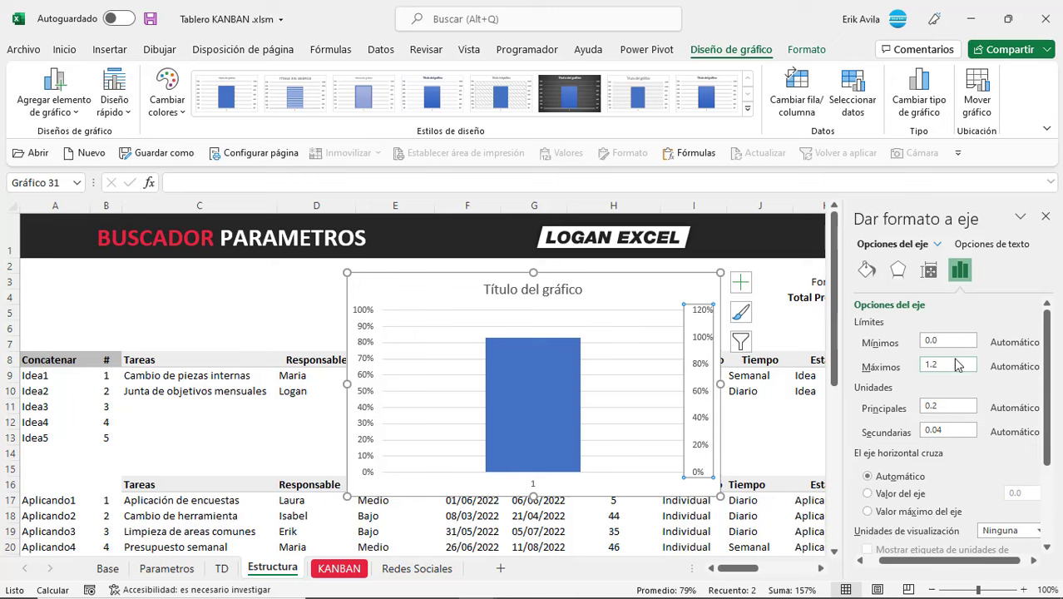
pyautogui.moveTo(956, 364); pyautogui.dragTo(880, 367)
pyautogui.write('1')
# Step: Remove the chart title, then plot the Fondo series on the primary axis and the Total Progreso series on the secondary axis
pyautogui.click(547, 289)
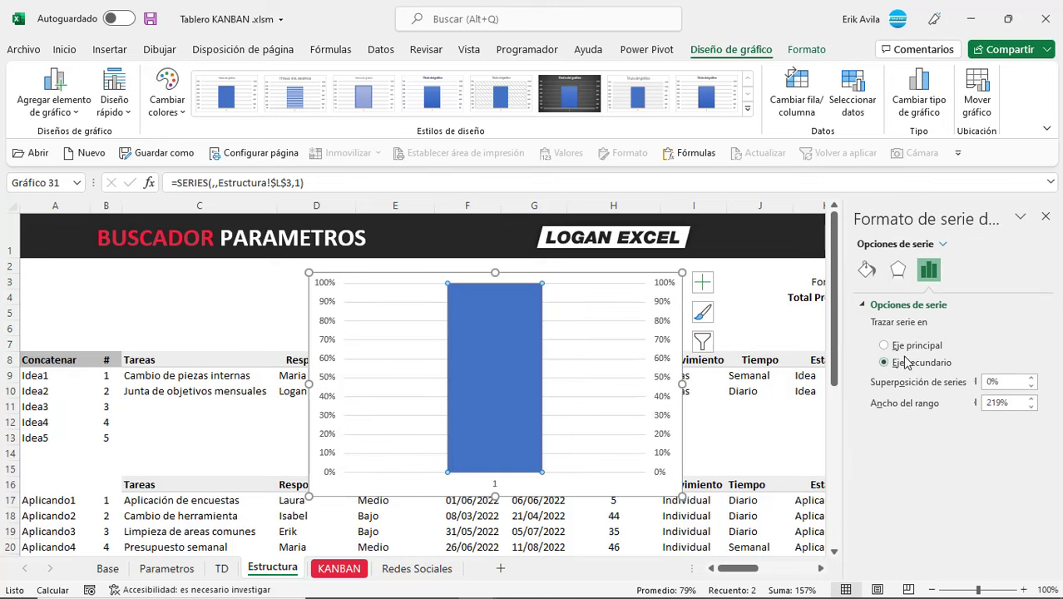
pyautogui.click(898, 349)
pyautogui.click(555, 415)
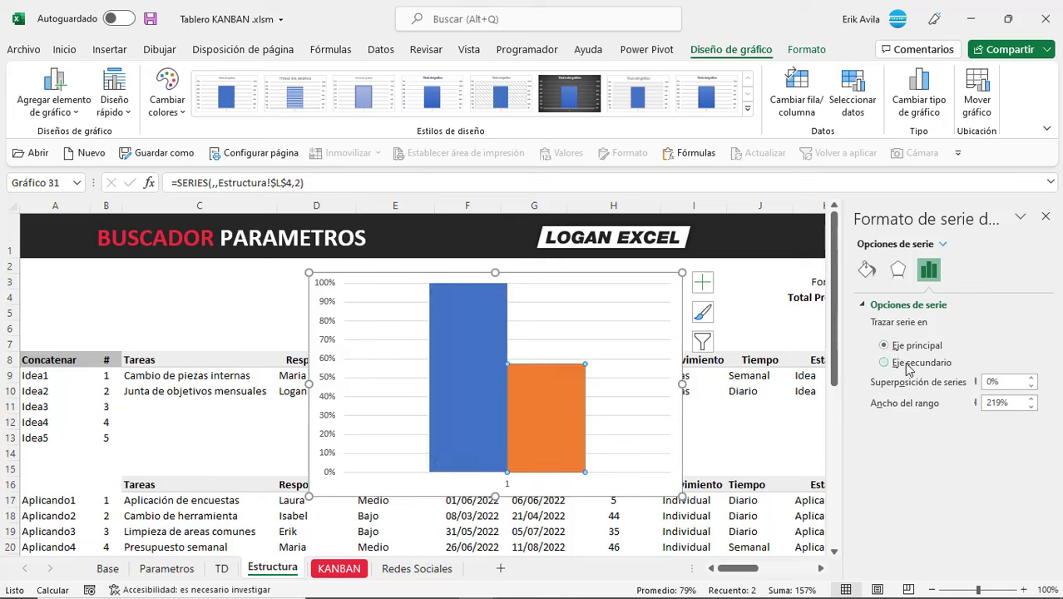
pyautogui.moveTo(630, 275); pyautogui.dragTo(654, 268)
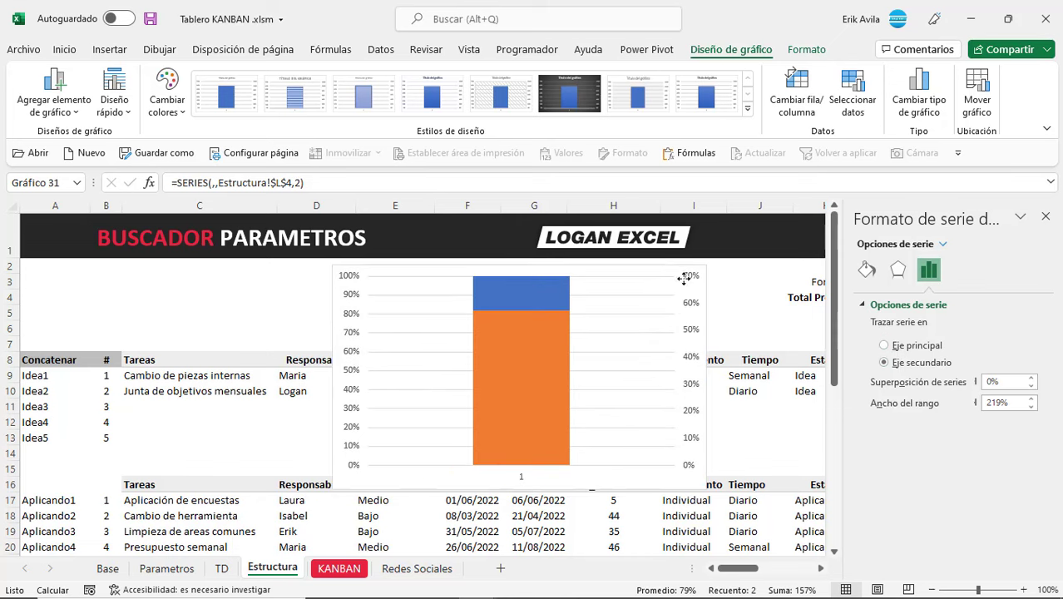
# Step: Delete the chart's vertical axes, add a data label to the Total Progreso column and compare it with cell L4
pyautogui.click(690, 312)
pyautogui.click(694, 307)
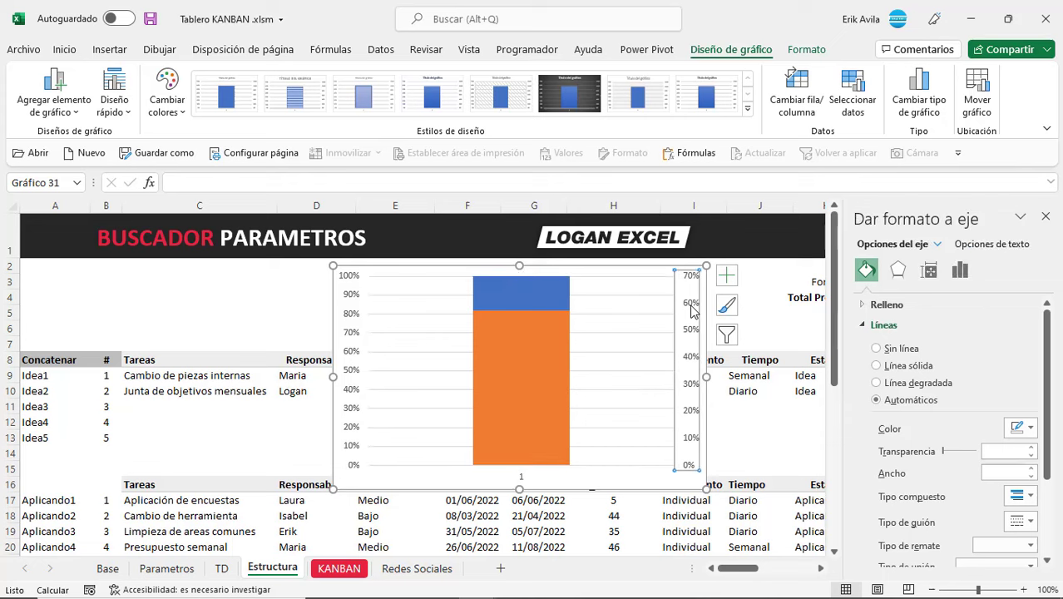
pyautogui.press('Delete')
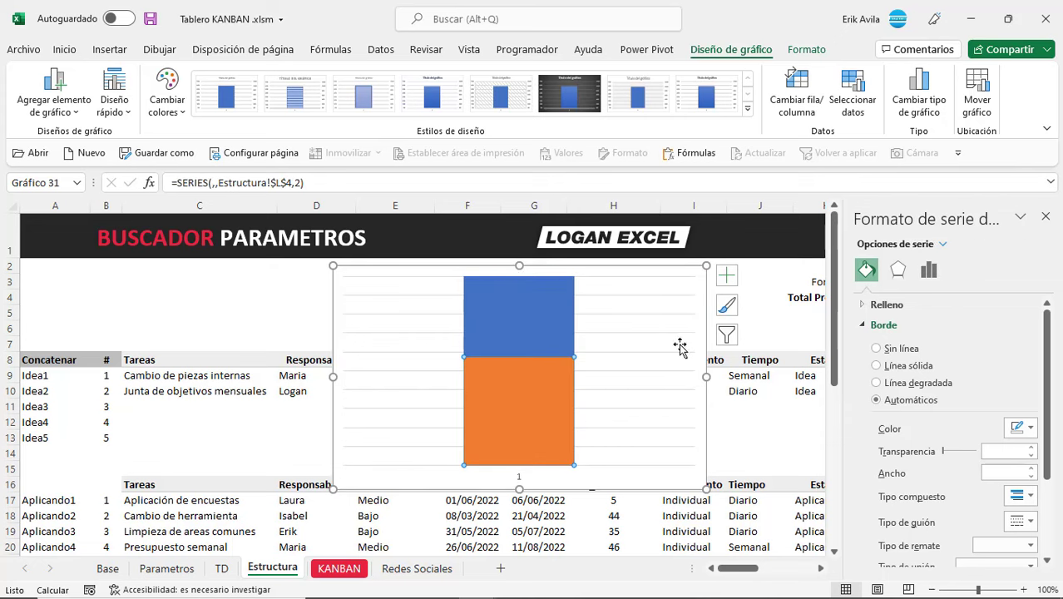
pyautogui.click(726, 275)
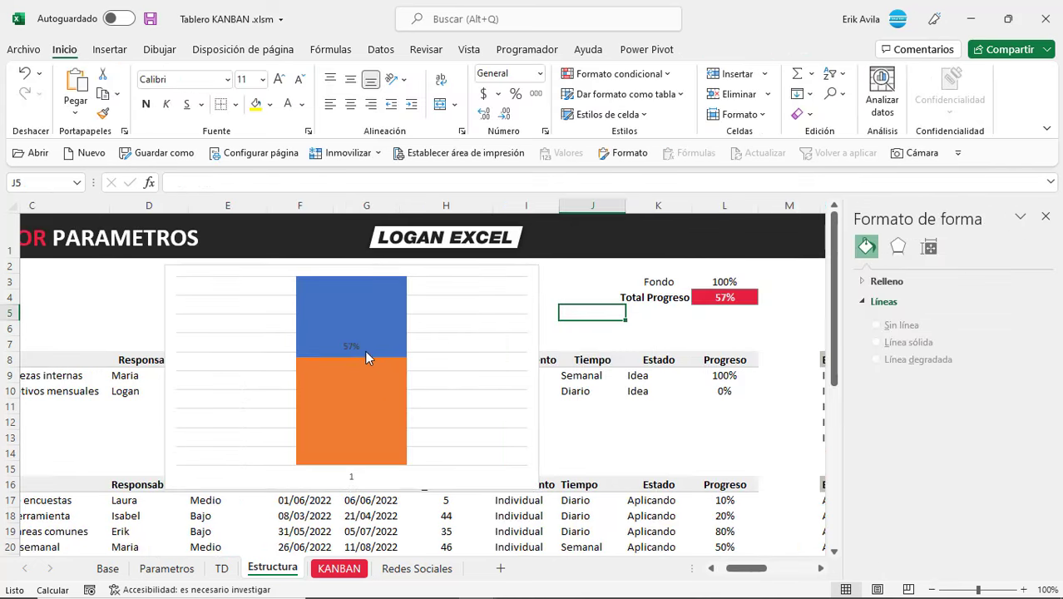
pyautogui.click(366, 348)
pyautogui.click(744, 297)
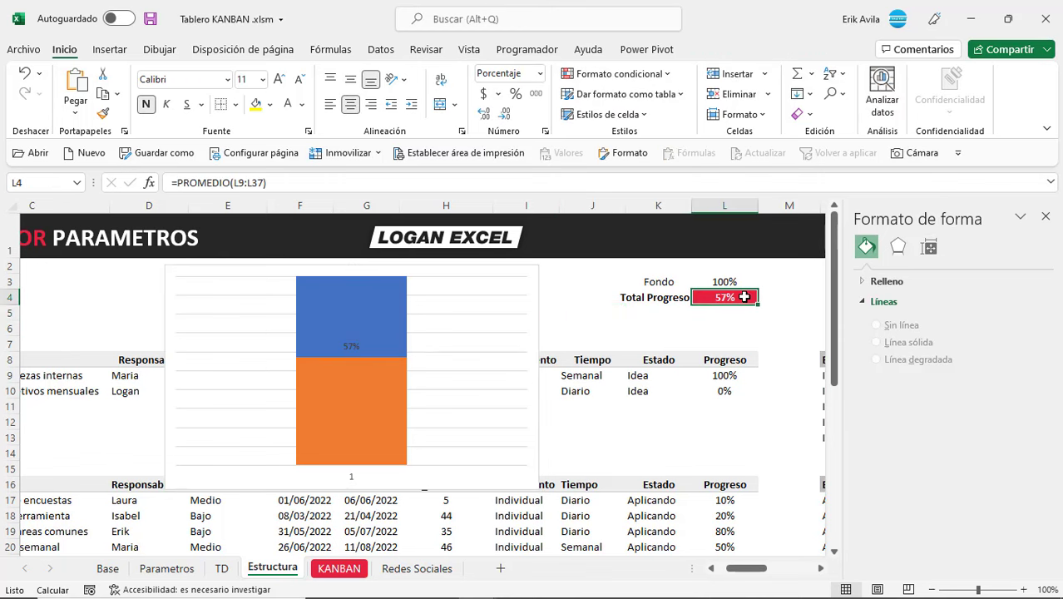
# Step: Copy the progress chart from the Estructura sheet and paste it into the KANBAN sheet
pyautogui.click(406, 337)
pyautogui.click(532, 280)
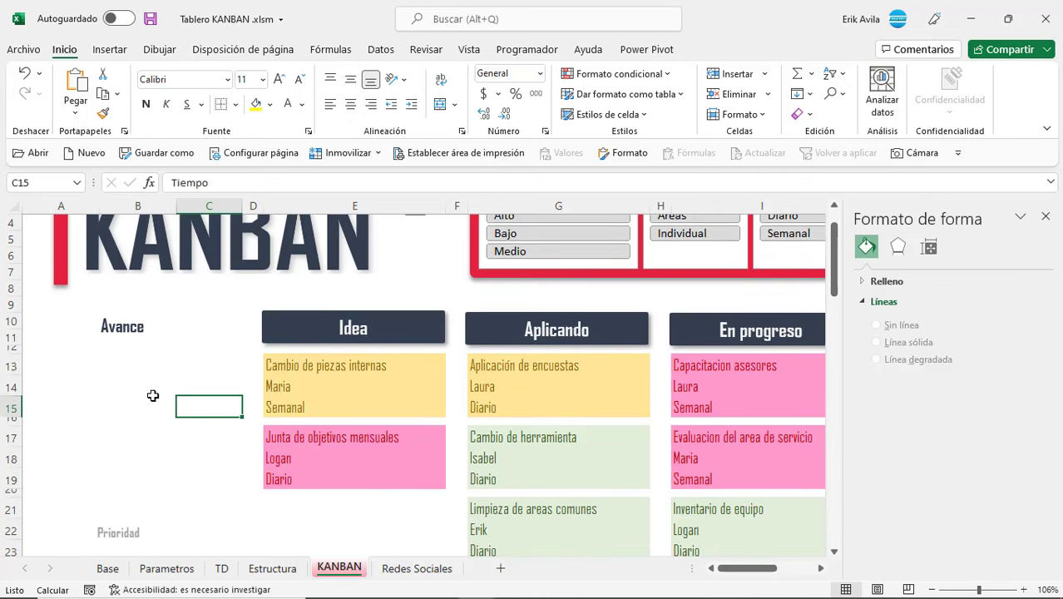
pyautogui.hotkey('ctrl', 'v')
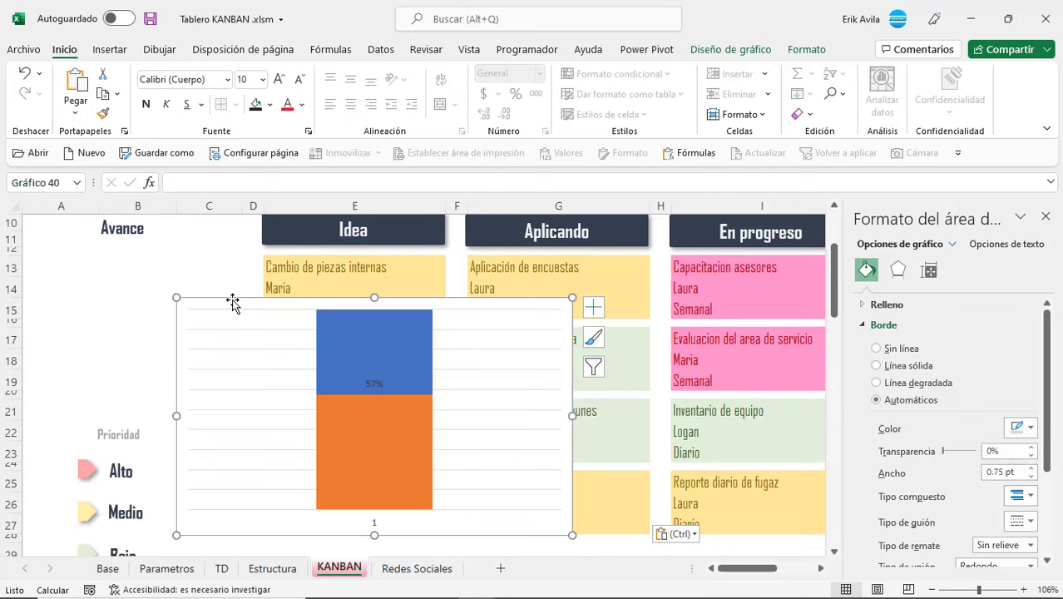
# Step: Remove the pasted chart's background fill and delete its horizontal gridlines
pyautogui.click(807, 49)
pyautogui.click(532, 73)
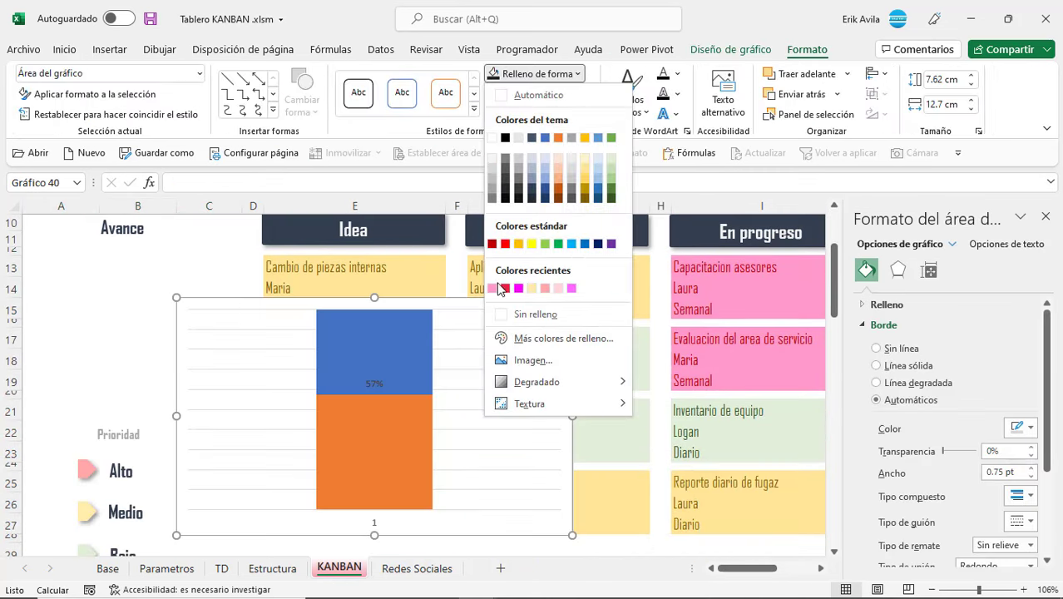
pyautogui.click(532, 314)
pyautogui.click(199, 356)
pyautogui.press('Delete')
# Step: Shrink the chart to about 6.17 cm high by 4.04 cm wide under Avance and set the columns' gap width to 20%
pyautogui.moveTo(572, 534); pyautogui.dragTo(361, 488)
pyautogui.moveTo(1001, 403); pyautogui.dragTo(950, 404)
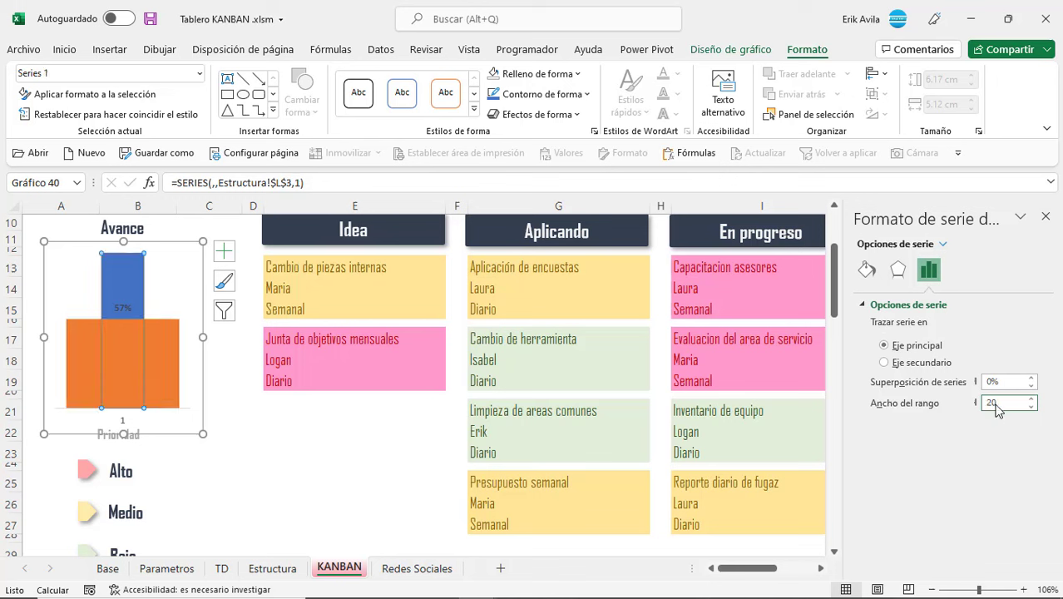
pyautogui.press('Return')
pyautogui.click(194, 336)
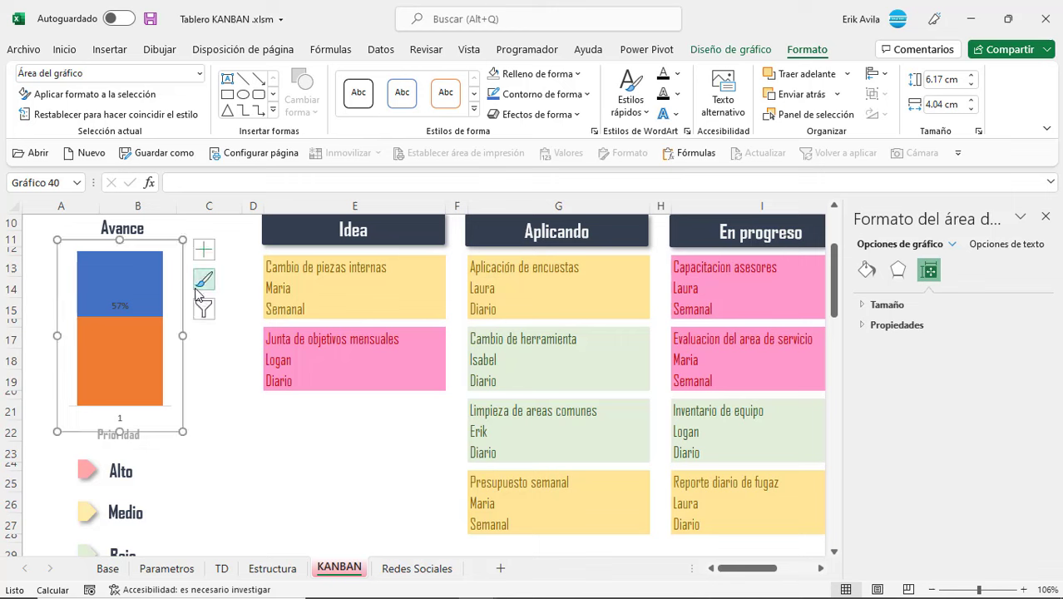
# Step: Set the position of the progress chart's percentage label to Extremo interno
pyautogui.click(121, 306)
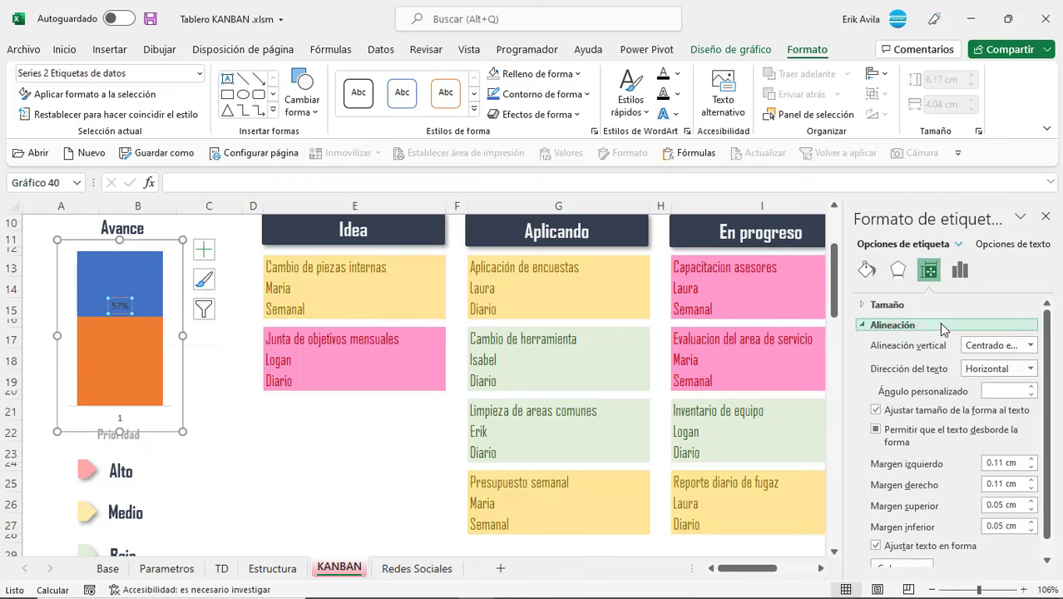
pyautogui.click(959, 270)
pyautogui.moveTo(1049, 379); pyautogui.dragTo(1051, 415)
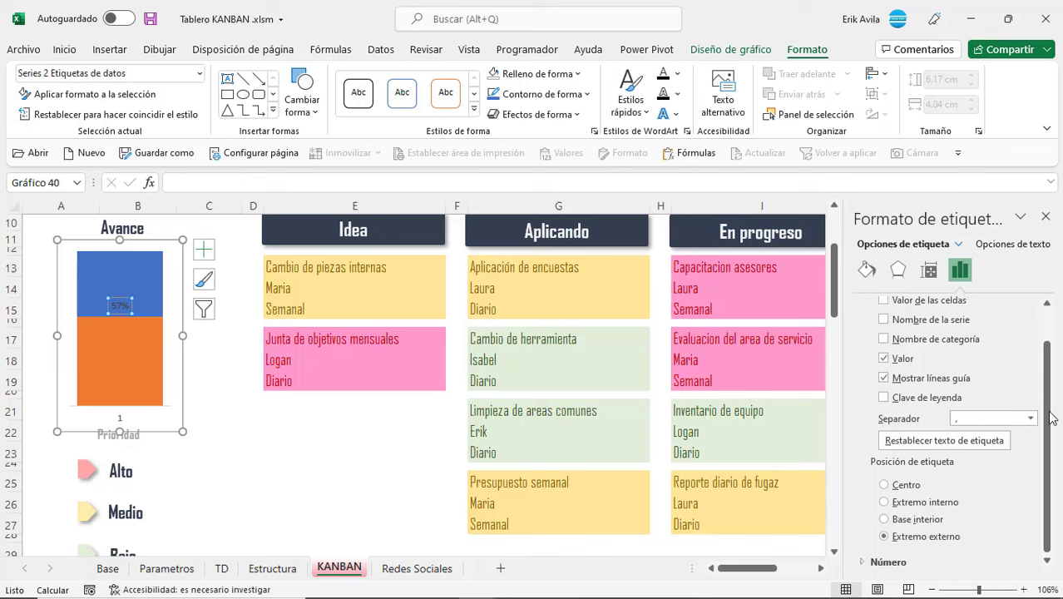
pyautogui.click(925, 517)
pyautogui.press('Up')
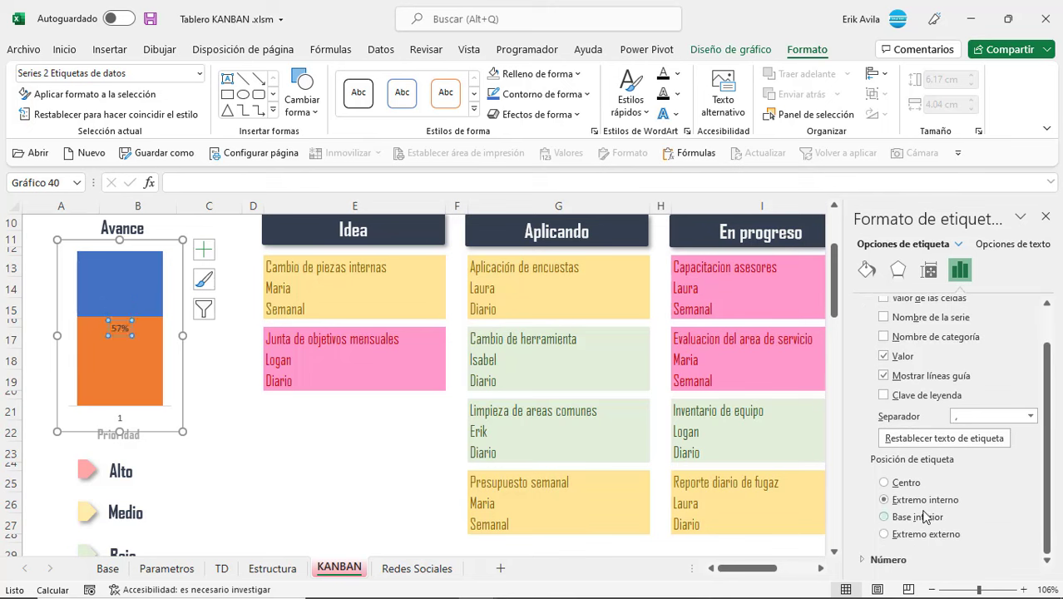
# Step: Format the progress chart's percentage label in bold Agency FB at size 24
pyautogui.click(64, 49)
pyautogui.click(279, 80)
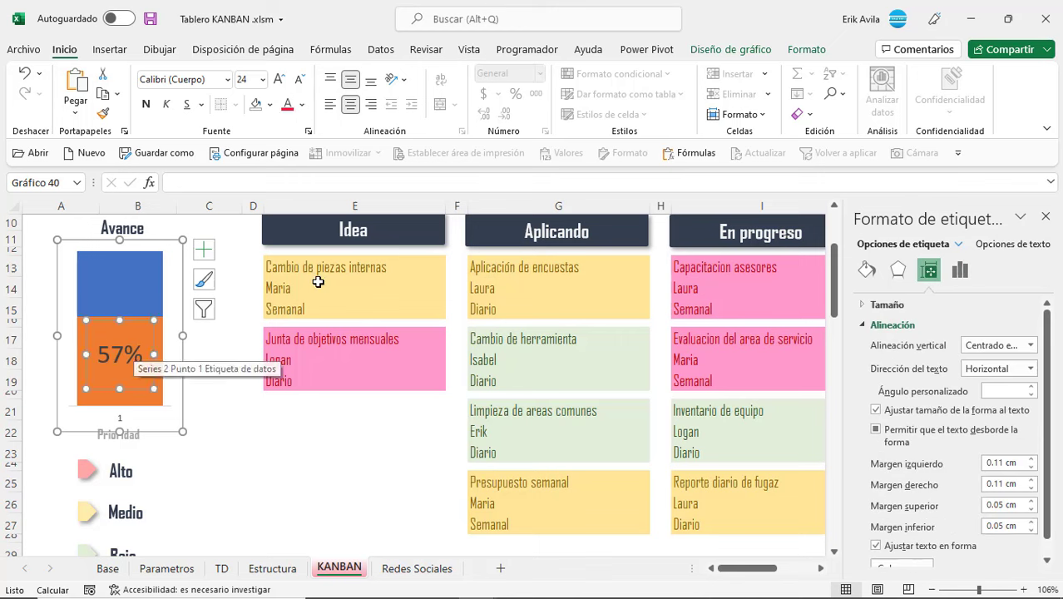
pyautogui.click(317, 283)
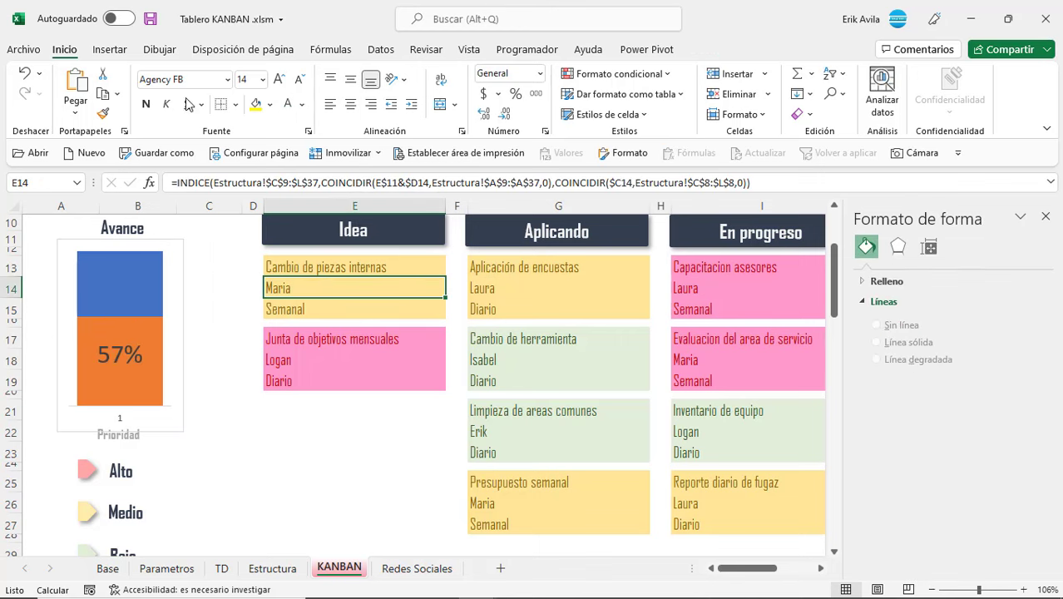
pyautogui.click(192, 78)
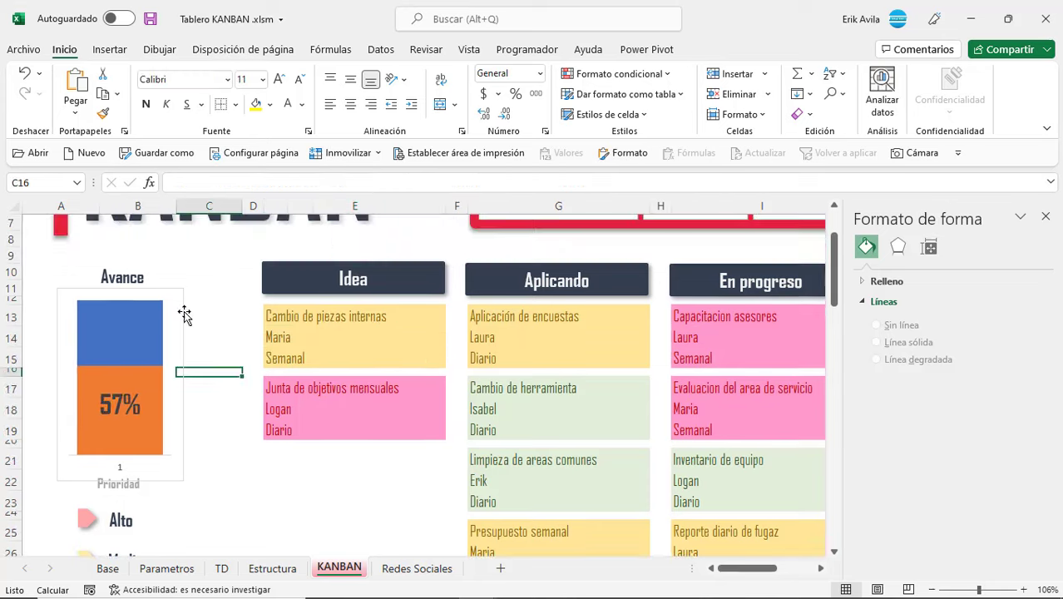
# Step: Remove the outline around the progress chart under Avance
pyautogui.click(182, 312)
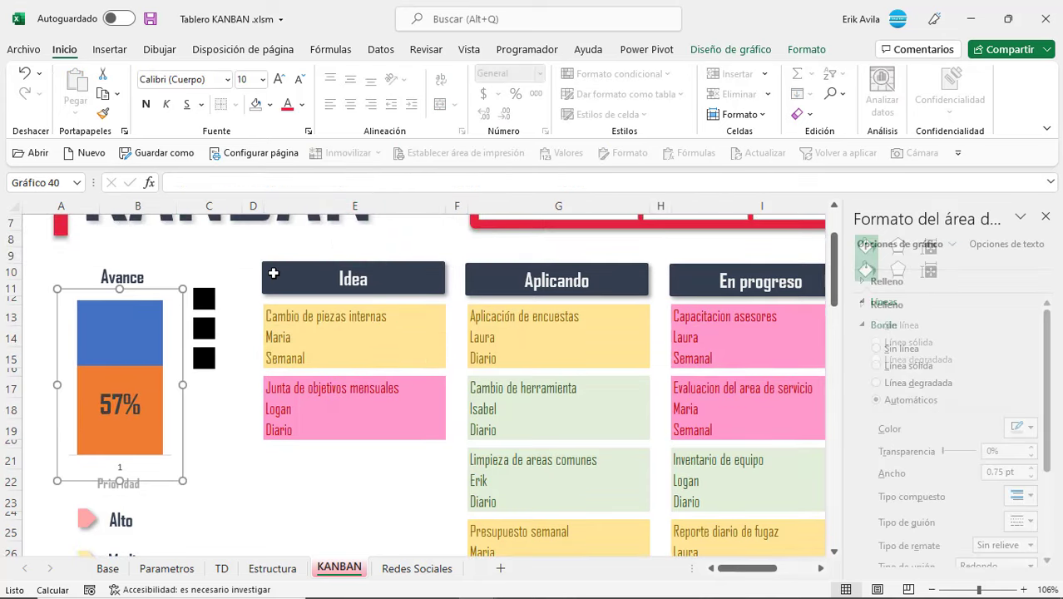
pyautogui.click(807, 49)
pyautogui.click(545, 94)
pyautogui.click(189, 320)
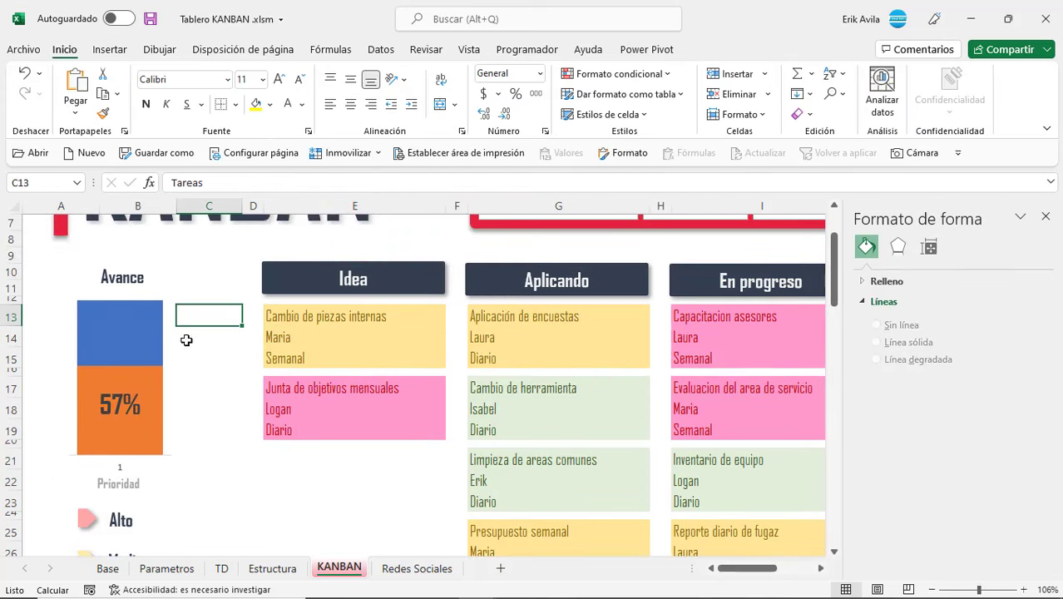
# Step: Fill the progress chart's background column with the board's dark blue and the progress column with red
pyautogui.click(147, 336)
pyautogui.doubleClick(144, 333)
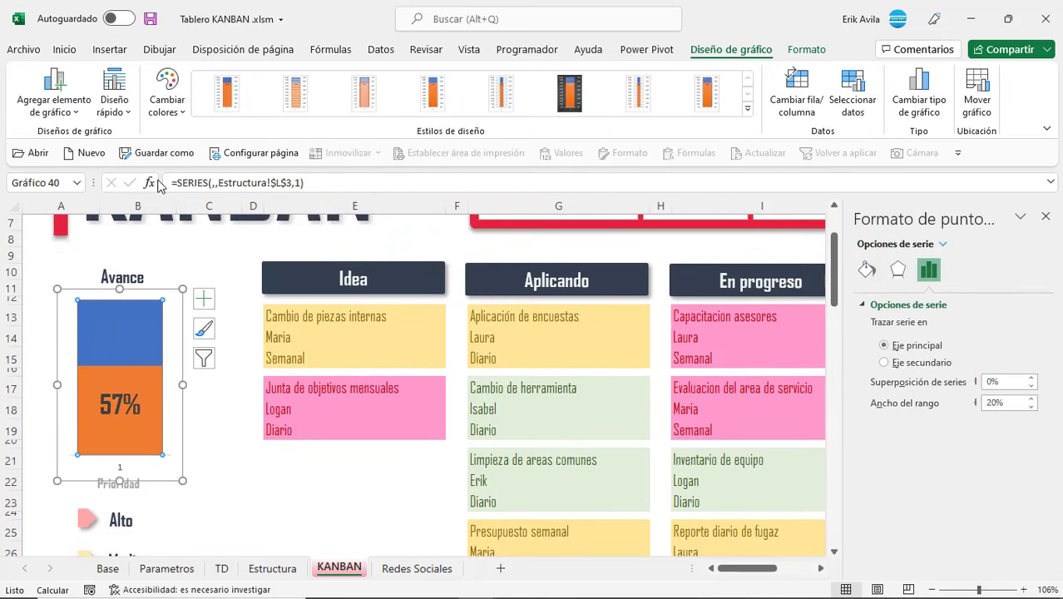
pyautogui.click(65, 49)
pyautogui.click(148, 381)
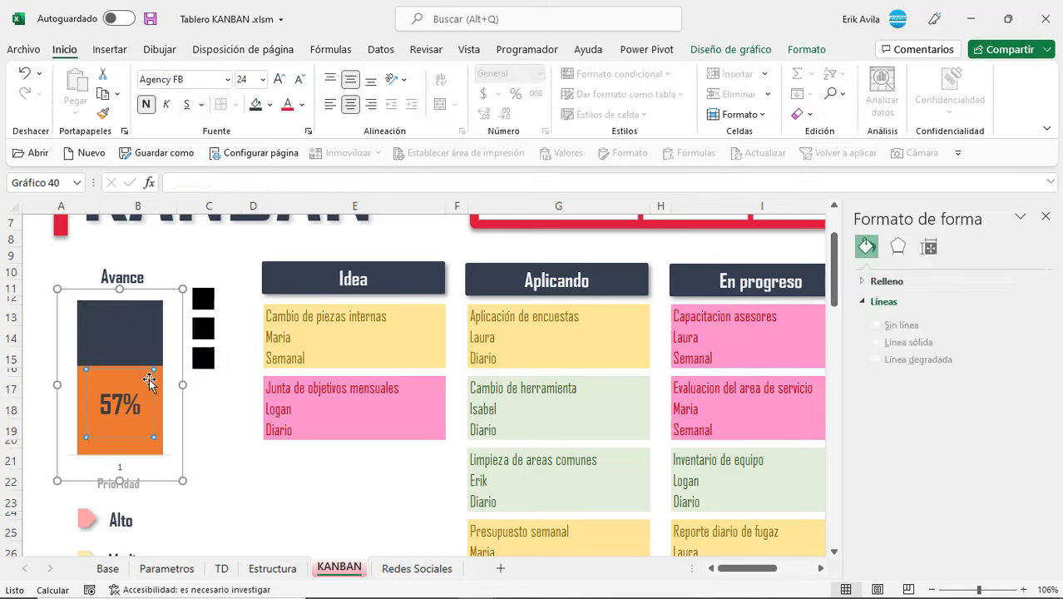
pyautogui.click(155, 376)
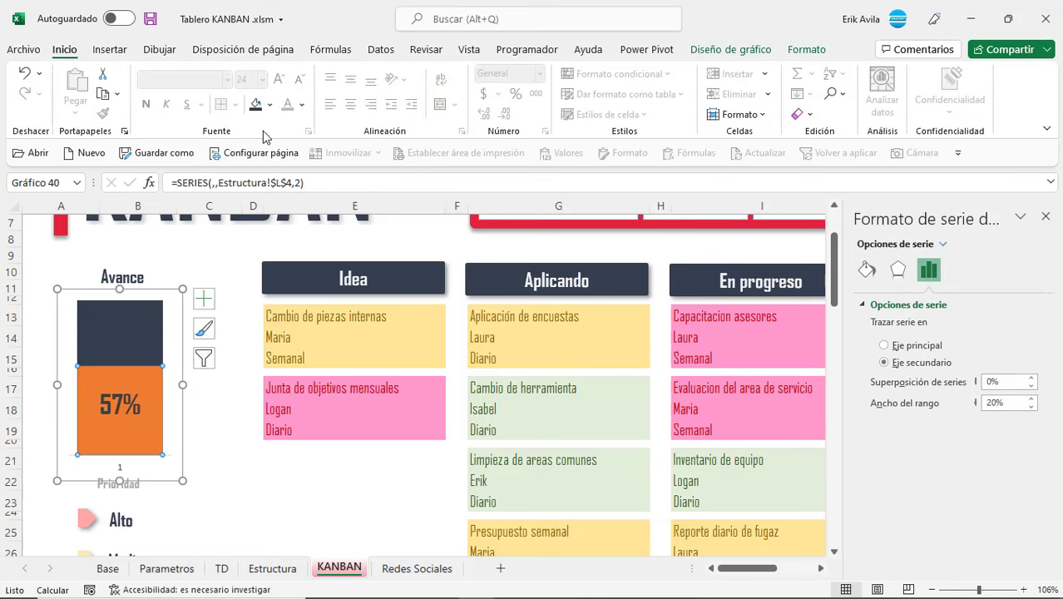
pyautogui.click(270, 104)
pyautogui.click(267, 318)
# Step: Change the percentage label's font color to white and deselect the chart
pyautogui.click(120, 405)
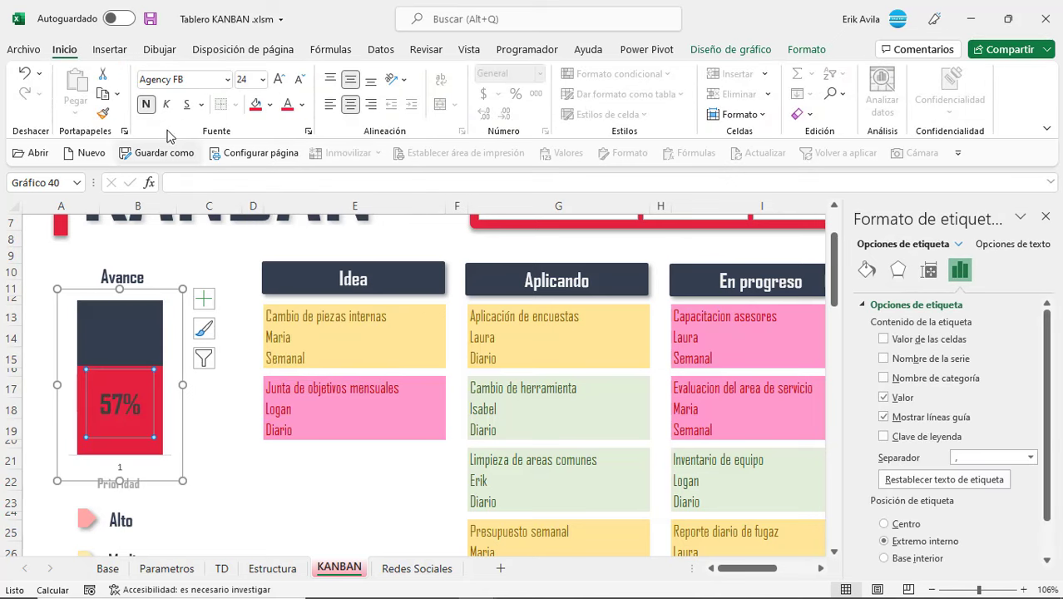
pyautogui.click(301, 104)
pyautogui.click(287, 169)
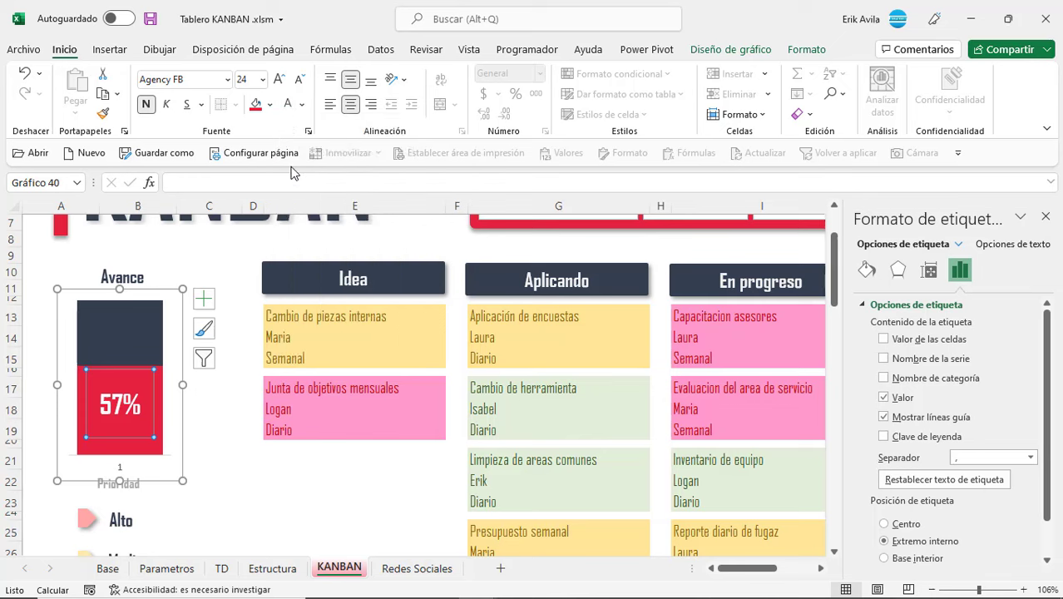
pyautogui.click(233, 316)
# Step: Show the KANBAN board from its top in full-screen view with the ribbon hidden
pyautogui.scroll(3, 467, 306)
pyautogui.hotkey('ctrl', 'shift', 'F1')
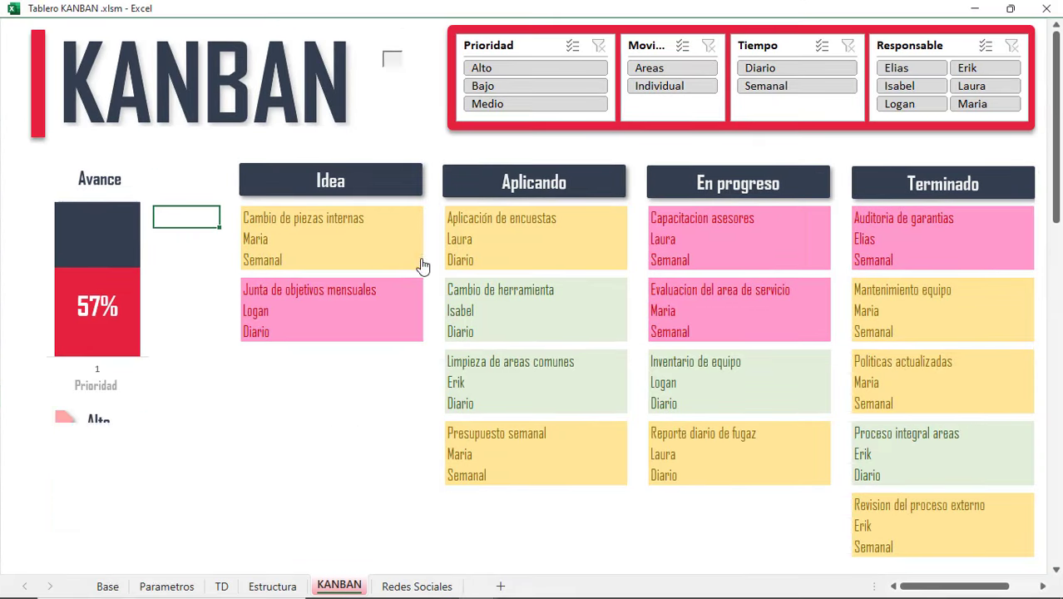
pyautogui.click(359, 460)
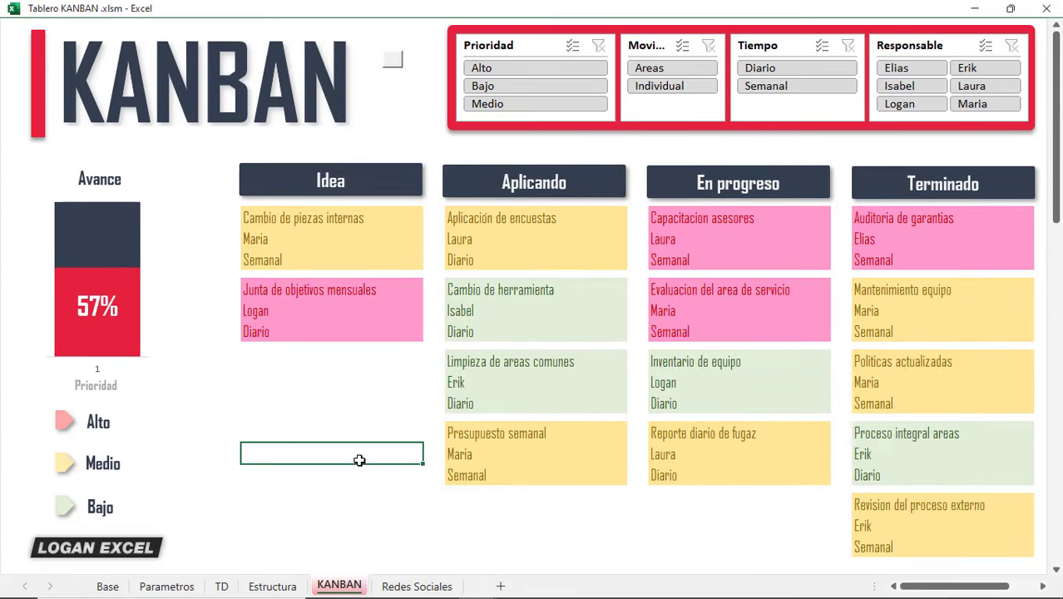
# Step: Test the slicers with Bajo priority and the Areas and Individual options, and clear the filters
pyautogui.click(536, 86)
pyautogui.click(649, 72)
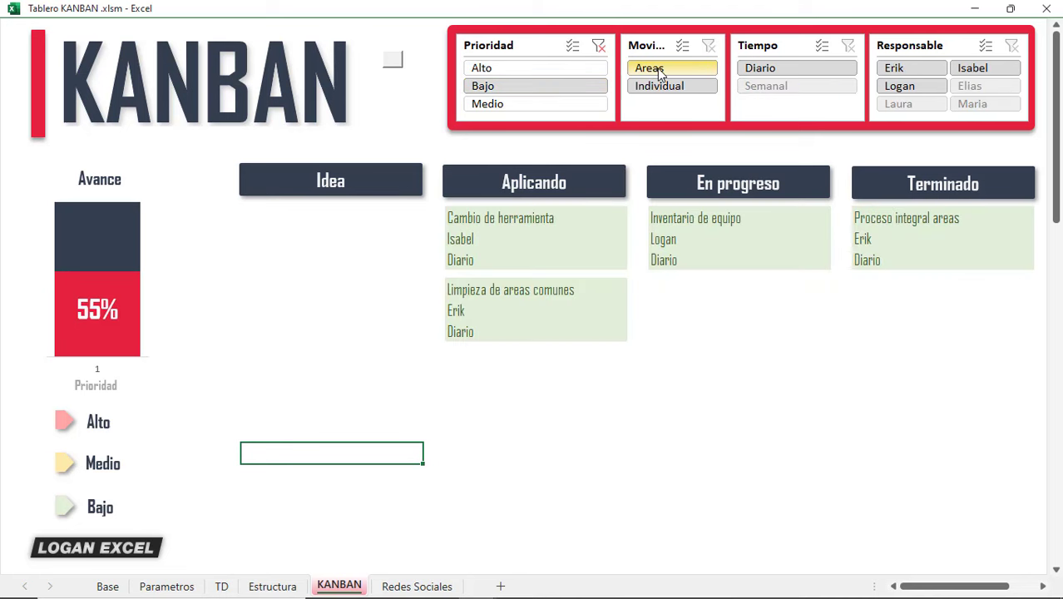
pyautogui.click(672, 86)
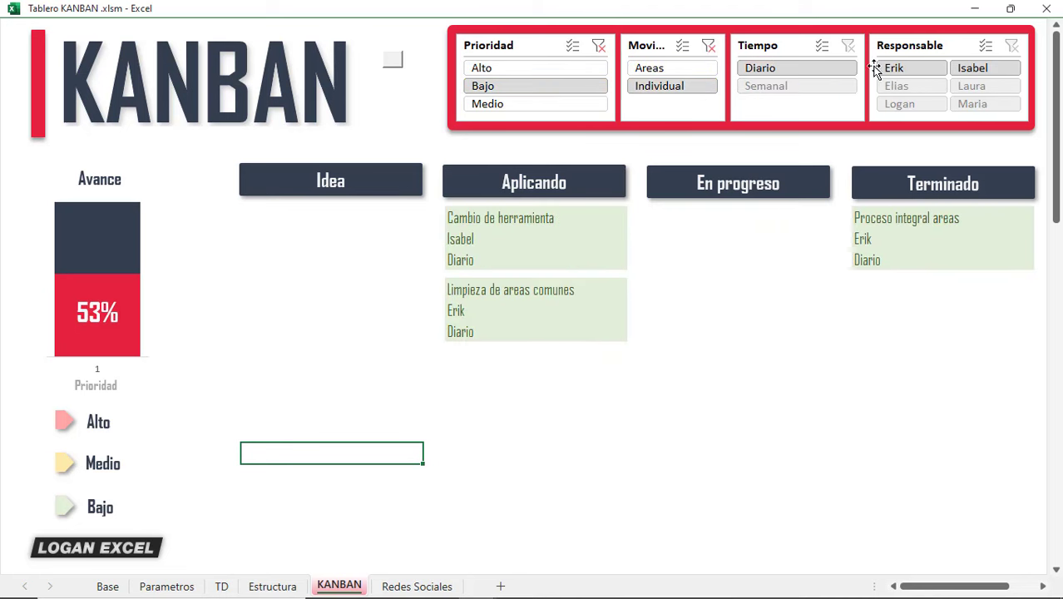
pyautogui.click(708, 45)
pyautogui.click(1011, 46)
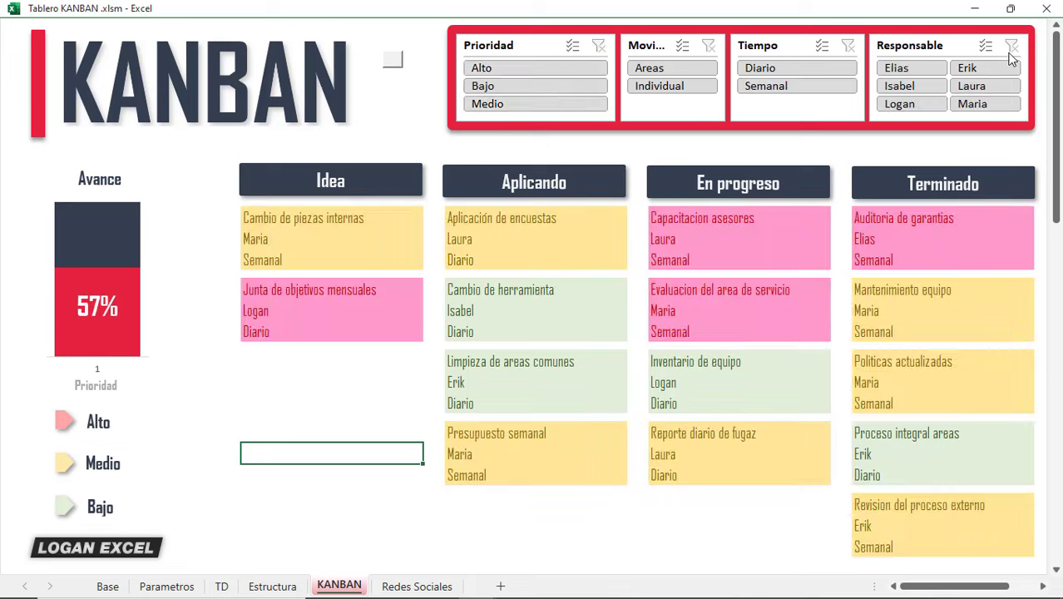
# Step: Filter the board by different people in the Responsable slicer to check the cards and the Avance chart
pyautogui.click(897, 67)
pyautogui.click(899, 86)
pyautogui.click(971, 85)
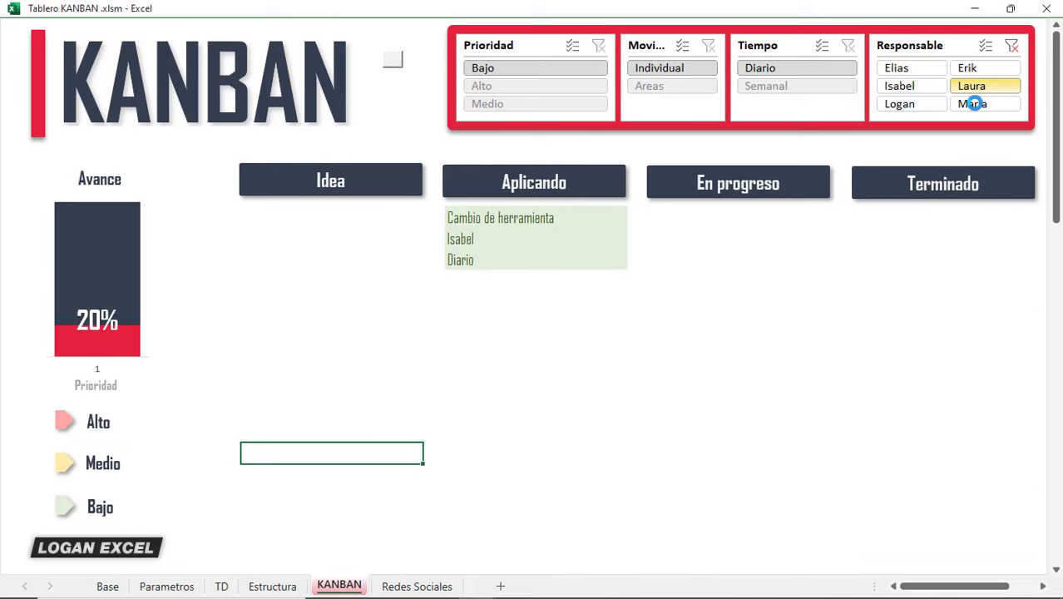
pyautogui.click(972, 105)
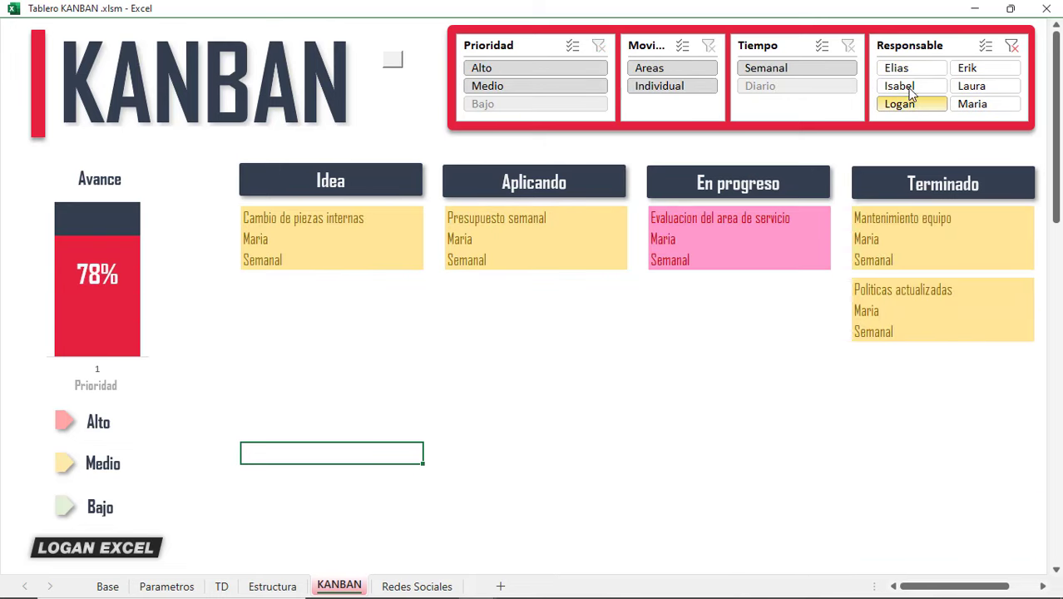
pyautogui.click(908, 88)
pyautogui.click(909, 70)
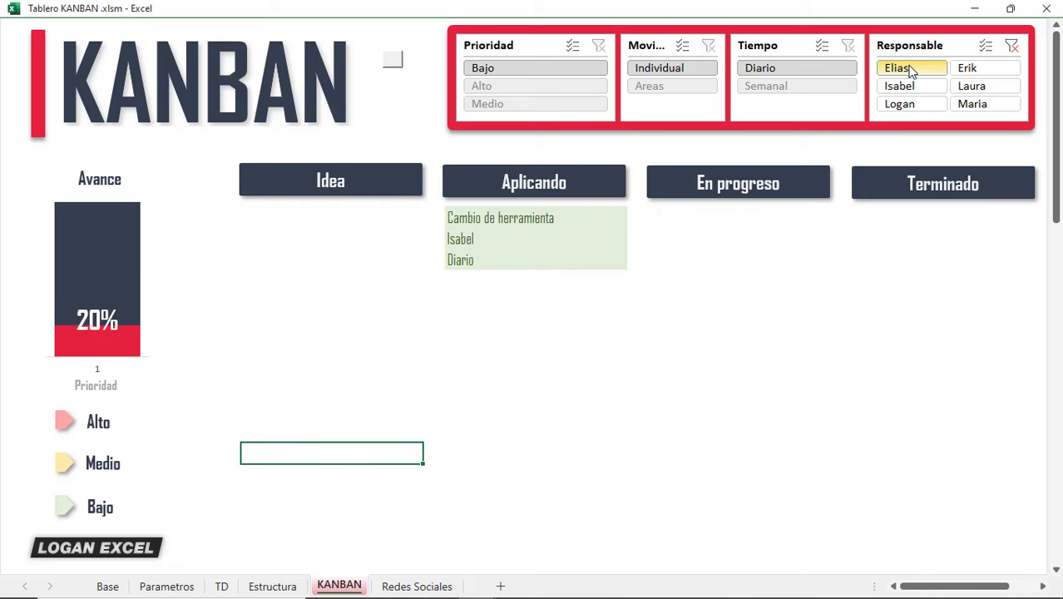
pyautogui.click(957, 67)
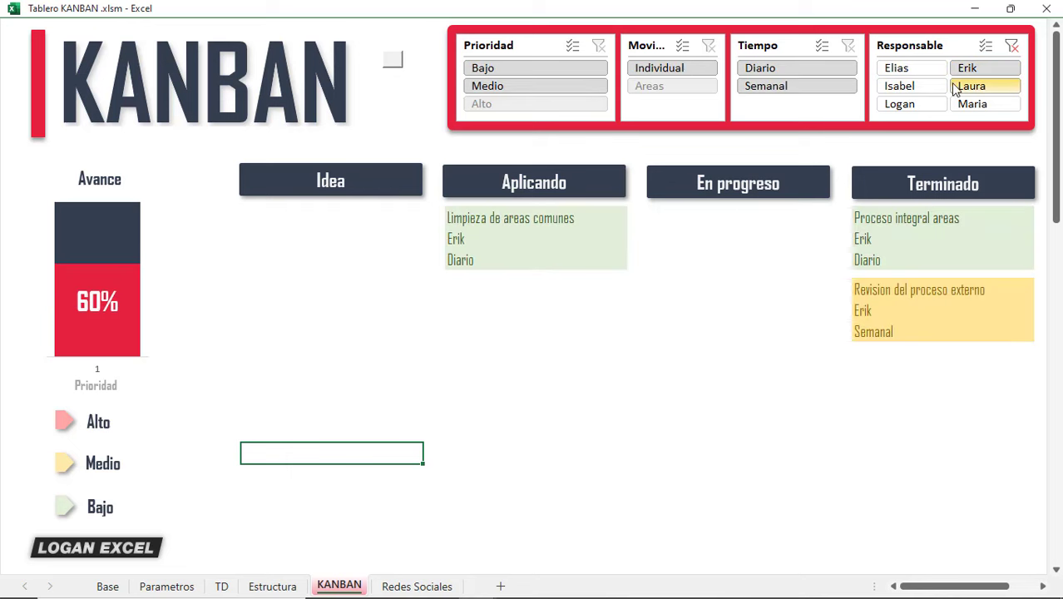
pyautogui.click(940, 89)
pyautogui.click(978, 106)
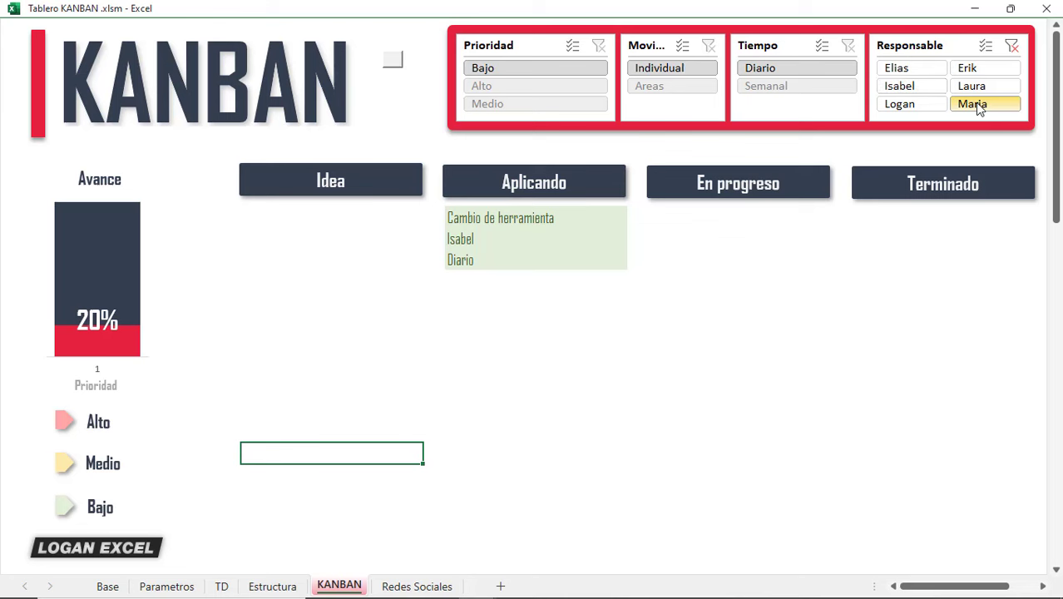
pyautogui.click(914, 104)
pyautogui.click(965, 85)
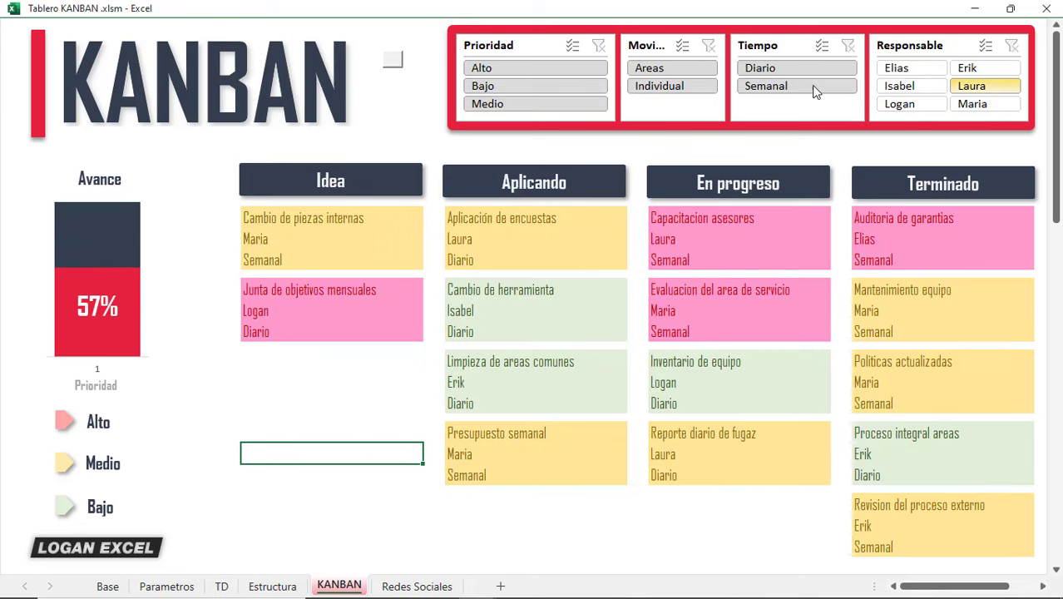
# Step: Filter one person's tasks by the different Prioridad levels, ending with Alto
pyautogui.click(550, 86)
pyautogui.click(552, 73)
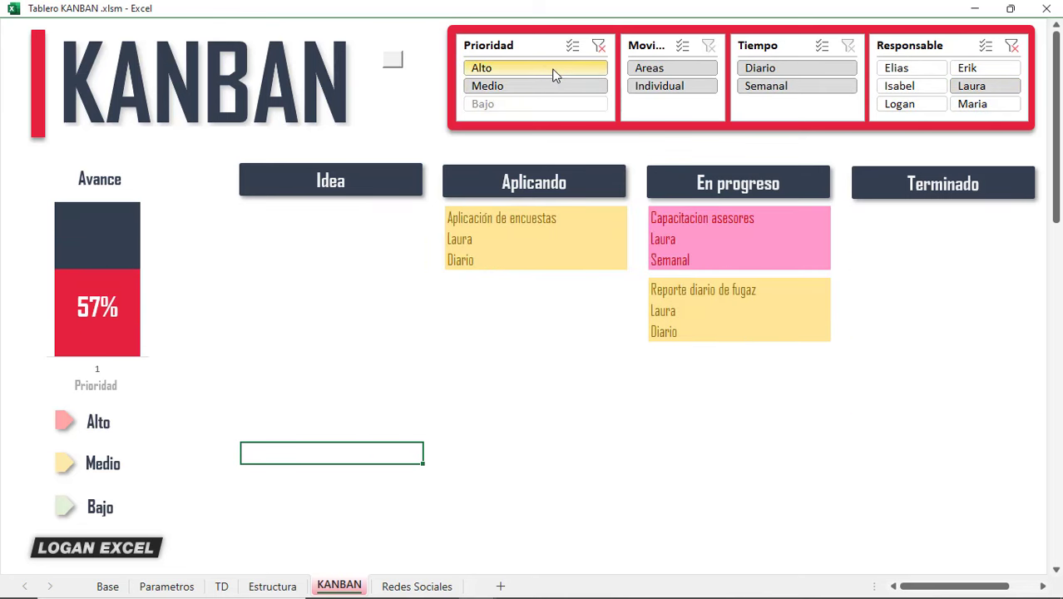
pyautogui.click(559, 102)
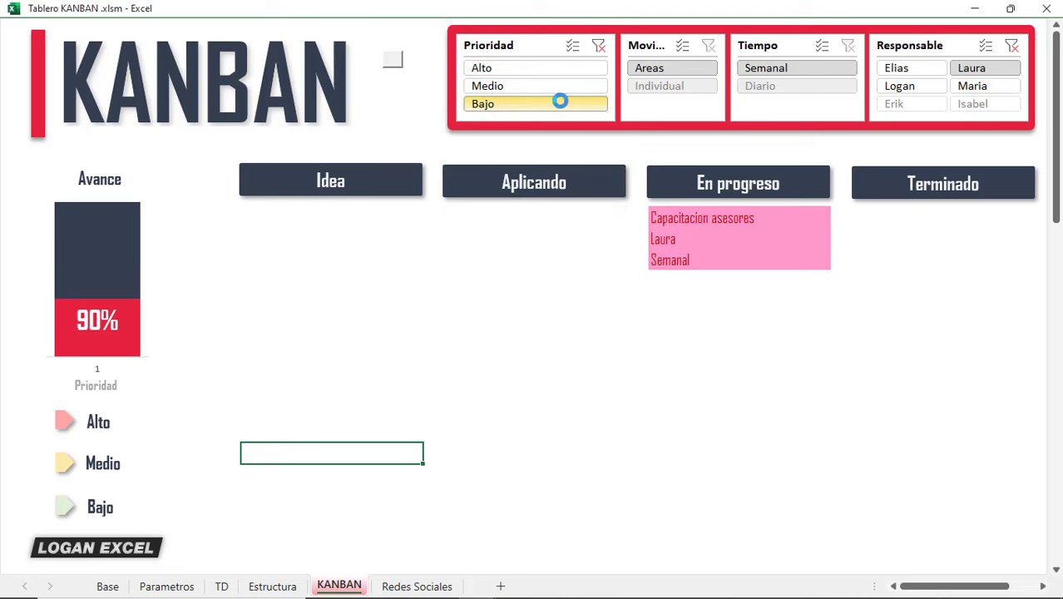
pyautogui.click(562, 88)
pyautogui.click(568, 70)
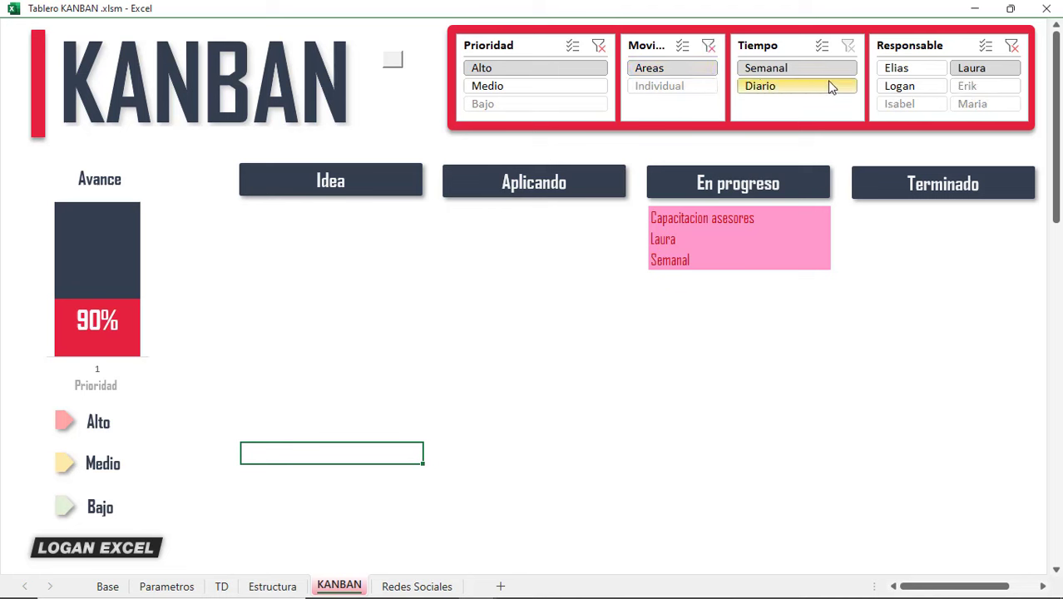
# Step: Check two other people's Alto priority tasks and clear the board's filters
pyautogui.click(904, 69)
pyautogui.click(916, 89)
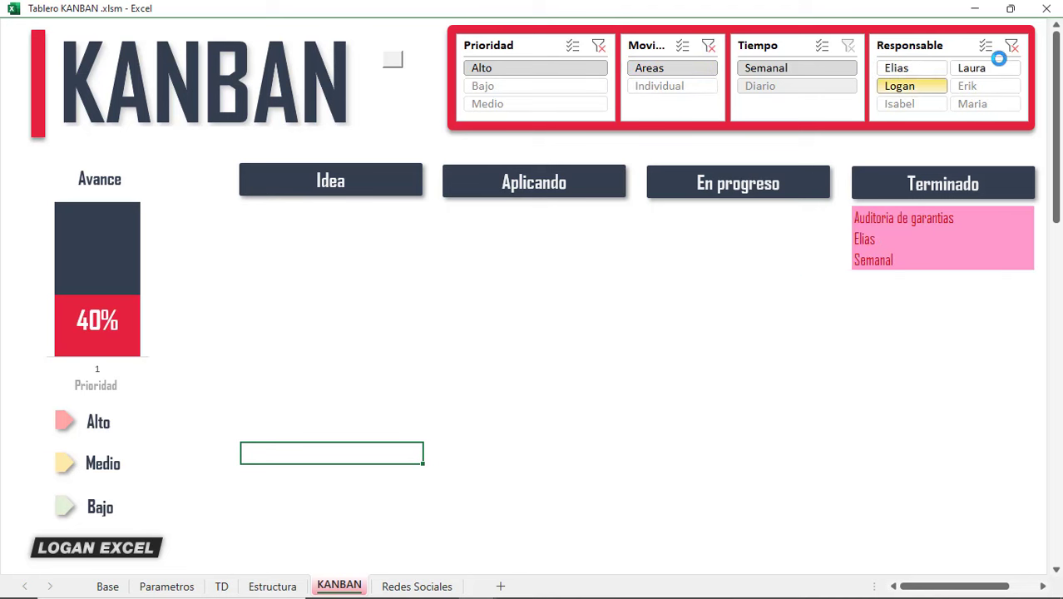
pyautogui.click(708, 46)
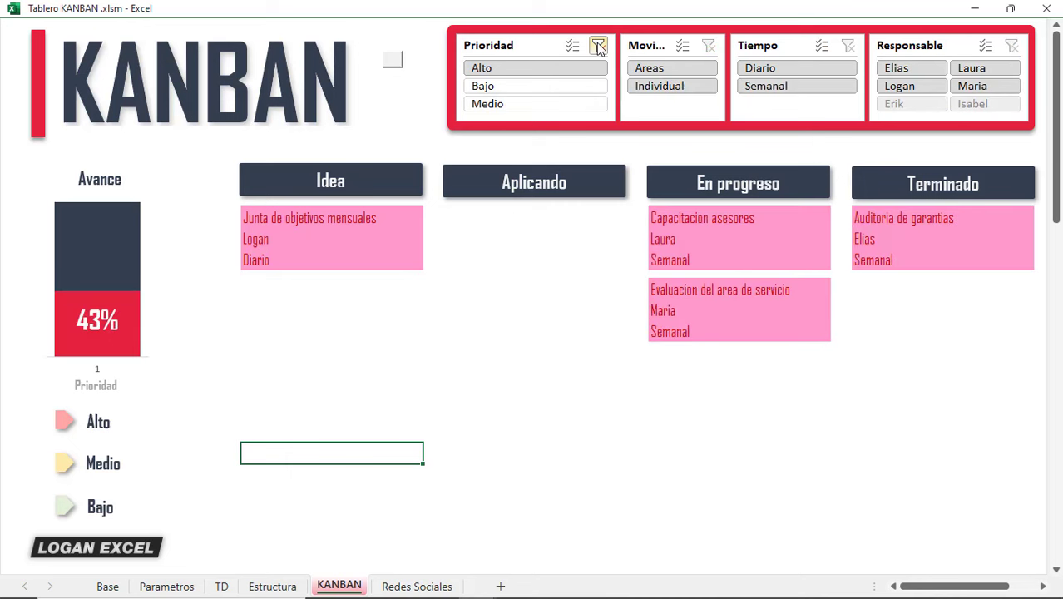
pyautogui.click(597, 45)
# Step: Filter the board by Bajo priority, Individual and Diario, and check each available person's tasks
pyautogui.click(556, 88)
pyautogui.click(669, 86)
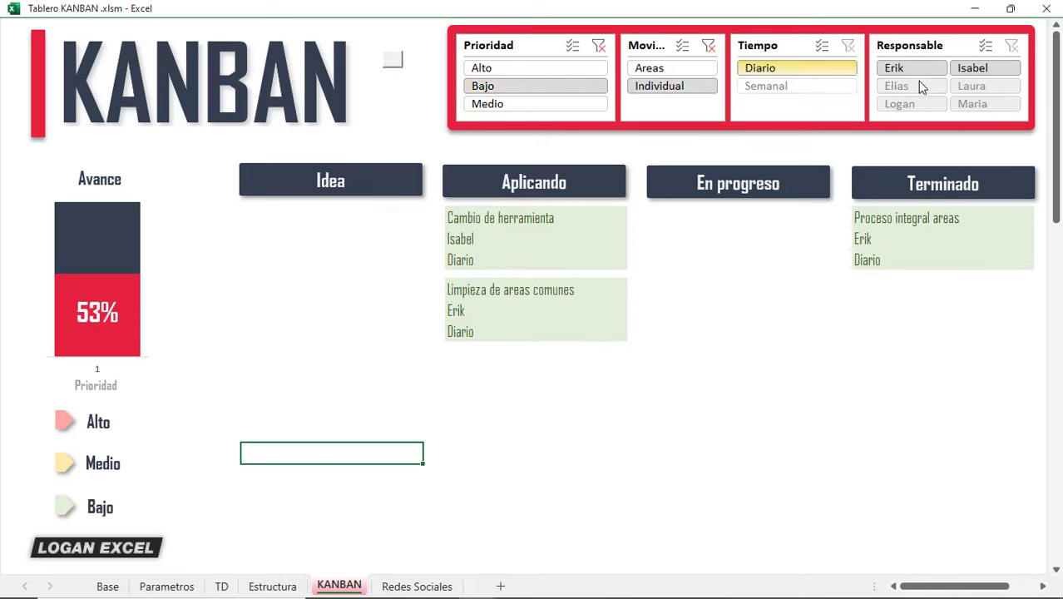
pyautogui.click(929, 70)
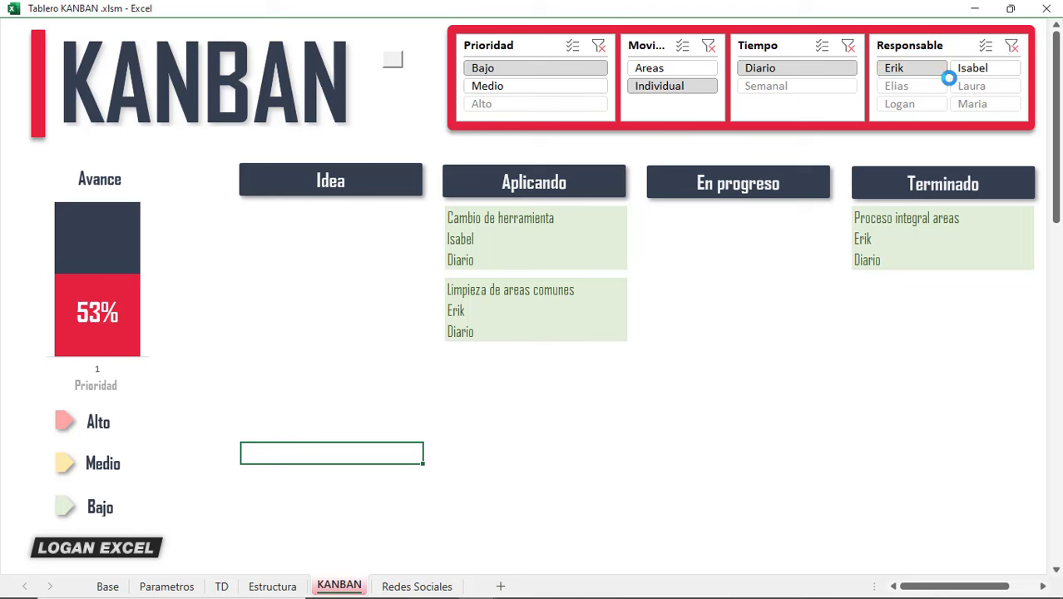
pyautogui.click(968, 73)
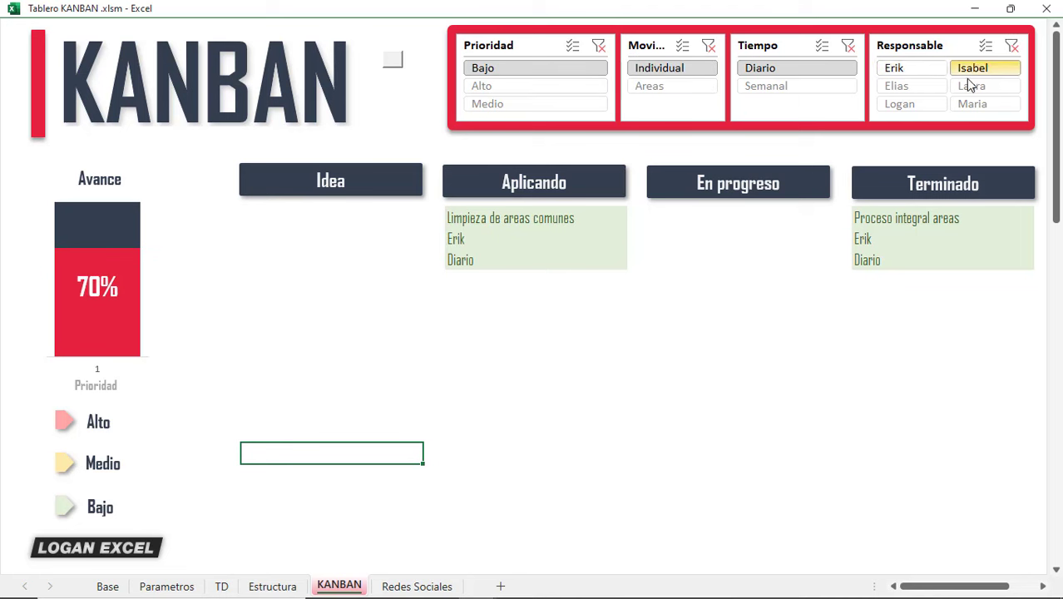
# Step: Clear the board's Tiempo, Movimiento, Prioridad and Responsable filters and filter the cards by Alto priority
pyautogui.click(847, 46)
pyautogui.click(709, 46)
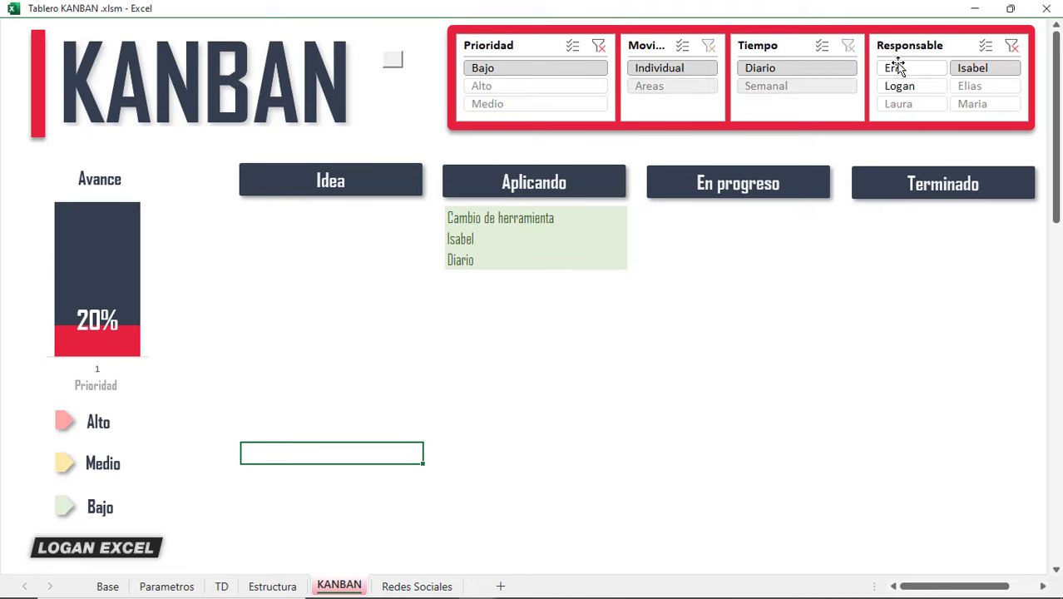
pyautogui.click(1011, 46)
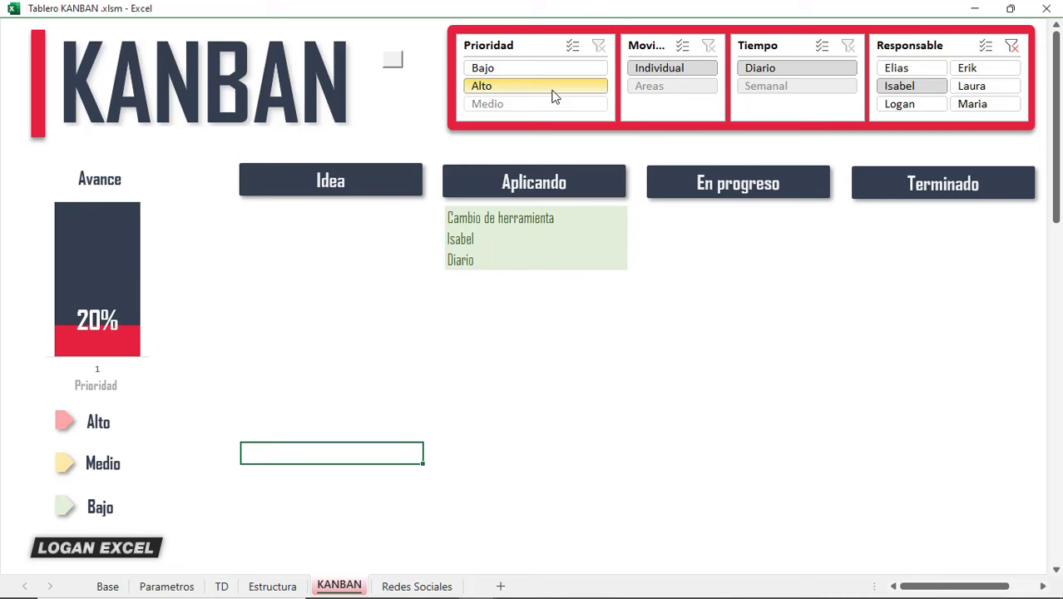
pyautogui.click(594, 102)
# Step: Filter the board by each available person in the Responsable slicer to check their Alto tasks and the Avance chart
pyautogui.click(924, 73)
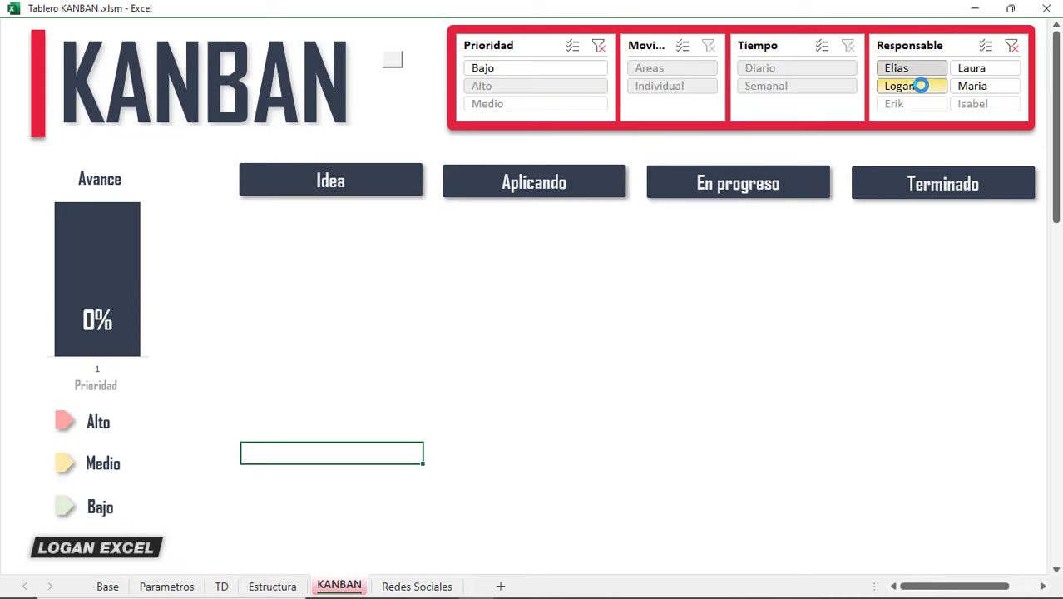
pyautogui.click(920, 87)
pyautogui.click(971, 86)
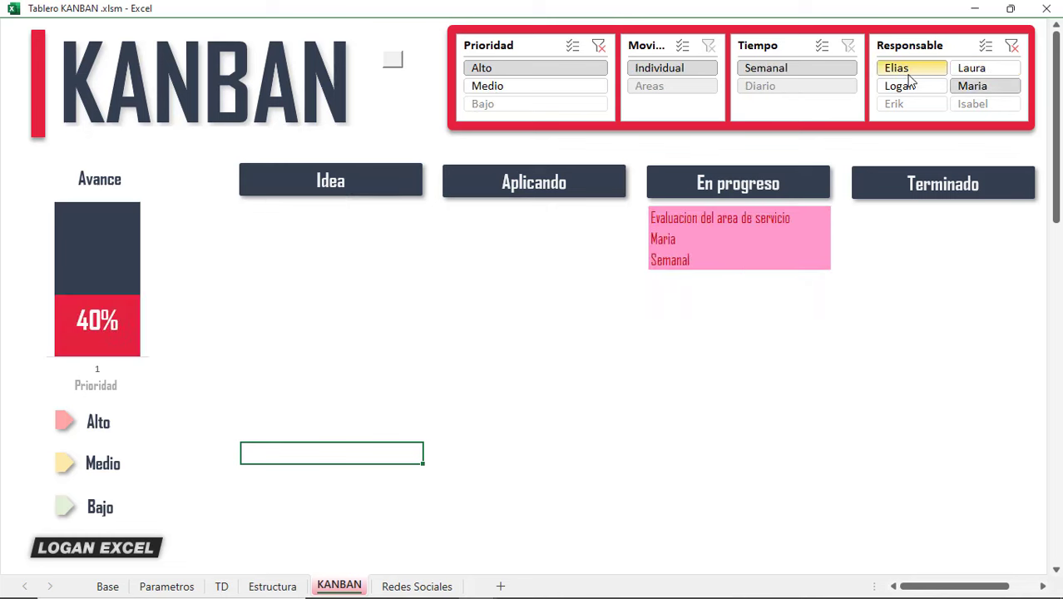
pyautogui.click(894, 73)
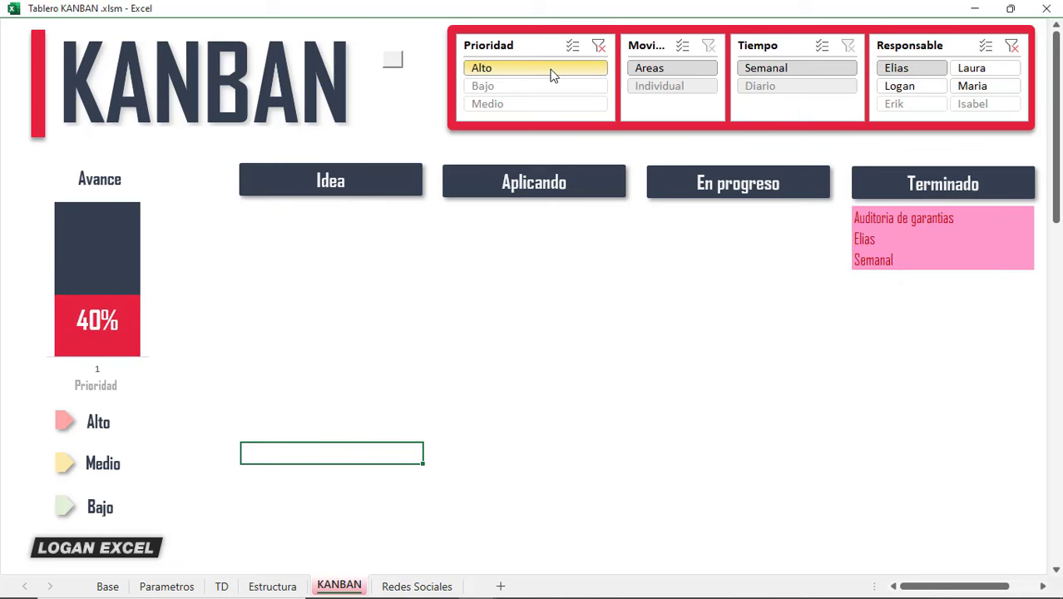
pyautogui.click(927, 89)
pyautogui.click(971, 67)
# Step: Clear the Responsable and Prioridad filters and filter the board by Bajo priority
pyautogui.click(1012, 49)
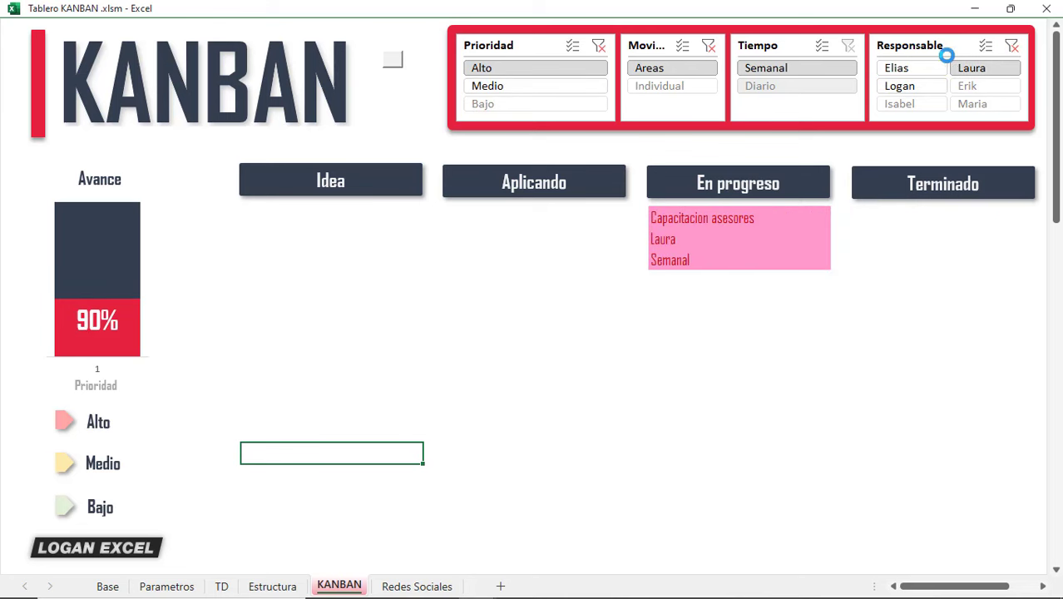
pyautogui.click(599, 48)
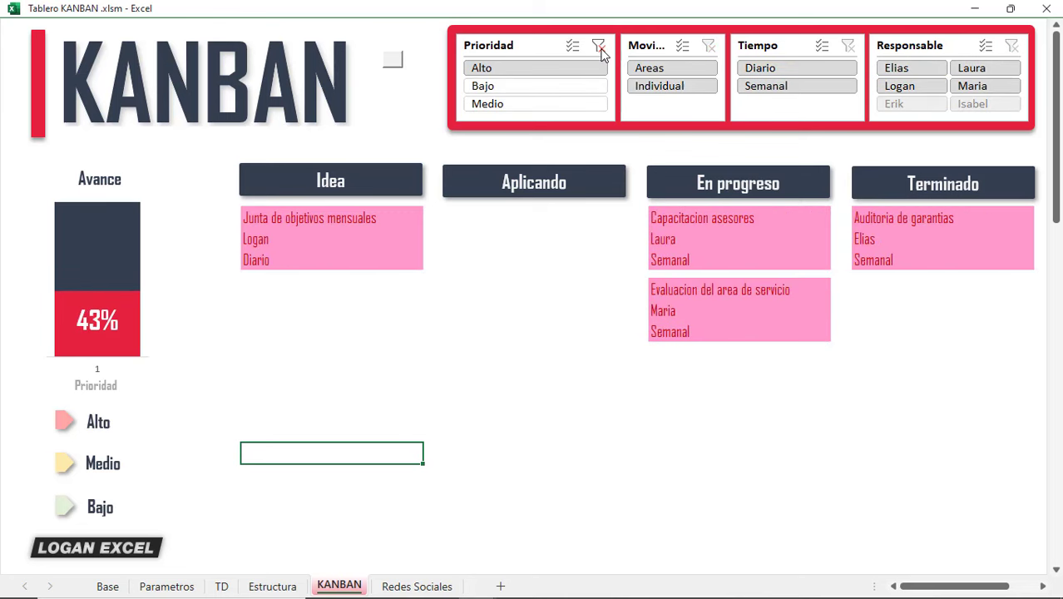
pyautogui.click(546, 89)
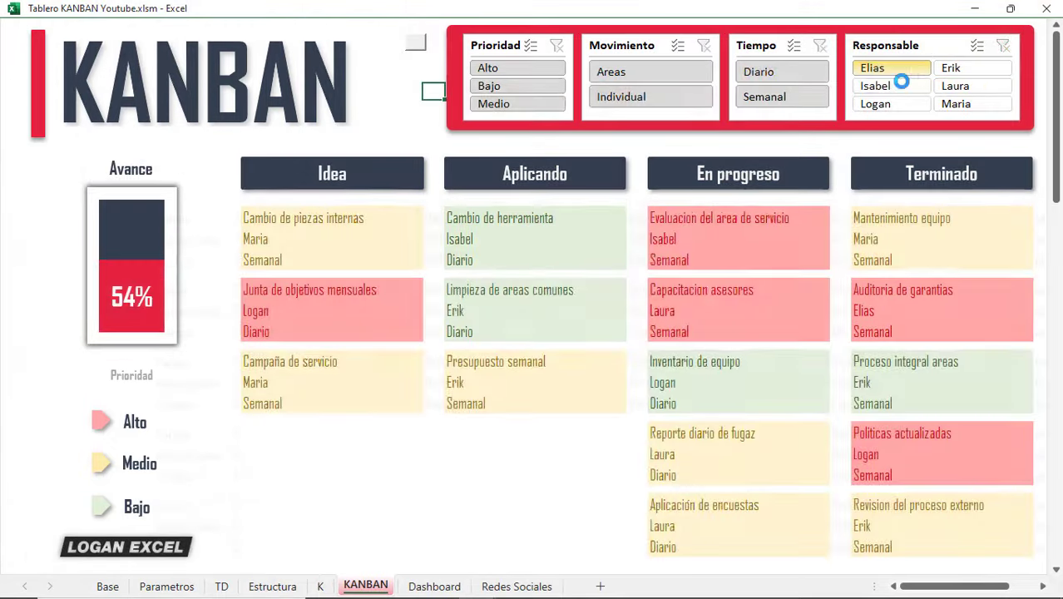
# Step: Filter the board in the Tablero KANBAN Youtube workbook by several people in turn to check their cards across all priorities
pyautogui.click(890, 86)
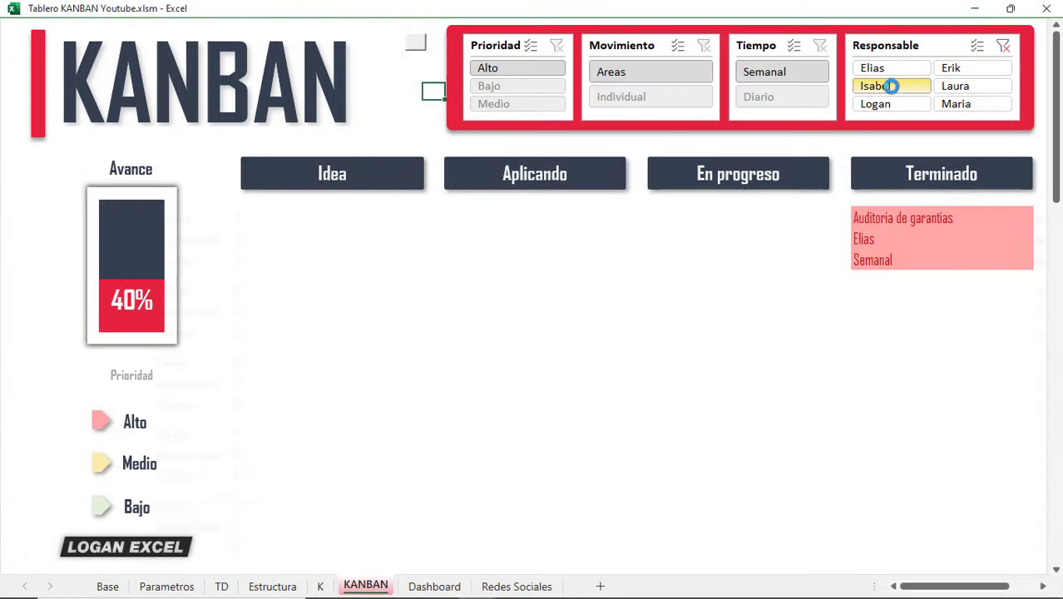
pyautogui.click(951, 70)
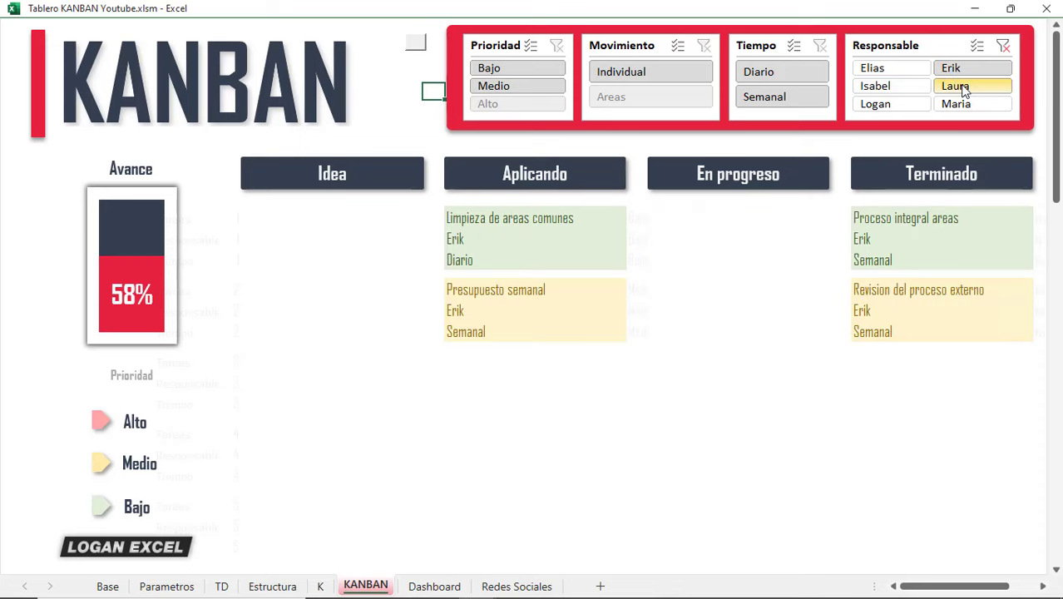
pyautogui.click(964, 89)
pyautogui.click(962, 105)
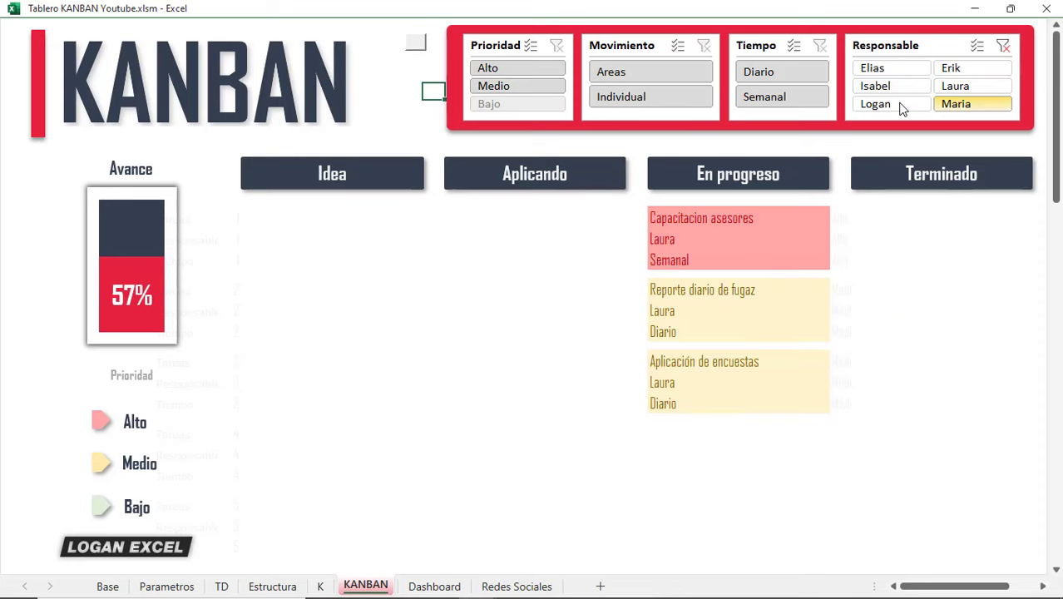